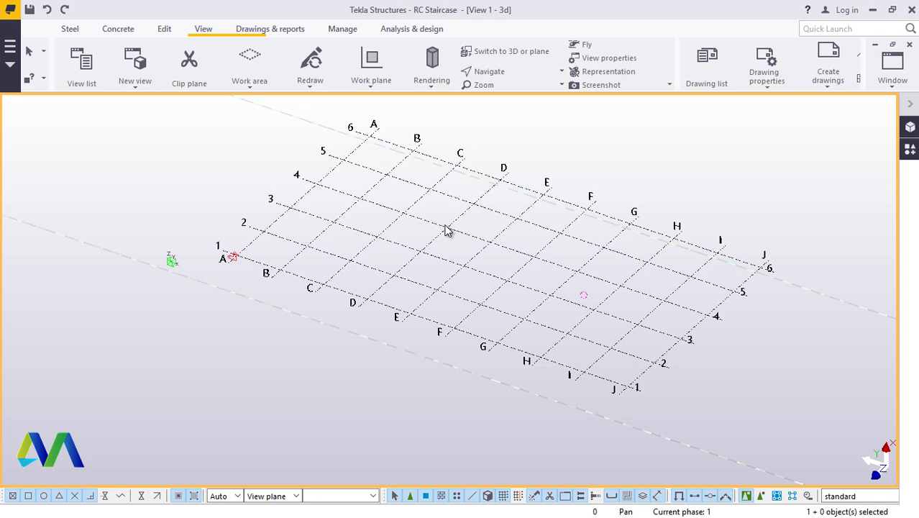
Open the grid's properties and examine its coordinates, labels and line extensions.
scroll(556, 171, up, 3)
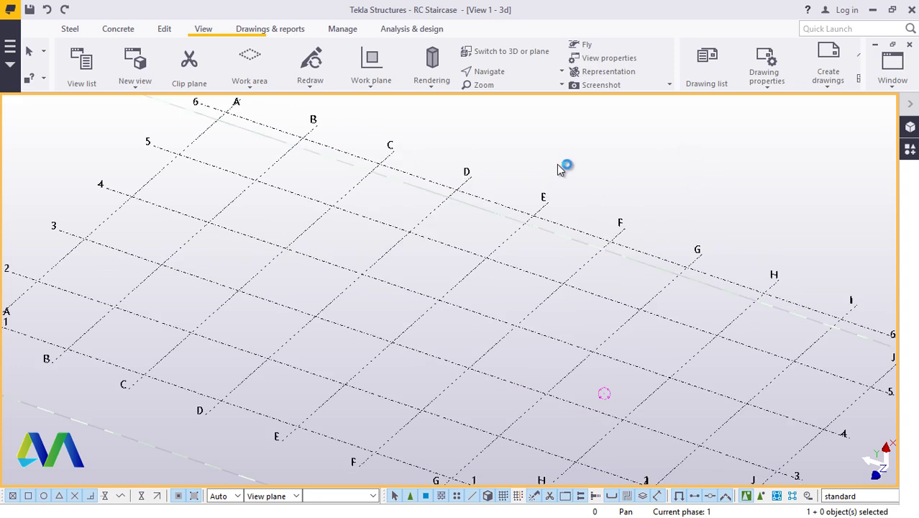
scroll(560, 168, down, 3)
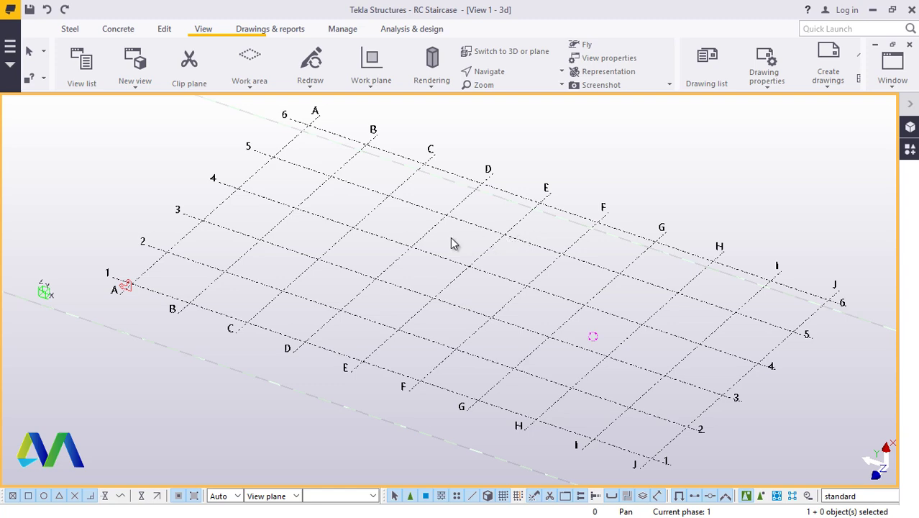
double_click(335, 176)
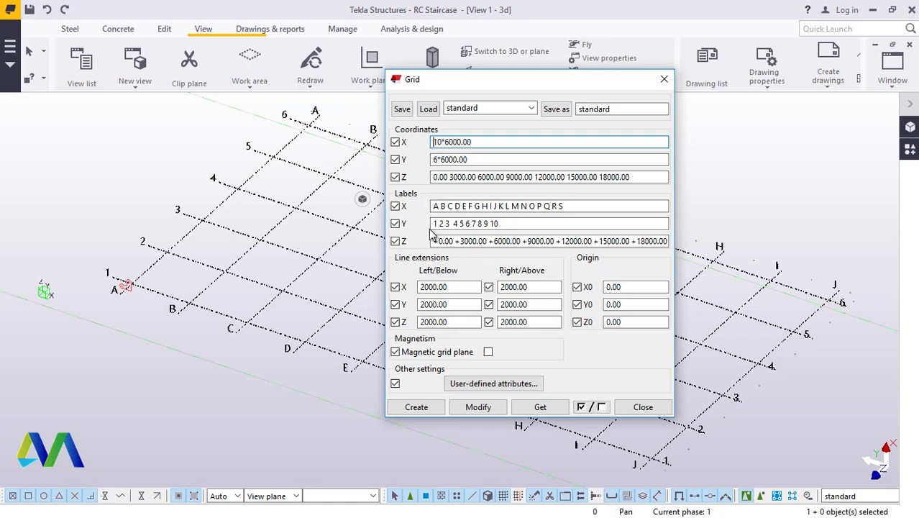
drag(429, 81, 402, 137)
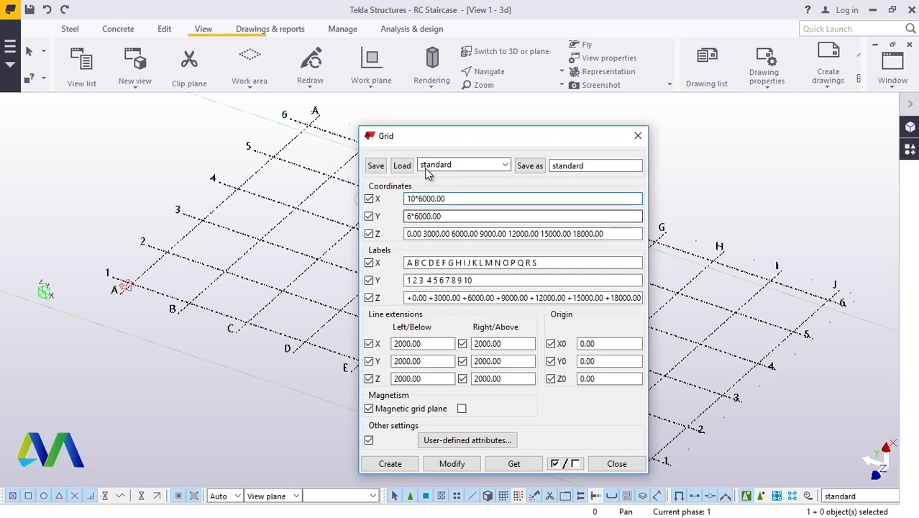
click(414, 218)
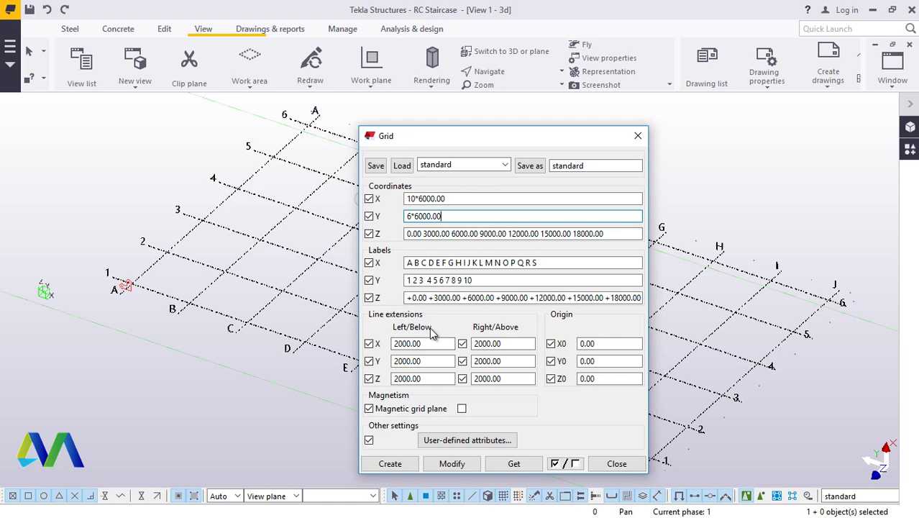
Measure the free distance from grid intersection B/1 to the nearby end of grid line B.
scroll(199, 304, up, 5)
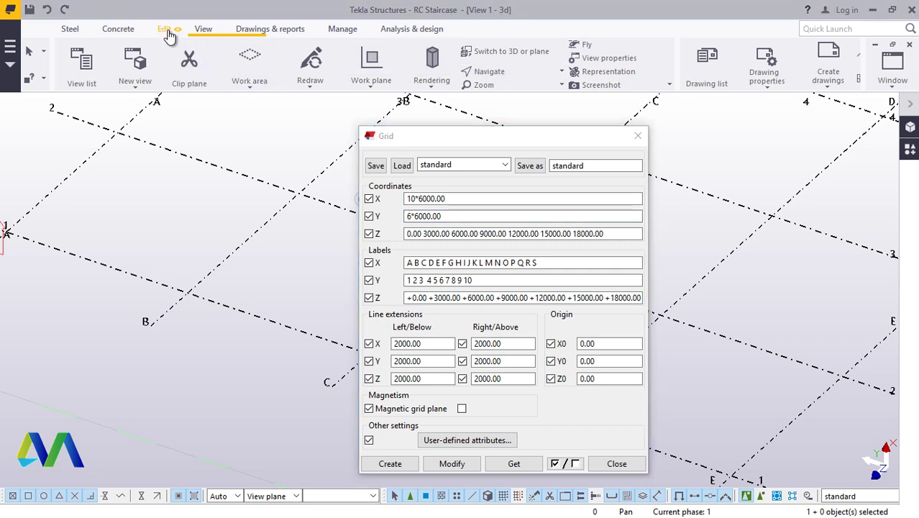
click(512, 85)
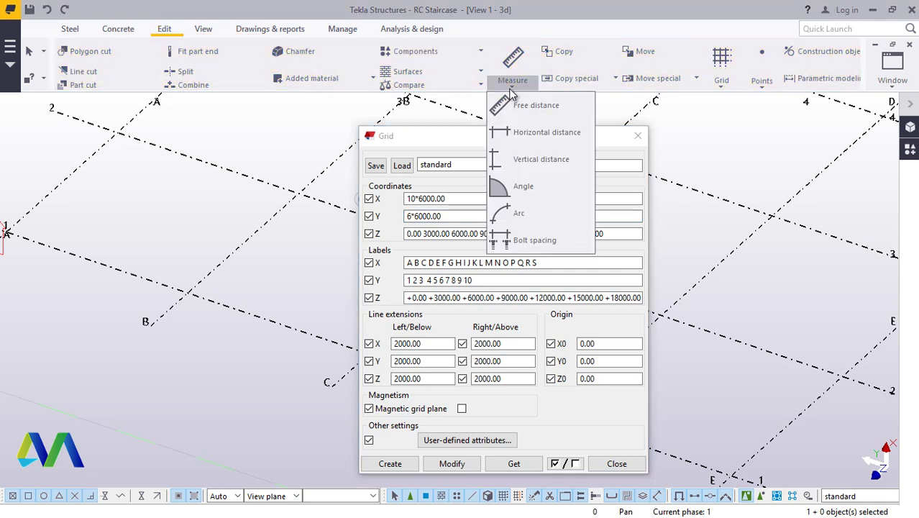
click(528, 103)
click(187, 291)
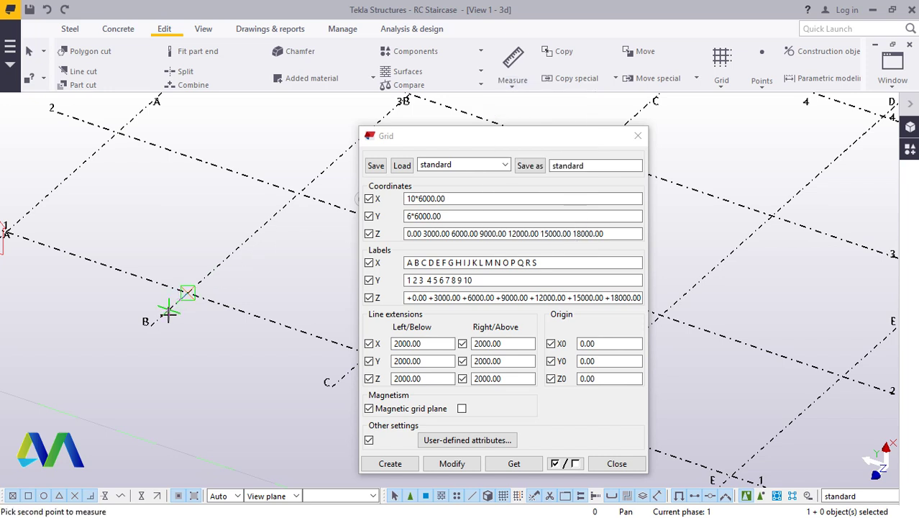
click(152, 322)
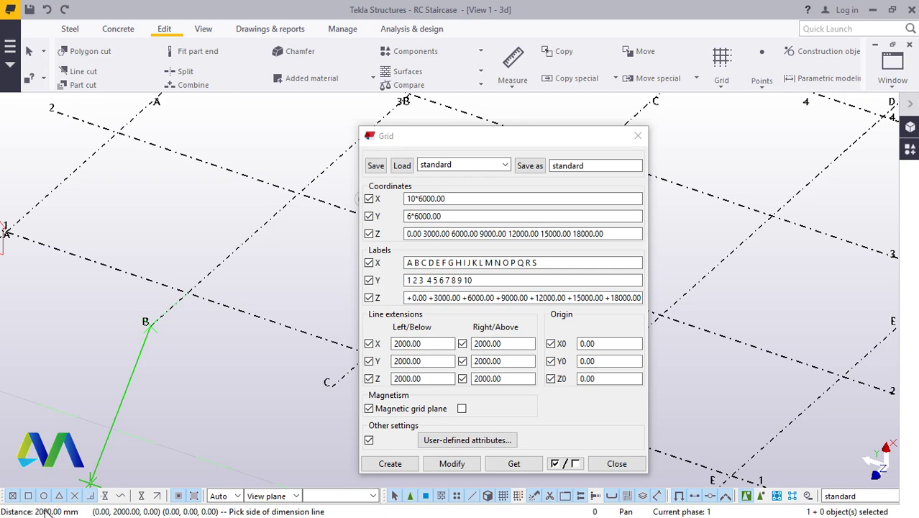
right_click(243, 141)
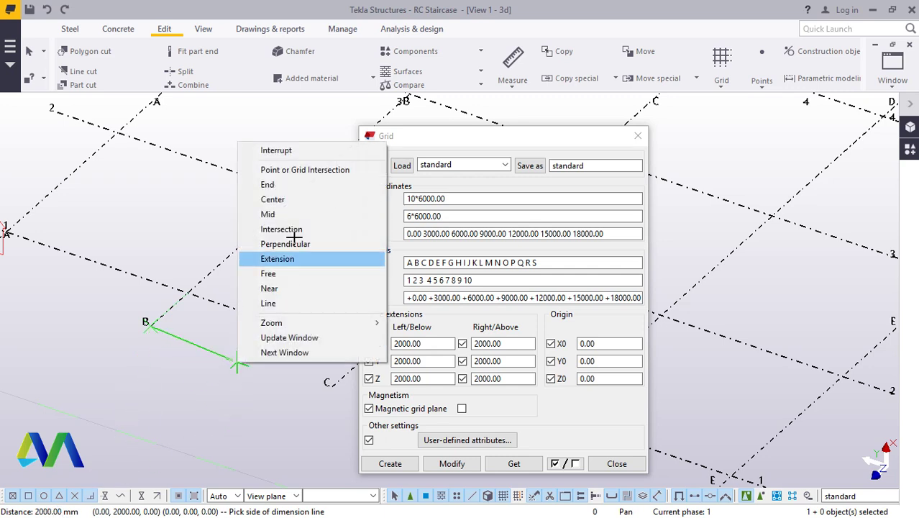
click(281, 150)
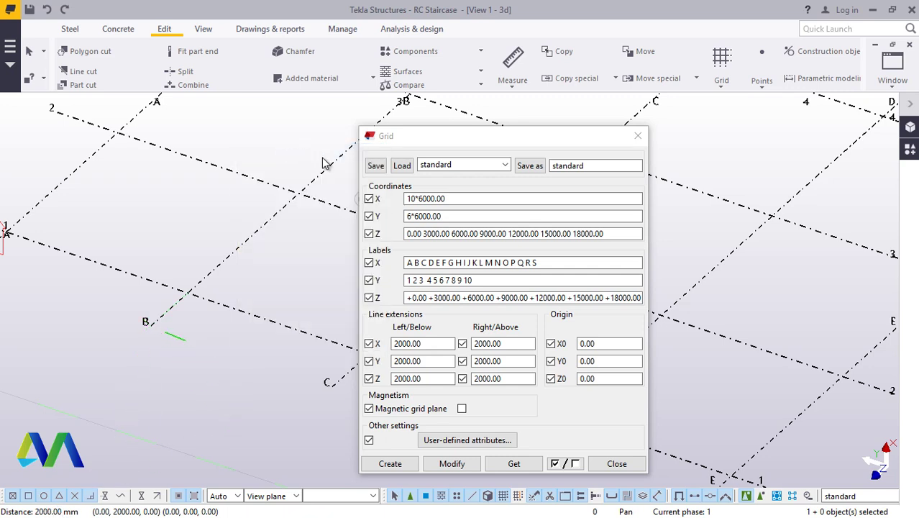
Apply the current grid settings to the grid and close its properties.
click(451, 463)
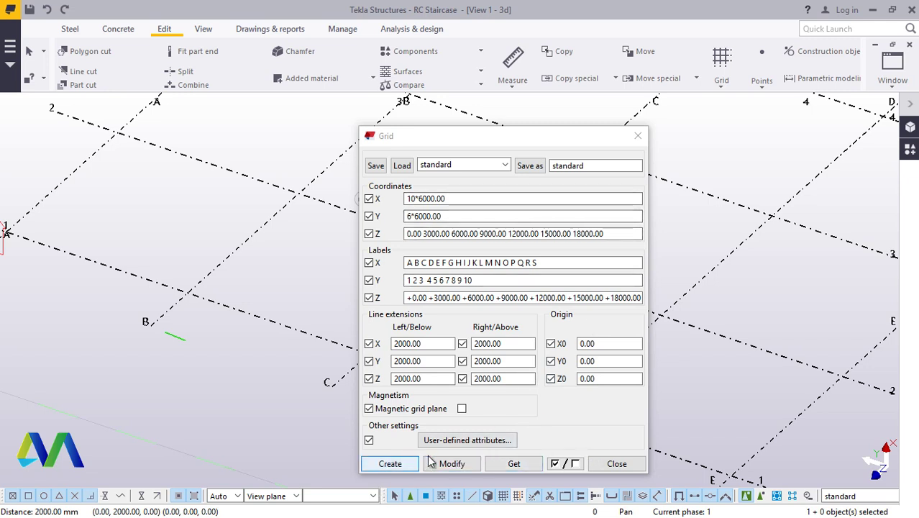
click(616, 463)
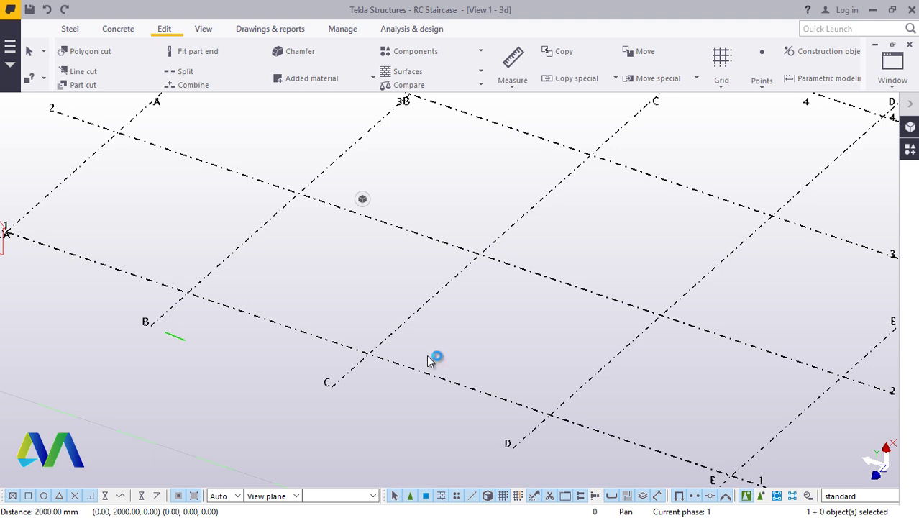
Place one concrete column at the intersection of grid lines A and 1, and end the Column command.
scroll(415, 363, down, 4)
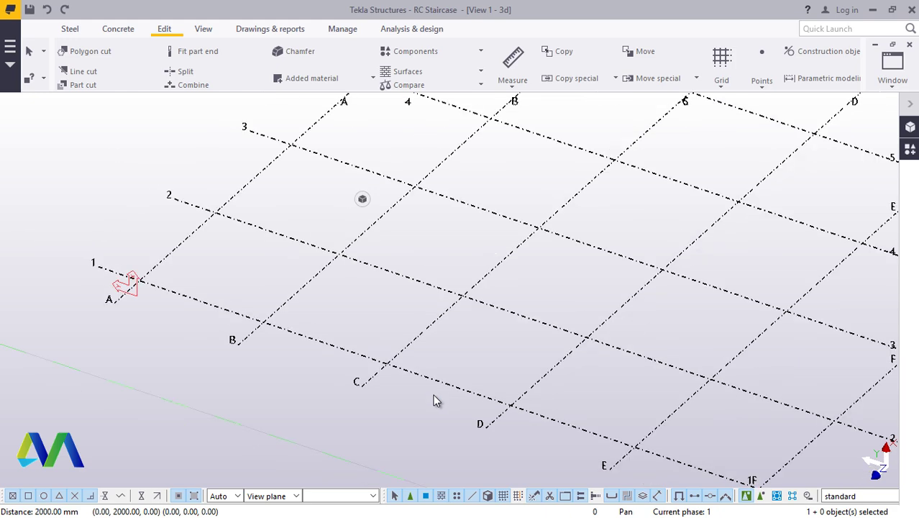
ctrl+middle_drag(433, 400, 399, 376)
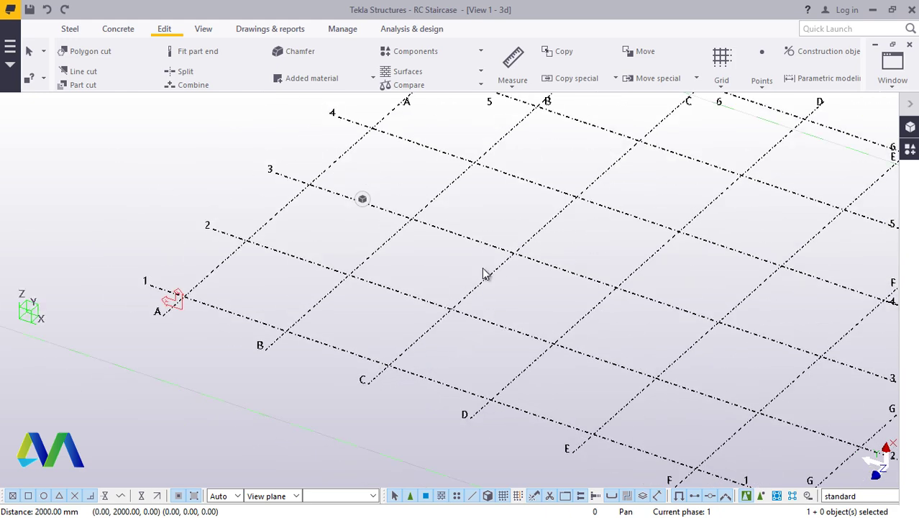
ctrl+middle_drag(484, 273, 359, 342)
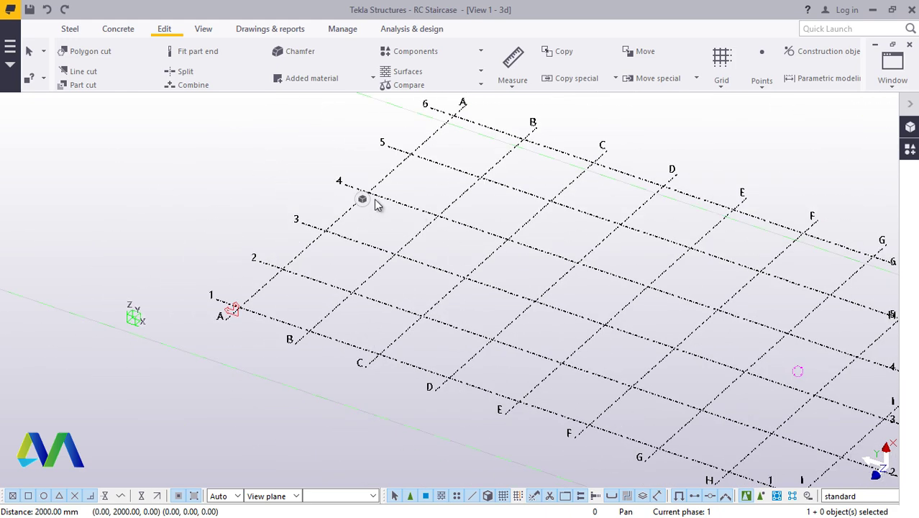
ctrl+middle_drag(376, 205, 484, 258)
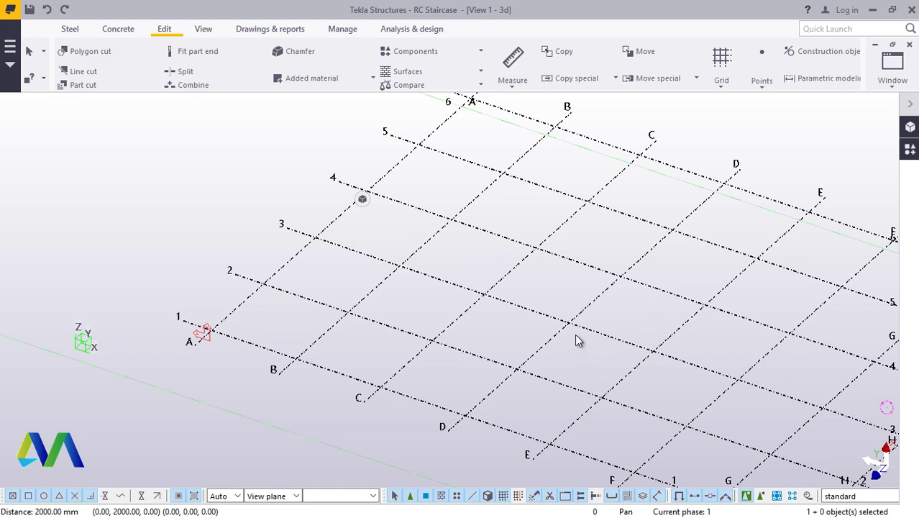
click(101, 29)
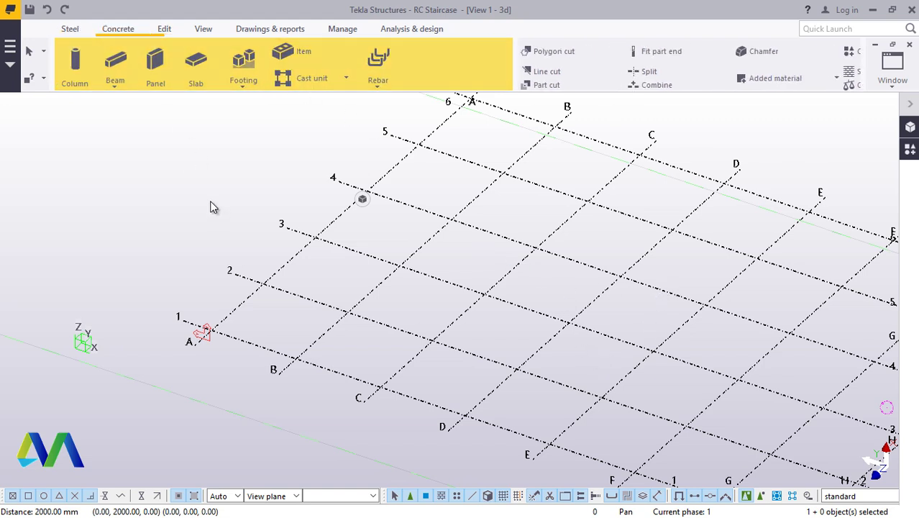
click(75, 68)
click(204, 331)
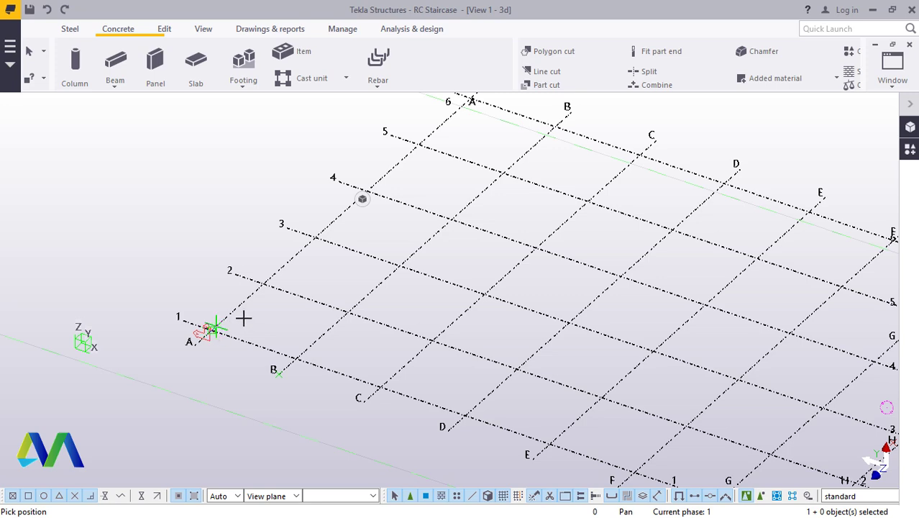
scroll(243, 320, up, 2)
right_click(243, 180)
click(277, 187)
Review the new column's profile, material, and top and bottom levels, then apply and close its properties.
scroll(211, 337, up, 4)
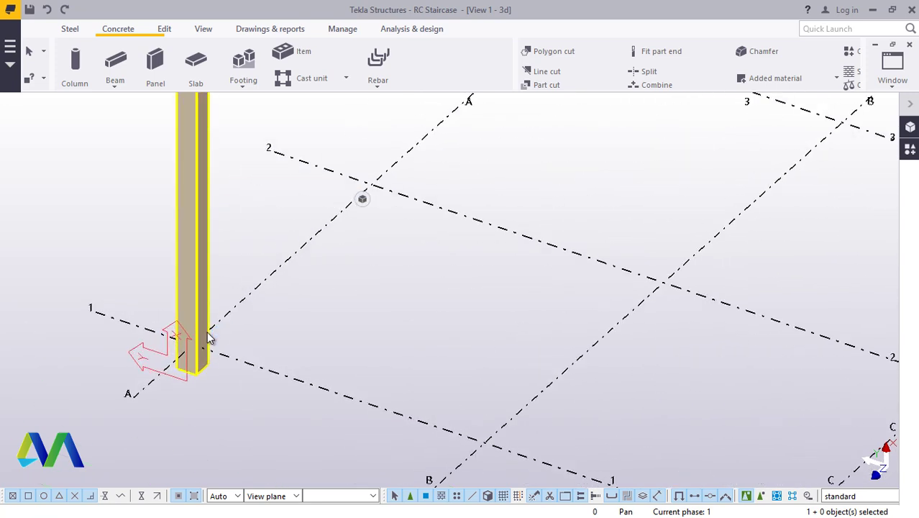
click(209, 332)
click(201, 178)
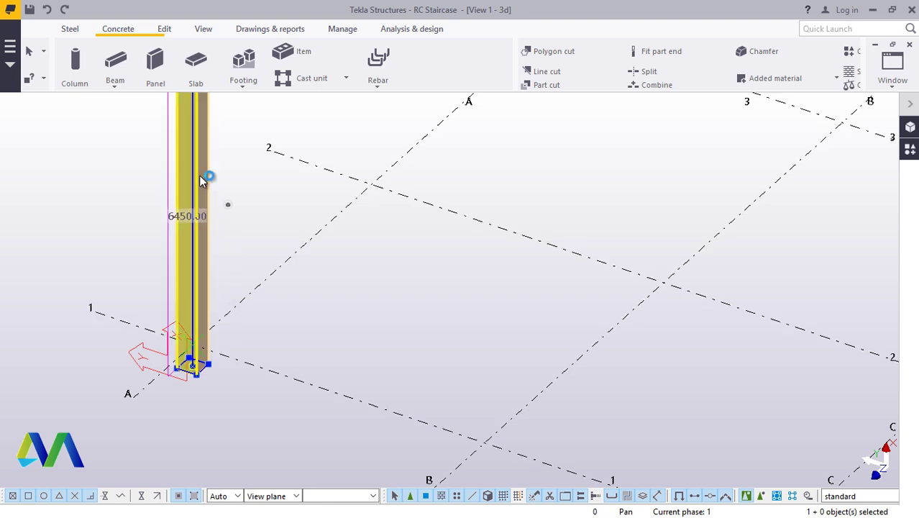
double_click(199, 174)
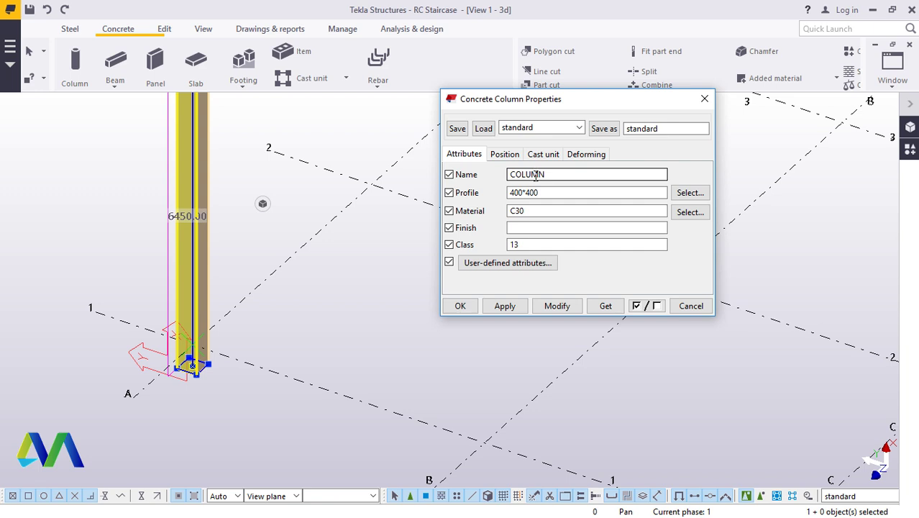
click(542, 192)
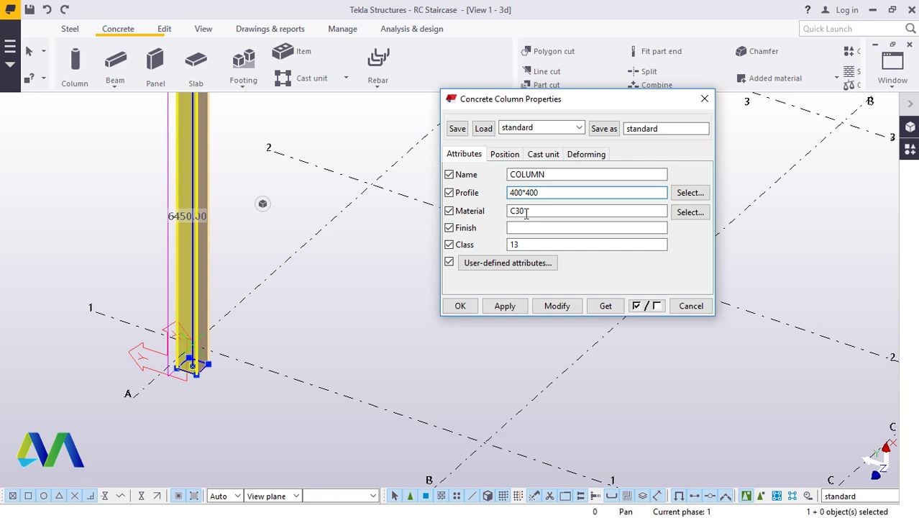
click(510, 158)
click(536, 263)
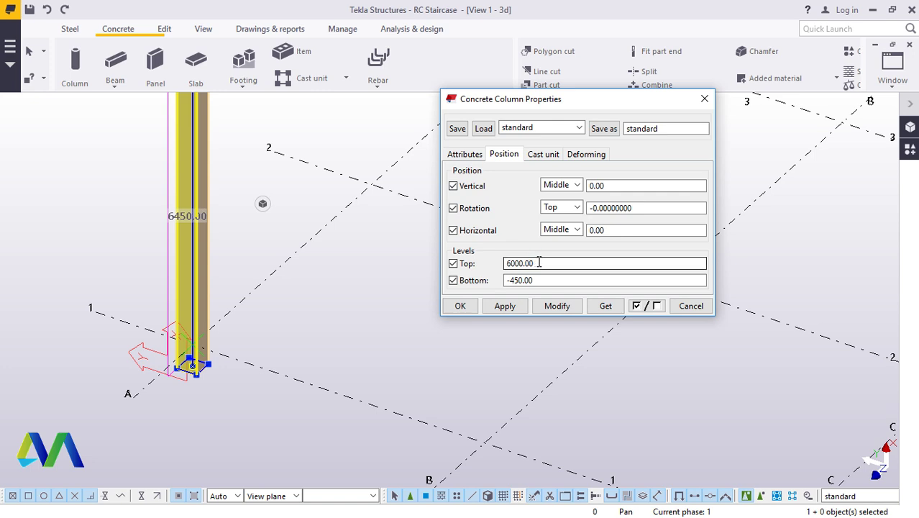
drag(543, 262, 507, 264)
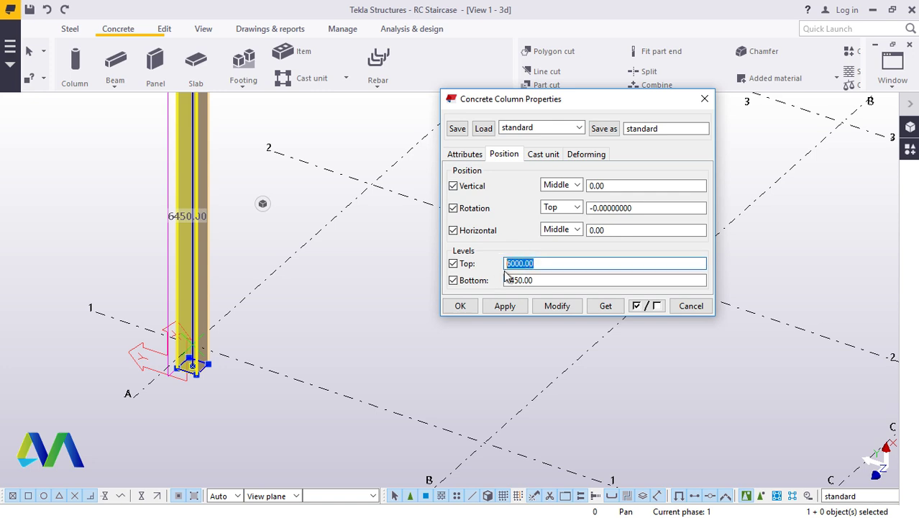
drag(558, 285, 502, 283)
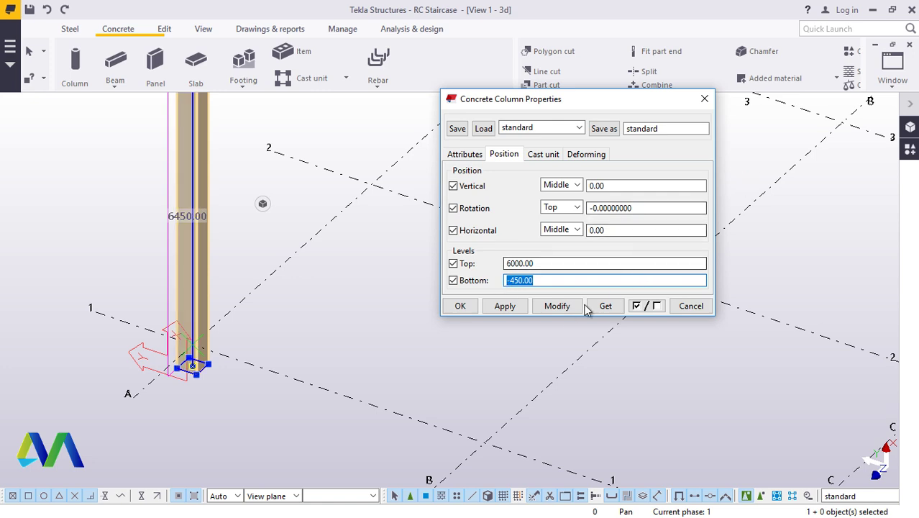
click(557, 307)
click(691, 306)
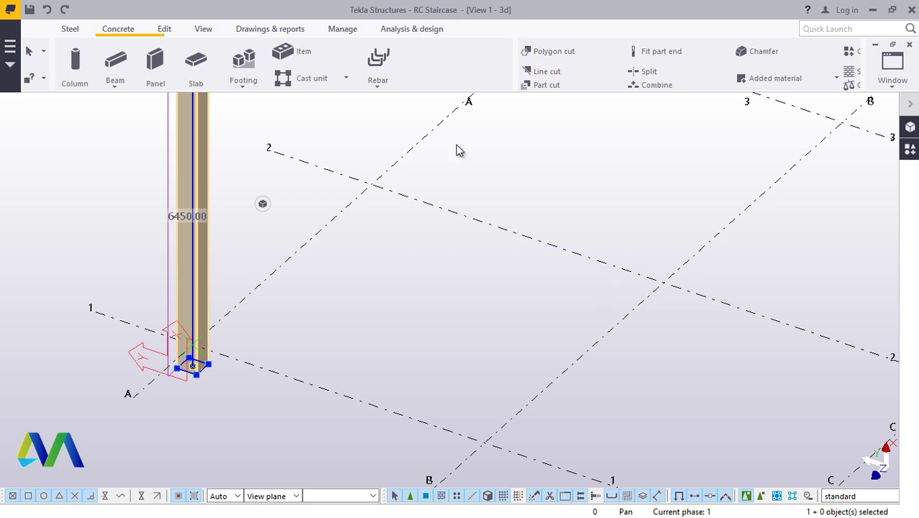
Set the work plane in the horizontal grid plane with its origin at the intersection of grid lines B and 2.
click(204, 30)
click(509, 72)
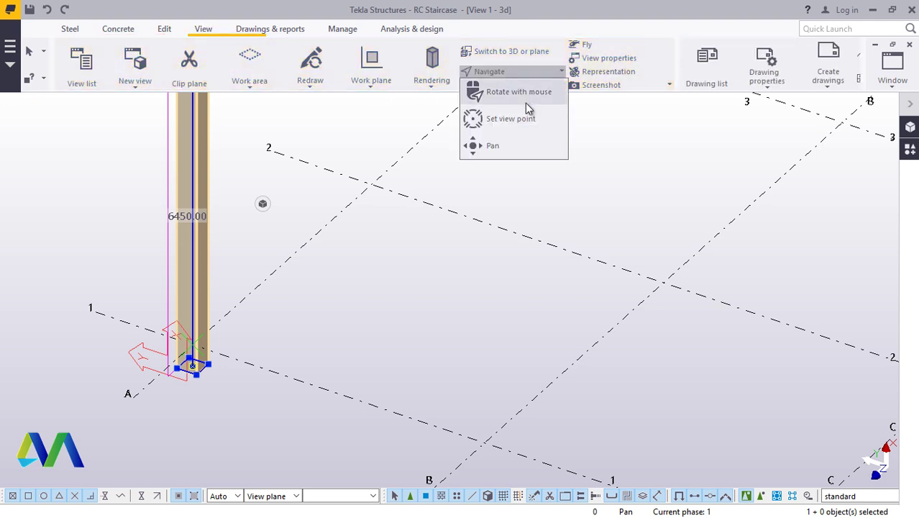
click(373, 88)
click(392, 114)
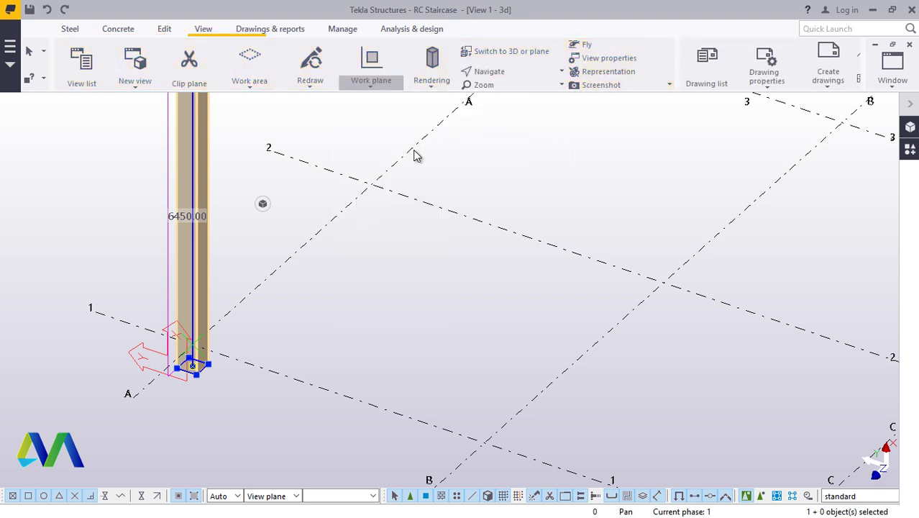
click(665, 284)
right_click(633, 213)
click(678, 217)
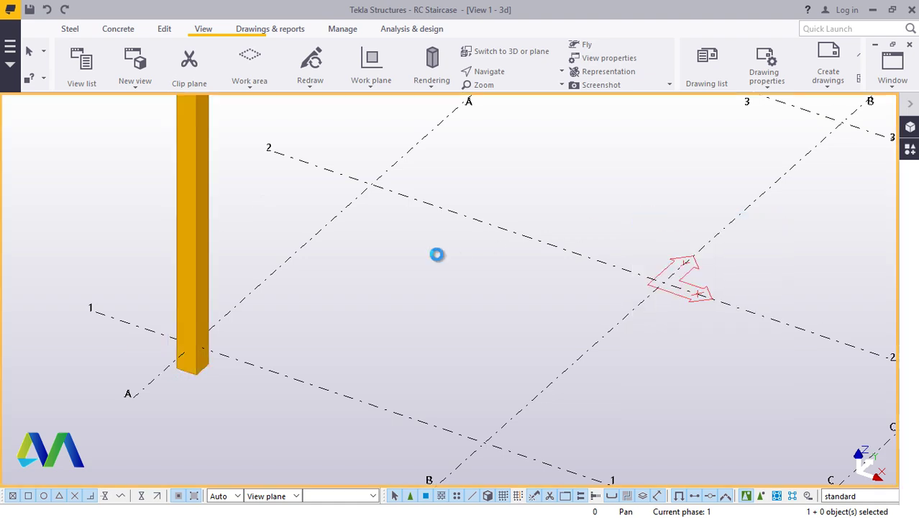
Select the concrete column at A/1 and copy it along grid line A from grid line 1 to grid line 2.
scroll(334, 350, down, 2)
scroll(270, 260, down, 2)
scroll(271, 260, up, 2)
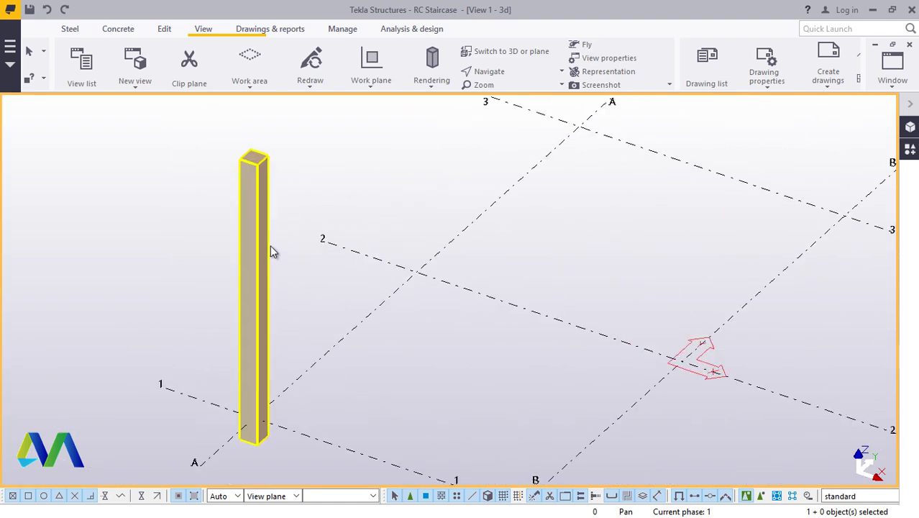
scroll(276, 248, down, 2)
drag(322, 154, 245, 194)
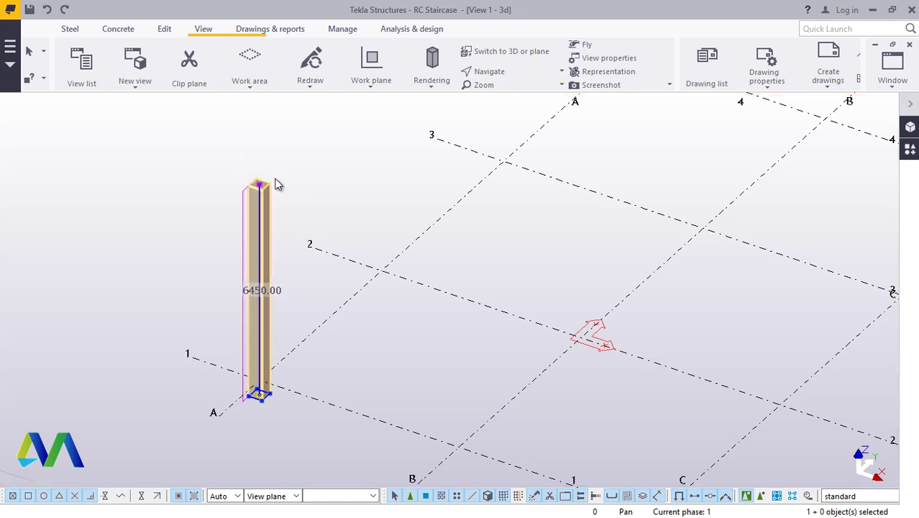
scroll(274, 345, down, 4)
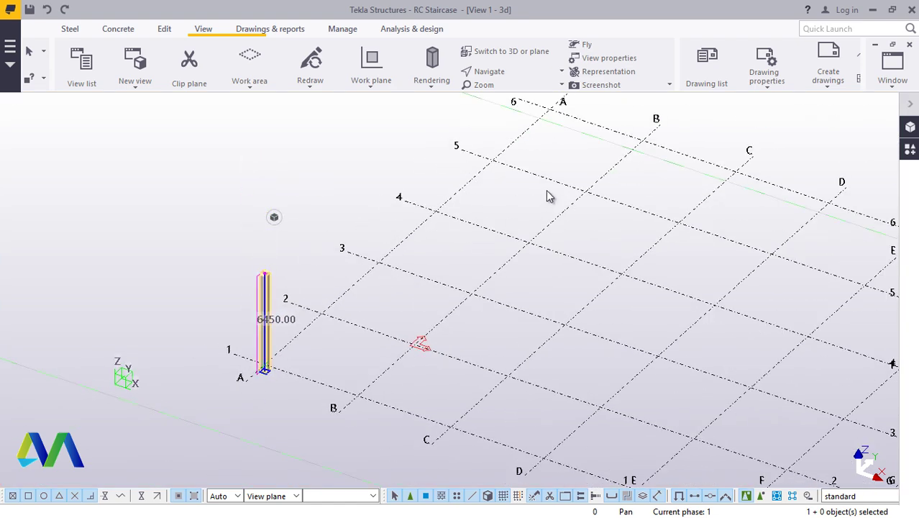
scroll(402, 234, down, 2)
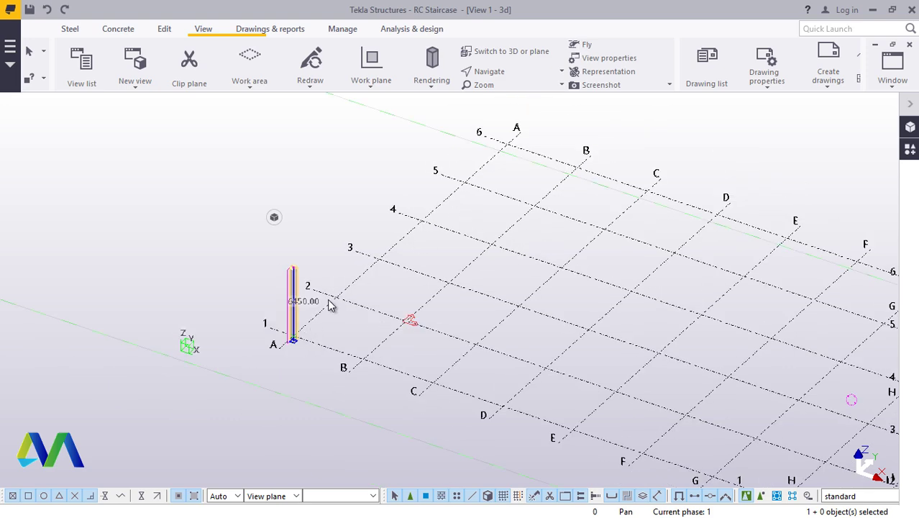
click(515, 145)
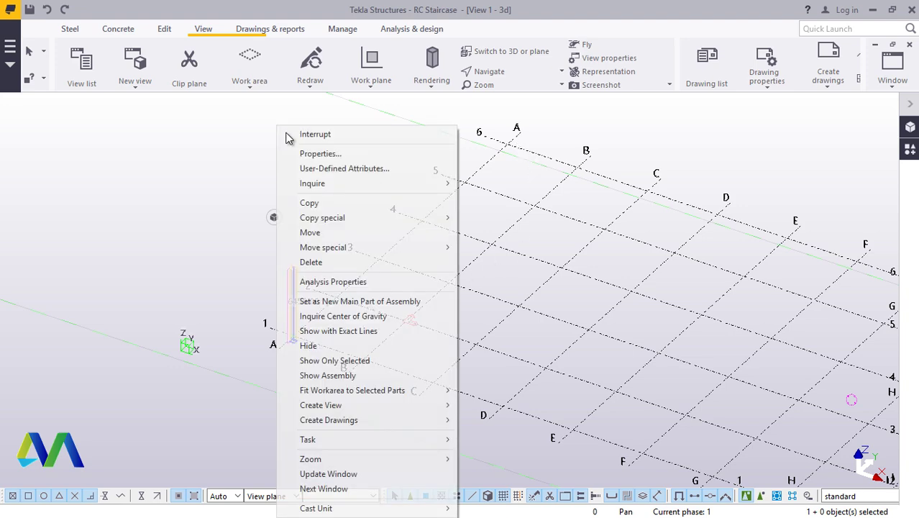
right_click(279, 136)
click(324, 205)
scroll(277, 322, up, 4)
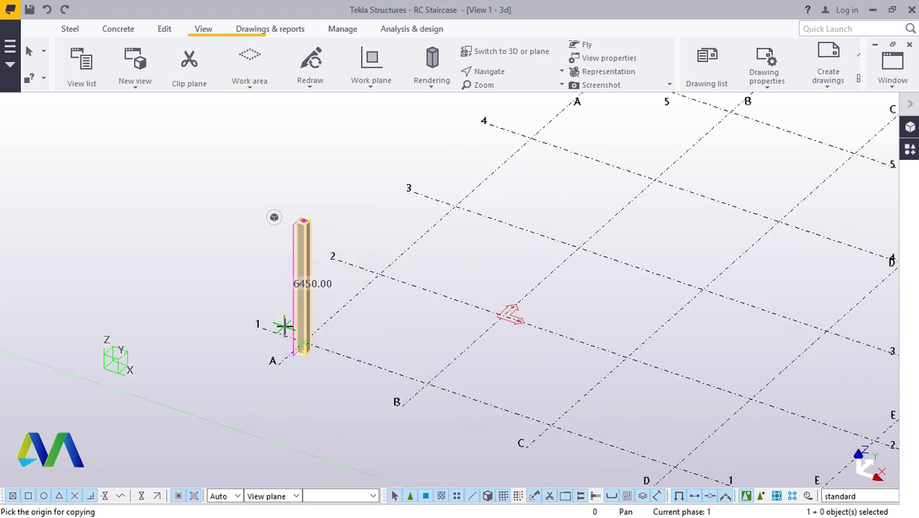
click(259, 329)
click(347, 245)
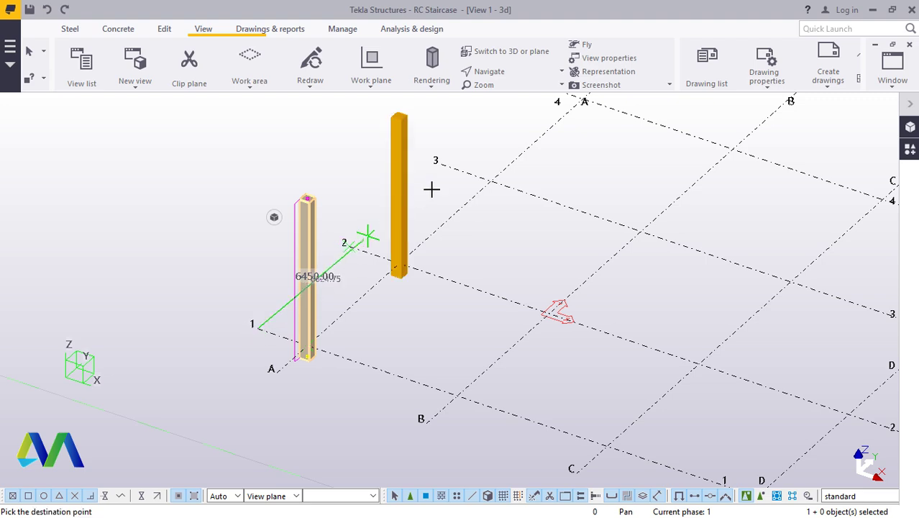
Copy the same column along grid line A to grid lines 3, 4, 5 and 6, and end the Copy command.
click(438, 162)
scroll(333, 275, down, 3)
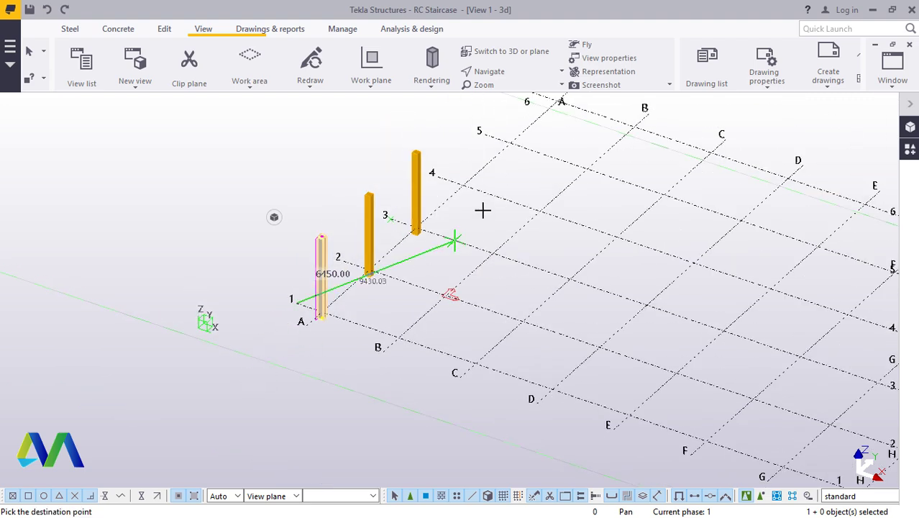
click(440, 179)
click(484, 134)
scroll(486, 134, down, 1)
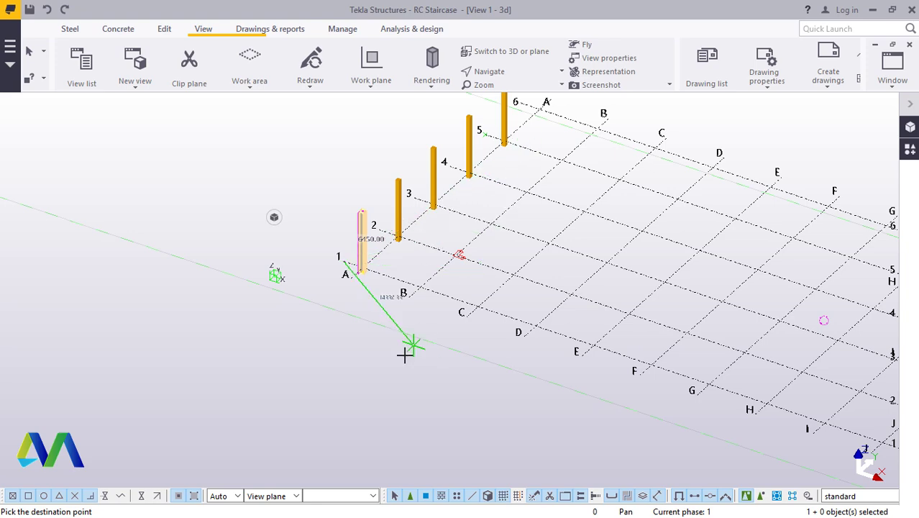
scroll(405, 355, down, 1)
scroll(517, 162, up, 2)
click(489, 167)
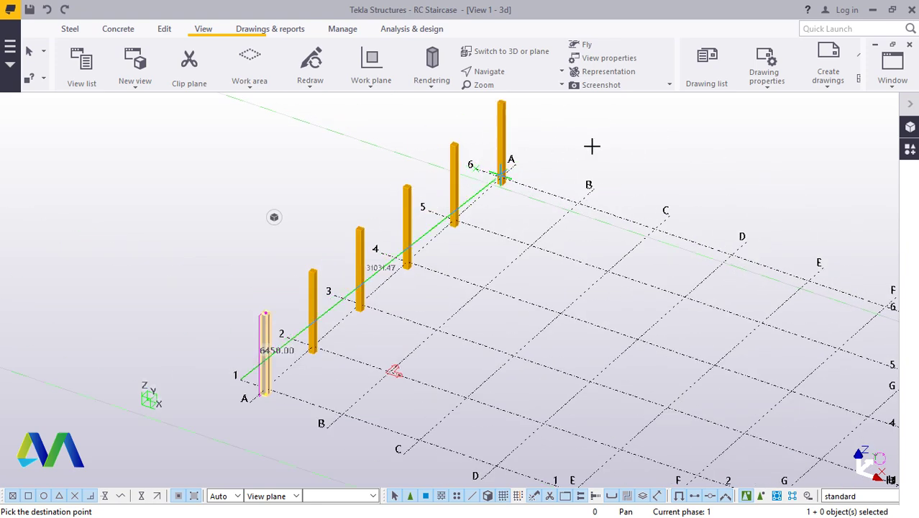
right_click(593, 144)
click(601, 149)
click(449, 262)
scroll(331, 359, up, 2)
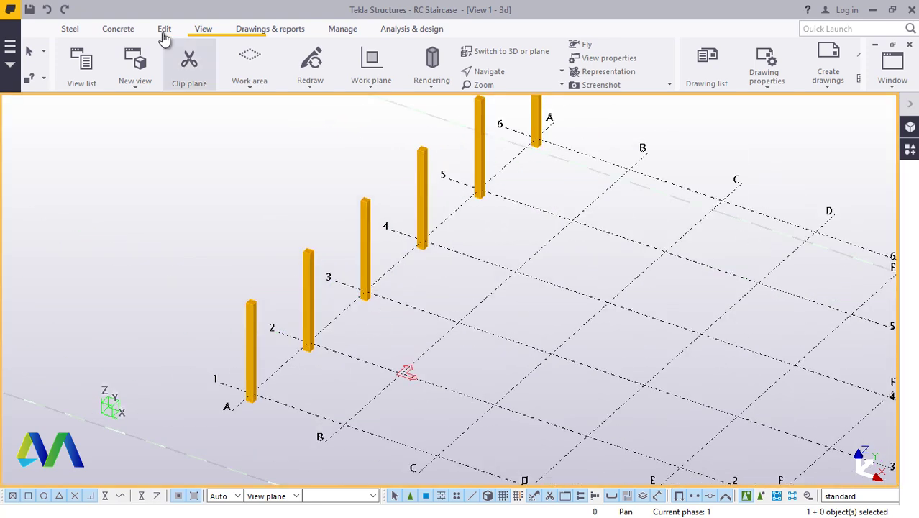
Place a concrete pad footing under the column at the intersection of grid lines A and 1.
click(118, 32)
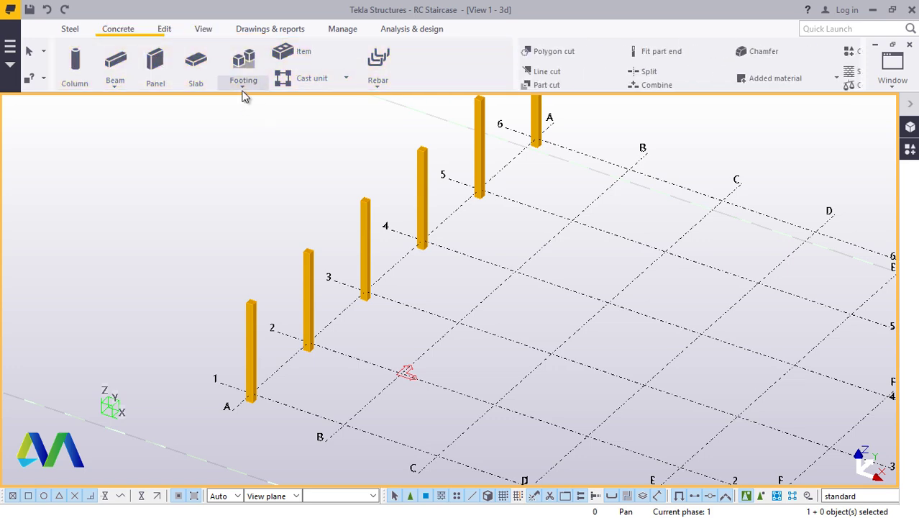
click(243, 82)
click(253, 103)
scroll(246, 416, up, 3)
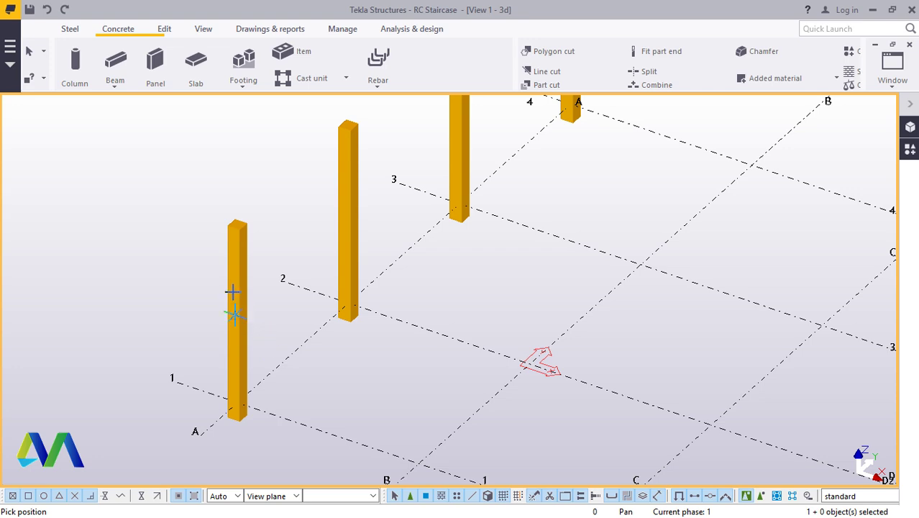
scroll(232, 290, down, 2)
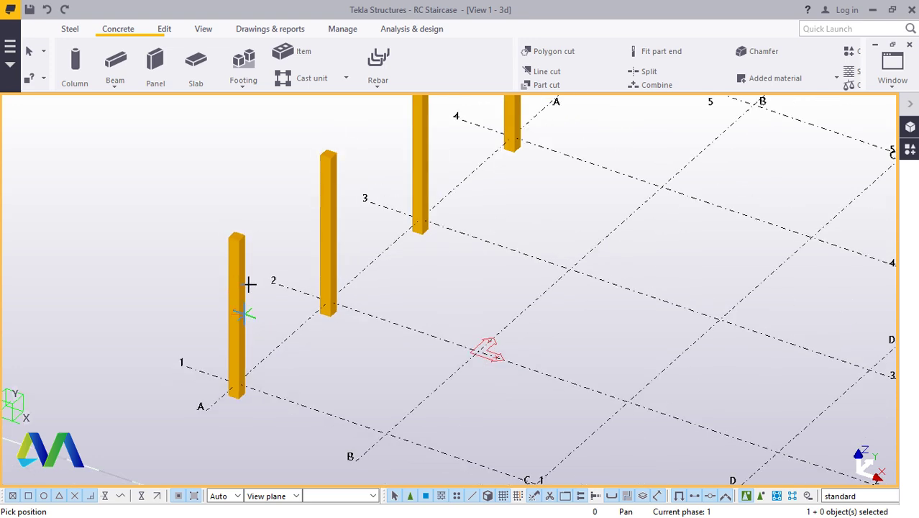
scroll(287, 294, down, 3)
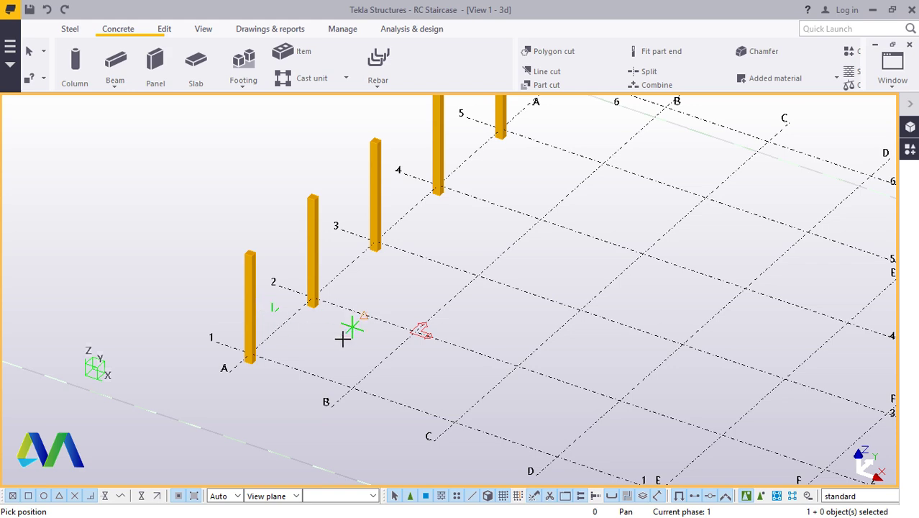
scroll(255, 377, up, 3)
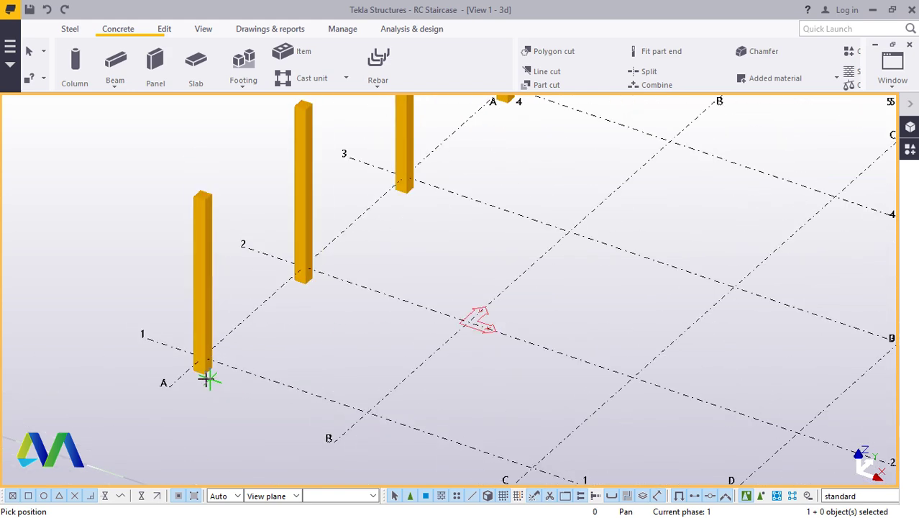
scroll(205, 378, up, 3)
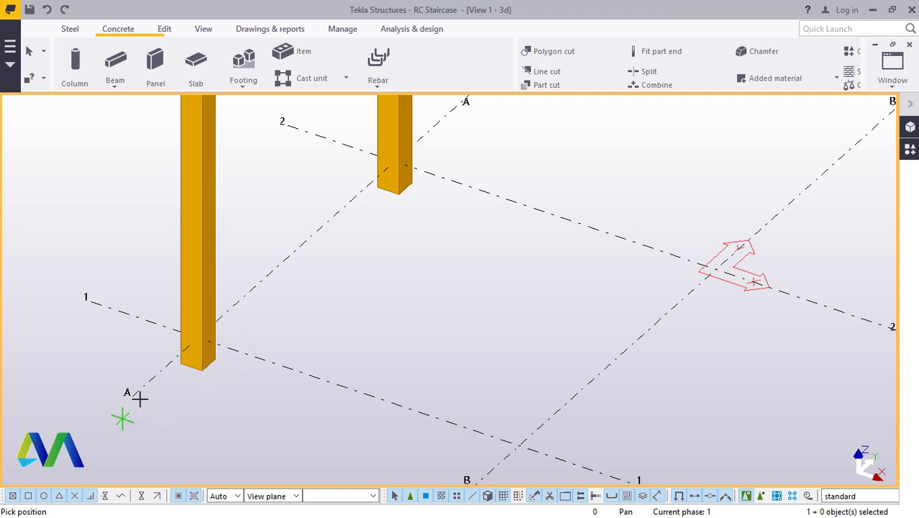
click(198, 336)
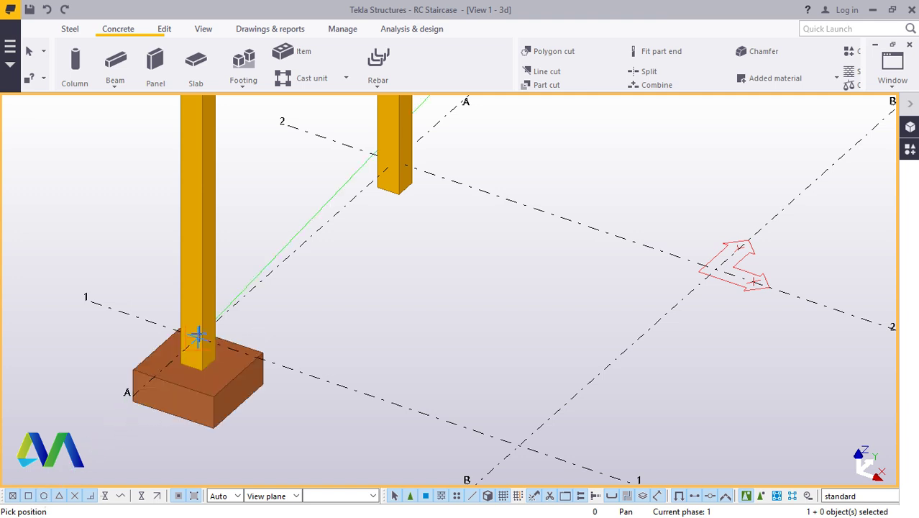
Place another pad footing under the column at A/2 and end the footing command.
scroll(187, 401, down, 3)
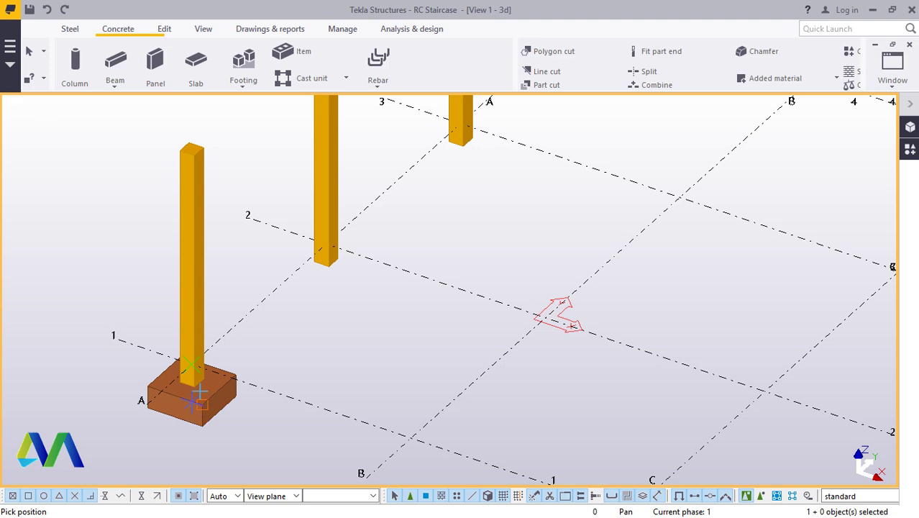
scroll(198, 386, up, 5)
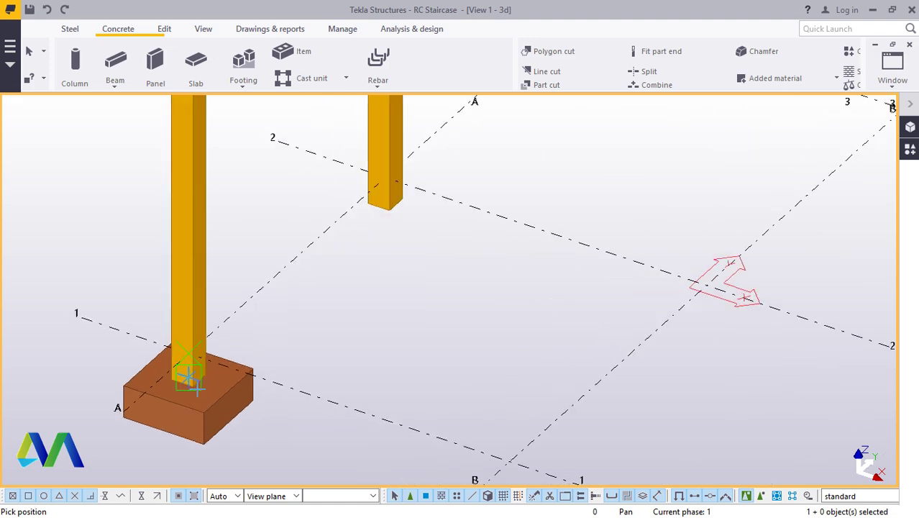
scroll(198, 386, down, 3)
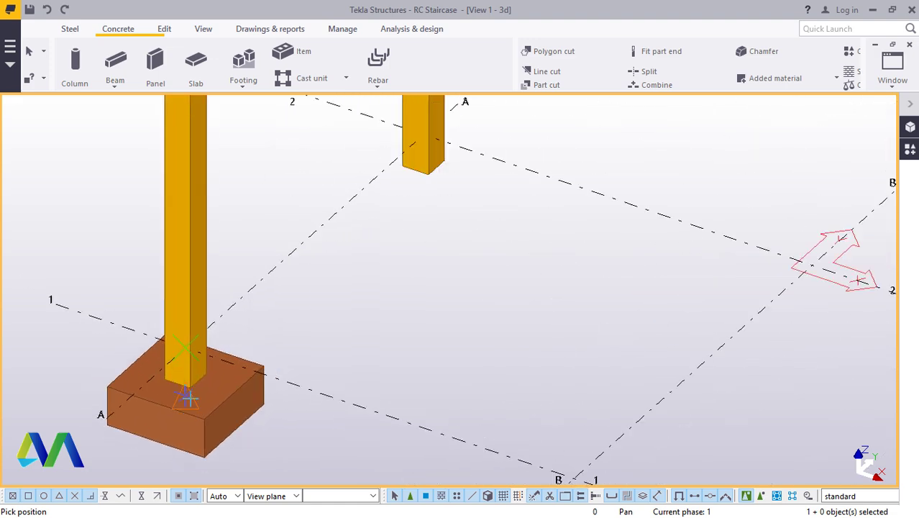
click(382, 185)
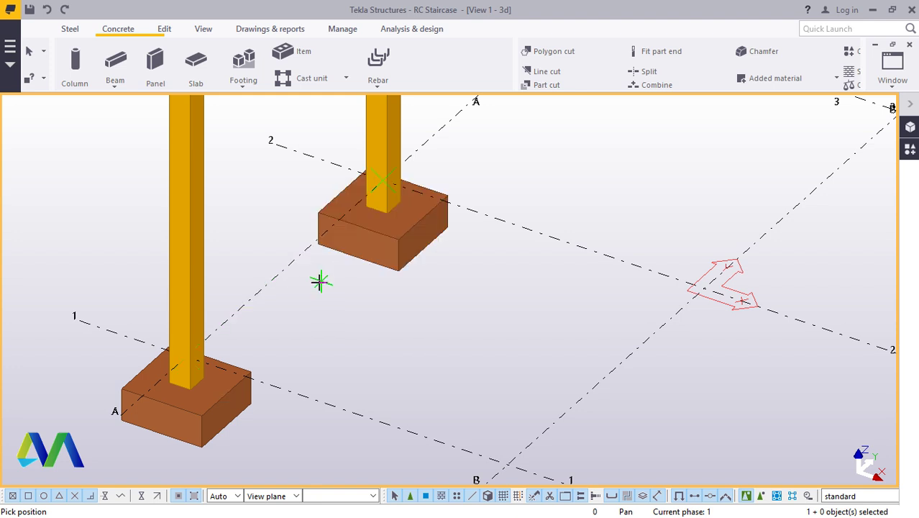
scroll(324, 287, down, 1)
right_click(455, 314)
click(489, 105)
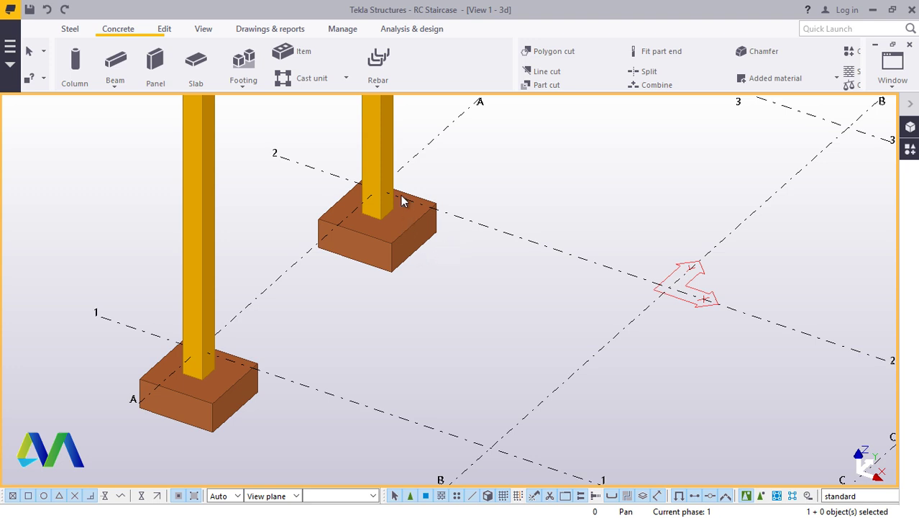
Copy the pad footing at A/1 from grid line 1 to grid line 2, choosing to keep duplicates.
click(386, 263)
click(229, 388)
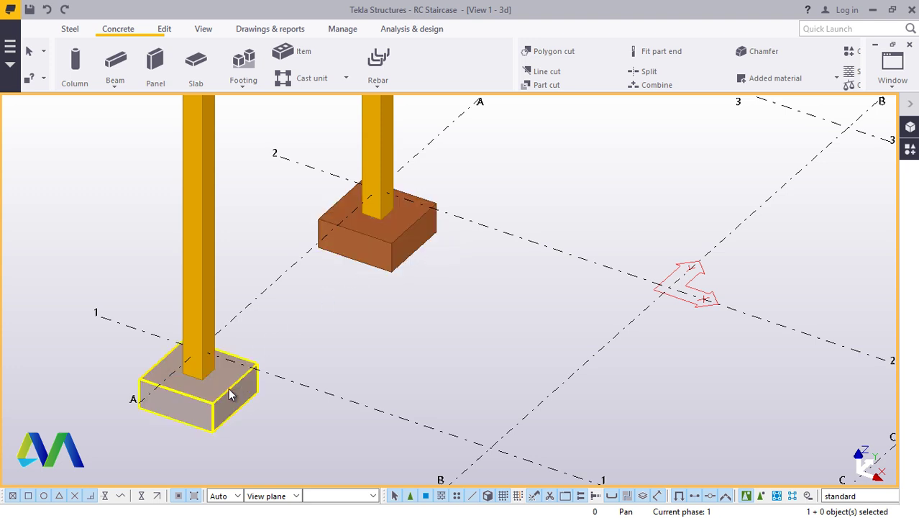
right_click(439, 294)
click(492, 204)
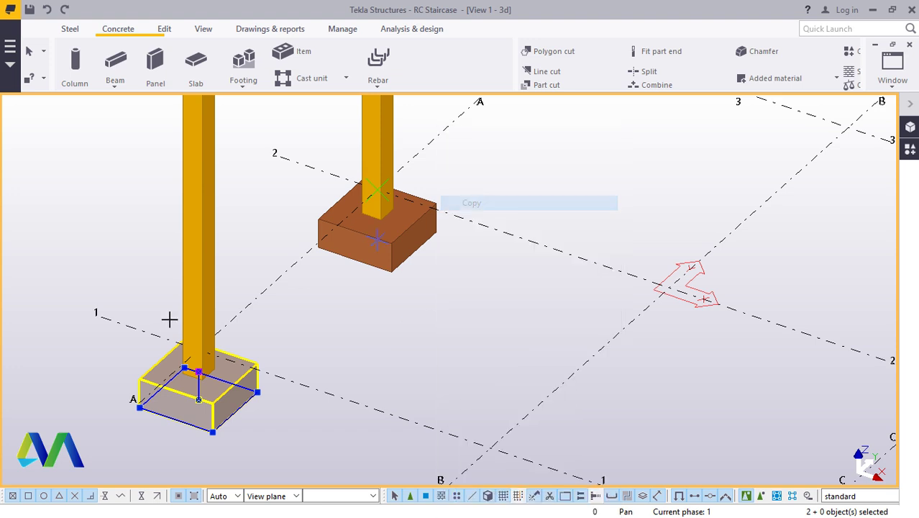
click(100, 316)
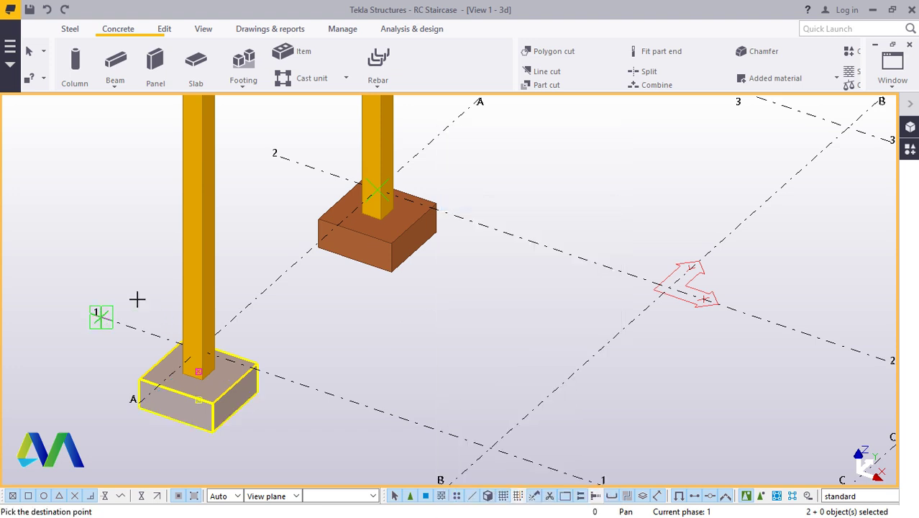
click(280, 161)
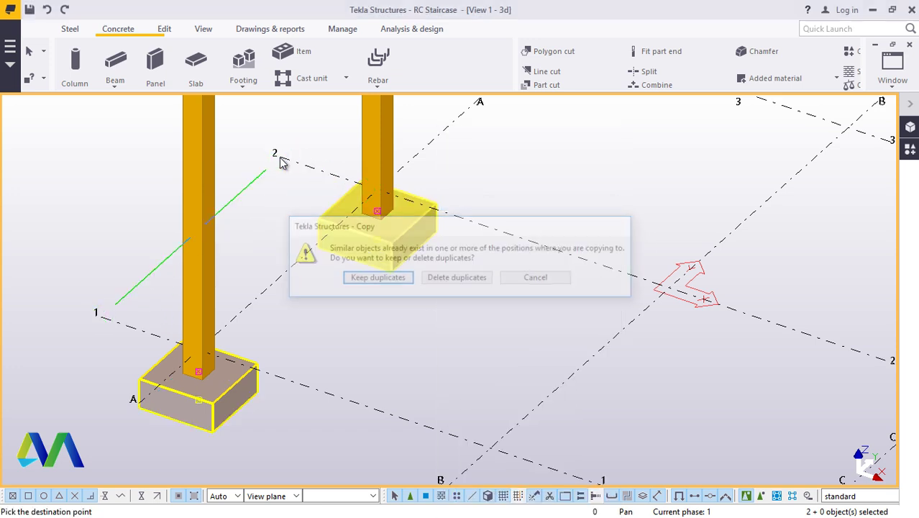
click(374, 278)
Copy the A/1 footing under the columns on grid lines 3, 4, 5 and 6, and end the Copy command.
scroll(259, 356, down, 2)
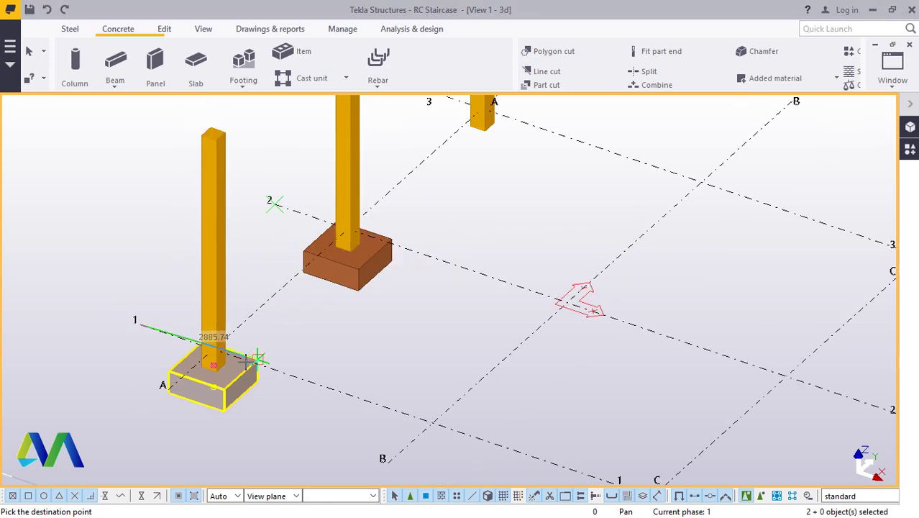
scroll(257, 357, down, 2)
click(368, 149)
scroll(348, 335, down, 2)
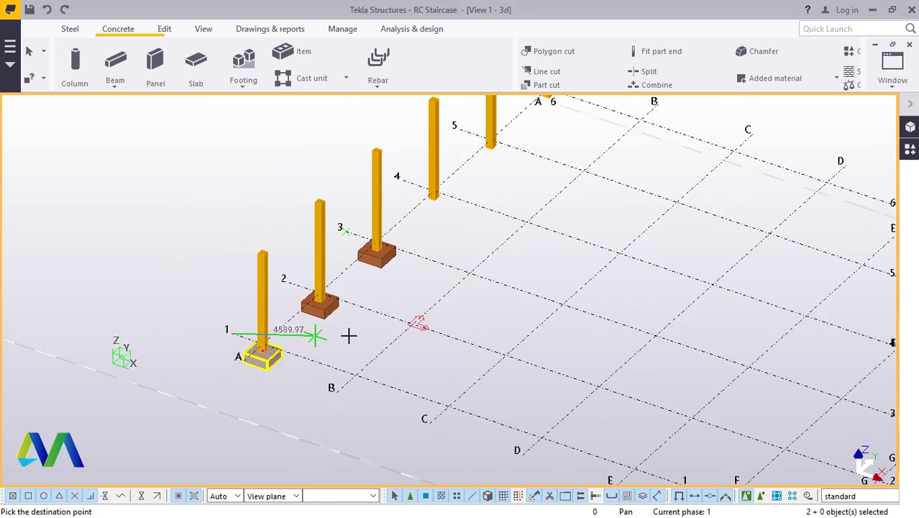
scroll(348, 335, down, 1)
click(396, 192)
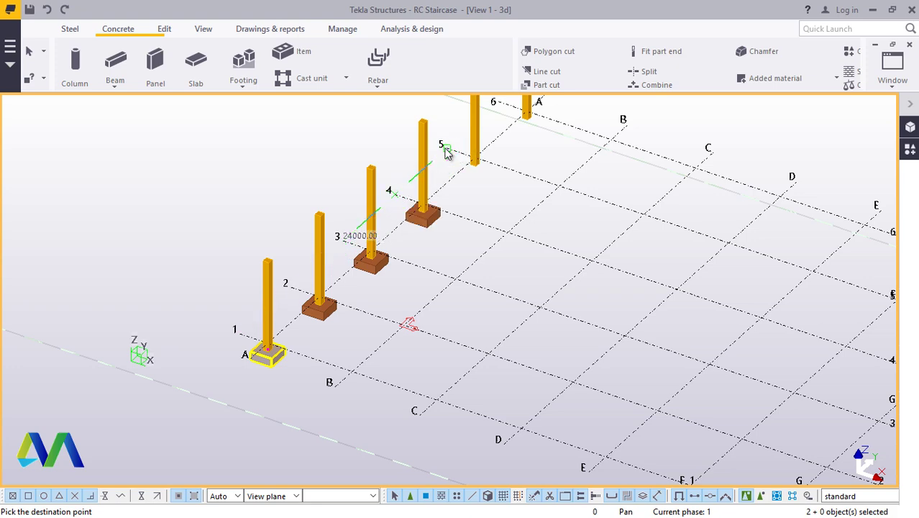
click(445, 149)
scroll(449, 216, down, 1)
scroll(506, 130, up, 3)
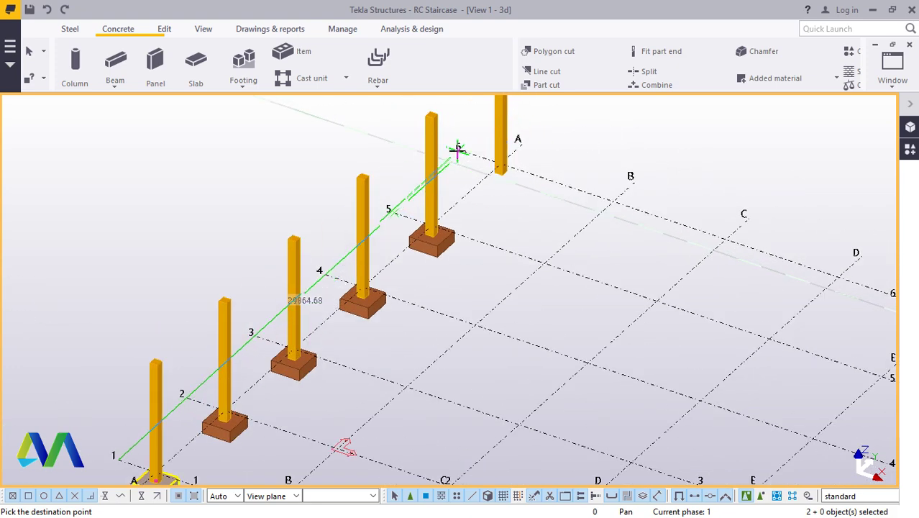
click(460, 149)
right_click(612, 134)
click(631, 146)
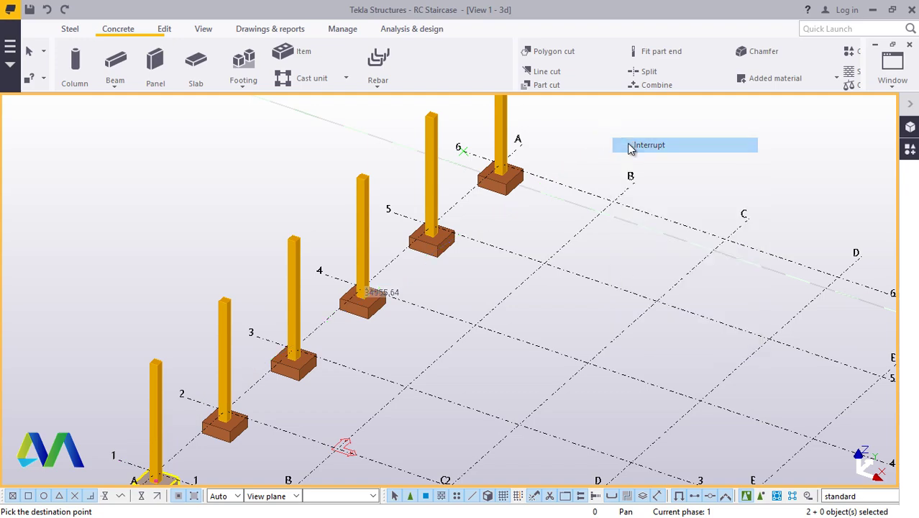
Delete the duplicate pad footing under the column at A/2, keeping one footing there.
scroll(625, 151, down, 2)
scroll(476, 256, up, 2)
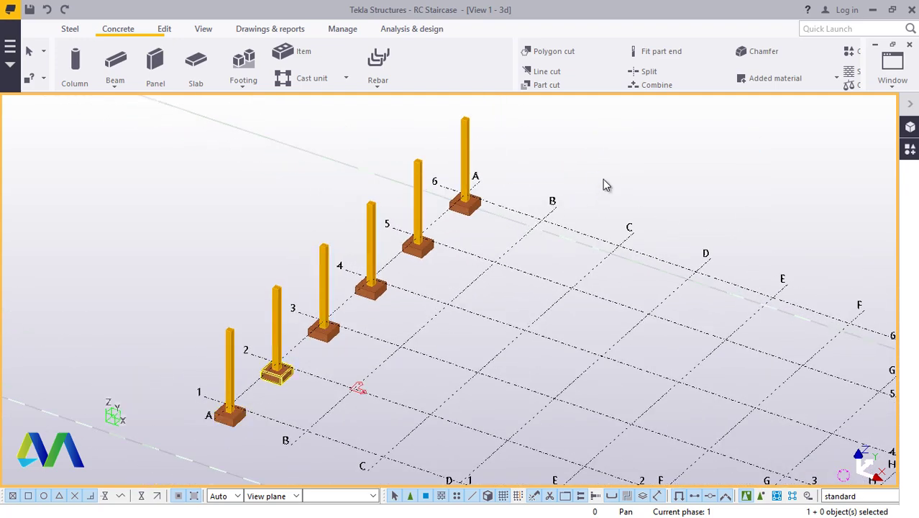
scroll(265, 381, up, 5)
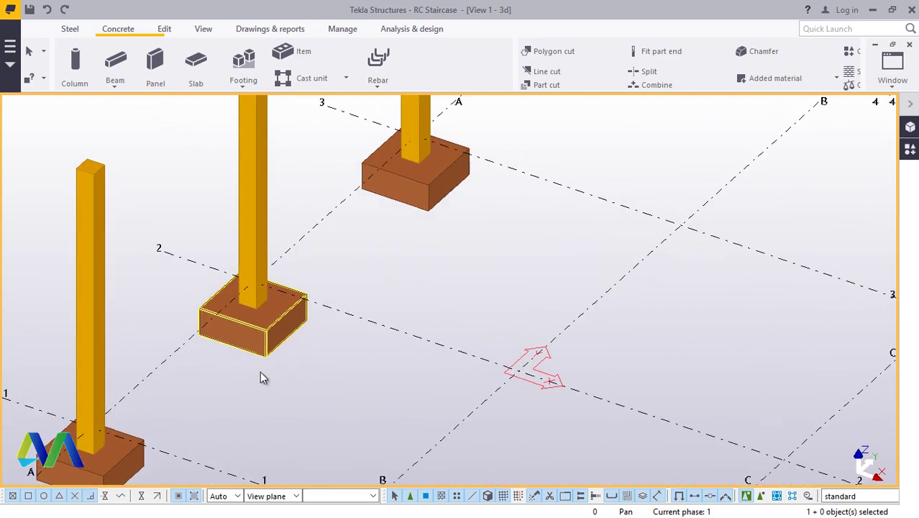
scroll(269, 327, up, 1)
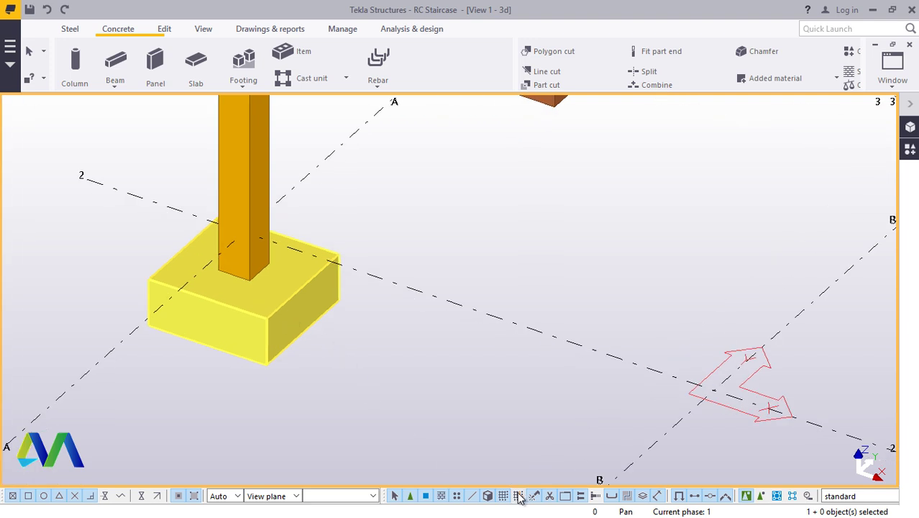
click(329, 323)
scroll(392, 341, down, 2)
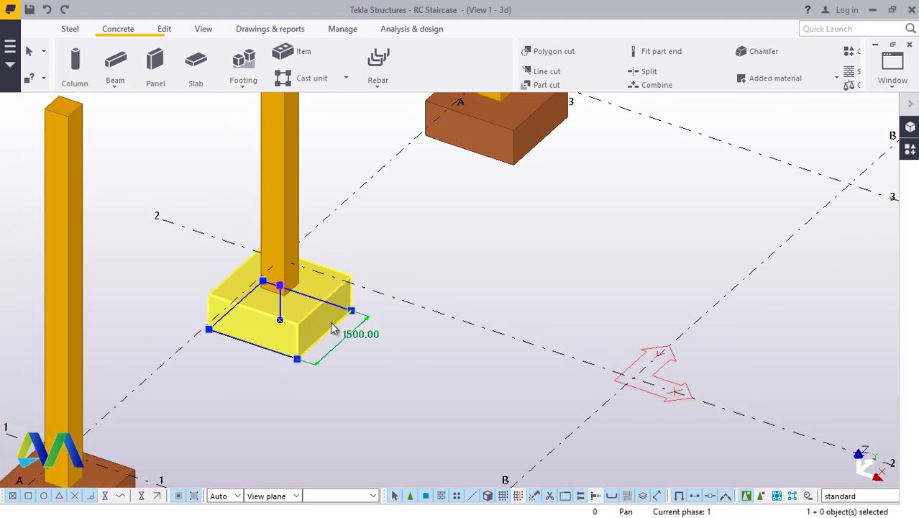
right_click(388, 349)
key(Escape)
right_click(468, 279)
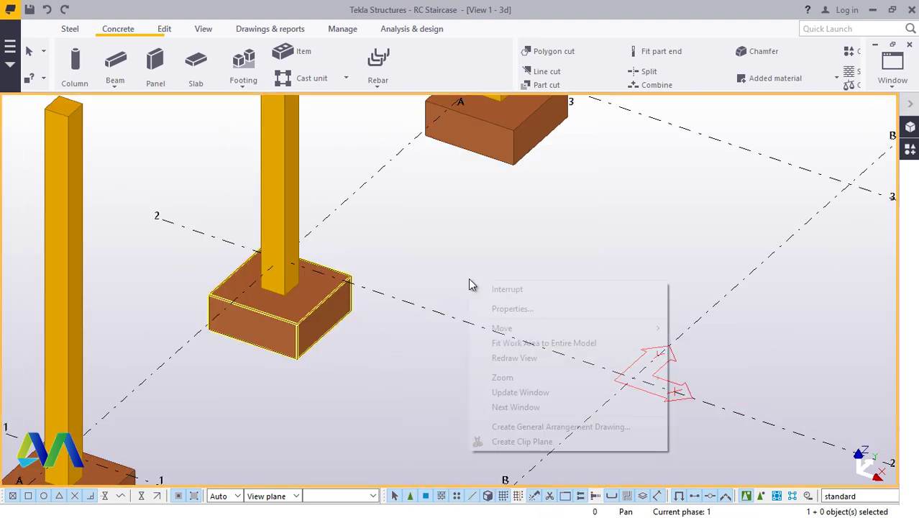
click(535, 360)
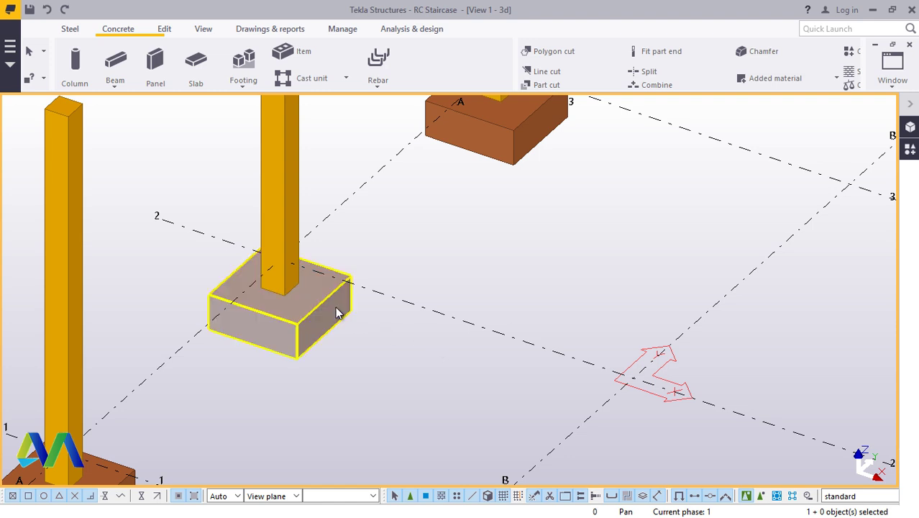
right_click(487, 252)
click(536, 264)
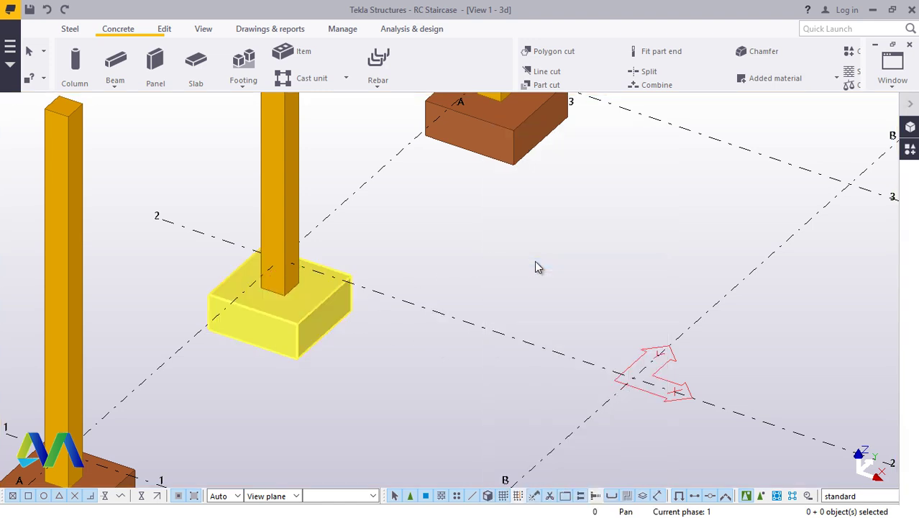
click(372, 362)
click(348, 311)
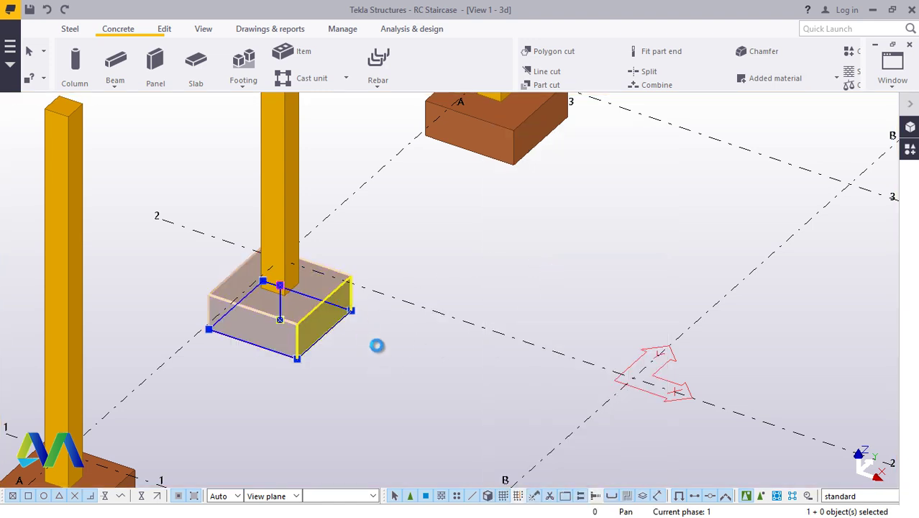
key(Delete)
scroll(405, 352, down, 2)
scroll(406, 354, down, 1)
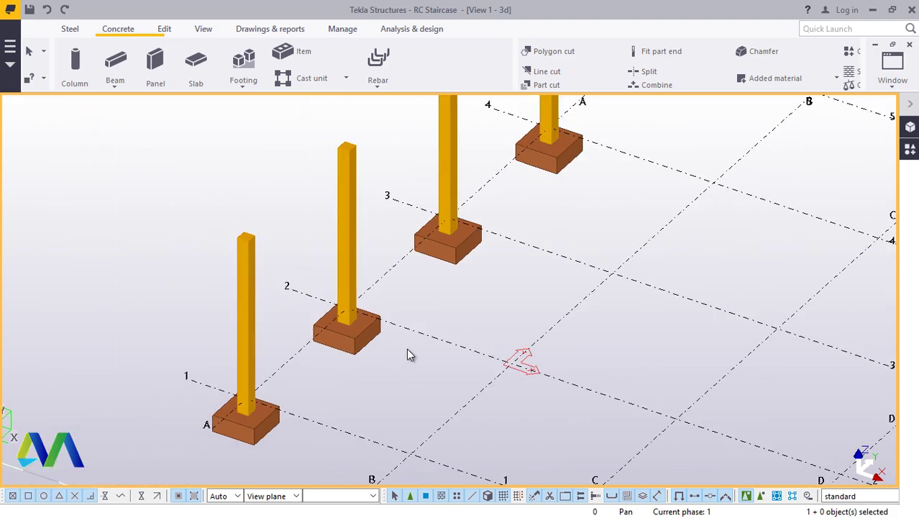
Copy all columns and pad footings on grid line A linearly with dX 6000 and 9 copies, and end the copy command.
scroll(412, 354, down, 1)
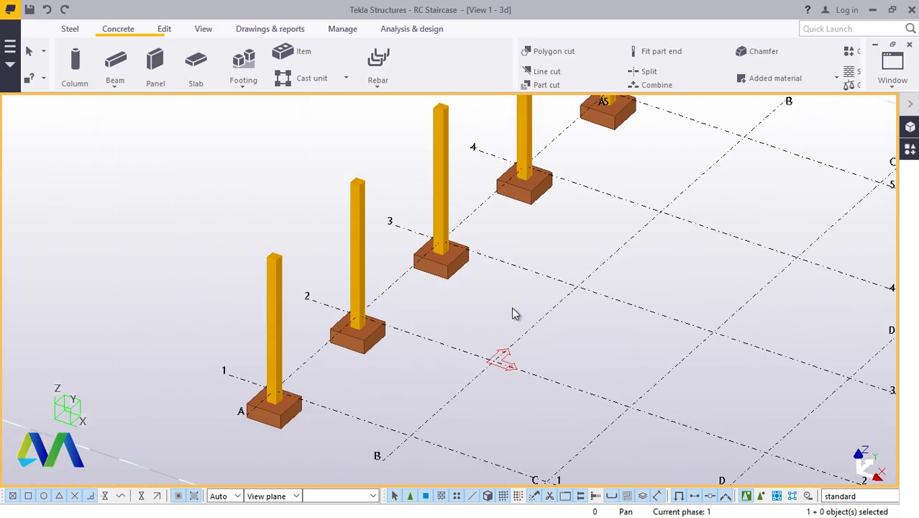
scroll(306, 354, down, 3)
scroll(455, 241, up, 2)
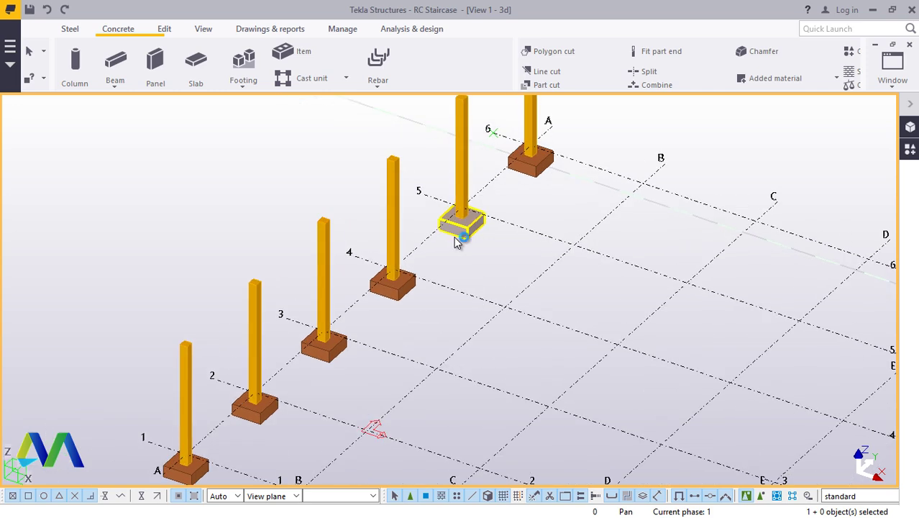
scroll(359, 257, down, 5)
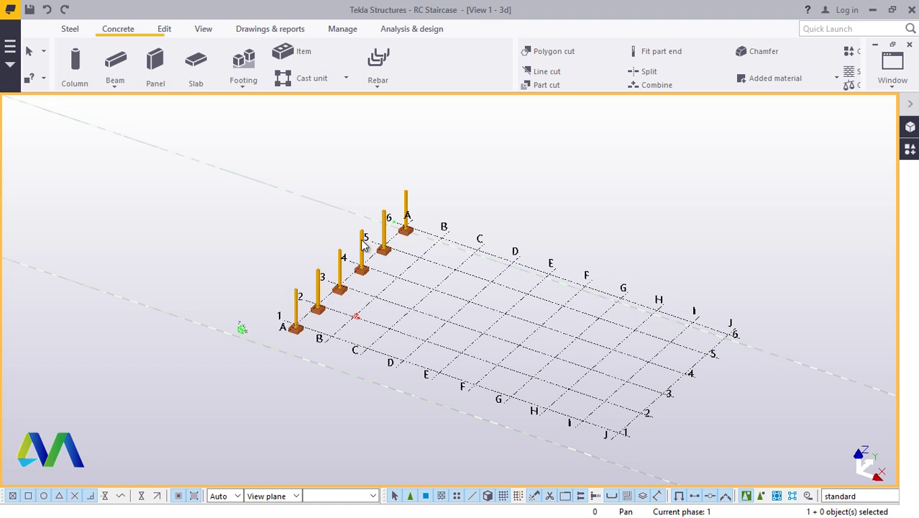
drag(474, 154, 282, 342)
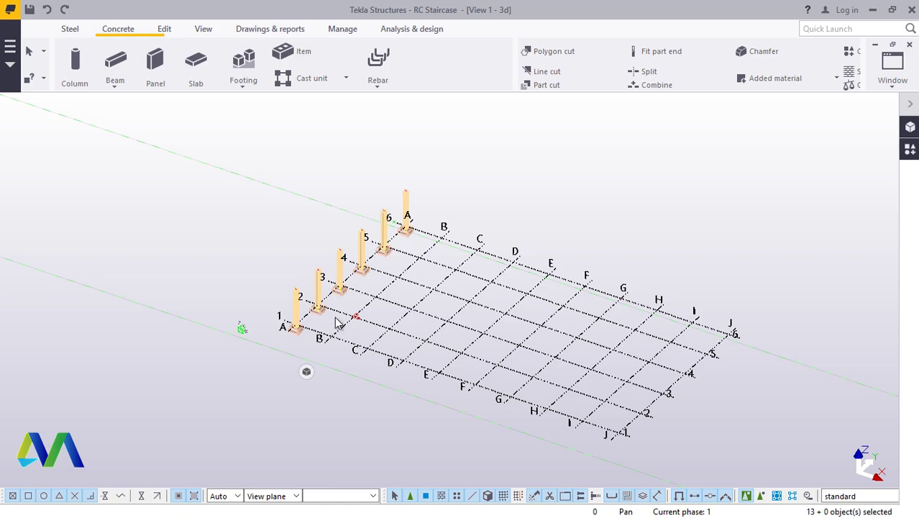
scroll(338, 311, up, 10)
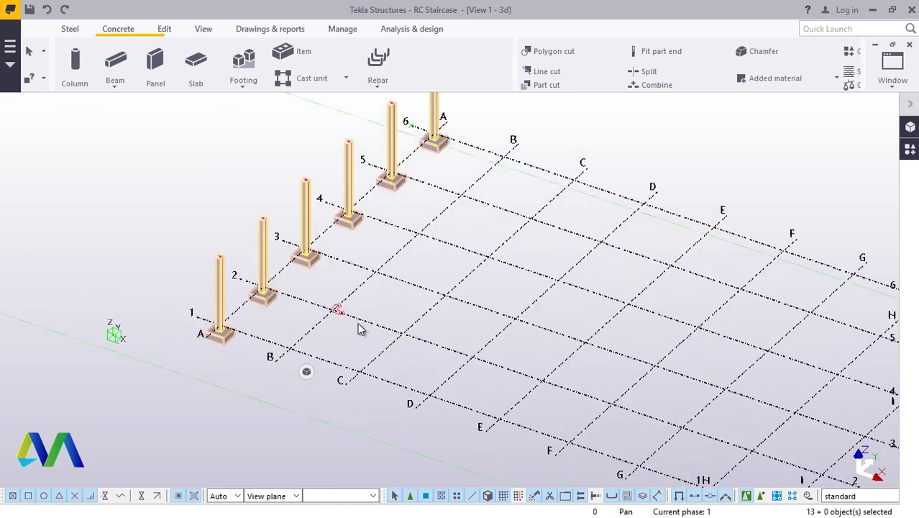
scroll(333, 307, up, 6)
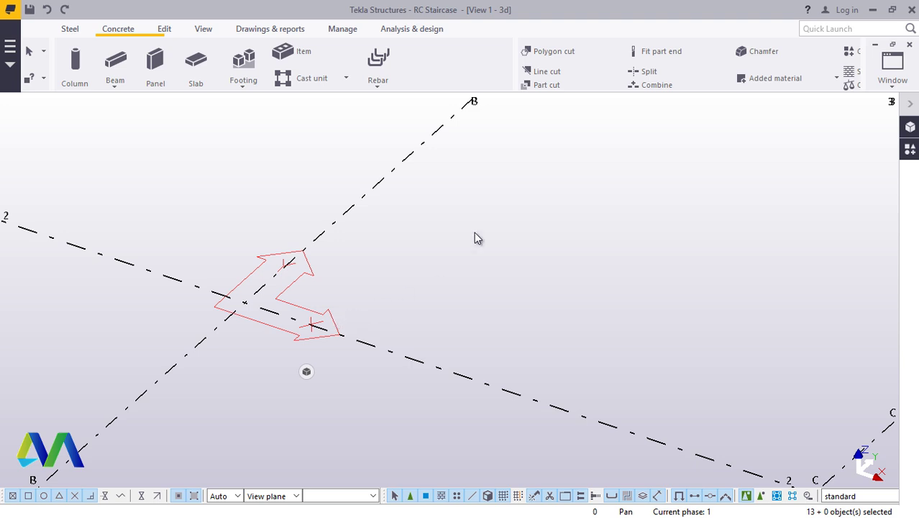
right_click(508, 159)
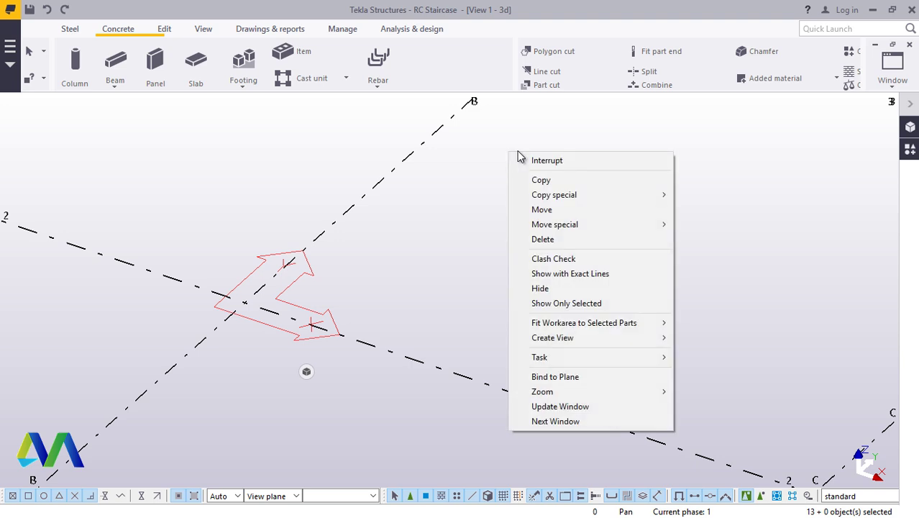
mouse_move(596, 203)
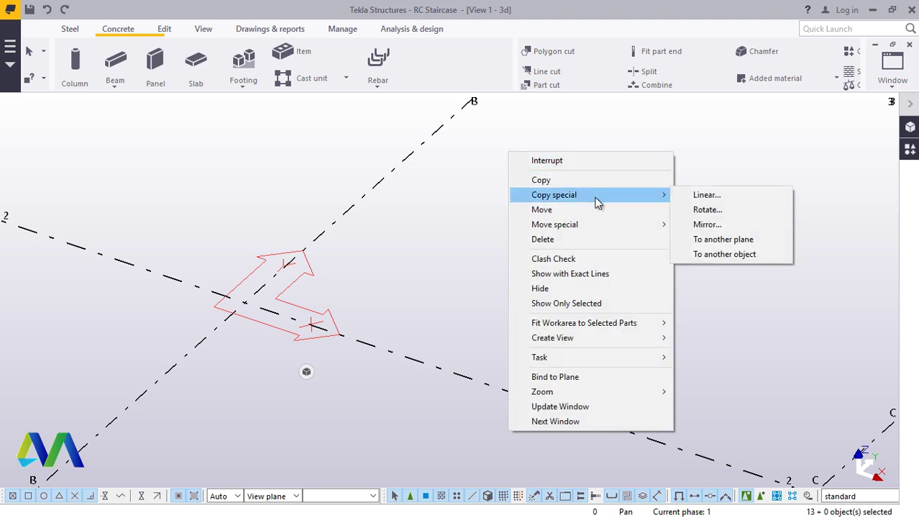
click(703, 195)
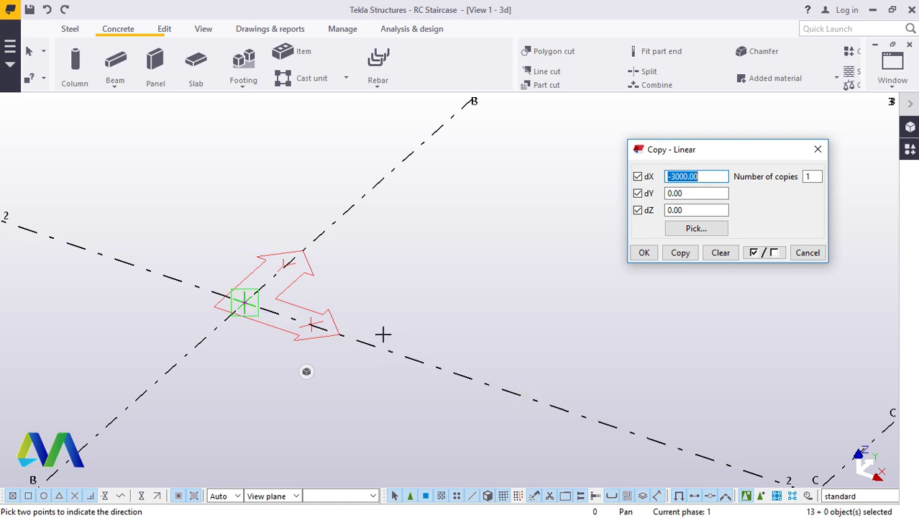
scroll(443, 353, down, 3)
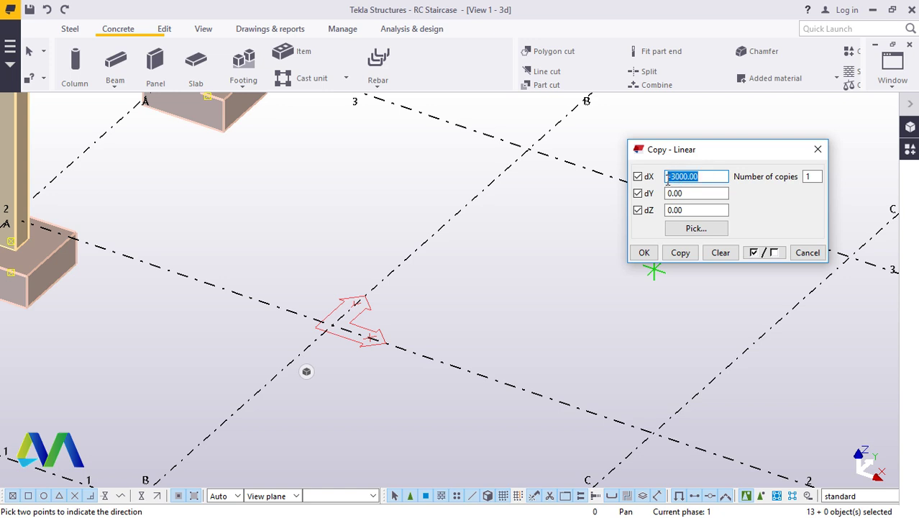
text(6000)
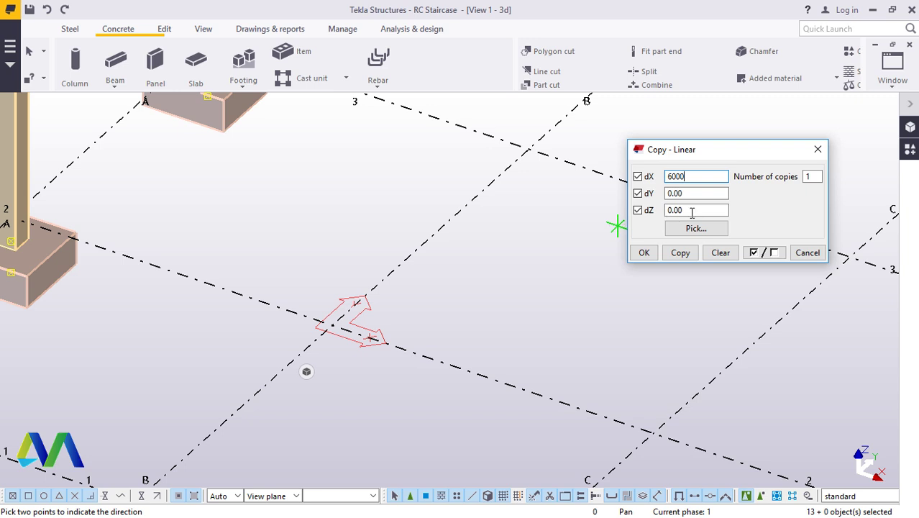
click(815, 176)
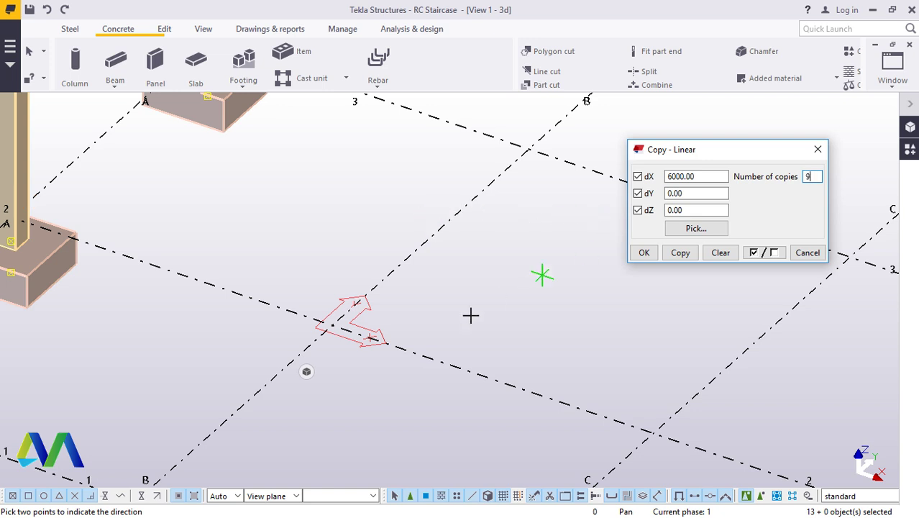
click(680, 253)
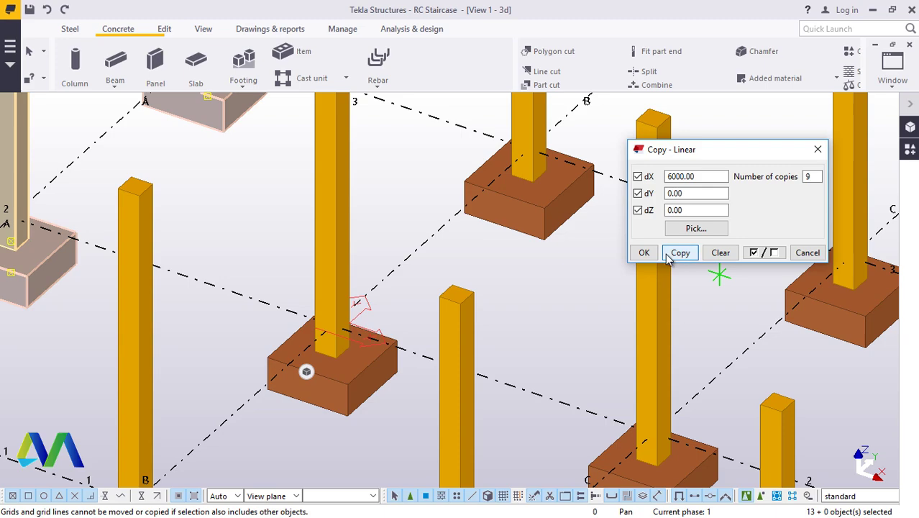
click(644, 252)
right_click(565, 273)
click(581, 285)
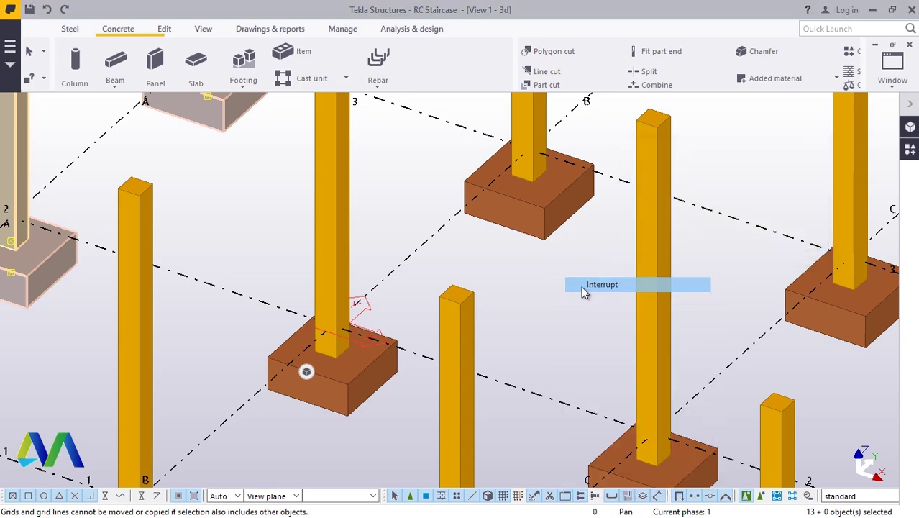
Inspect the copied columns and pad footings across grid lines A to J and 1 to 6.
scroll(471, 226, down, 3)
scroll(445, 218, down, 4)
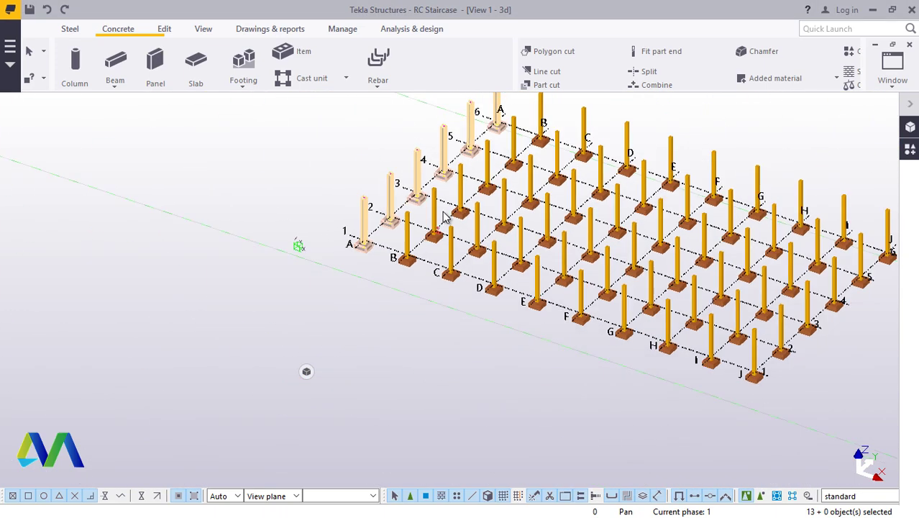
scroll(804, 332, up, 5)
scroll(802, 329, up, 1)
click(811, 399)
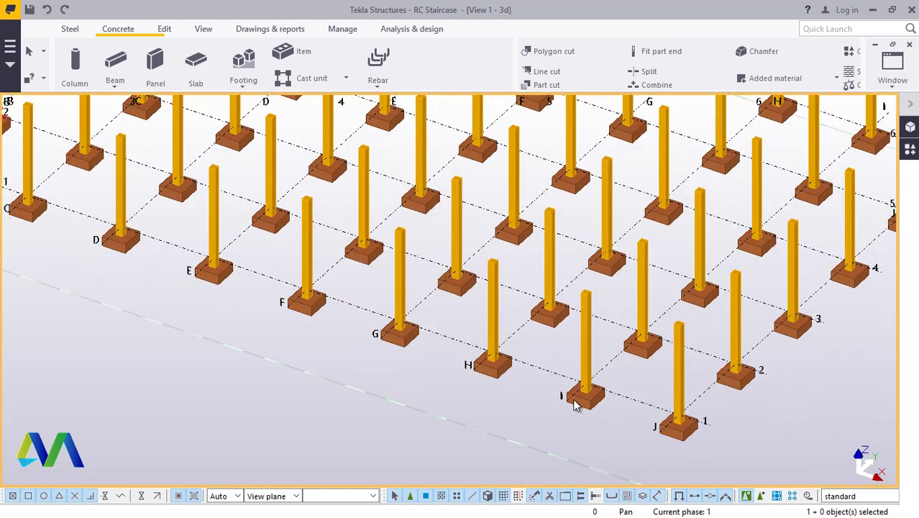
scroll(573, 399, down, 3)
scroll(266, 202, up, 1)
scroll(270, 204, up, 3)
scroll(399, 339, down, 3)
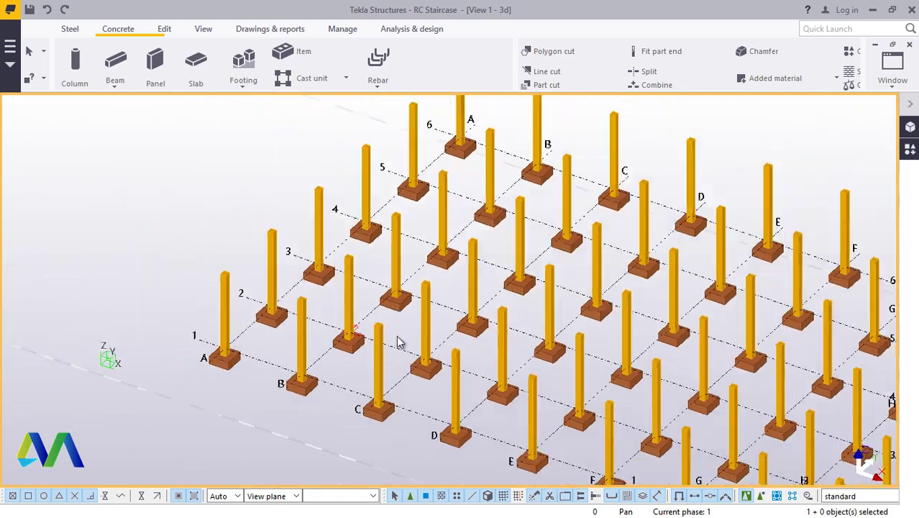
scroll(433, 323, down, 1)
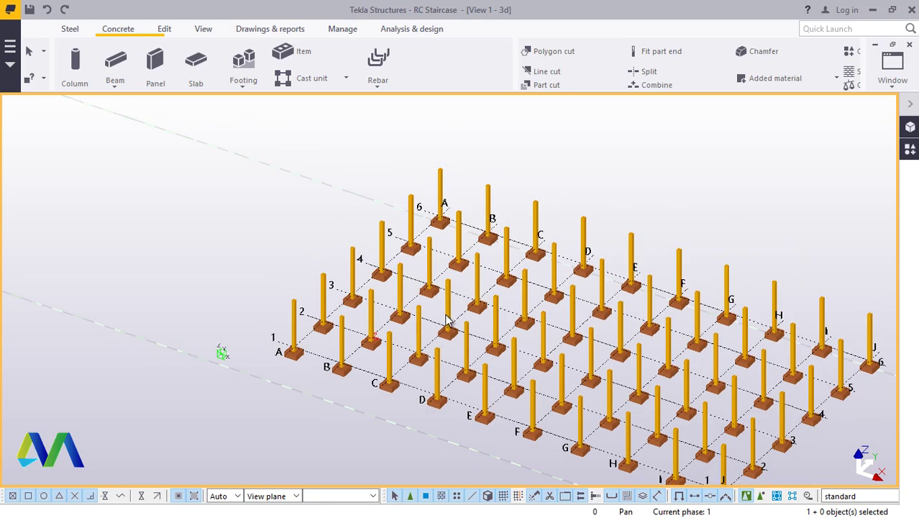
scroll(366, 241, up, 3)
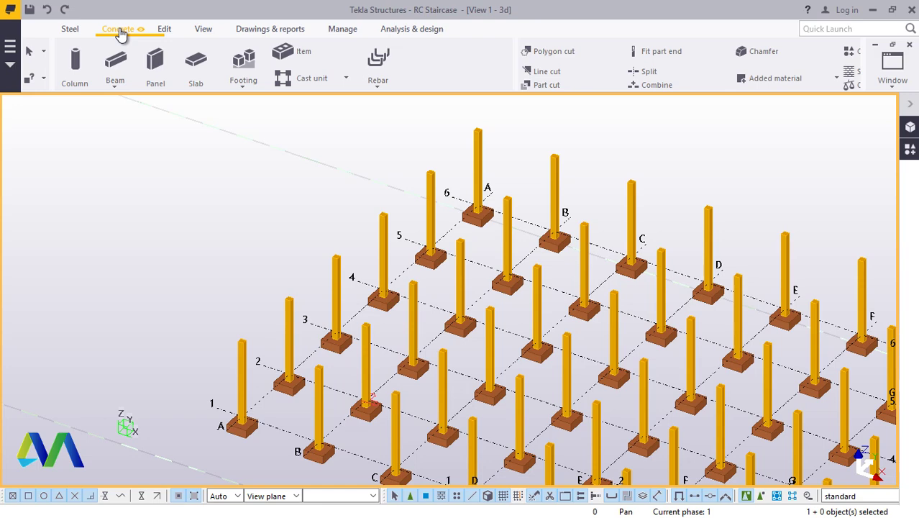
Start a concrete slab outline with corners at the outer top corners of columns A/2 and A/6.
click(195, 83)
scroll(302, 212, up, 5)
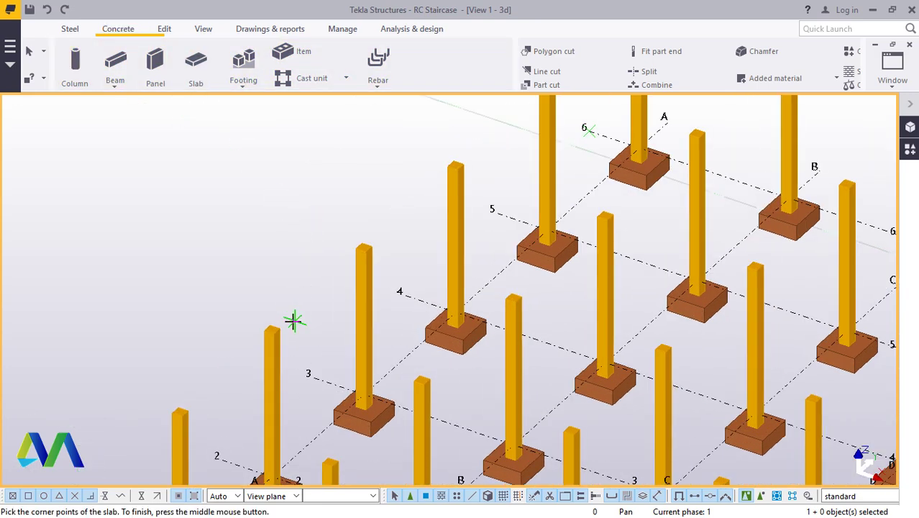
scroll(293, 322, up, 6)
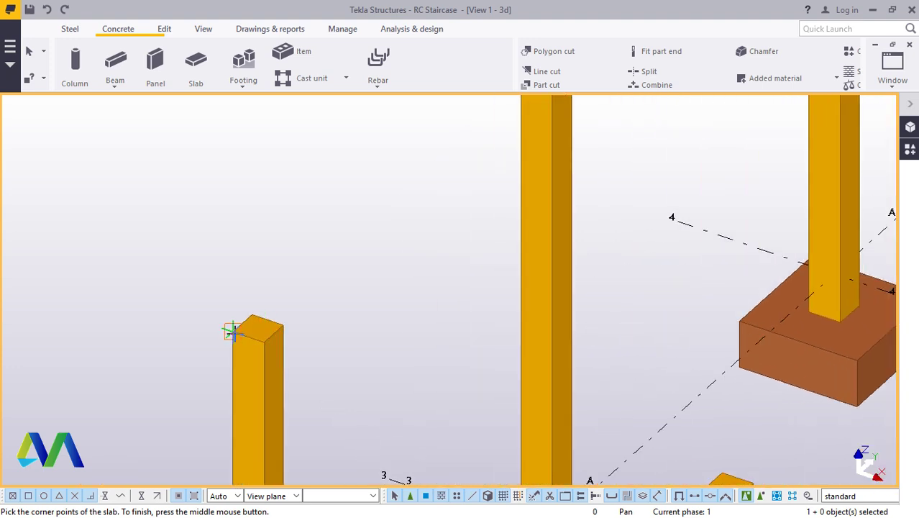
click(231, 333)
scroll(322, 349, down, 8)
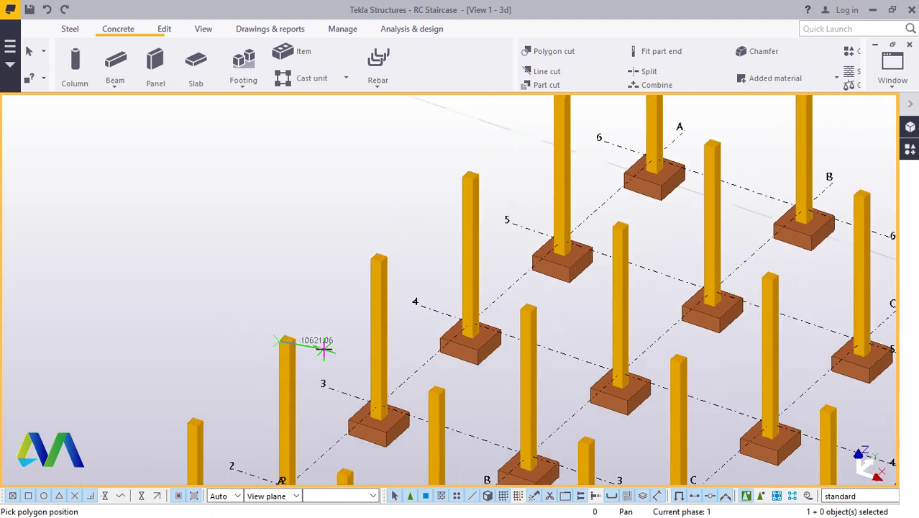
scroll(322, 352, down, 2)
scroll(478, 193, up, 8)
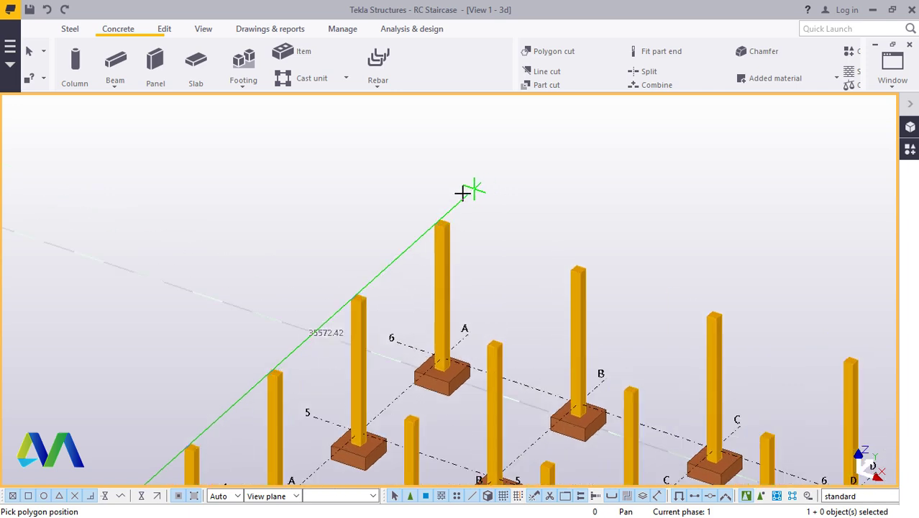
scroll(439, 214, up, 4)
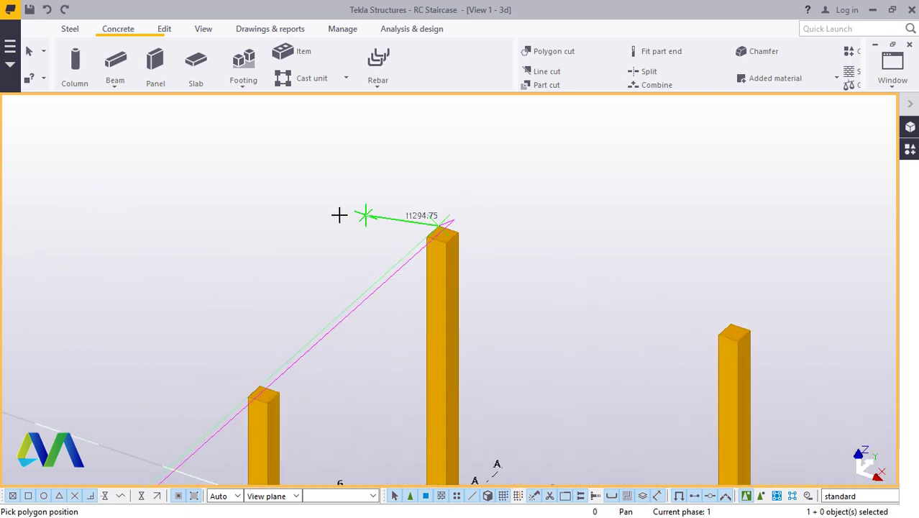
Continue the slab outline through the outer top corners of columns J/6 and J/1.
scroll(317, 197, down, 10)
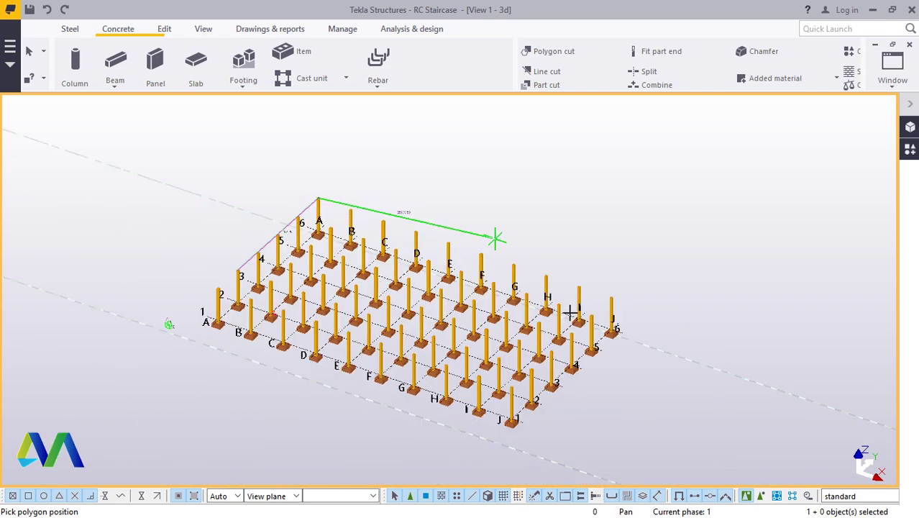
scroll(569, 310, up, 10)
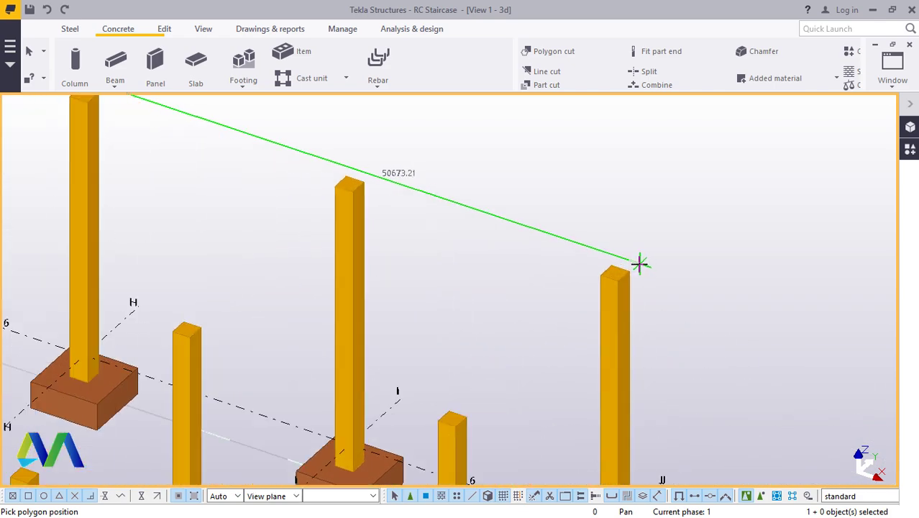
scroll(632, 267, up, 3)
click(627, 270)
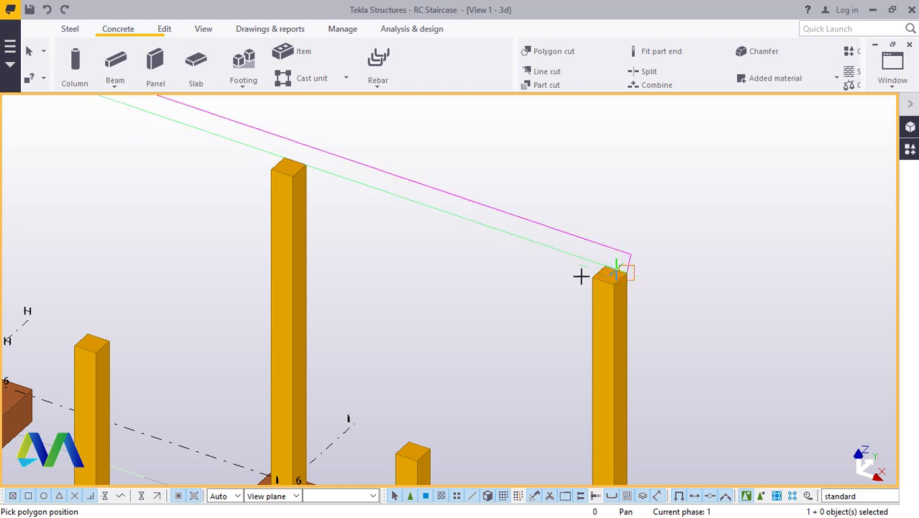
scroll(607, 250, down, 8)
scroll(402, 424, up, 10)
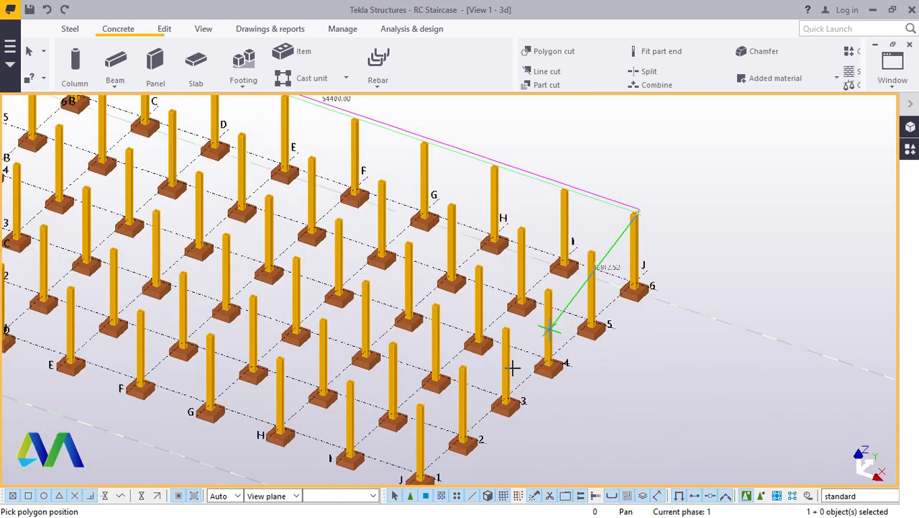
scroll(399, 394, up, 3)
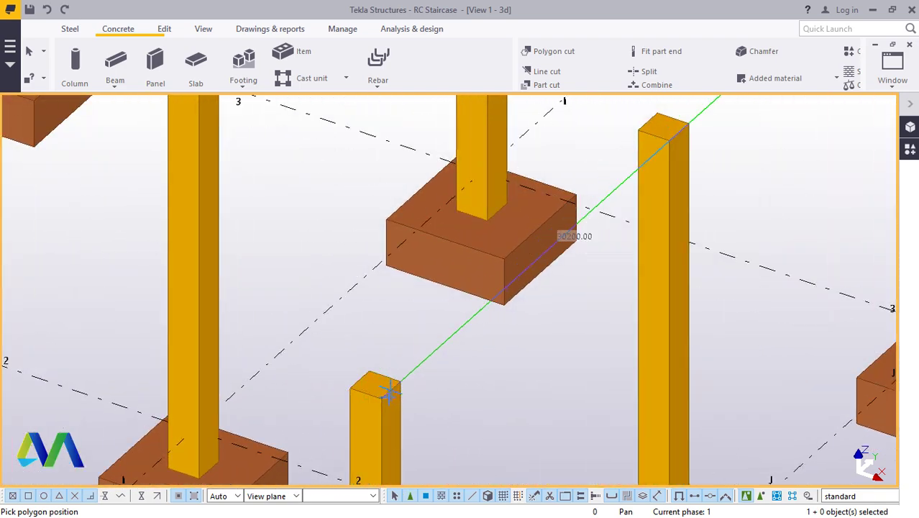
click(375, 395)
Continue the slab outline to the outer top corners of columns B/1 and B/2, leaving out the bay at A/1.
scroll(496, 411, down, 3)
scroll(530, 405, down, 5)
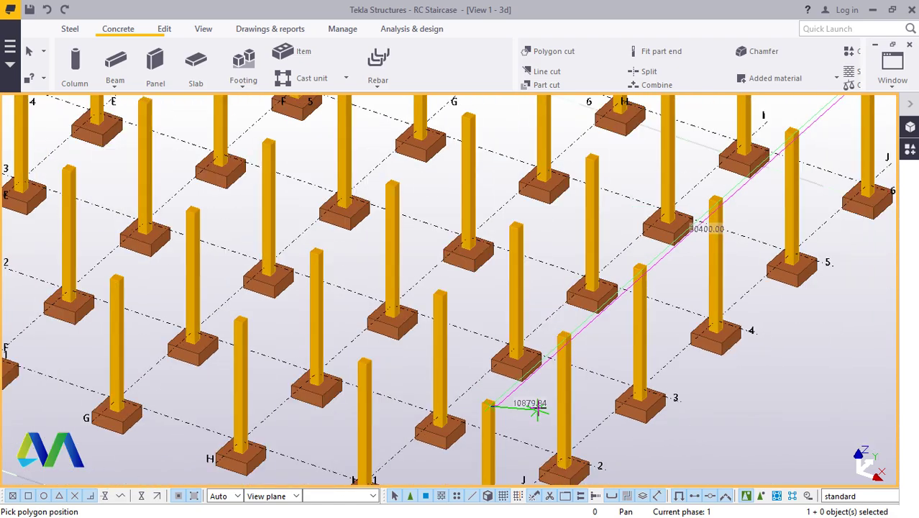
scroll(496, 364, up, 3)
scroll(164, 269, up, 3)
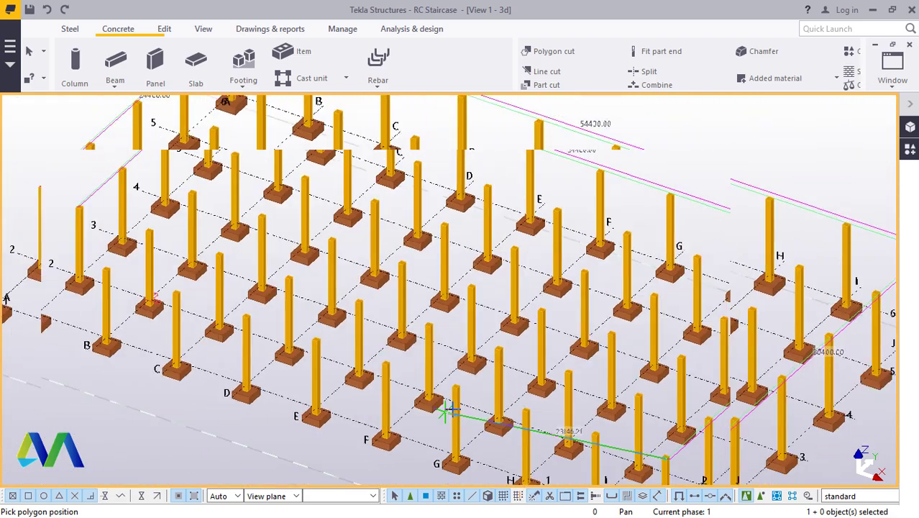
scroll(312, 324, down, 5)
scroll(164, 293, up, 5)
scroll(178, 285, up, 5)
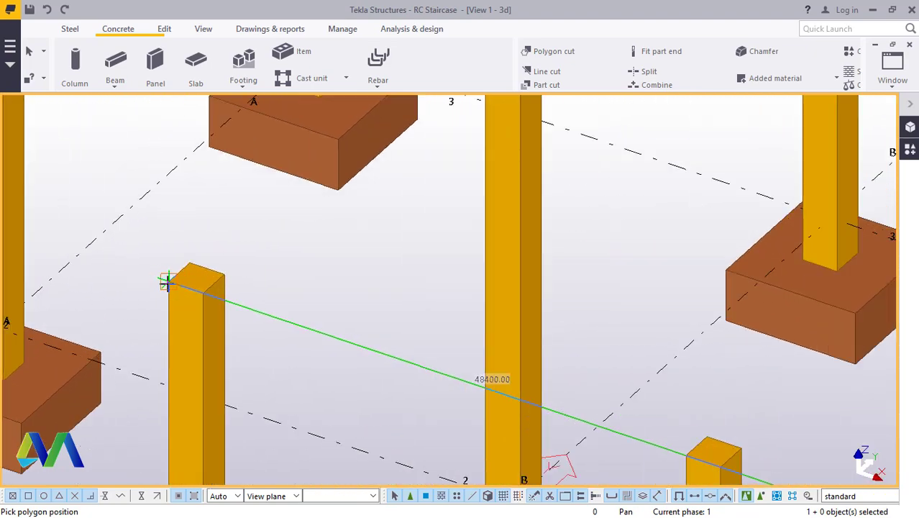
click(165, 282)
scroll(244, 363, down, 5)
scroll(345, 216, up, 5)
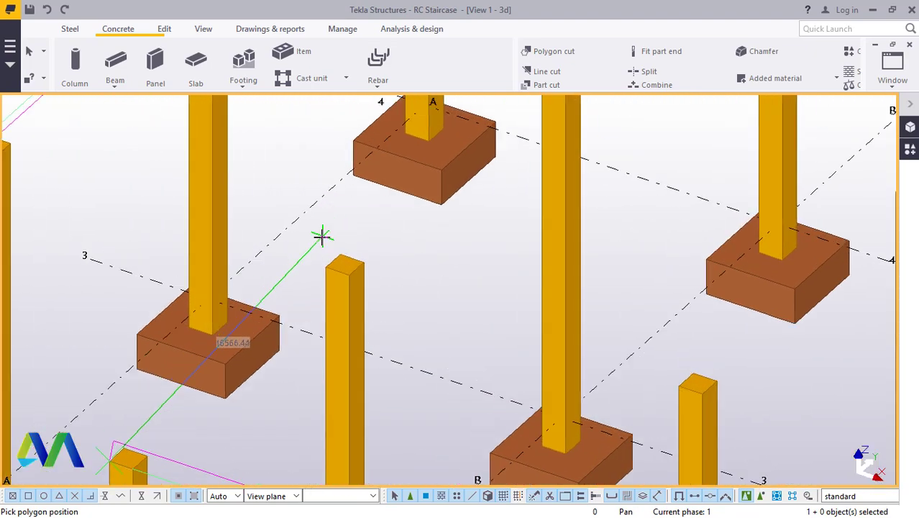
scroll(322, 244, up, 2)
click(326, 280)
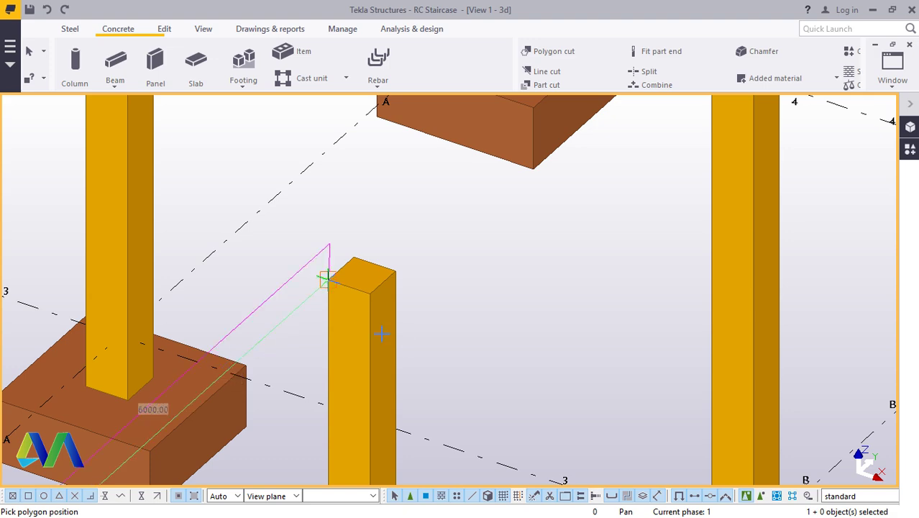
Close the slab outline at the outer top corner of column A/2, create the slab and end the slab command.
scroll(418, 338, down, 4)
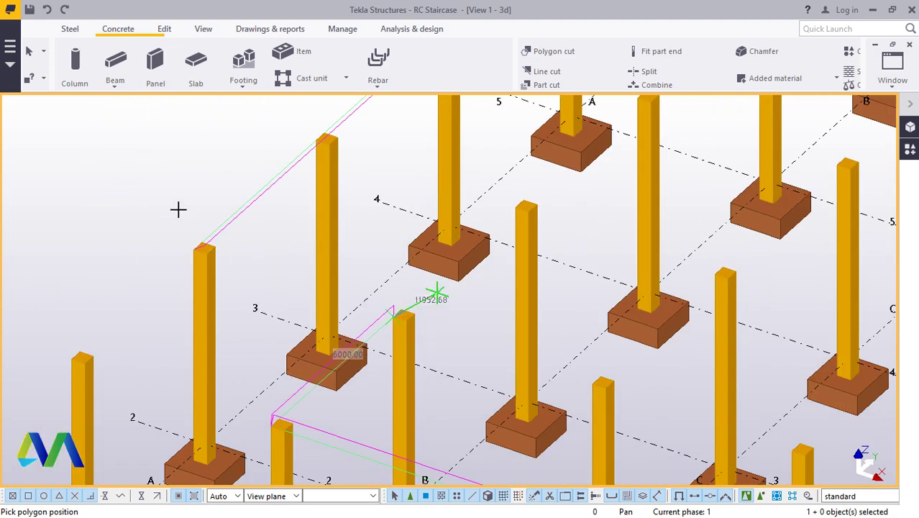
scroll(238, 289, up, 5)
scroll(279, 282, up, 3)
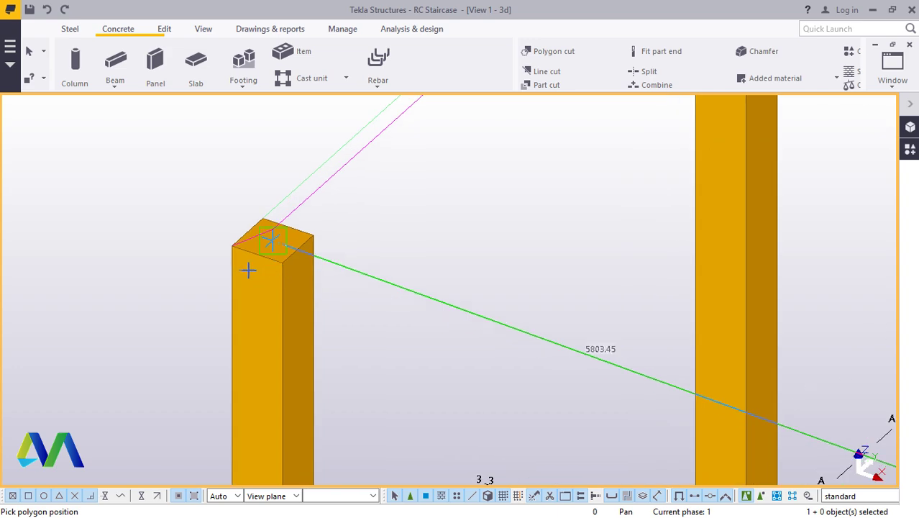
click(233, 248)
middle_click(233, 248)
right_click(185, 174)
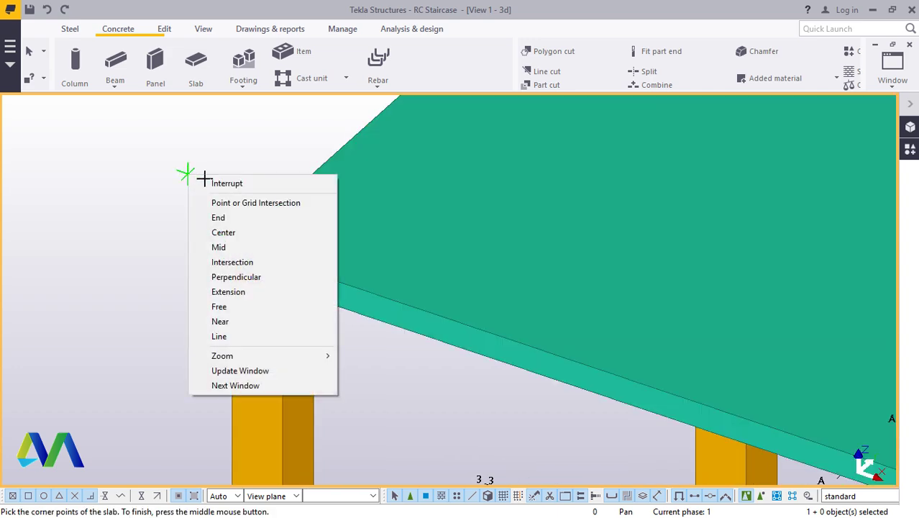
click(210, 181)
Inspect the slab over the columns, especially the open bay between grid lines A and B and 1 and 2.
scroll(228, 265, down, 5)
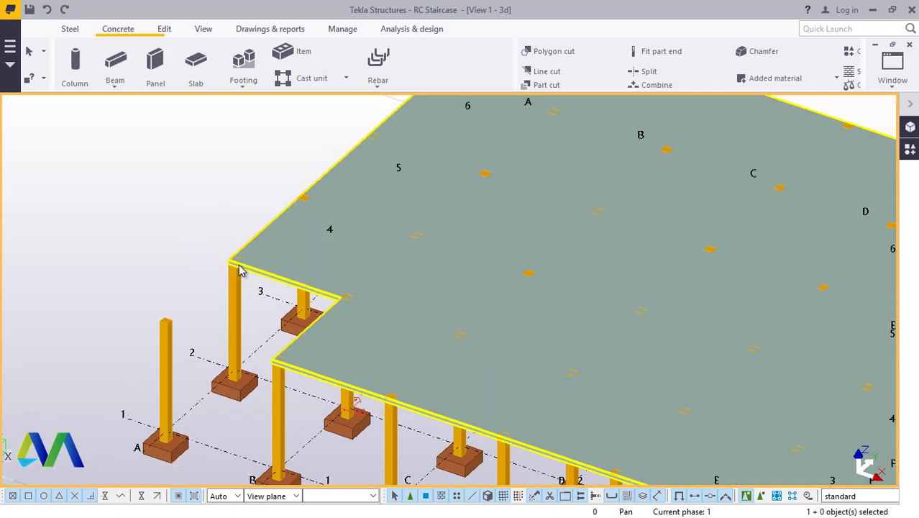
scroll(188, 381, up, 1)
scroll(263, 341, down, 2)
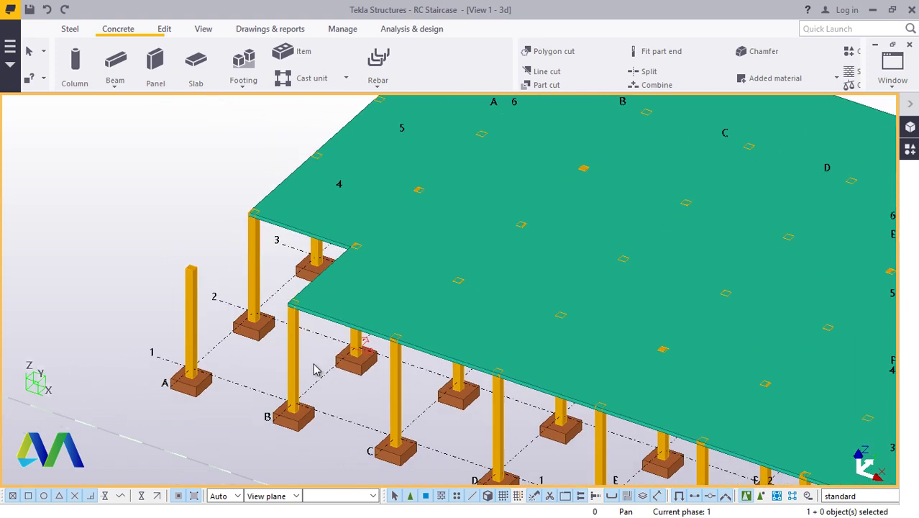
scroll(316, 366, up, 5)
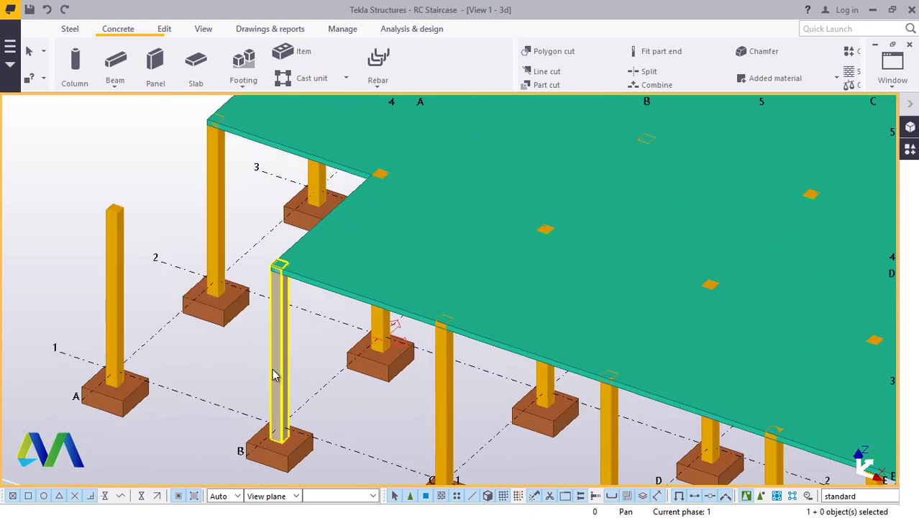
scroll(206, 352, down, 6)
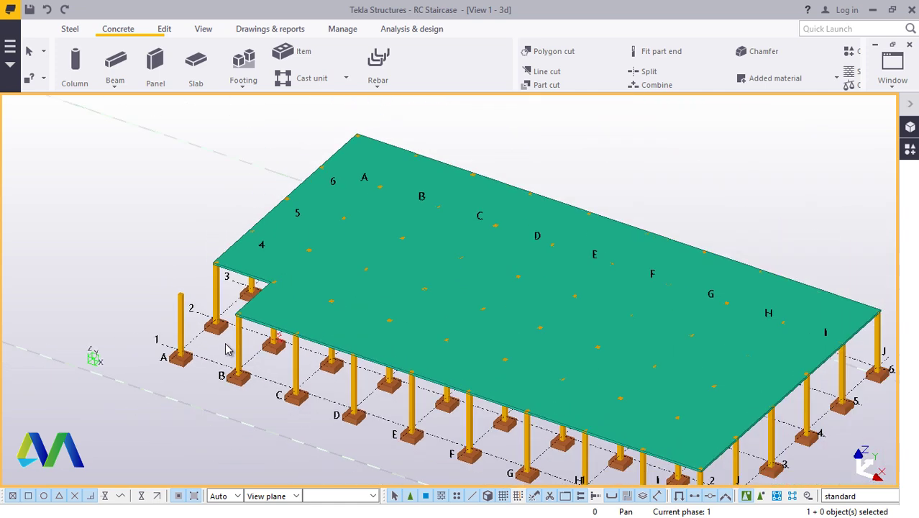
scroll(281, 272, up, 5)
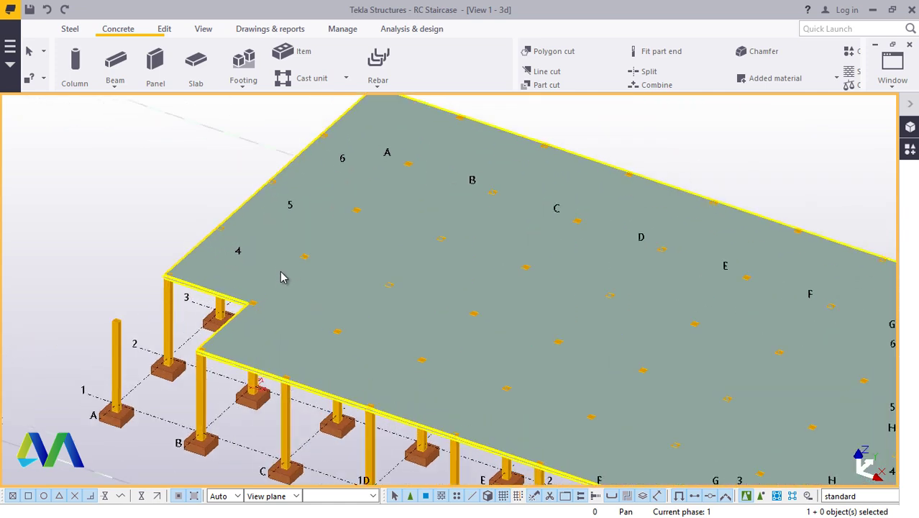
scroll(305, 292, down, 1)
scroll(305, 292, down, 4)
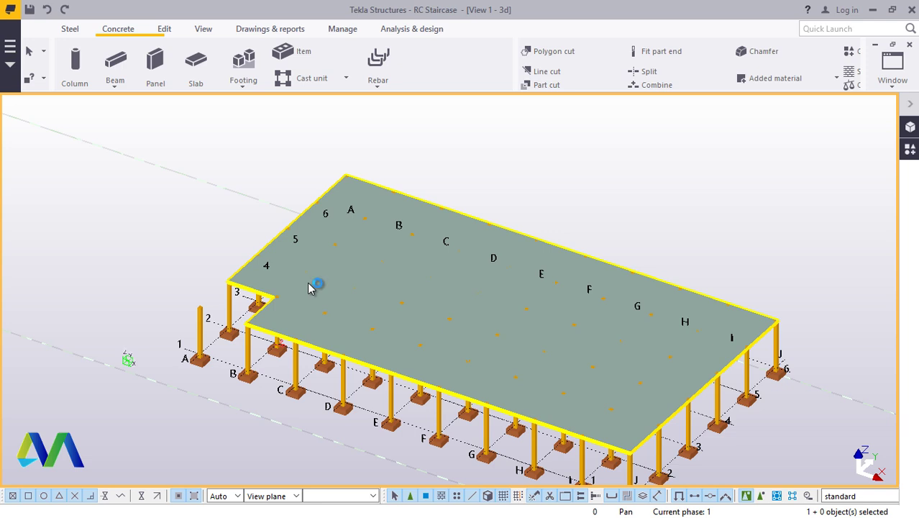
click(435, 185)
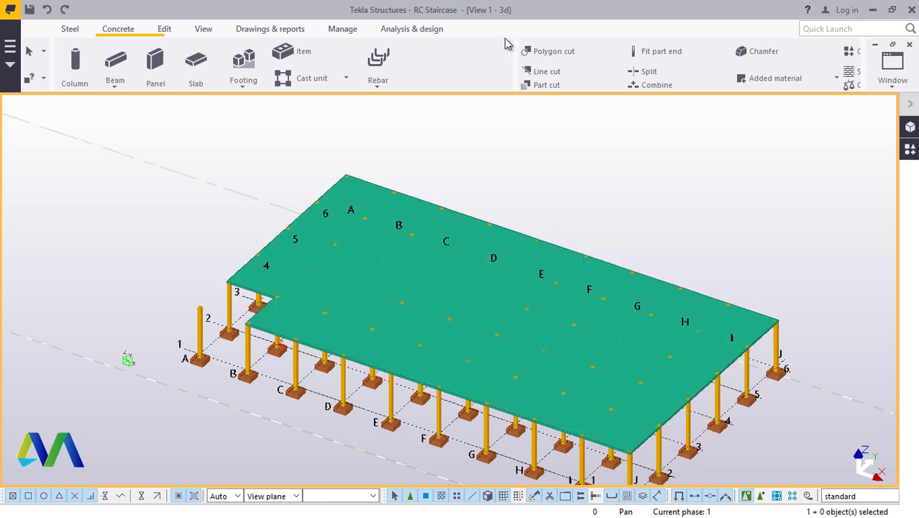
Turn the model to a side view and select all the concrete columns, leaving out the footings and slab.
click(202, 29)
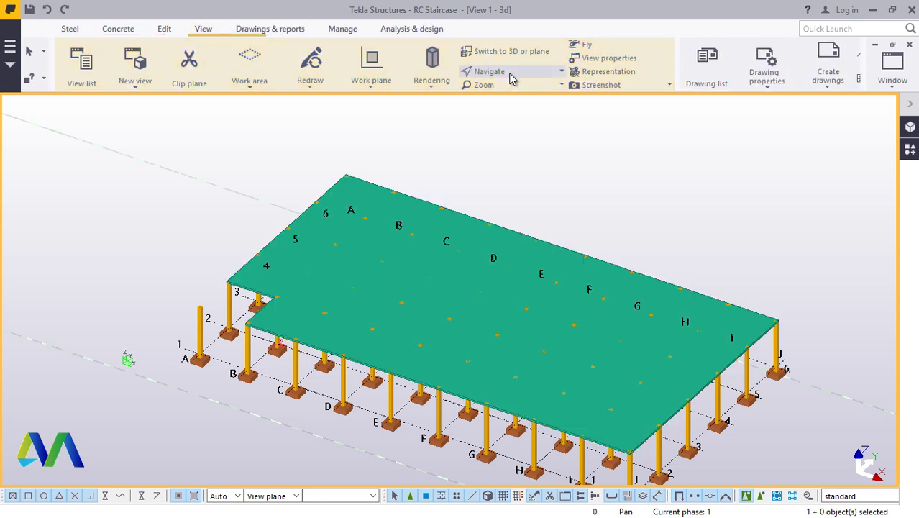
click(488, 71)
click(498, 92)
drag(434, 266, 442, 158)
right_click(443, 158)
click(478, 166)
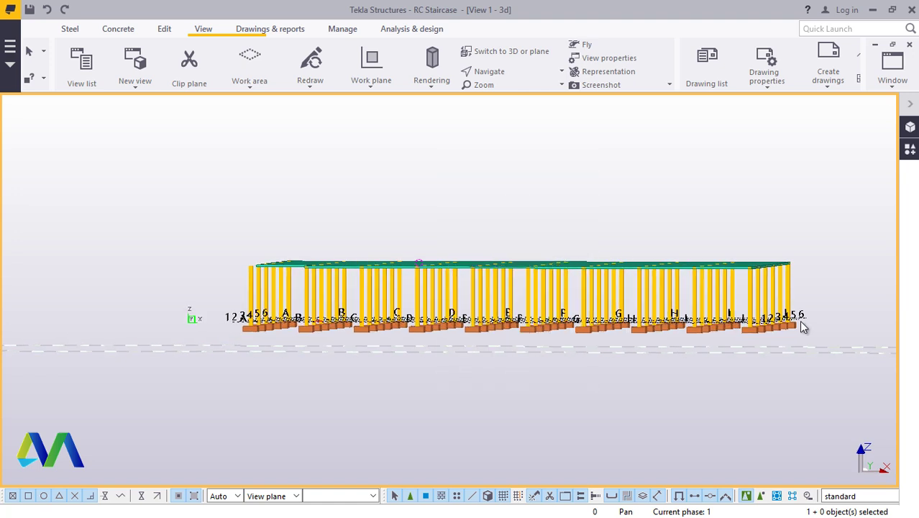
drag(818, 286, 250, 286)
scroll(249, 290, up, 7)
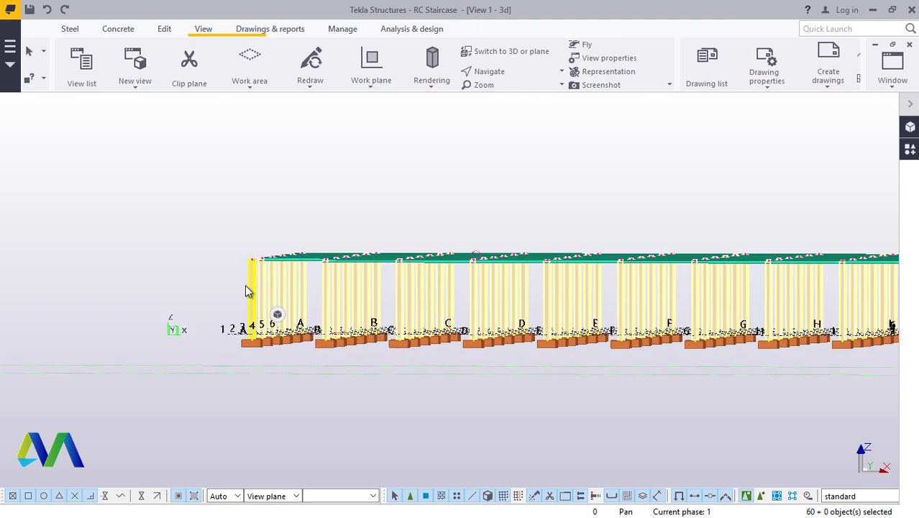
scroll(255, 283, up, 2)
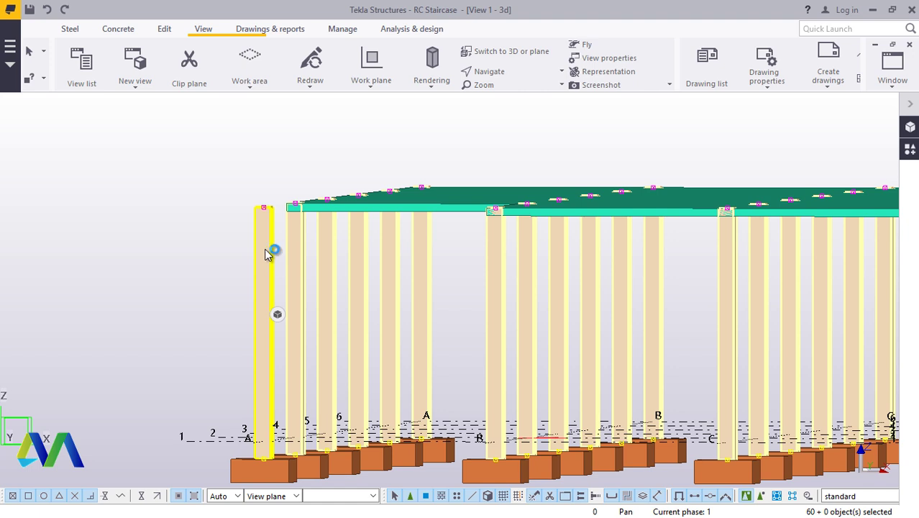
Exclude column A/1 from the selection and set the top level of all other columns to 18000.
double_click(265, 249)
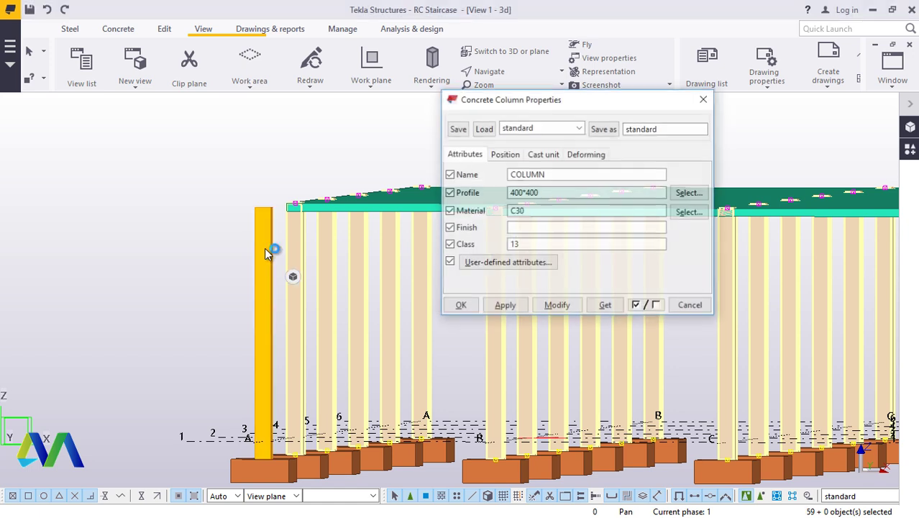
click(504, 154)
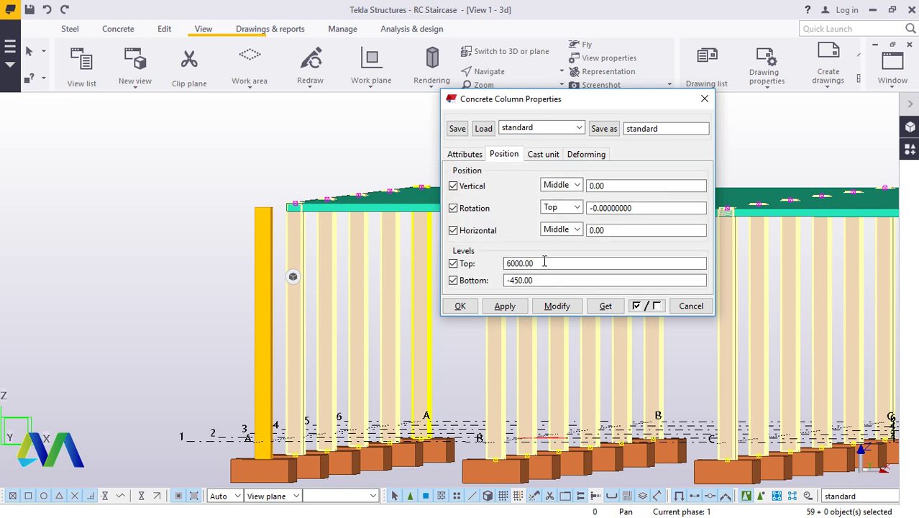
drag(541, 261, 522, 263)
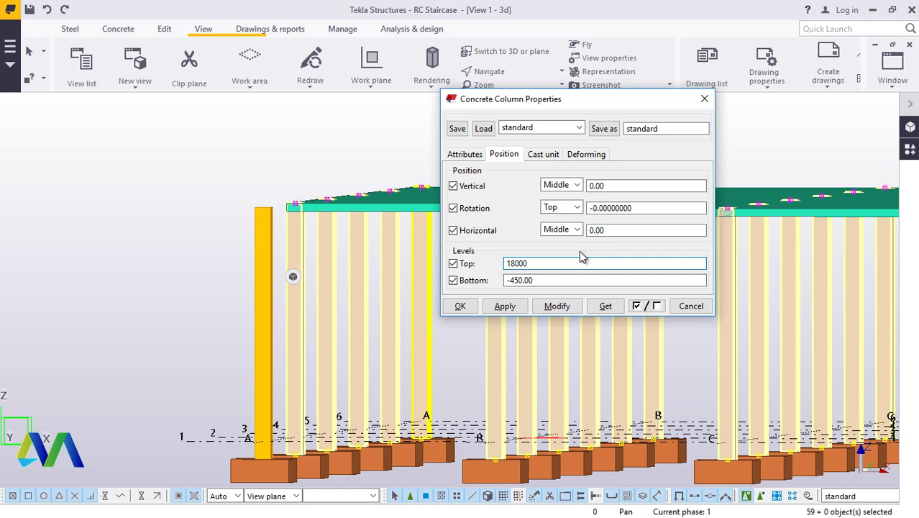
click(564, 309)
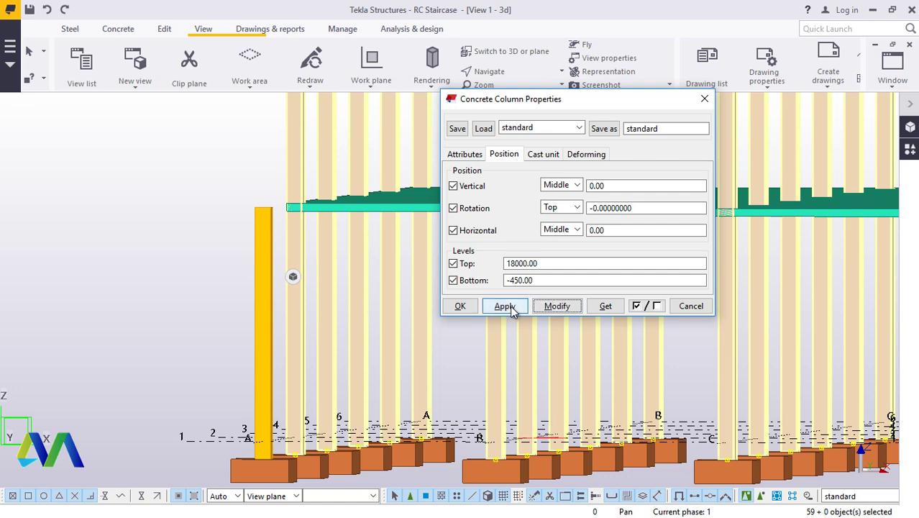
click(461, 306)
scroll(371, 302, down, 10)
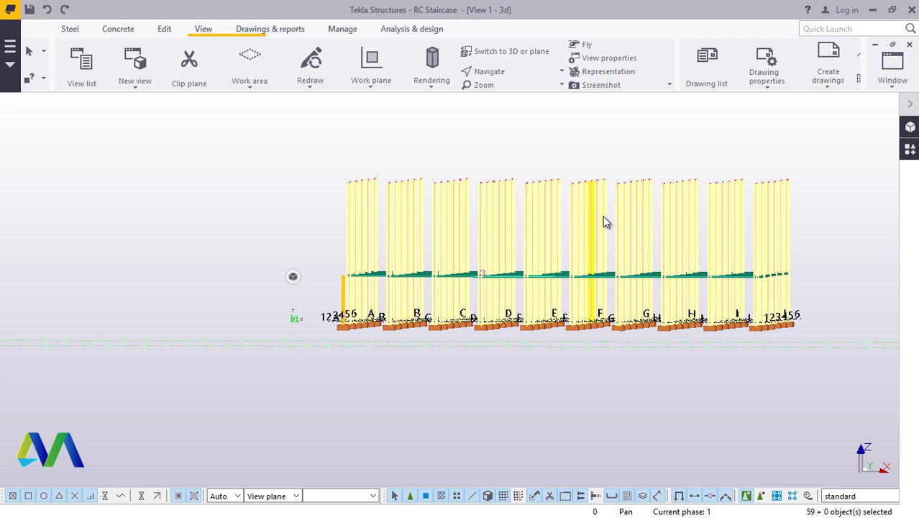
click(611, 144)
Turn the model from the side view back to a raised 3D view of the open slab bay at corner A/1.
click(499, 71)
click(506, 119)
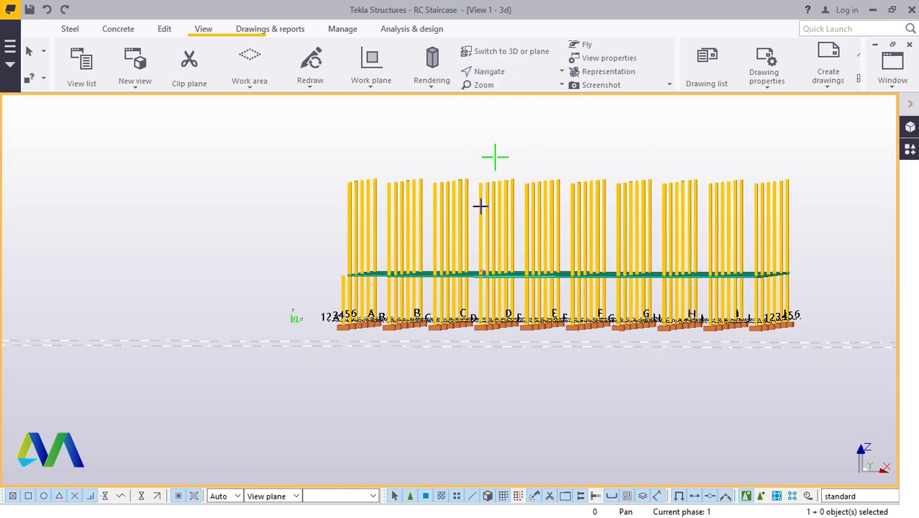
ctrl+middle_drag(451, 266, 309, 331)
scroll(385, 309, up, 5)
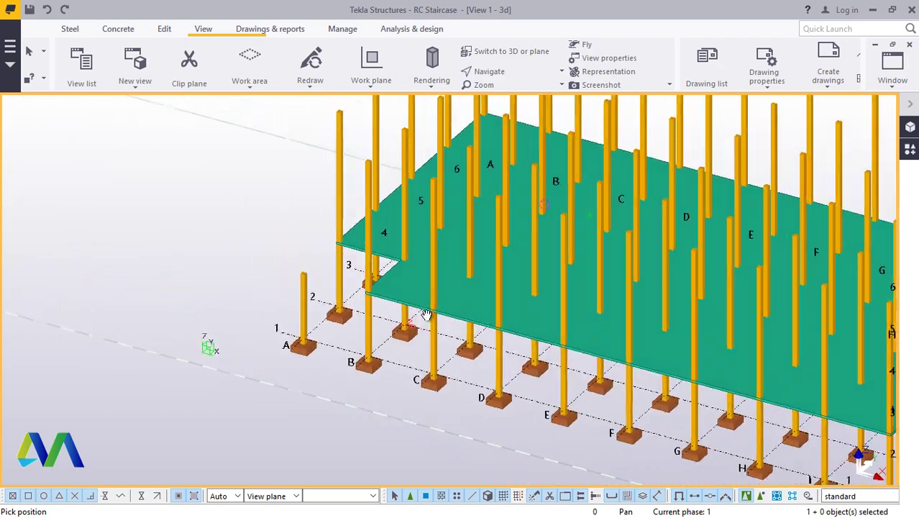
scroll(305, 335, up, 4)
scroll(323, 335, up, 1)
right_click(235, 132)
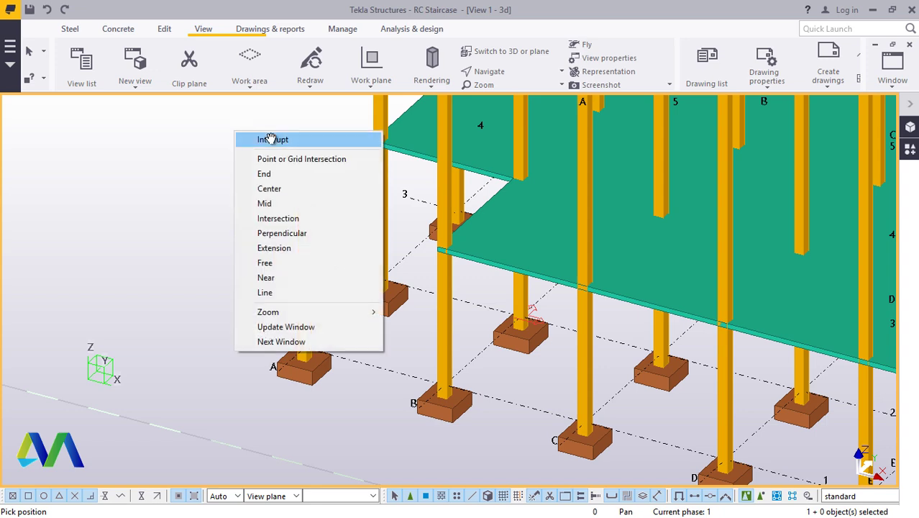
click(268, 139)
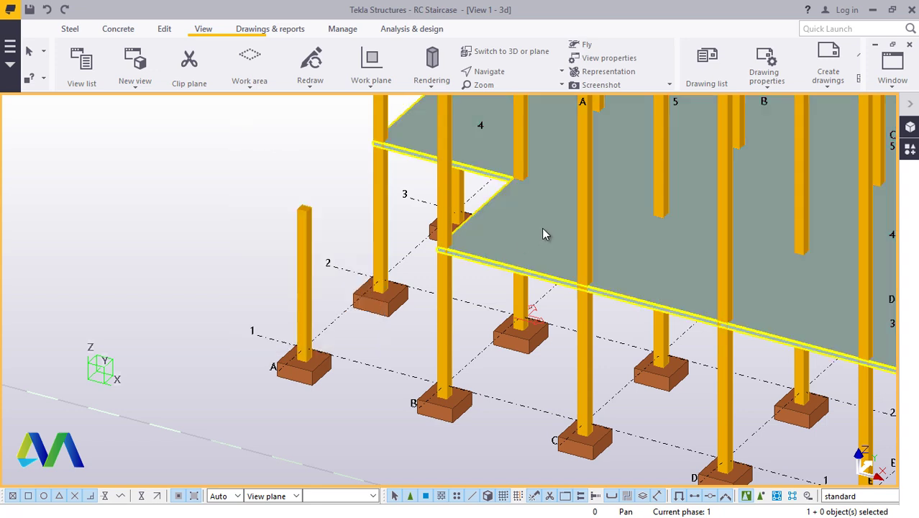
scroll(444, 350, up, 6)
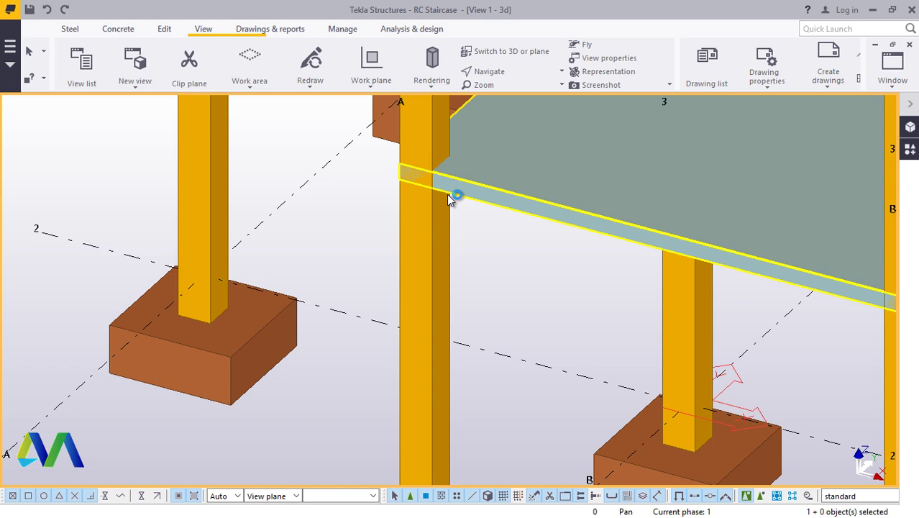
scroll(491, 250, down, 1)
right_click(506, 254)
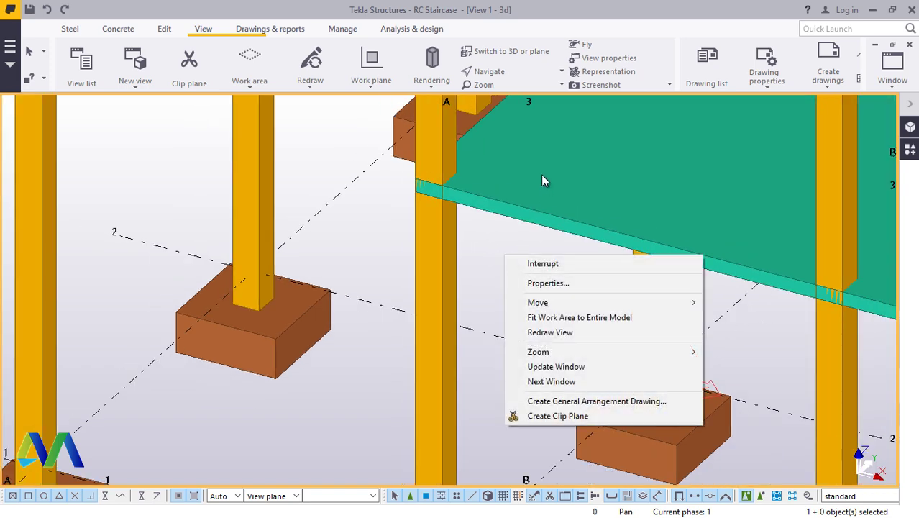
click(542, 174)
right_click(543, 175)
mouse_move(611, 218)
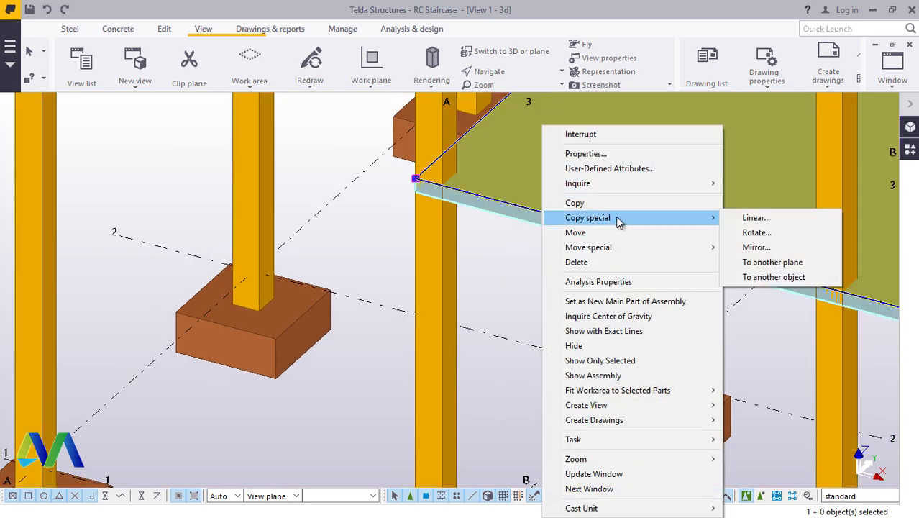
click(759, 224)
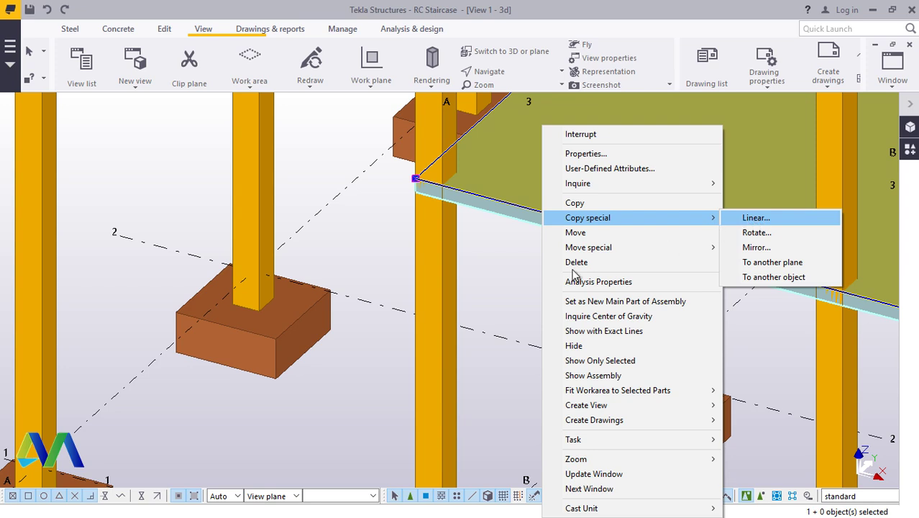
click(486, 263)
scroll(509, 291, down, 1)
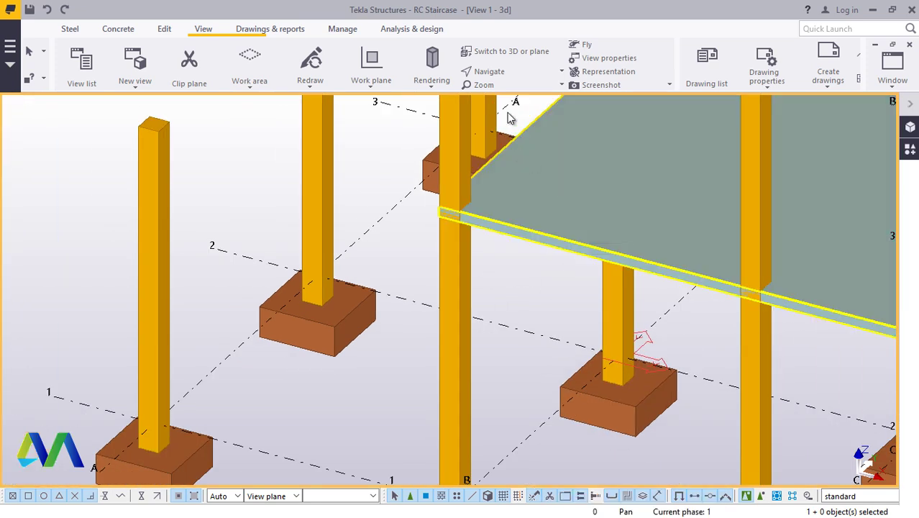
Set the work plane on the outer vertical face of footing B/1, with X along grid line 1 and Y pointing upward.
click(374, 86)
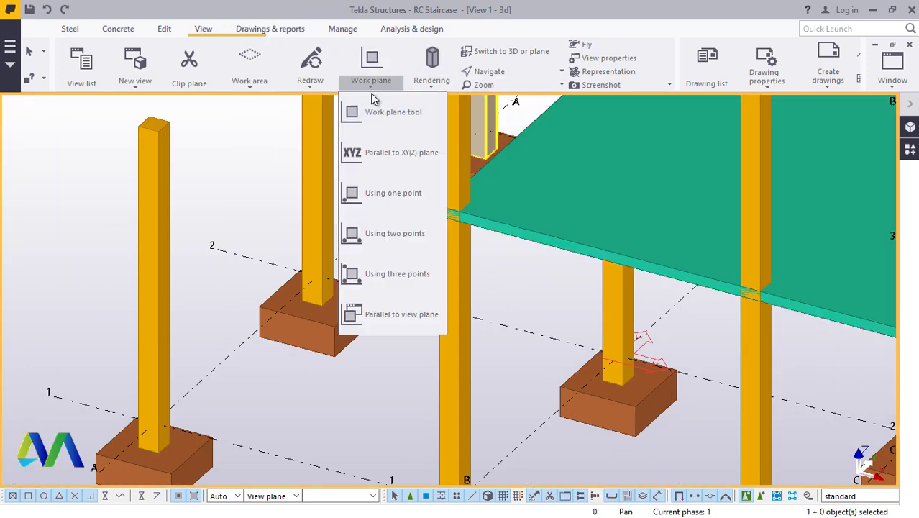
click(375, 121)
scroll(429, 216, down, 2)
scroll(409, 388, up, 3)
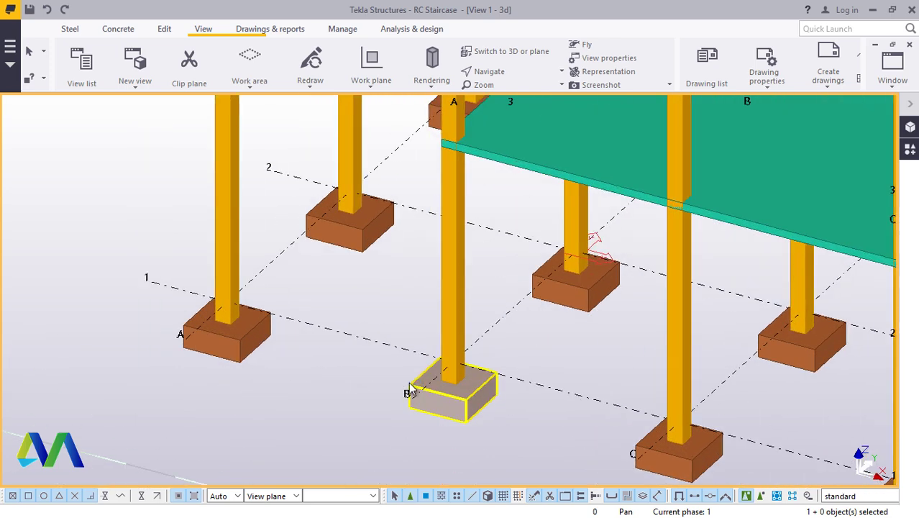
scroll(409, 388, up, 3)
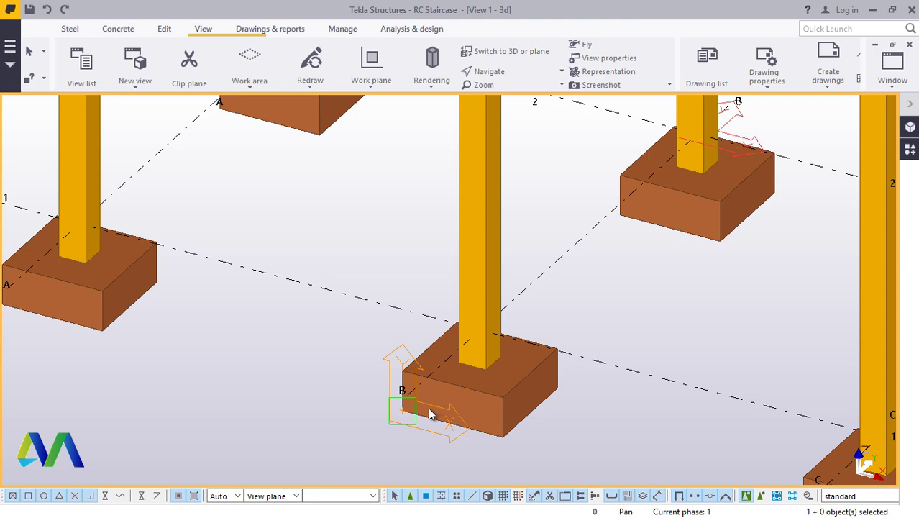
right_click(421, 215)
click(442, 218)
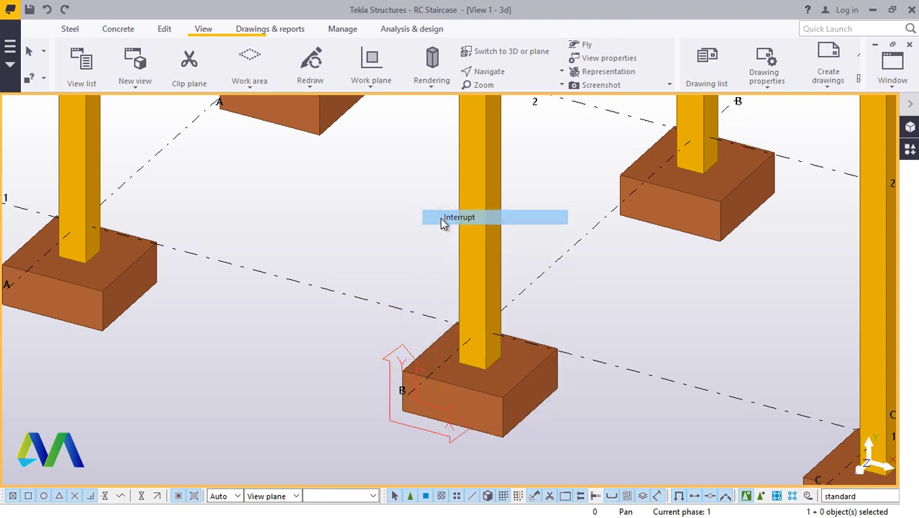
Try a linear copy of the slab with dX 3000 and 5 copies.
scroll(441, 223, down, 6)
scroll(473, 218, up, 5)
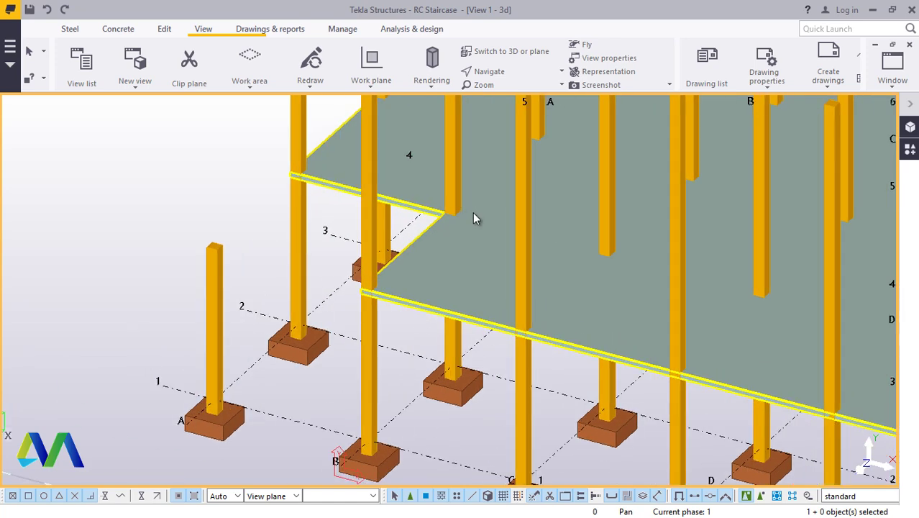
scroll(473, 214, up, 1)
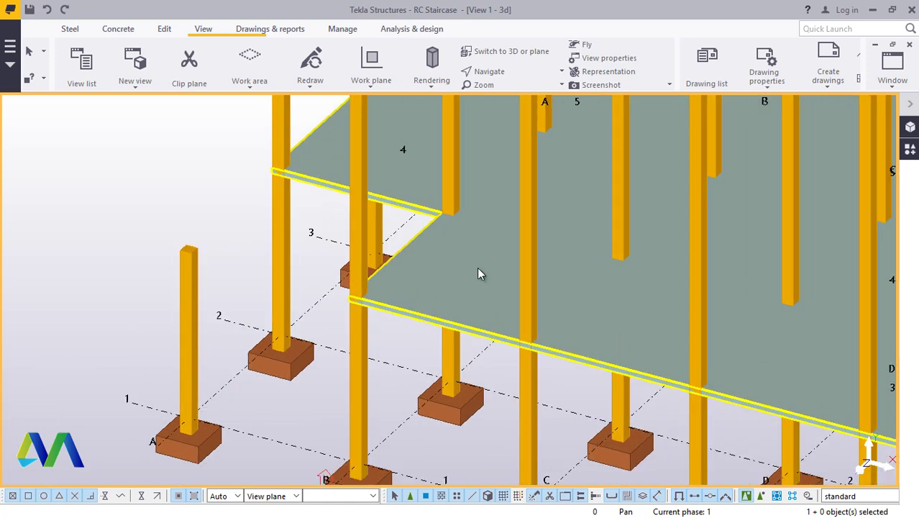
click(582, 253)
right_click(583, 249)
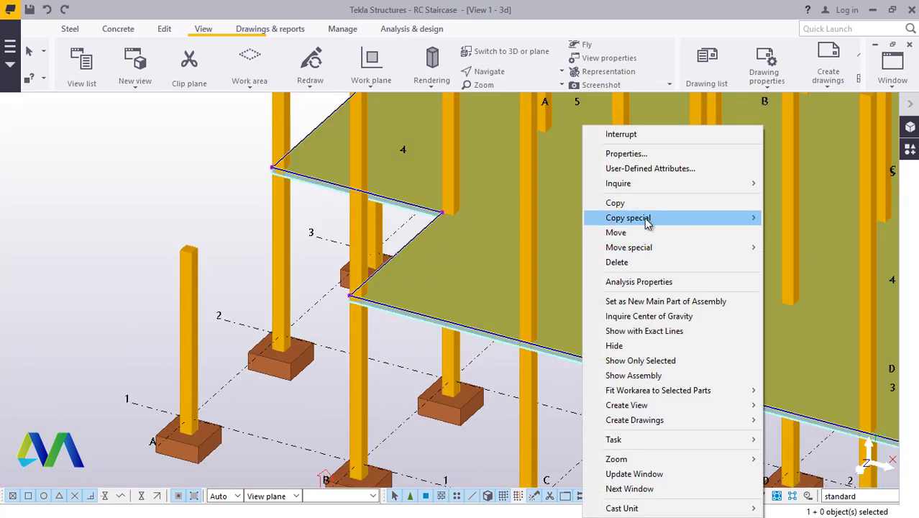
mouse_move(657, 219)
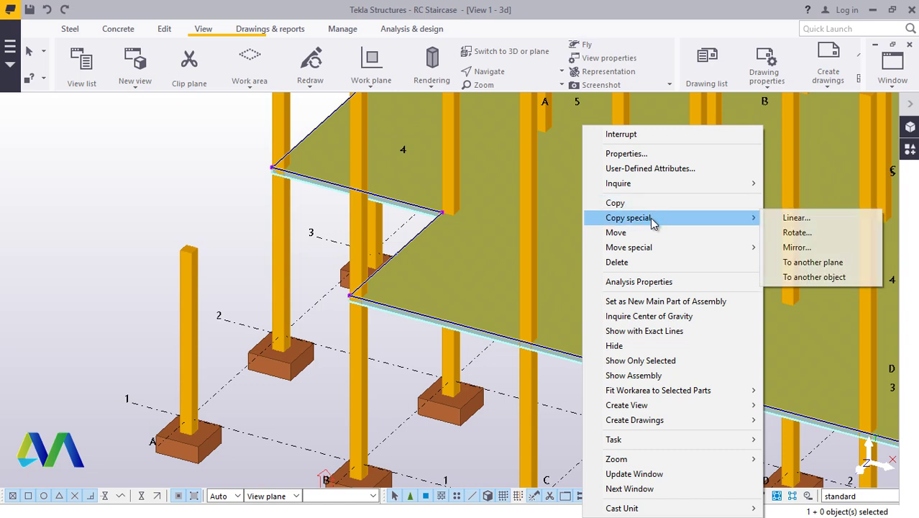
click(794, 217)
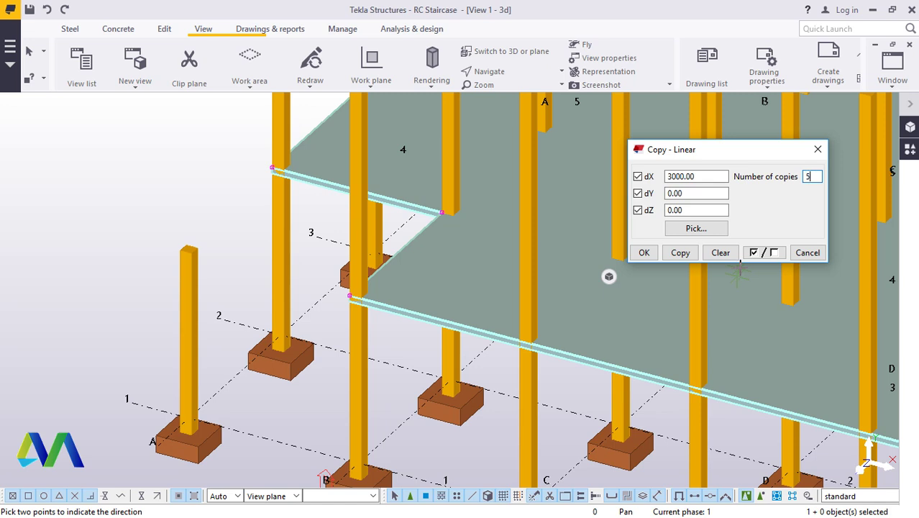
click(681, 253)
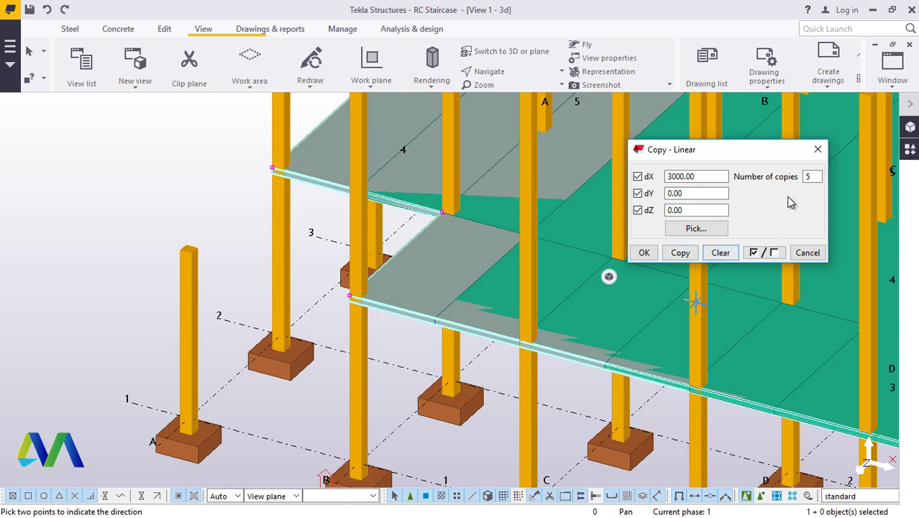
click(817, 150)
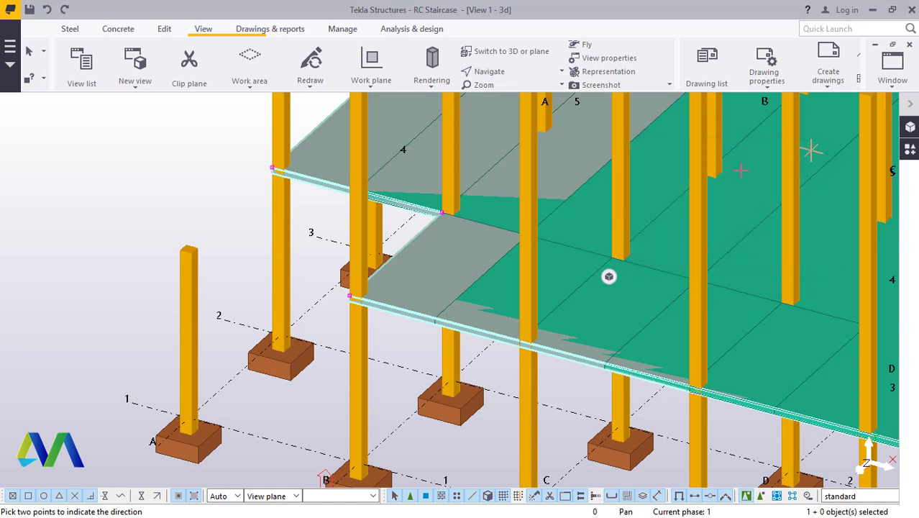
Undo the linear slab copies and end the copy command.
click(46, 10)
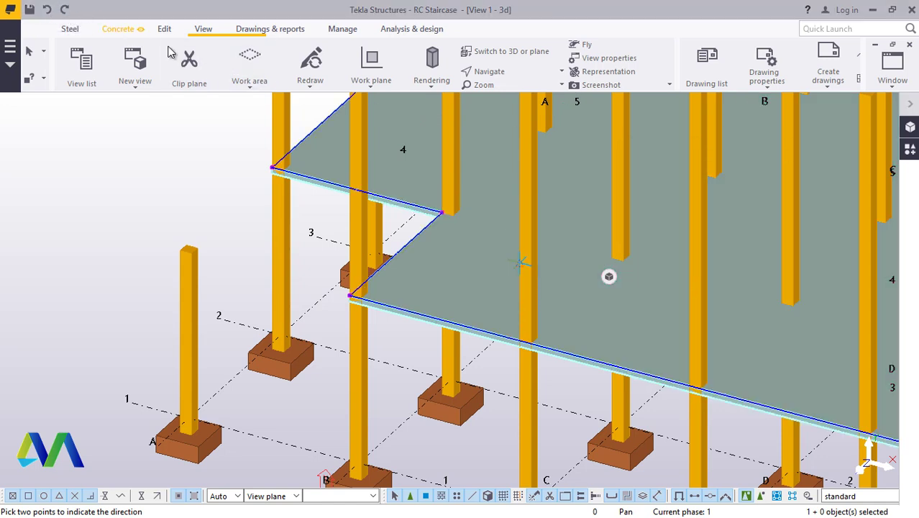
right_click(137, 140)
click(176, 148)
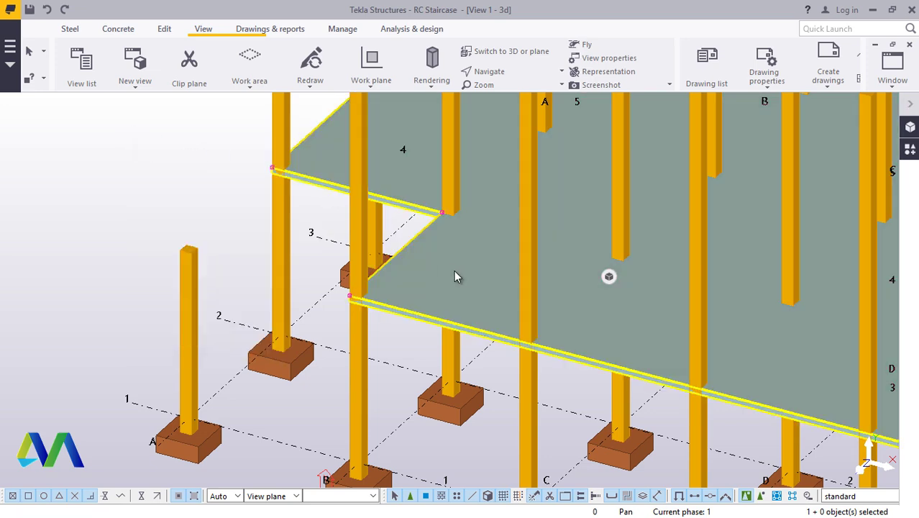
Copy the slab linearly with dX 0, dY 3000 and 5 copies, and end the copy command.
click(463, 272)
right_click(466, 272)
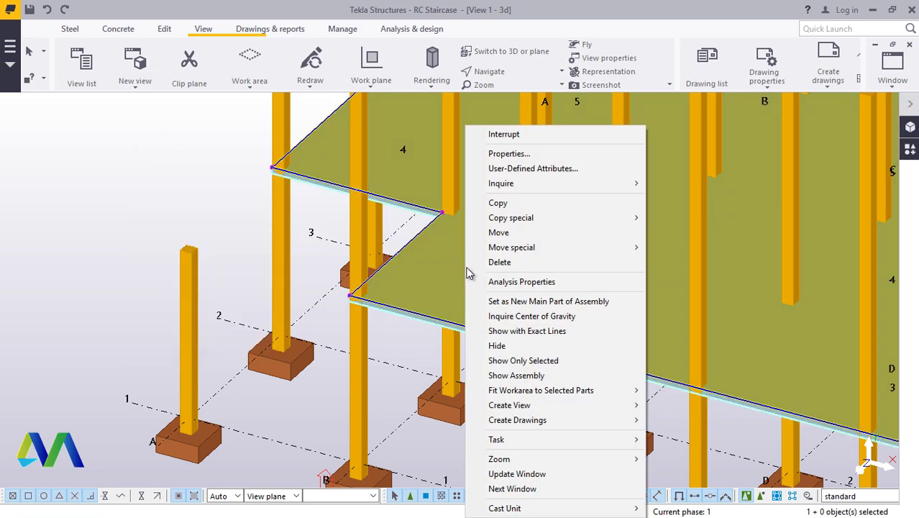
mouse_move(516, 219)
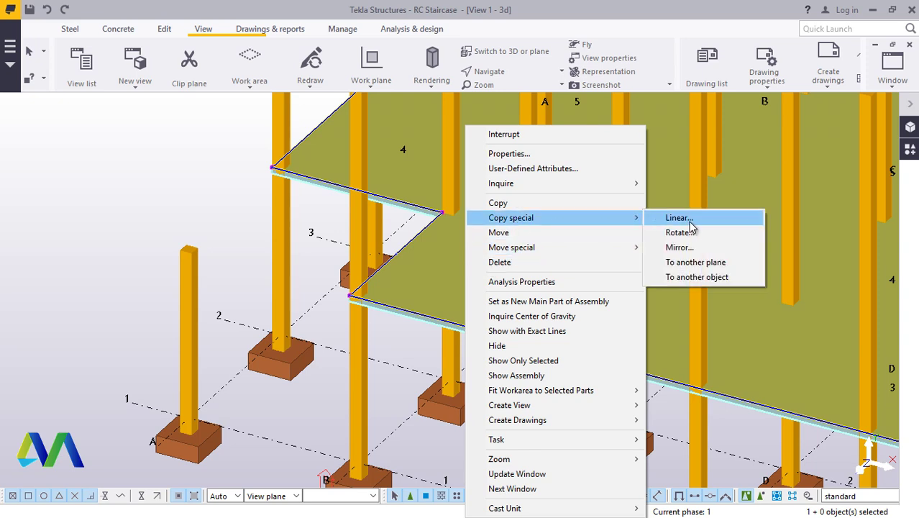
click(686, 219)
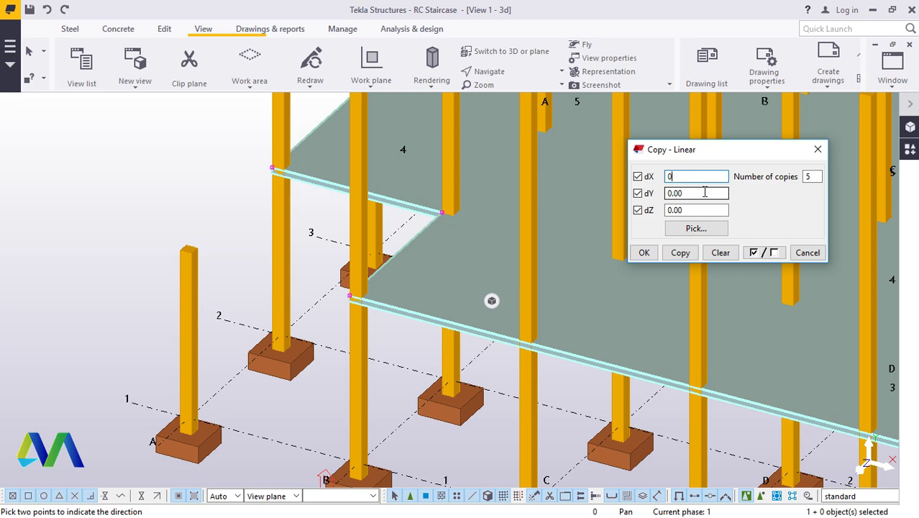
scroll(309, 319, down, 4)
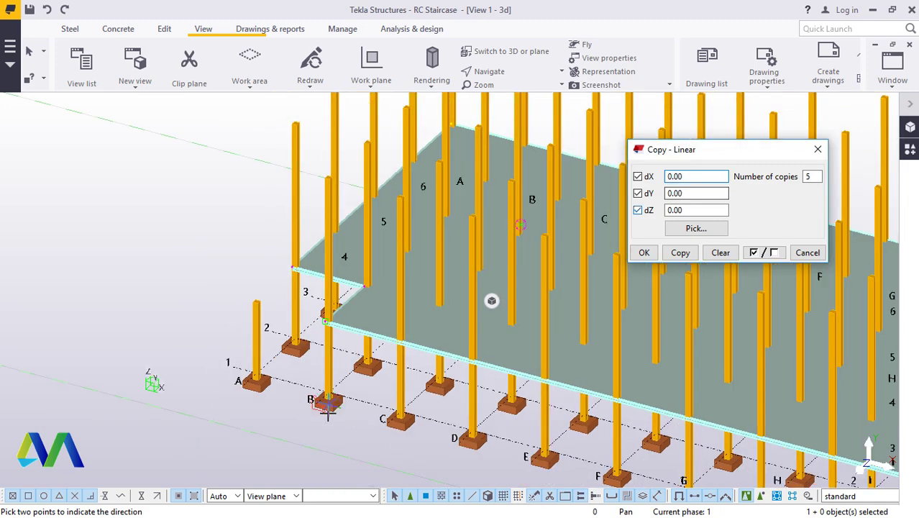
scroll(329, 409, up, 2)
scroll(332, 412, up, 2)
scroll(297, 359, up, 1)
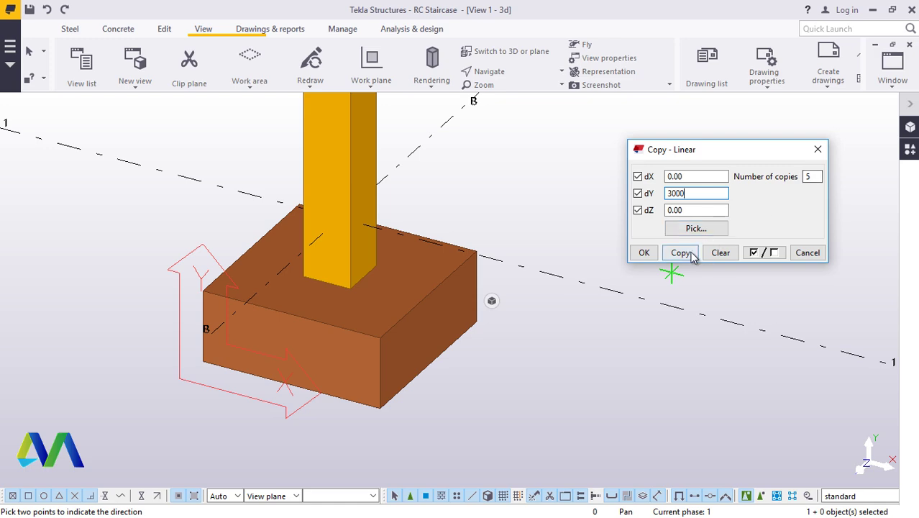
click(645, 254)
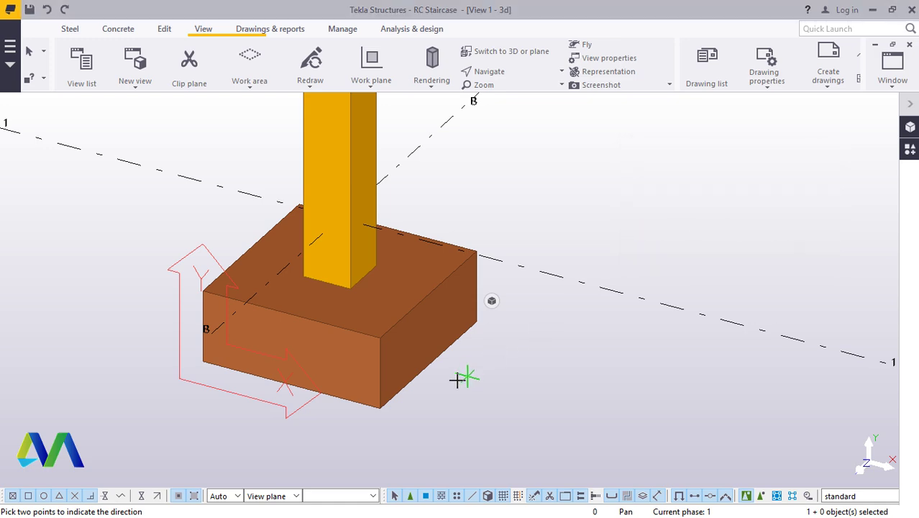
scroll(433, 387, down, 5)
scroll(426, 394, down, 5)
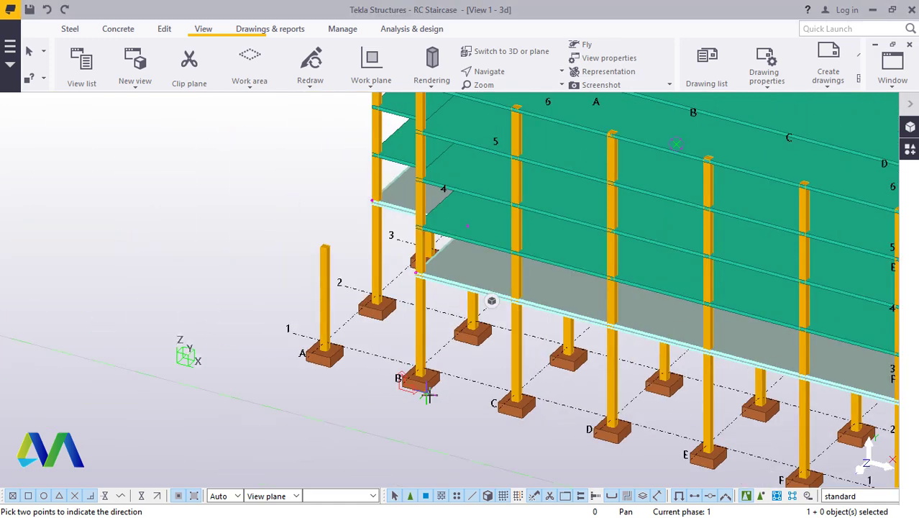
scroll(435, 216, up, 5)
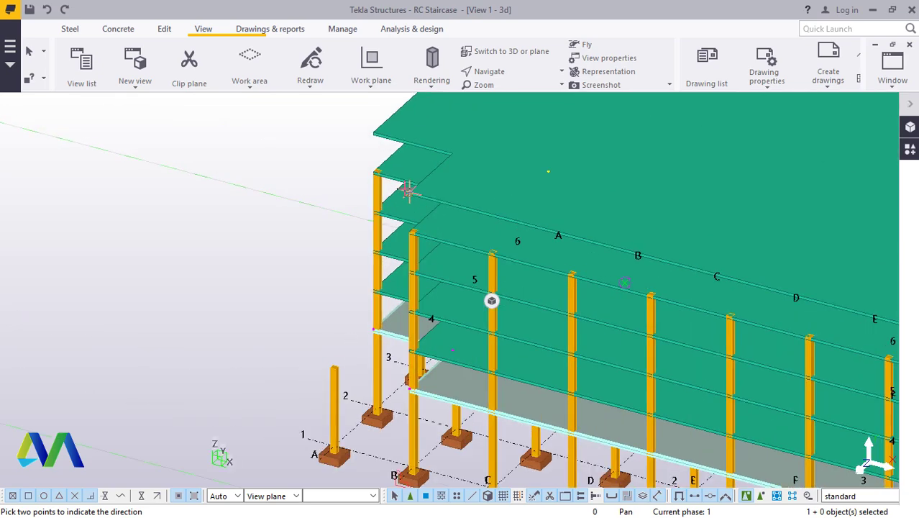
right_click(256, 158)
click(295, 164)
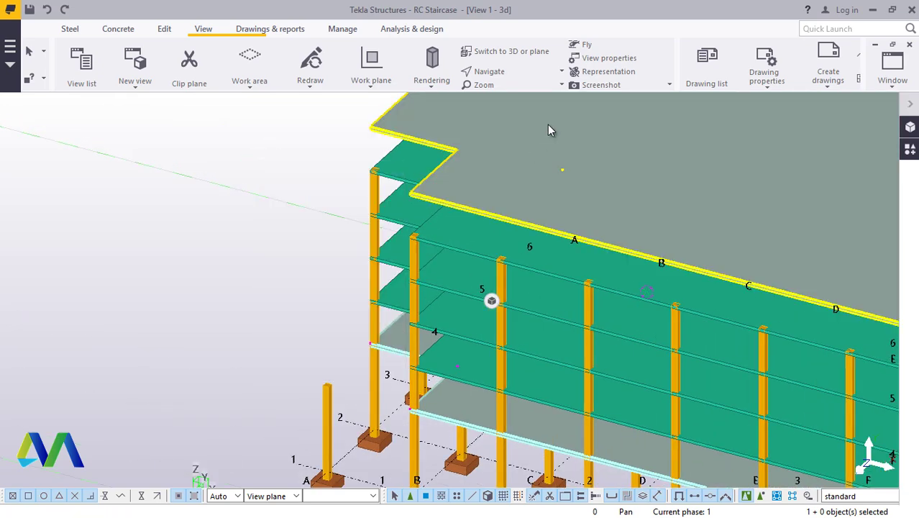
Delete the topmost slab copy floating above the column tops.
right_click(549, 123)
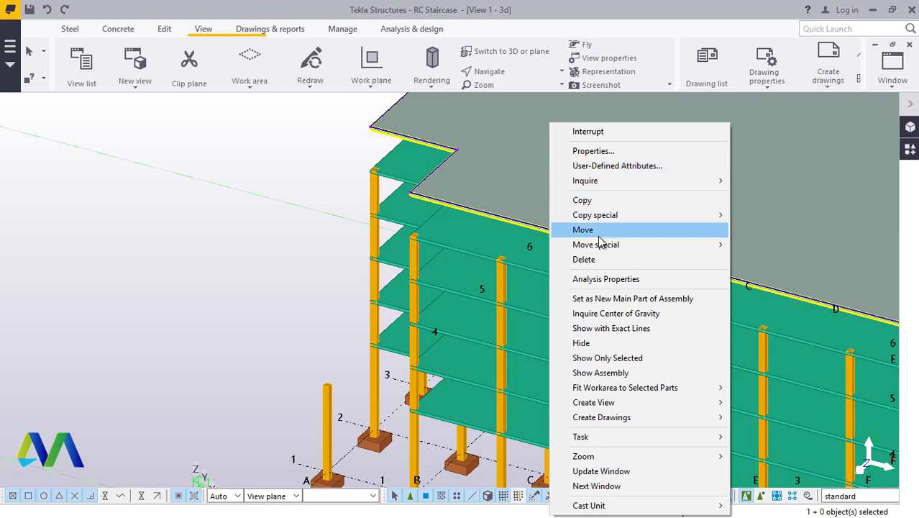
click(581, 258)
scroll(388, 223, down, 2)
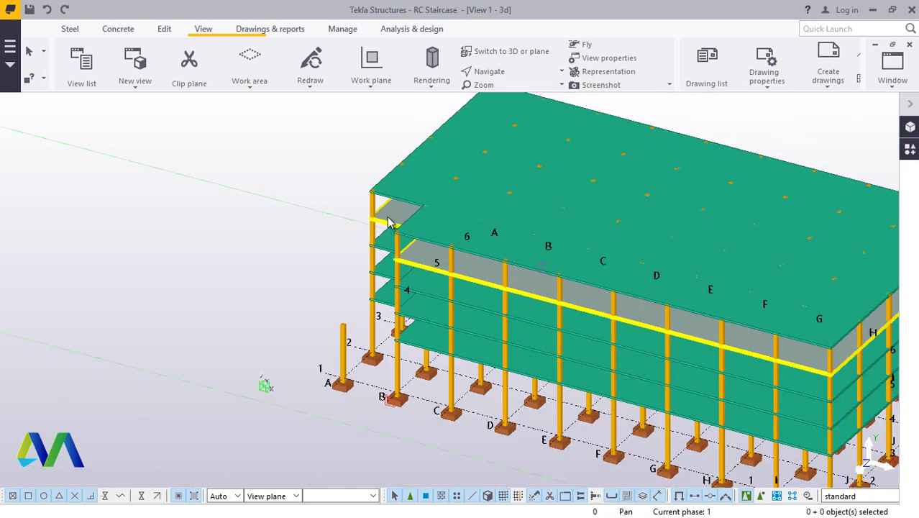
Copy the lowest slab linearly with dX 0, dY -3000, dZ 0 and 1 copy, end the copy command and dismiss the slab properties.
scroll(460, 374, up, 2)
click(512, 72)
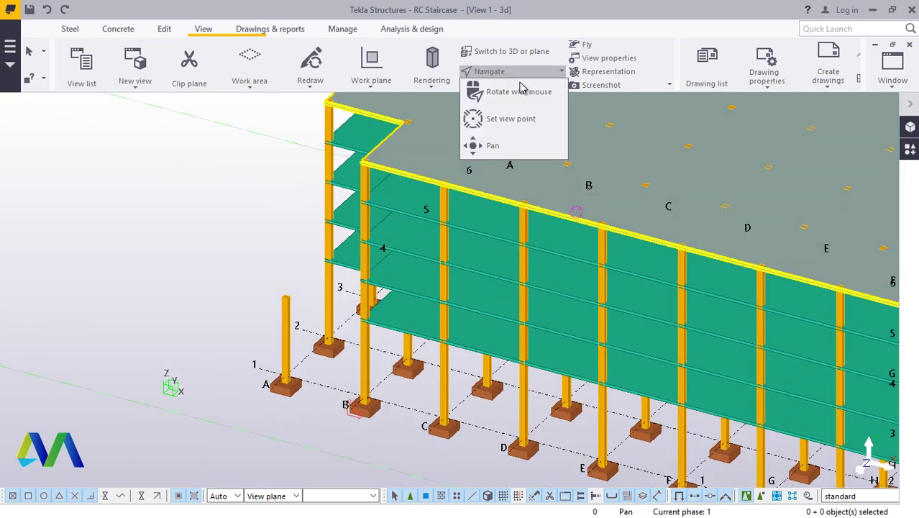
click(521, 91)
drag(394, 372, 339, 327)
scroll(333, 342, up, 5)
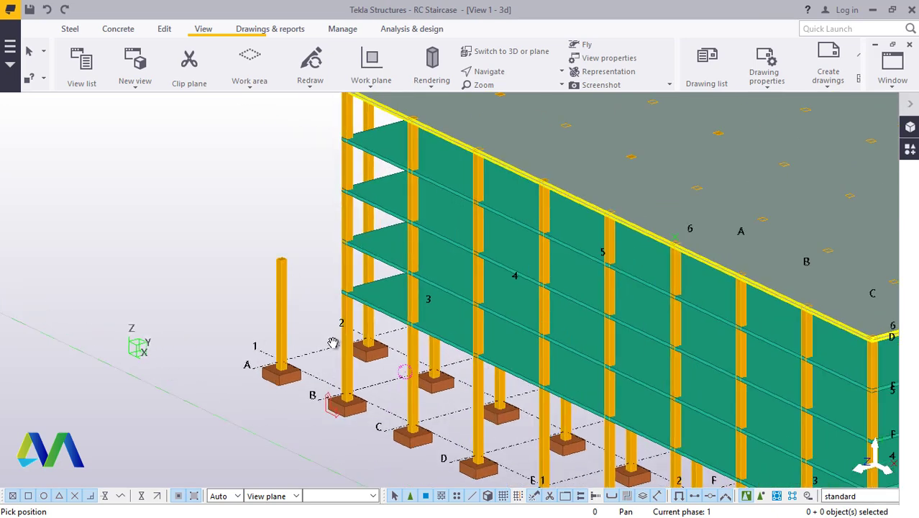
right_click(278, 139)
click(306, 147)
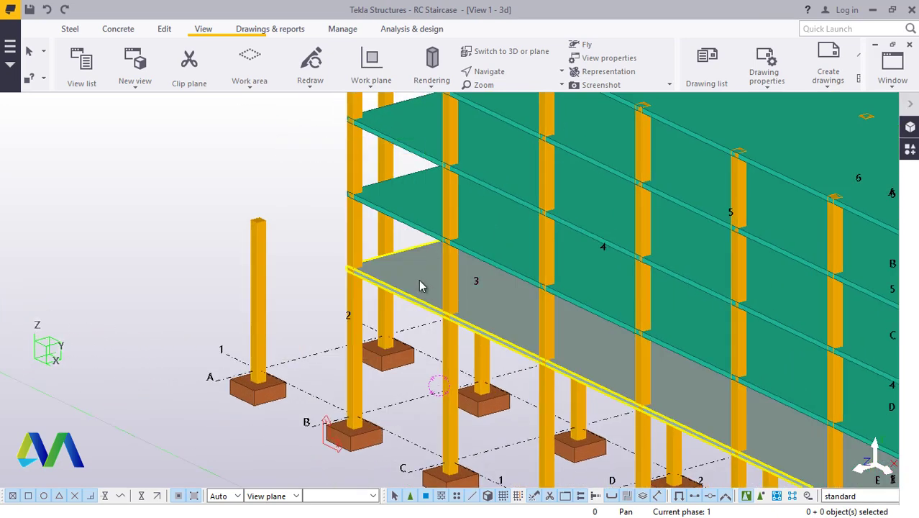
double_click(422, 280)
right_click(422, 280)
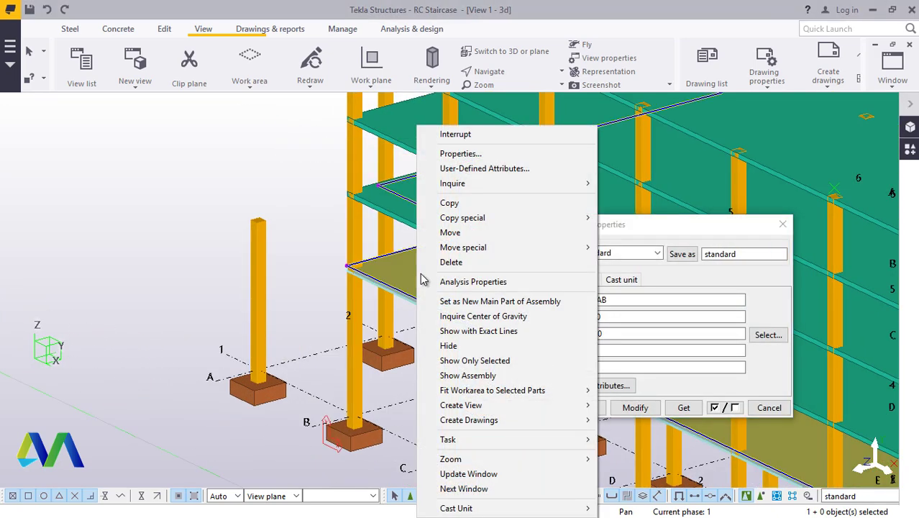
click(237, 154)
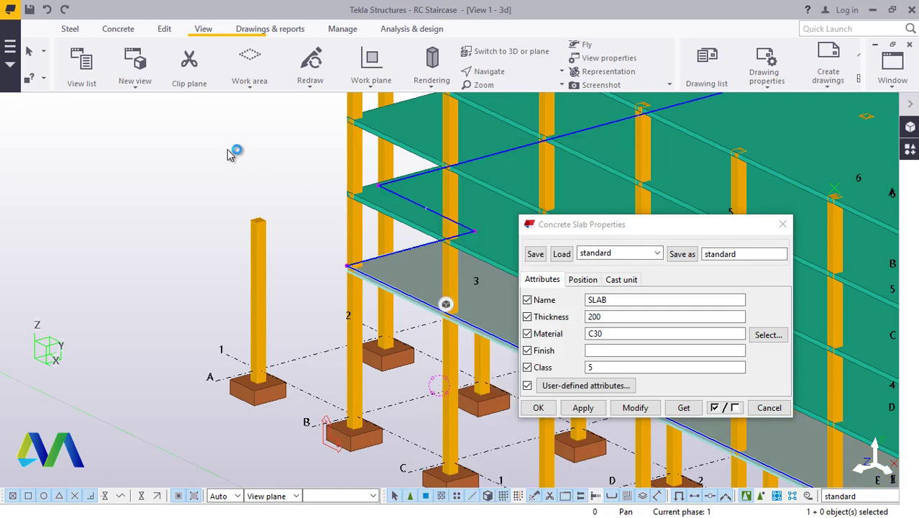
right_click(422, 272)
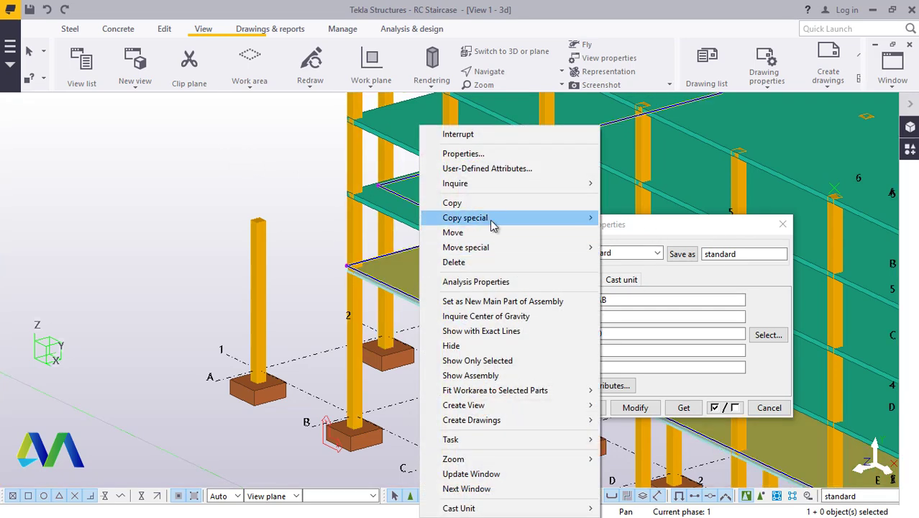
mouse_move(488, 215)
click(632, 218)
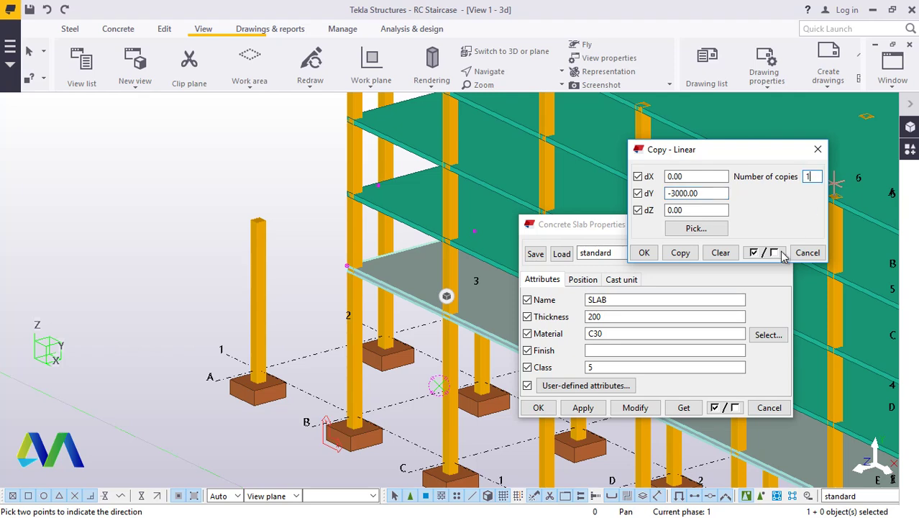
click(680, 253)
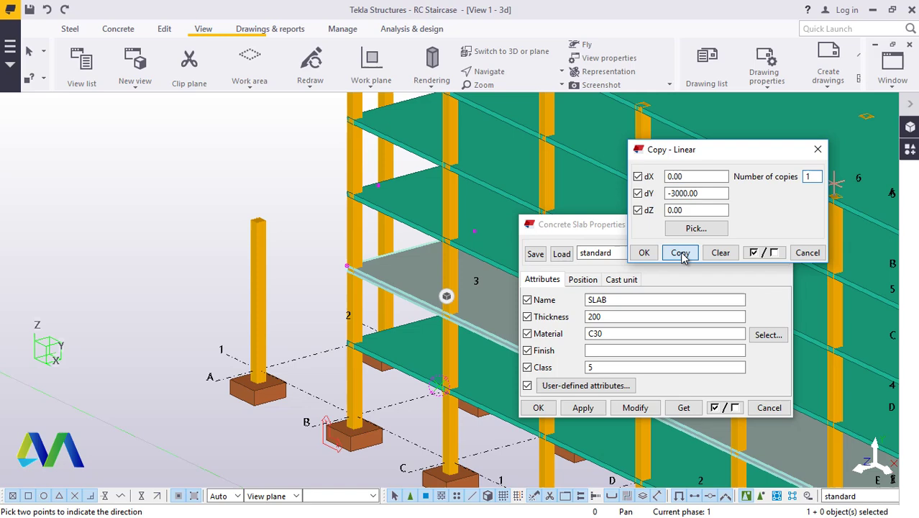
click(644, 253)
right_click(213, 166)
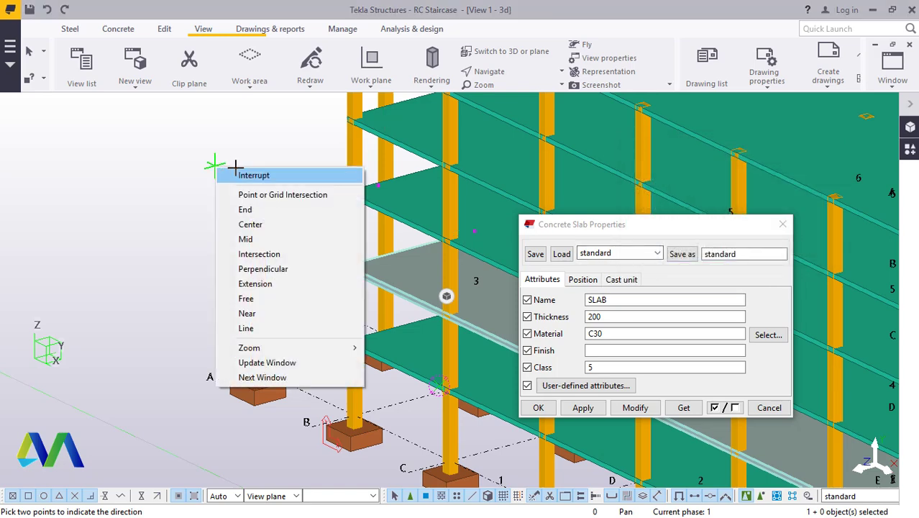
click(237, 172)
click(782, 224)
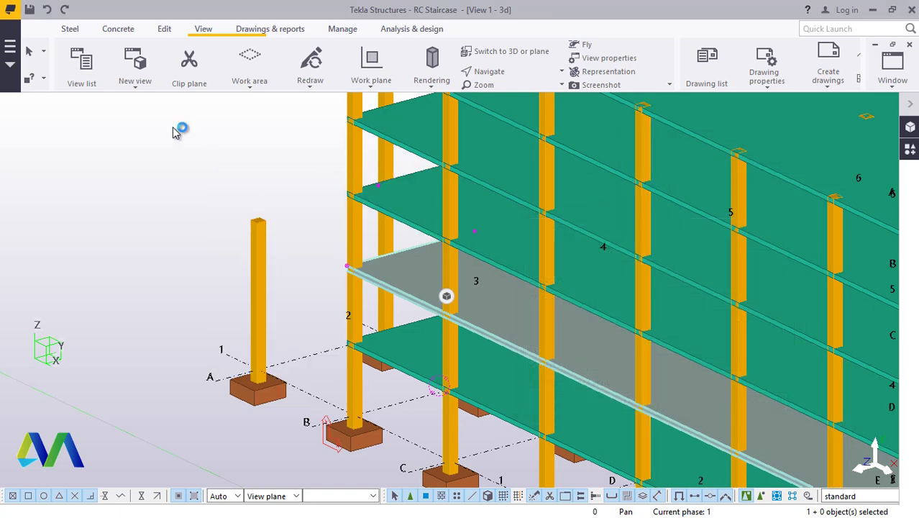
Orbit around the building to examine the full slab stack and the open corner bay from several sides.
click(510, 72)
click(515, 94)
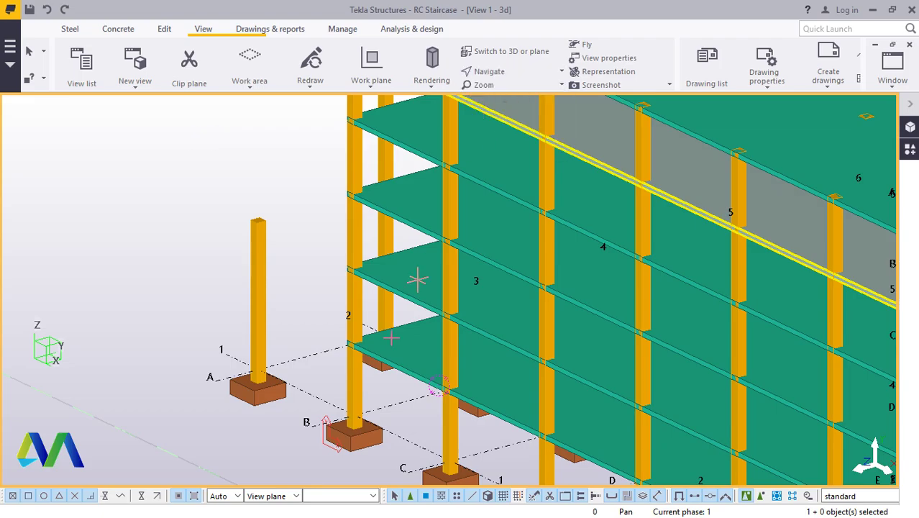
drag(368, 377, 327, 189)
scroll(380, 319, up, 2)
right_click(326, 188)
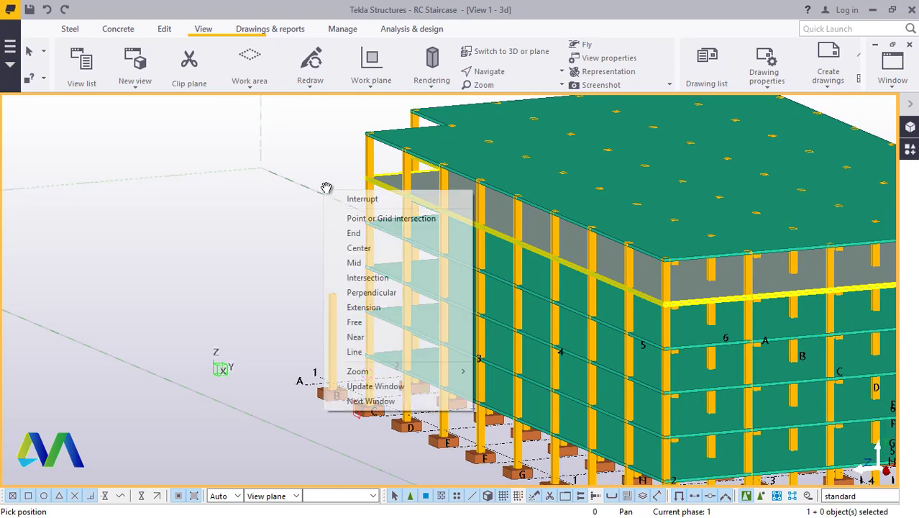
scroll(344, 240, up, 3)
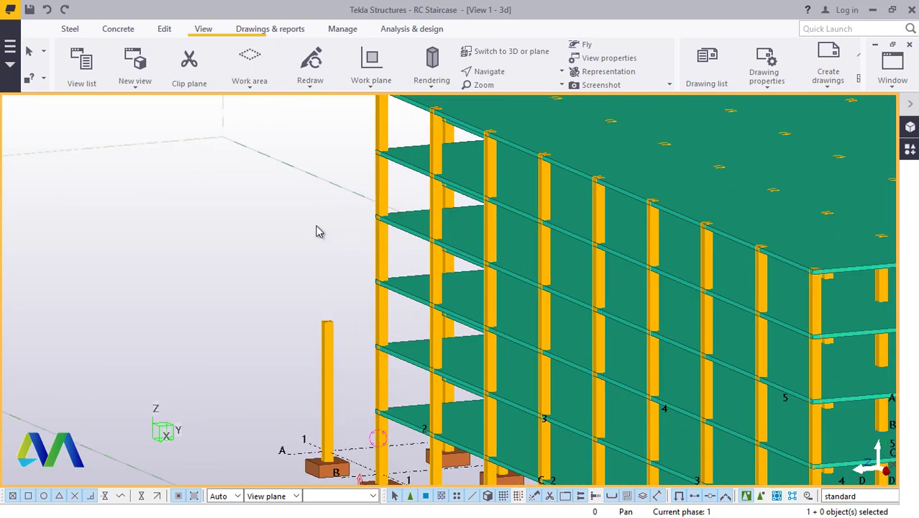
click(516, 75)
click(524, 93)
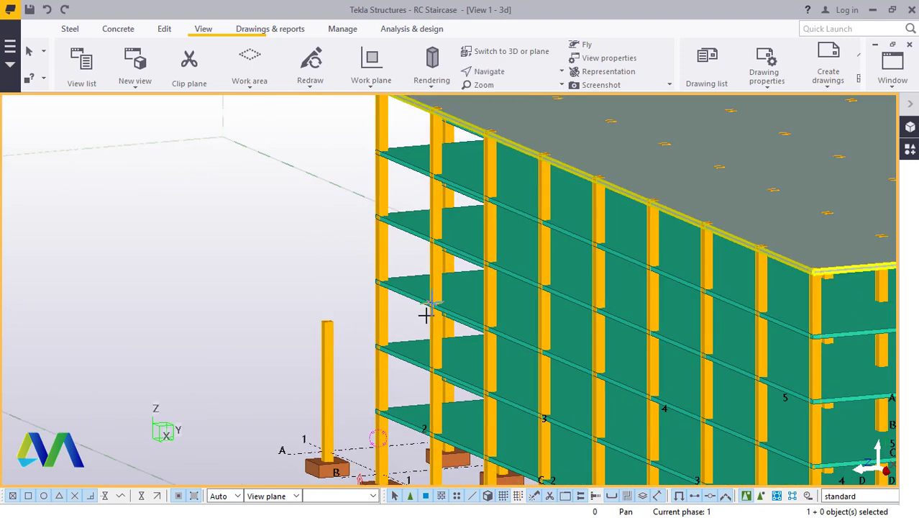
drag(425, 339, 459, 344)
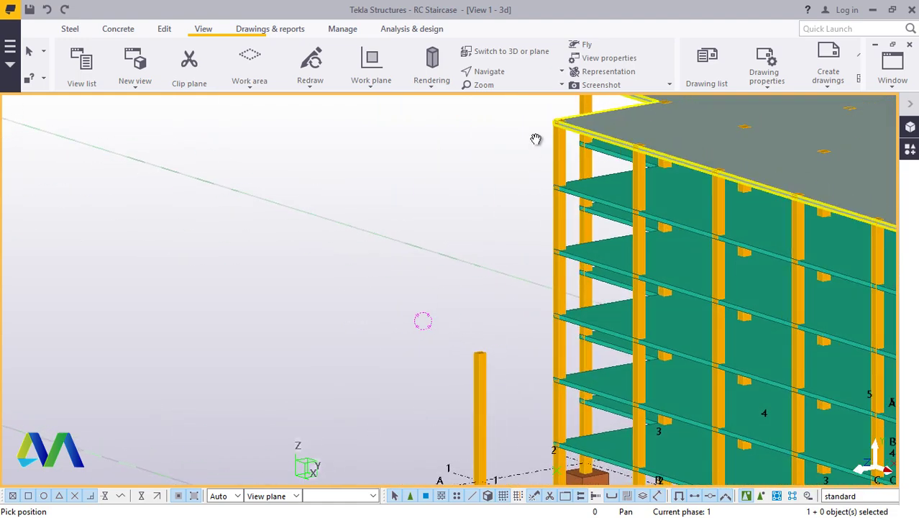
click(512, 74)
click(521, 140)
ctrl+middle_drag(577, 455, 677, 434)
scroll(475, 338, down, 1)
ctrl+middle_drag(498, 345, 518, 370)
right_click(104, 203)
click(138, 215)
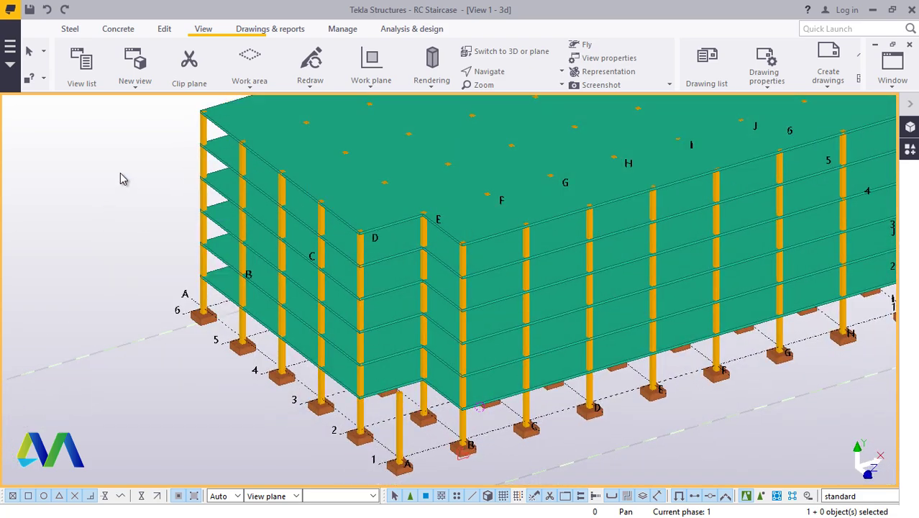
Examine the slab edges around the open bay at A/1 from closer and from a rotated viewpoint.
scroll(473, 292, up, 2)
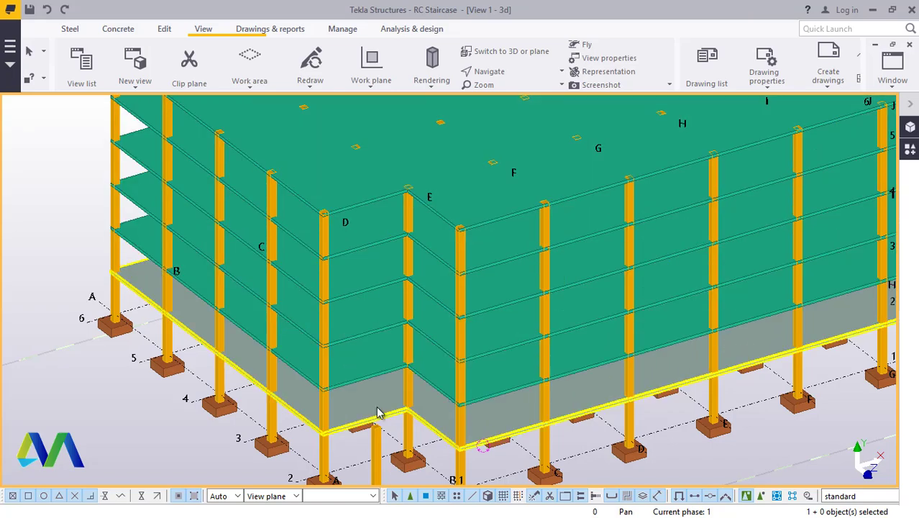
middle_drag(378, 410, 286, 331)
scroll(286, 331, down, 3)
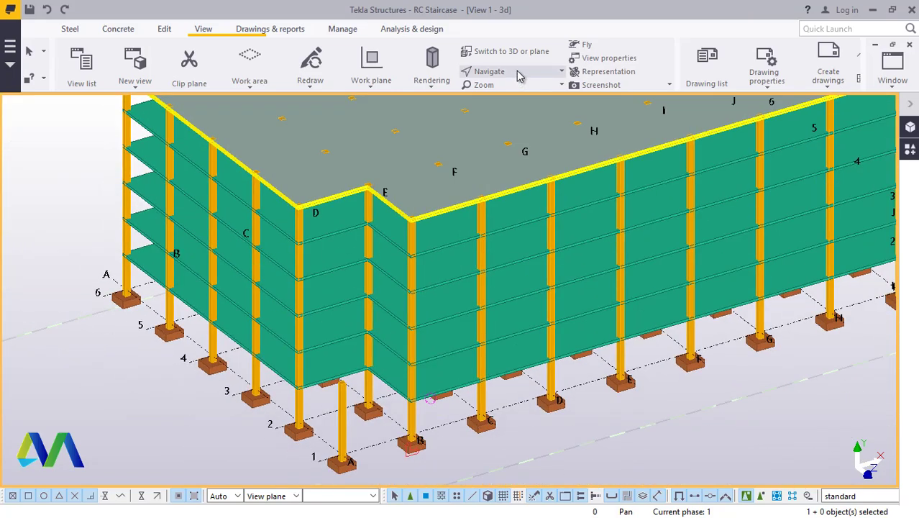
click(494, 72)
click(524, 91)
ctrl+middle_drag(363, 367, 308, 359)
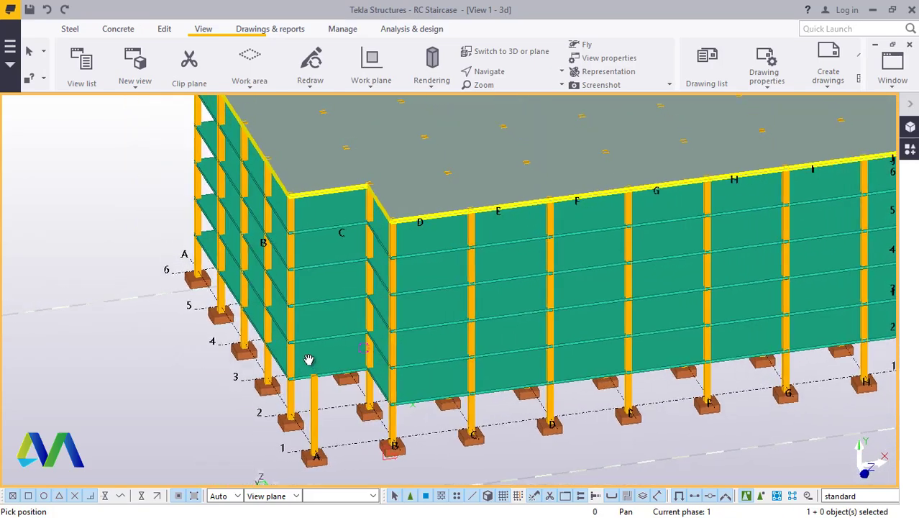
right_click(106, 115)
click(136, 125)
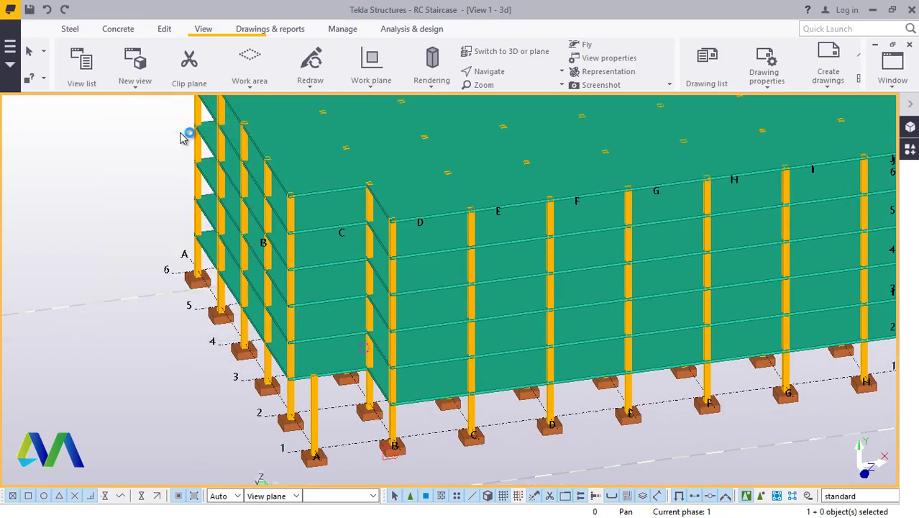
Display the parts as transparent so the columns can be seen through the slabs at the A/6 corner.
scroll(380, 154, up, 5)
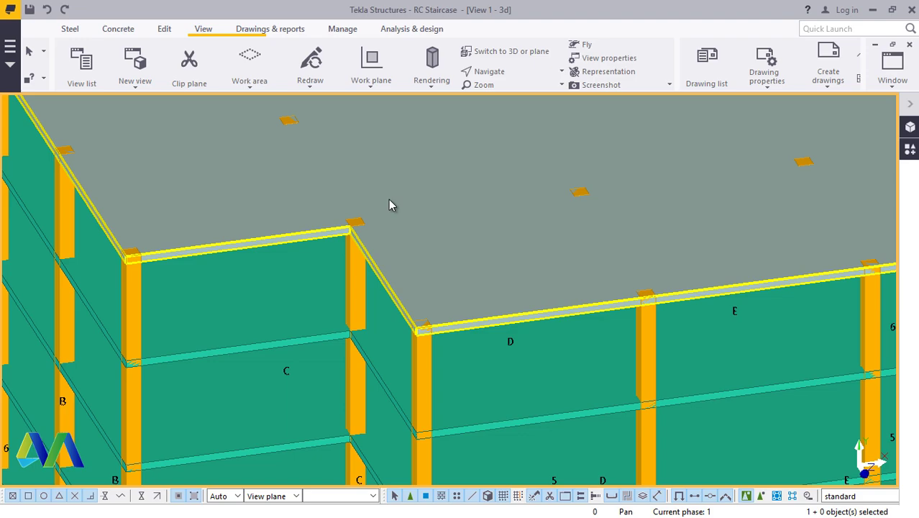
key(ctrl+2)
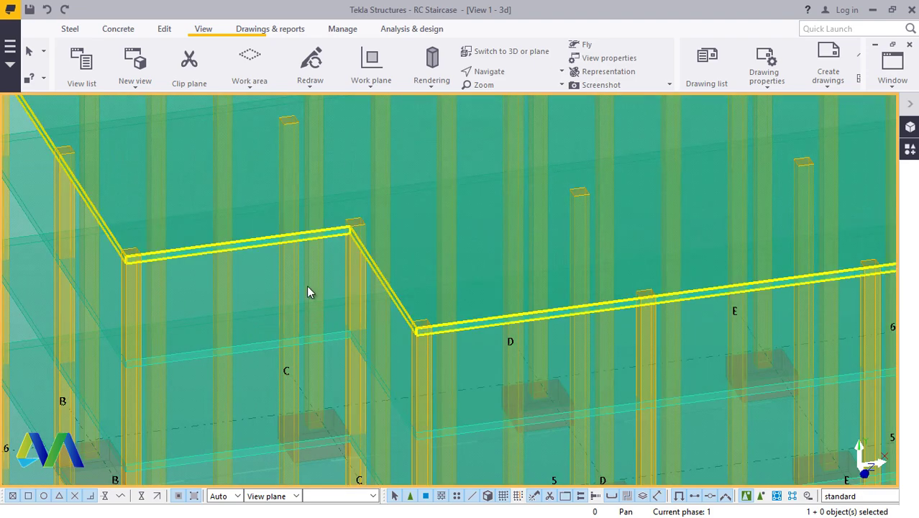
scroll(298, 364, down, 5)
scroll(159, 161, up, 6)
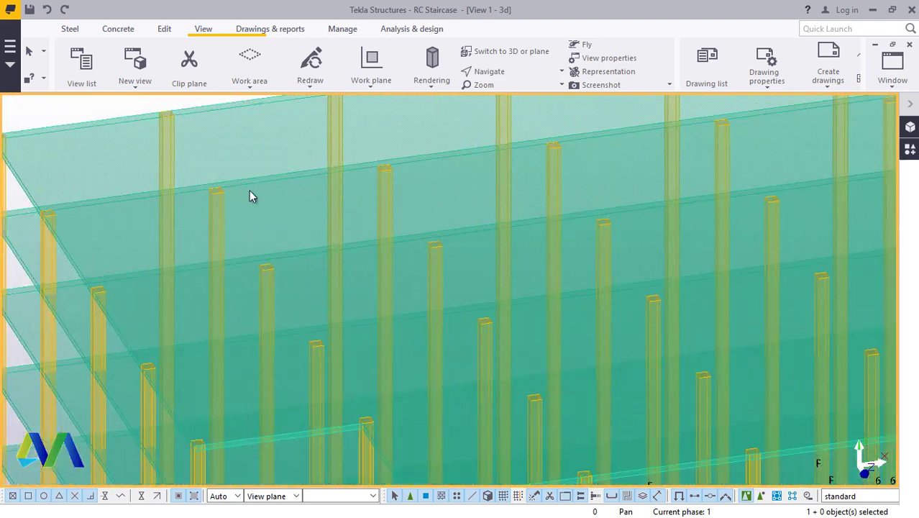
scroll(289, 219, down, 3)
scroll(123, 154, up, 5)
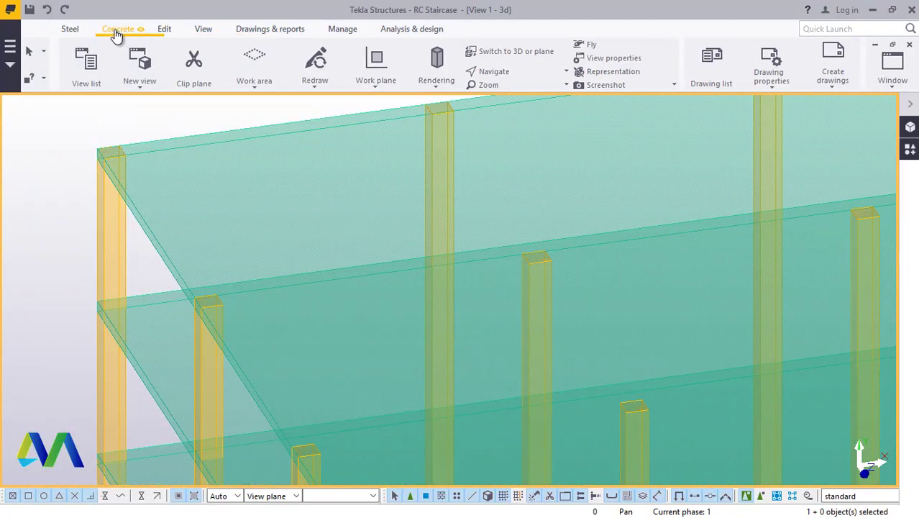
Try a concrete beam along the top slab's edge between the tops of columns A/6 and A/5.
click(108, 30)
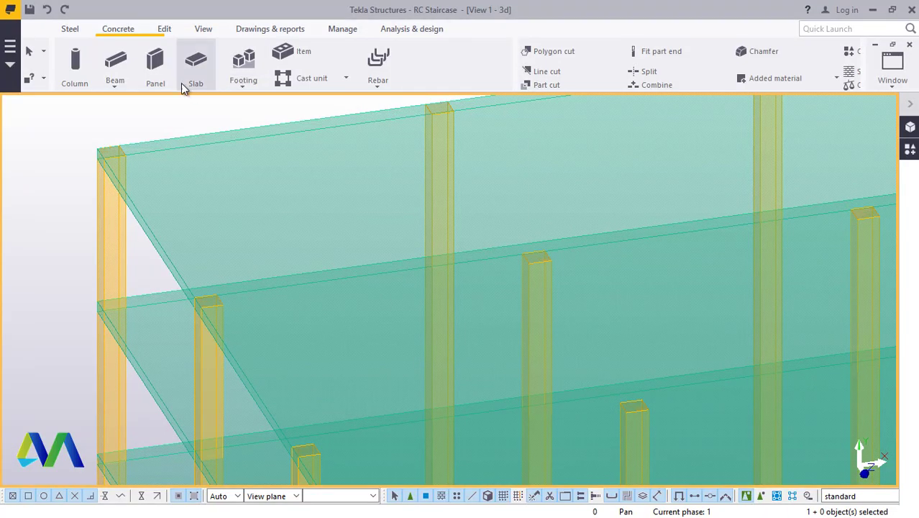
click(117, 84)
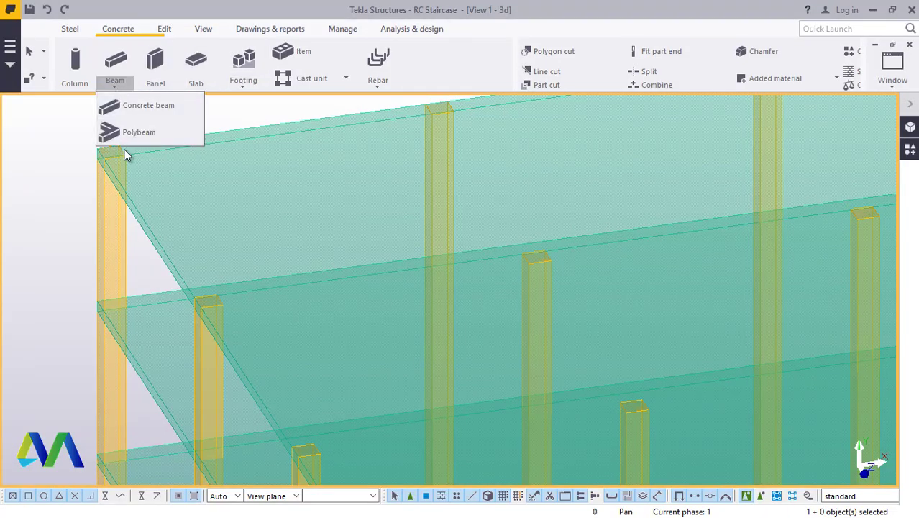
click(144, 104)
scroll(115, 157, up, 4)
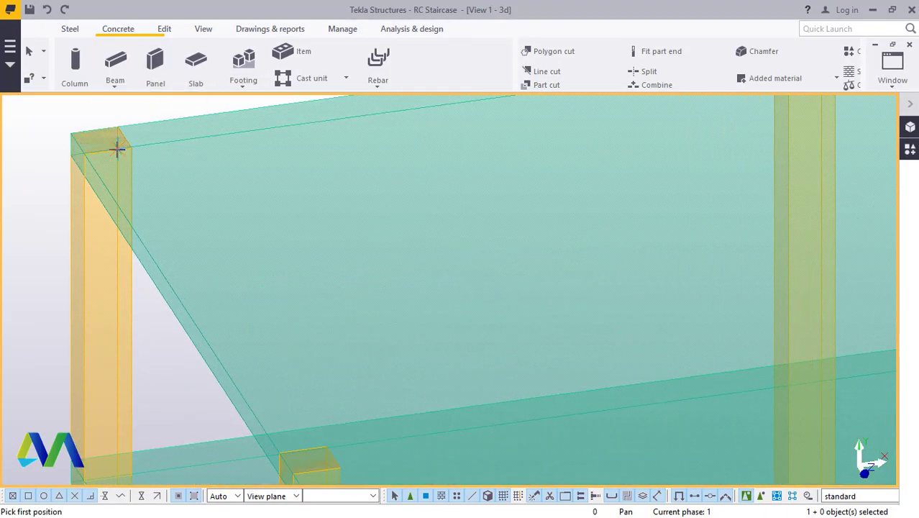
click(109, 150)
scroll(127, 147, down, 3)
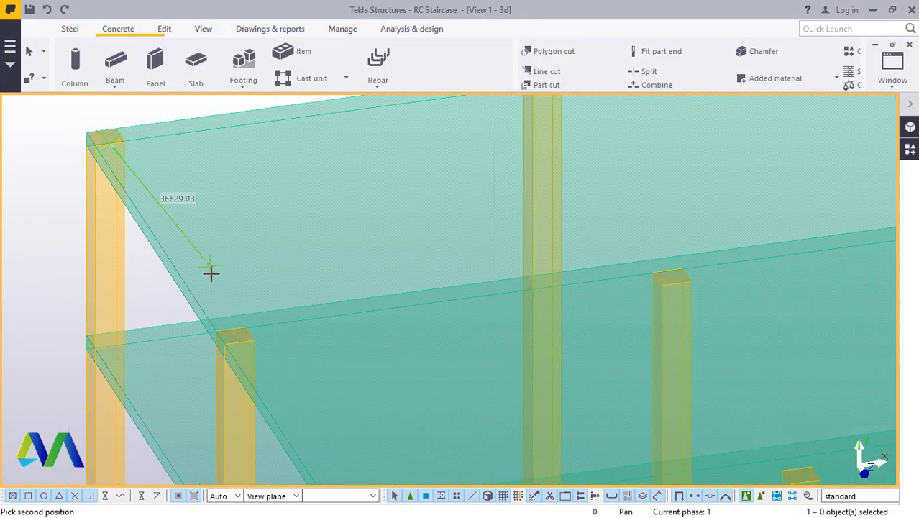
click(240, 331)
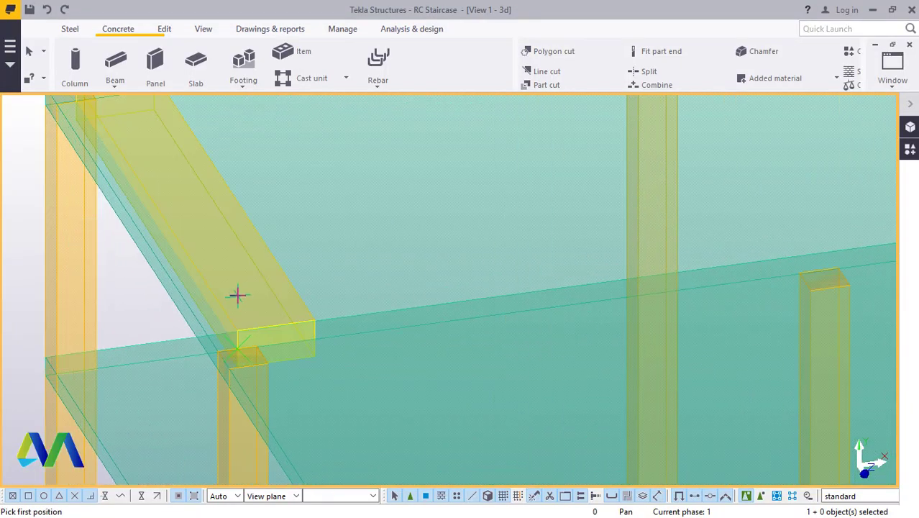
right_click(197, 191)
click(229, 204)
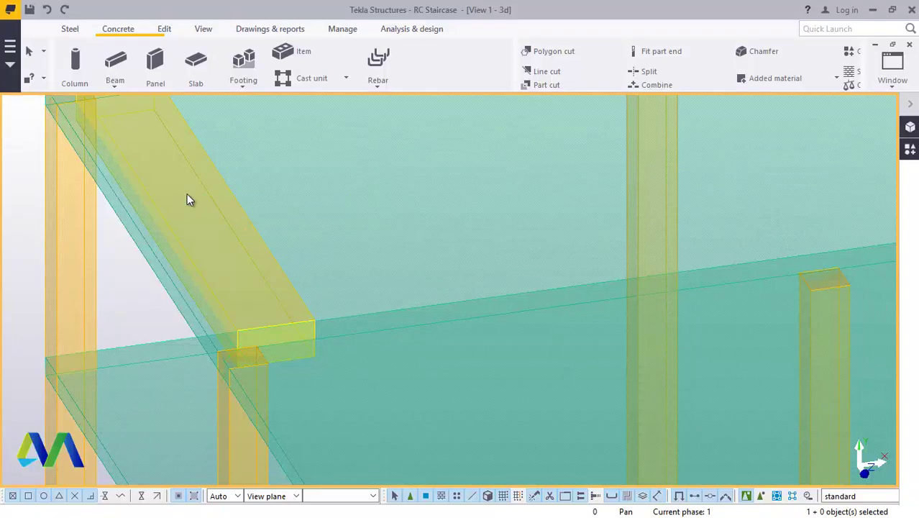
Delete the trial concrete beam between columns A/6 and A/5.
right_click(217, 185)
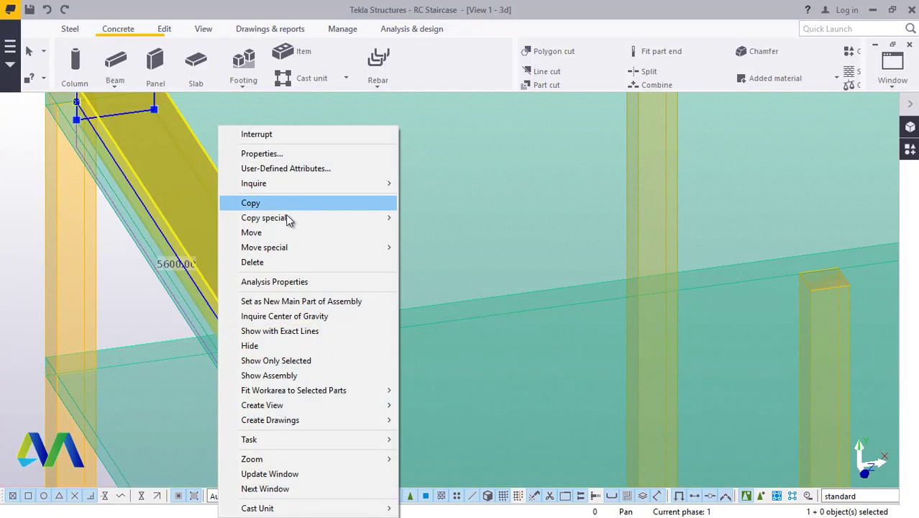
click(267, 263)
scroll(227, 208, down, 3)
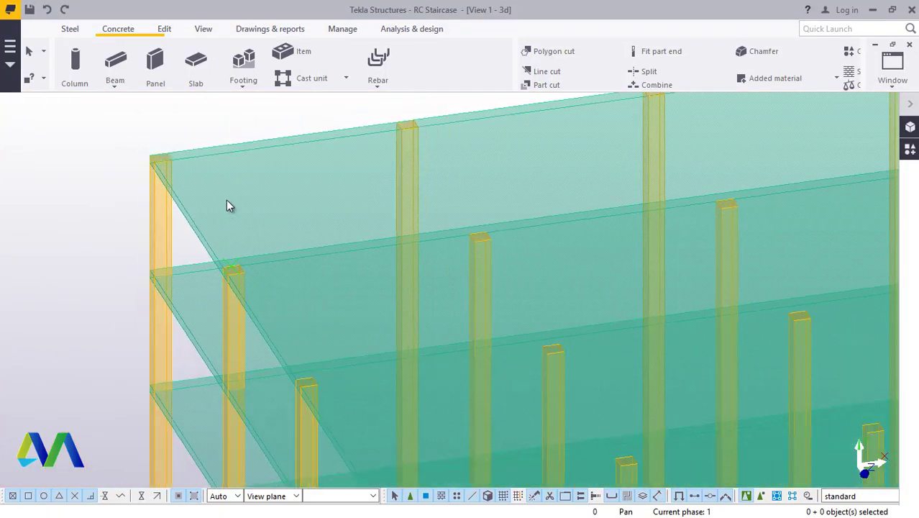
Set a new work plane with its origin on grid line 1, midway between columns A/1 and B/1.
scroll(228, 199, down, 5)
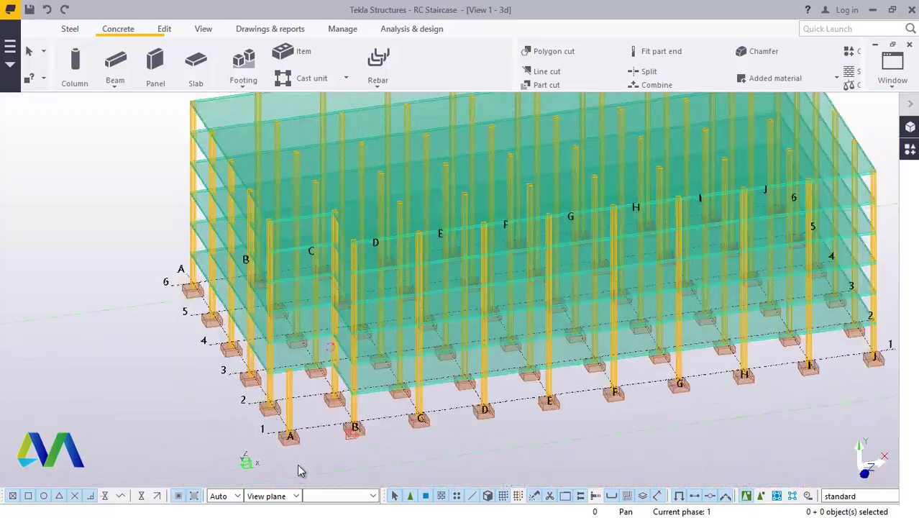
scroll(298, 465, up, 4)
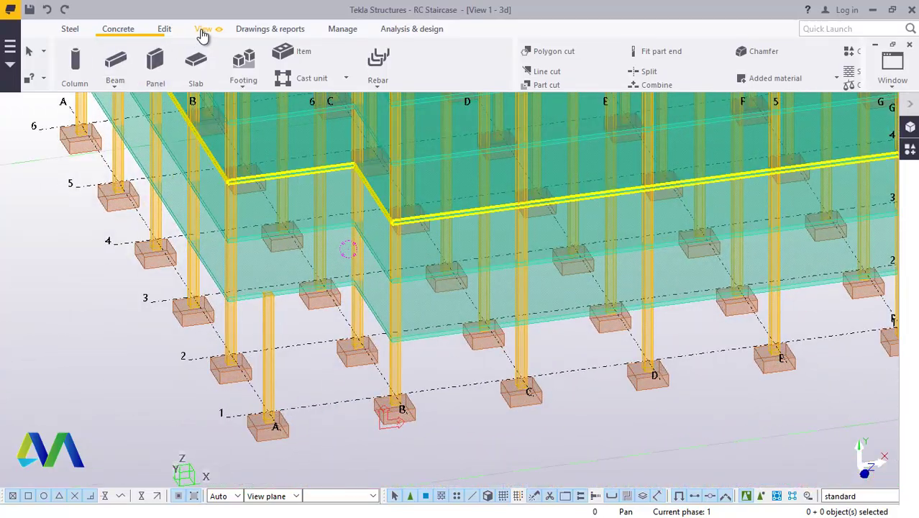
click(202, 30)
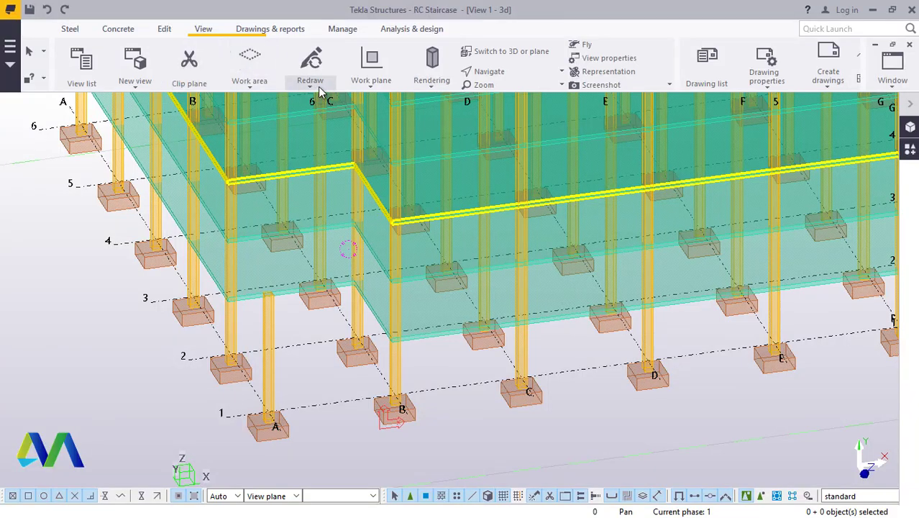
click(373, 84)
click(370, 108)
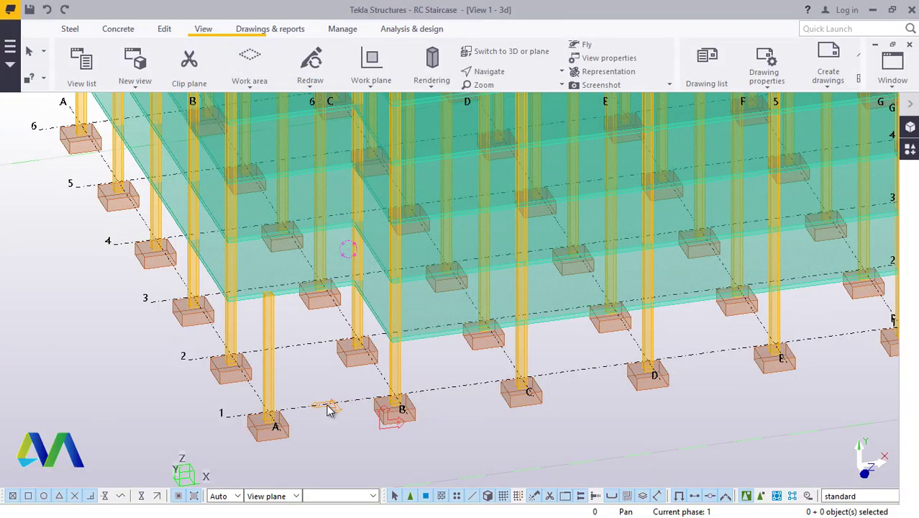
scroll(330, 408, up, 6)
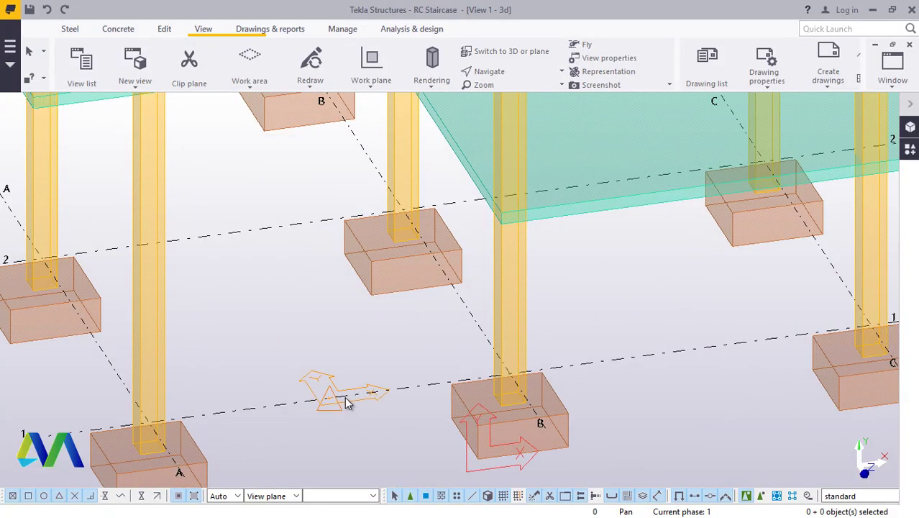
click(348, 404)
right_click(360, 353)
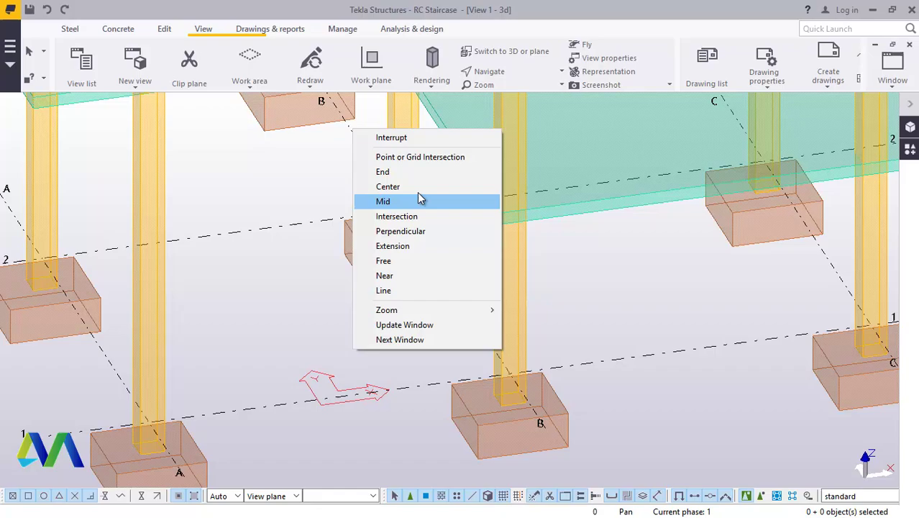
click(392, 137)
Place a concrete beam at the top storey from the top of column A/6 to the top of column A/5.
scroll(340, 378, down, 1)
scroll(341, 377, down, 6)
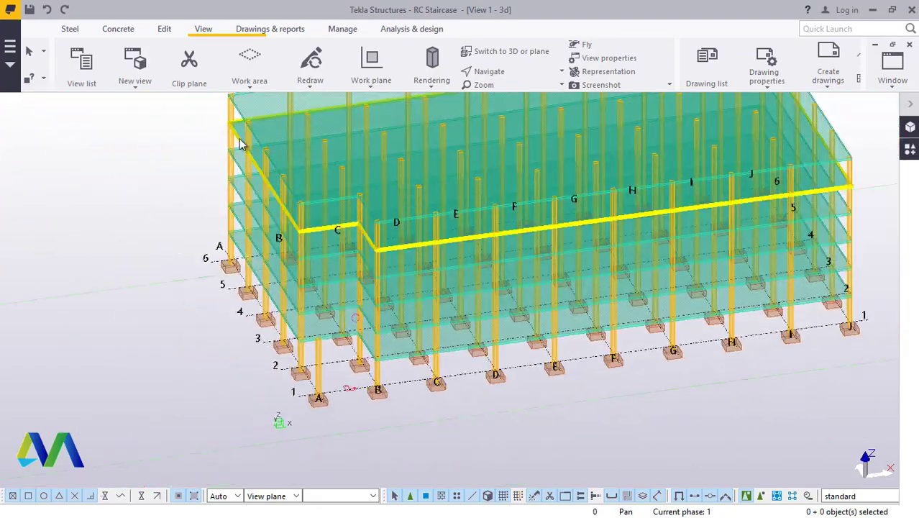
scroll(357, 381, up, 3)
scroll(357, 381, down, 3)
scroll(291, 212, up, 8)
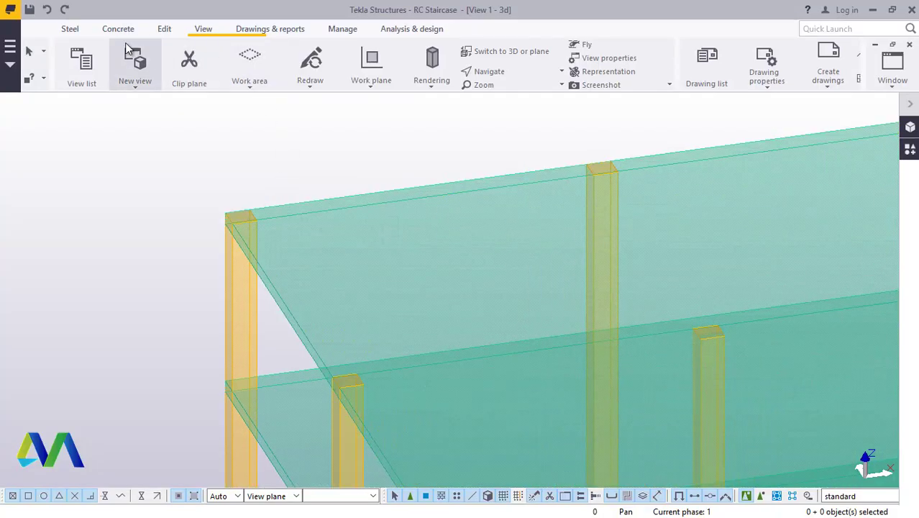
click(118, 29)
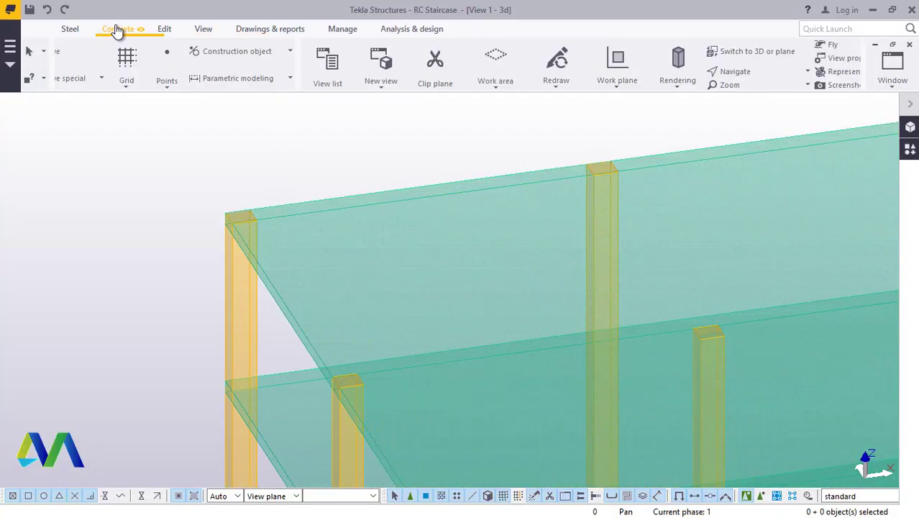
click(115, 84)
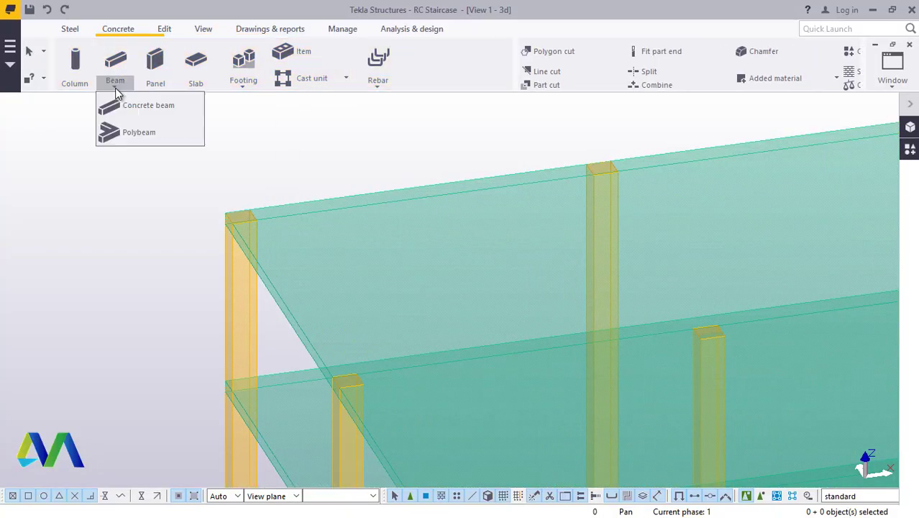
click(126, 105)
scroll(245, 216, up, 3)
scroll(253, 223, up, 2)
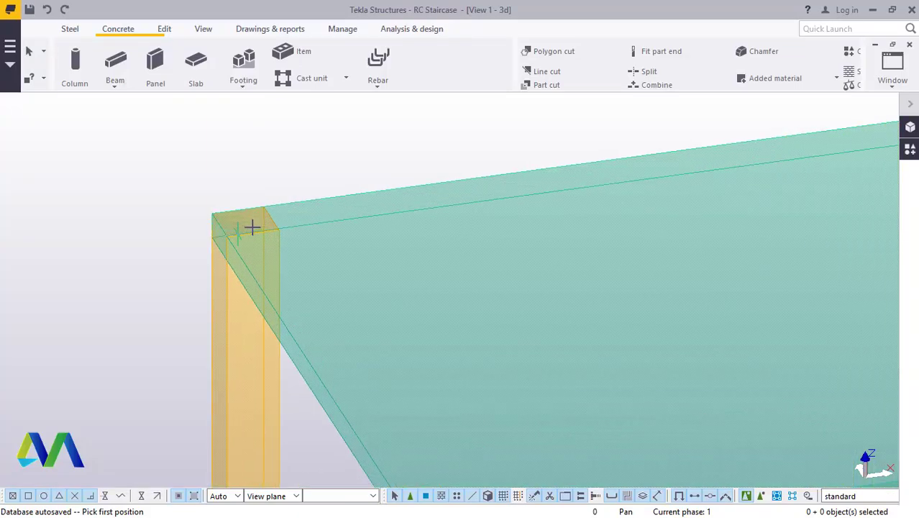
click(256, 207)
scroll(335, 281, down, 3)
scroll(346, 353, up, 3)
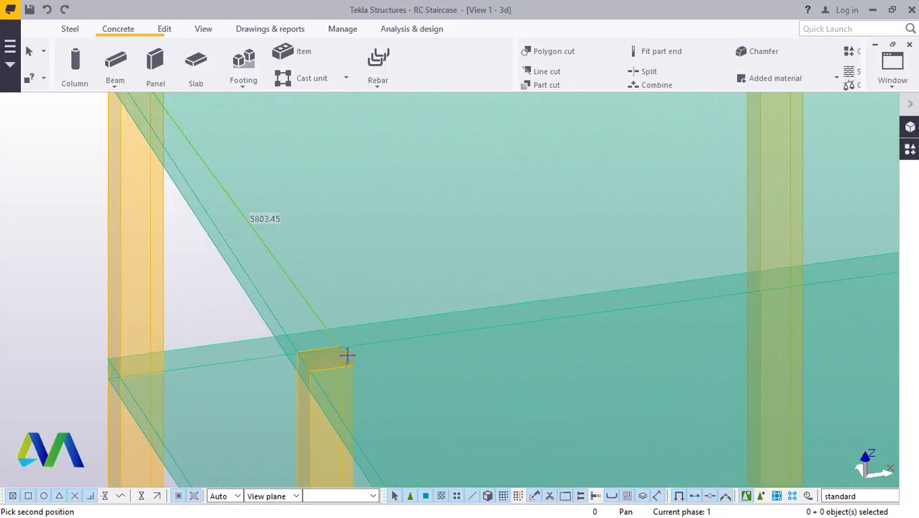
click(308, 345)
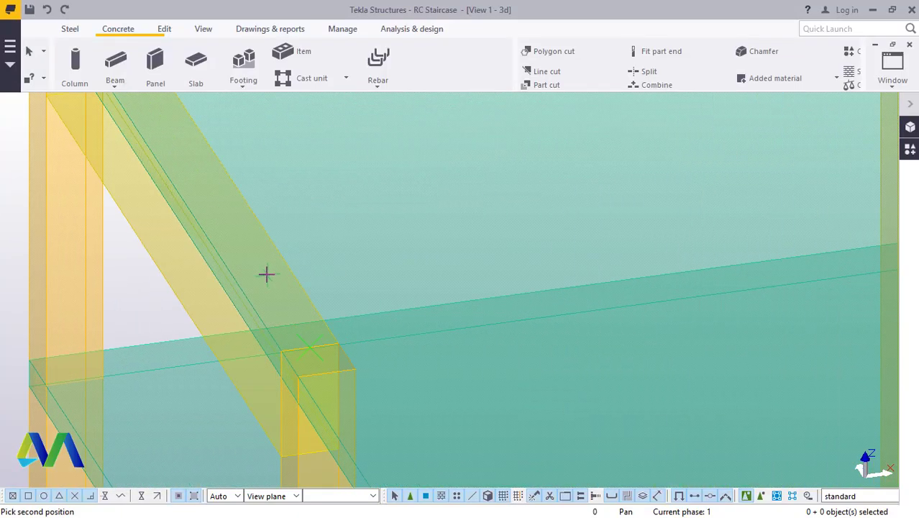
Place a concrete beam along the top slab's rear edge, spanning 5600 from column A/6 to column B/6.
scroll(267, 267, down, 3)
scroll(316, 339, up, 3)
scroll(317, 343, down, 5)
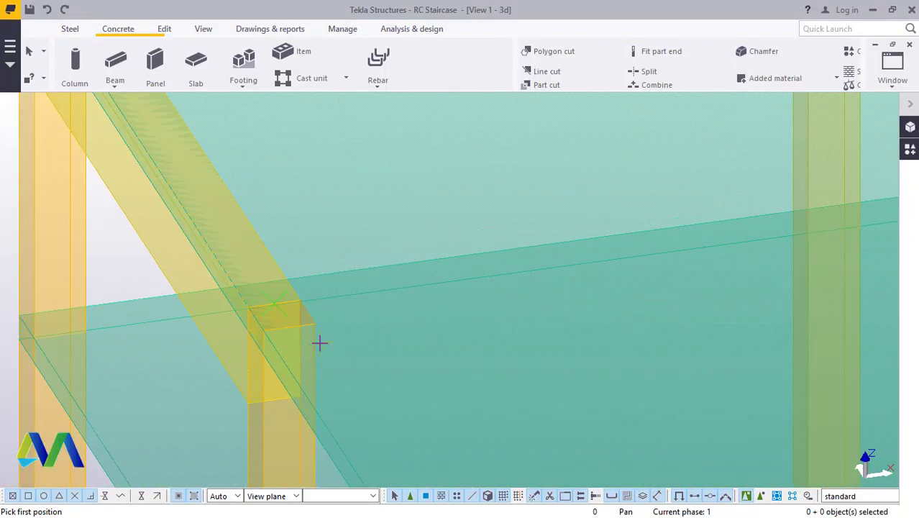
scroll(237, 209, up, 4)
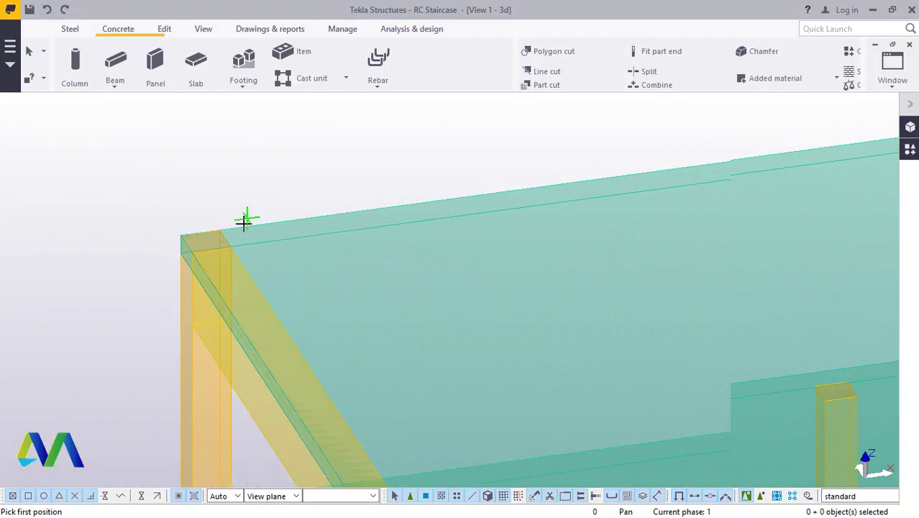
click(219, 240)
scroll(223, 244, down, 3)
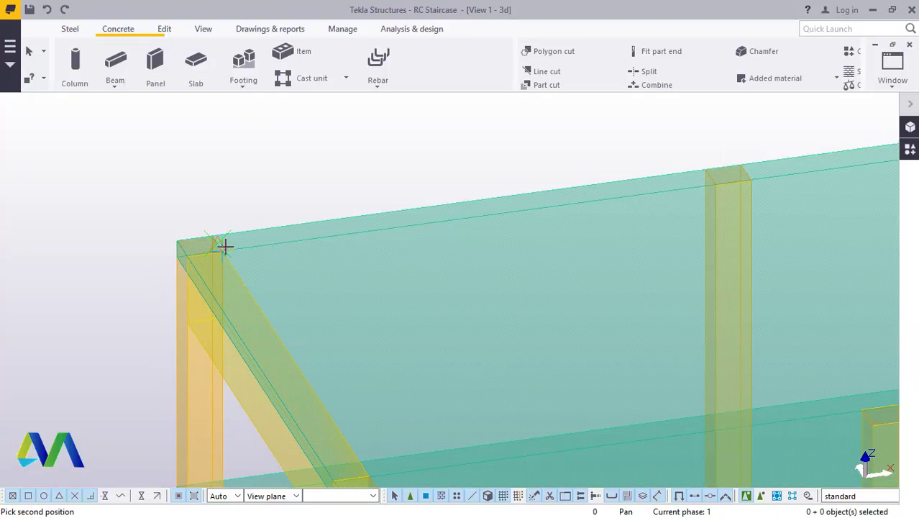
scroll(590, 194, up, 3)
click(593, 190)
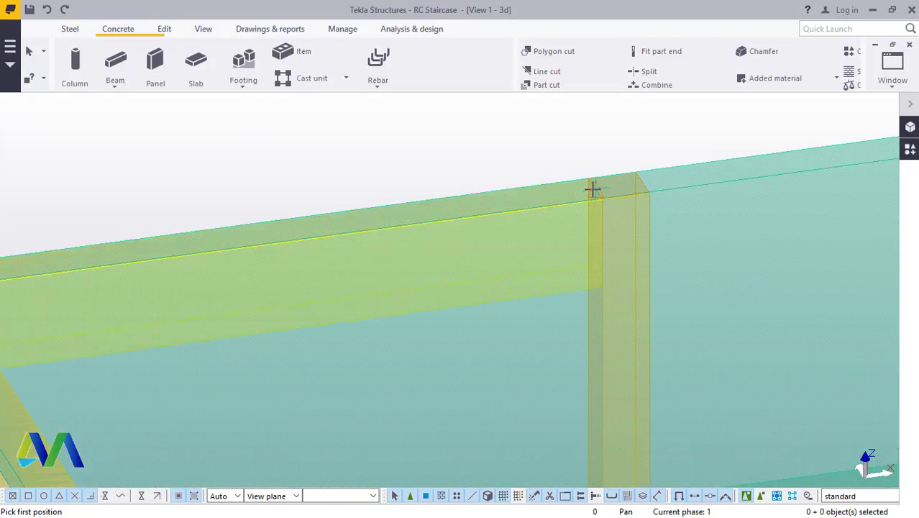
right_click(438, 123)
click(469, 130)
scroll(425, 181, down, 5)
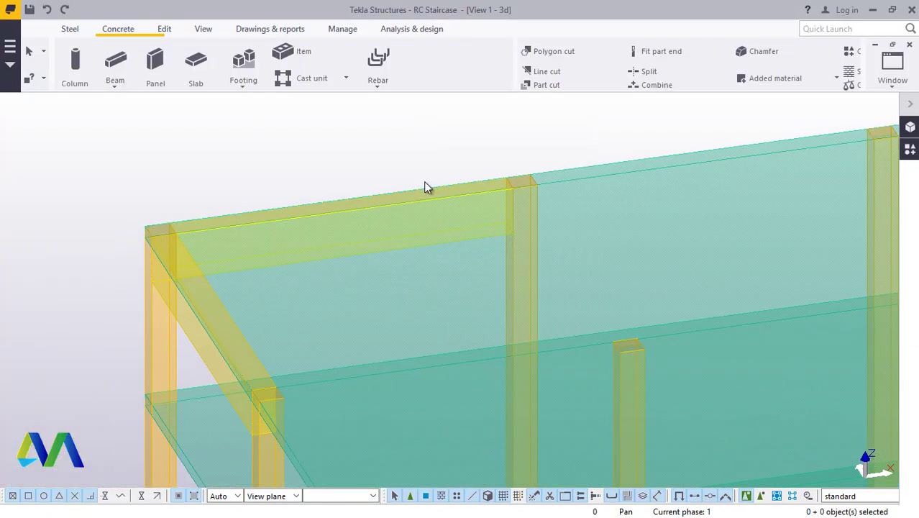
Copy the top beam on grid line 6 by 6000 to grid line 5, between columns A/5 and B/5.
scroll(417, 209, up, 3)
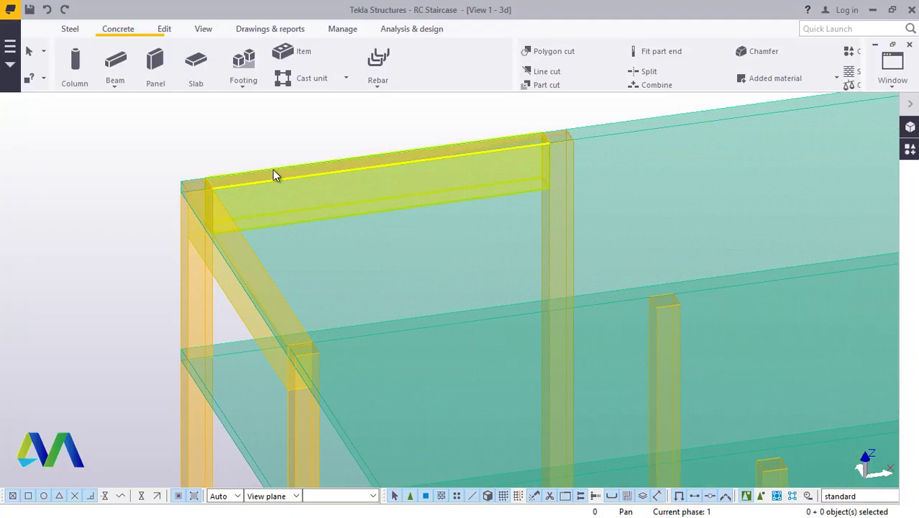
click(265, 176)
right_click(246, 133)
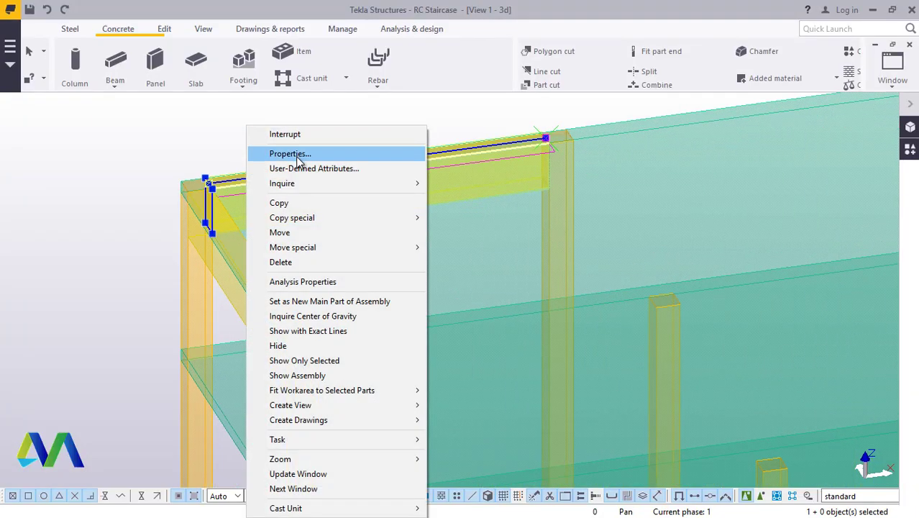
click(289, 201)
scroll(197, 195, up, 3)
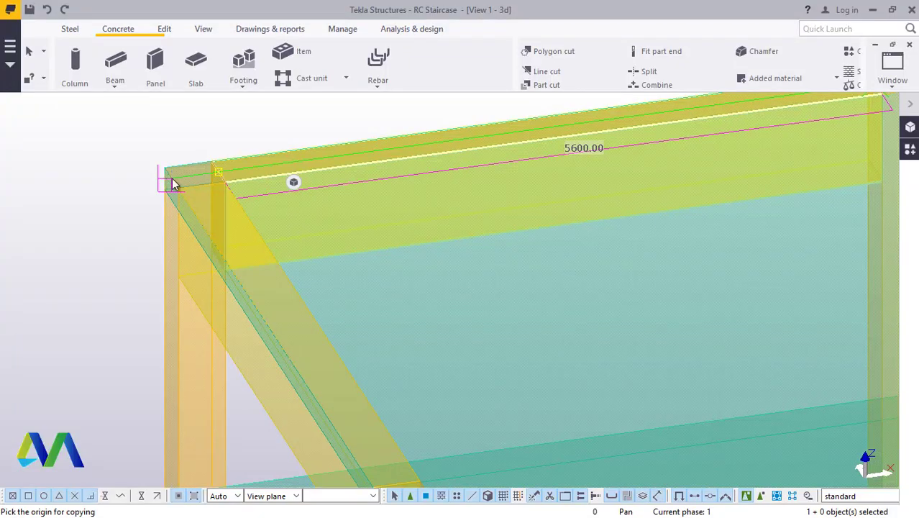
click(173, 183)
scroll(236, 148, down, 3)
scroll(324, 349, up, 4)
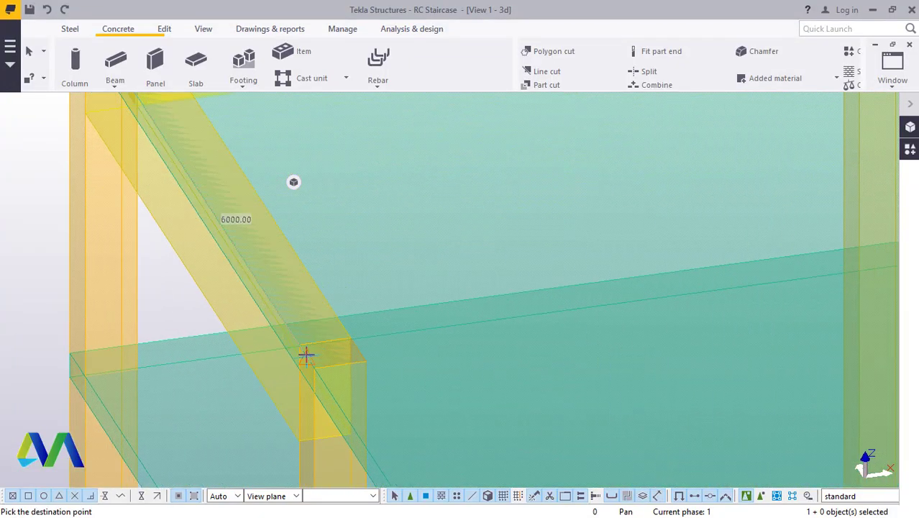
scroll(307, 355, down, 6)
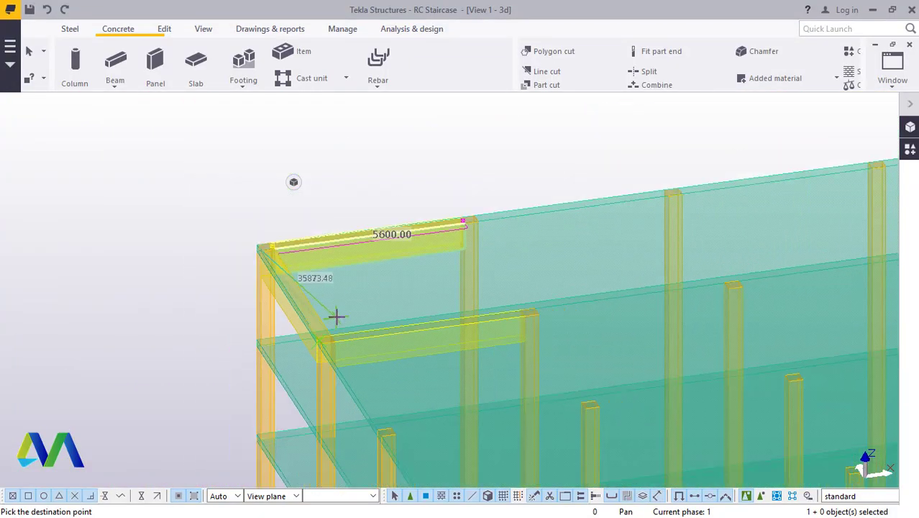
scroll(470, 238, up, 4)
right_click(445, 158)
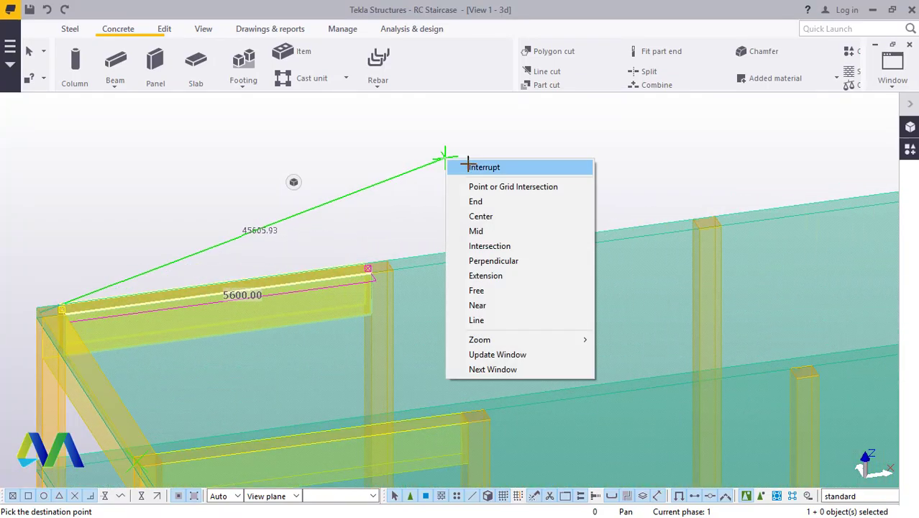
click(475, 168)
scroll(72, 366, up, 2)
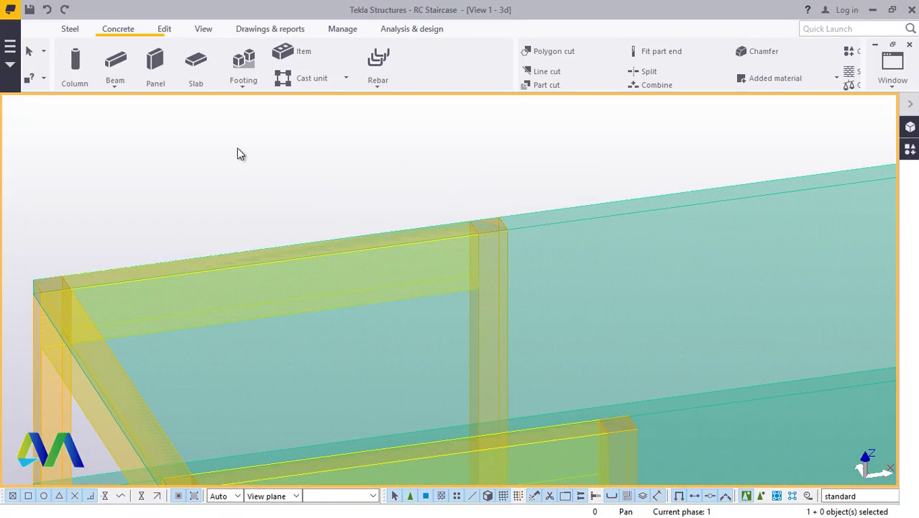
click(95, 331)
right_click(253, 202)
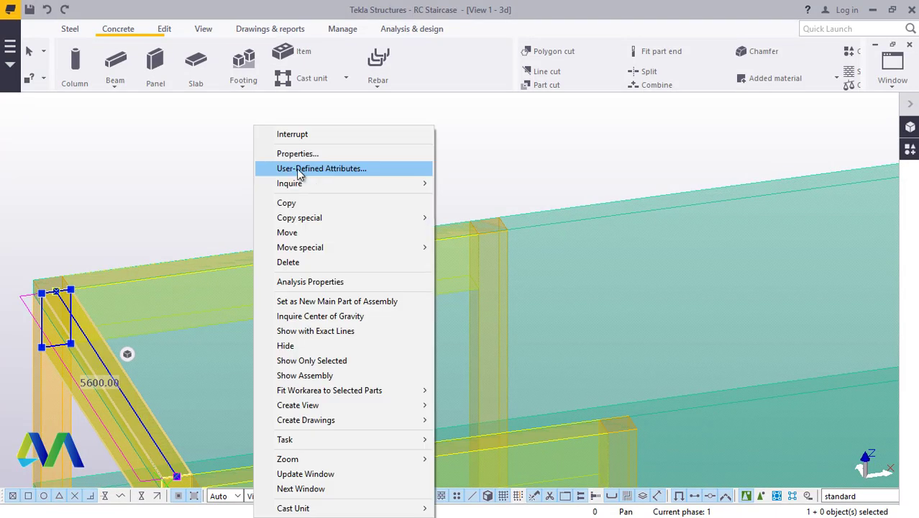
click(304, 203)
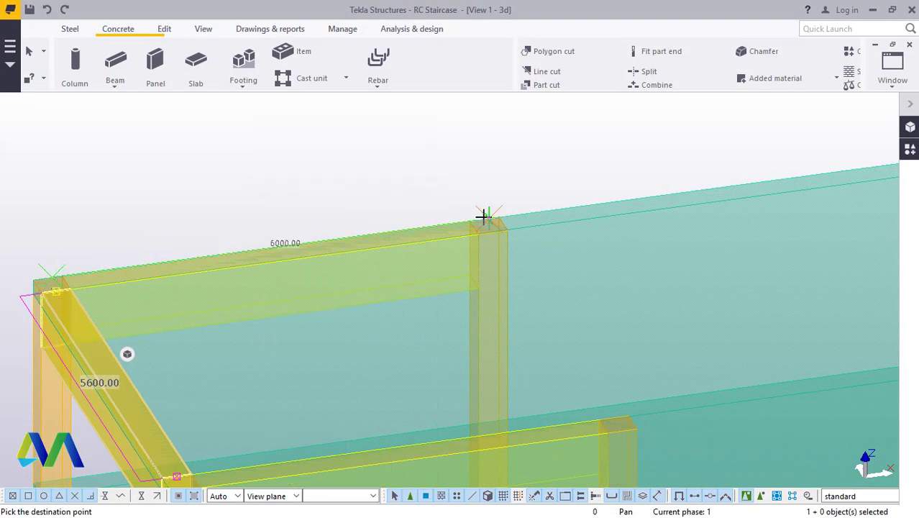
right_click(129, 194)
click(172, 199)
Copy the top beam on grid line A by 6000 to grid line B, between columns B/6 and B/5.
scroll(108, 327, up, 2)
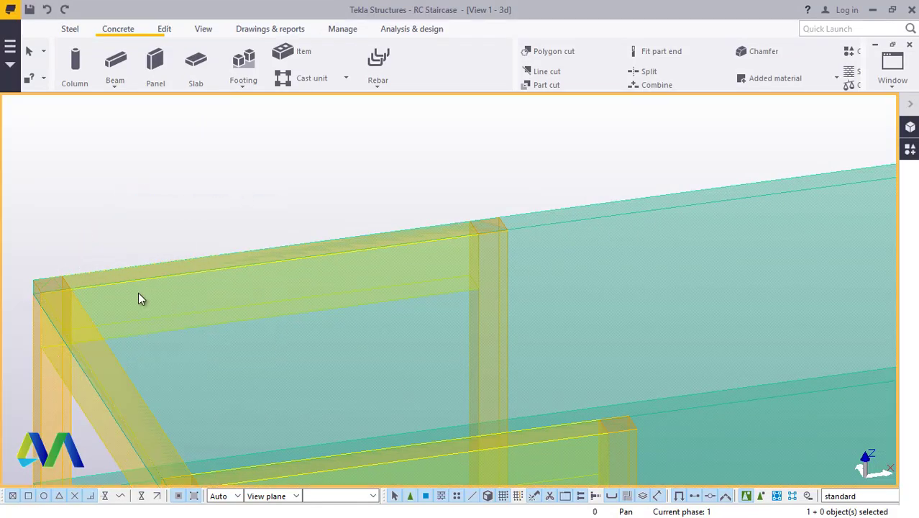
click(100, 343)
right_click(262, 154)
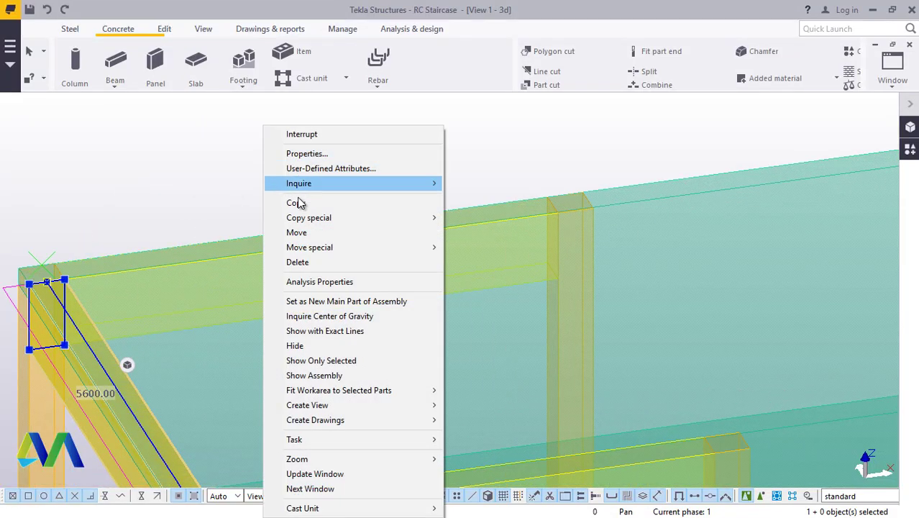
click(297, 202)
scroll(98, 272, up, 5)
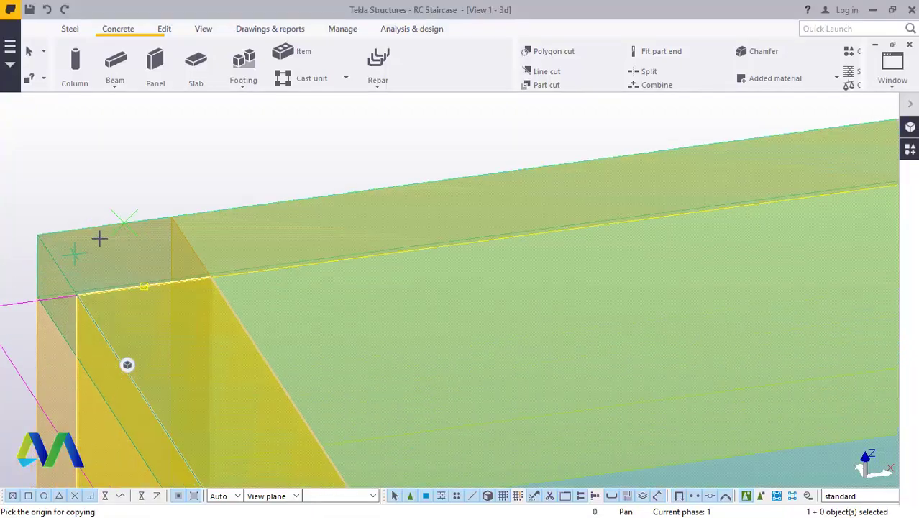
scroll(106, 261, down, 5)
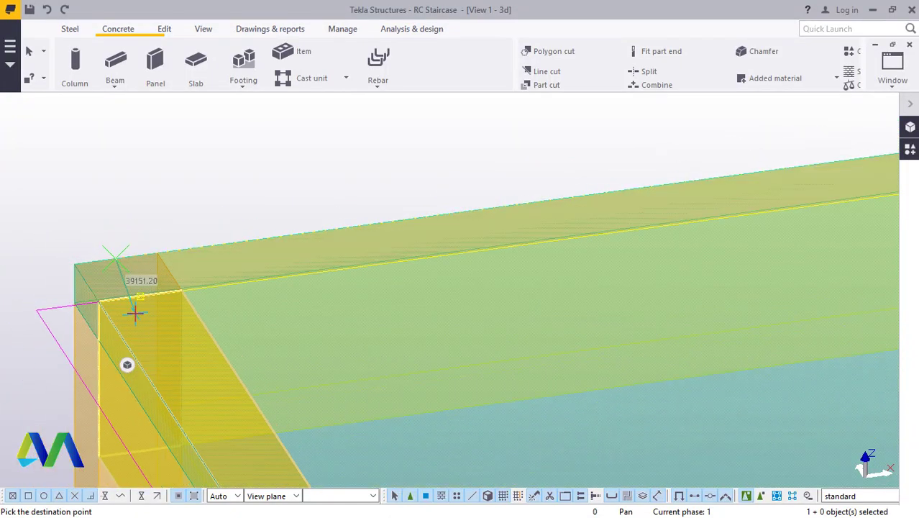
scroll(426, 248, up, 2)
scroll(523, 231, up, 3)
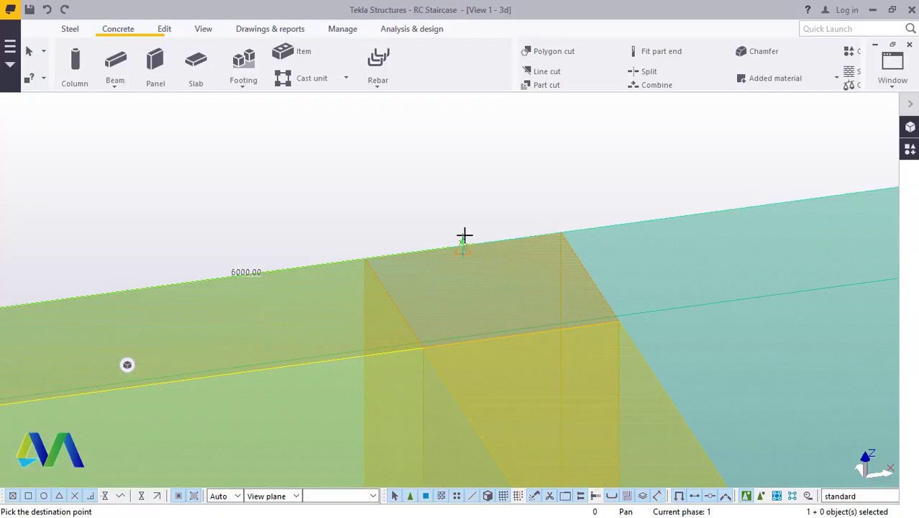
right_click(443, 168)
click(454, 176)
scroll(448, 187, down, 3)
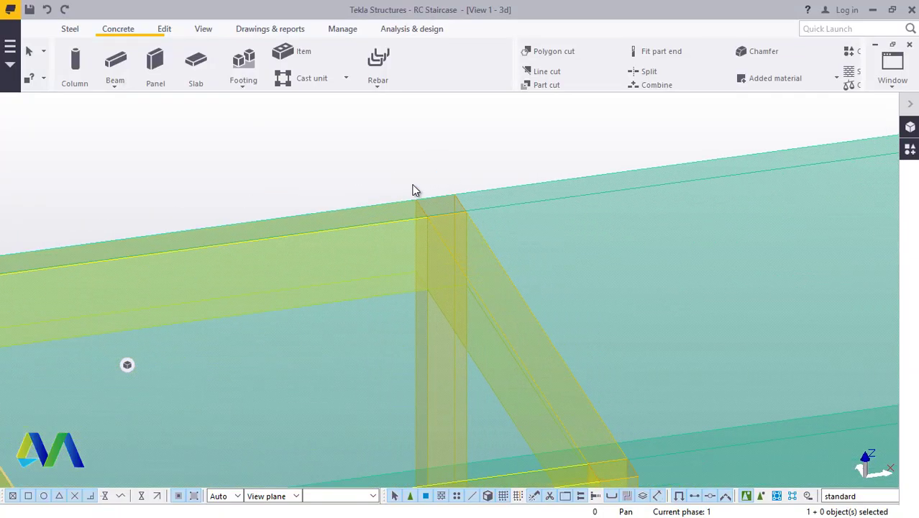
scroll(411, 185, down, 4)
scroll(475, 233, up, 3)
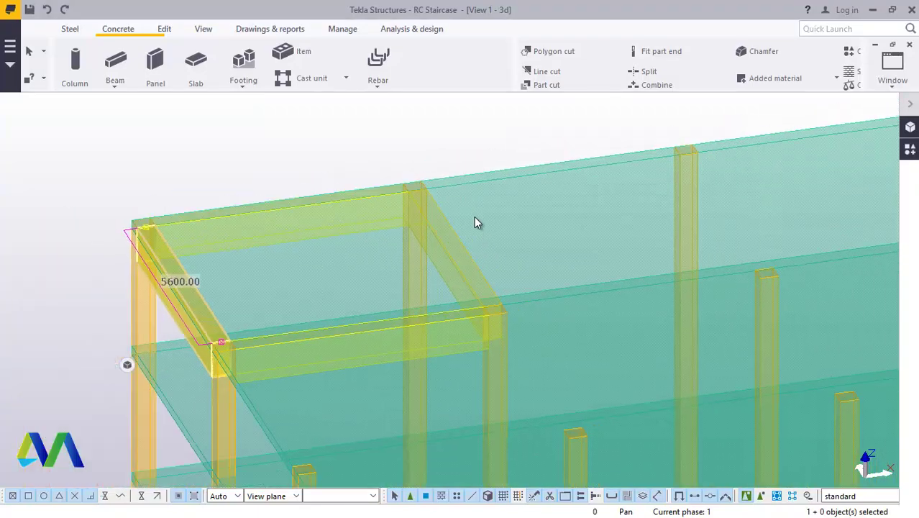
scroll(491, 317, up, 3)
scroll(500, 281, down, 6)
scroll(395, 301, up, 2)
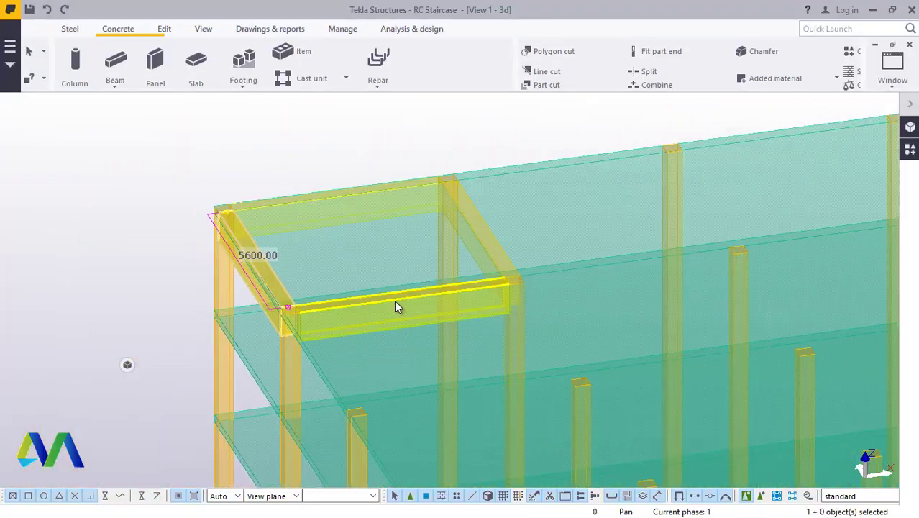
scroll(393, 307, up, 2)
scroll(594, 163, up, 2)
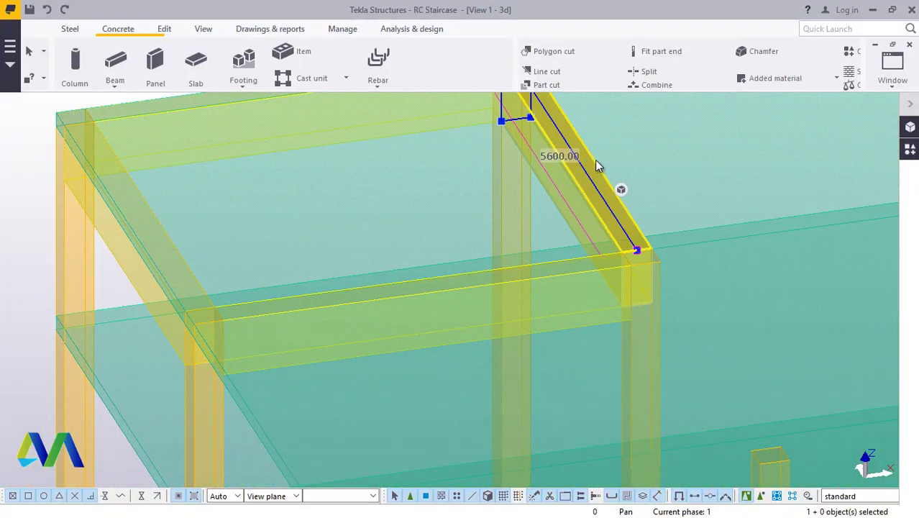
ctrl+click(143, 201)
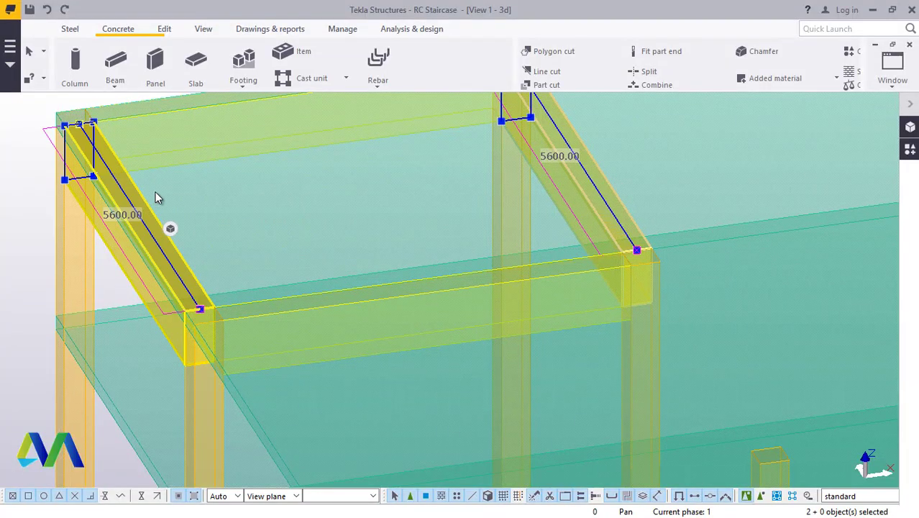
ctrl+click(361, 295)
scroll(387, 350, down, 4)
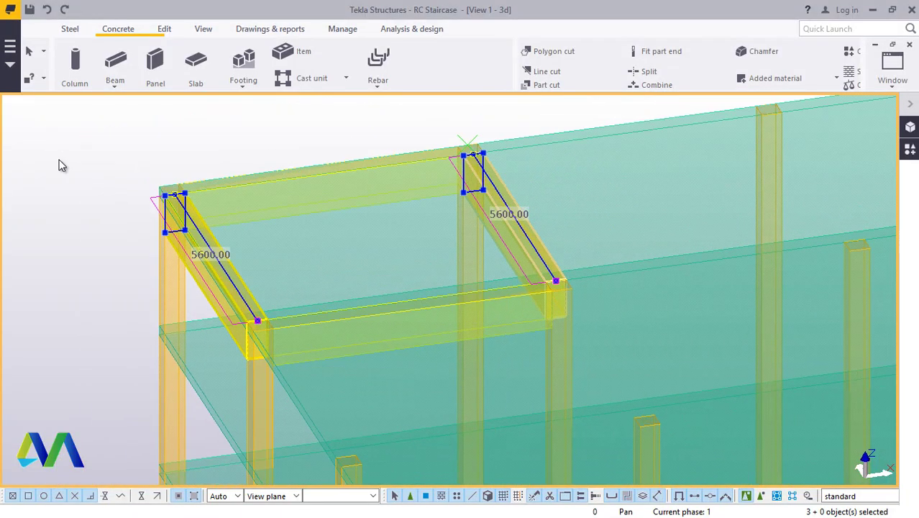
click(60, 160)
Copy the top-storey beams on grid lines A, B and 5 of the rear bay, from grid line 6 to grid line 5.
scroll(590, 227, up, 3)
ctrl+click(492, 202)
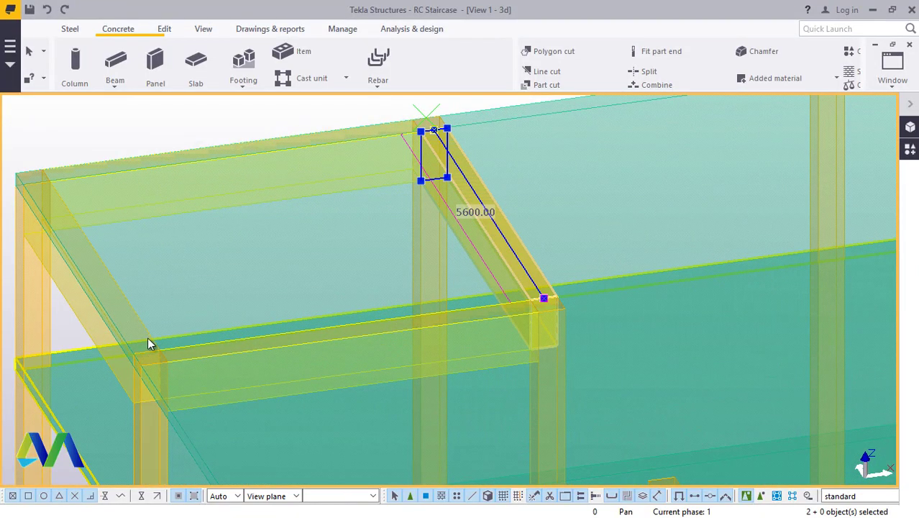
ctrl+click(143, 325)
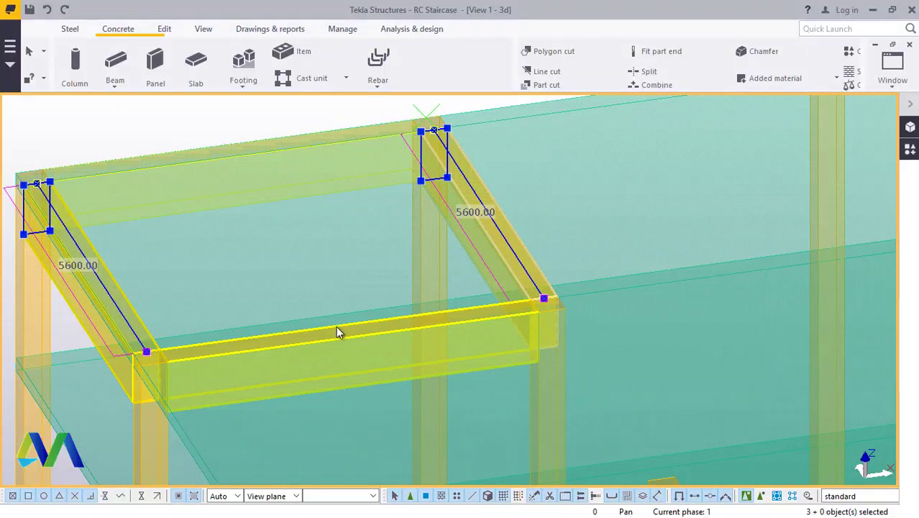
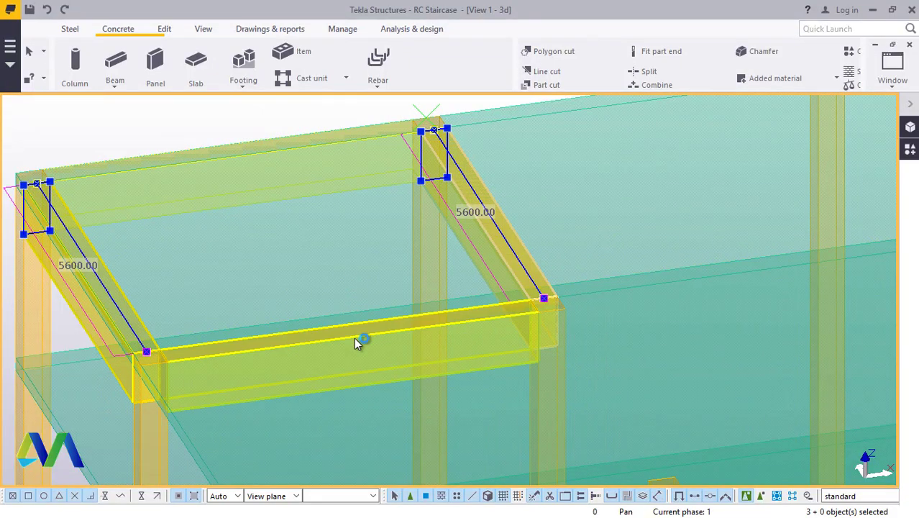
shift+click(354, 344)
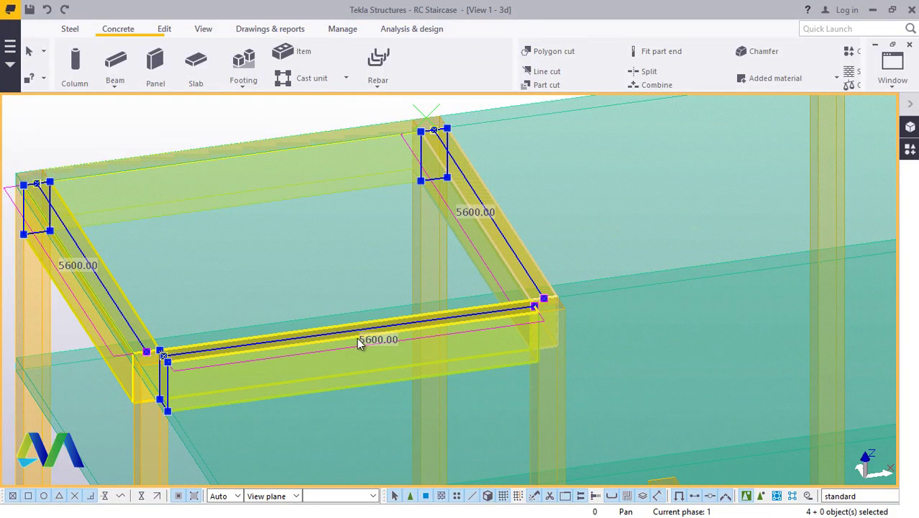
right_click(139, 137)
click(182, 154)
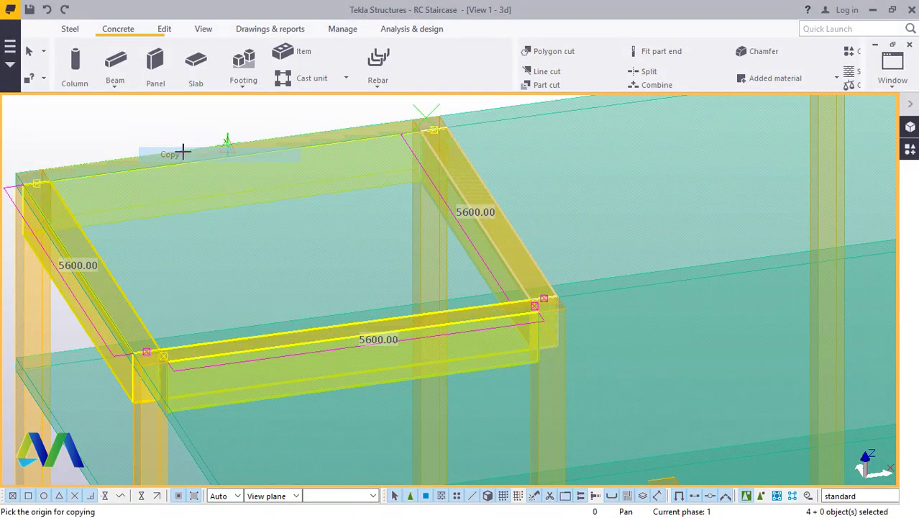
scroll(163, 390, down, 8)
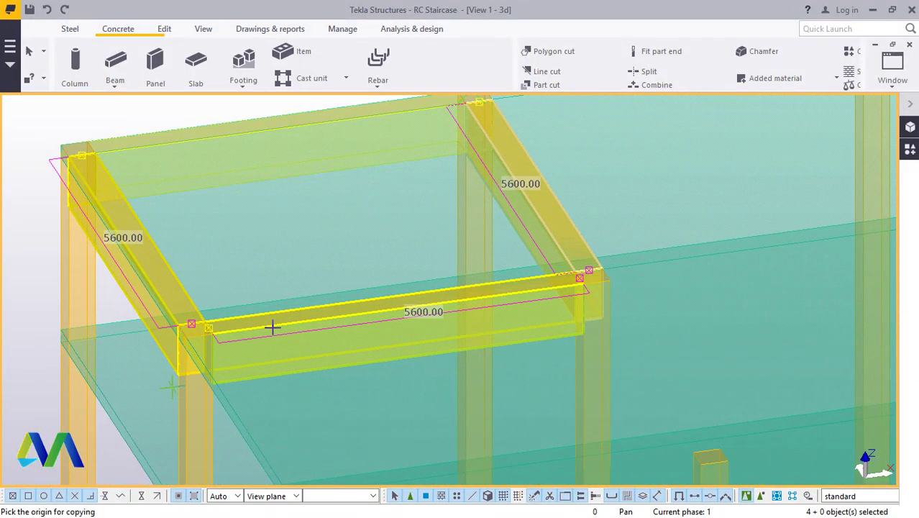
scroll(341, 249, down, 8)
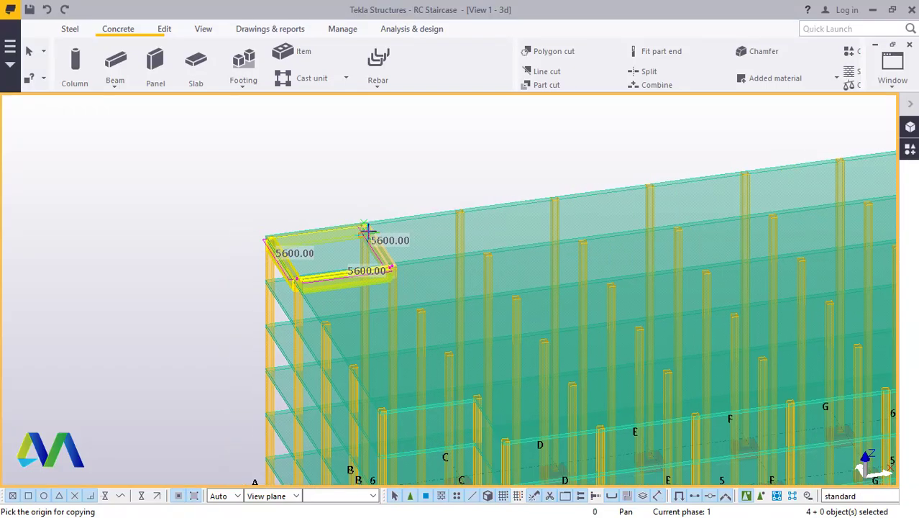
scroll(272, 434, up, 5)
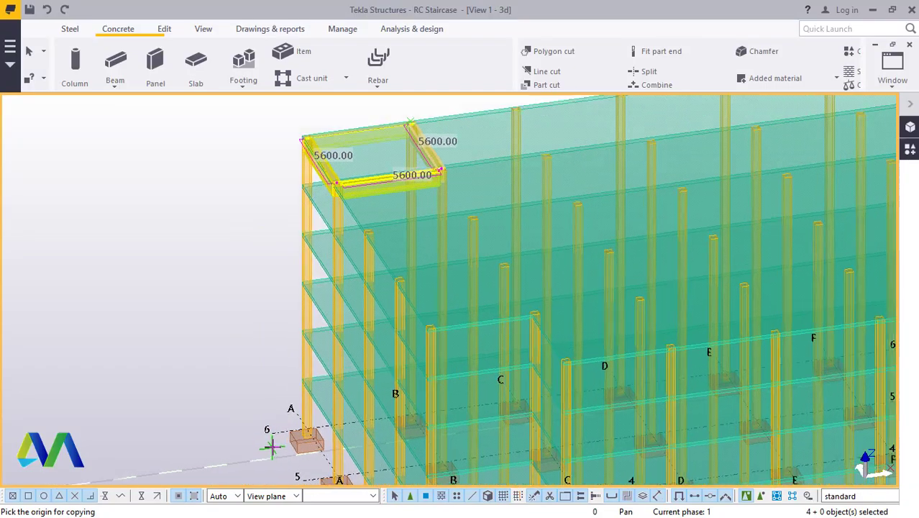
scroll(261, 289, down, 3)
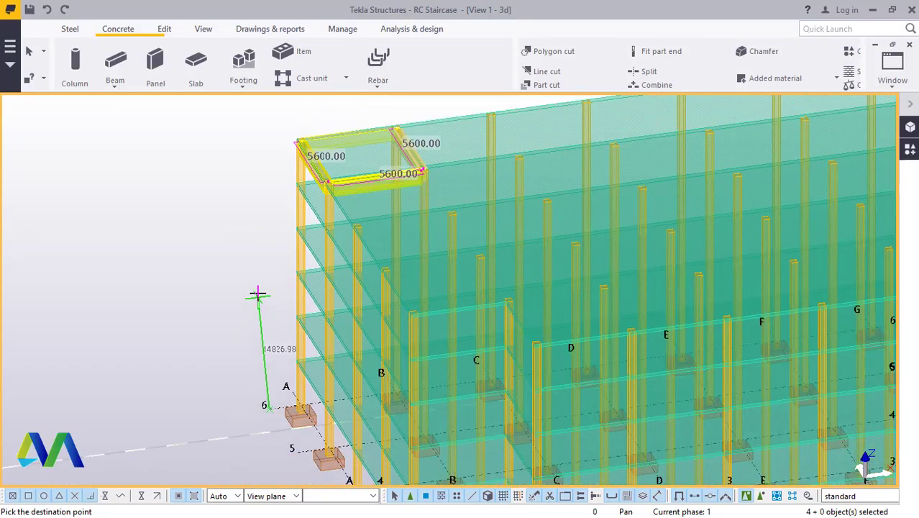
scroll(284, 385, up, 5)
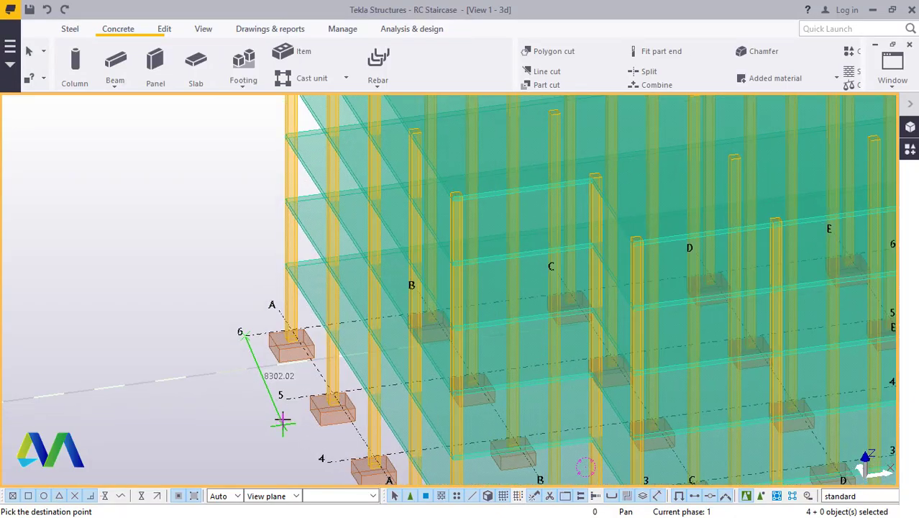
scroll(285, 394, down, 2)
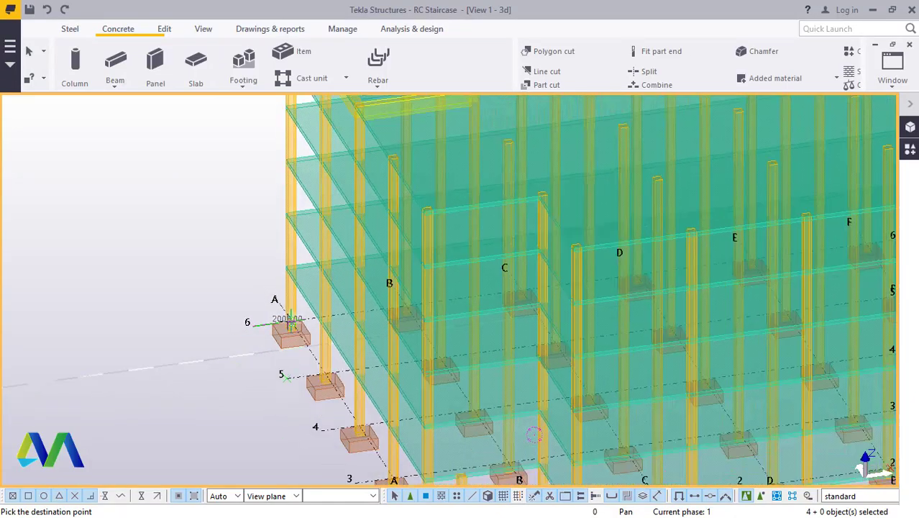
Place further copies of these beams at grid lines 4 and 3, end the copying and clear the selection.
scroll(330, 432, up, 2)
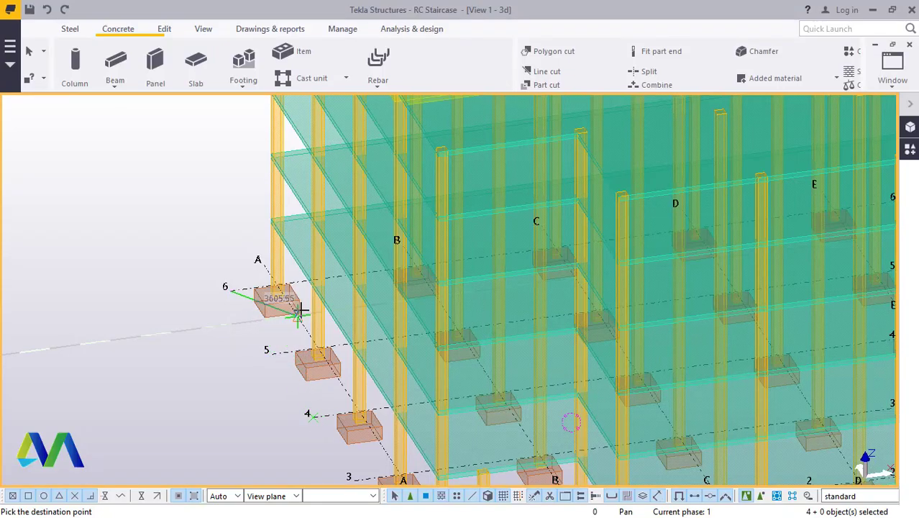
scroll(333, 424, down, 2)
scroll(335, 431, up, 3)
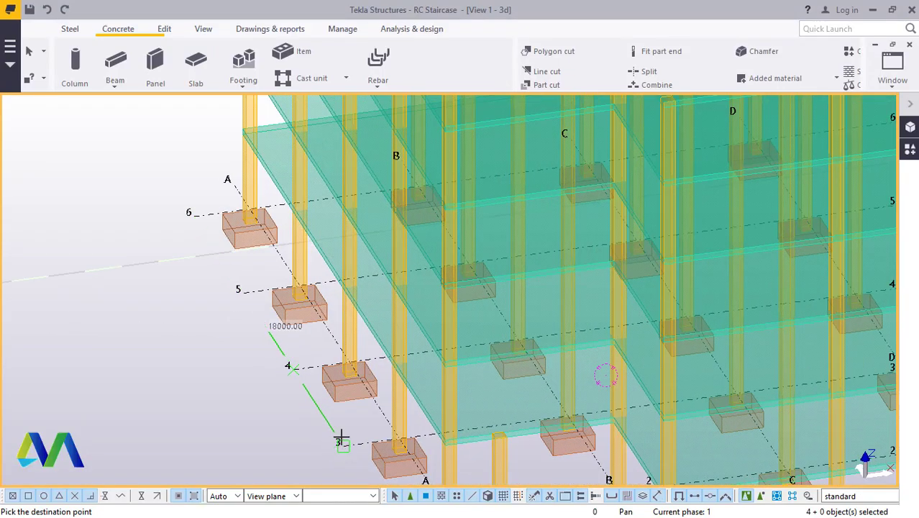
scroll(341, 440, down, 4)
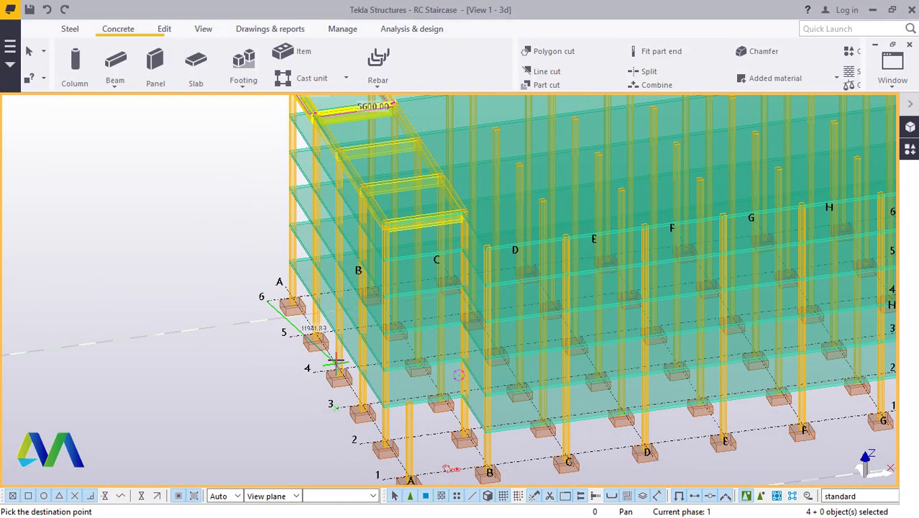
scroll(338, 356, down, 1)
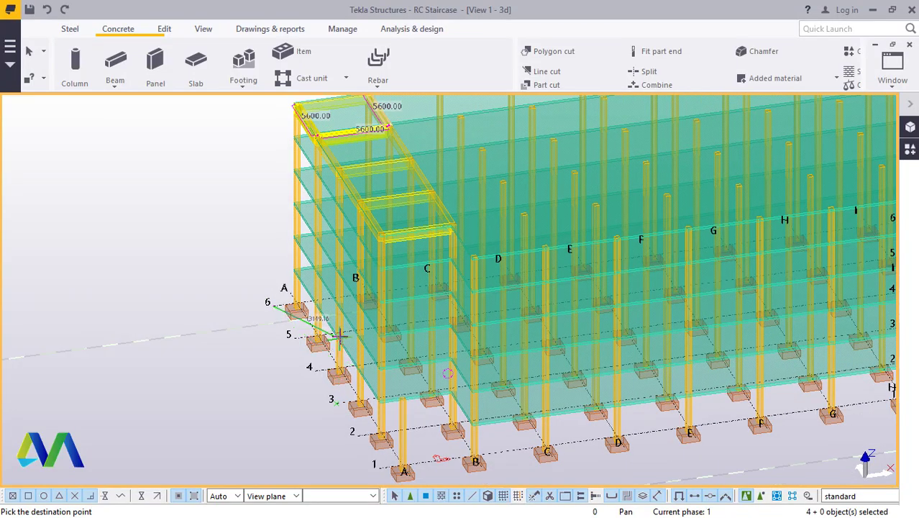
right_click(109, 177)
click(154, 188)
scroll(306, 310, down, 2)
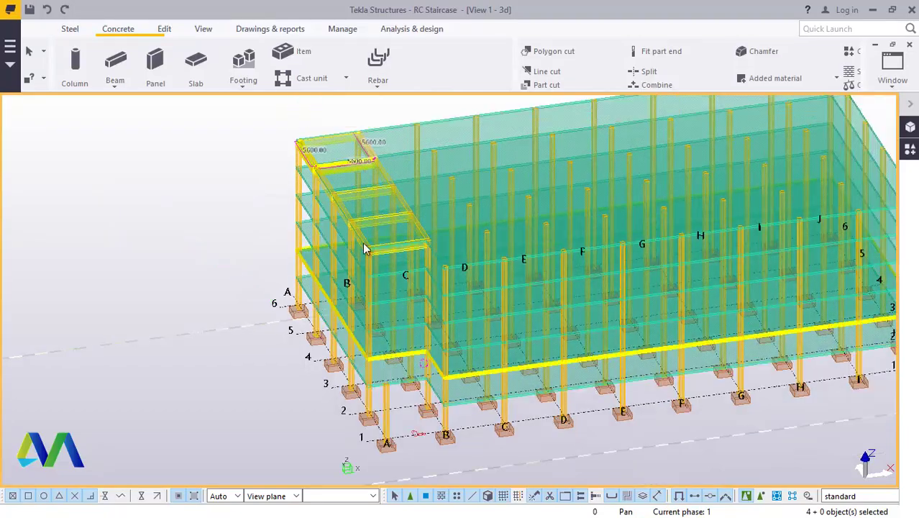
click(147, 125)
scroll(358, 128, up, 5)
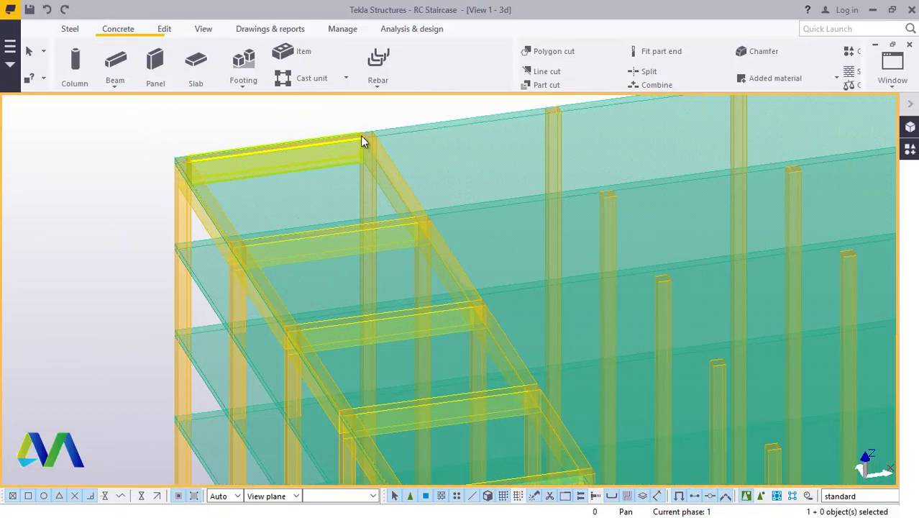
scroll(291, 205, down, 3)
scroll(294, 203, up, 2)
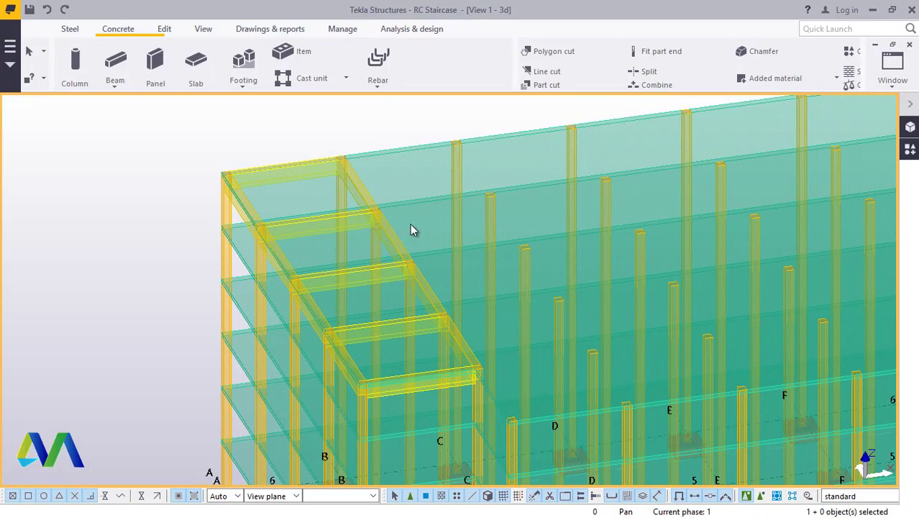
scroll(387, 149, up, 4)
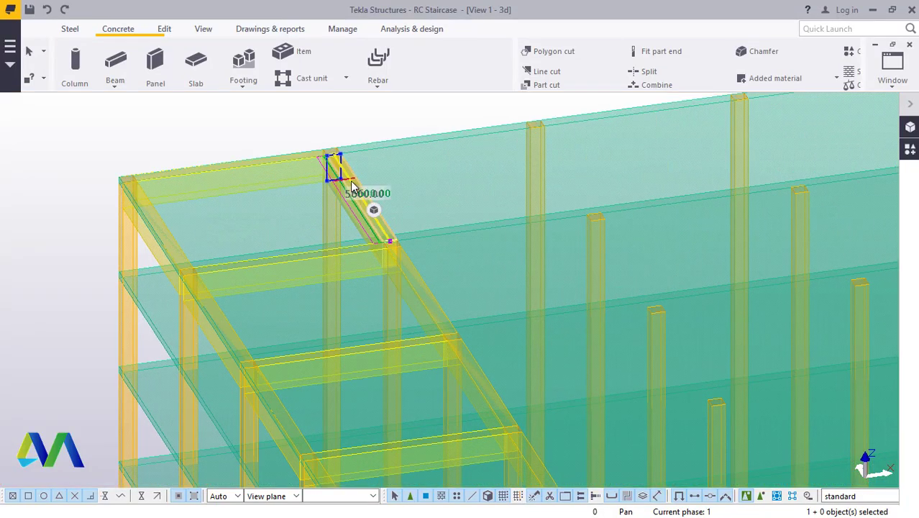
ctrl+click(263, 167)
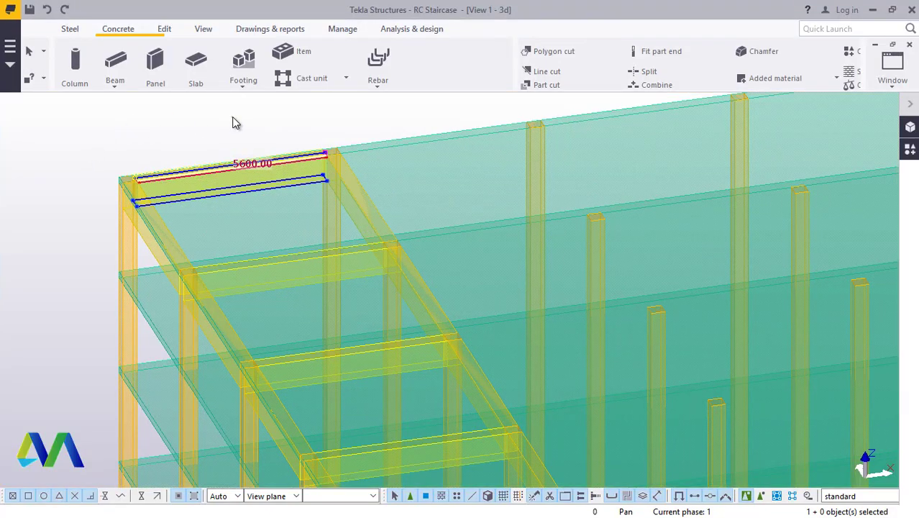
ctrl+click(321, 153)
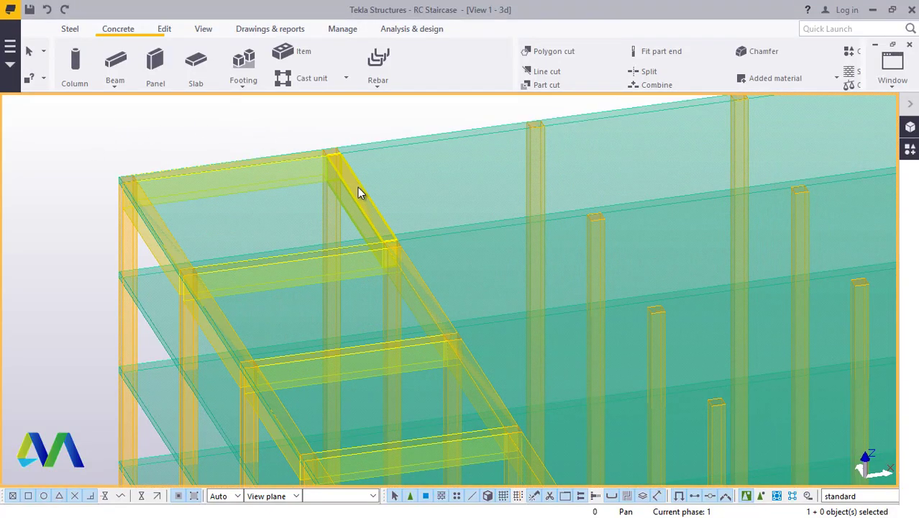
ctrl+click(335, 183)
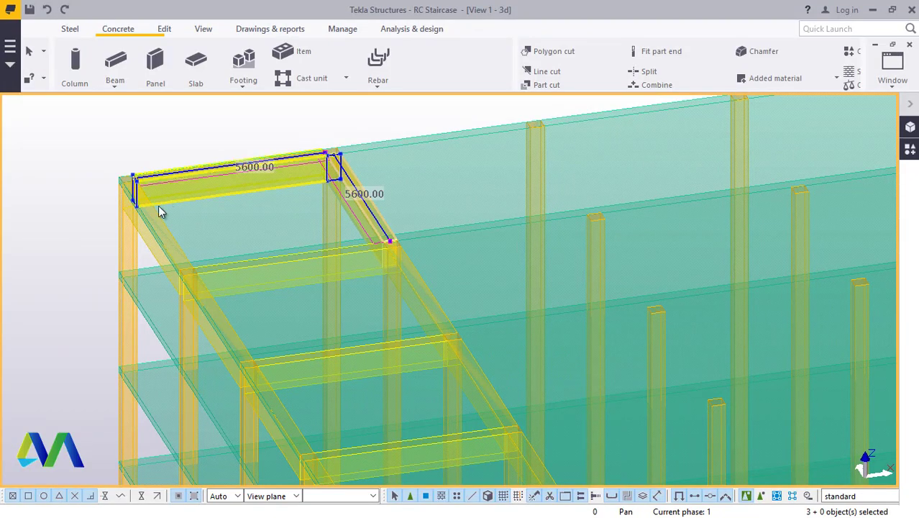
ctrl+click(297, 263)
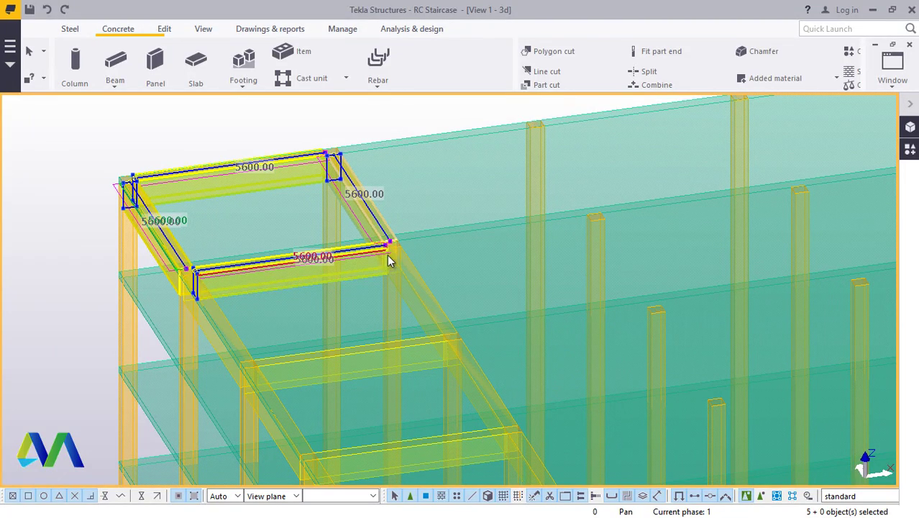
ctrl+click(243, 156)
click(217, 154)
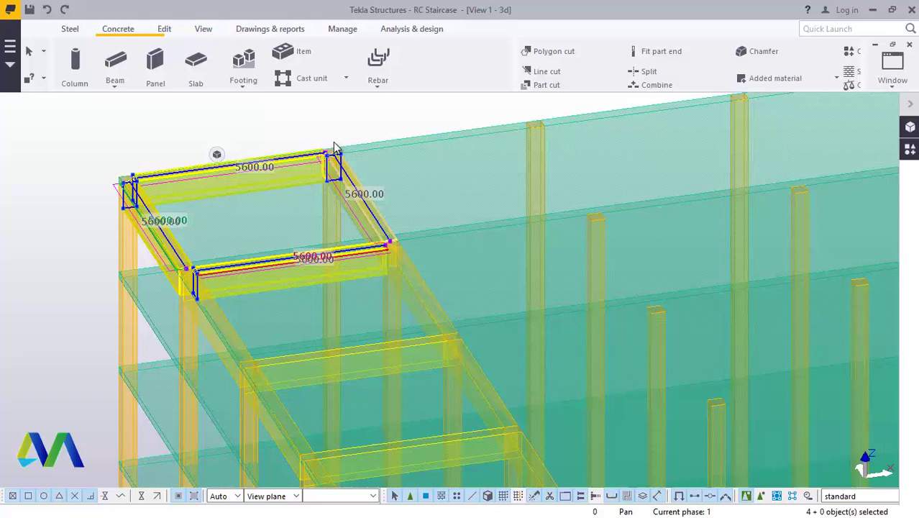
Select the top-storey beams on grid line B between lines 6 and 2, plus the A–B cross beams on lines 6, 4, 3 and 2.
ctrl+click(363, 199)
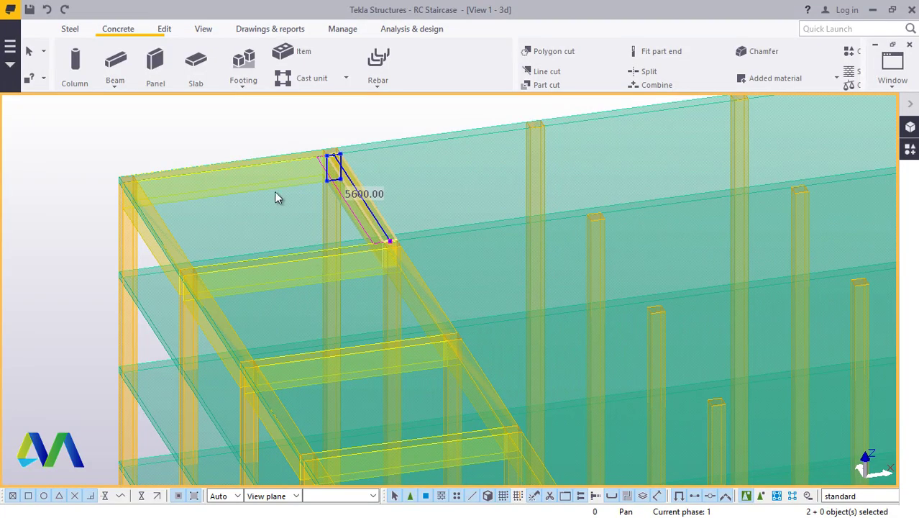
ctrl+click(252, 165)
ctrl+click(252, 166)
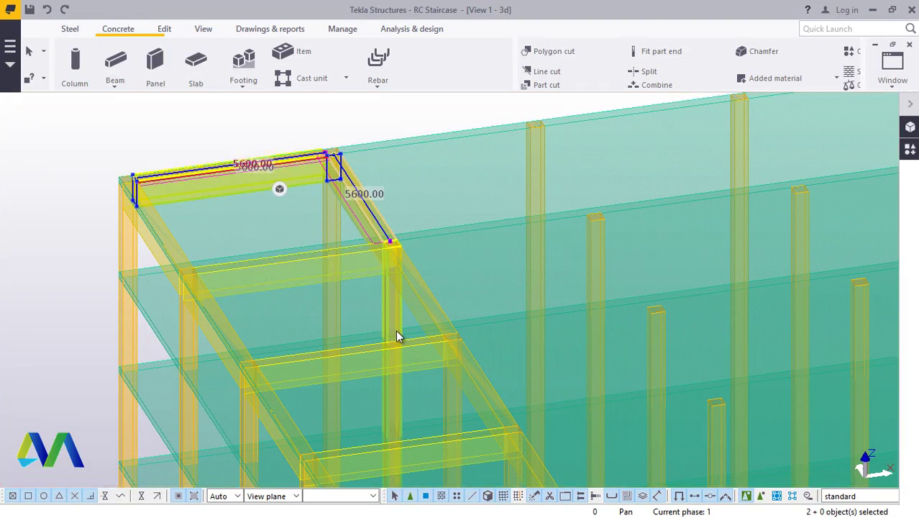
ctrl+click(436, 313)
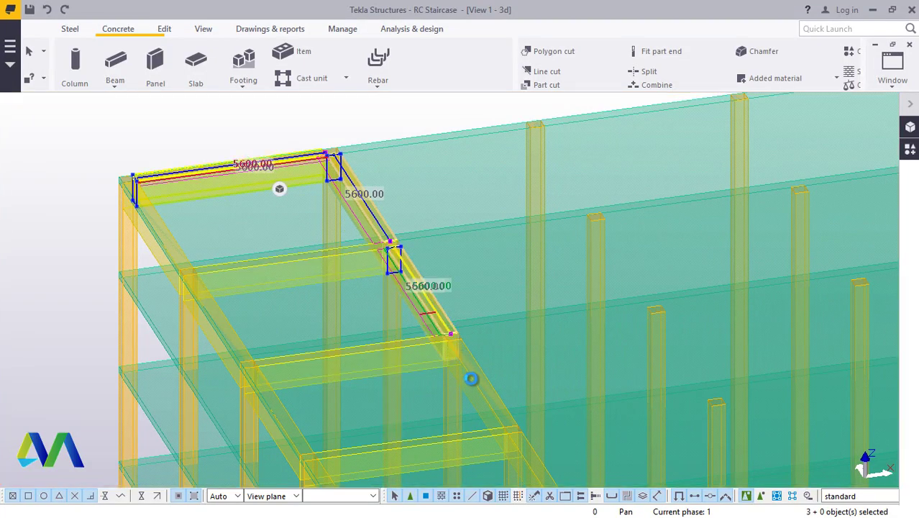
ctrl+click(386, 350)
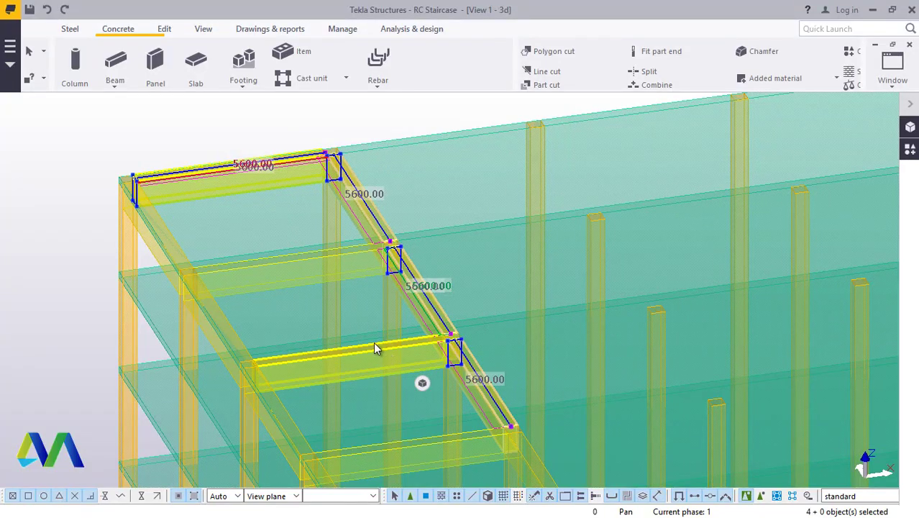
ctrl+click(377, 349)
scroll(287, 236, down, 3)
scroll(359, 290, up, 3)
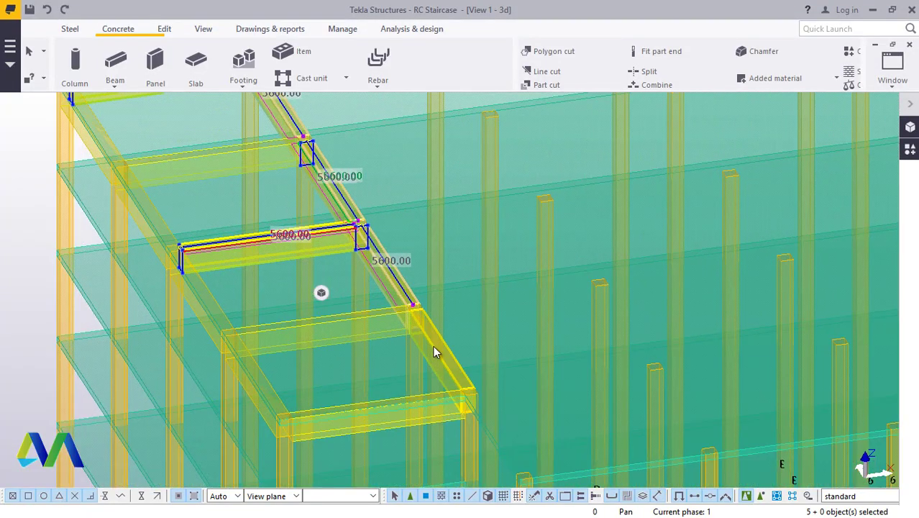
ctrl+click(378, 329)
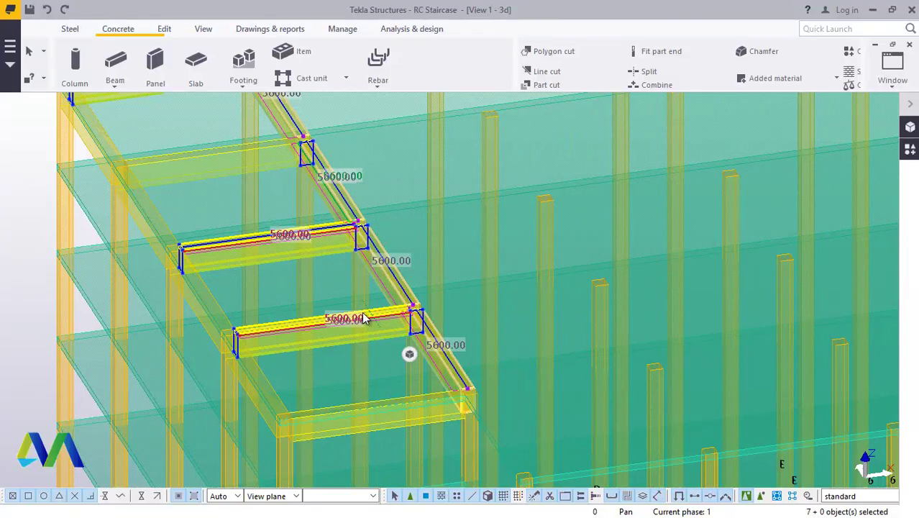
scroll(377, 323, down, 3)
scroll(425, 383, up, 3)
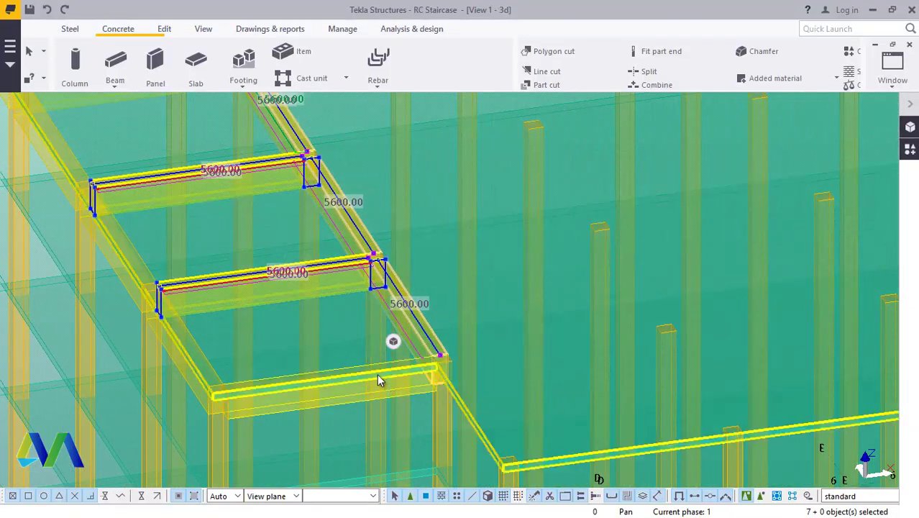
ctrl+click(366, 379)
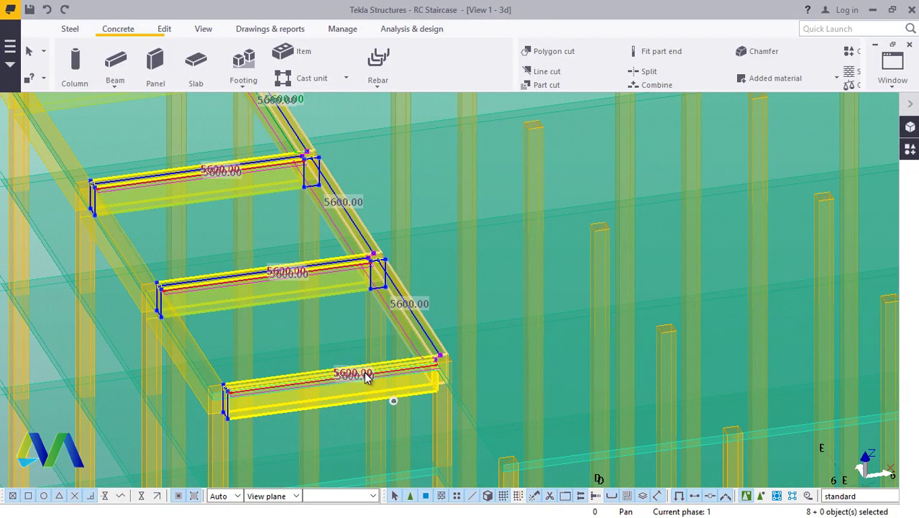
scroll(338, 344, down, 6)
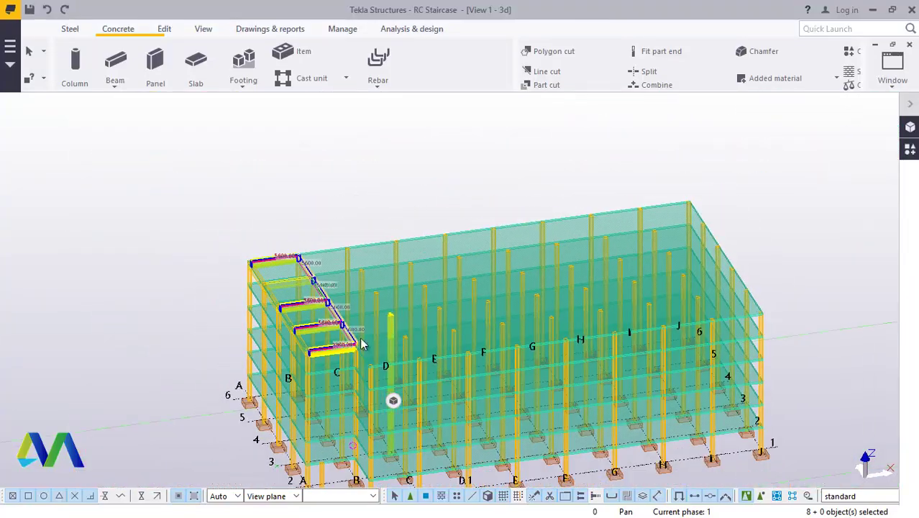
scroll(345, 341, up, 3)
Copy the selected top-storey beams one bay over, from grid point A/1 to grid point B/1, and end the copying.
right_click(77, 156)
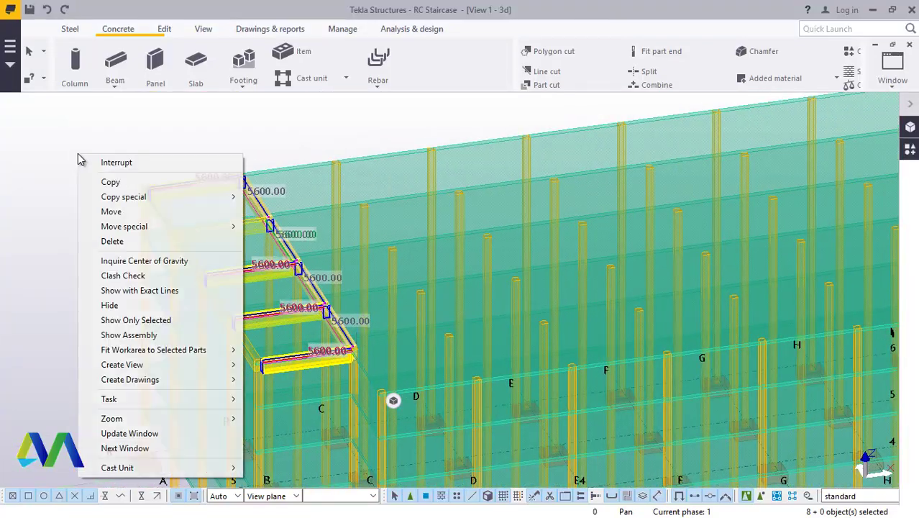
click(111, 181)
scroll(129, 147, down, 4)
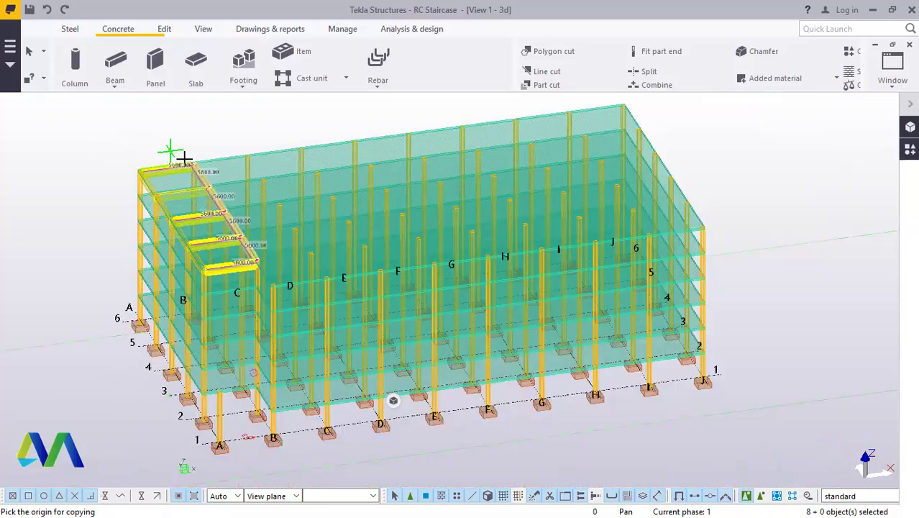
scroll(245, 432, up, 9)
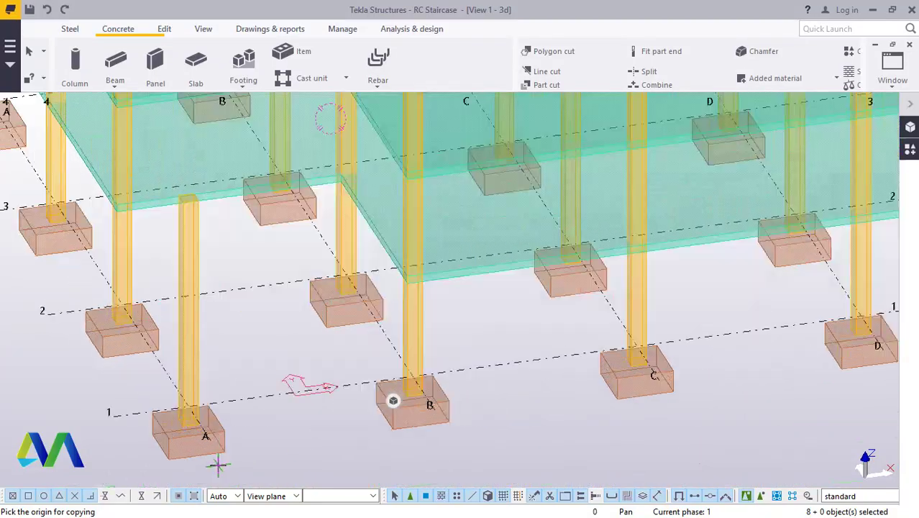
scroll(216, 463, up, 2)
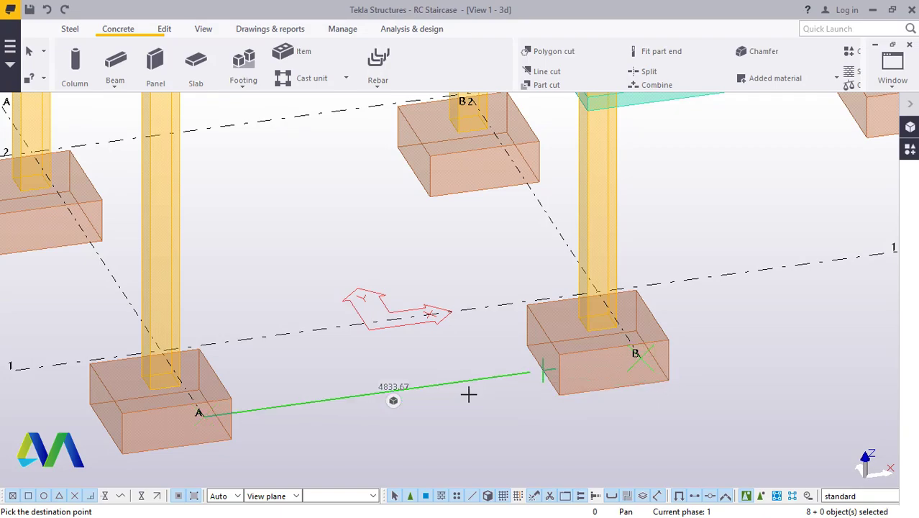
scroll(468, 394, down, 12)
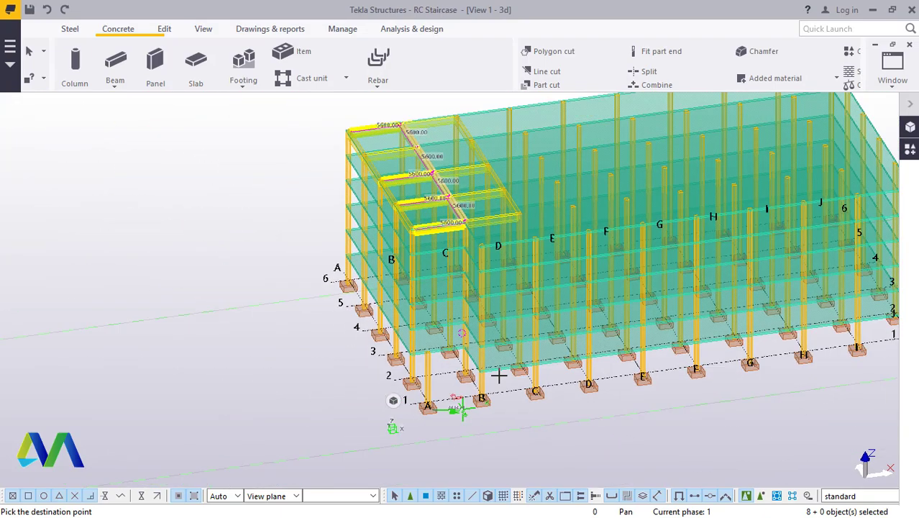
scroll(495, 154, up, 10)
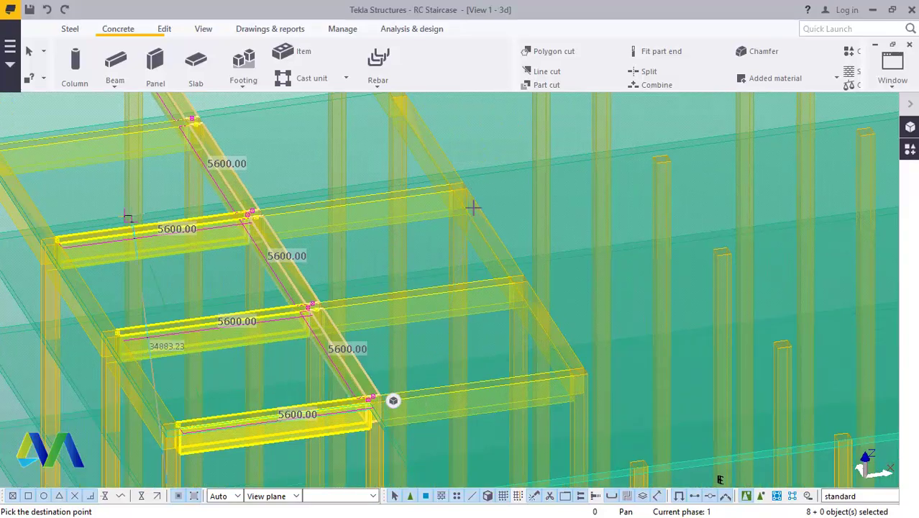
scroll(453, 300, down, 10)
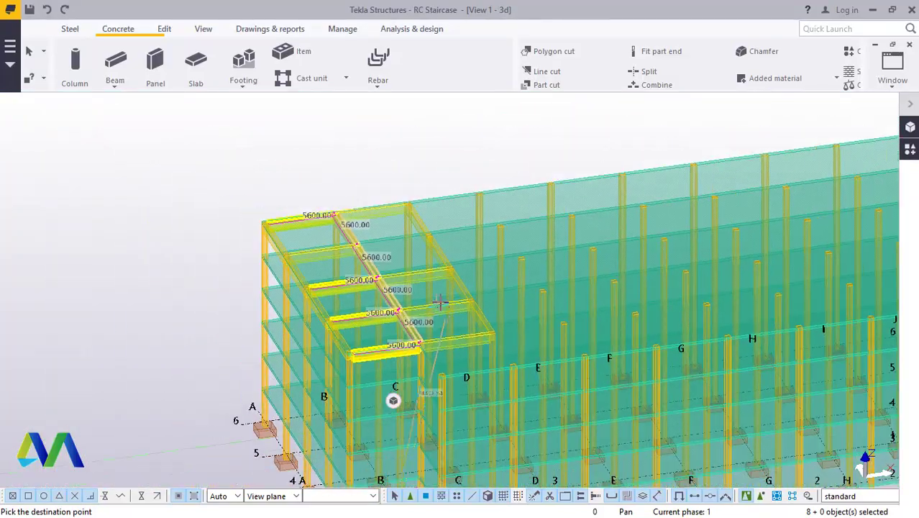
scroll(504, 288, up, 5)
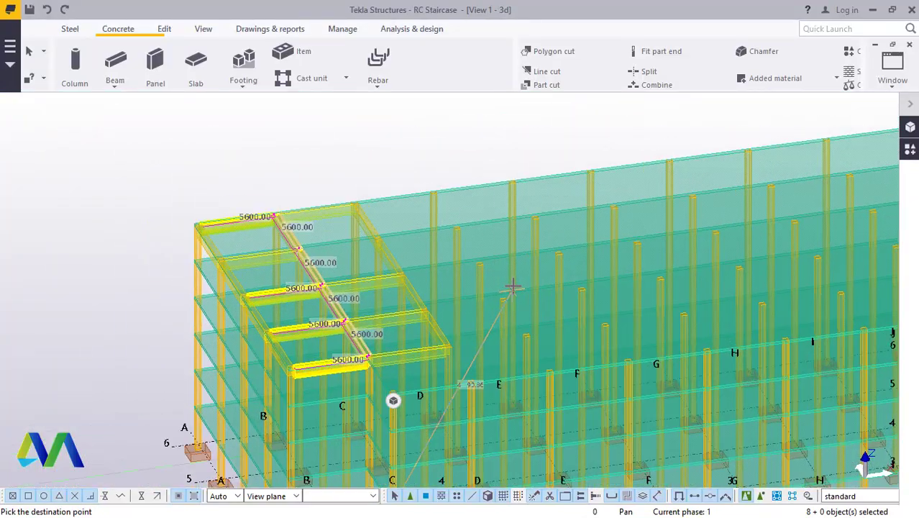
scroll(513, 286, up, 6)
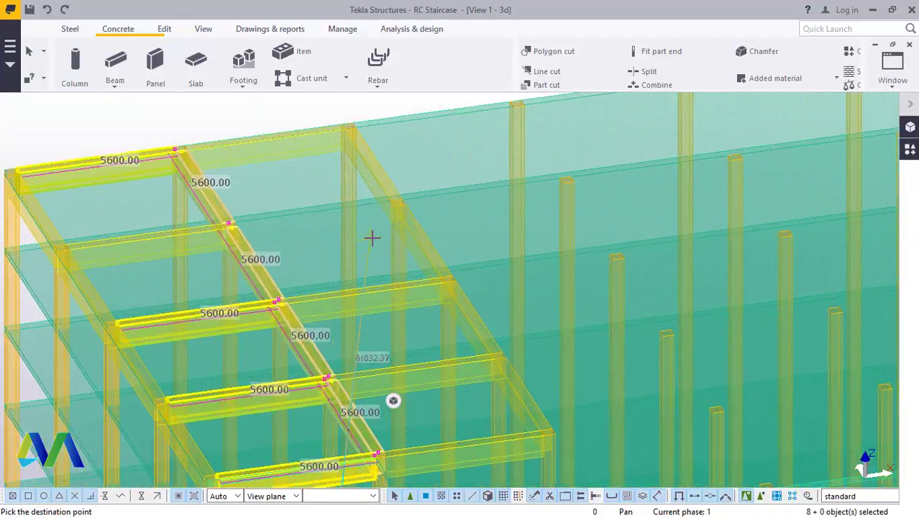
scroll(372, 237, up, 6)
right_click(388, 197)
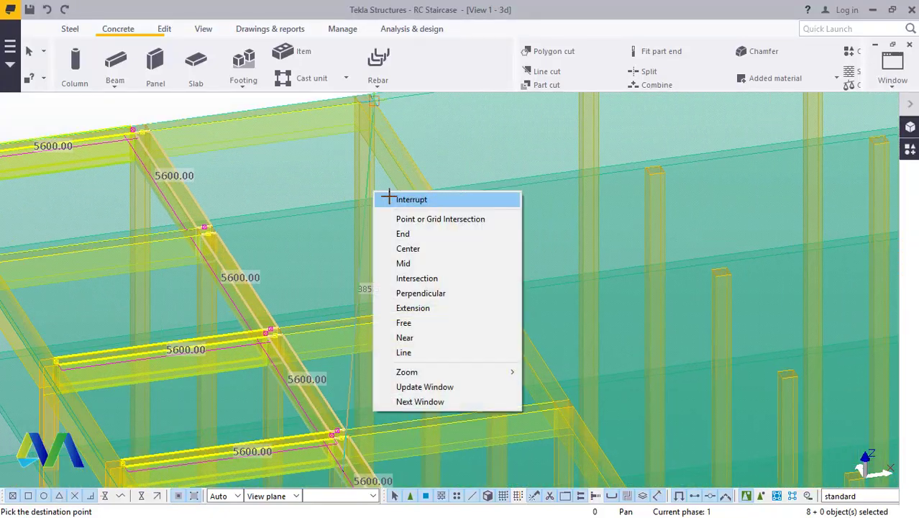
click(403, 199)
Copy the top beam on grid line 5 between A and B by 6000 into the B–C bay, and end the copying.
click(119, 248)
right_click(119, 248)
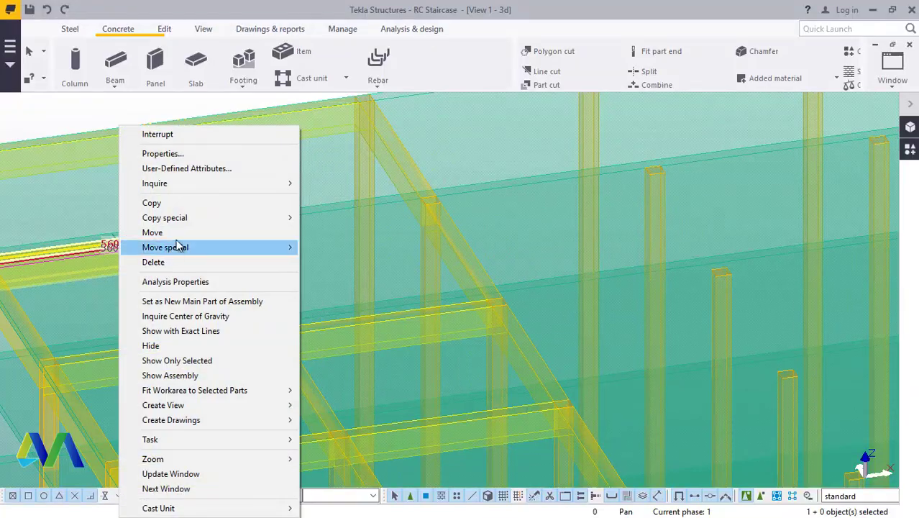
click(167, 202)
scroll(216, 217, up, 5)
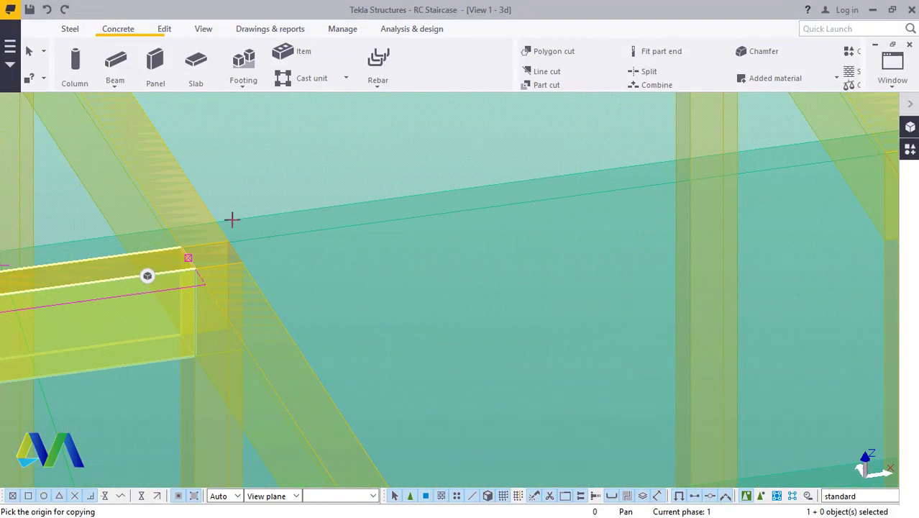
scroll(232, 220, up, 1)
scroll(232, 309, down, 6)
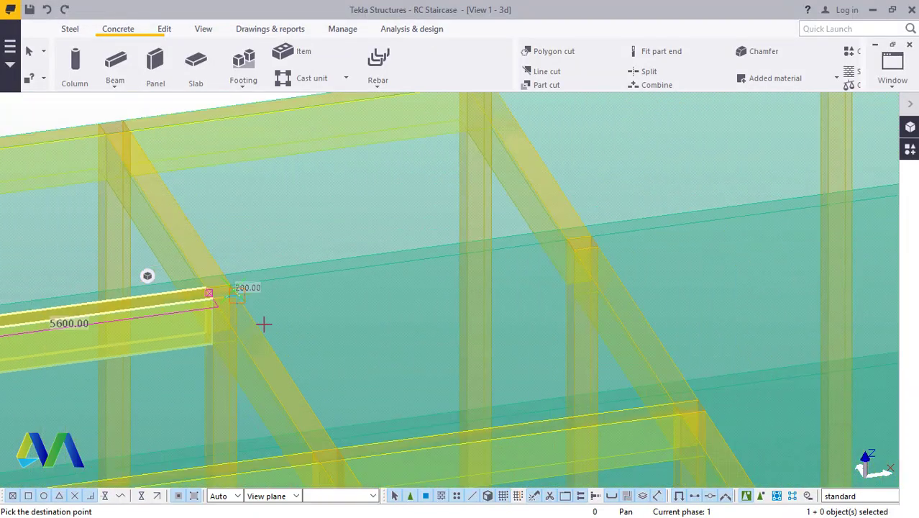
scroll(562, 271, up, 5)
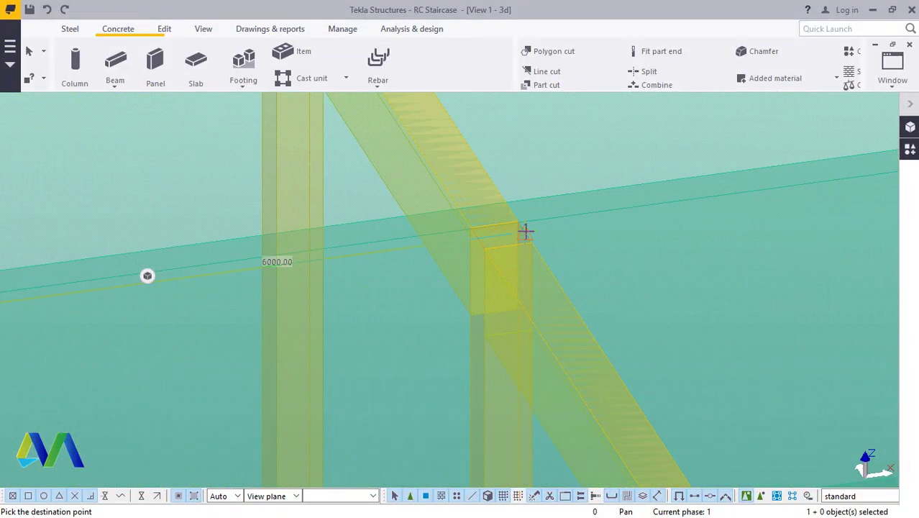
click(523, 230)
scroll(500, 247, down, 8)
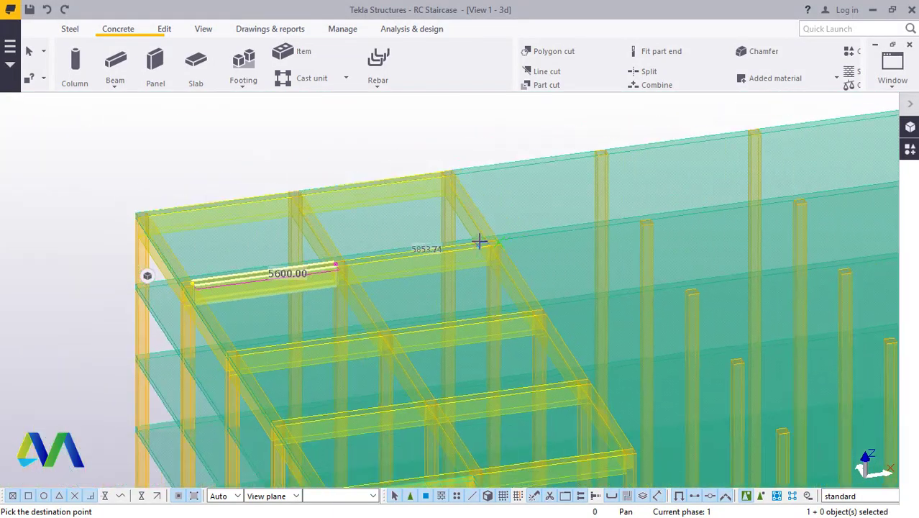
right_click(363, 144)
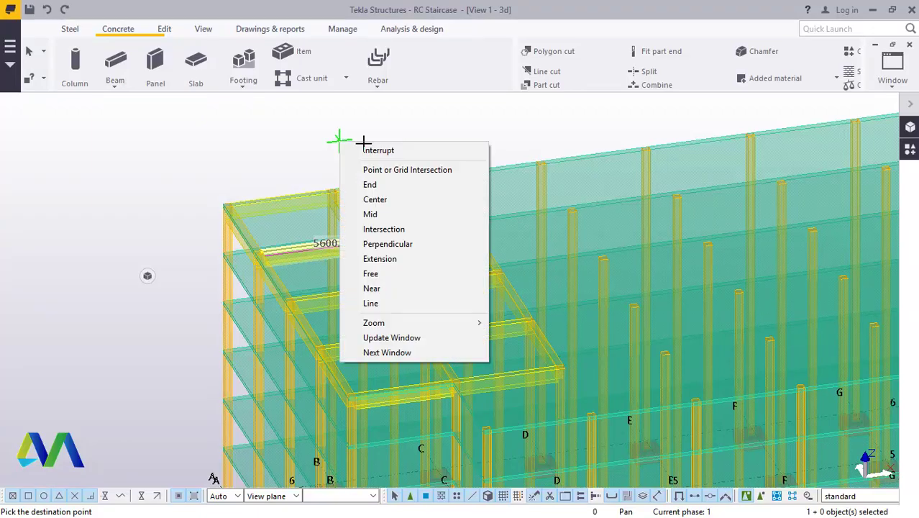
click(373, 148)
Create a 5600 long top-storey concrete beam on grid line C from column C/1 to column C/2.
scroll(415, 164, up, 1)
scroll(414, 164, up, 8)
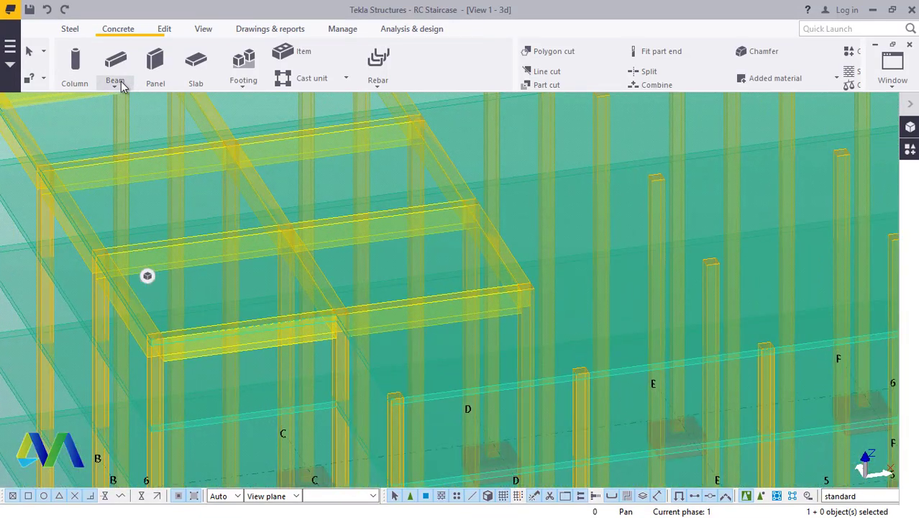
click(121, 85)
click(134, 103)
scroll(568, 374, up, 3)
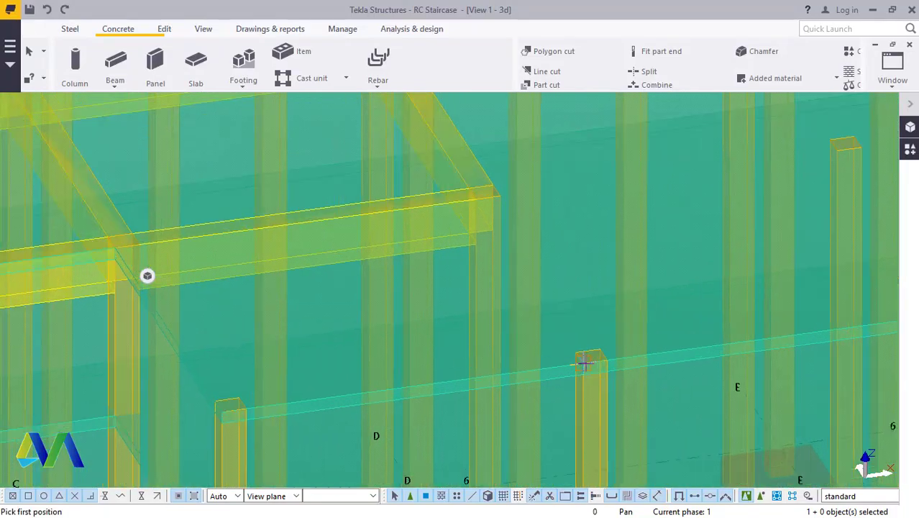
scroll(584, 363, up, 3)
click(588, 342)
scroll(586, 360, down, 3)
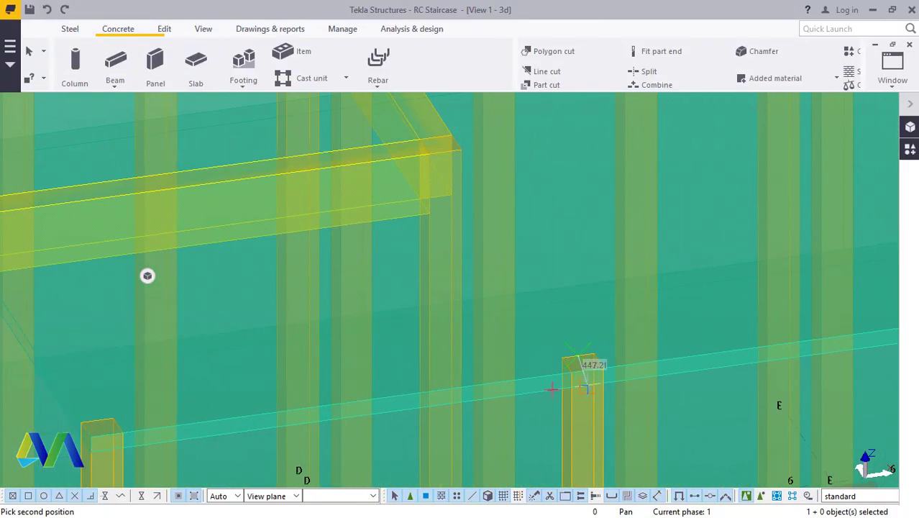
scroll(474, 190, up, 3)
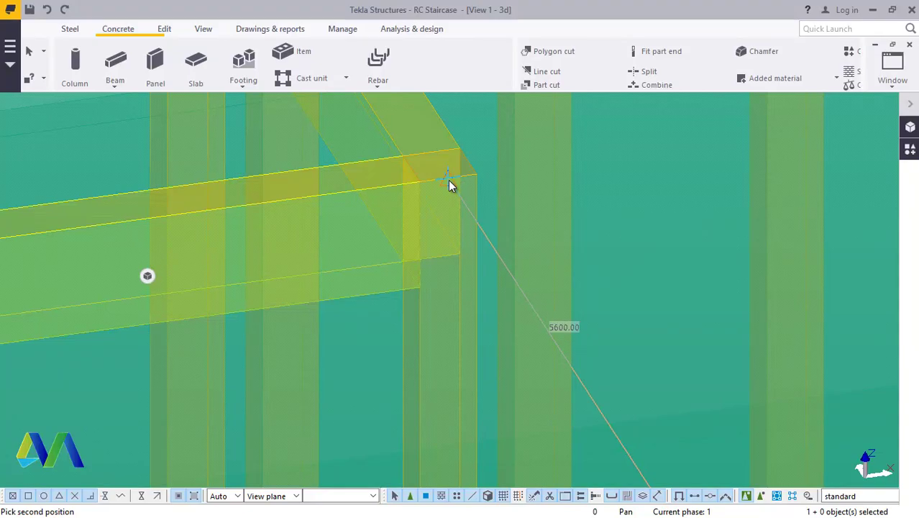
click(449, 185)
scroll(478, 225, down, 5)
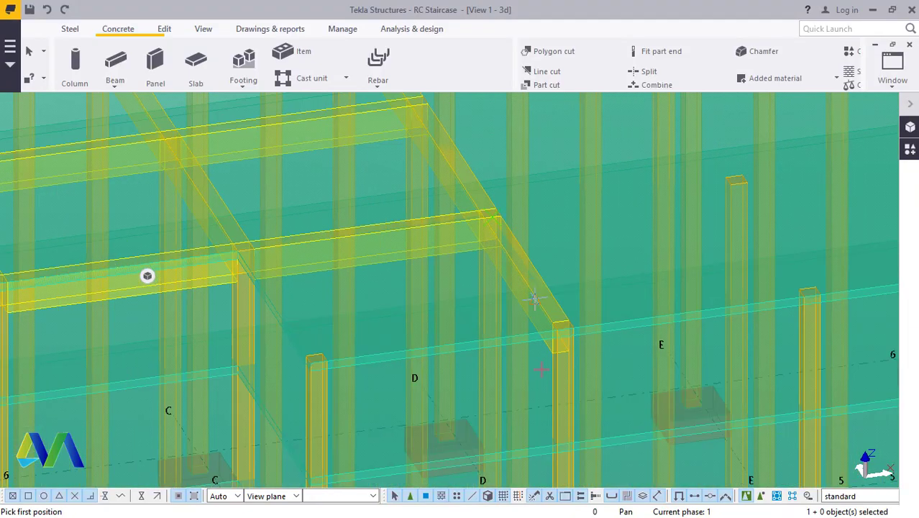
Add a 5600 long top-storey concrete beam on grid line 1 from column C/1 to column B/1.
scroll(558, 336, up, 5)
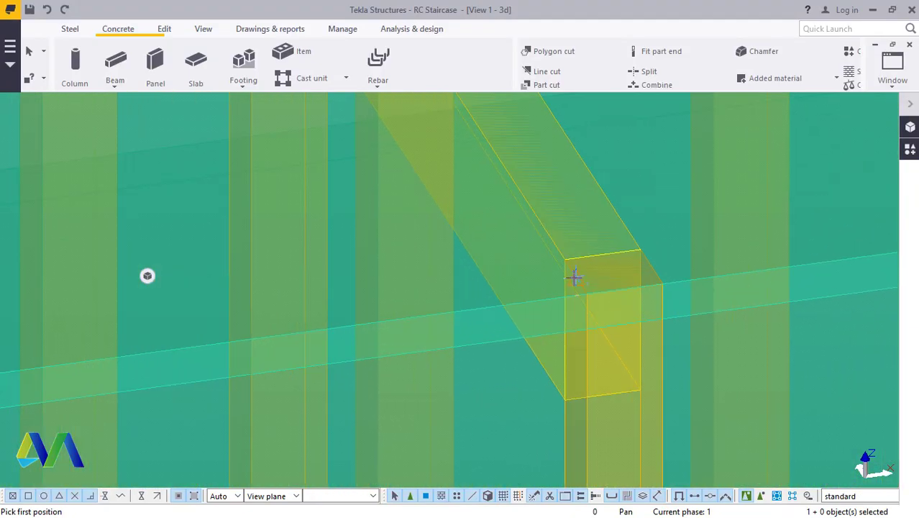
click(573, 277)
scroll(582, 294, down, 5)
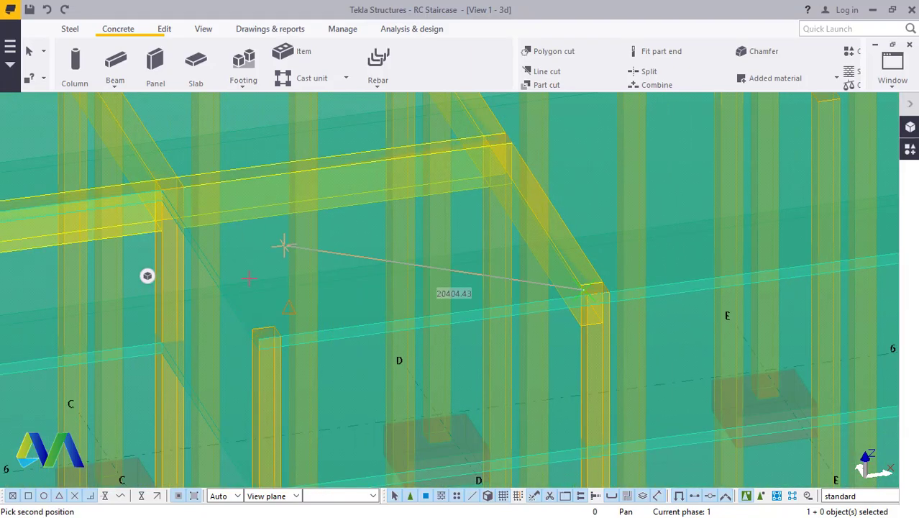
scroll(287, 345, up, 3)
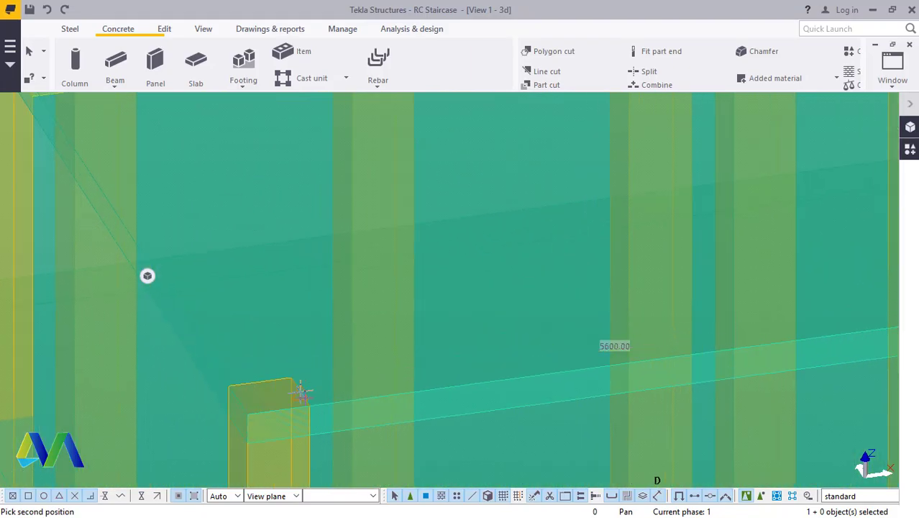
click(302, 394)
scroll(303, 355, down, 1)
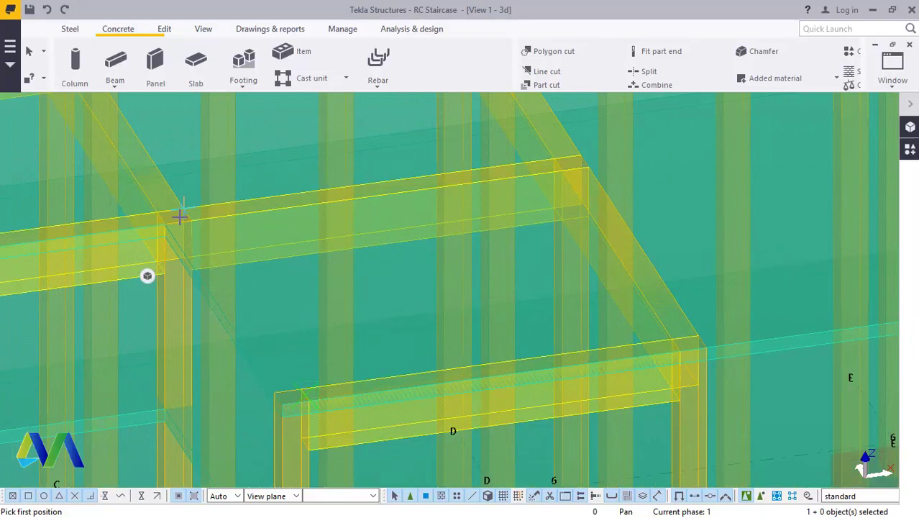
Add a top-storey concrete beam on grid line B from column B/2 to column B/1, and end the beam creation.
click(178, 219)
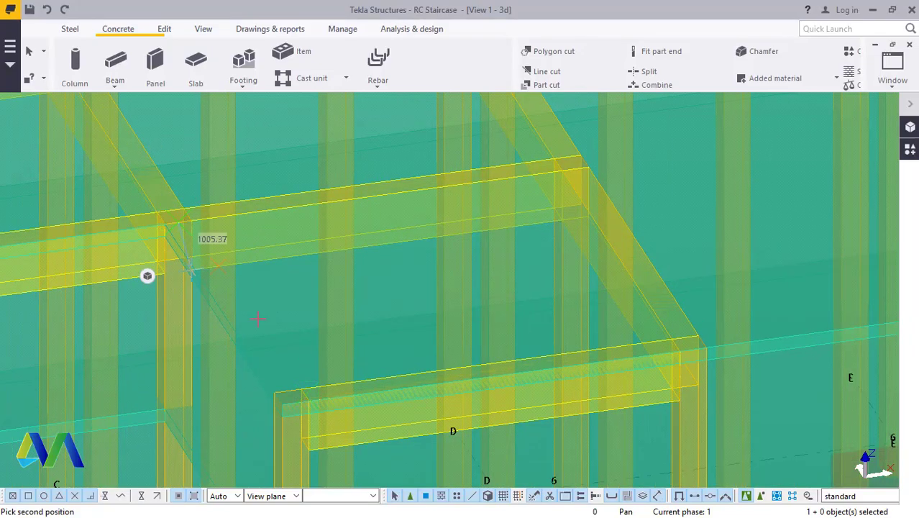
click(286, 389)
scroll(298, 314, down, 5)
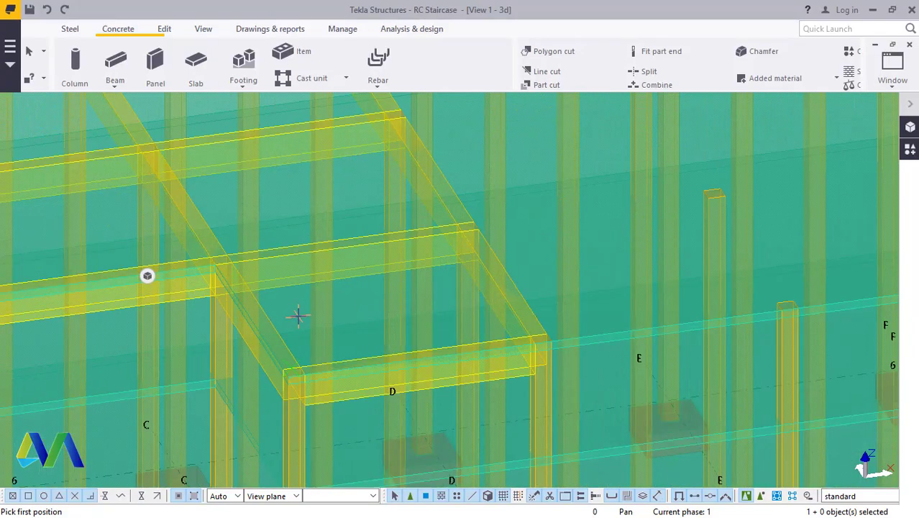
scroll(382, 327, down, 5)
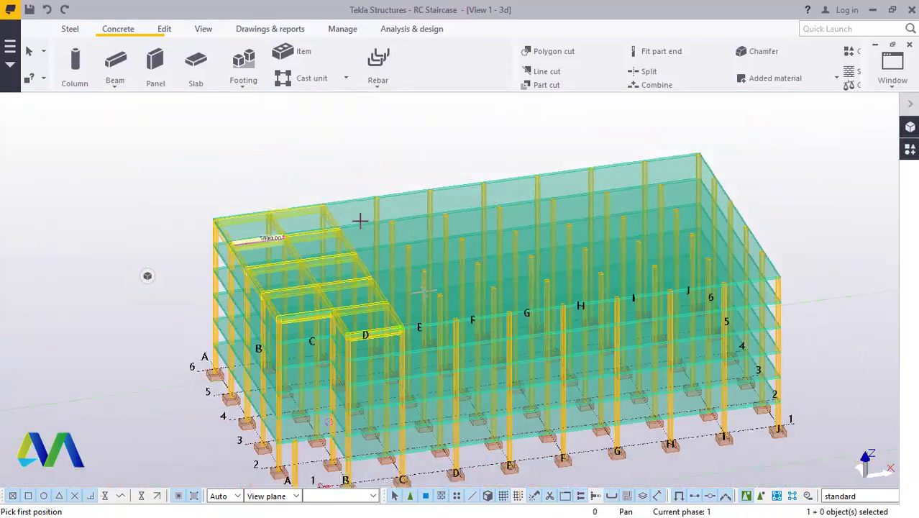
right_click(207, 146)
click(252, 155)
Copy the top-storey beams between grid lines B and C, plus those along grid line C, from C/1 to D/1, deleting duplicates.
scroll(374, 229, up, 6)
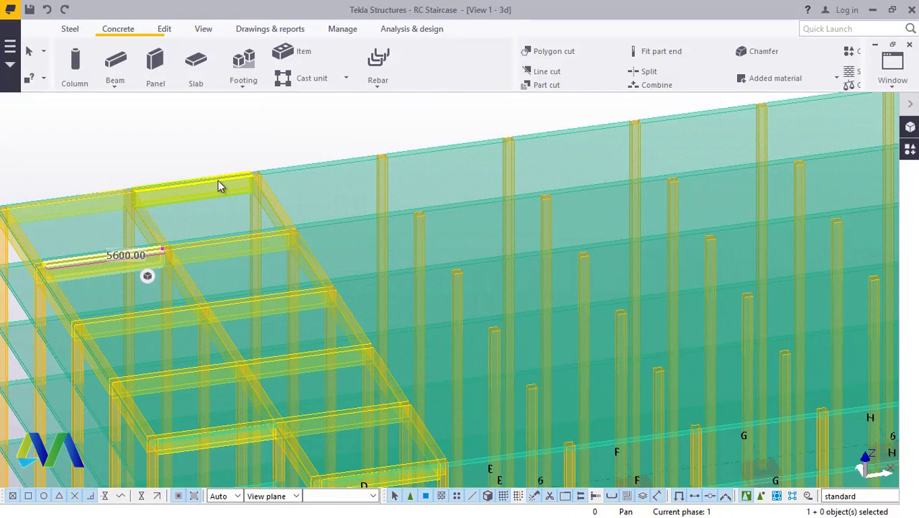
ctrl+click(253, 236)
ctrl+click(277, 234)
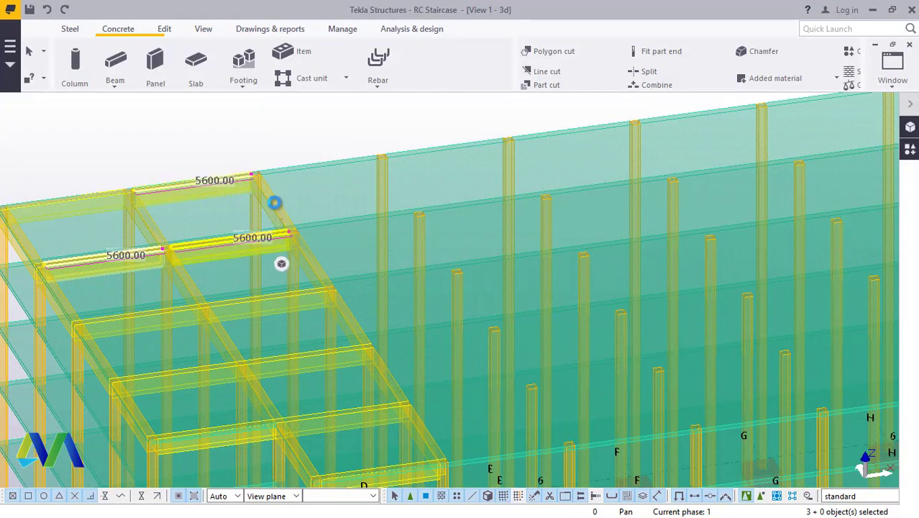
ctrl+click(321, 272)
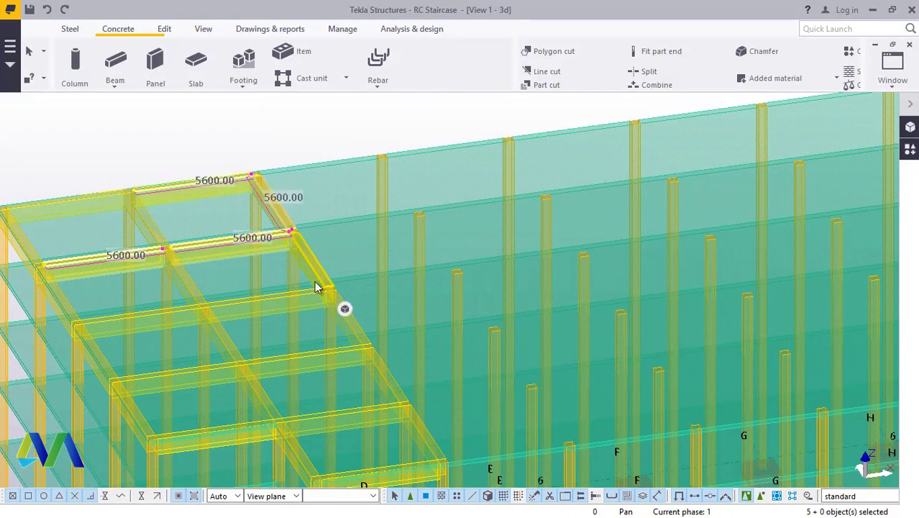
ctrl+click(289, 303)
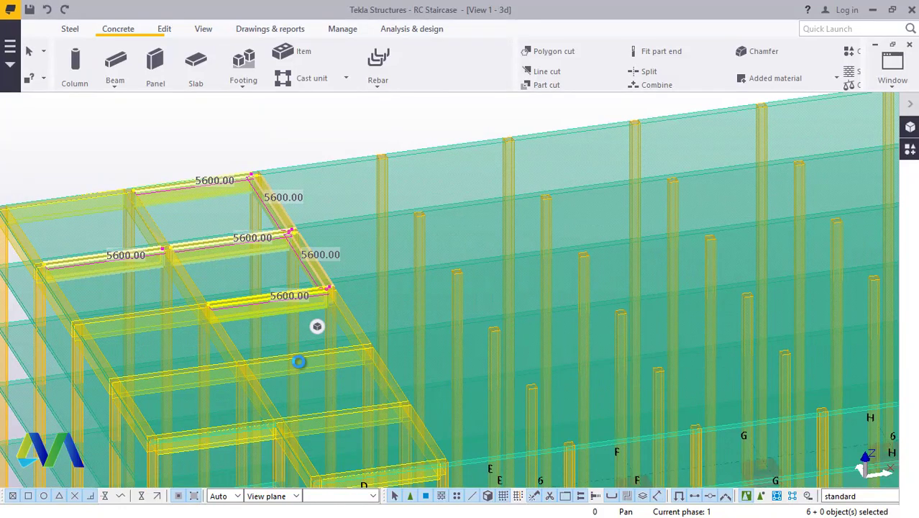
ctrl+click(299, 362)
ctrl+click(352, 324)
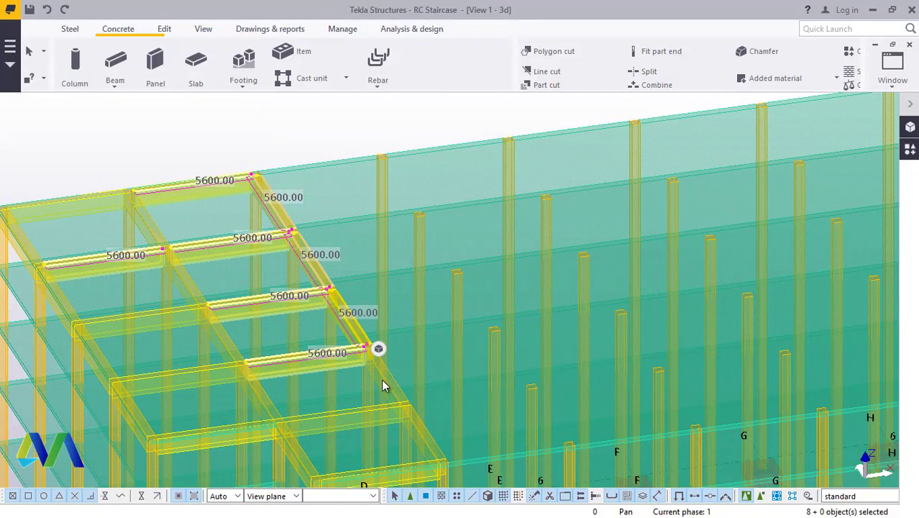
ctrl+click(386, 392)
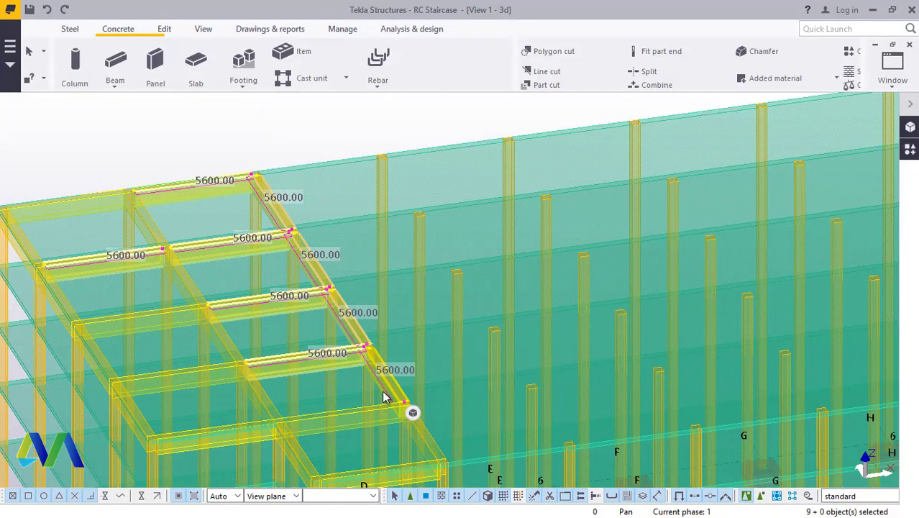
ctrl+click(348, 421)
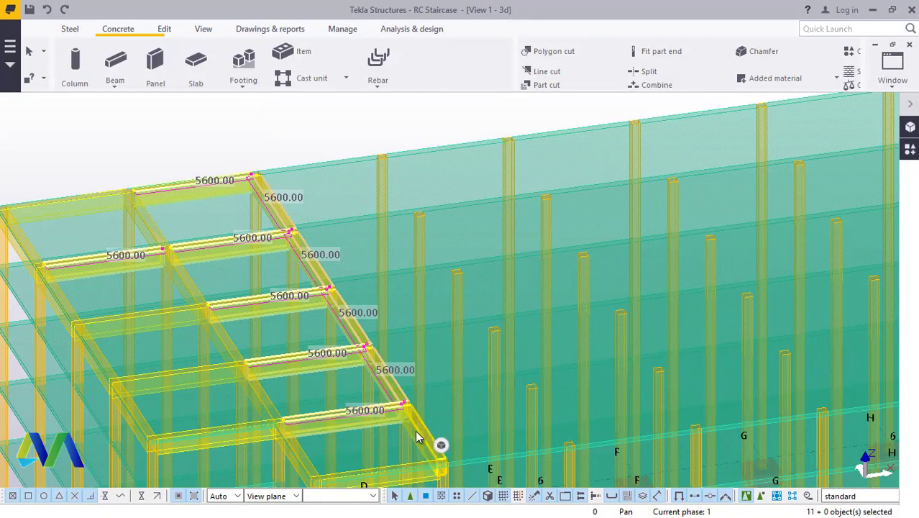
ctrl+click(406, 474)
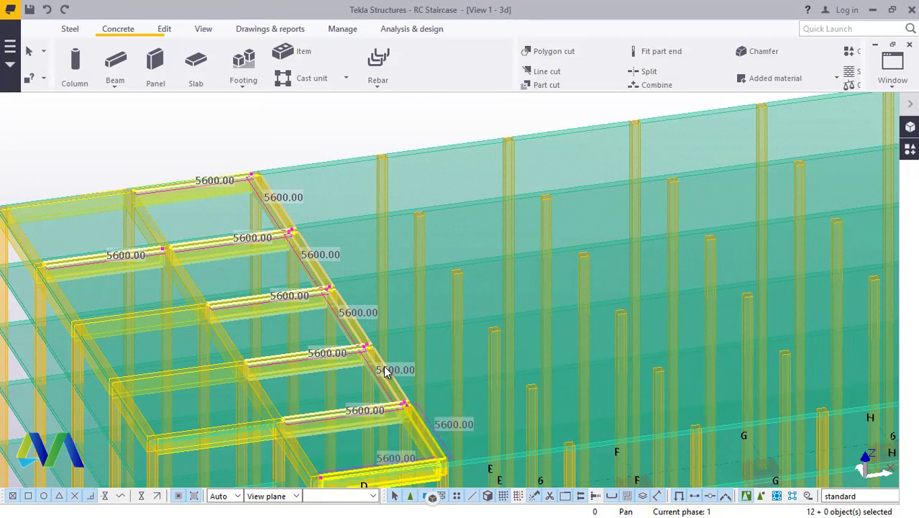
scroll(409, 471, down, 5)
right_click(133, 134)
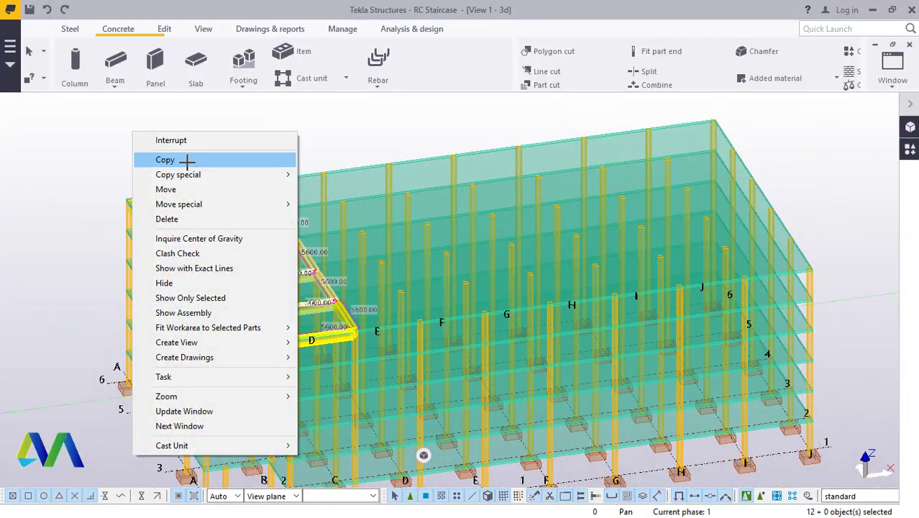
click(182, 160)
scroll(153, 139, down, 3)
scroll(316, 378, up, 8)
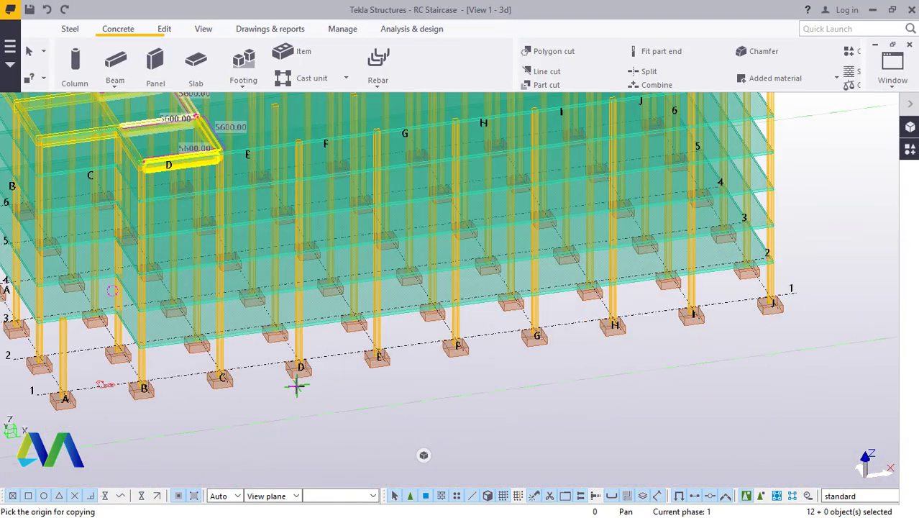
scroll(209, 392, up, 2)
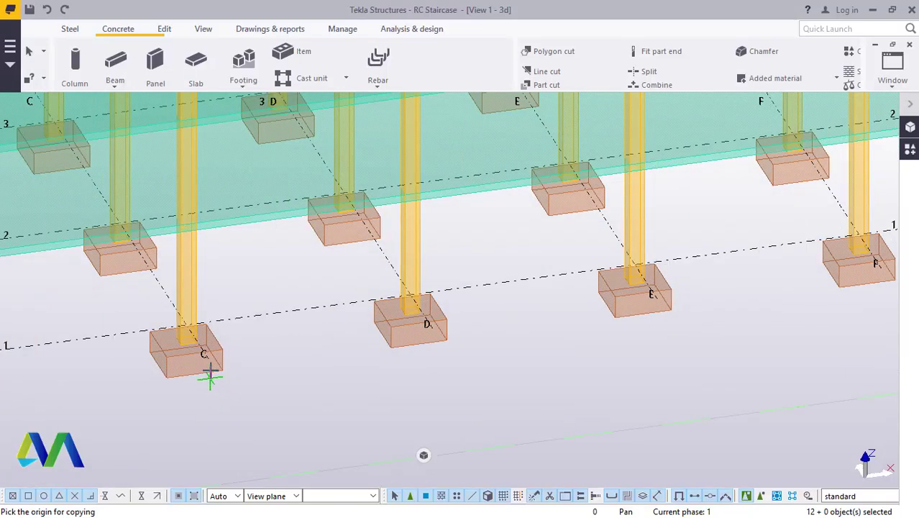
click(208, 358)
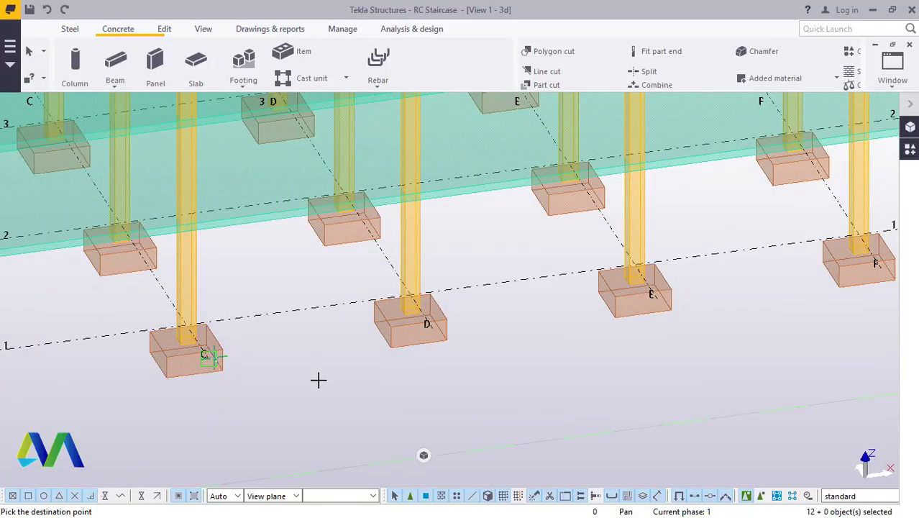
click(447, 342)
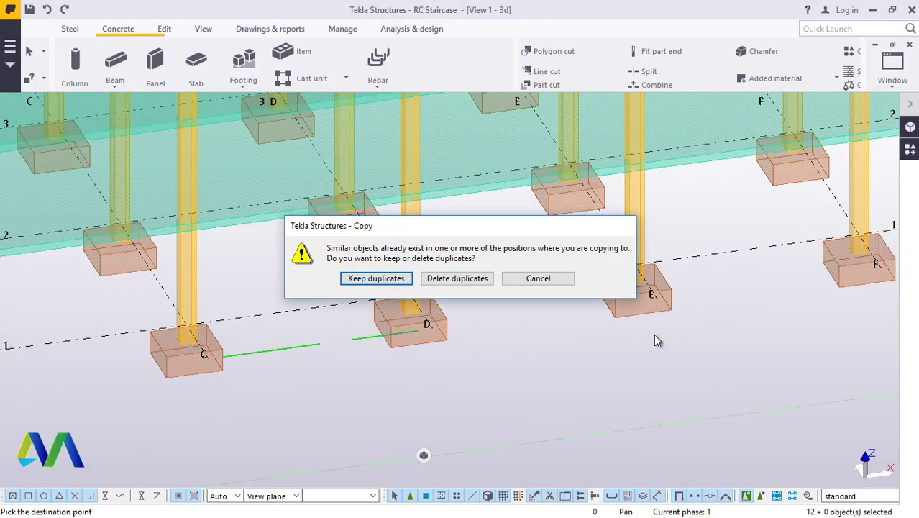
click(455, 278)
Place further copies of the selected beams at grid points E/1 and F/1, deleting the duplicates each time.
scroll(514, 415, down, 2)
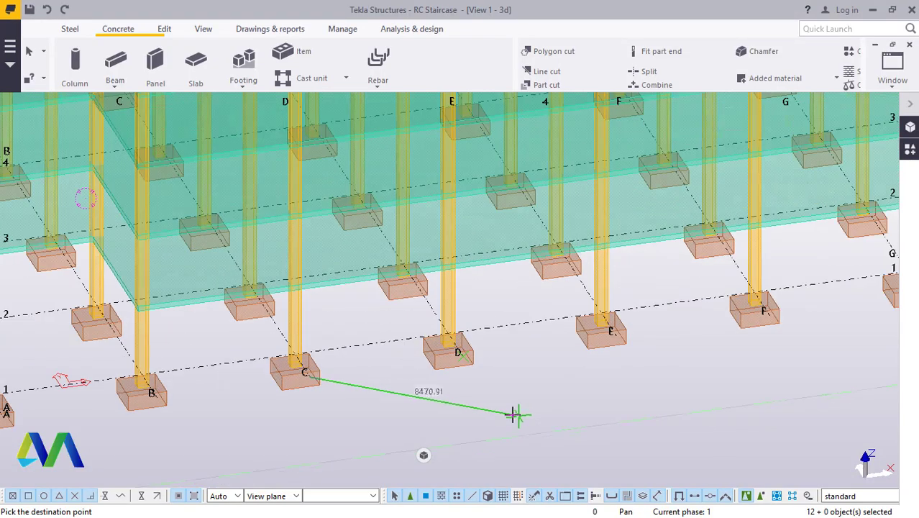
scroll(515, 415, down, 5)
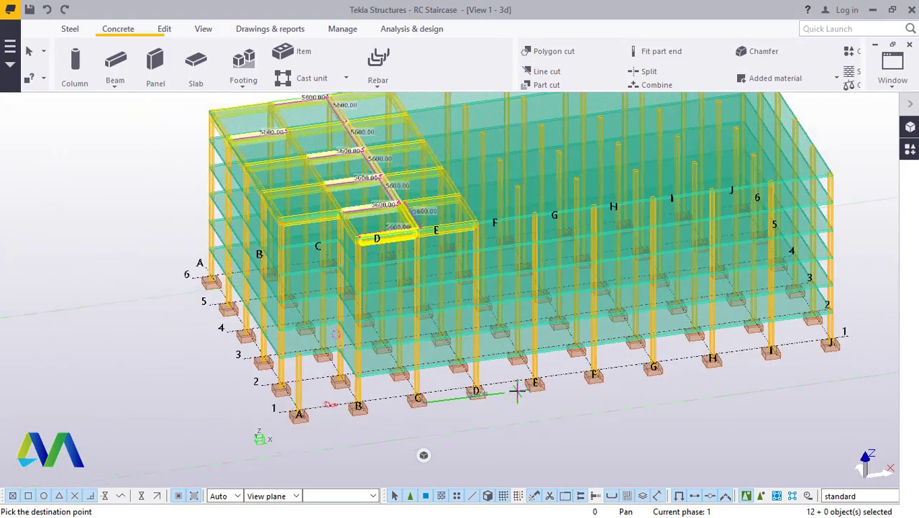
scroll(535, 409, up, 1)
scroll(543, 387, up, 3)
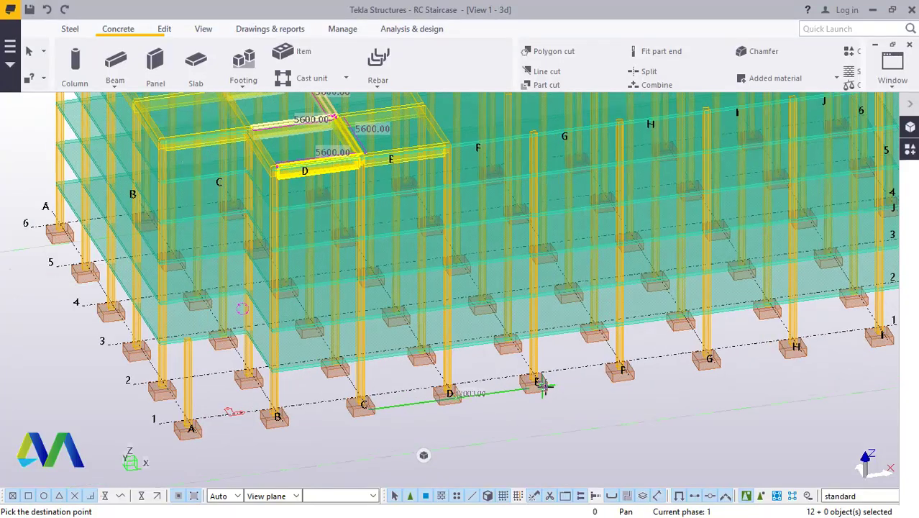
scroll(543, 387, up, 3)
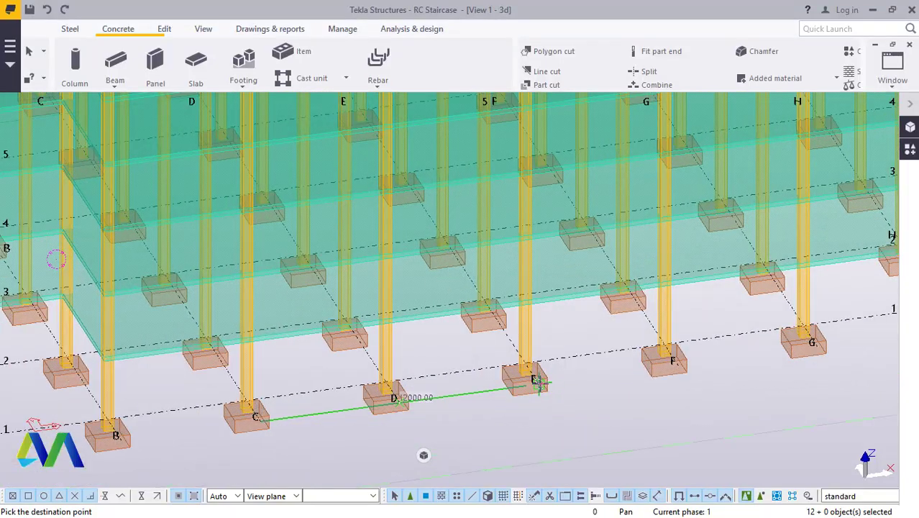
click(541, 385)
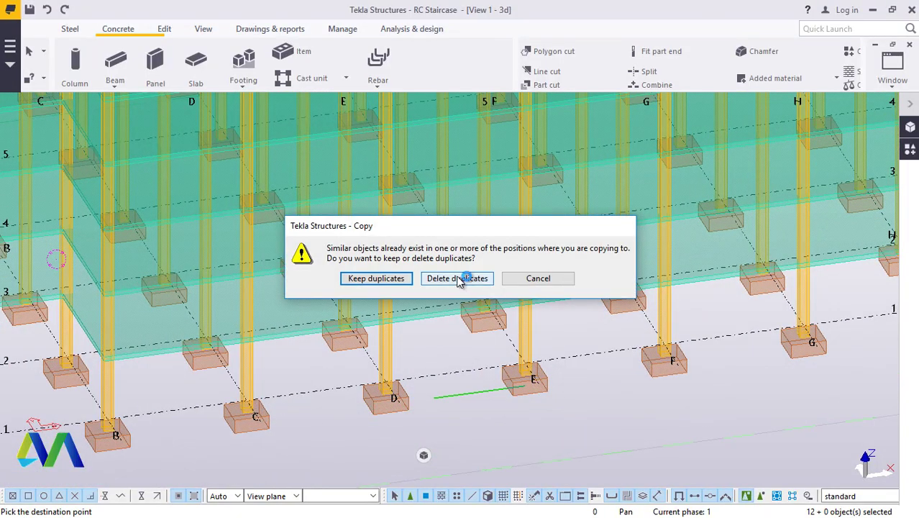
click(458, 279)
scroll(496, 434, down, 6)
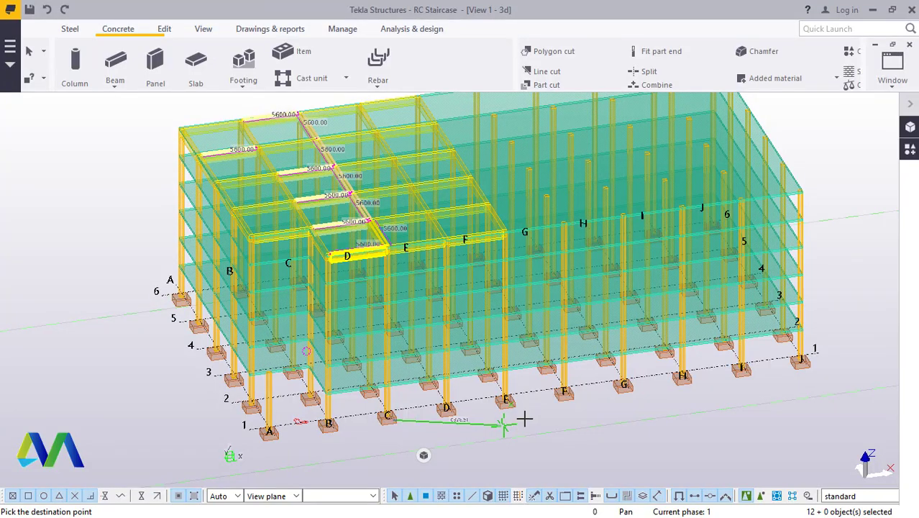
scroll(570, 396, up, 5)
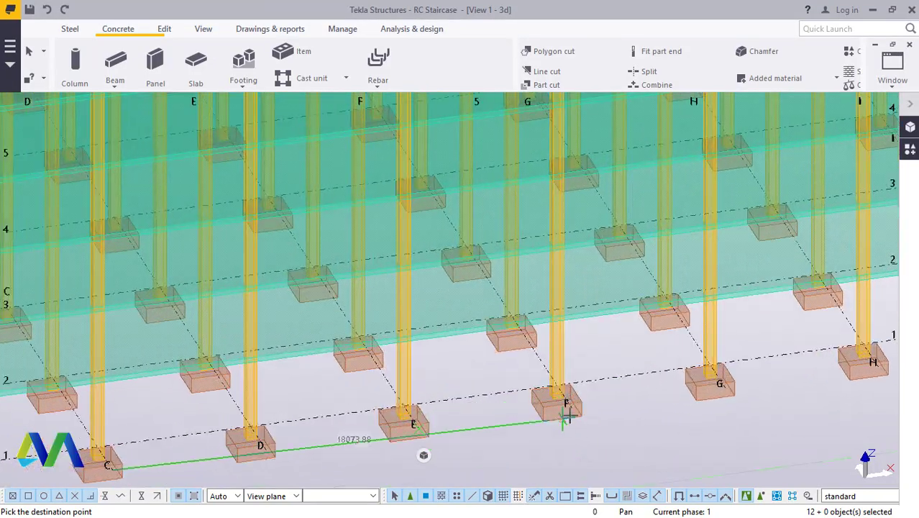
click(571, 406)
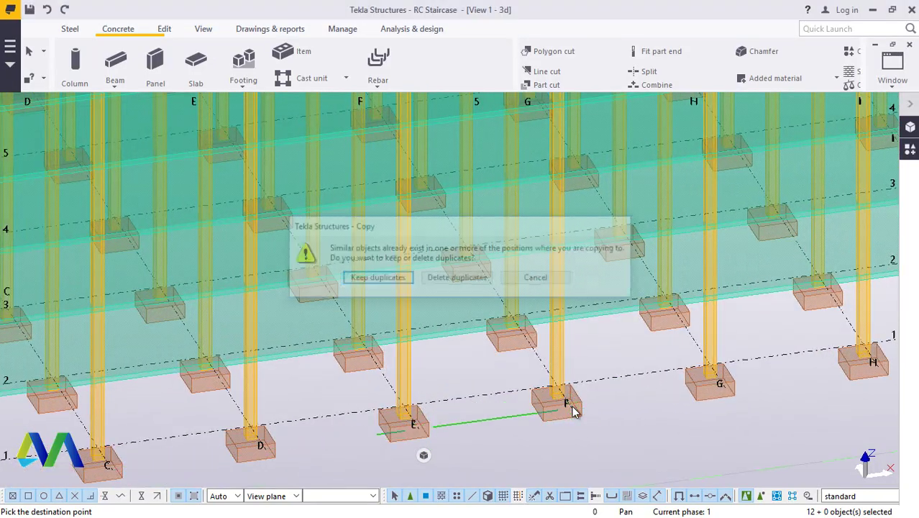
click(437, 282)
Continue copying the selected beams to grid points G/1 and H/1, deleting the duplicates each time.
scroll(474, 379, down, 6)
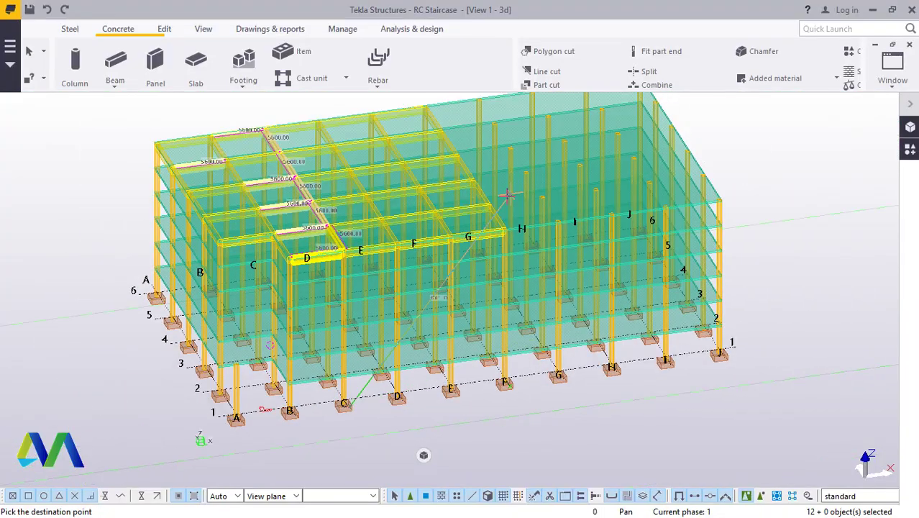
scroll(517, 216, up, 3)
scroll(608, 444, up, 8)
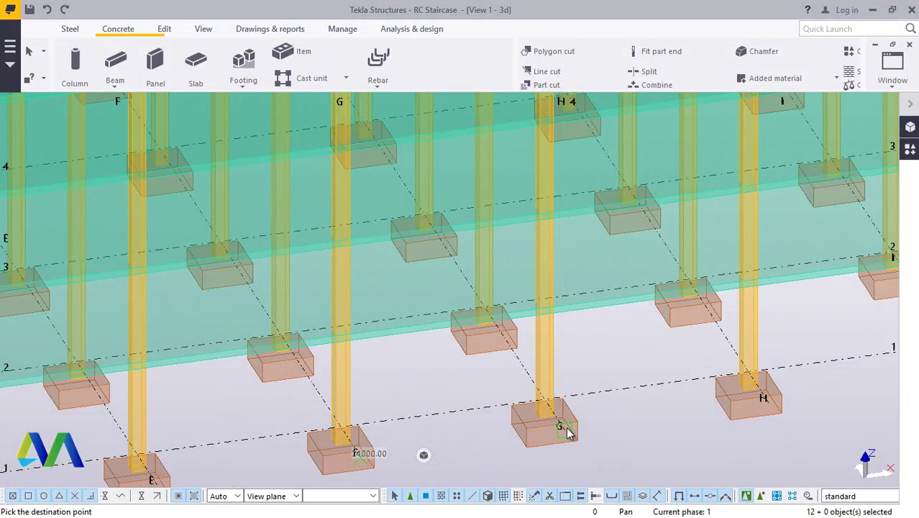
click(562, 431)
click(452, 279)
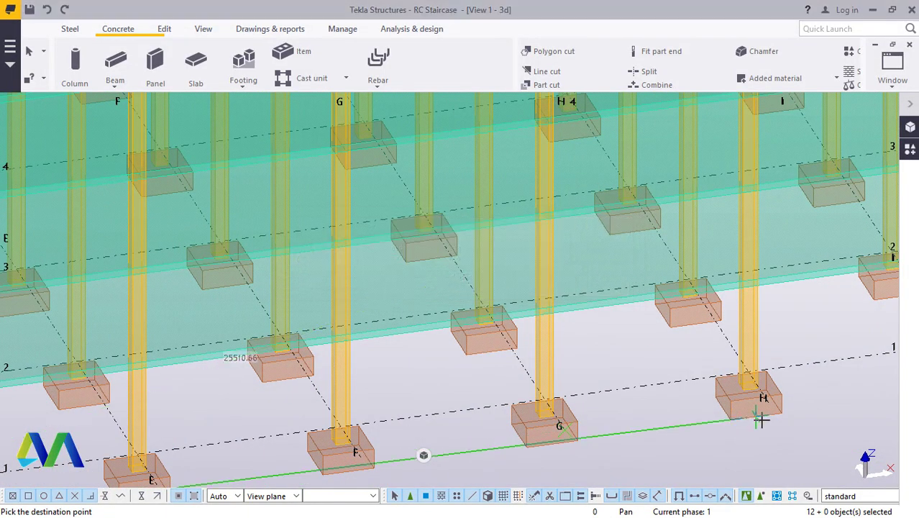
scroll(762, 414, up, 5)
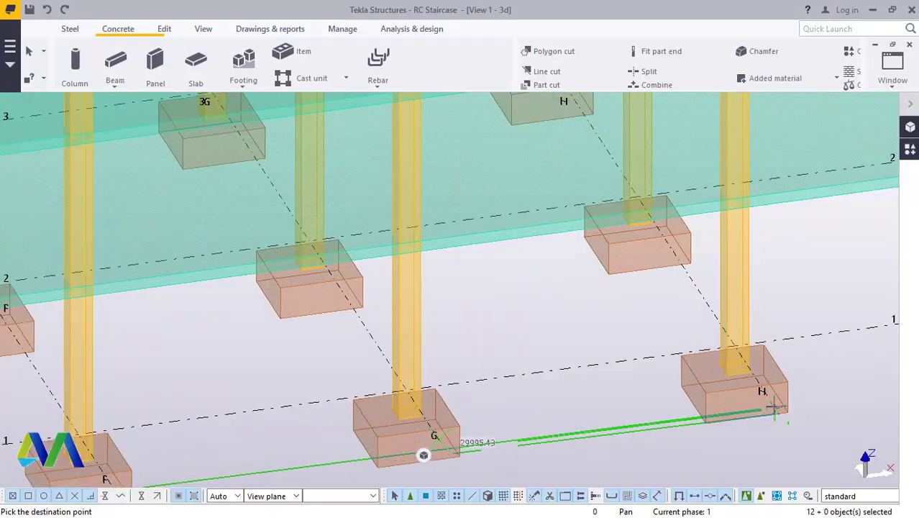
click(730, 392)
click(439, 278)
Copy the selected beams to grid points I/1 and J/1 as well, deleting the duplicates, and end the copying.
scroll(404, 324, down, 10)
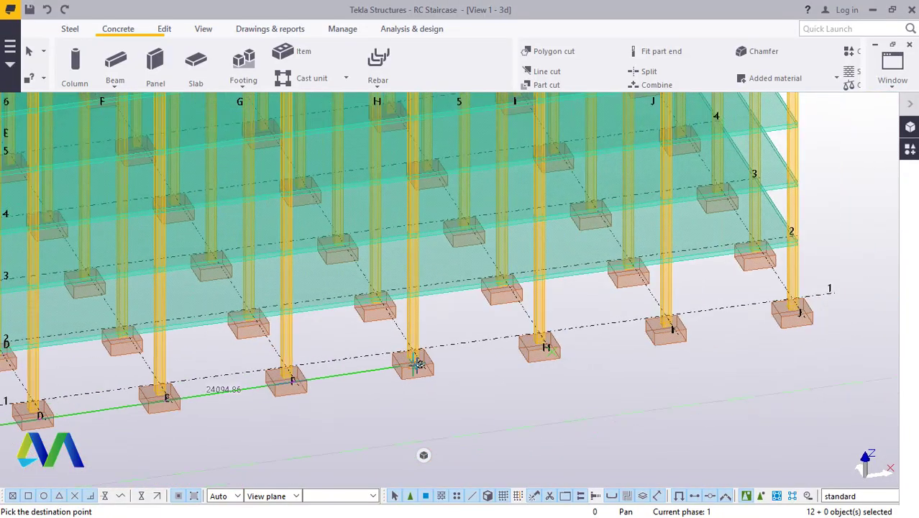
scroll(563, 419, up, 8)
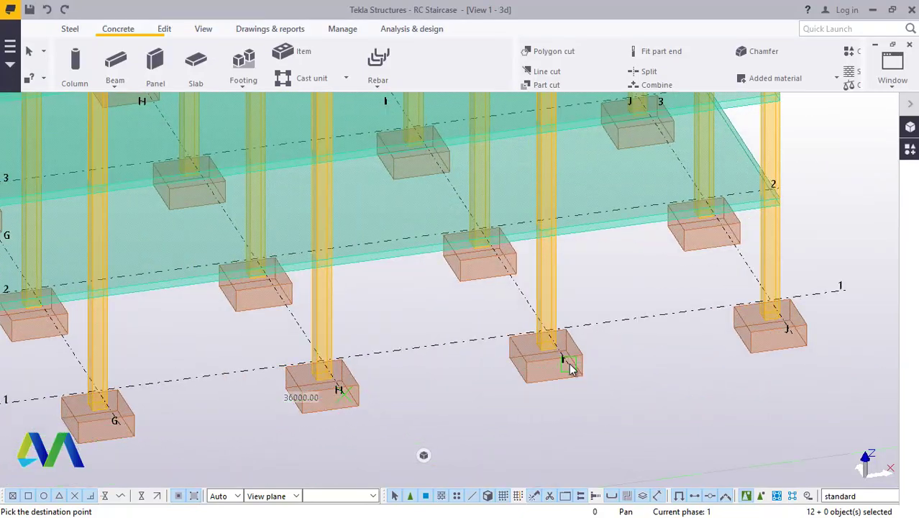
click(565, 361)
click(458, 279)
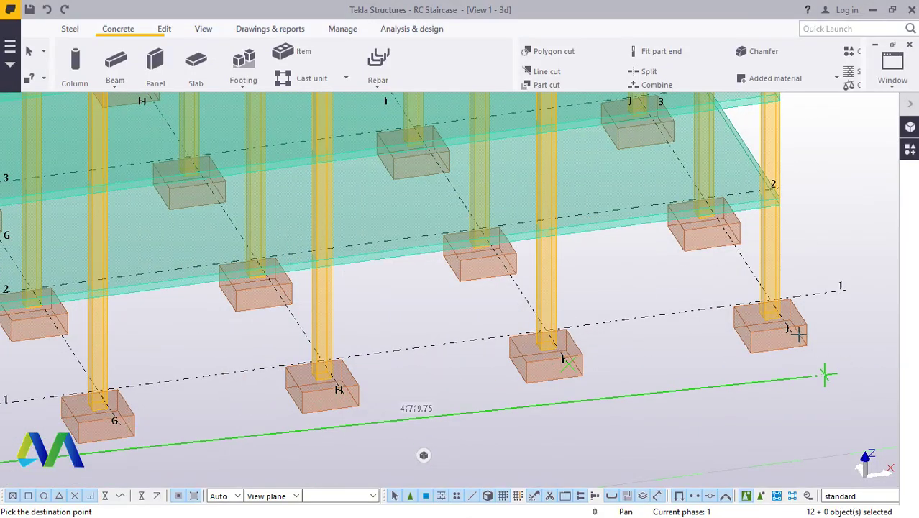
scroll(804, 353, up, 5)
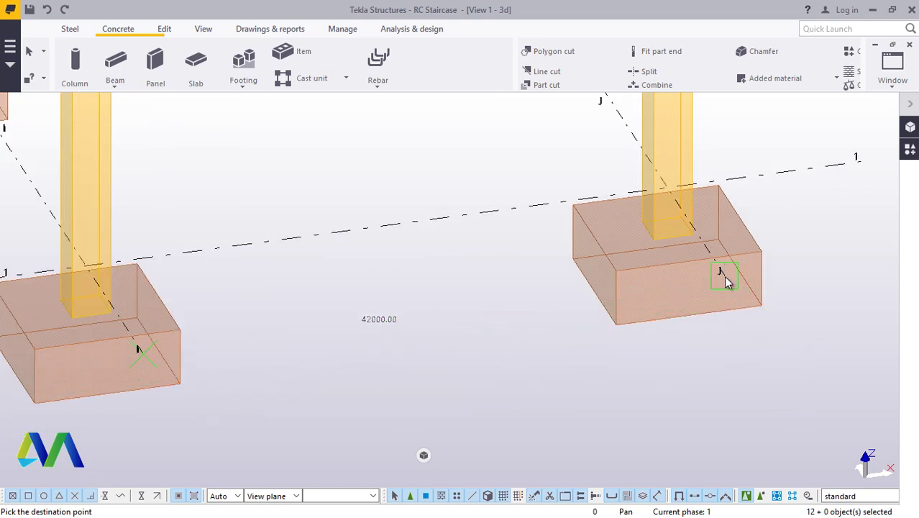
click(723, 276)
click(456, 278)
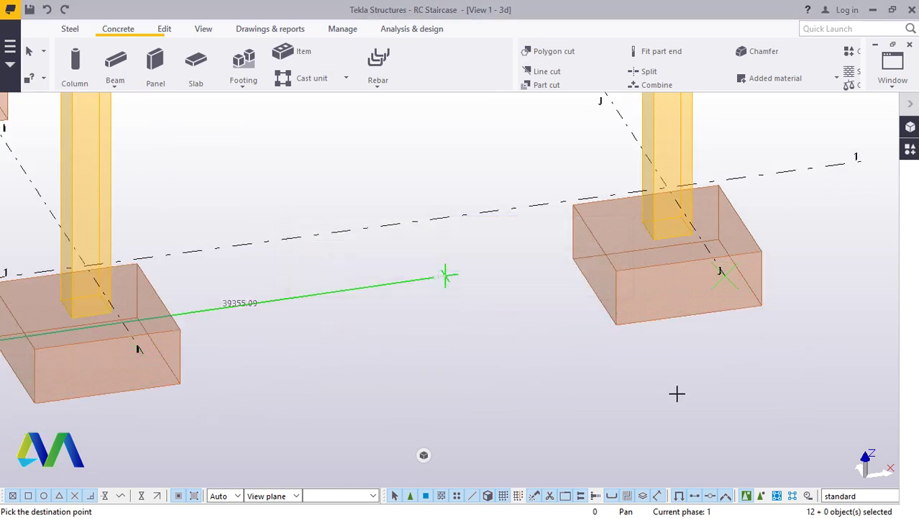
scroll(677, 393, down, 10)
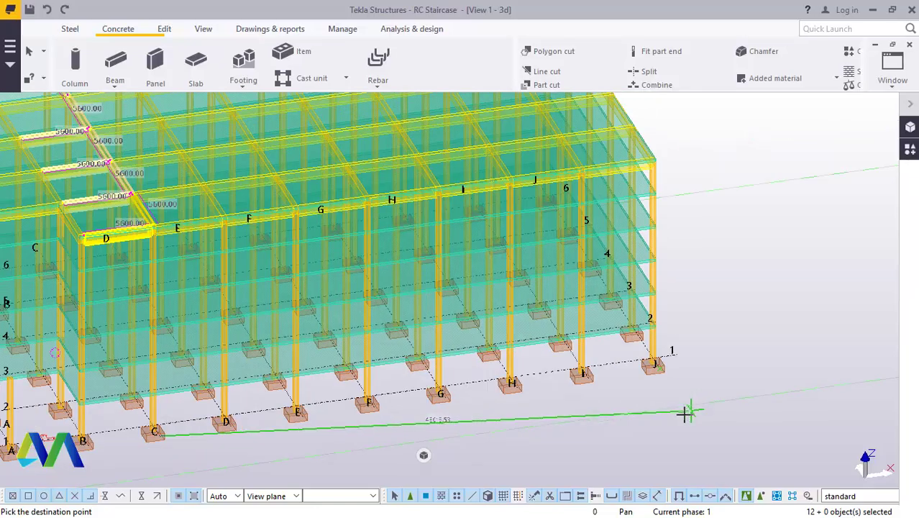
scroll(684, 412, down, 3)
right_click(735, 188)
click(767, 200)
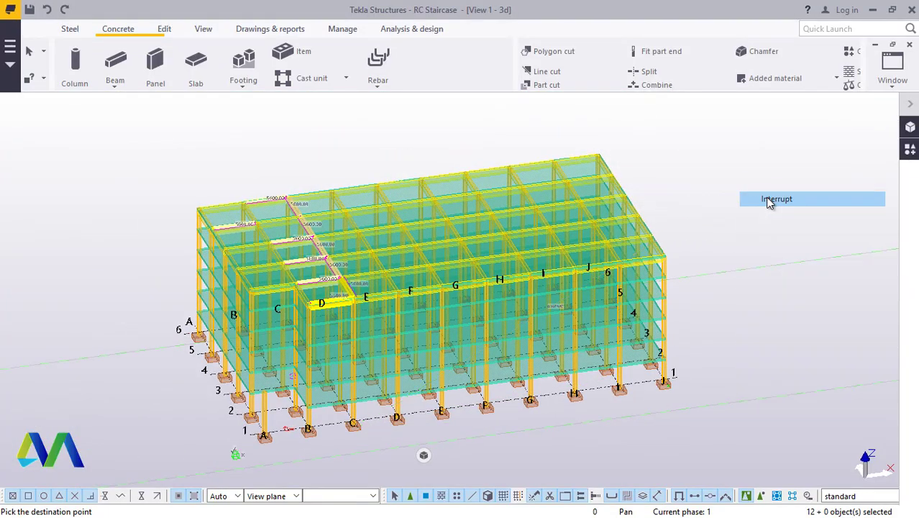
click(746, 217)
scroll(548, 156, up, 3)
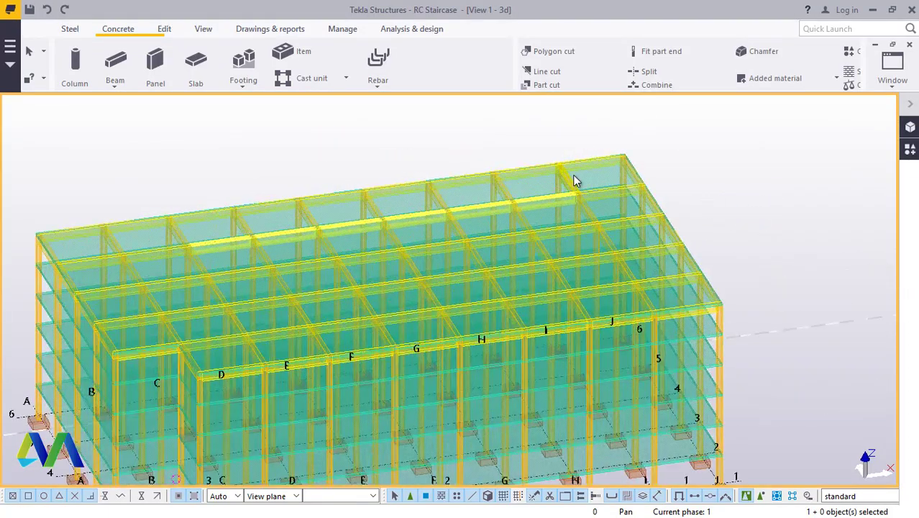
scroll(512, 217, up, 1)
scroll(585, 206, up, 4)
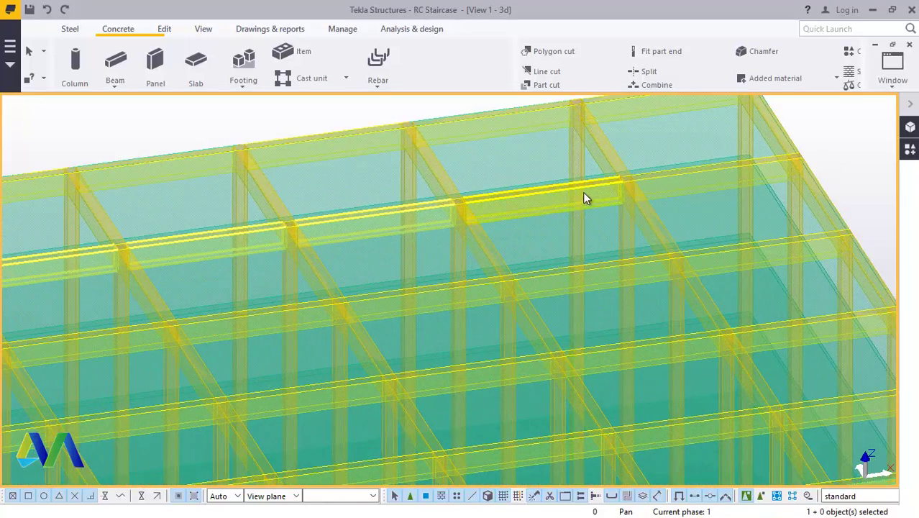
scroll(564, 229, down, 2)
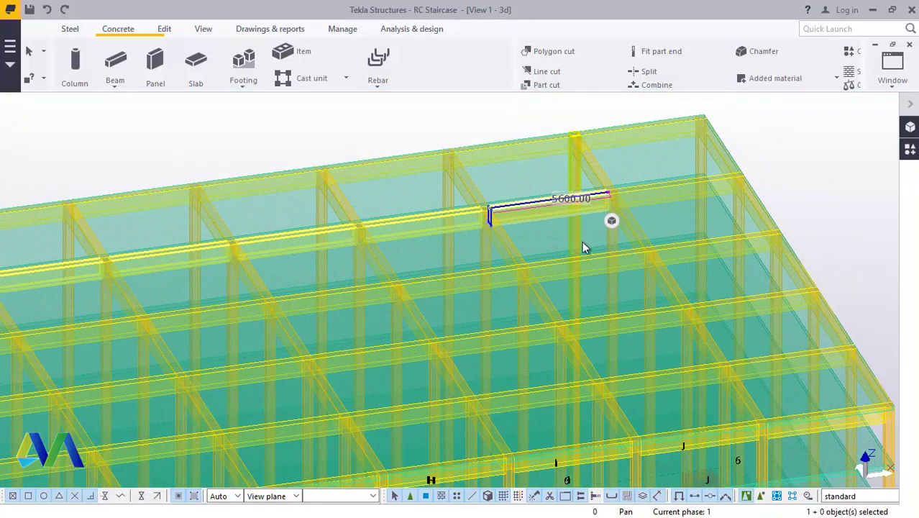
scroll(583, 246, down, 4)
shift+click(606, 171)
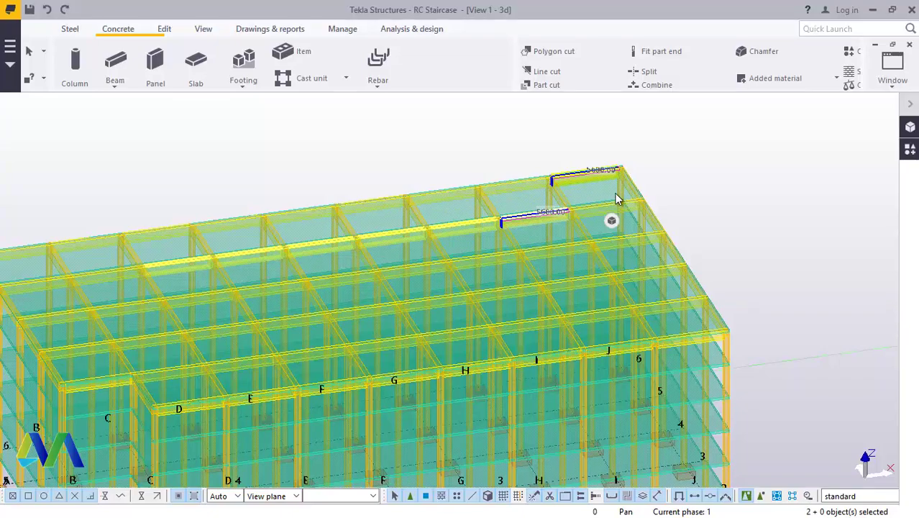
shift+click(660, 244)
scroll(669, 237, up, 3)
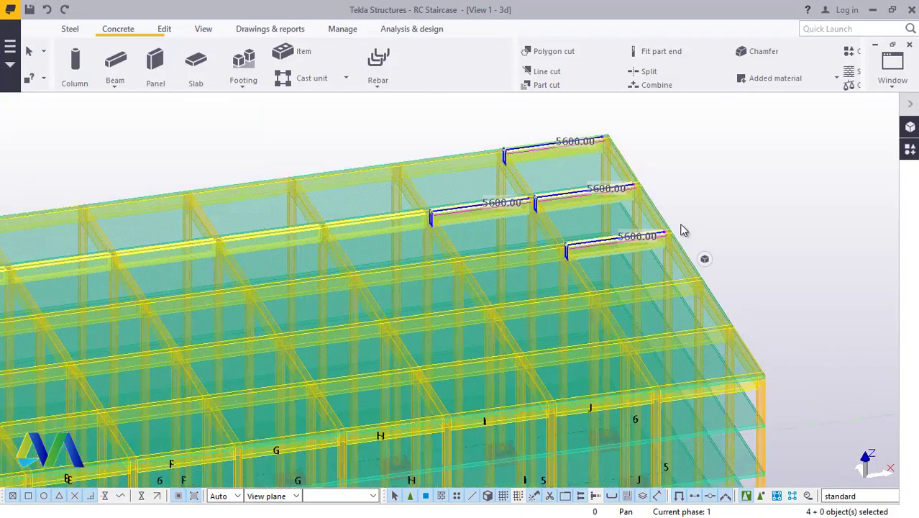
shift+click(639, 198)
shift+click(605, 140)
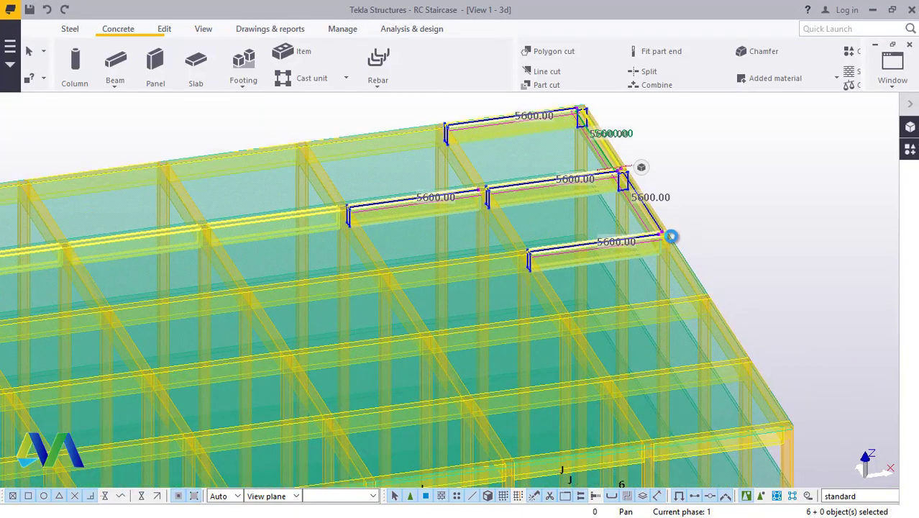
shift+click(701, 274)
shift+click(721, 322)
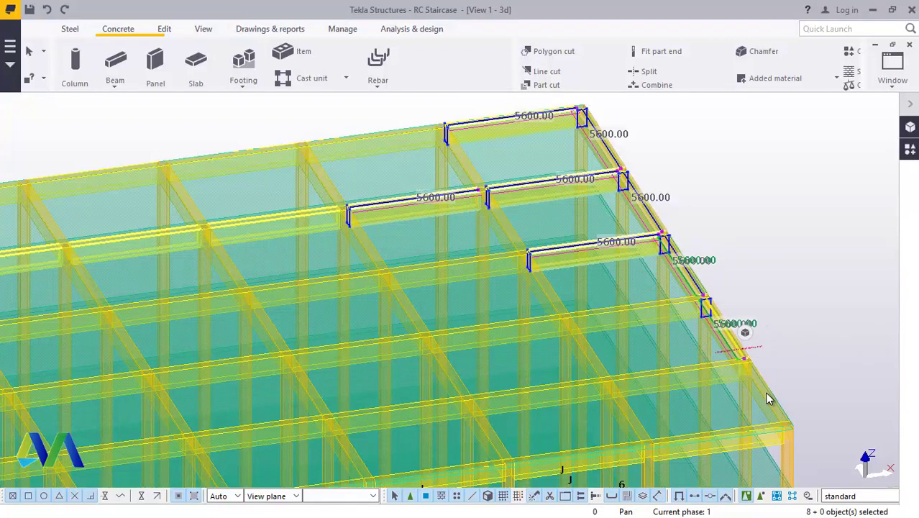
shift+click(758, 399)
shift+click(689, 382)
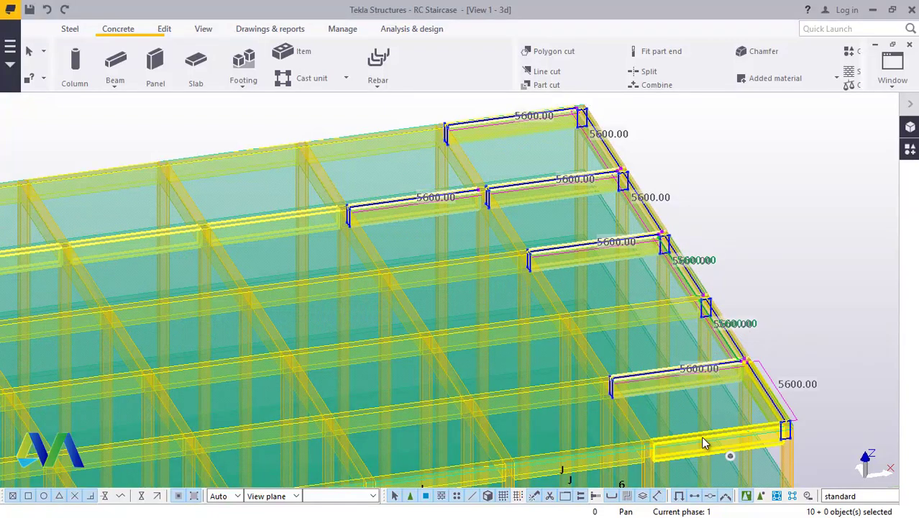
shift+click(703, 422)
shift+click(615, 325)
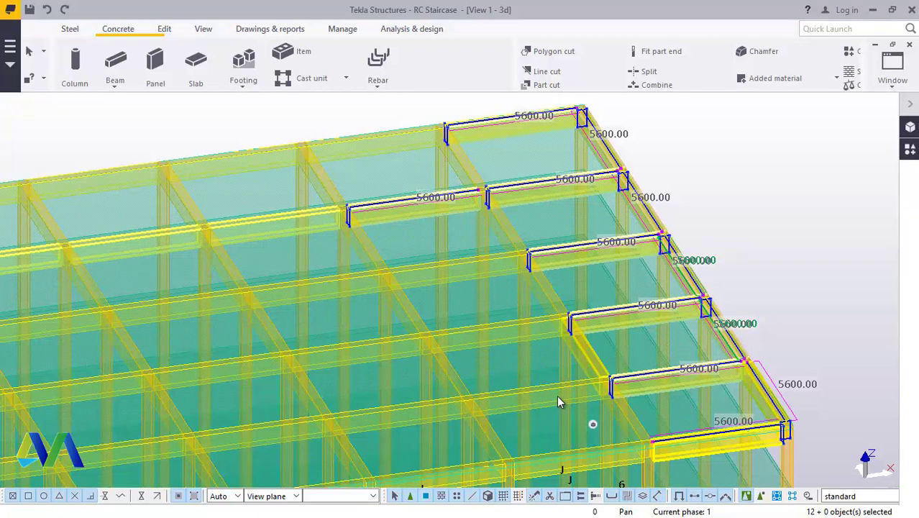
shift+click(556, 395)
click(787, 170)
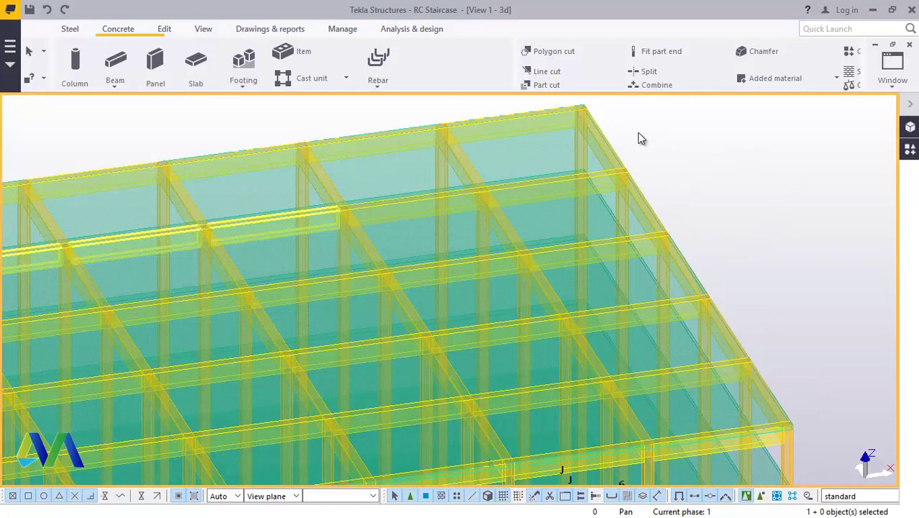
Select the top-storey beams along grid line J, from line 6 to line 1.
shift+click(602, 134)
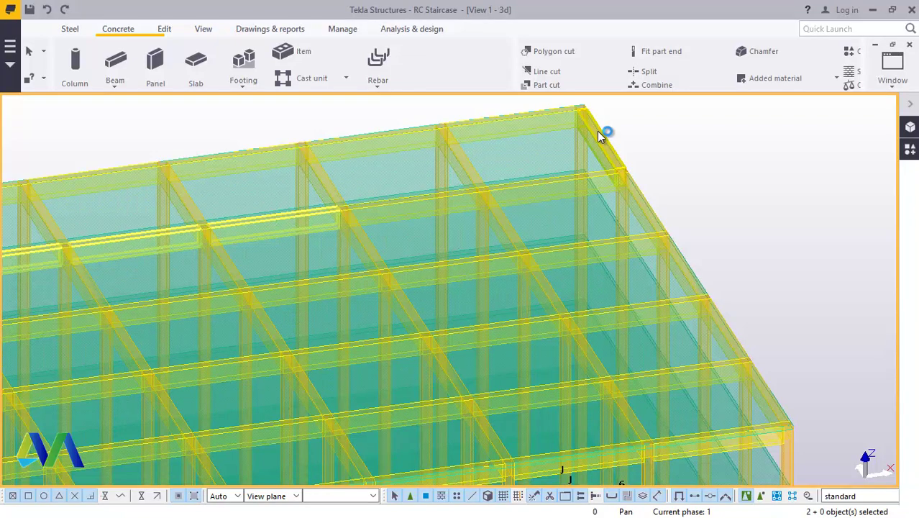
shift+click(635, 203)
shift+click(698, 286)
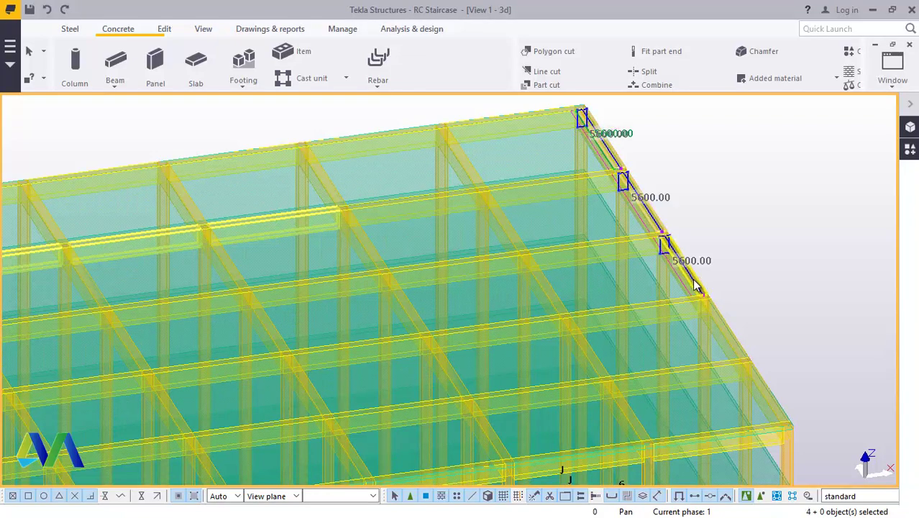
shift+click(766, 399)
Add the top-storey beams between grid lines I and J on lines 1 to 6 to the selection.
shift+click(759, 430)
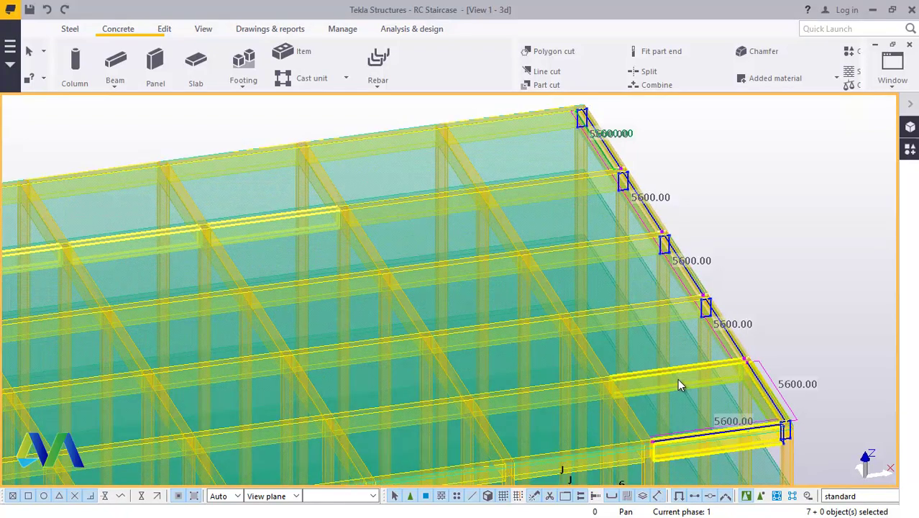
shift+click(675, 373)
shift+click(659, 307)
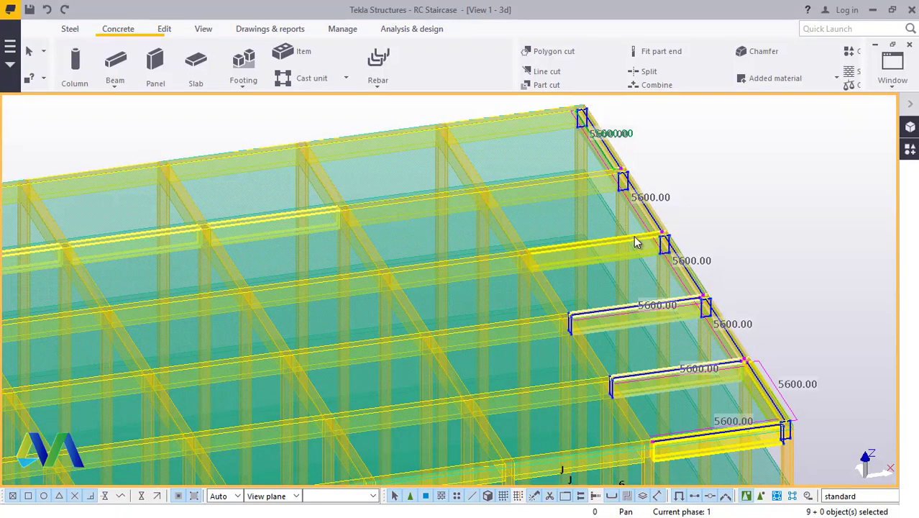
shift+click(631, 245)
shift+click(565, 180)
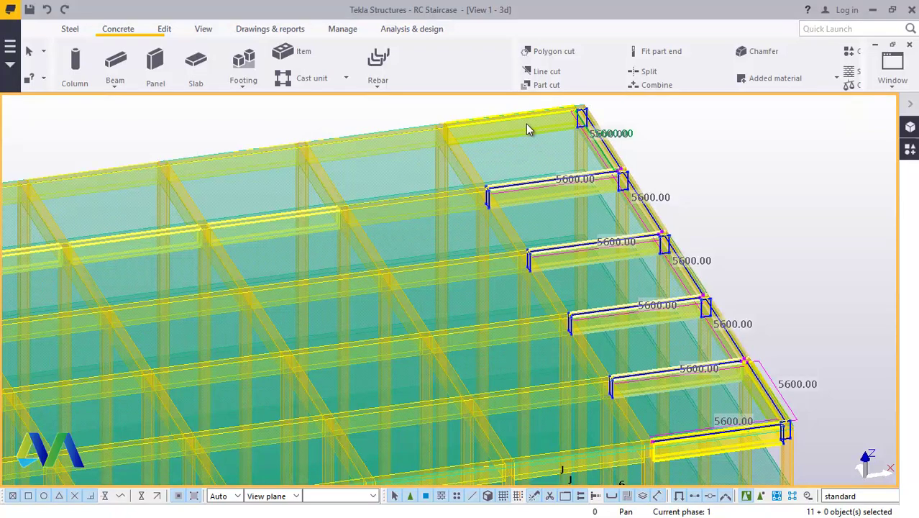
shift+click(522, 116)
Extend the selection with the top-storey beams between grid lines H and I on lines 6 to 1.
shift+click(406, 136)
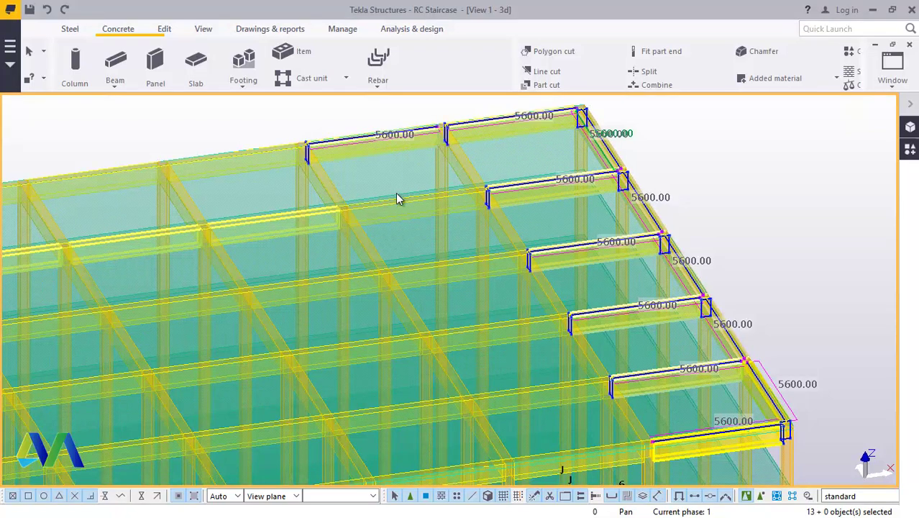
shift+click(397, 202)
shift+click(429, 266)
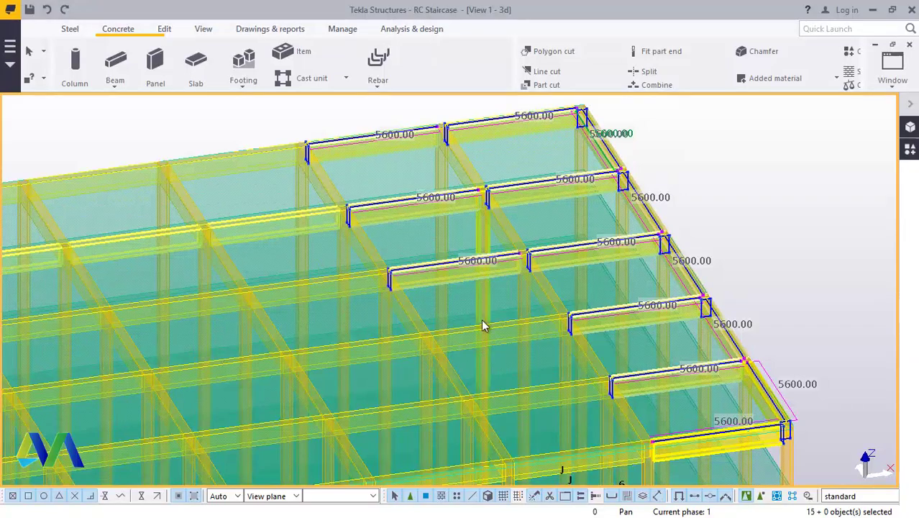
shift+click(483, 331)
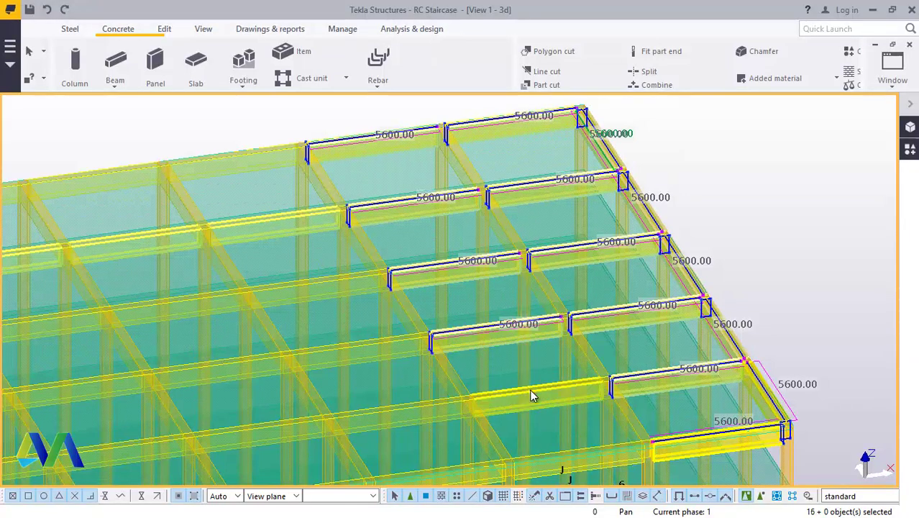
shift+click(531, 394)
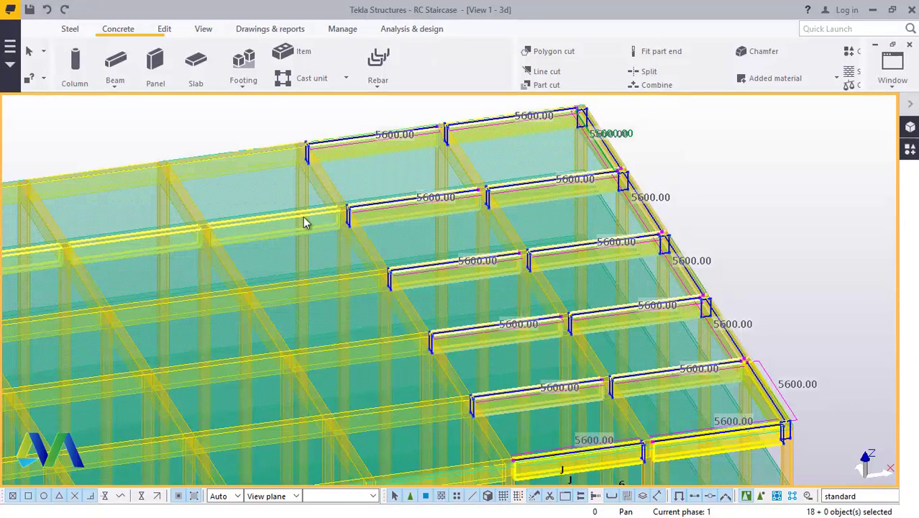
Include the five top-storey beams along grid line I in the selection.
shift+click(469, 170)
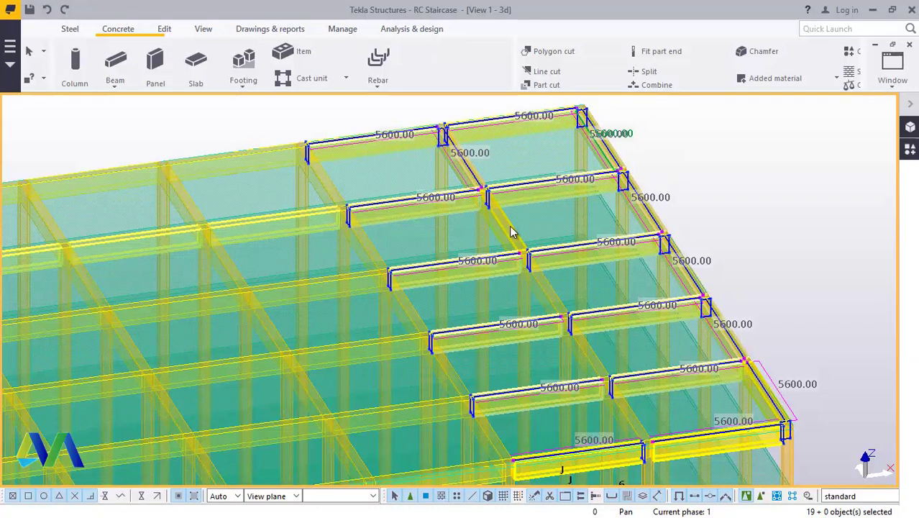
shift+click(519, 245)
shift+click(569, 314)
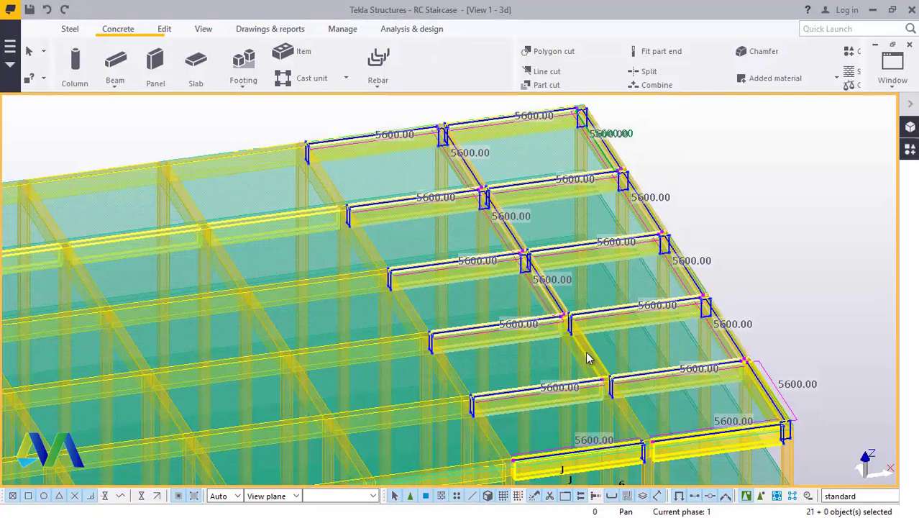
shift+click(598, 363)
shift+click(627, 417)
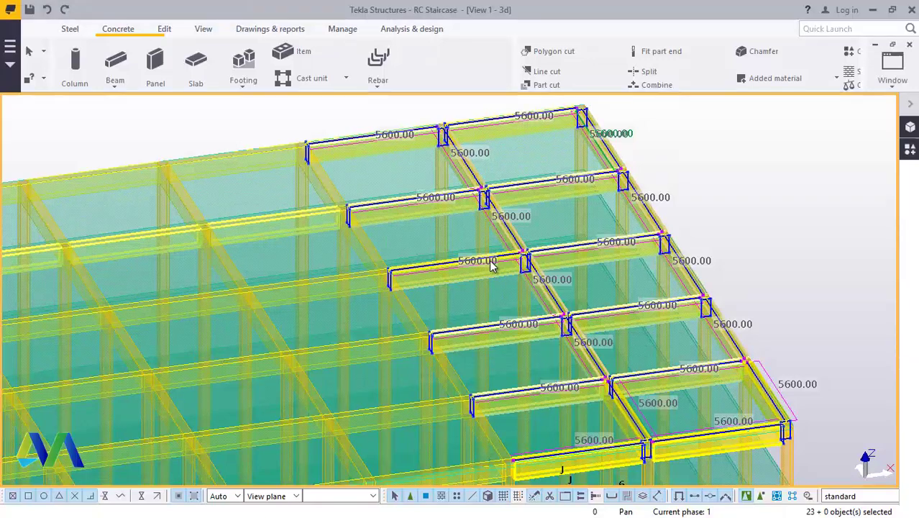
Add the top-storey beams between grid lines G and H on lines 6 to 1 to the selection.
shift+click(227, 154)
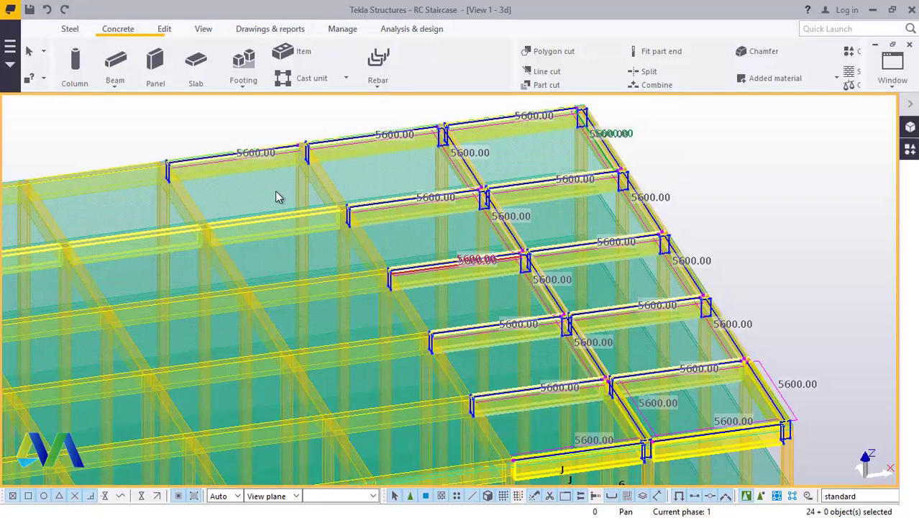
shift+click(278, 225)
shift+click(307, 286)
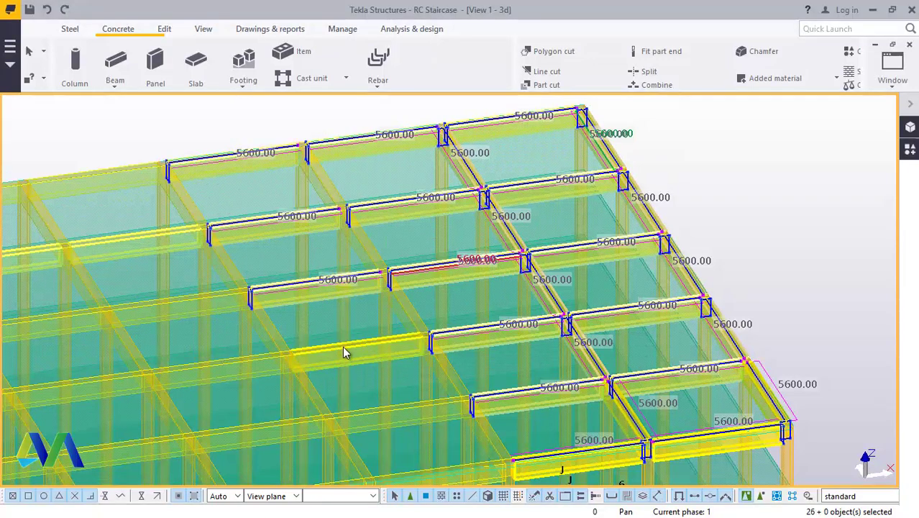
shift+click(344, 348)
shift+click(381, 413)
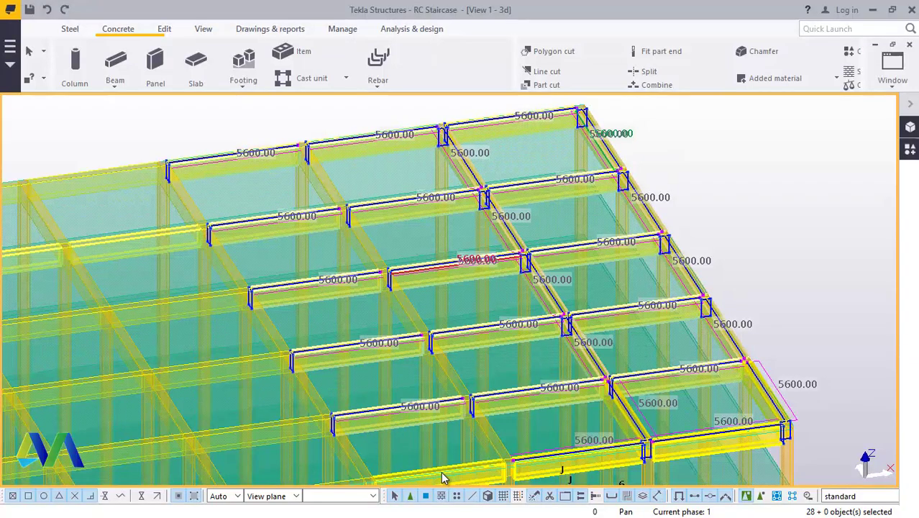
shift+click(433, 464)
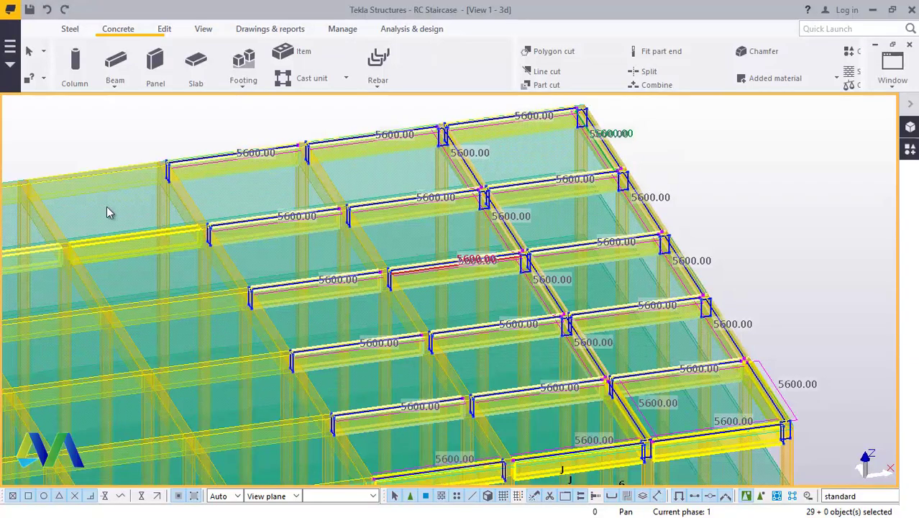
Extend the selection with the top-storey beams along grid lines H and G and in the remaining bays back to grid line C.
shift+click(187, 204)
shift+click(327, 184)
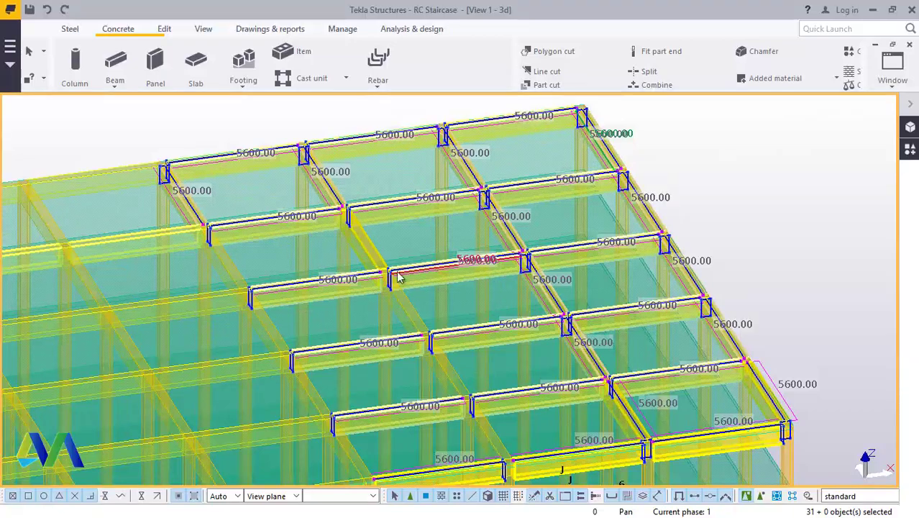
shift+click(397, 279)
shift+click(441, 363)
middle_drag(453, 395, 242, 188)
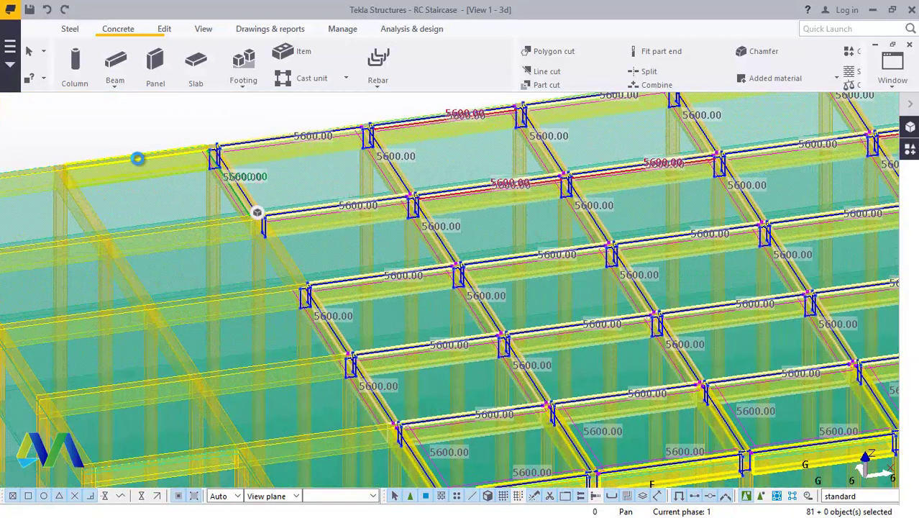
Add the top-storey beams between grid lines B and C on lines 6 to 1, plus the remaining beam along line C, to the selection.
shift+click(140, 159)
shift+click(165, 234)
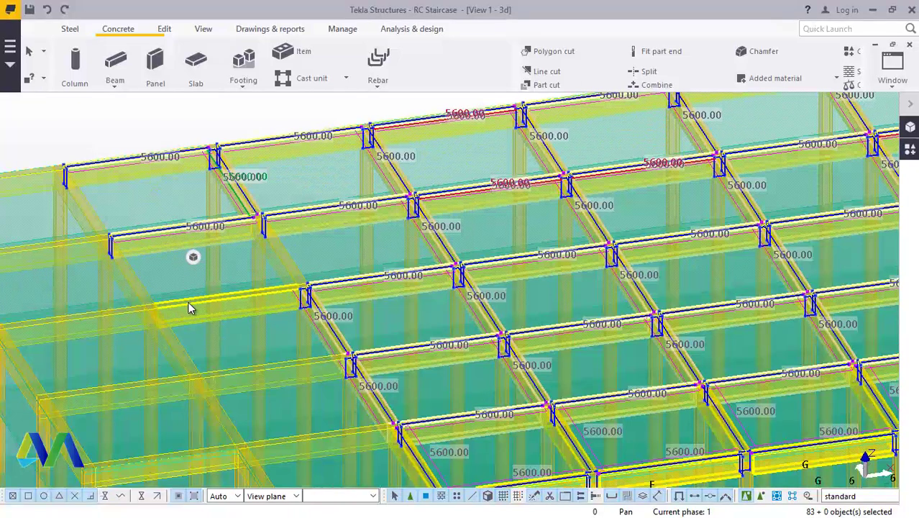
shift+click(297, 286)
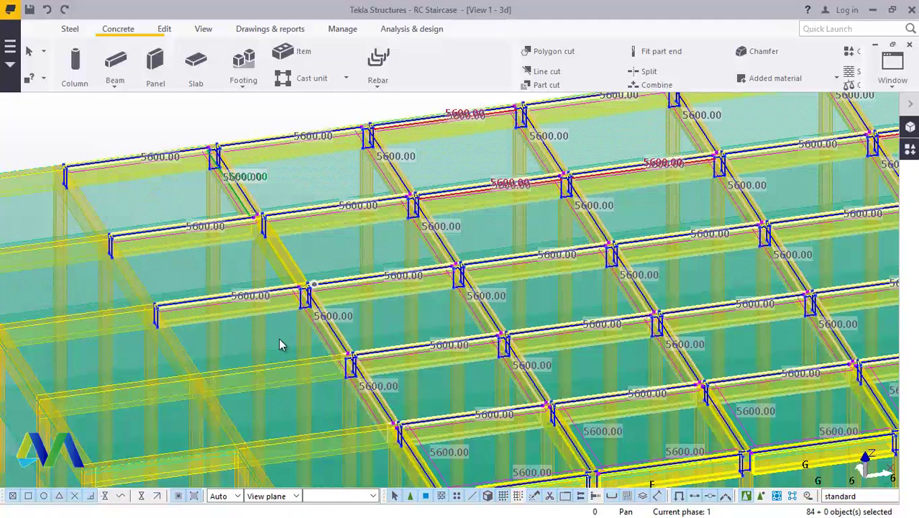
key(v)
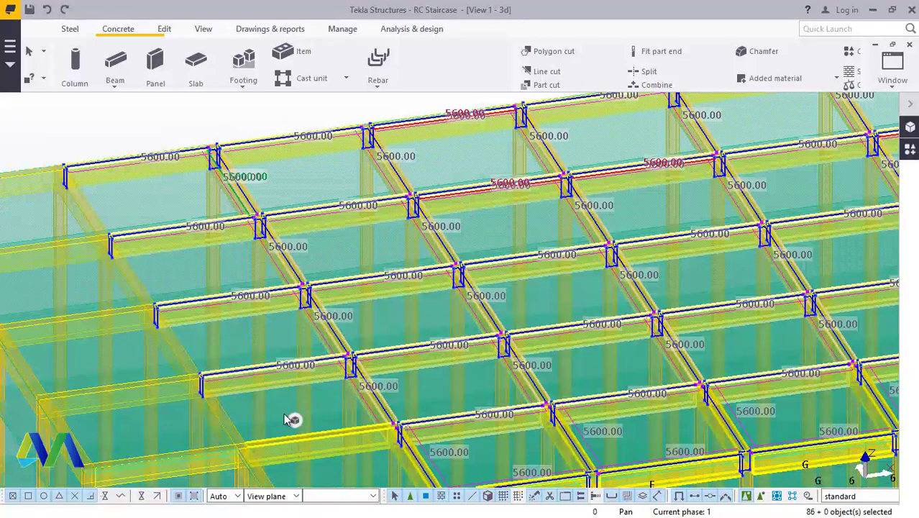
scroll(389, 196, down, 2)
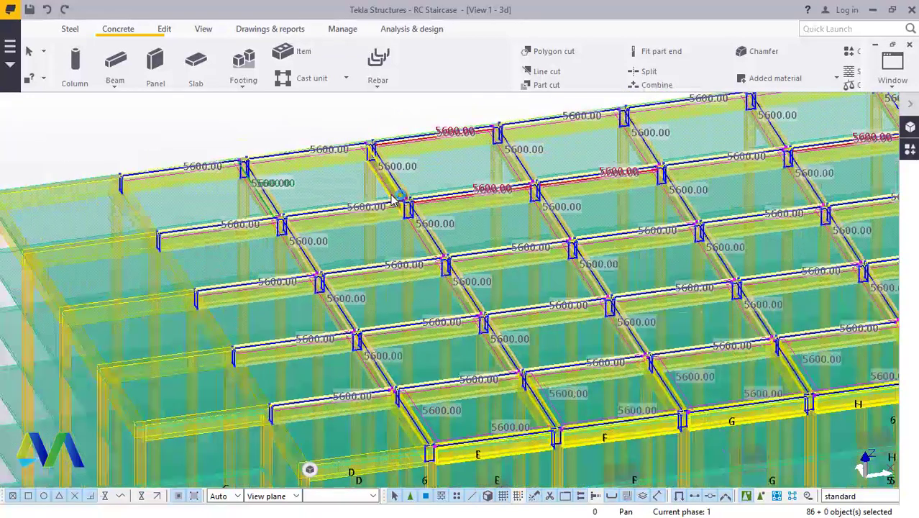
scroll(358, 463, up, 3)
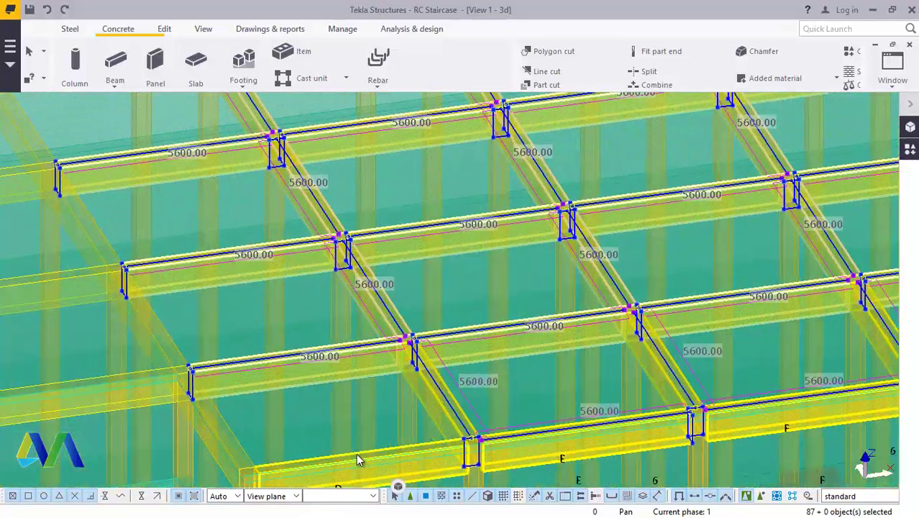
shift+click(286, 468)
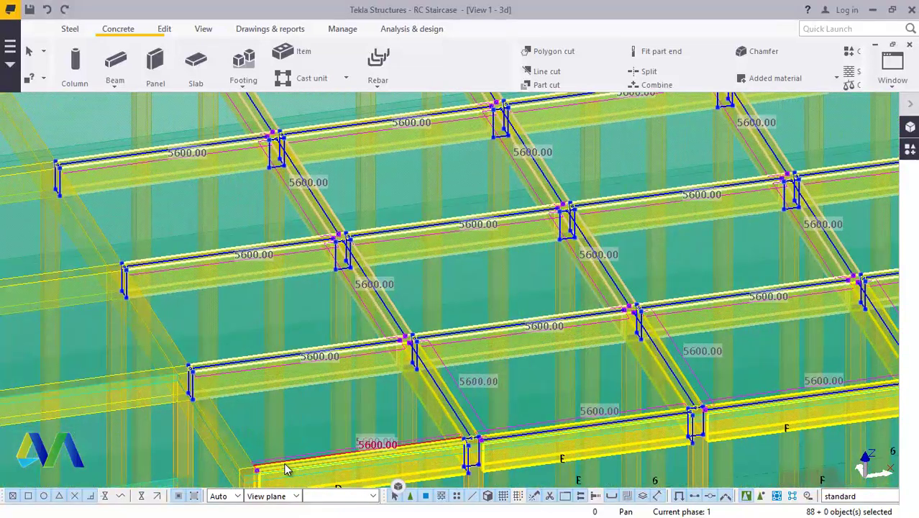
scroll(563, 352, down, 3)
scroll(225, 174, down, 2)
scroll(291, 200, up, 4)
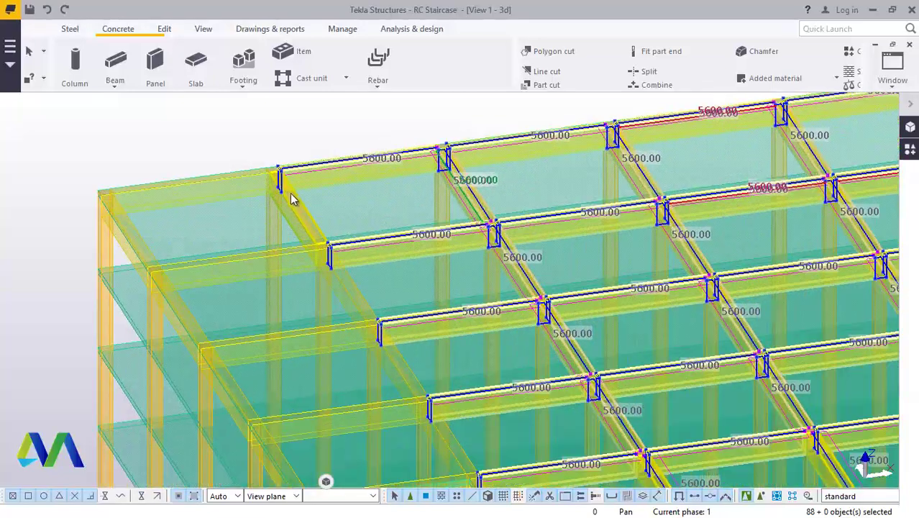
Add the five top-storey beams along grid line B, from line 6 to line 1, to the selection.
shift+click(304, 216)
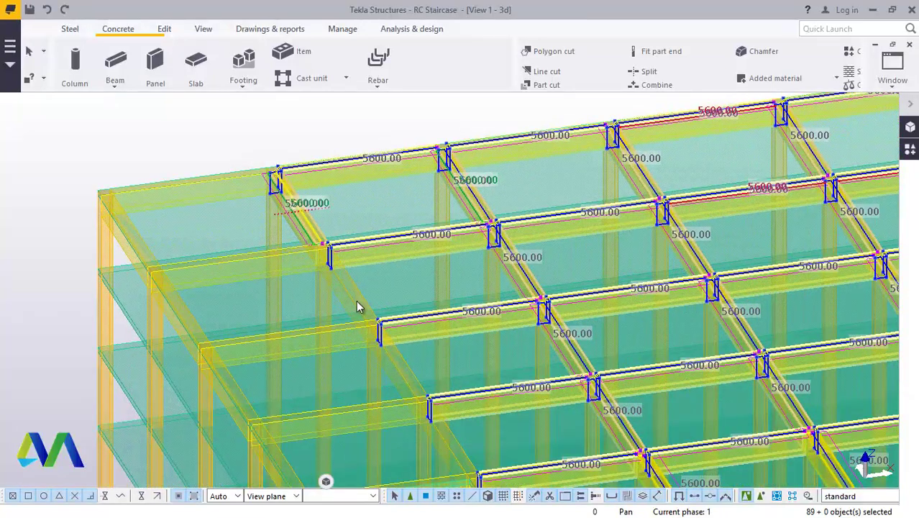
shift+click(357, 302)
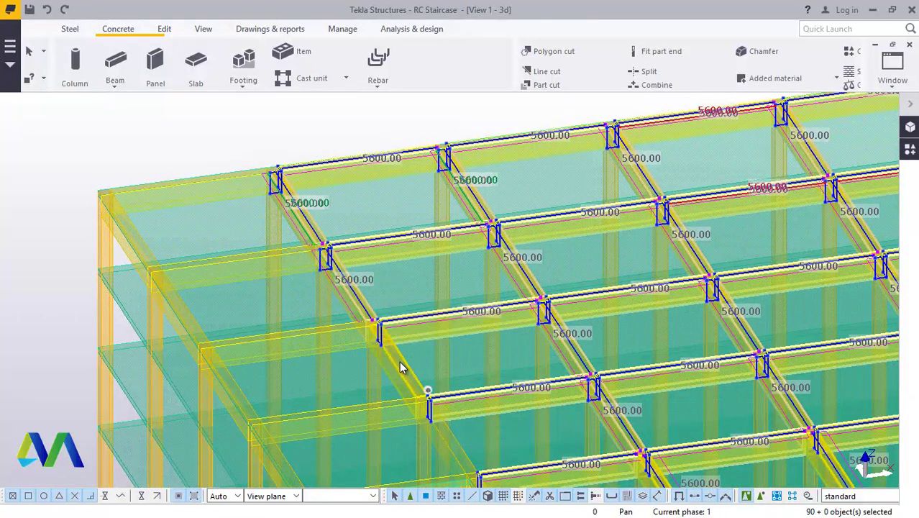
shift+click(401, 367)
scroll(249, 159, down, 3)
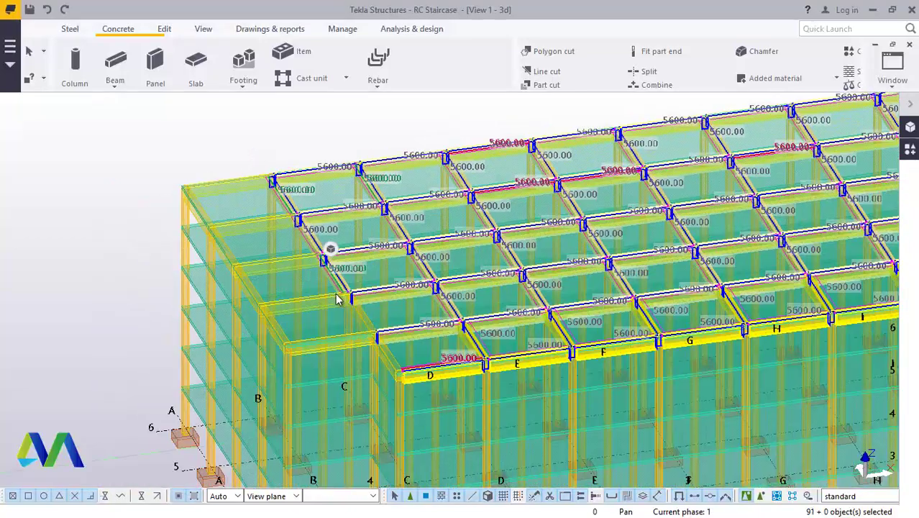
scroll(336, 300, up, 3)
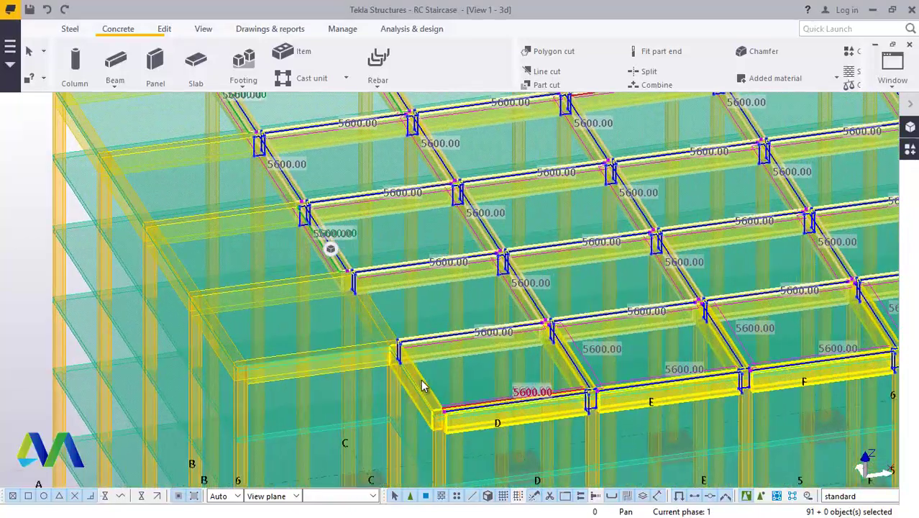
shift+click(374, 319)
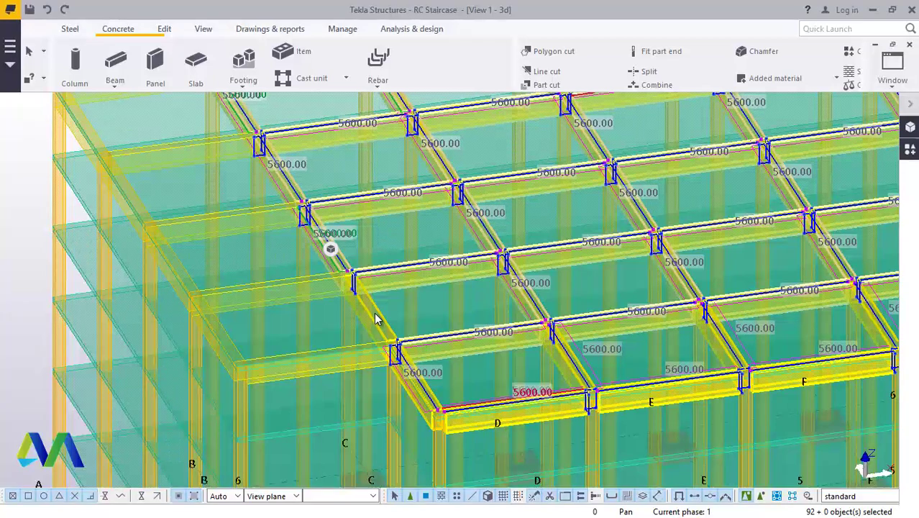
Include the top-storey beams between grid lines A and B on lines 2 to 6 in the selection.
shift+click(321, 356)
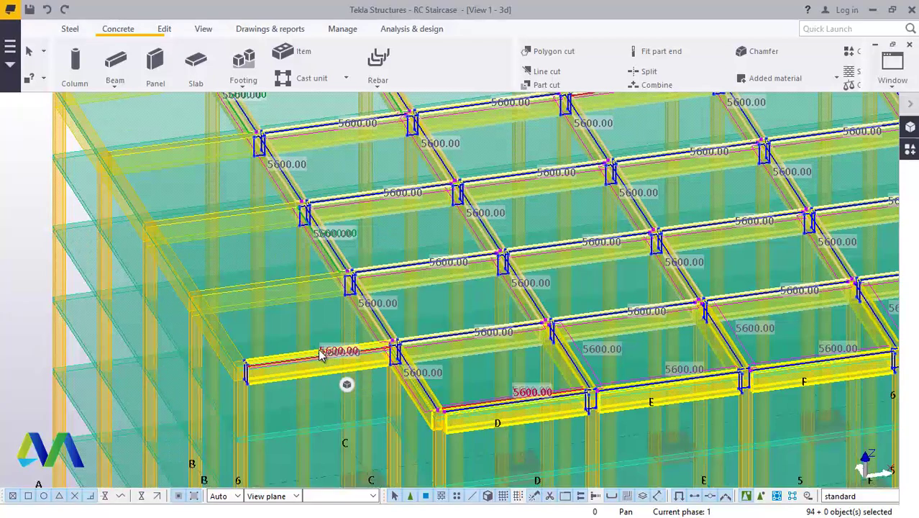
shift+click(242, 227)
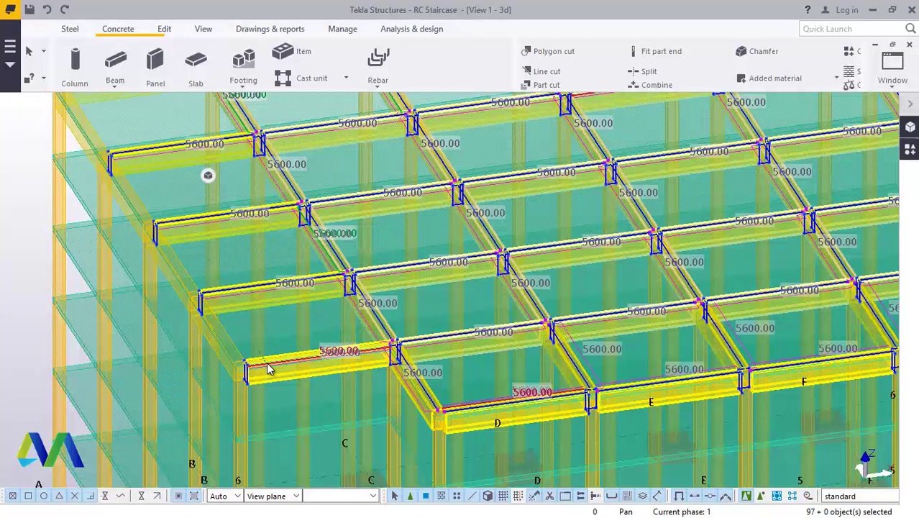
scroll(268, 369, down, 2)
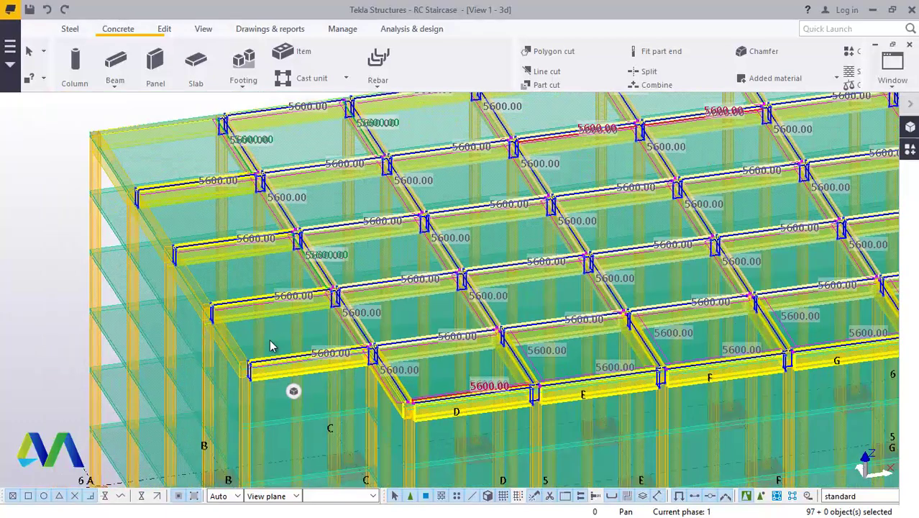
ctrl+click(177, 129)
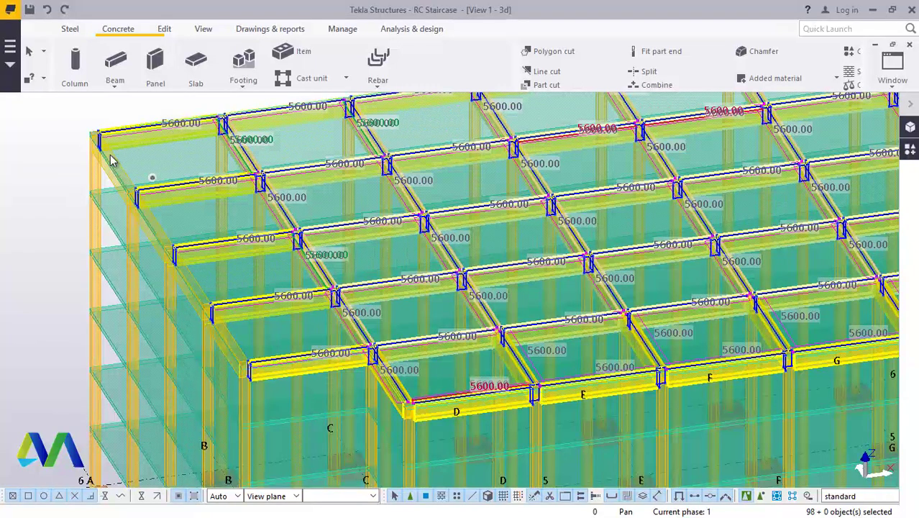
Add the remaining roof-level edge beams along grid line A to the current beam selection.
ctrl+click(158, 231)
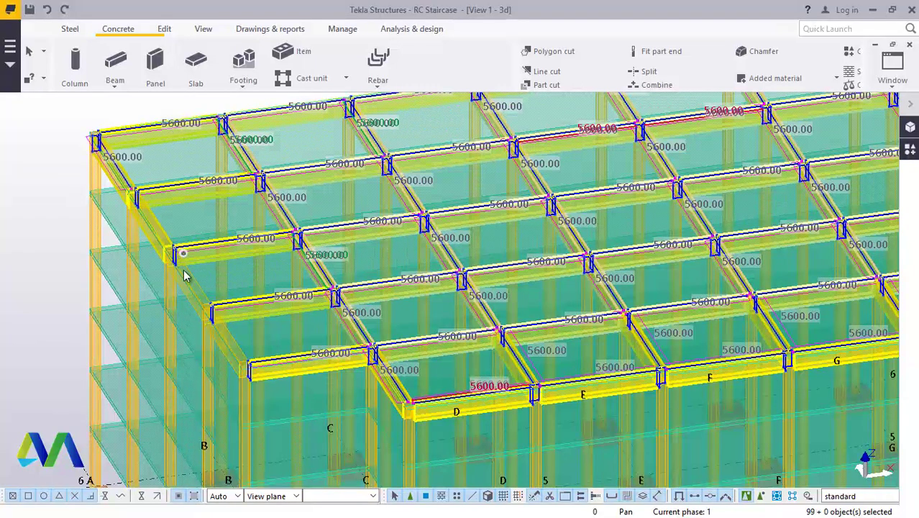
ctrl+click(198, 296)
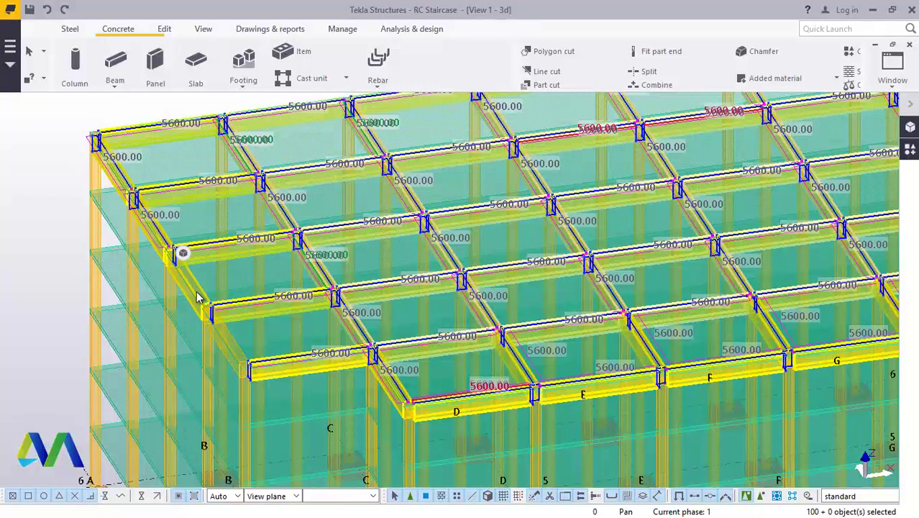
ctrl+click(229, 349)
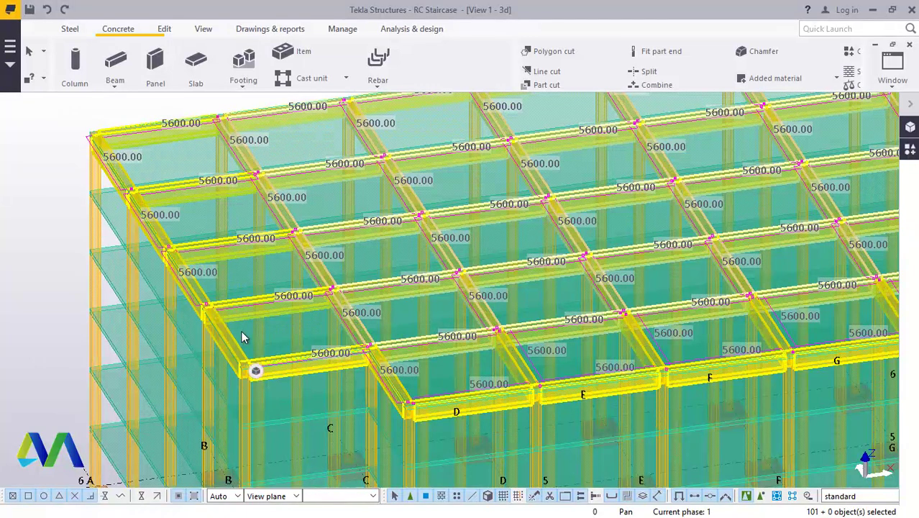
ctrl+click(231, 342)
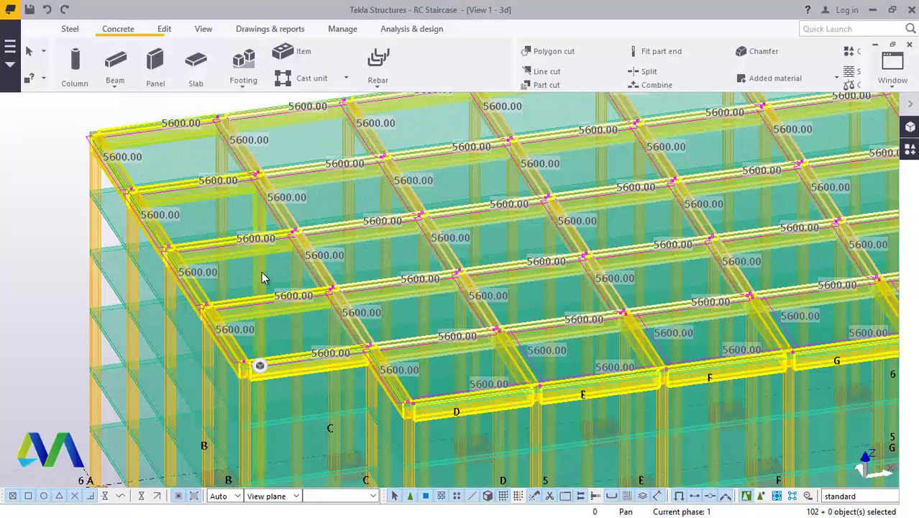
scroll(219, 210, down, 6)
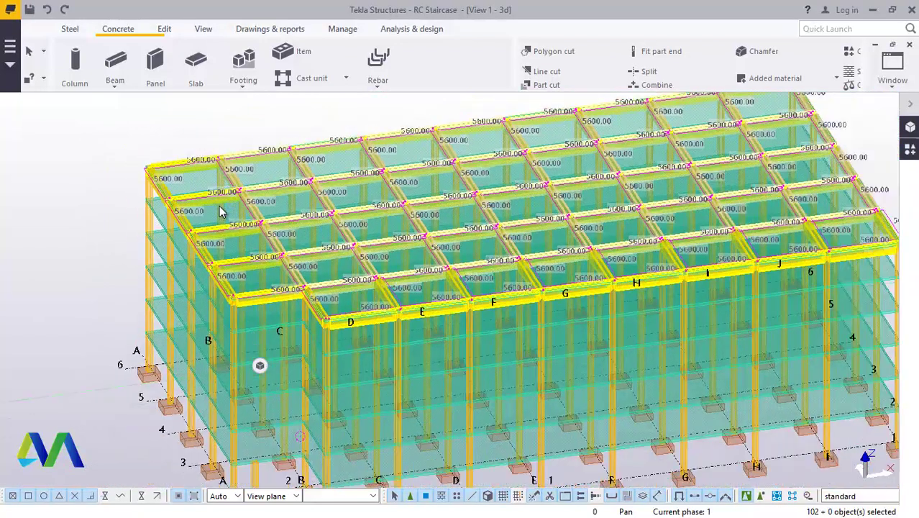
scroll(220, 206, down, 2)
scroll(225, 207, down, 2)
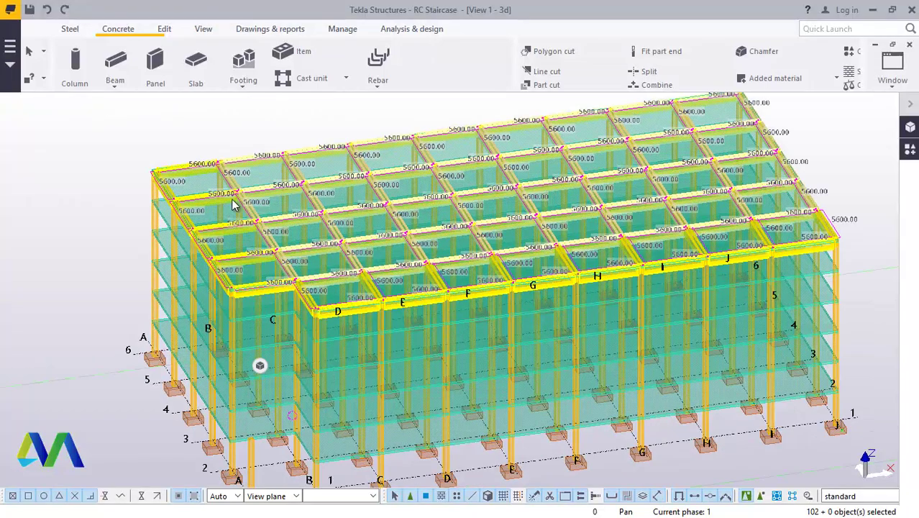
scroll(237, 202, down, 2)
Set a vertical work plane at the base of the column at grid intersection A-1, with Y pointing up.
scroll(248, 428, up, 8)
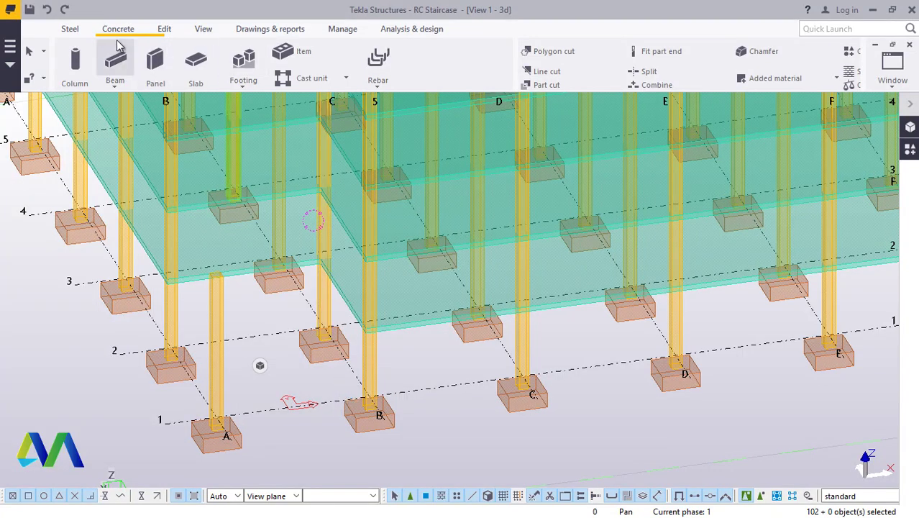
click(202, 30)
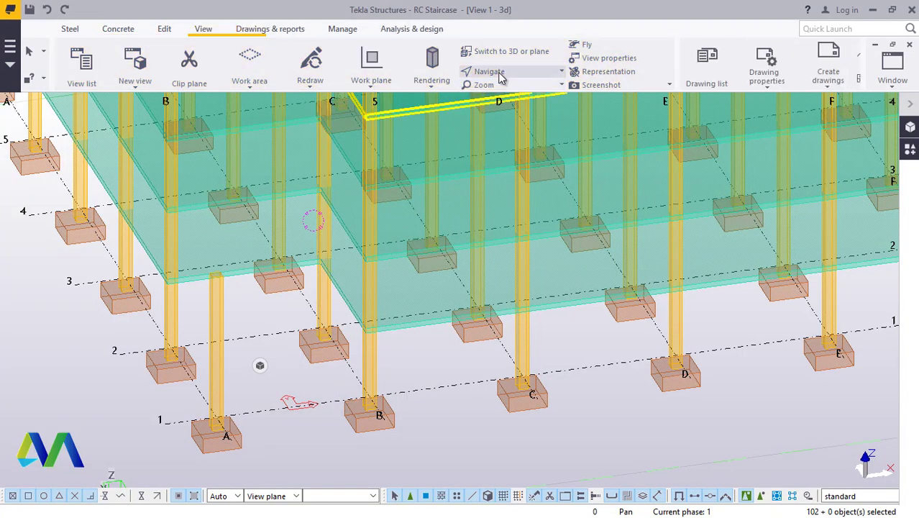
click(366, 88)
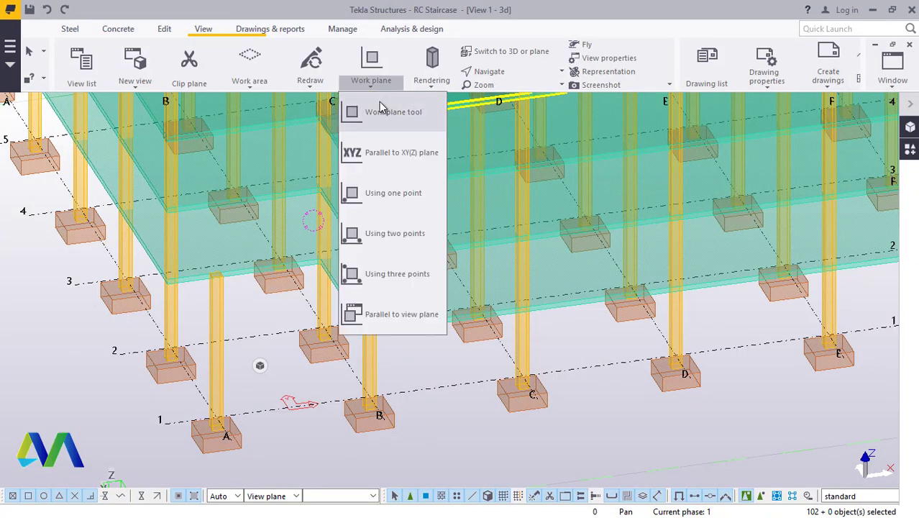
click(374, 168)
scroll(215, 425, up, 3)
scroll(220, 417, up, 5)
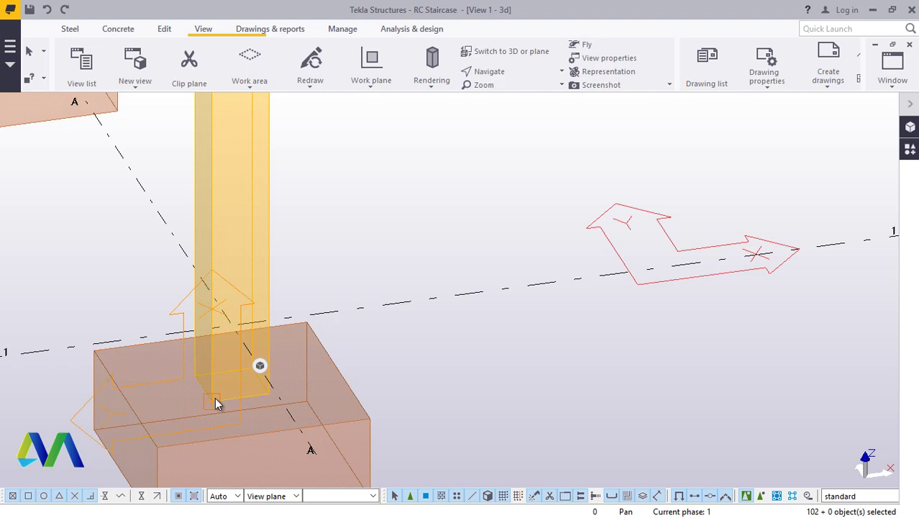
click(217, 396)
right_click(377, 199)
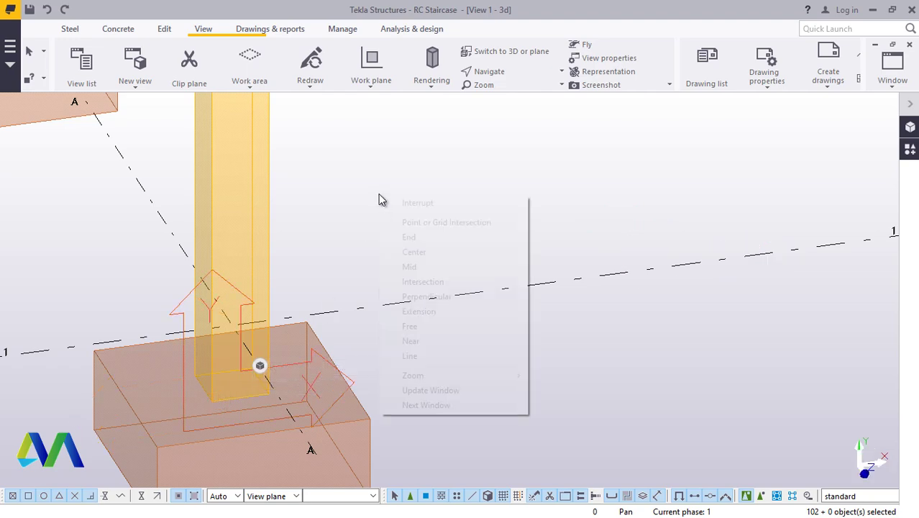
click(402, 200)
Copy the selected roof beams linearly down to the lower floors with dY -3000 and 5 copies.
scroll(344, 308, down, 10)
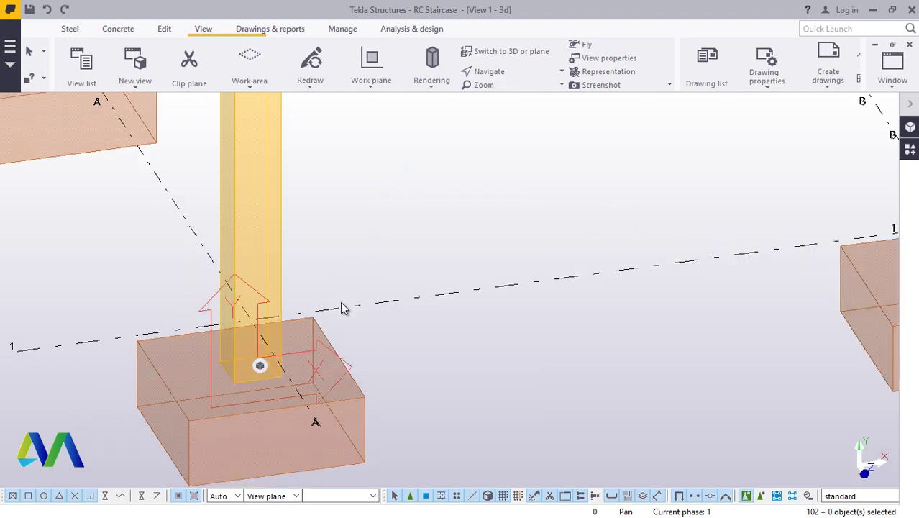
scroll(363, 383, down, 5)
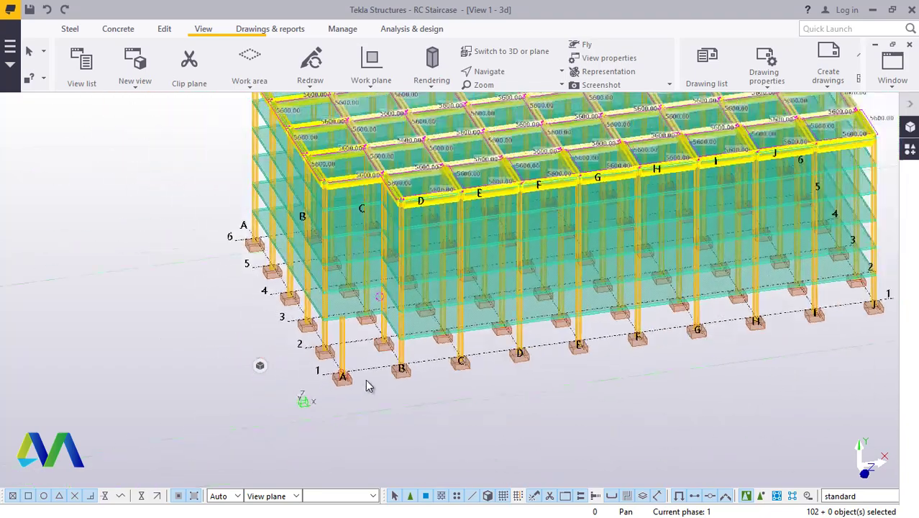
scroll(437, 277, up, 10)
scroll(437, 277, up, 8)
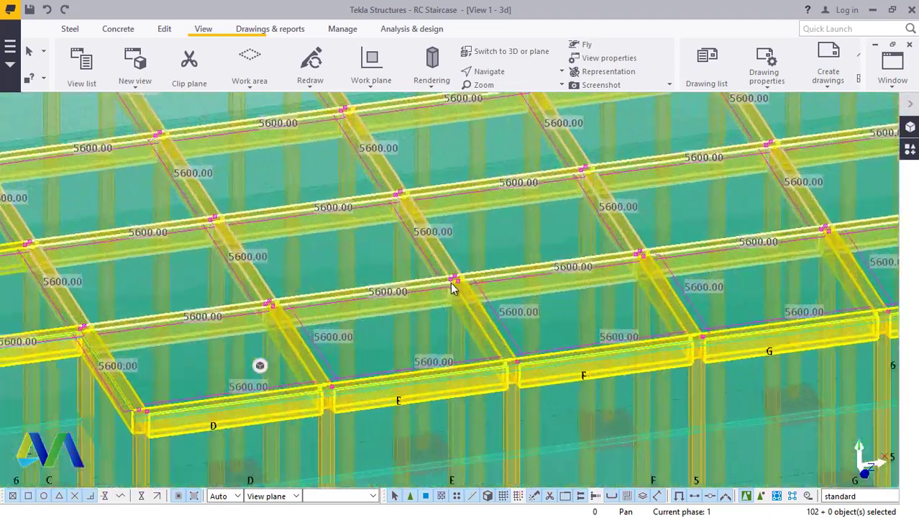
scroll(487, 282, down, 3)
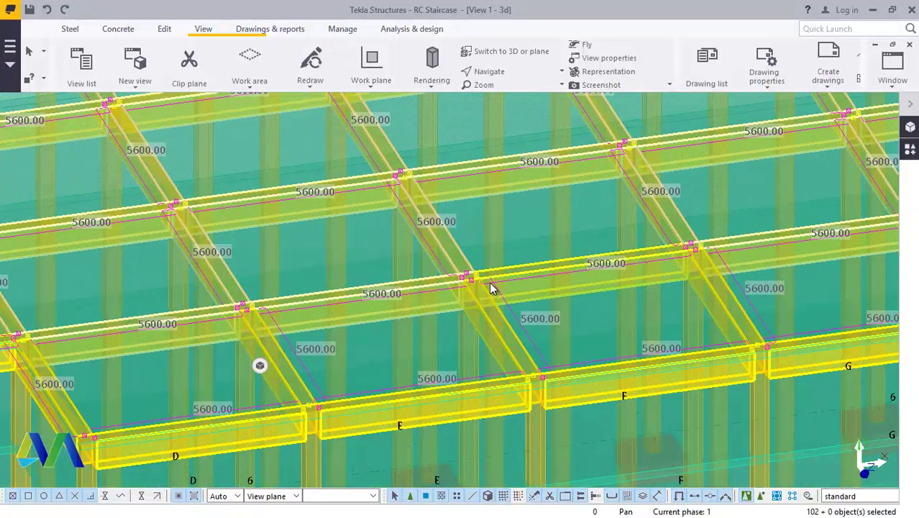
scroll(493, 278, down, 6)
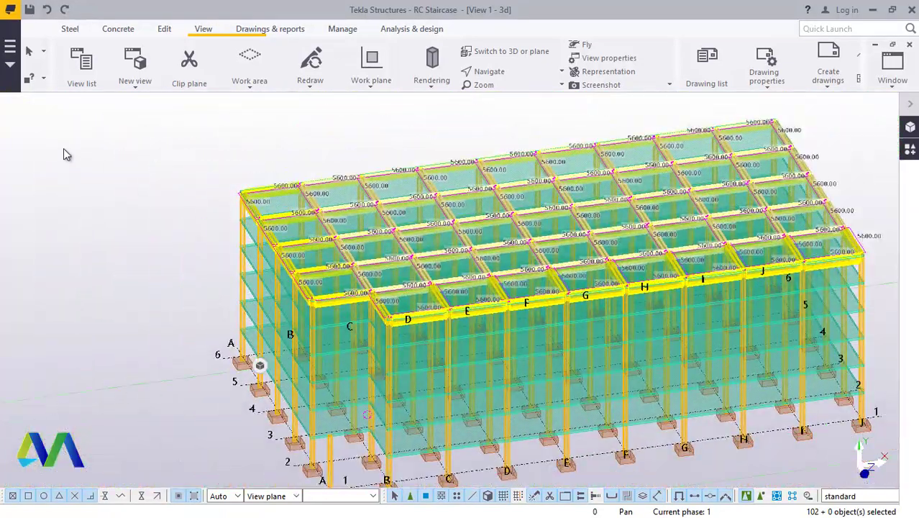
right_click(64, 150)
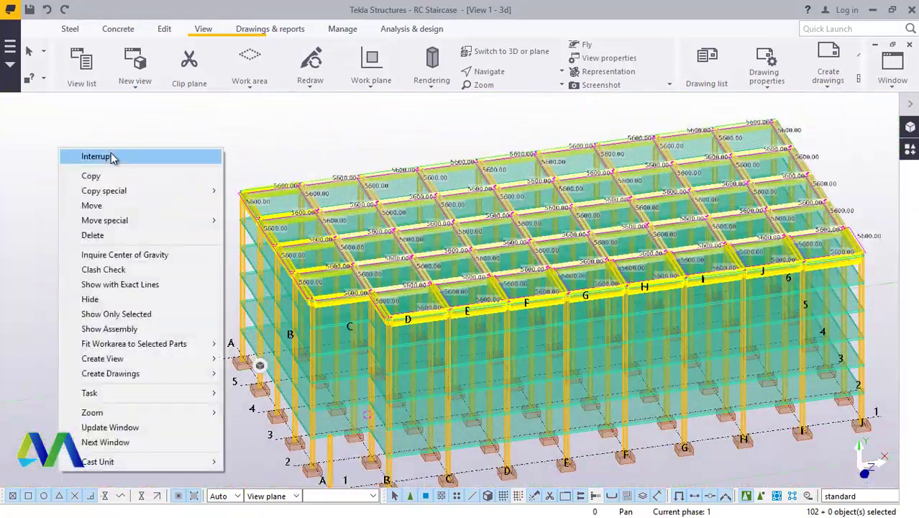
mouse_move(214, 196)
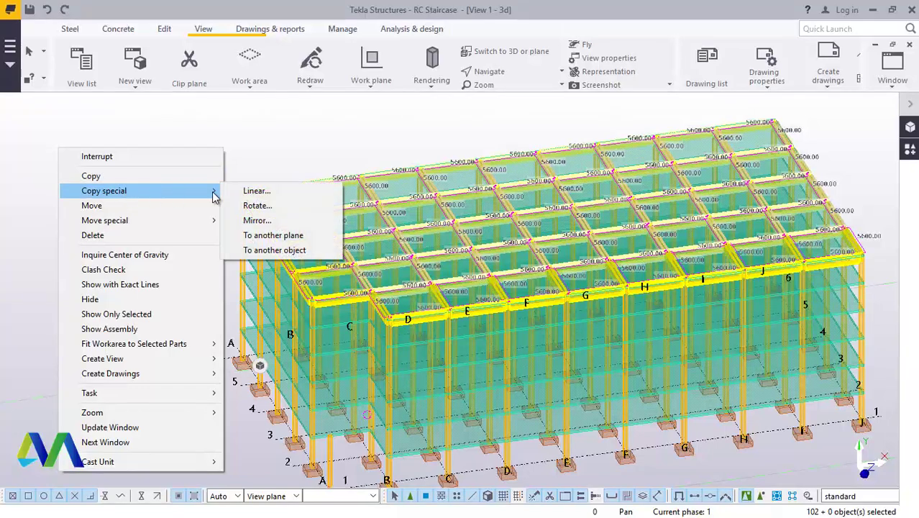
click(260, 190)
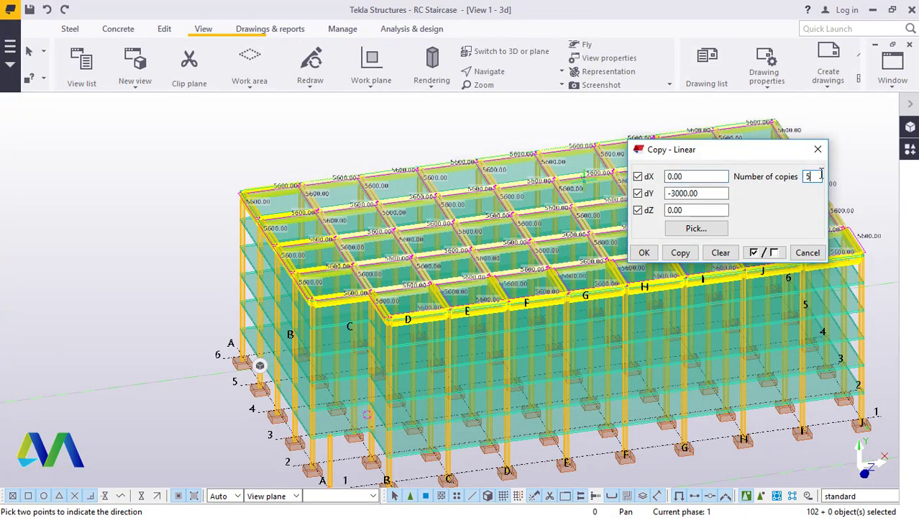
click(680, 252)
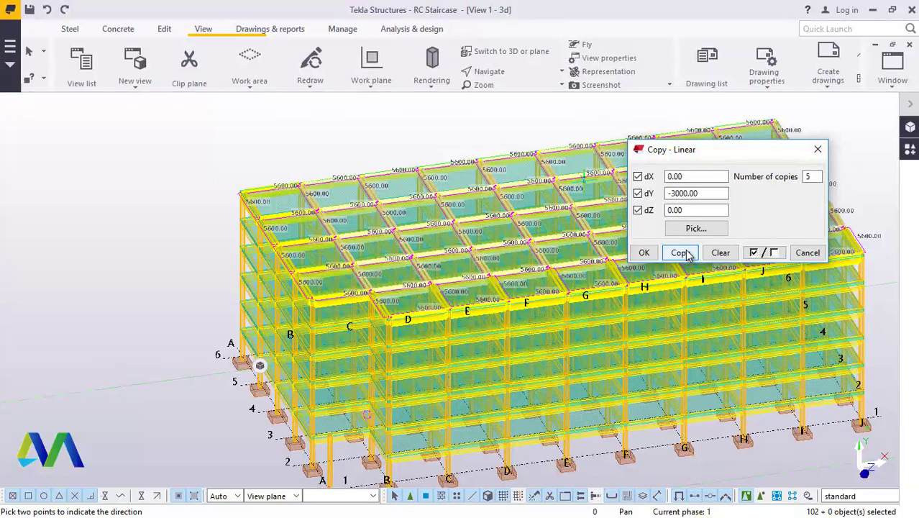
click(643, 253)
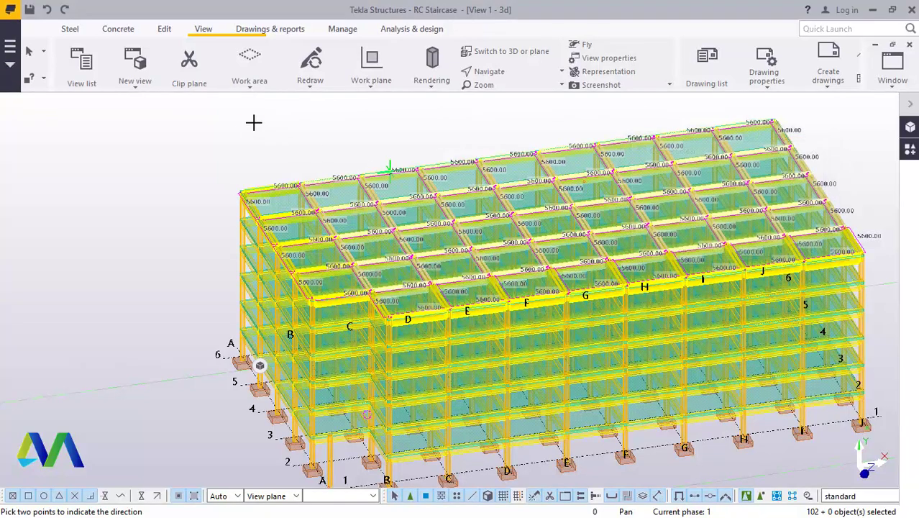
right_click(252, 119)
click(287, 131)
Examine the top-floor beams and slabs with the parts rendered as solids.
scroll(298, 248, up, 8)
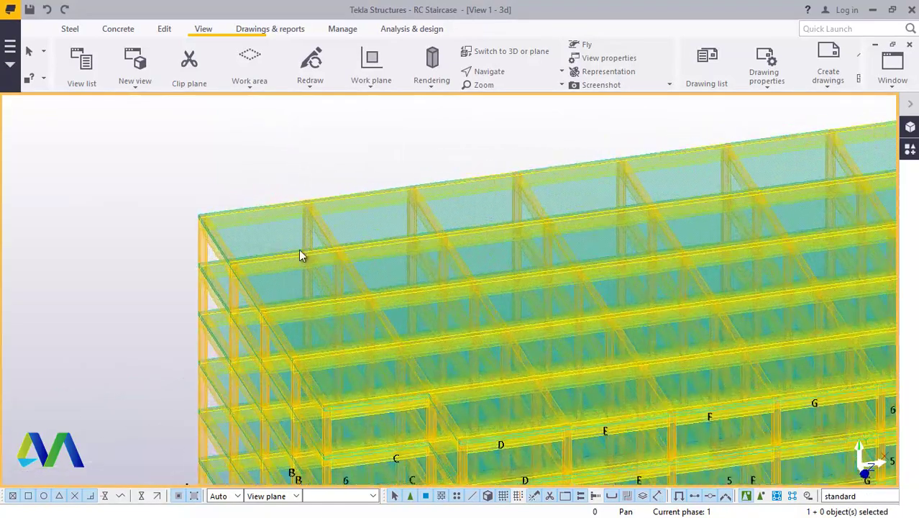
scroll(208, 292, down, 5)
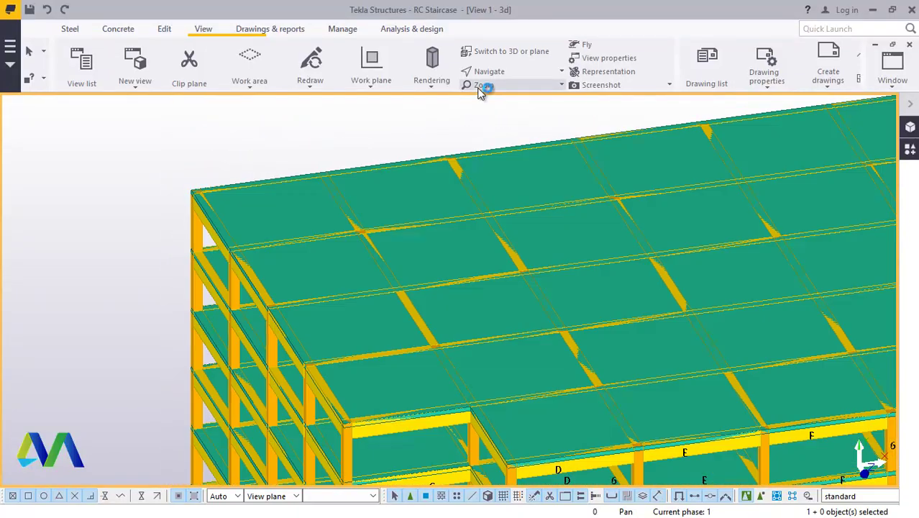
scroll(228, 301, up, 4)
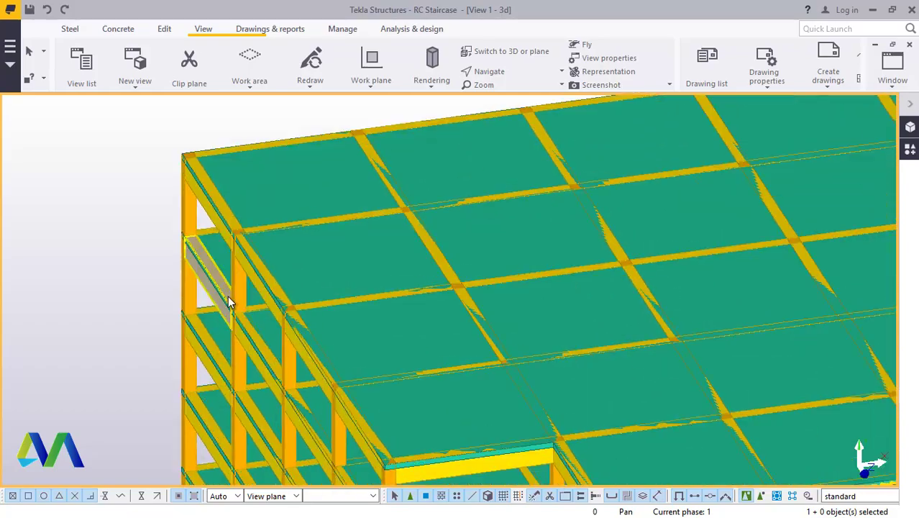
scroll(249, 293, down, 4)
scroll(271, 288, down, 3)
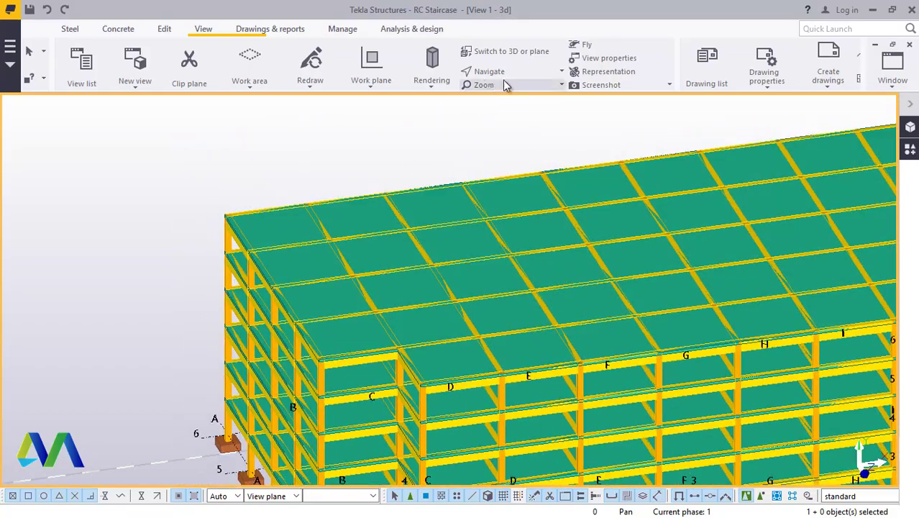
Examine the beams, slabs and columns on every floor from several sides of the building, including the recessed corner.
click(530, 76)
click(527, 94)
scroll(372, 230, down, 5)
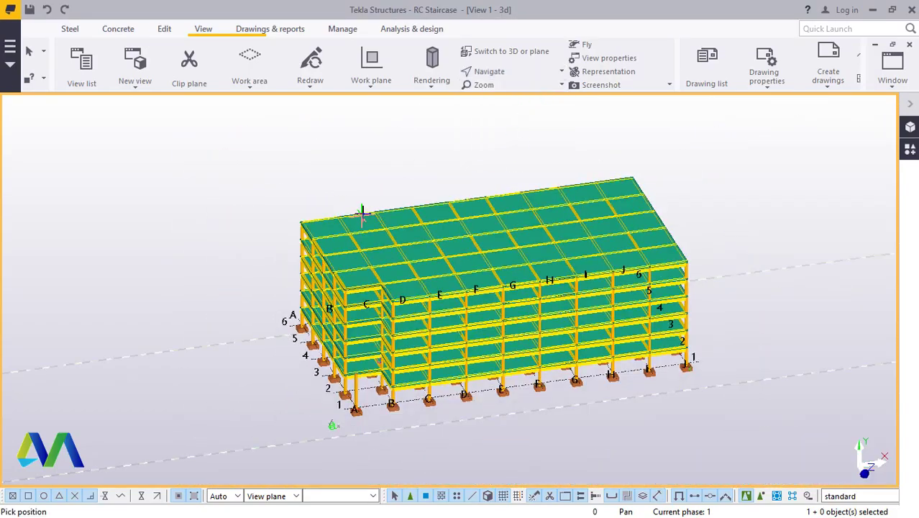
scroll(389, 366, up, 6)
scroll(388, 367, up, 4)
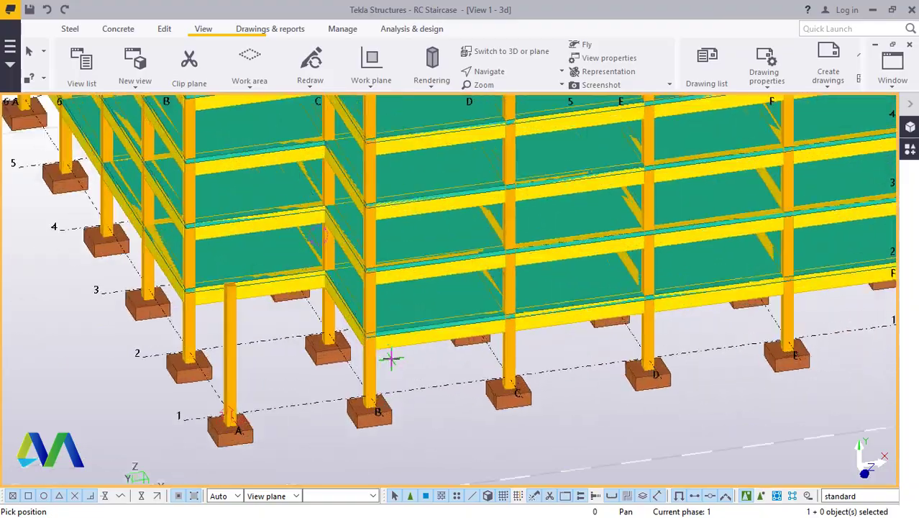
ctrl+middle_drag(418, 326, 452, 262)
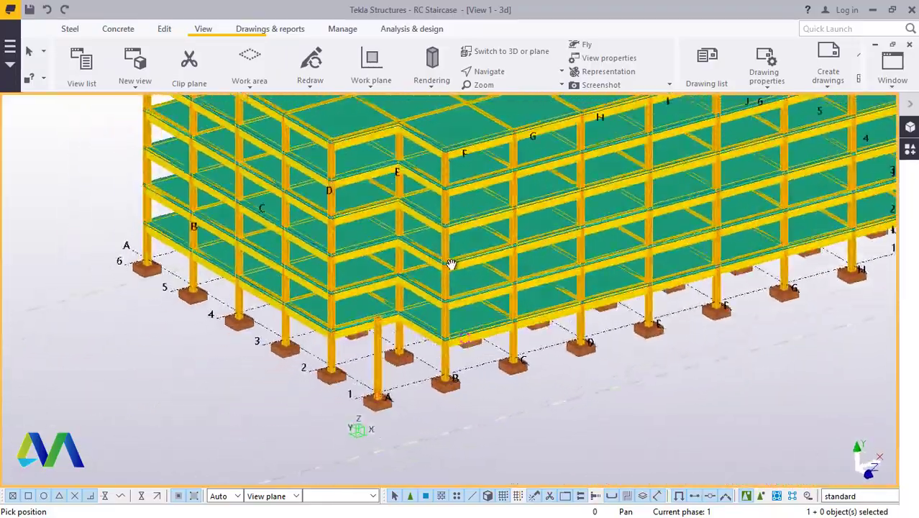
scroll(572, 365, down, 3)
scroll(321, 131, up, 8)
scroll(316, 126, up, 2)
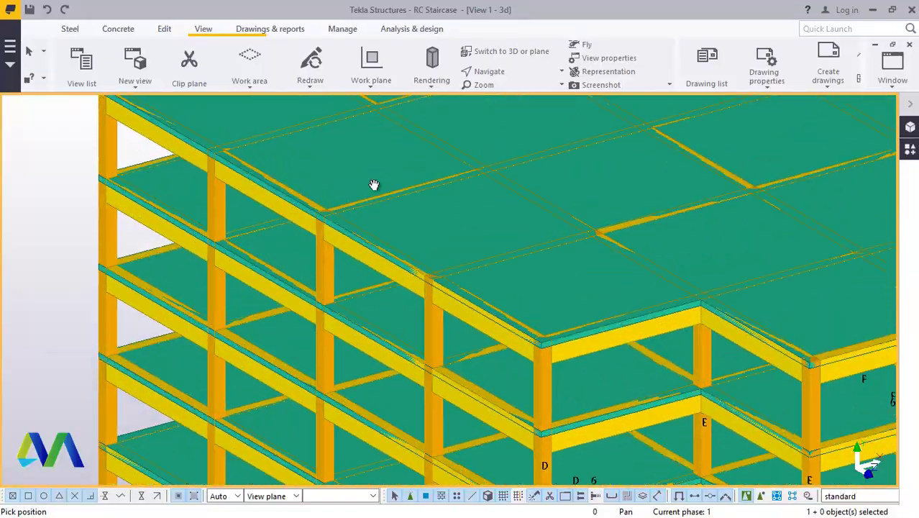
ctrl+middle_drag(373, 185, 324, 193)
scroll(327, 240, down, 4)
ctrl+middle_drag(277, 260, 613, 250)
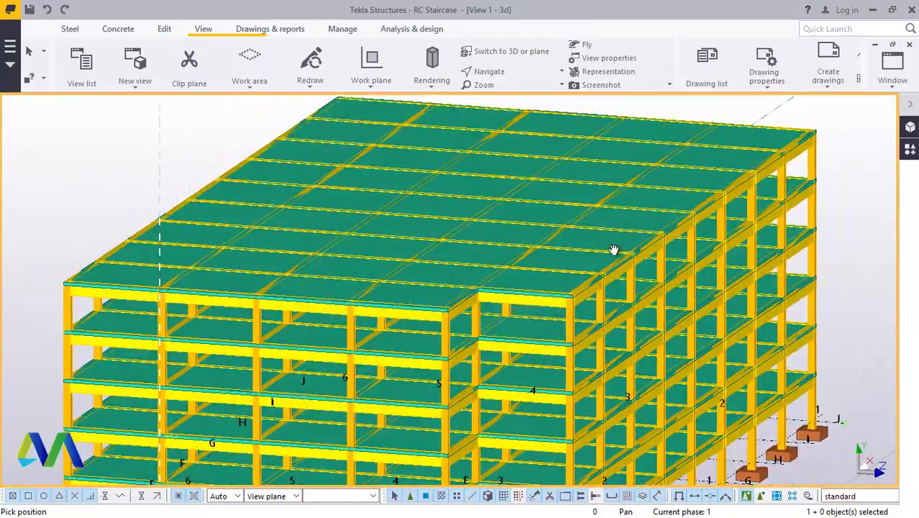
scroll(433, 363, up, 4)
scroll(445, 359, up, 3)
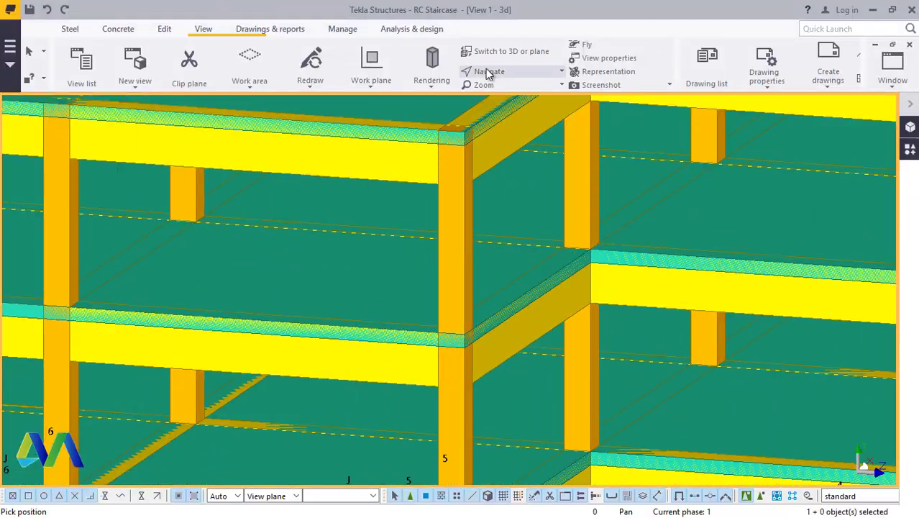
ctrl+middle_drag(486, 298, 498, 250)
scroll(249, 312, down, 3)
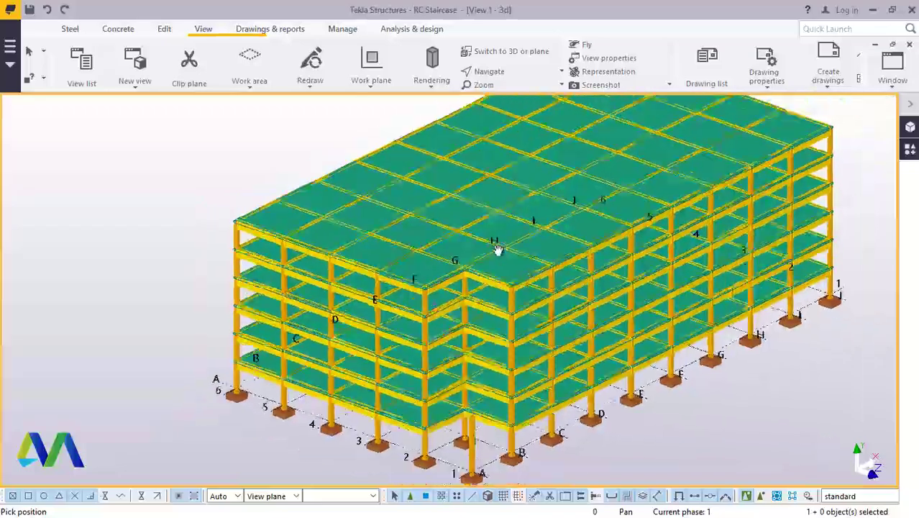
scroll(498, 250, down, 2)
scroll(470, 396, up, 9)
scroll(503, 351, down, 5)
Delete the ground-level column at grid intersection A-1 and the footing beneath it.
scroll(494, 424, up, 4)
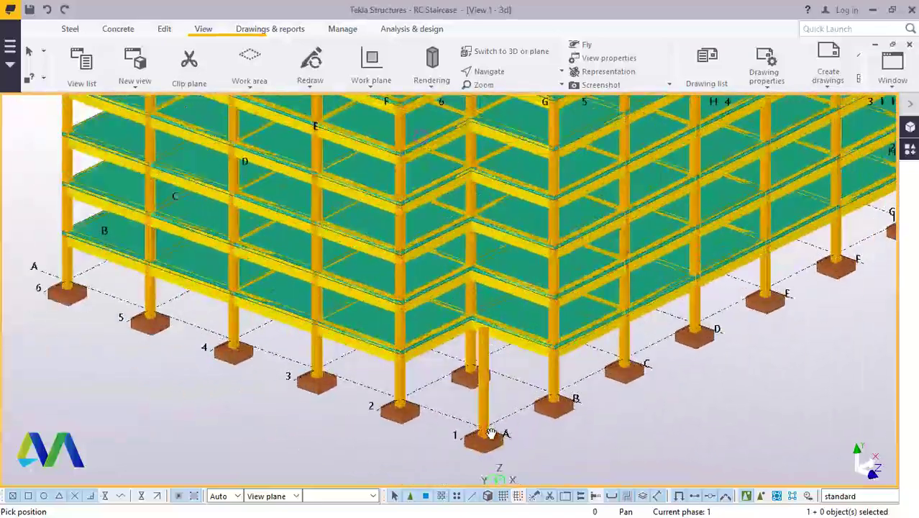
scroll(490, 434, up, 5)
right_click(544, 301)
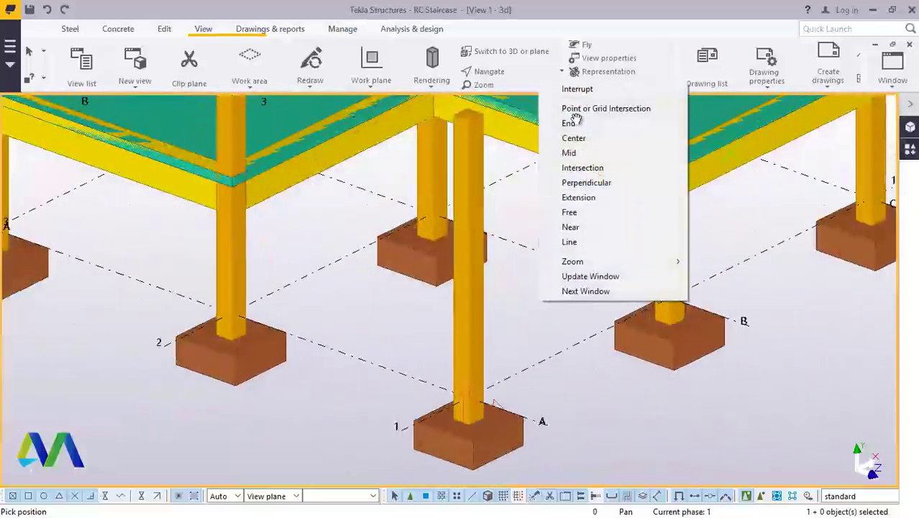
click(572, 88)
click(478, 344)
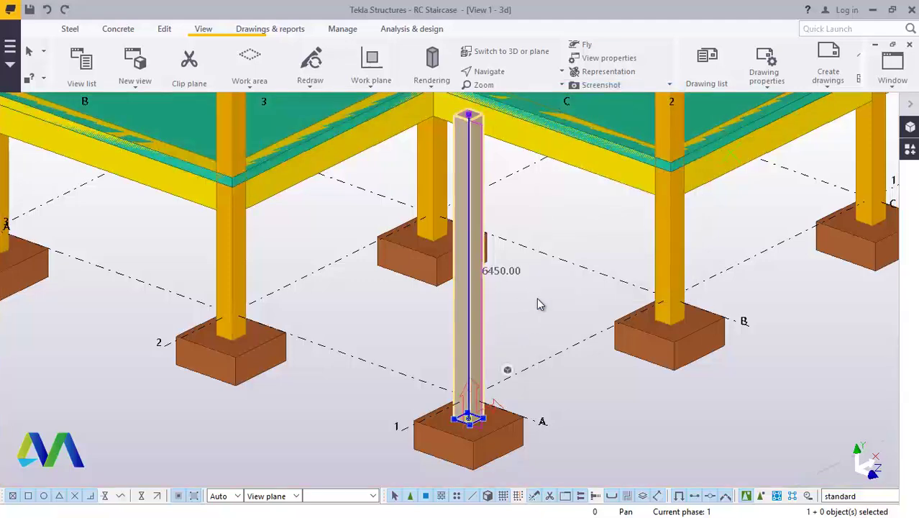
right_click(541, 304)
click(564, 262)
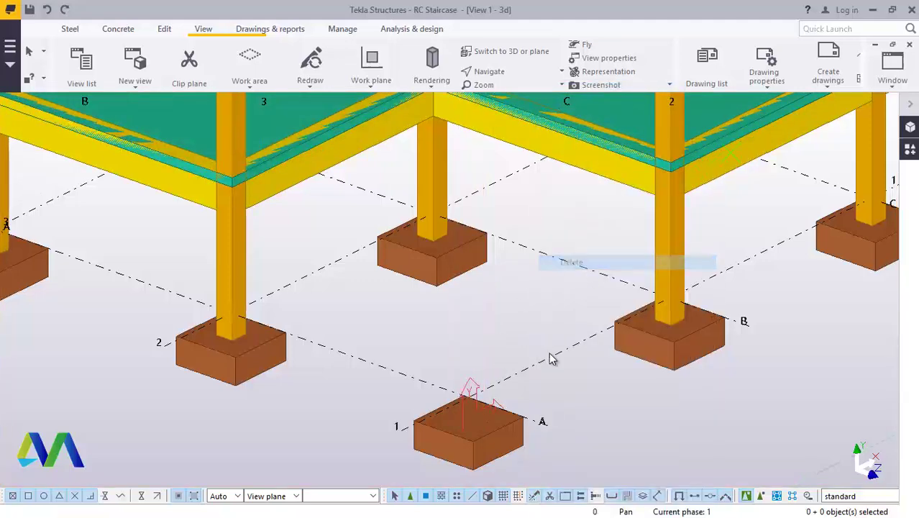
click(488, 436)
right_click(539, 311)
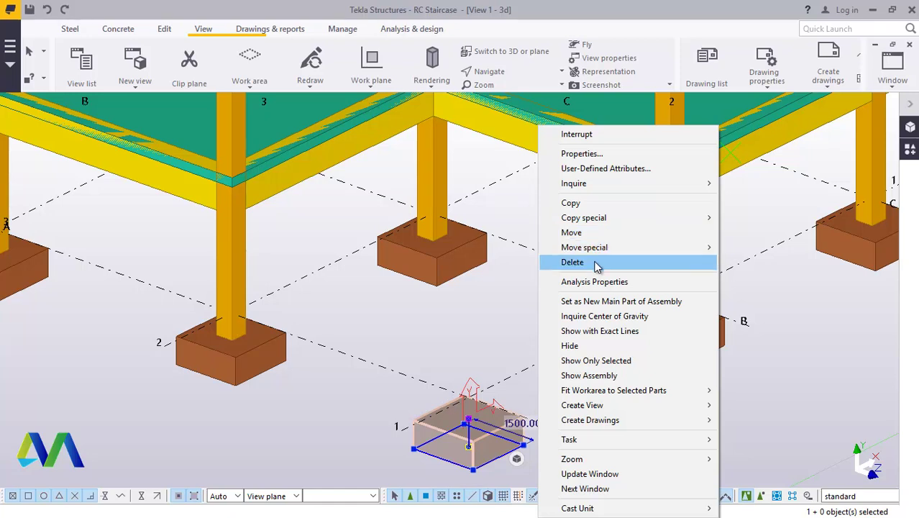
click(596, 263)
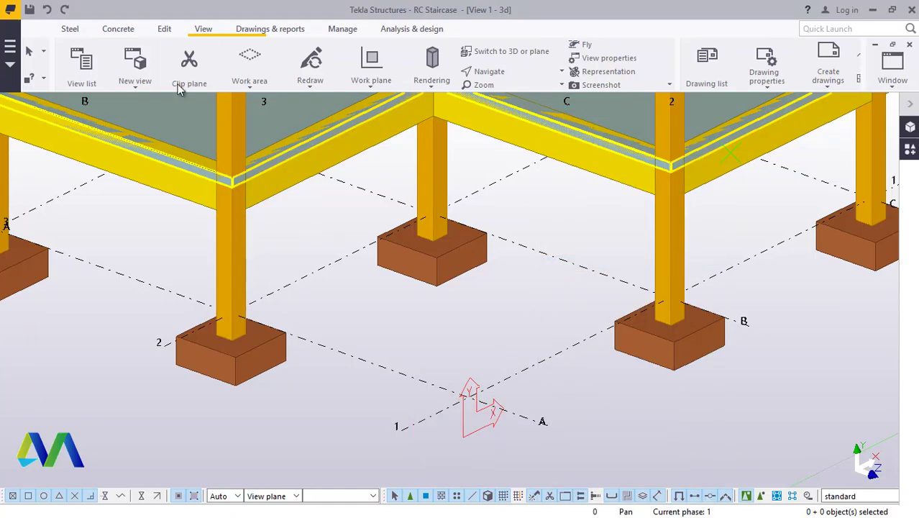
Set a horizontal work plane on grid line A midway between grid lines 1 and 2, with Z pointing up.
click(210, 33)
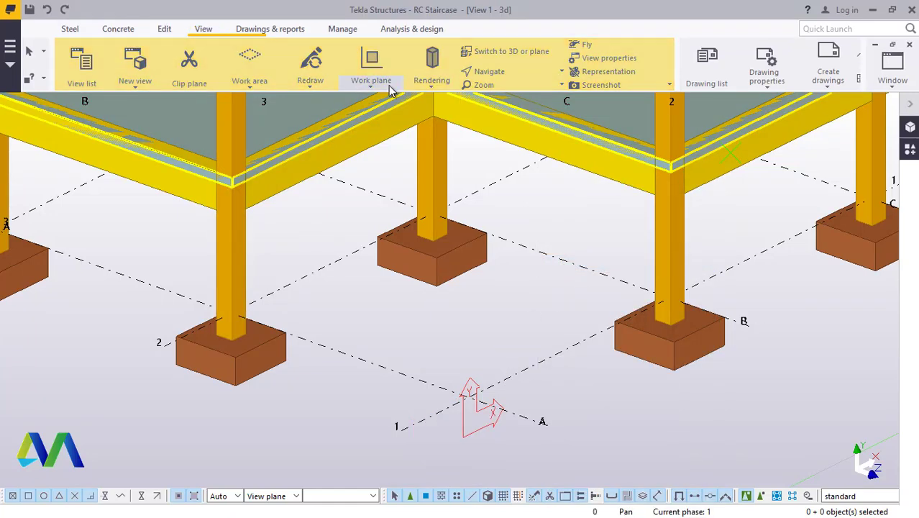
click(381, 85)
click(387, 112)
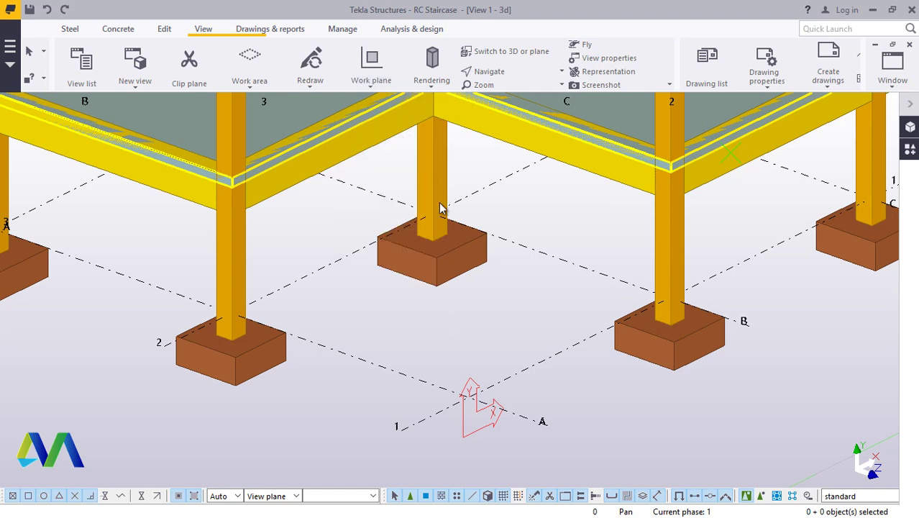
click(389, 374)
right_click(468, 337)
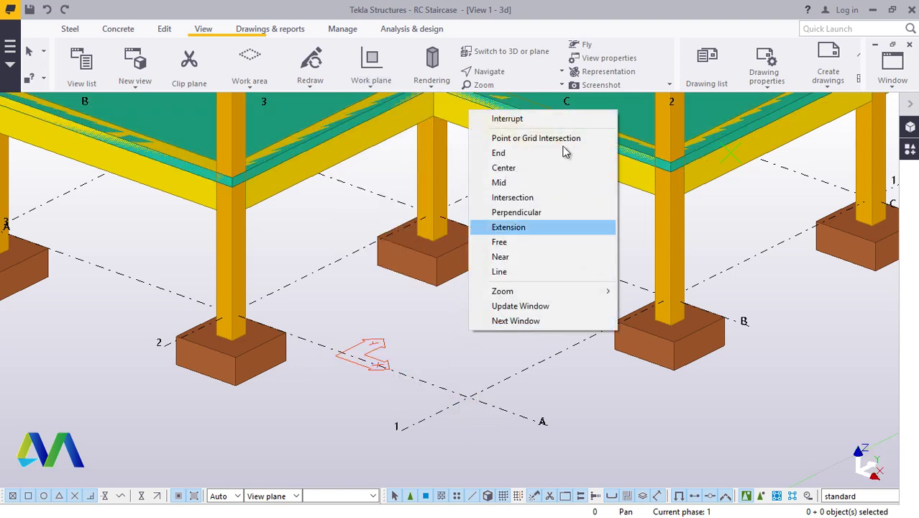
click(529, 118)
Measure the distance from the work plane origin on grid line A to the midpoint of the opposite bay on grid line B.
scroll(495, 276, down, 2)
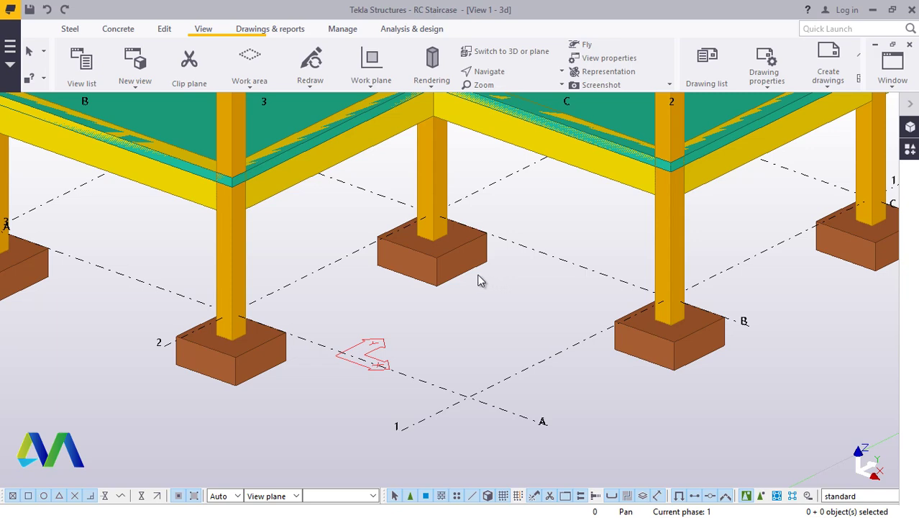
scroll(446, 260, up, 3)
scroll(468, 307, down, 2)
scroll(489, 308, up, 3)
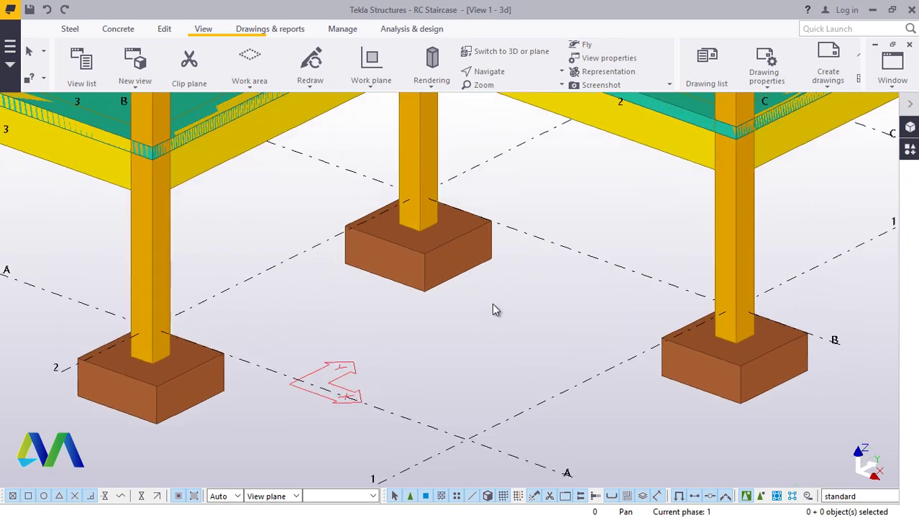
scroll(374, 216, down, 2)
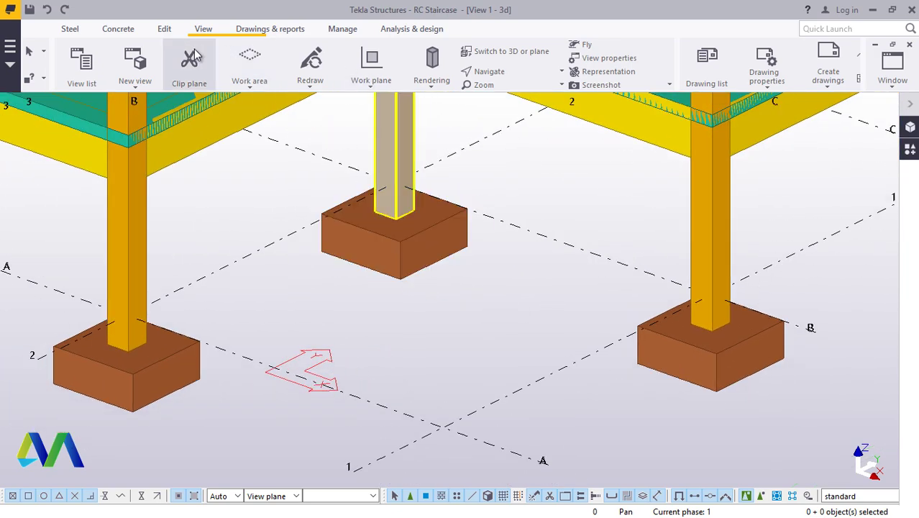
click(169, 30)
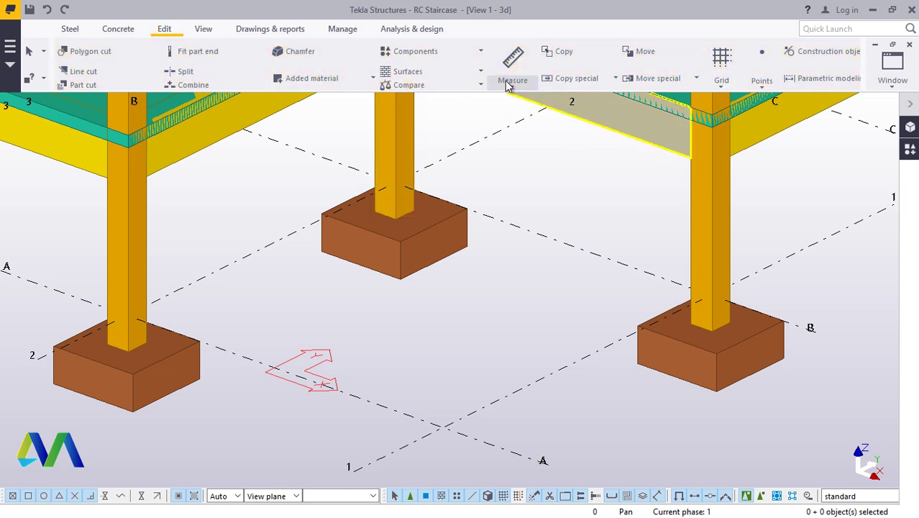
click(510, 82)
click(535, 107)
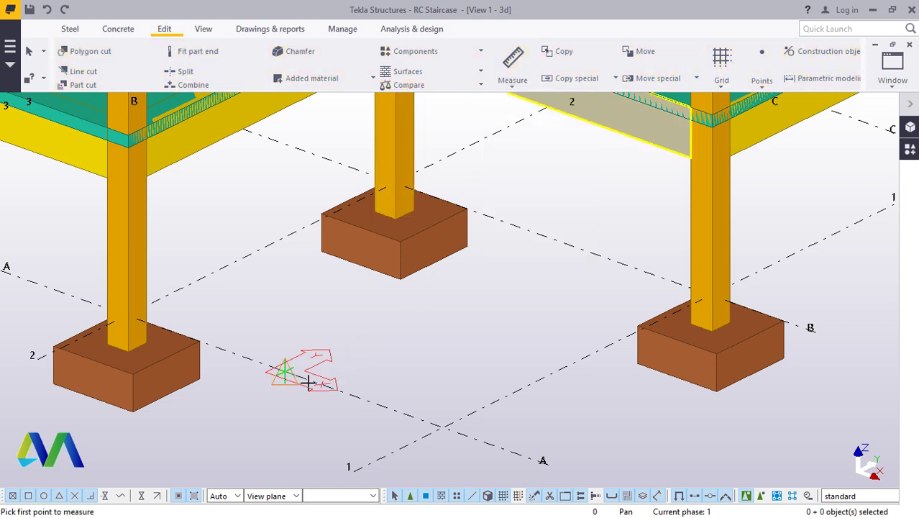
click(286, 372)
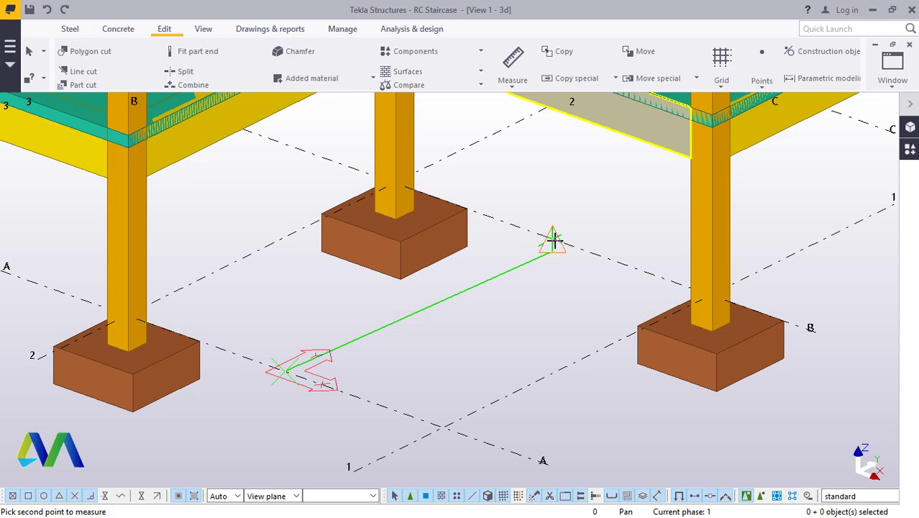
click(554, 243)
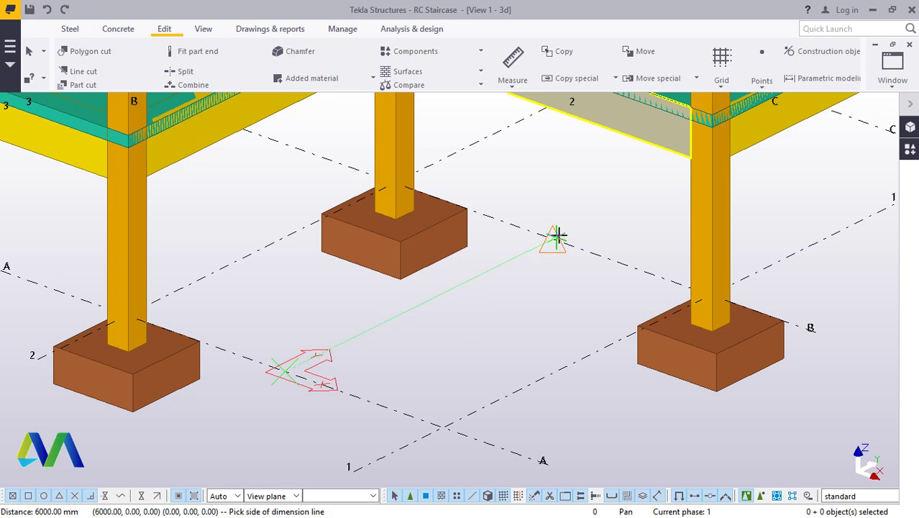
right_click(608, 196)
click(616, 203)
Search the applications and components catalog for STAIR.
scroll(533, 291, down, 6)
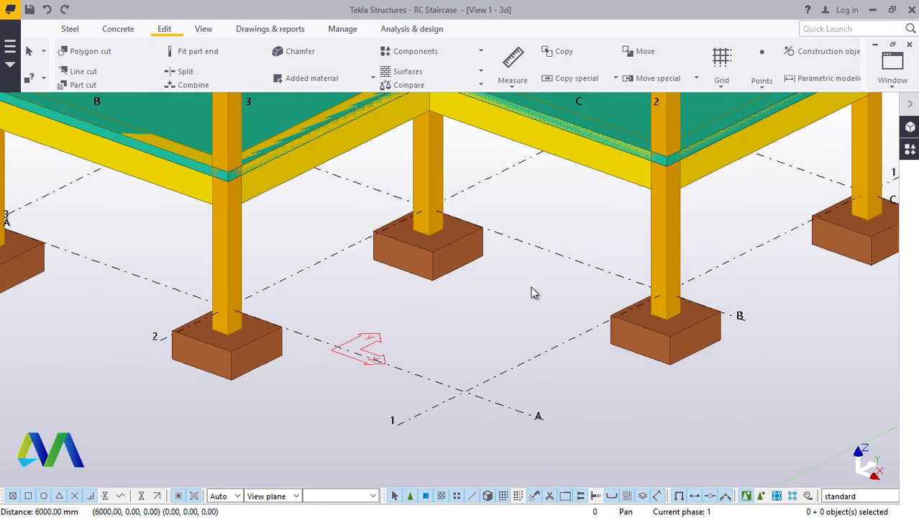
scroll(543, 260, up, 1)
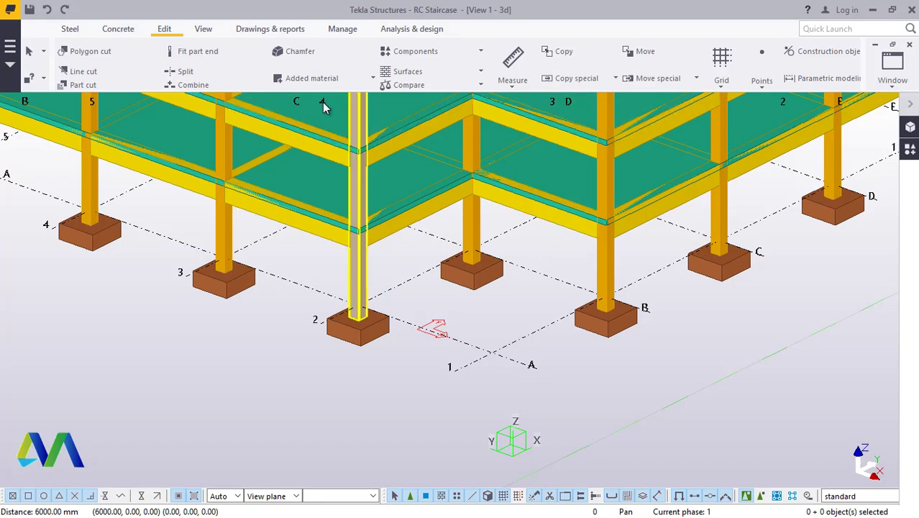
scroll(480, 363, down, 3)
scroll(481, 363, down, 1)
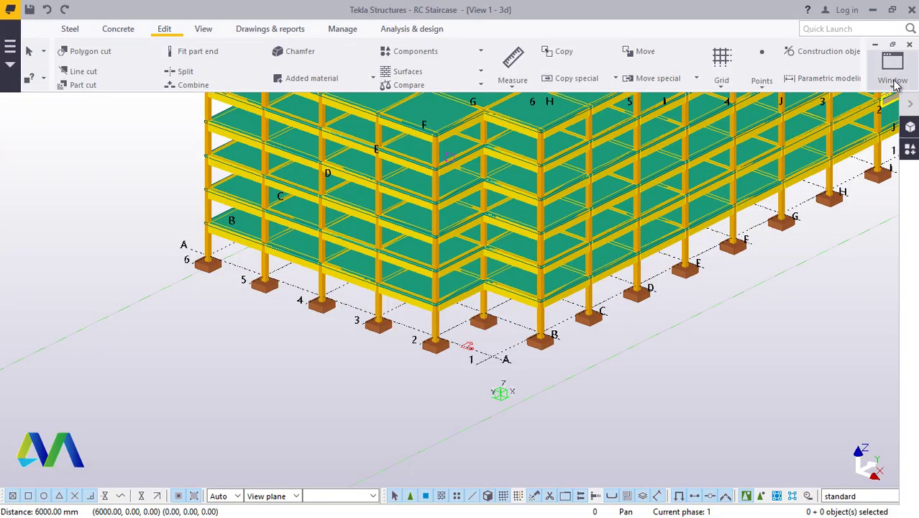
click(910, 151)
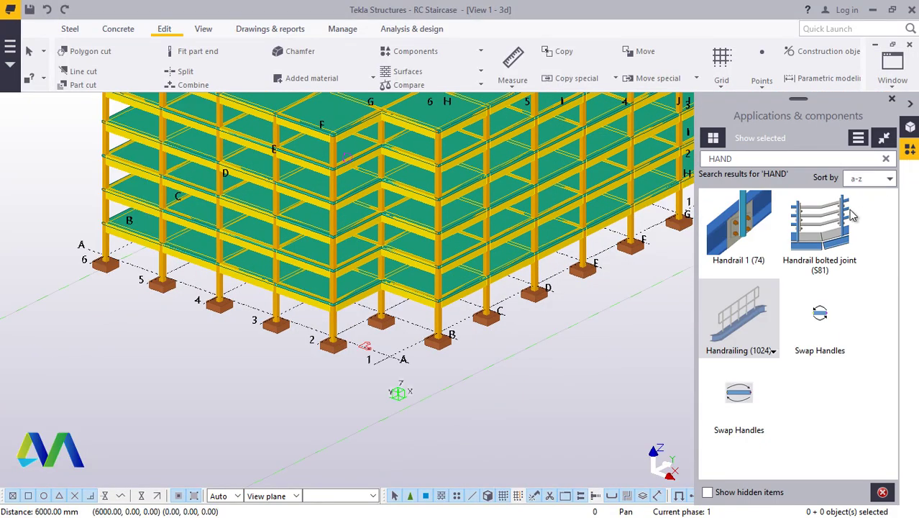
click(740, 158)
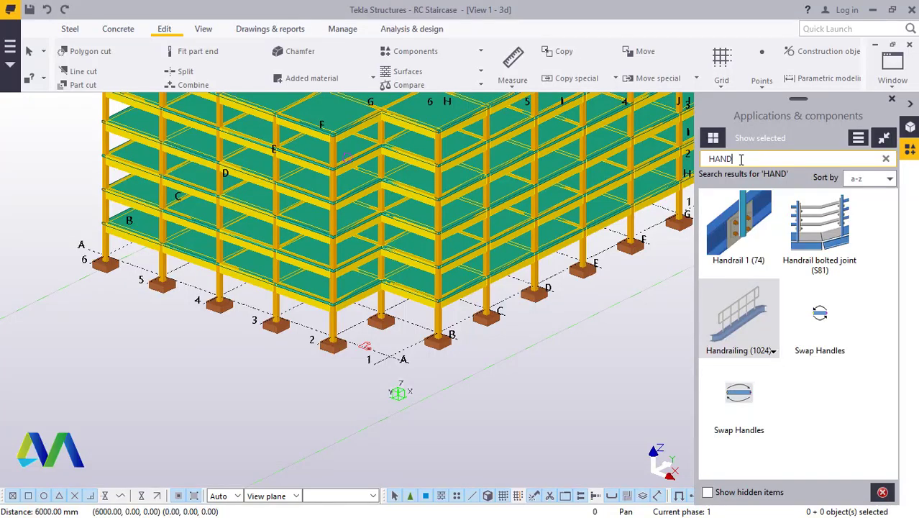
key(BackSpace)
key(BackSpace)
key(BackSpace)
key(BackSpace)
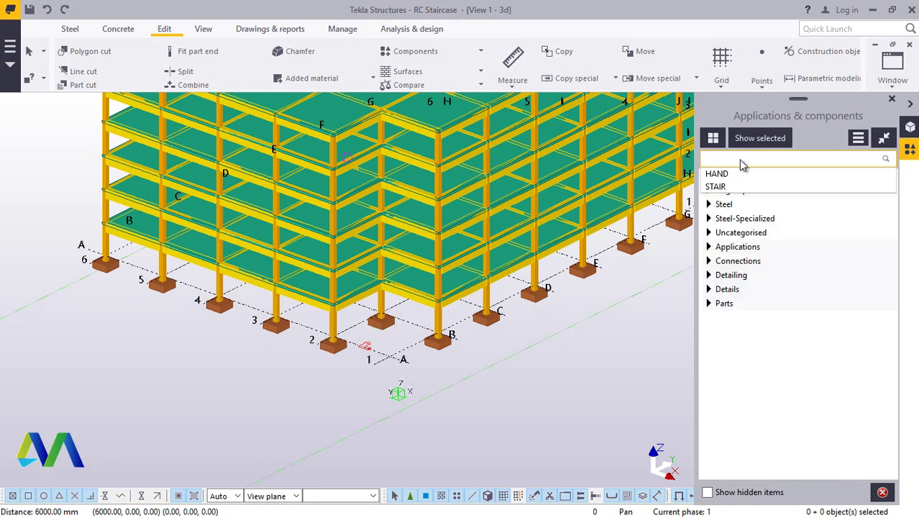
text(S)
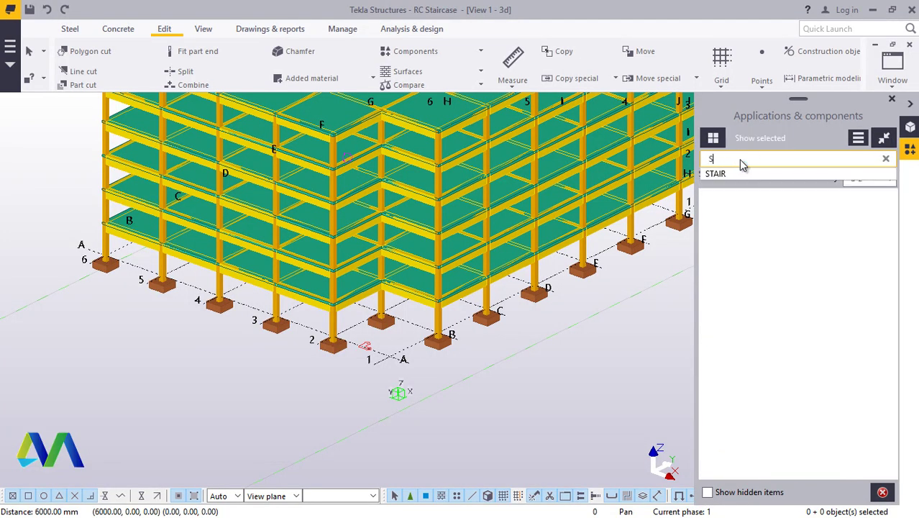
text(TAIR)
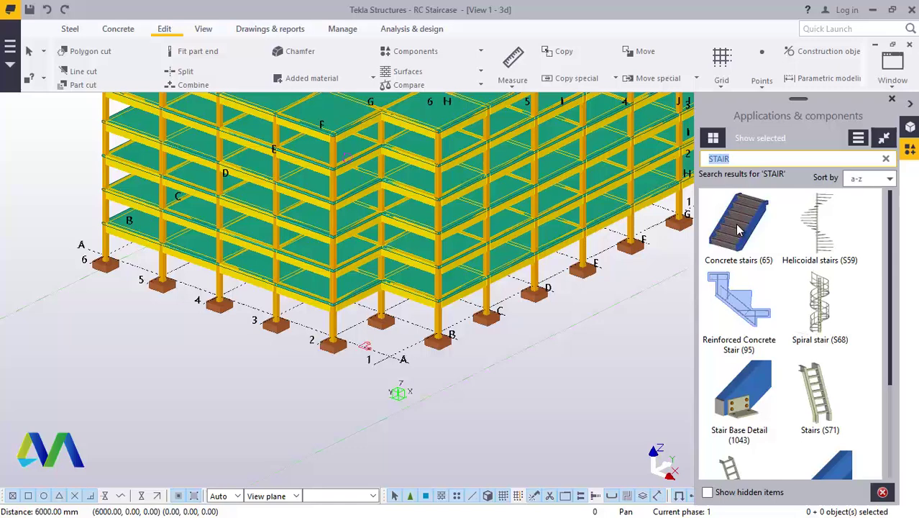
Try to insert the Stairwells and elevator shafts (90) component from the work plane origin to the bay midpoint on grid line B.
scroll(763, 313, down, 3)
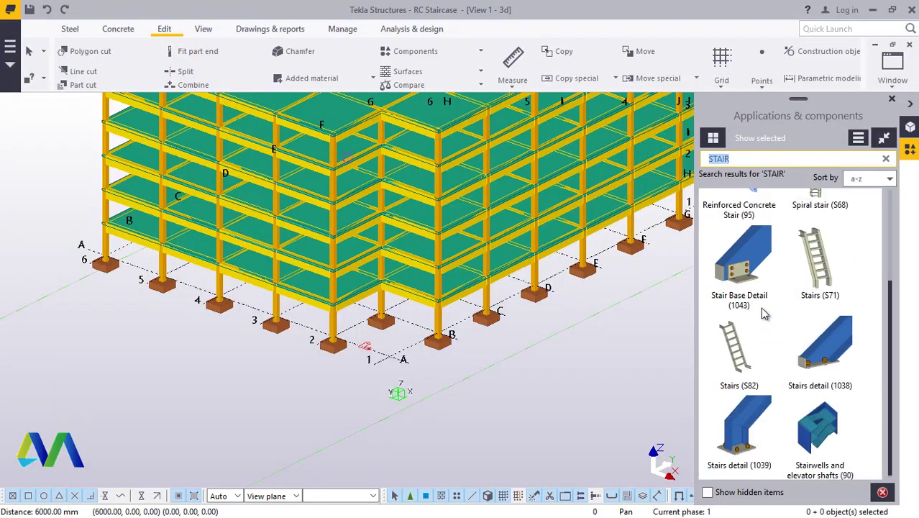
click(828, 430)
scroll(369, 330, up, 5)
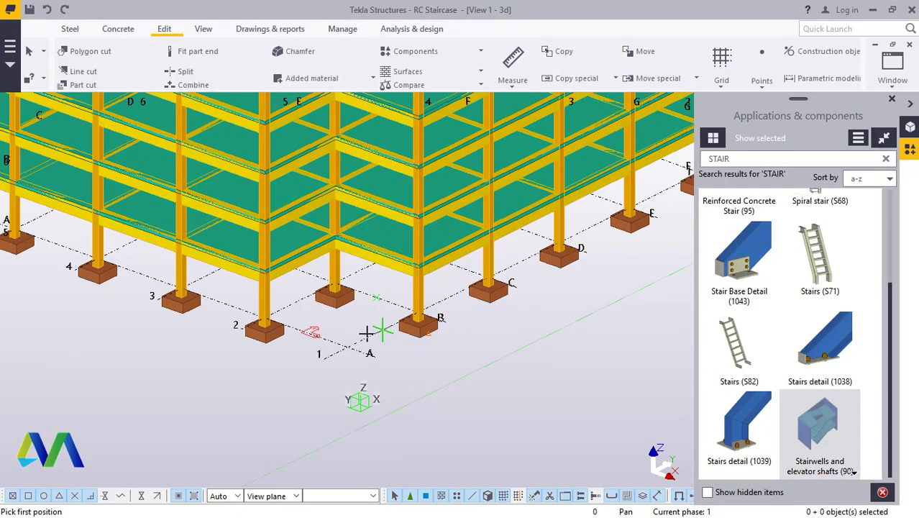
click(892, 100)
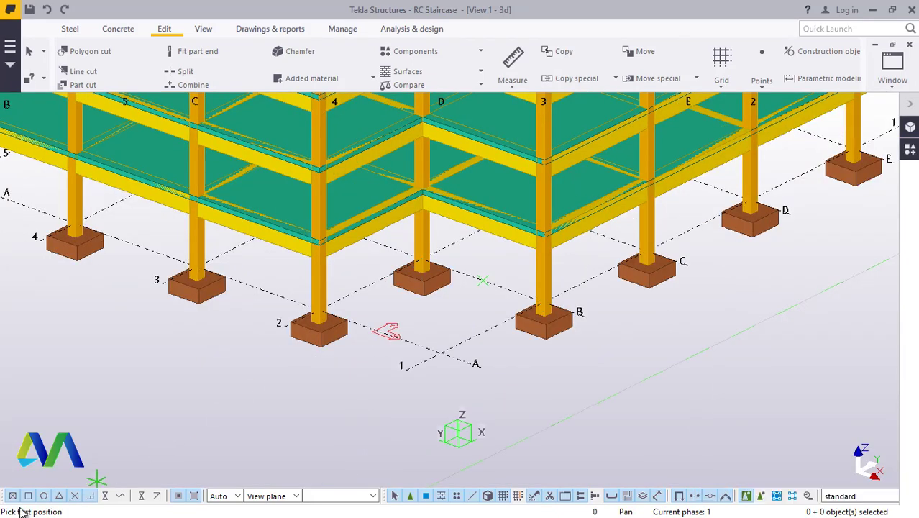
scroll(367, 314, up, 4)
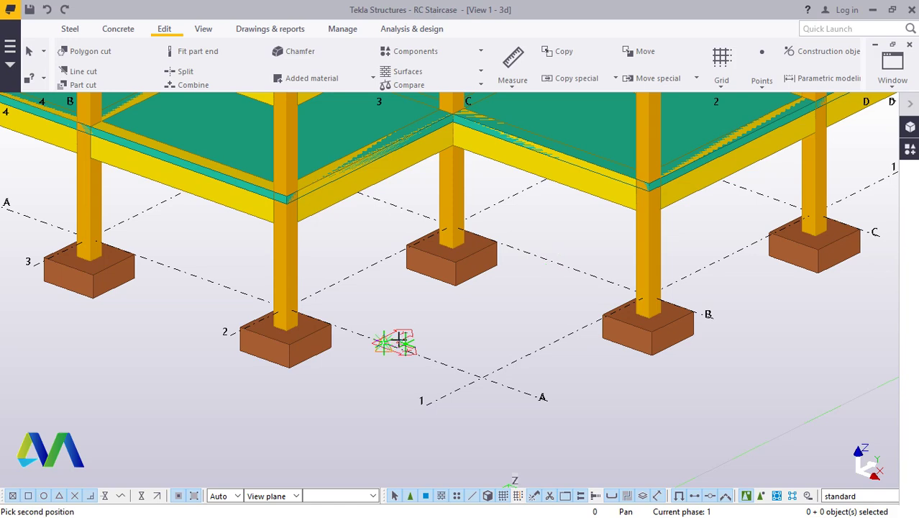
click(551, 265)
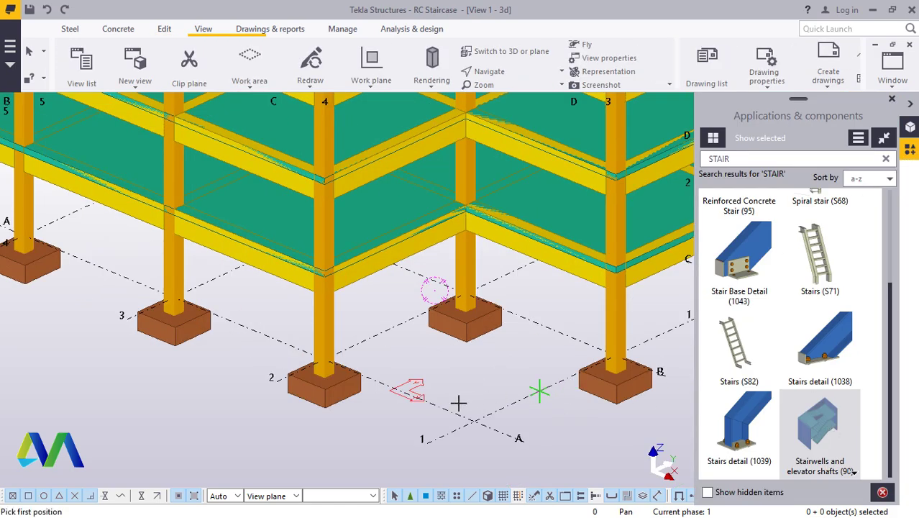
Place the Stairwells and elevator shafts (90) component in the recessed corner, from the midpoint on grid line A to that on grid line B.
scroll(458, 401, up, 1)
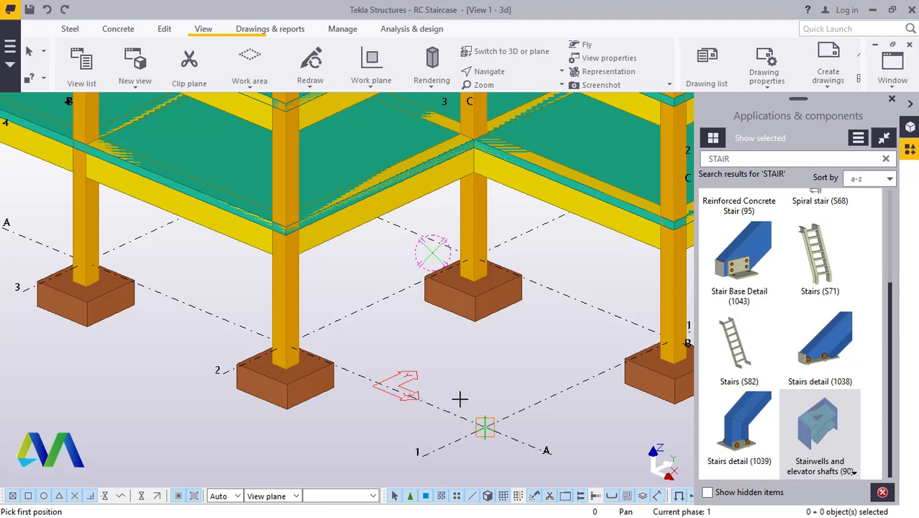
click(386, 388)
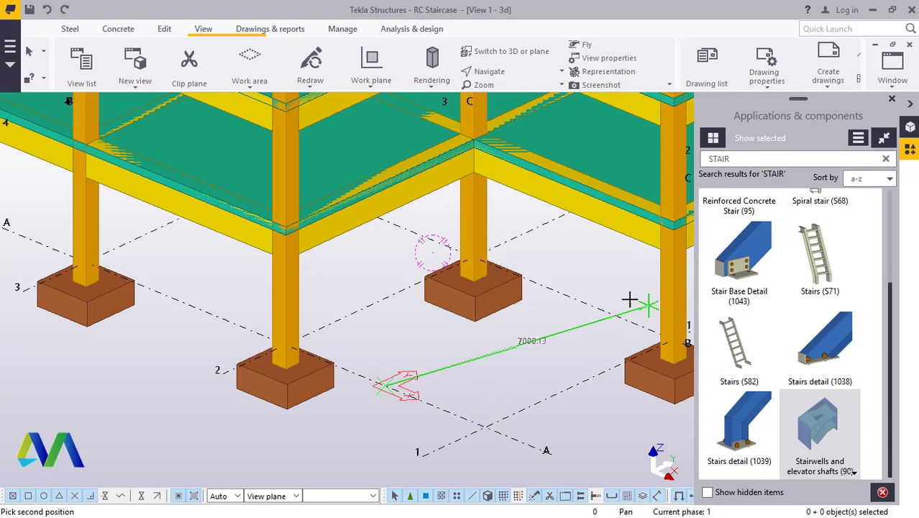
click(573, 301)
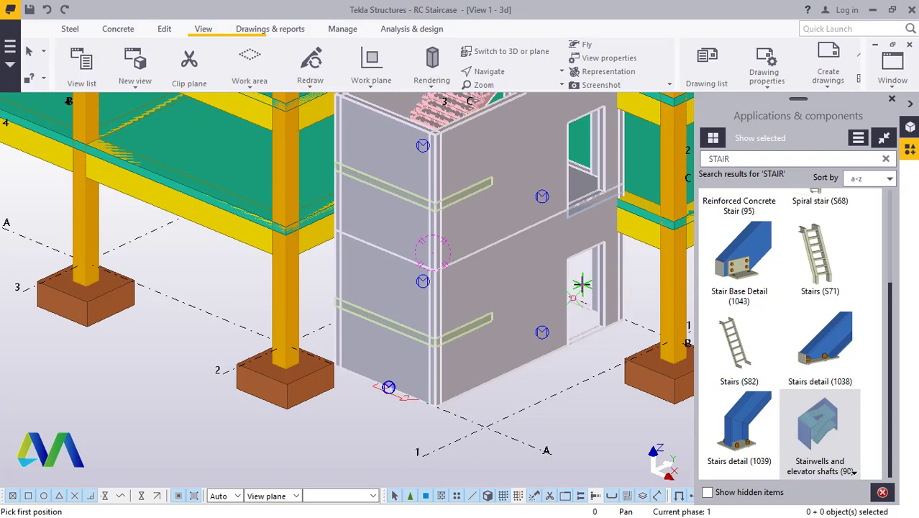
right_click(581, 285)
click(604, 291)
scroll(523, 345, down, 3)
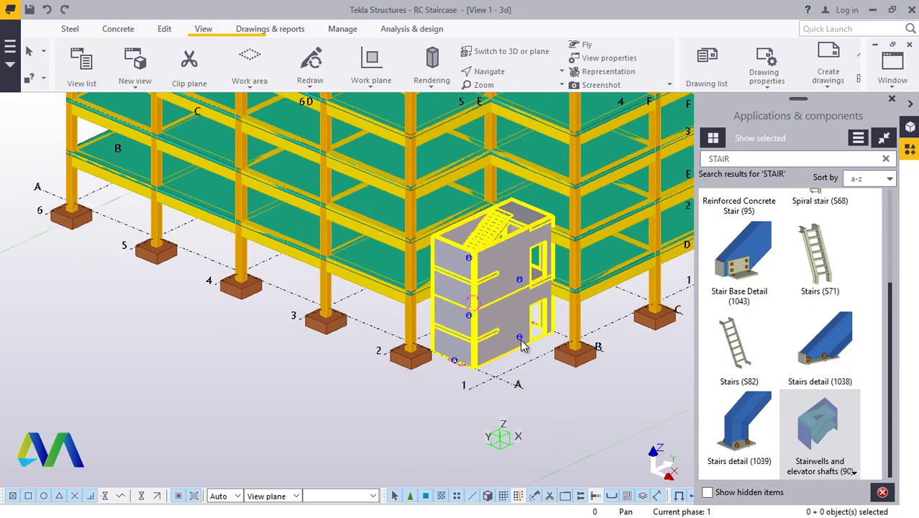
scroll(523, 345, up, 3)
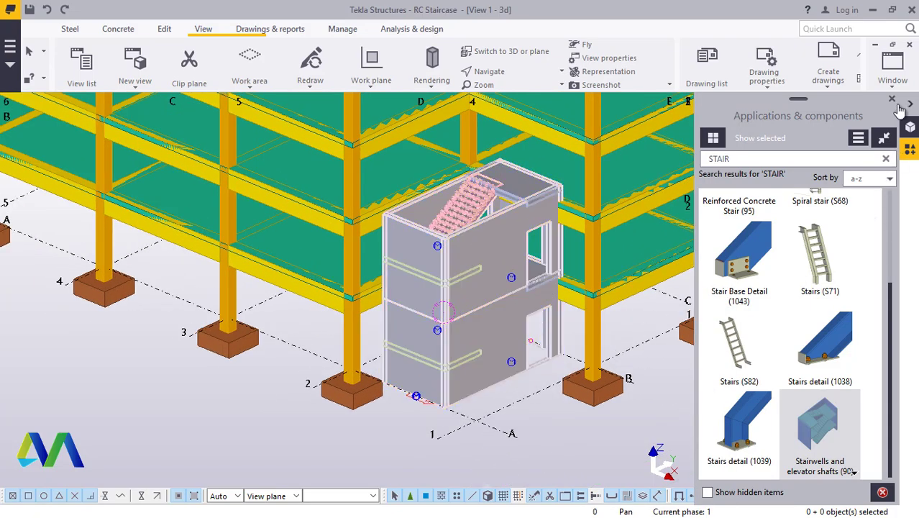
click(894, 103)
scroll(611, 168, up, 4)
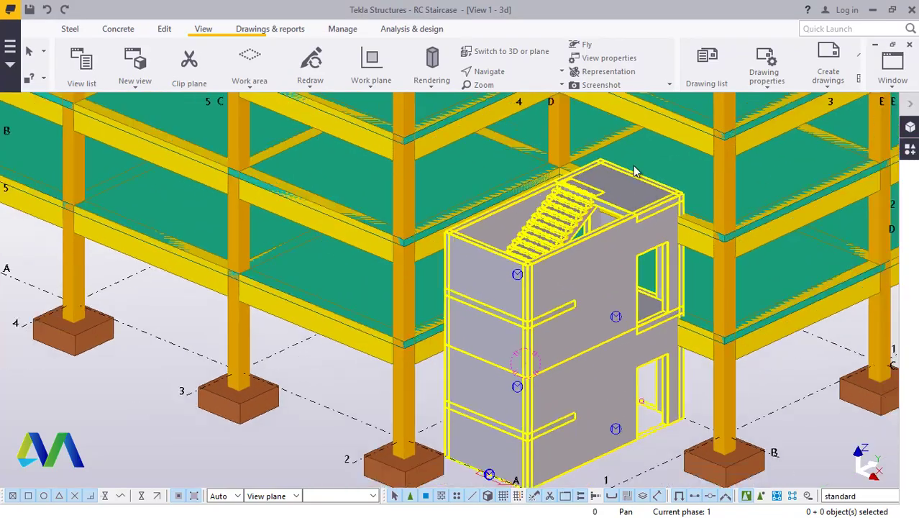
Move the stairwell component so its upper inner corner meets the frame column corner at slab level in the recess.
scroll(594, 150, up, 3)
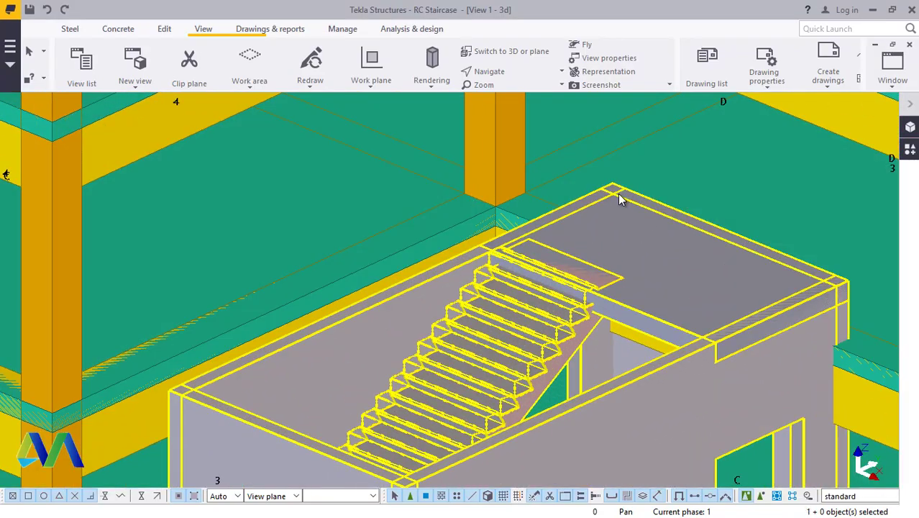
right_click(618, 195)
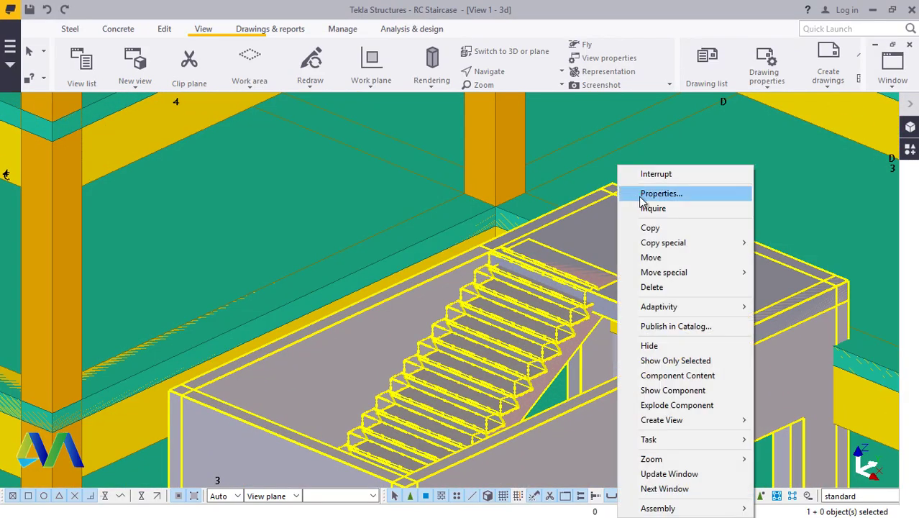
click(660, 261)
scroll(646, 222, up, 4)
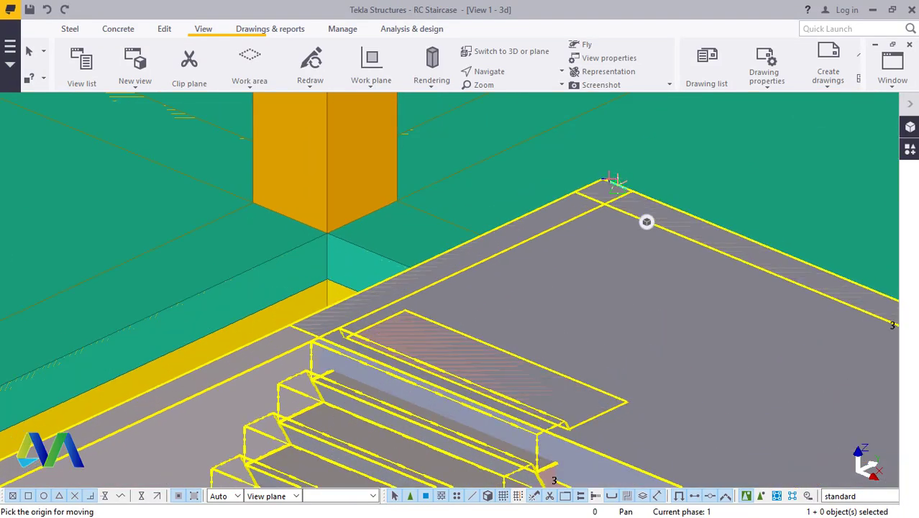
click(602, 176)
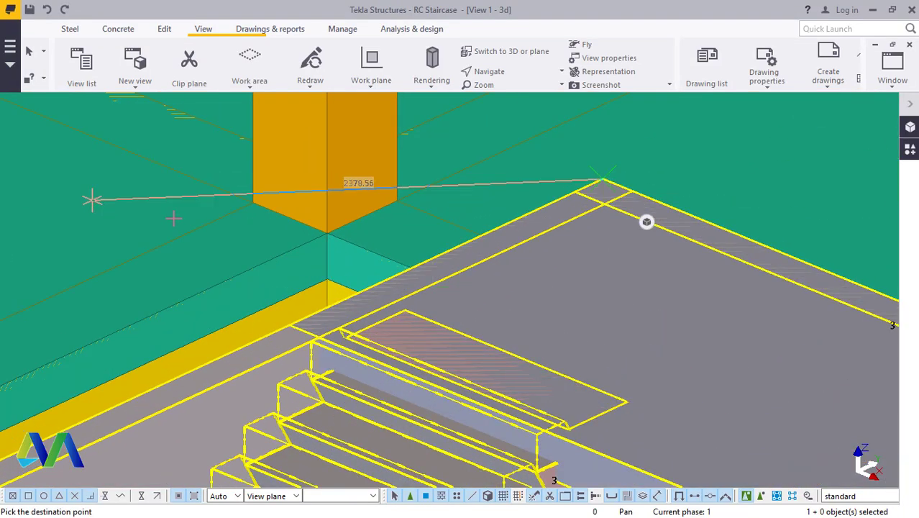
click(325, 234)
ctrl+middle_drag(326, 233, 422, 209)
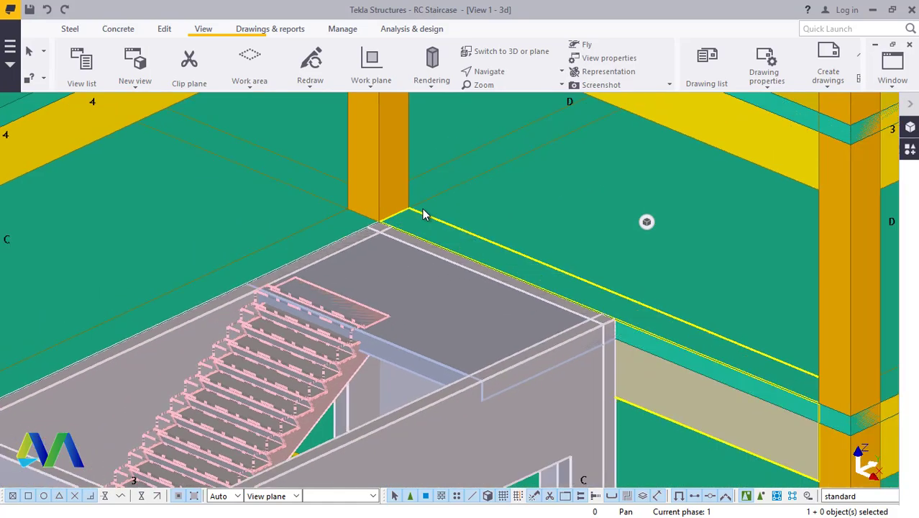
Examine how the moved stairwell fits against the slabs, beams and columns of the recessed corner.
scroll(422, 208, down, 5)
scroll(393, 382, up, 2)
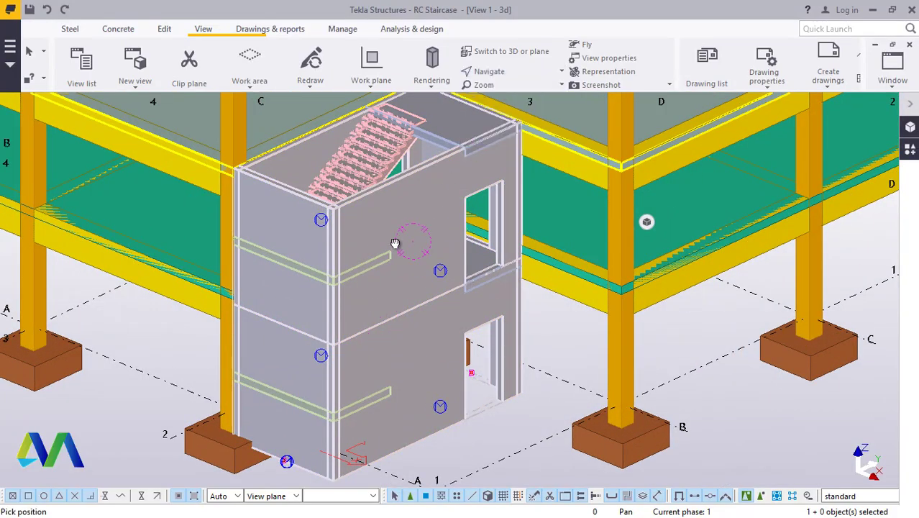
ctrl+middle_drag(395, 243, 369, 236)
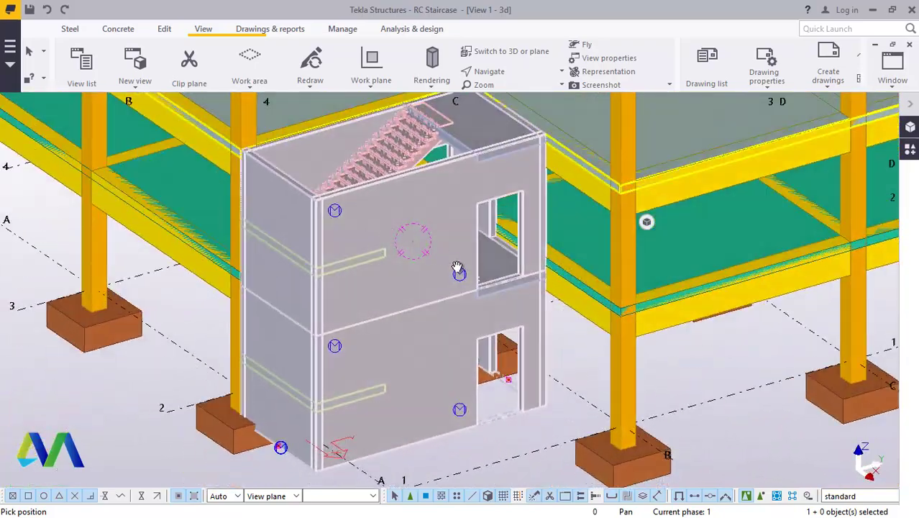
scroll(458, 267, down, 2)
scroll(436, 229, up, 2)
right_click(435, 228)
click(479, 241)
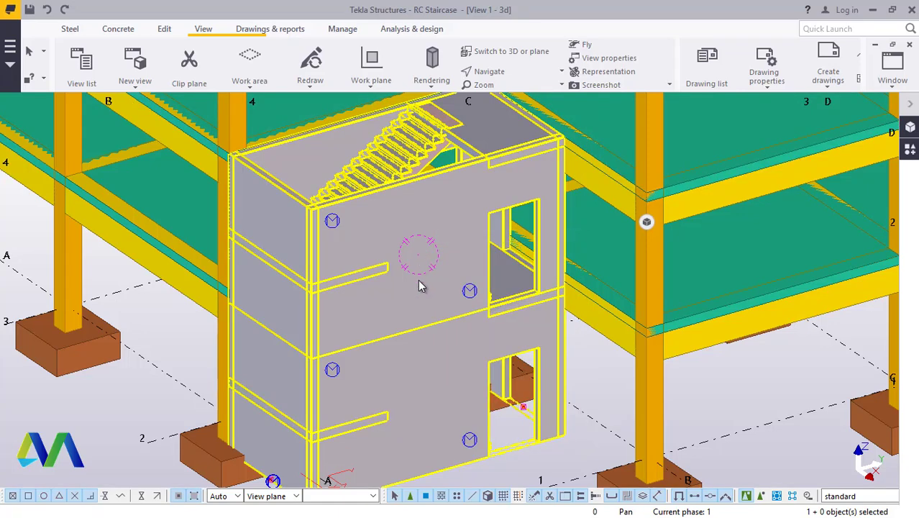
scroll(421, 285, down, 3)
scroll(443, 301, up, 2)
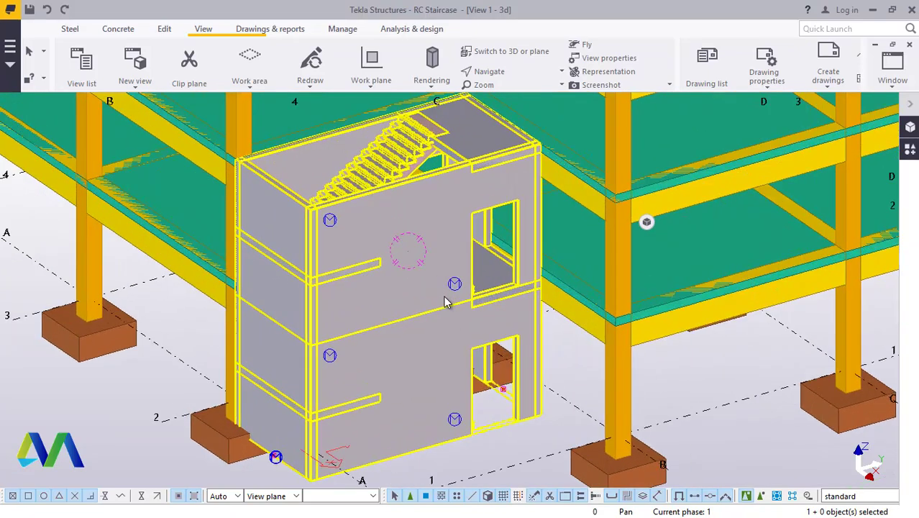
scroll(445, 302, down, 2)
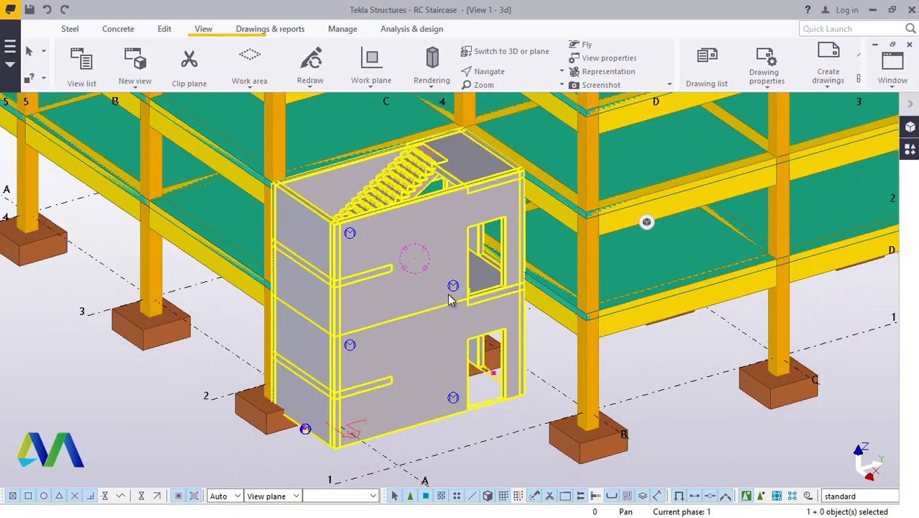
Review the levels, position and plan dimensions in the stairwell component's properties.
right_click(444, 356)
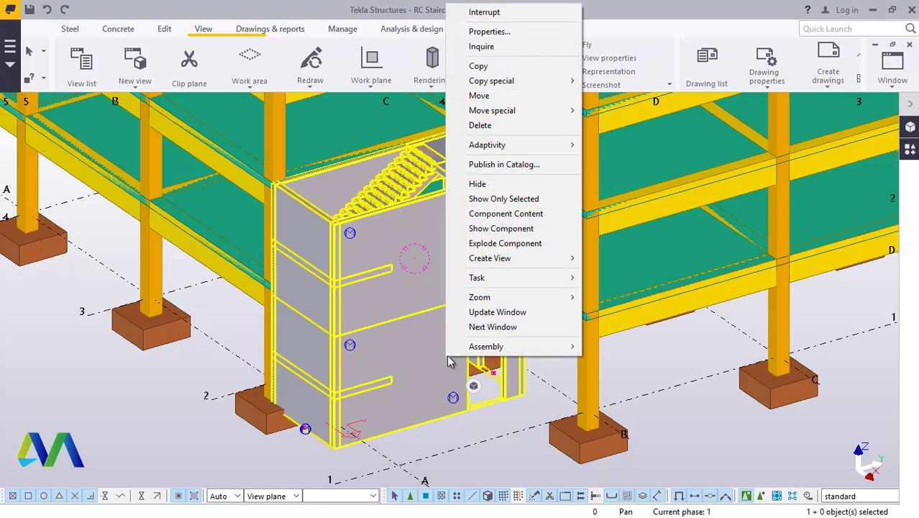
click(489, 32)
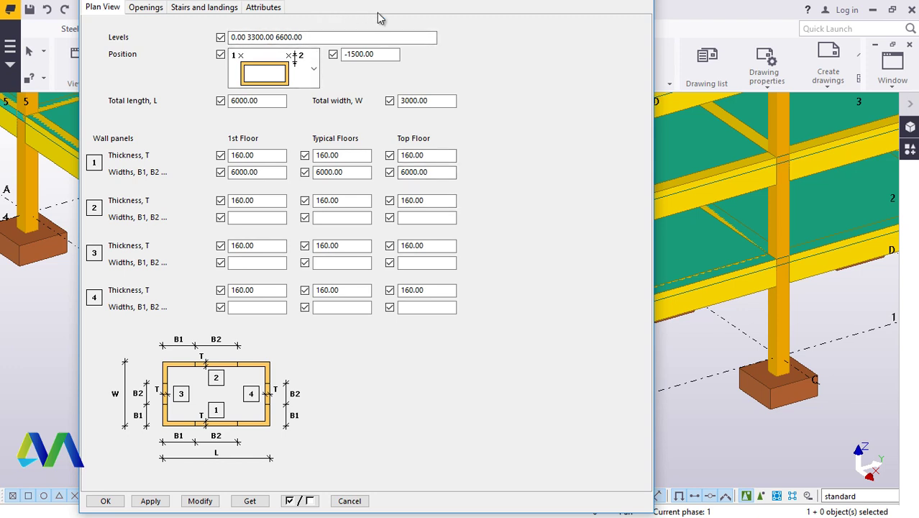
click(352, 499)
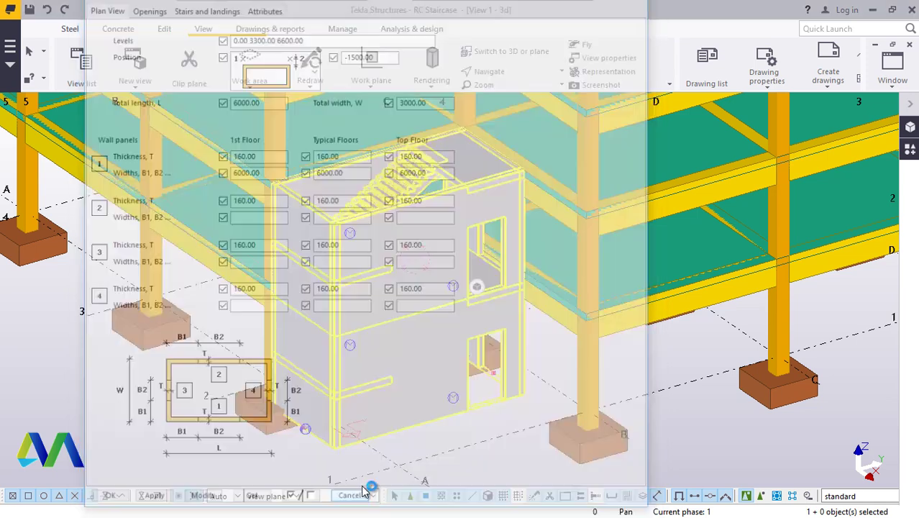
right_click(429, 372)
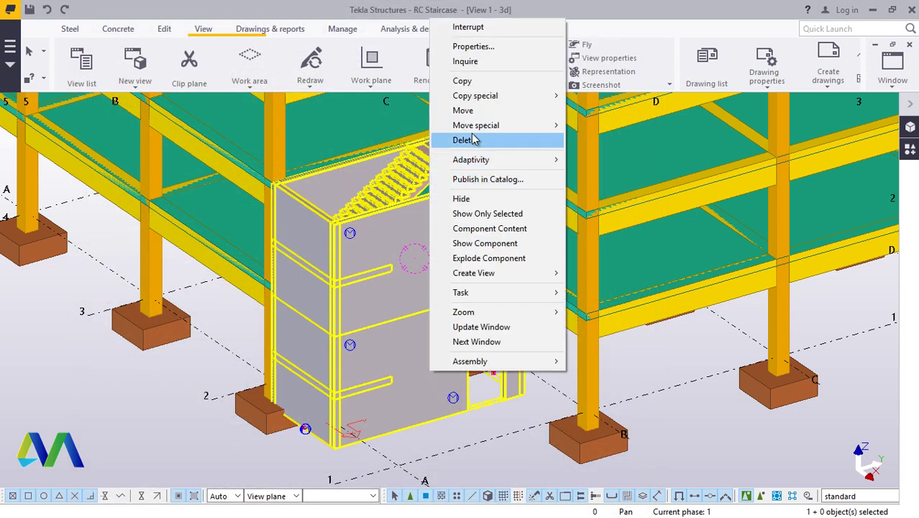
click(462, 80)
scroll(558, 271, up, 5)
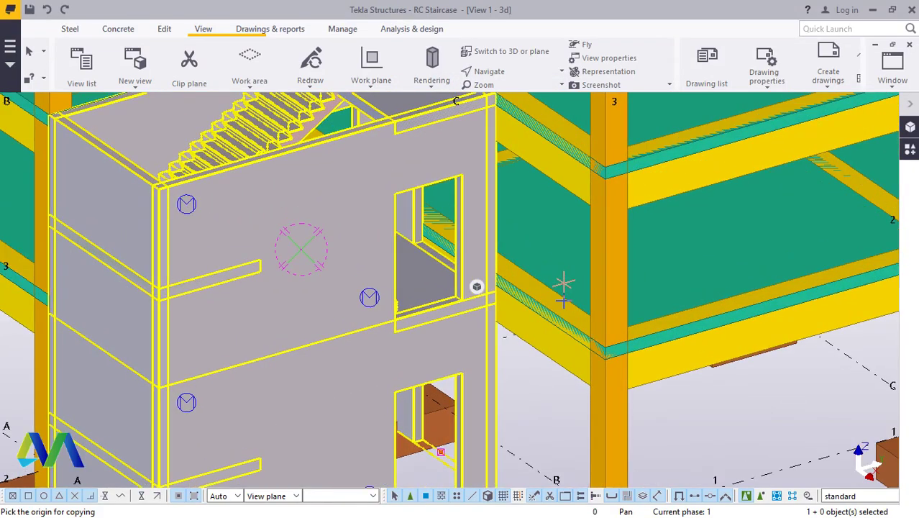
scroll(544, 339, down, 2)
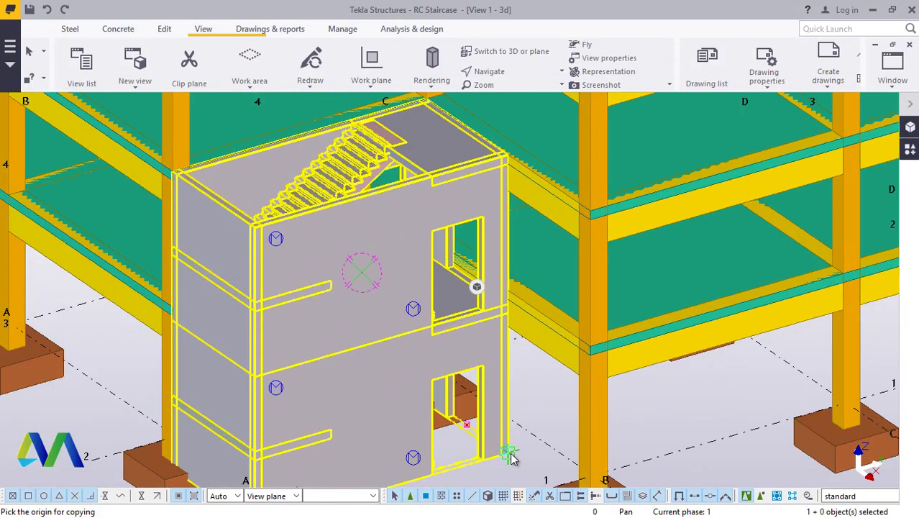
click(509, 454)
scroll(507, 172, up, 3)
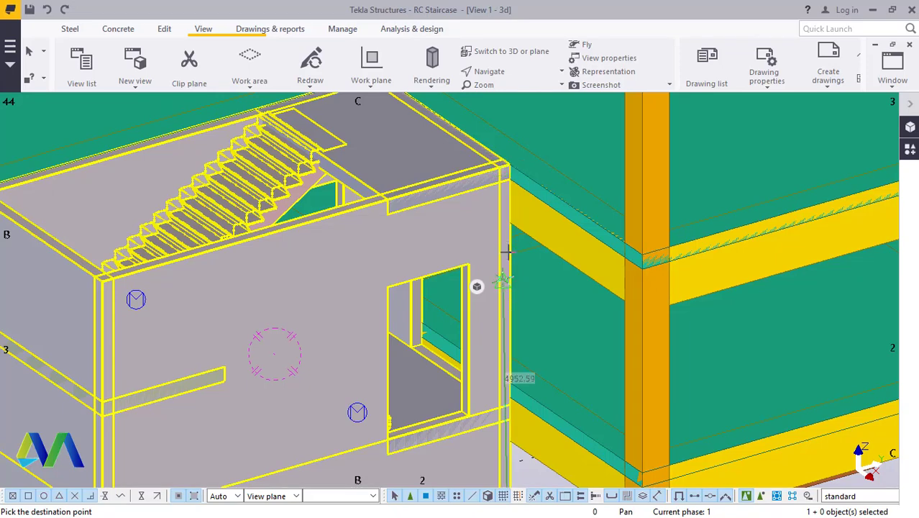
click(507, 251)
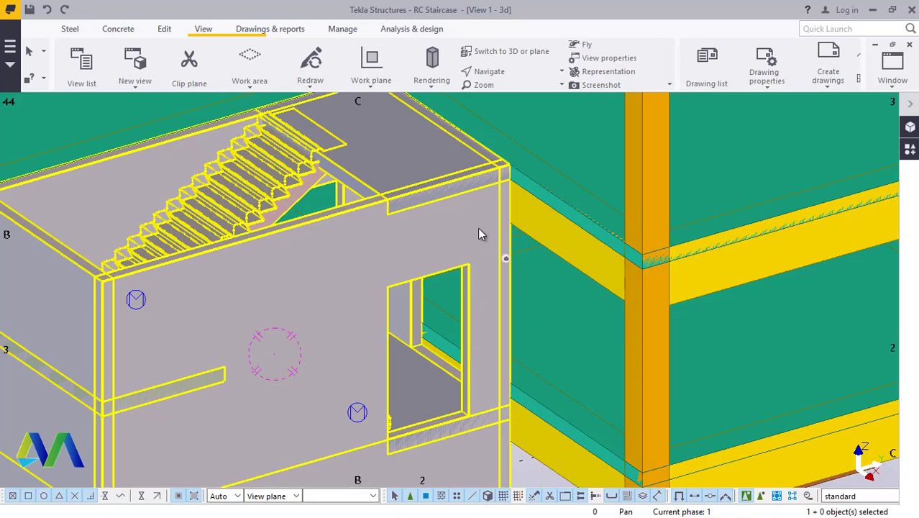
double_click(478, 229)
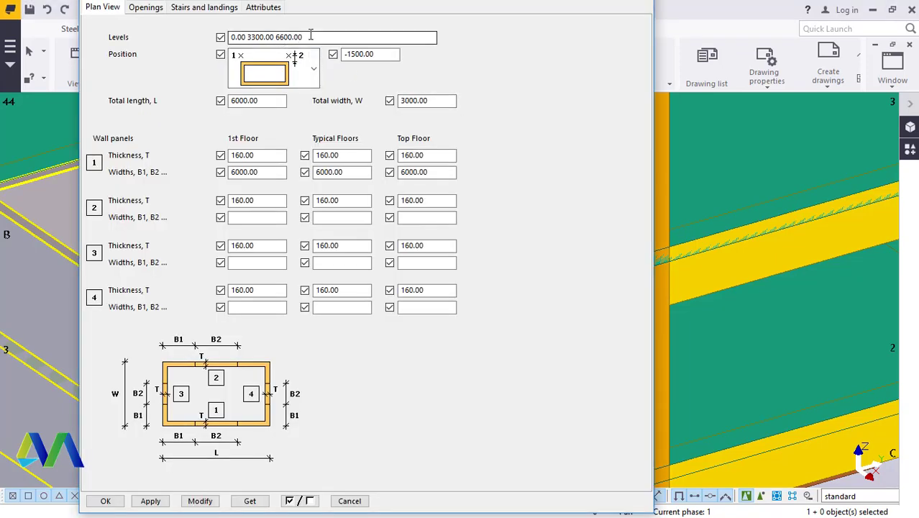
drag(303, 36, 296, 37)
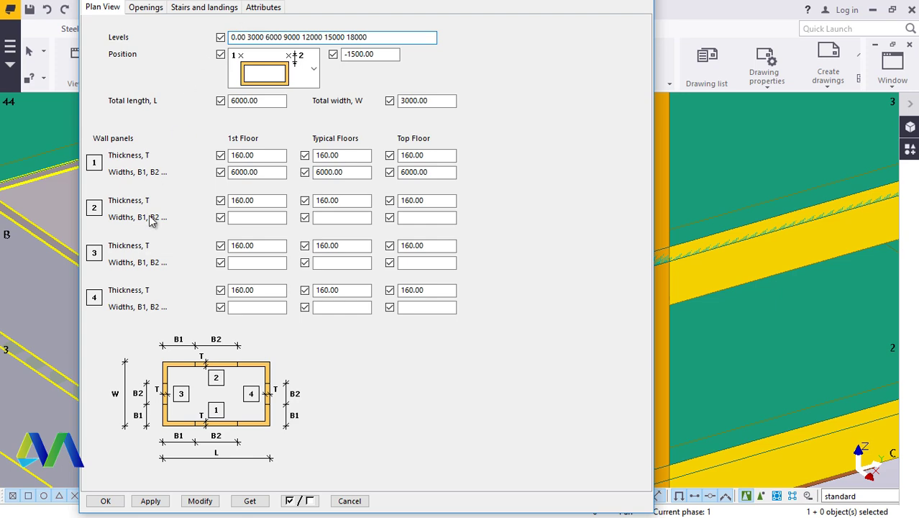
click(203, 502)
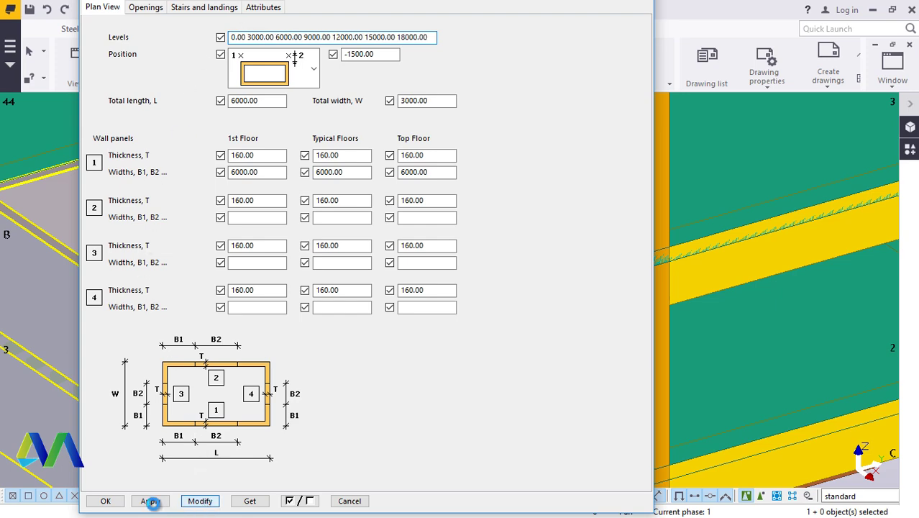
click(151, 501)
click(117, 503)
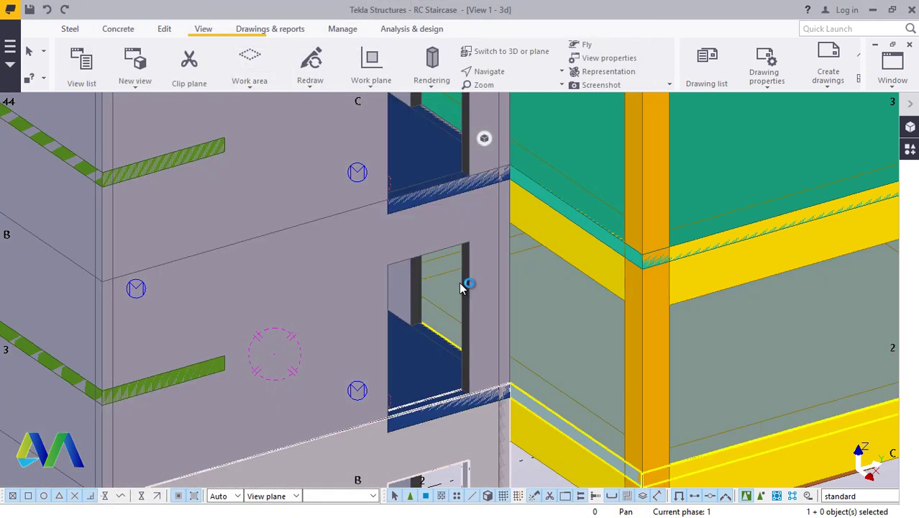
Inspect the full-height stairwell from several sides, checking its floor levels and door openings against the frame.
scroll(459, 282, down, 5)
scroll(503, 269, down, 1)
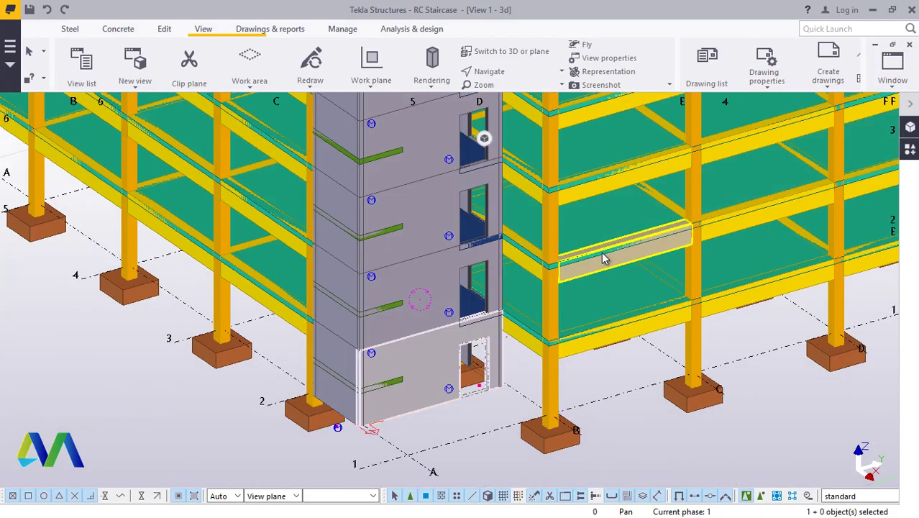
click(514, 71)
click(517, 95)
click(450, 222)
drag(430, 241, 565, 226)
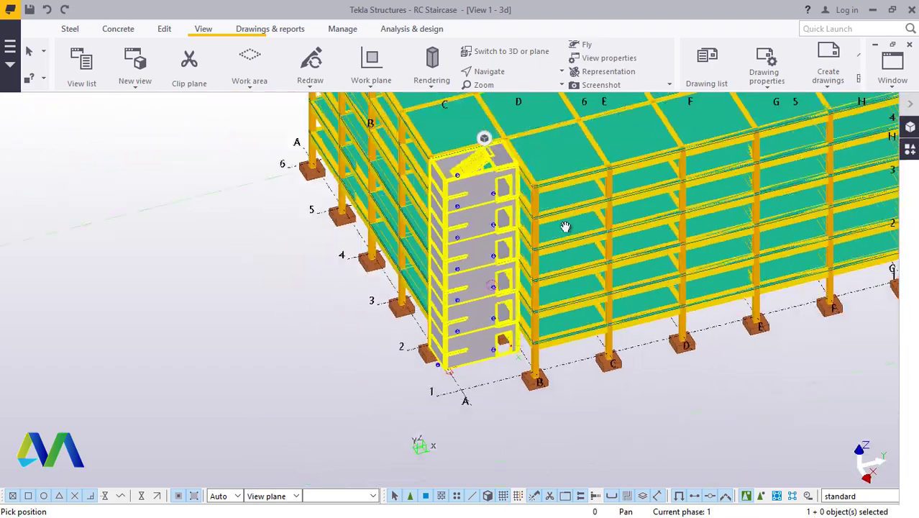
scroll(565, 226, up, 5)
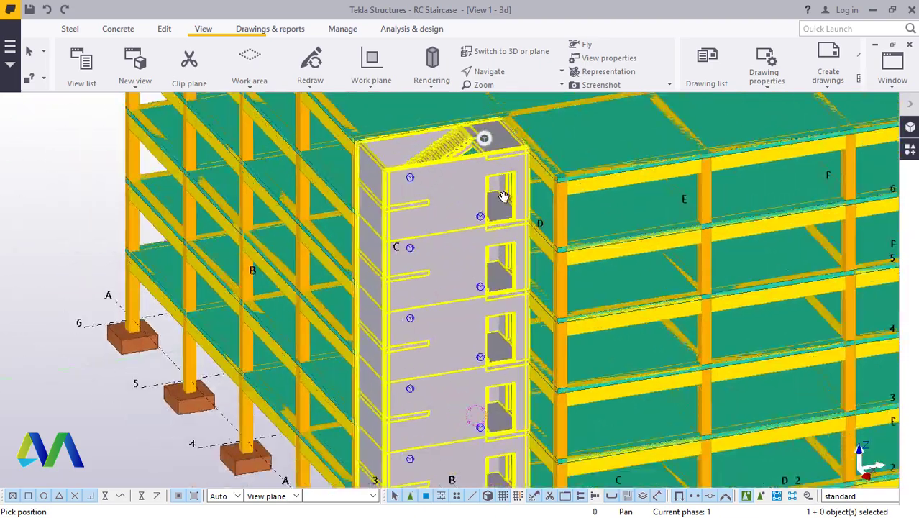
drag(503, 196, 772, 203)
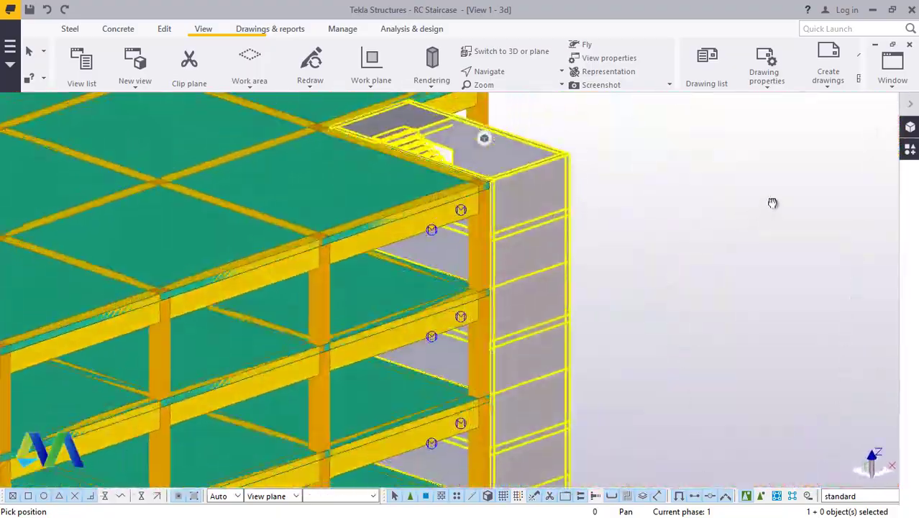
ctrl+middle_drag(772, 202, 759, 191)
scroll(355, 347, up, 6)
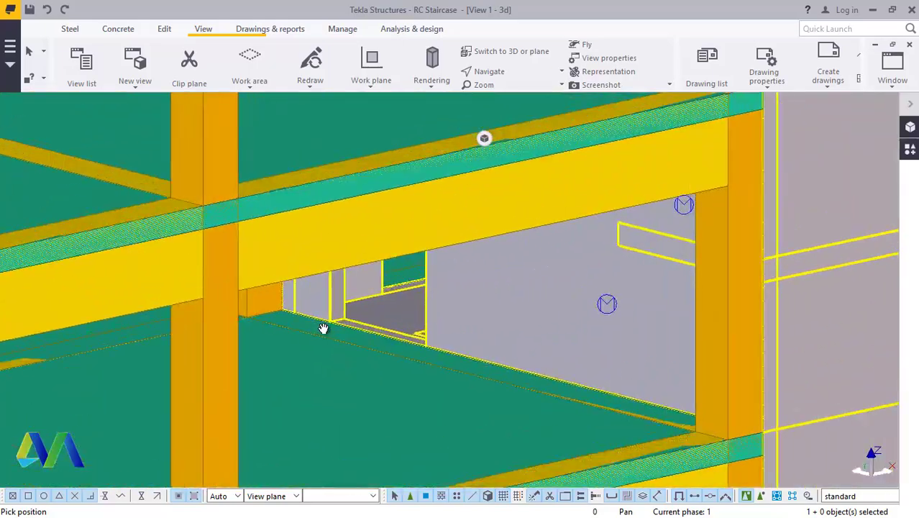
scroll(348, 330, up, 3)
scroll(363, 317, down, 6)
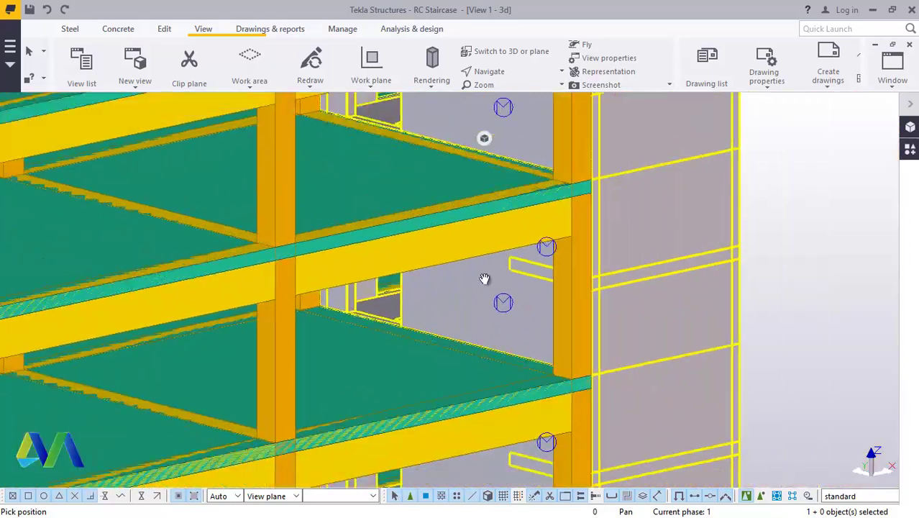
ctrl+middle_drag(511, 261, 231, 310)
scroll(470, 300, down, 2)
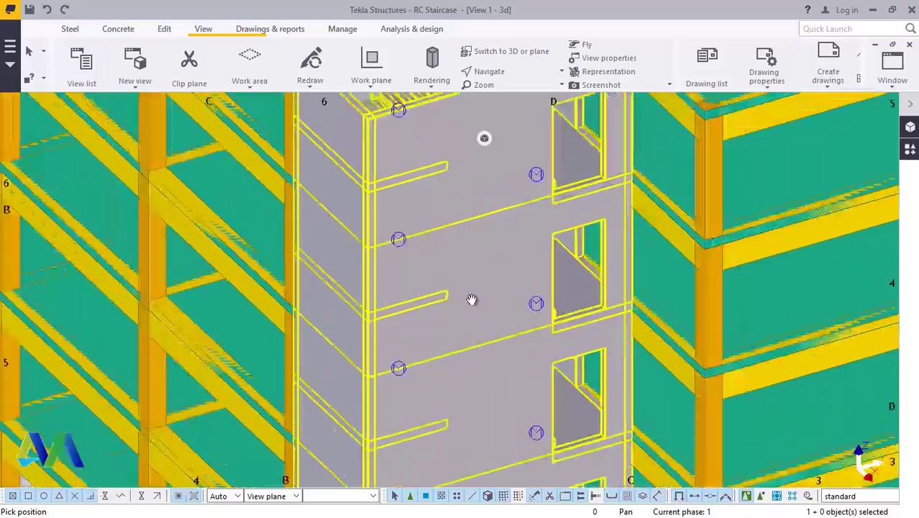
ctrl+middle_drag(471, 300, 502, 239)
scroll(509, 250, up, 2)
scroll(492, 214, up, 2)
Explode the stairwell component into individual parts.
right_click(493, 210)
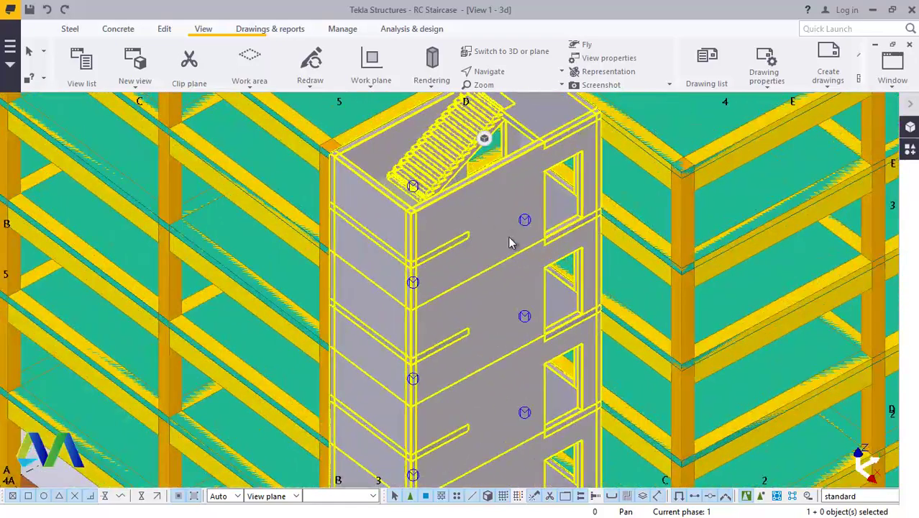
right_click(496, 202)
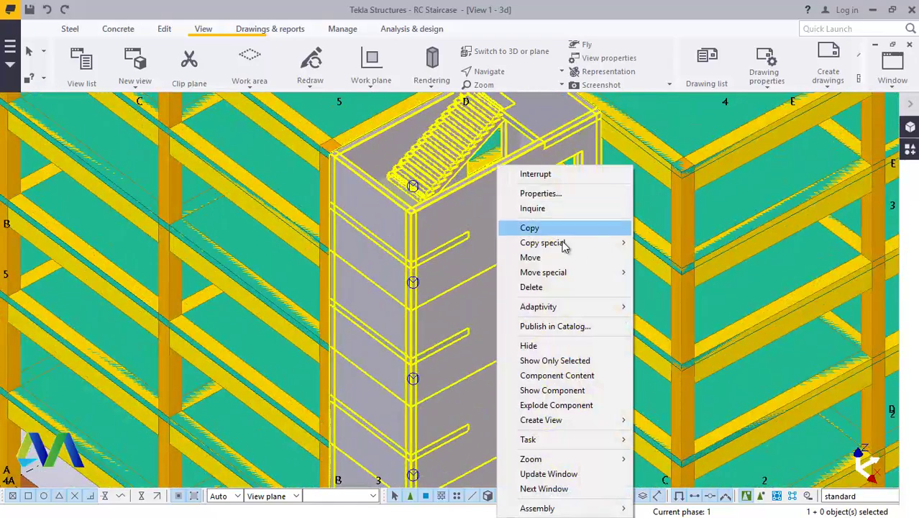
click(556, 406)
Delete the six 6000 mm wall panels with door openings that form the stairwell's outer face along grid 1.
ctrl+middle_drag(530, 337, 477, 188)
click(501, 226)
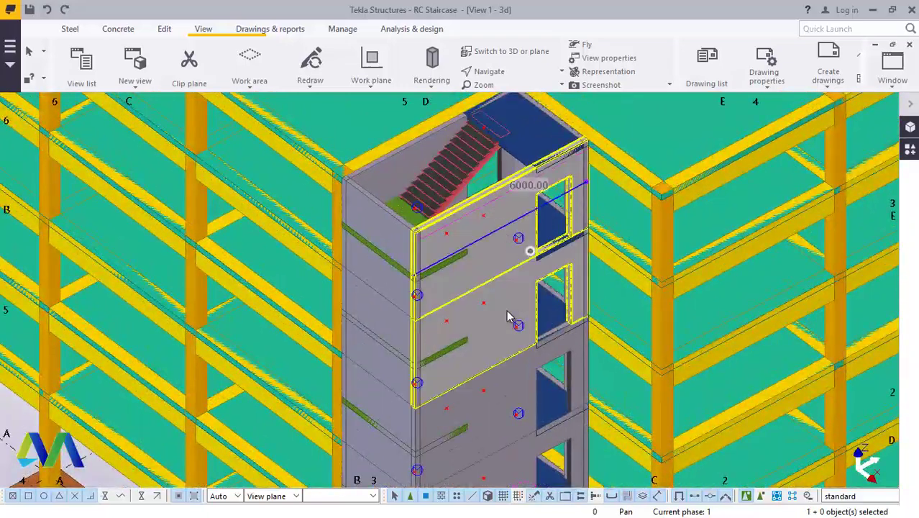
ctrl+click(504, 310)
scroll(504, 310, down, 4)
scroll(482, 302, up, 4)
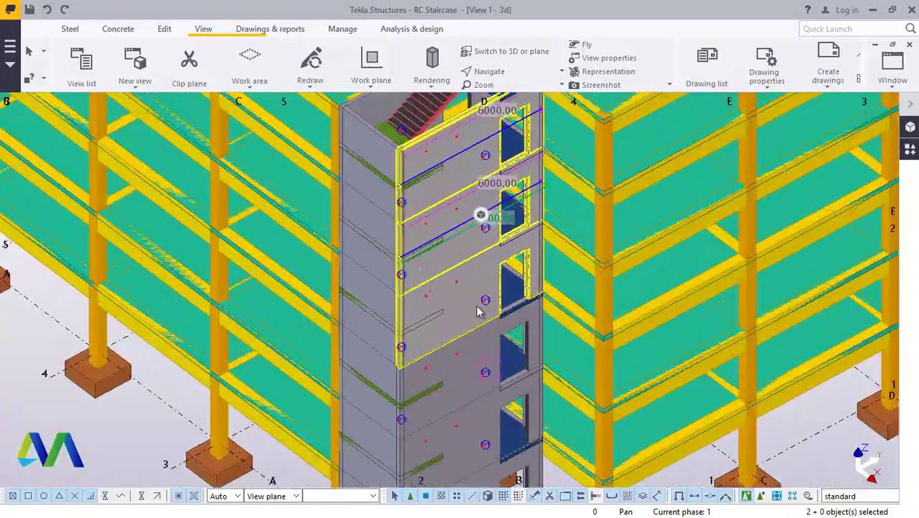
ctrl+click(463, 328)
scroll(494, 377, down, 4)
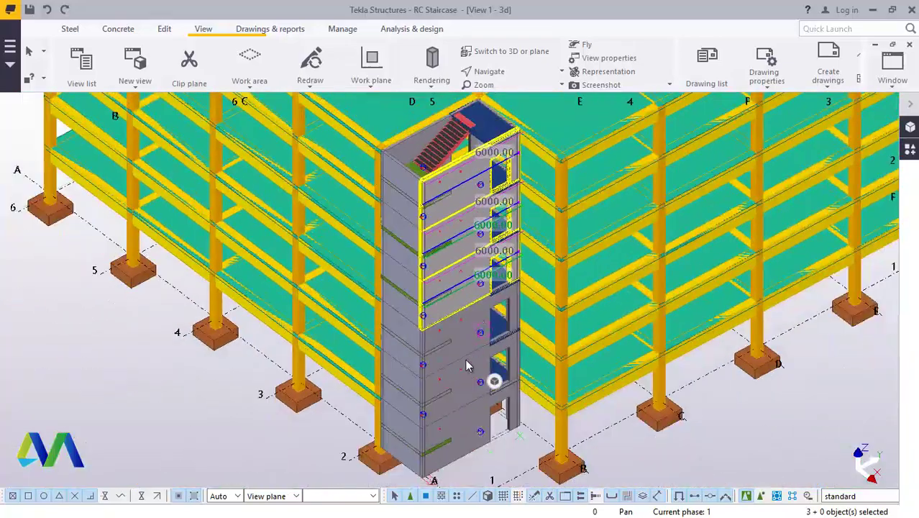
scroll(493, 378, up, 5)
ctrl+click(481, 356)
ctrl+click(481, 403)
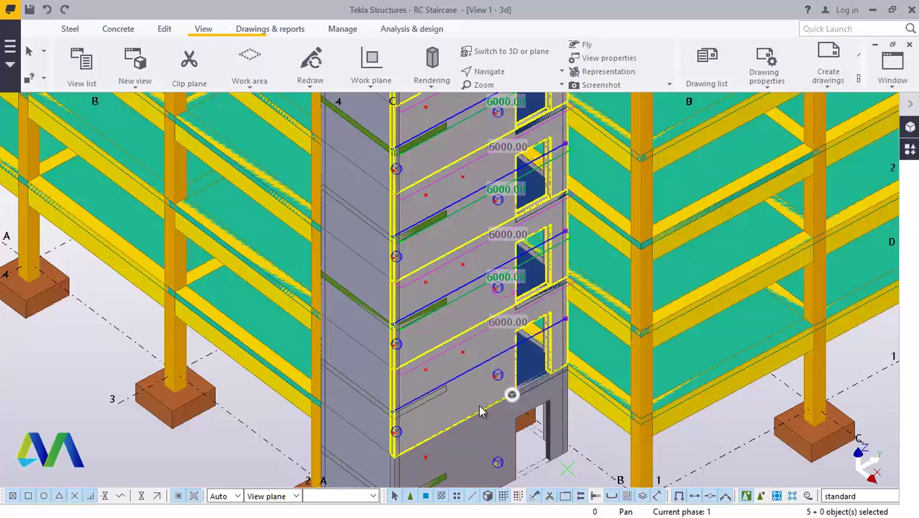
ctrl+click(525, 421)
scroll(525, 420, down, 3)
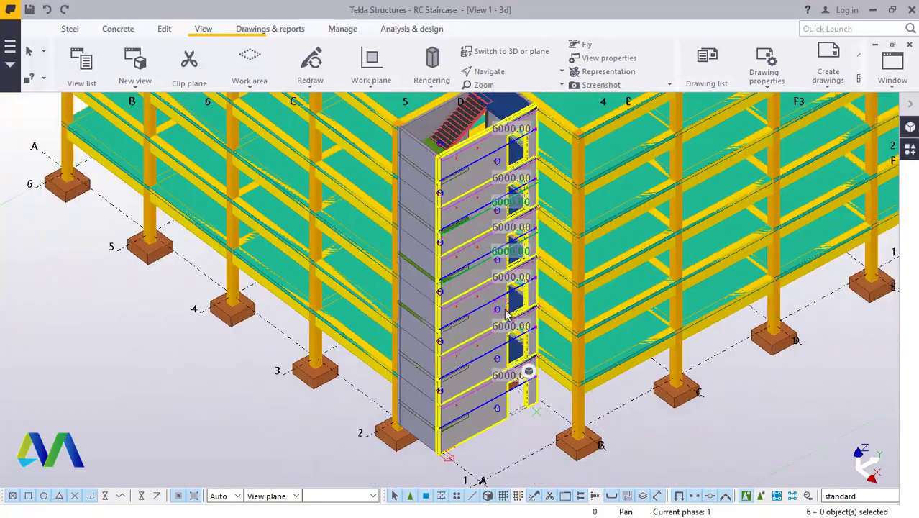
right_click(698, 435)
click(746, 199)
Delete the four lower 3000 mm wall panels on the stairwell's side face along grid A.
scroll(436, 472, up, 4)
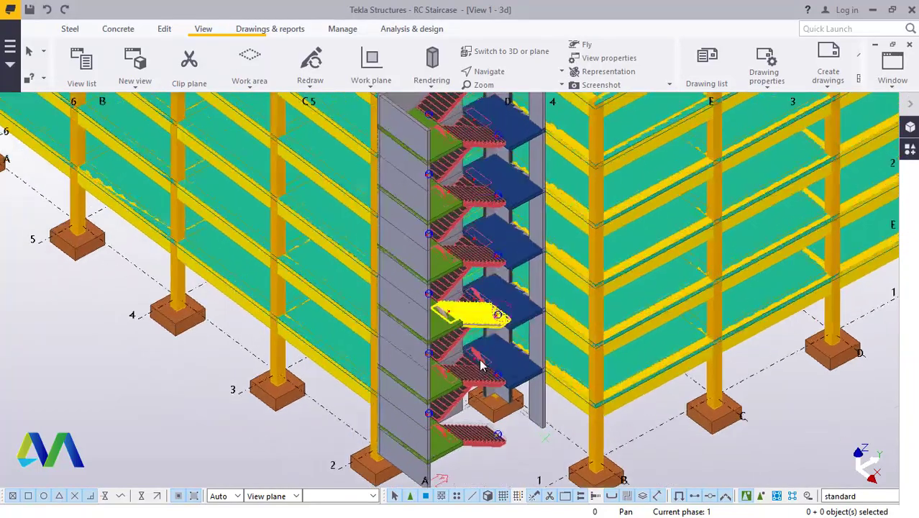
scroll(436, 472, up, 2)
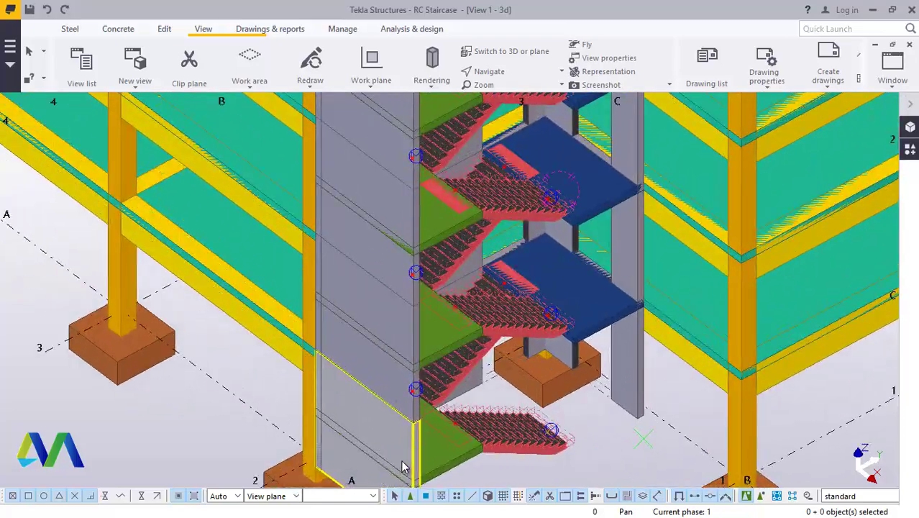
click(368, 363)
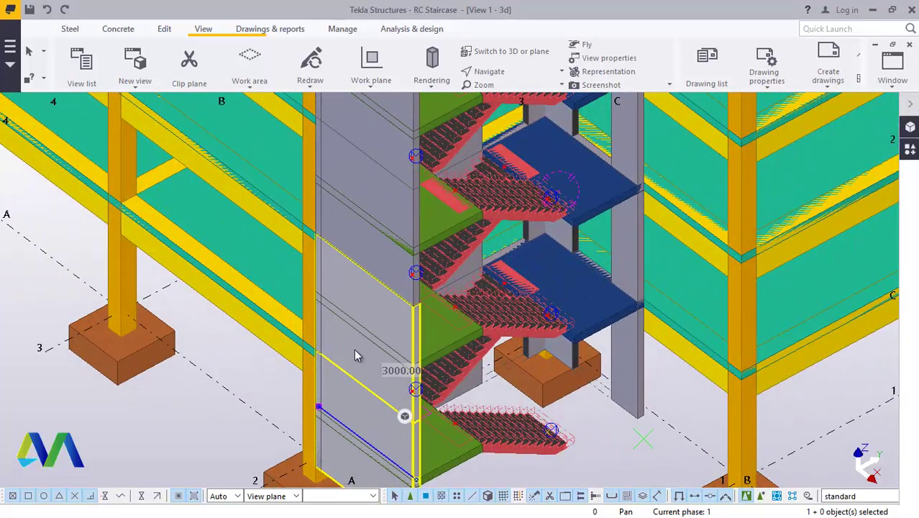
ctrl+click(368, 261)
ctrl+click(376, 143)
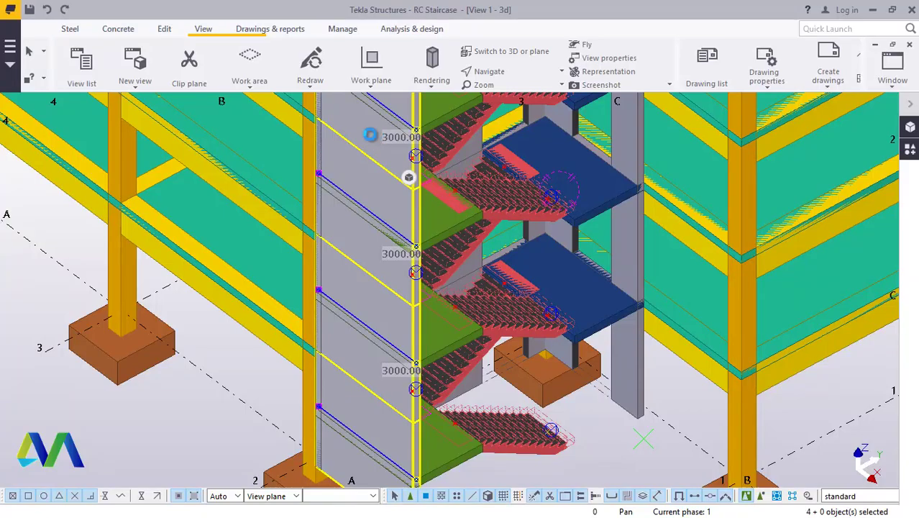
right_click(230, 363)
click(248, 121)
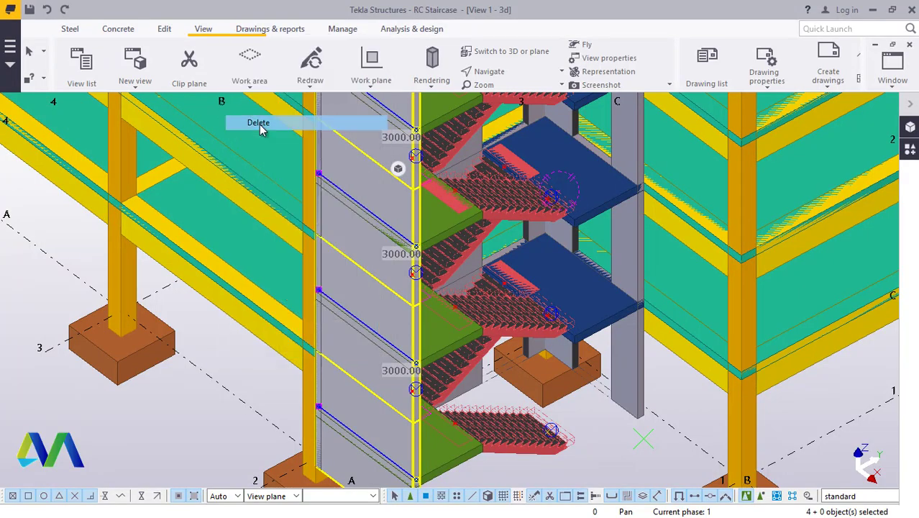
Delete the two remaining upper wall panels on the stairwell's side face along grid A.
scroll(421, 336, down, 6)
scroll(429, 237, up, 6)
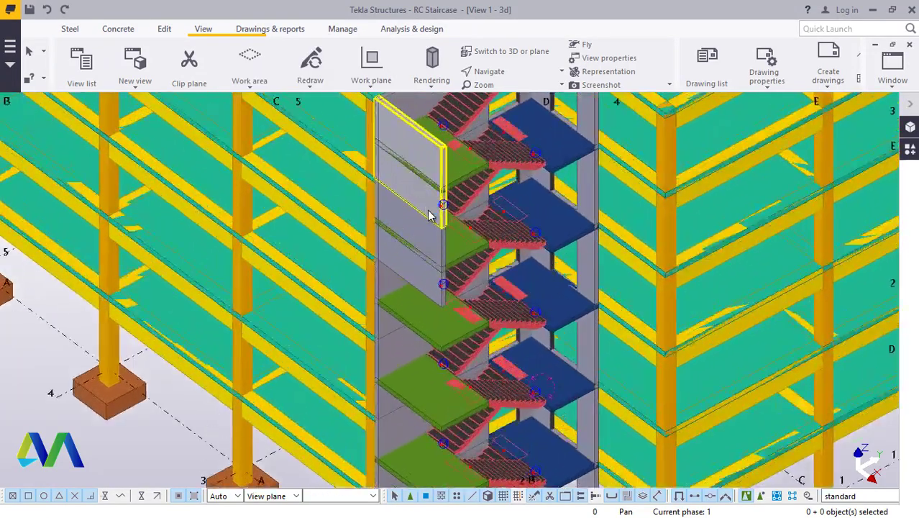
click(386, 274)
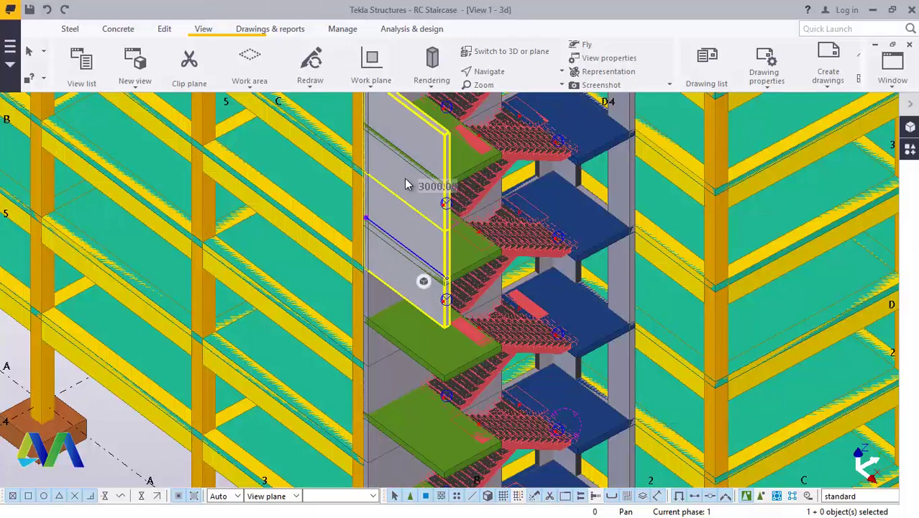
scroll(406, 279, down, 5)
scroll(775, 351, down, 3)
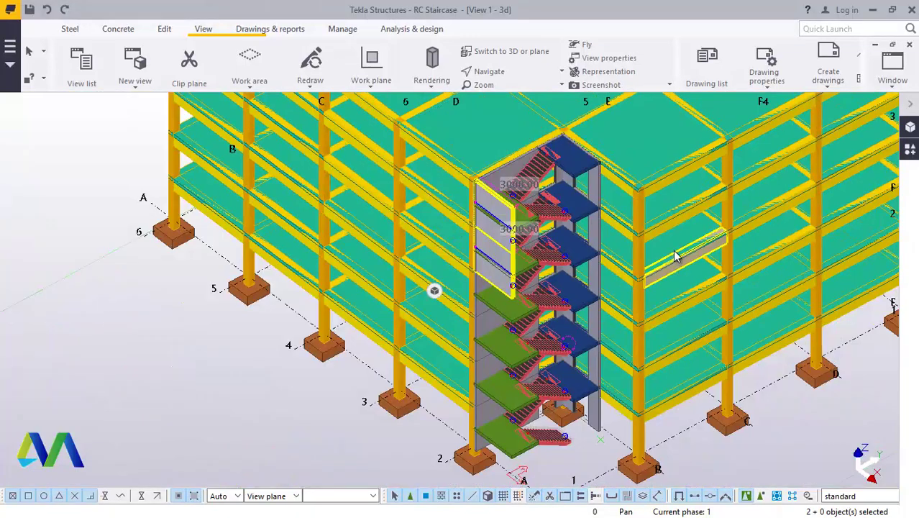
right_click(775, 426)
click(772, 187)
Delete the six 6000 mm wall panels behind the green landings, along grid 2, on all storeys.
scroll(489, 429, up, 5)
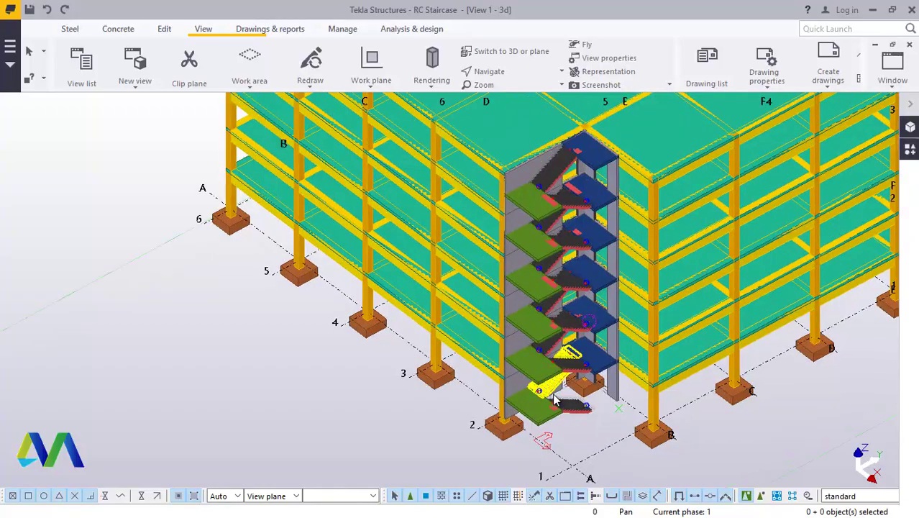
scroll(488, 424, down, 3)
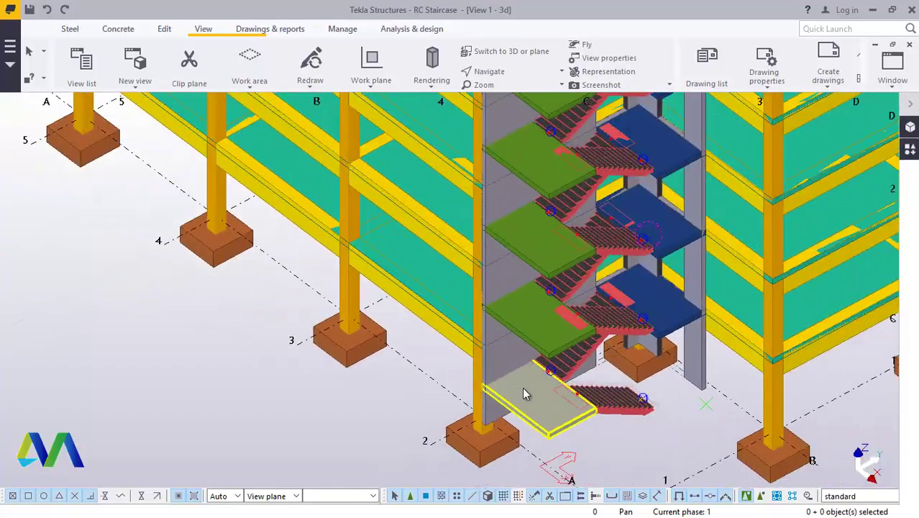
scroll(528, 394, down, 2)
scroll(493, 267, up, 8)
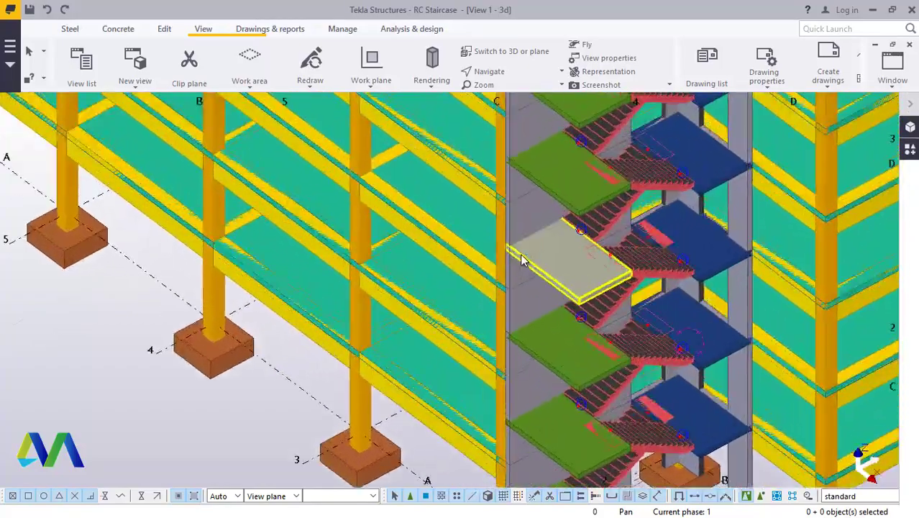
scroll(560, 262, down, 2)
scroll(573, 288, up, 5)
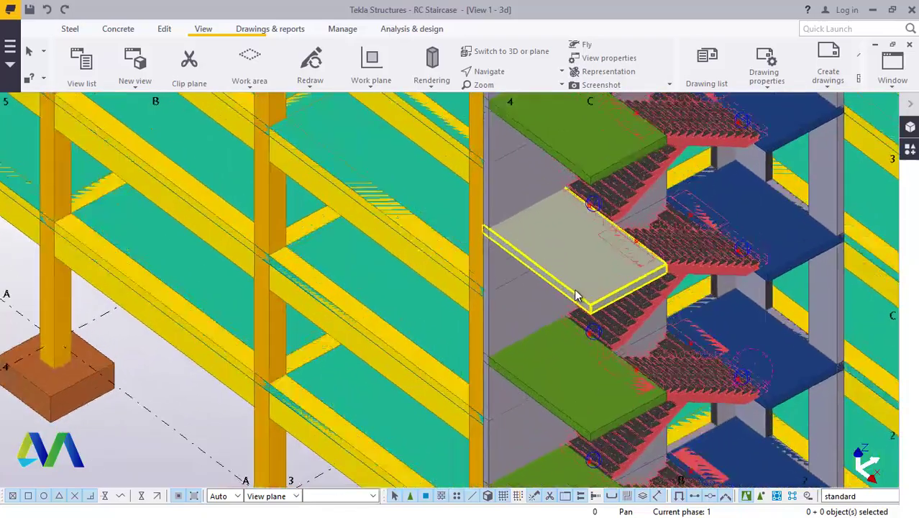
scroll(491, 353, down, 2)
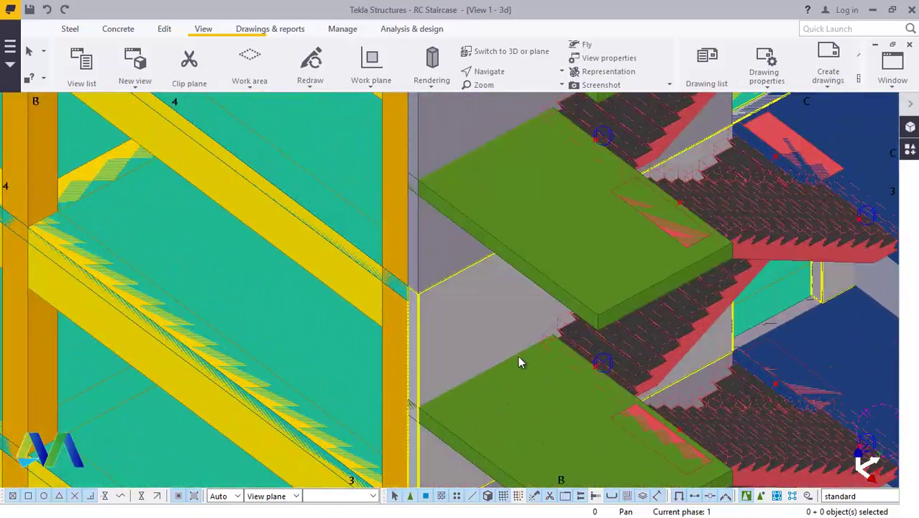
click(473, 320)
ctrl+click(447, 147)
scroll(441, 189, down, 2)
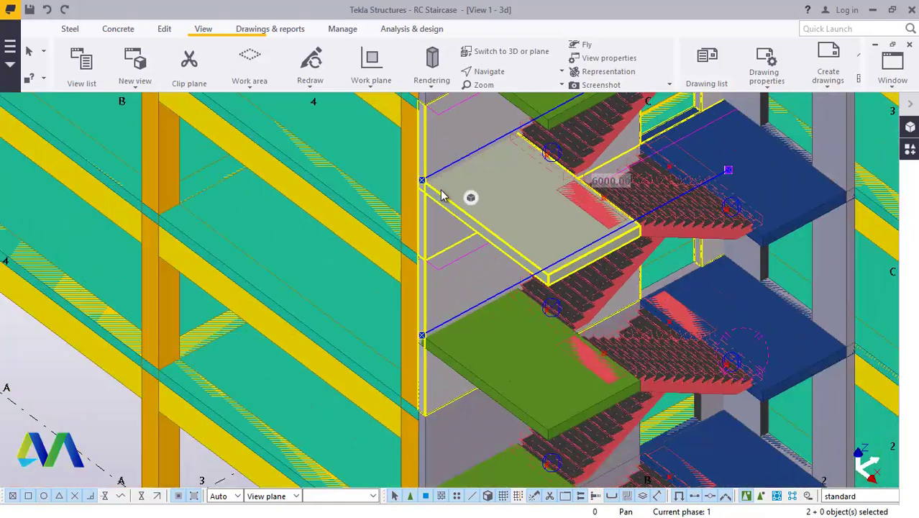
scroll(442, 189, down, 4)
scroll(443, 327, up, 2)
ctrl+click(460, 353)
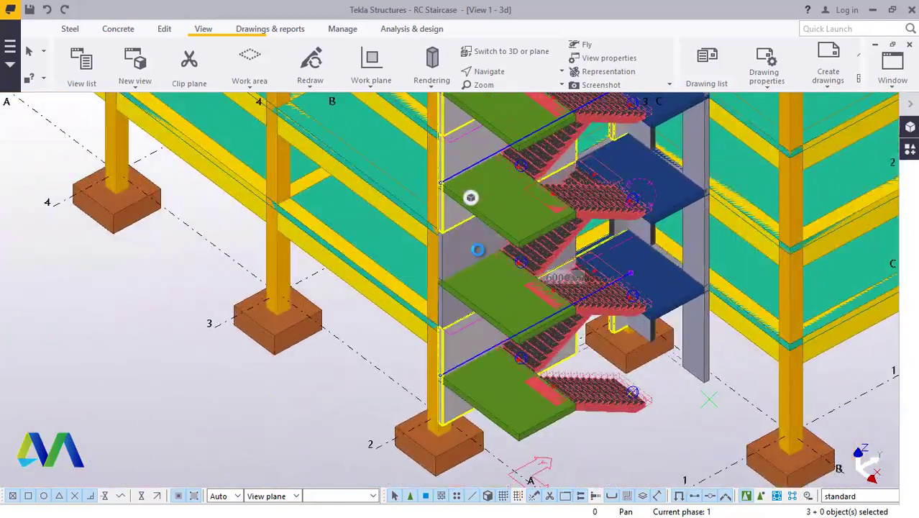
ctrl+click(477, 250)
scroll(424, 379, down, 2)
scroll(430, 273, up, 4)
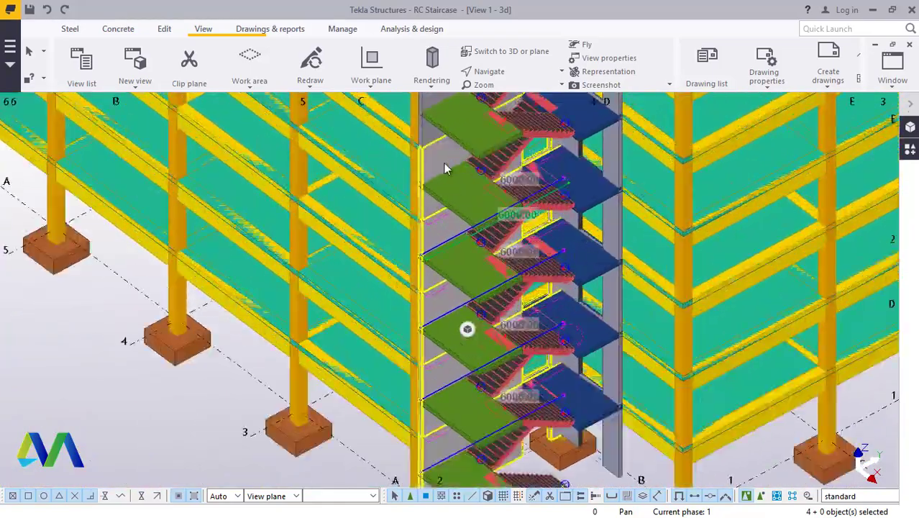
ctrl+click(430, 269)
scroll(430, 268, down, 2)
scroll(437, 148, up, 4)
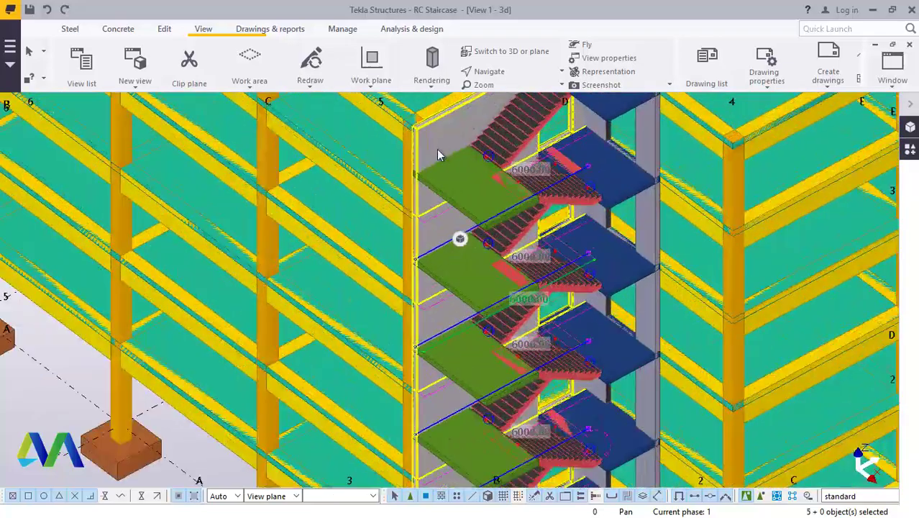
ctrl+click(439, 135)
right_click(442, 136)
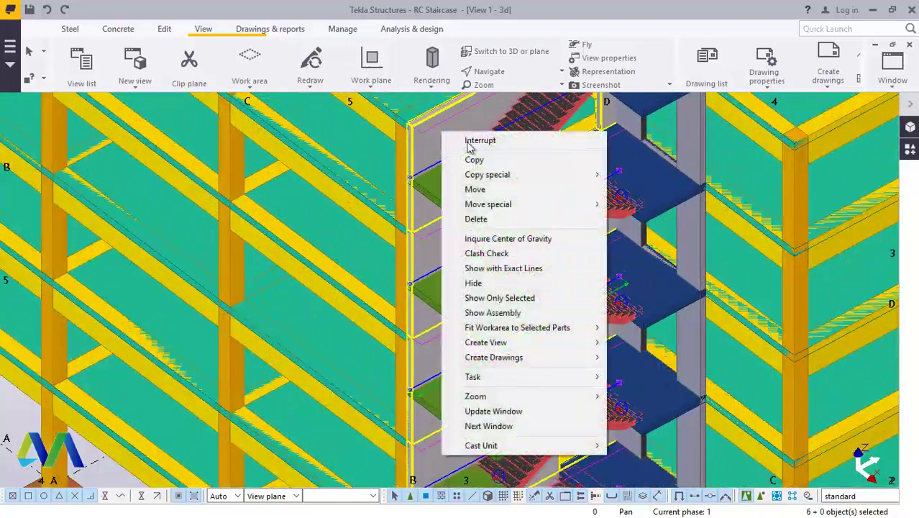
click(478, 217)
scroll(491, 210, down, 2)
scroll(491, 210, down, 2)
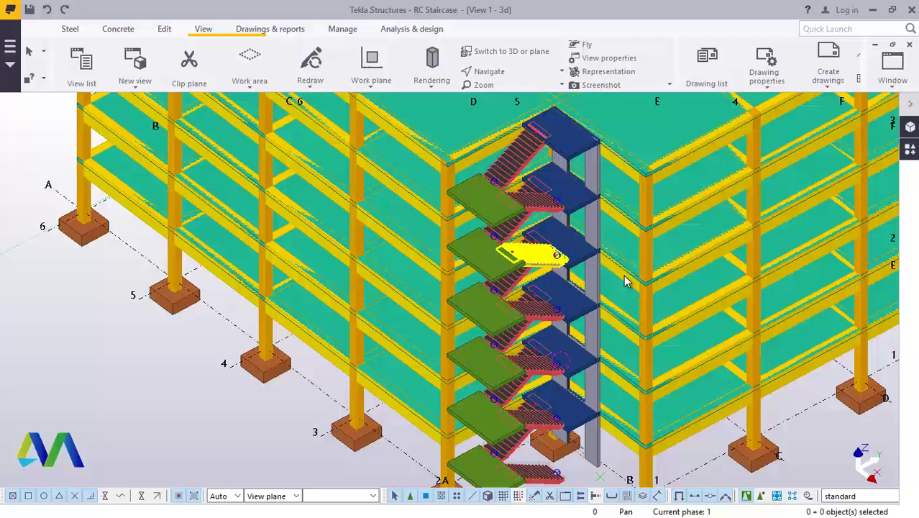
Examine the exposed flights and landings against the building frame from a rotated view.
click(517, 74)
click(521, 95)
ctrl+middle_drag(528, 311, 521, 248)
scroll(528, 266, down, 2)
ctrl+middle_drag(533, 284, 536, 352)
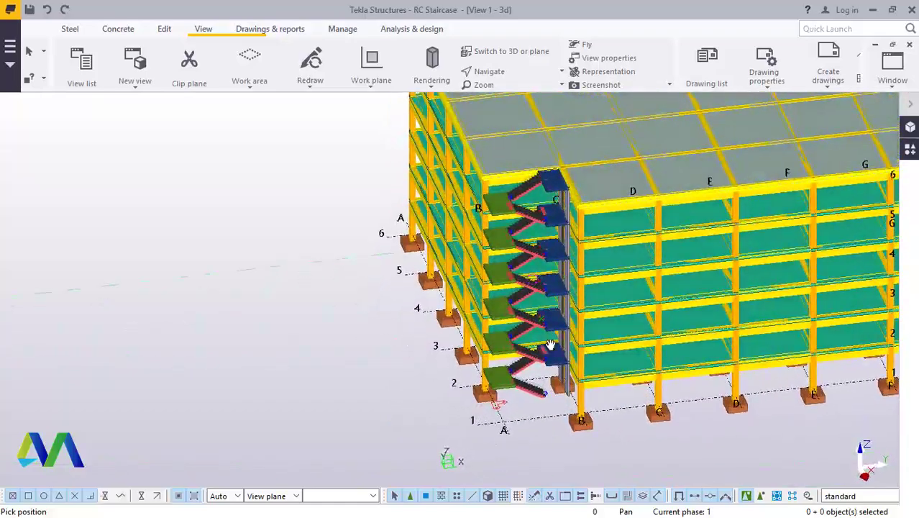
scroll(521, 169, up, 5)
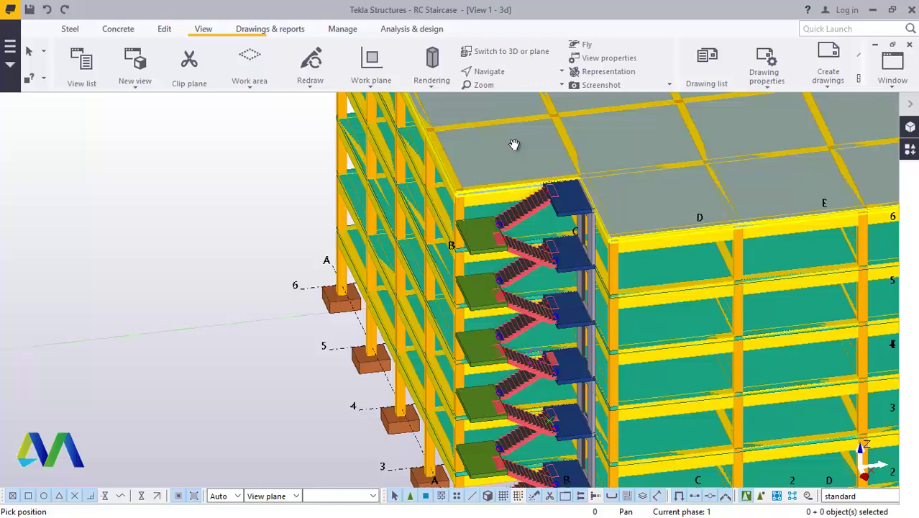
right_click(510, 146)
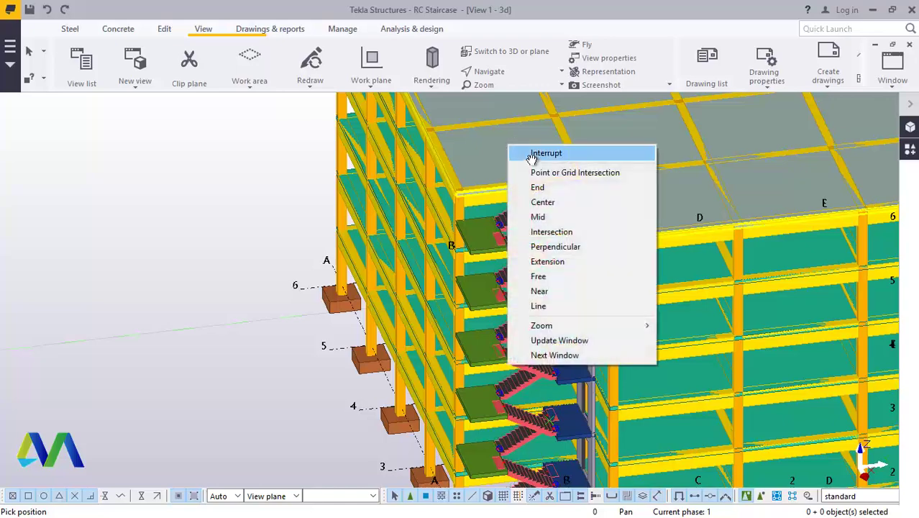
click(532, 159)
scroll(480, 232, down, 5)
scroll(471, 252, up, 2)
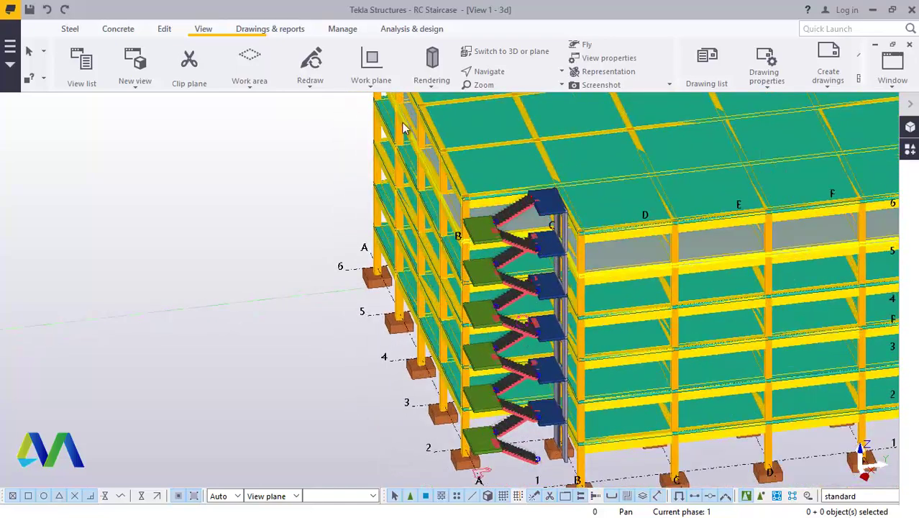
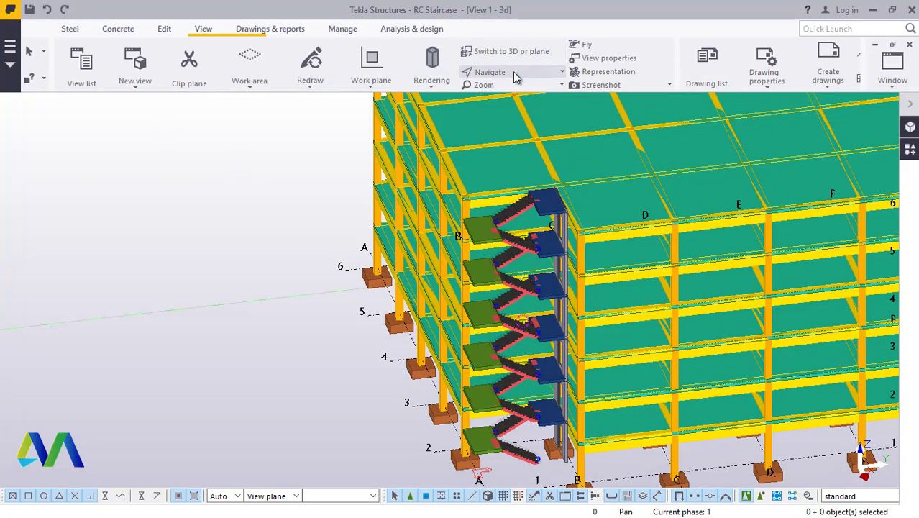
Examine the lowest stair flight and its landing from the front, close up.
scroll(533, 354, up, 6)
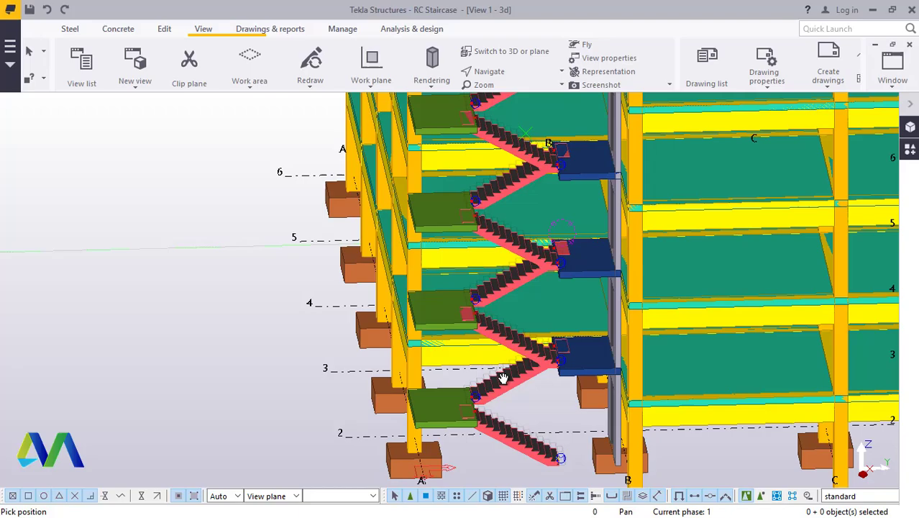
ctrl+middle_drag(503, 377, 534, 471)
scroll(534, 471, up, 5)
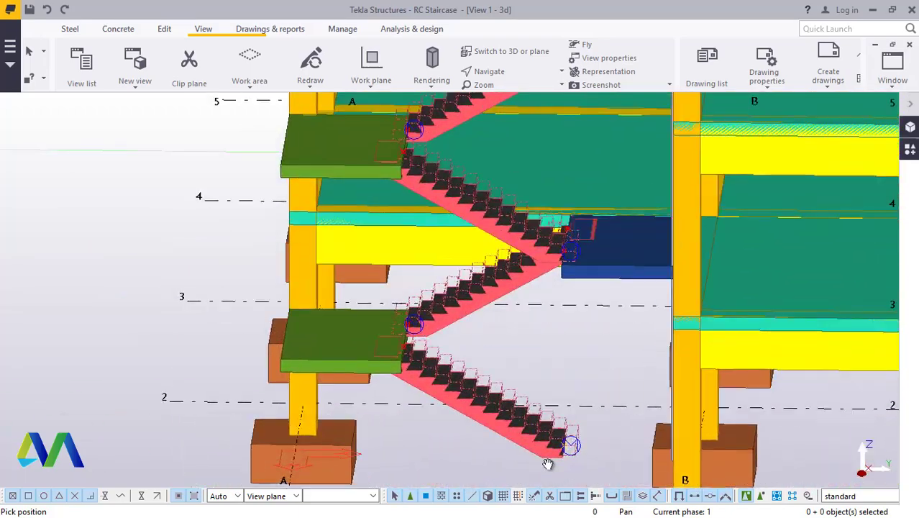
right_click(575, 322)
click(607, 112)
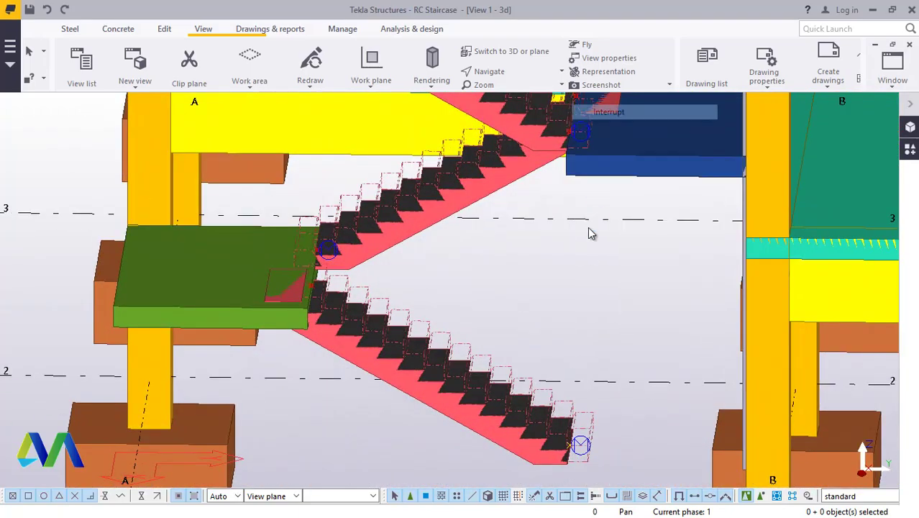
Redraw the 3D view to clear the dashed outlines around the lowest flight's steps.
scroll(546, 453, up, 6)
right_click(586, 191)
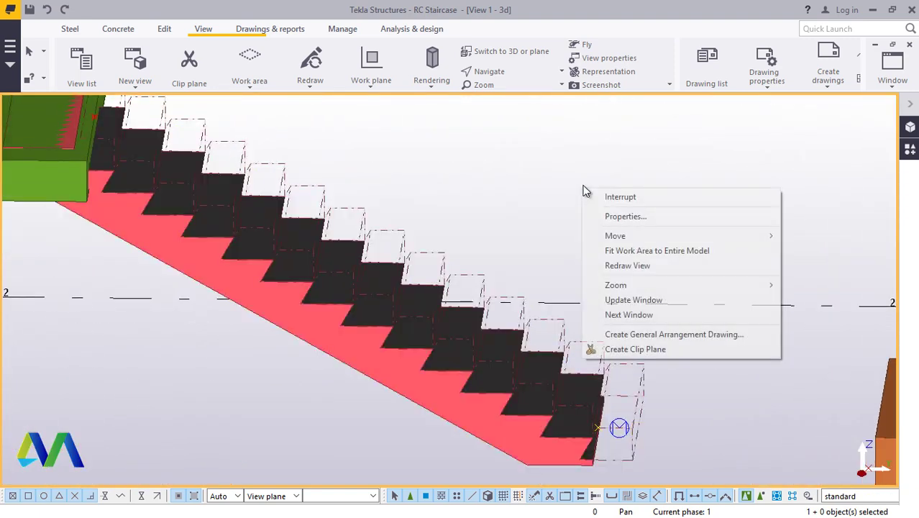
click(626, 266)
scroll(639, 286, down, 3)
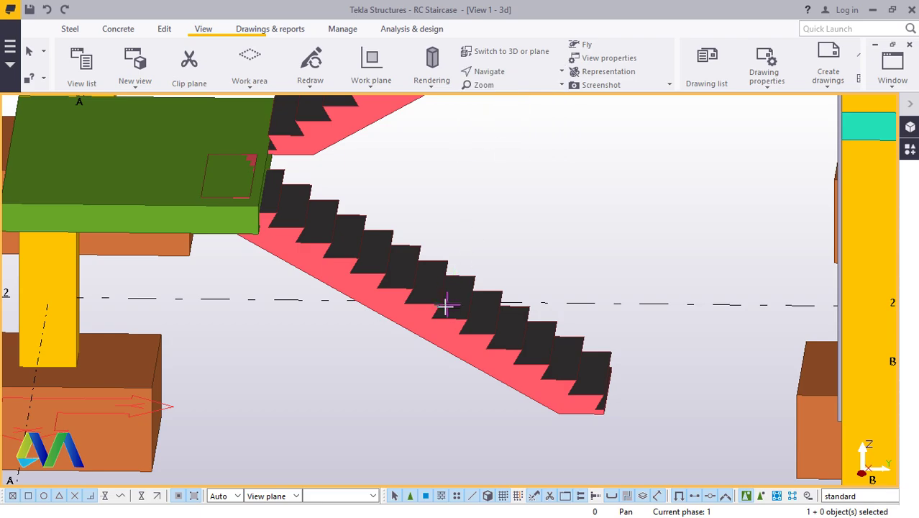
Examine the lowest flight's steps and its junction with the green landing from several angles.
ctrl+middle_drag(433, 313, 558, 388)
scroll(512, 349, up, 3)
right_click(597, 257)
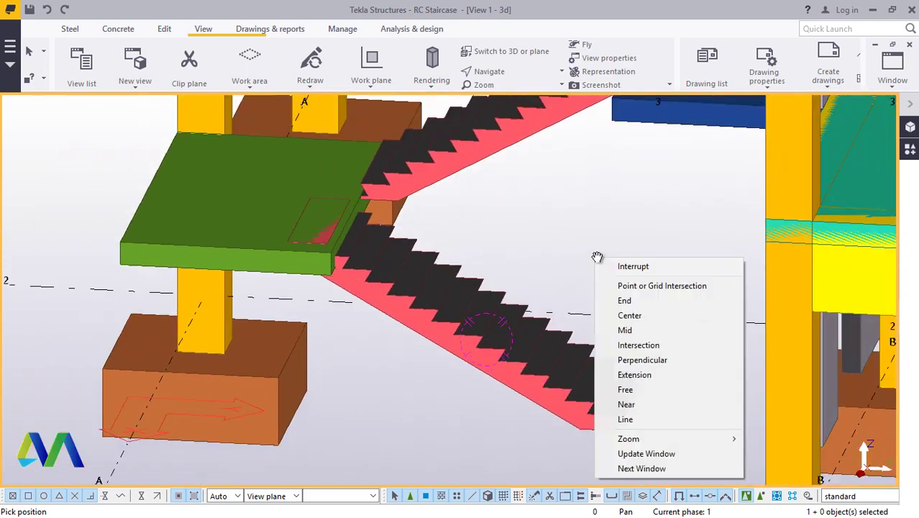
click(616, 270)
scroll(589, 369, up, 7)
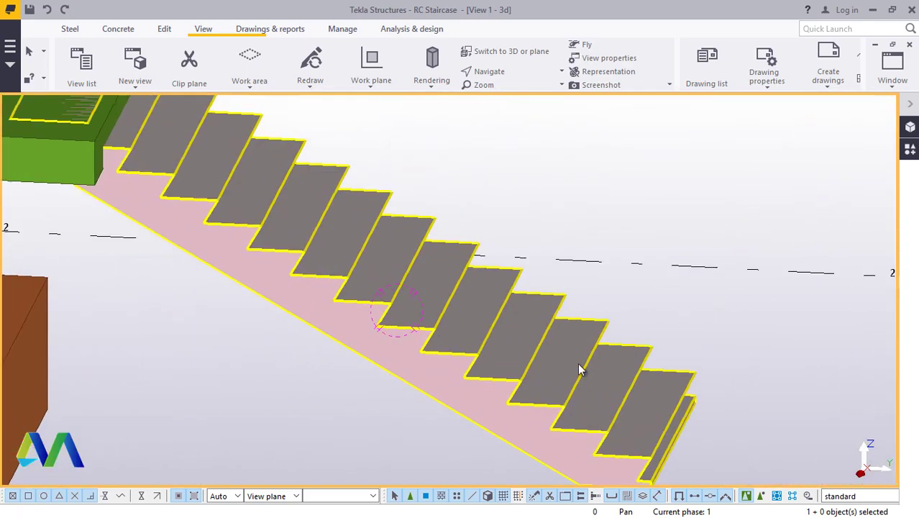
scroll(559, 314, down, 5)
scroll(281, 236, up, 3)
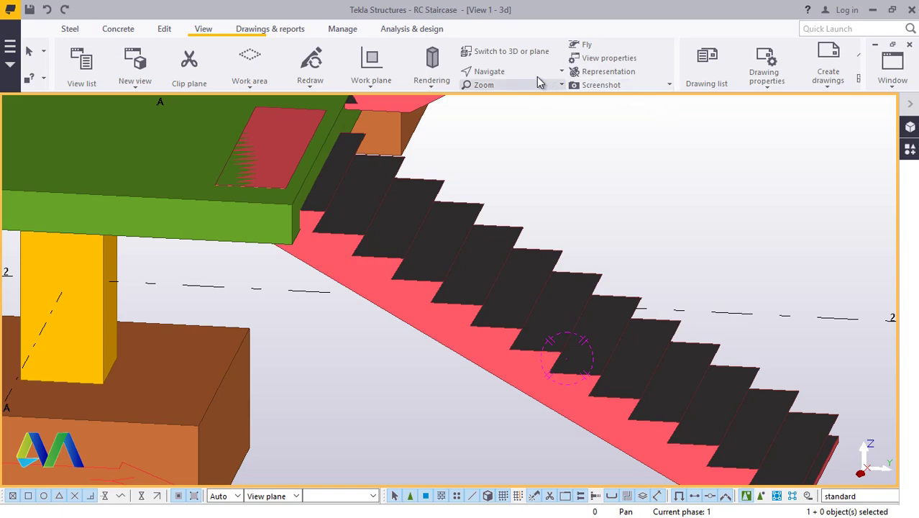
click(520, 93)
mouse_move(507, 300)
mouse_down()
mouse_move(473, 304)
mouse_move(450, 287)
mouse_move(512, 264)
mouse_move(513, 281)
mouse_move(492, 299)
mouse_move(464, 269)
mouse_move(486, 291)
mouse_move(447, 301)
mouse_move(496, 302)
mouse_up()
scroll(529, 377, up, 2)
drag(544, 352, 574, 344)
right_click(688, 197)
click(711, 209)
scroll(220, 110, up, 7)
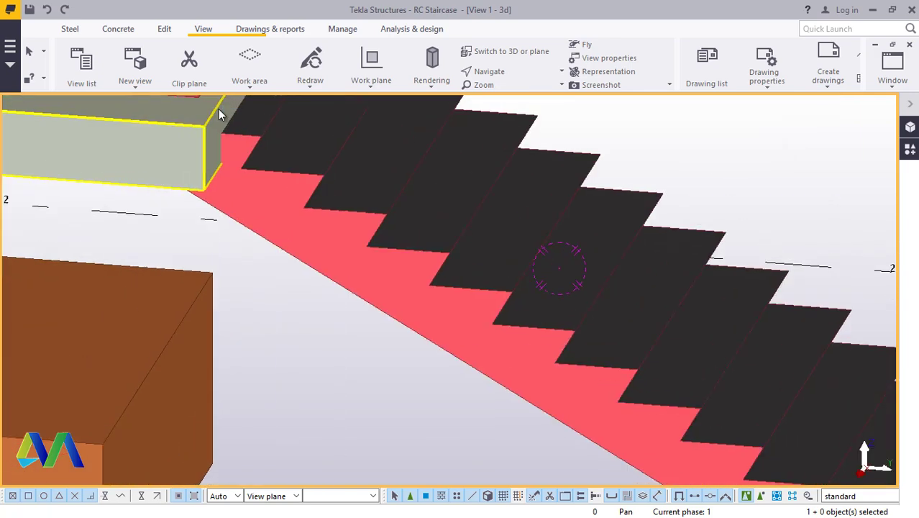
scroll(320, 188, down, 4)
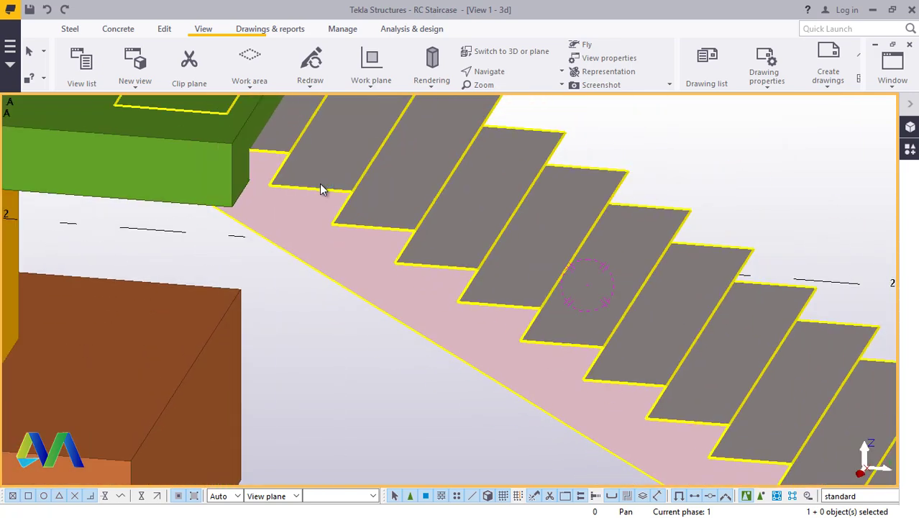
Show the model parts as transparent and turn the view to expose the lowest flight's bearing inside the landing.
key(ctrl+5)
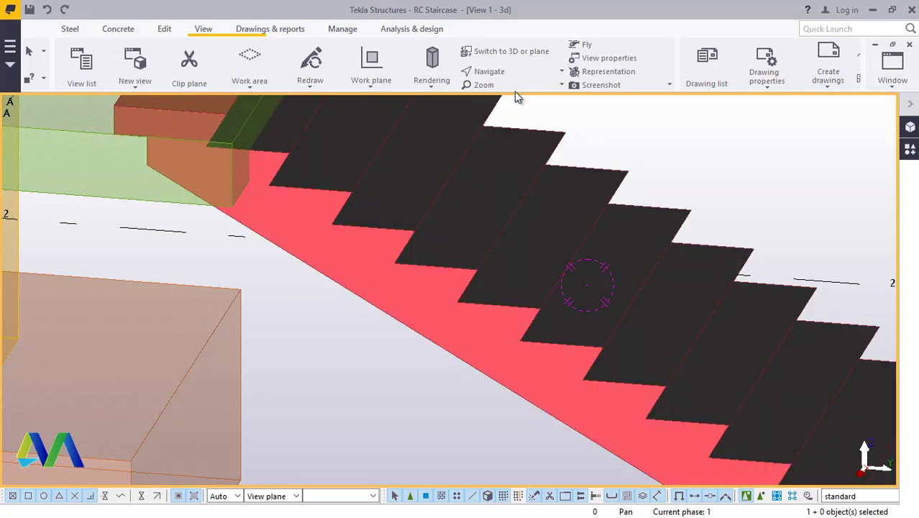
scroll(539, 280, down, 5)
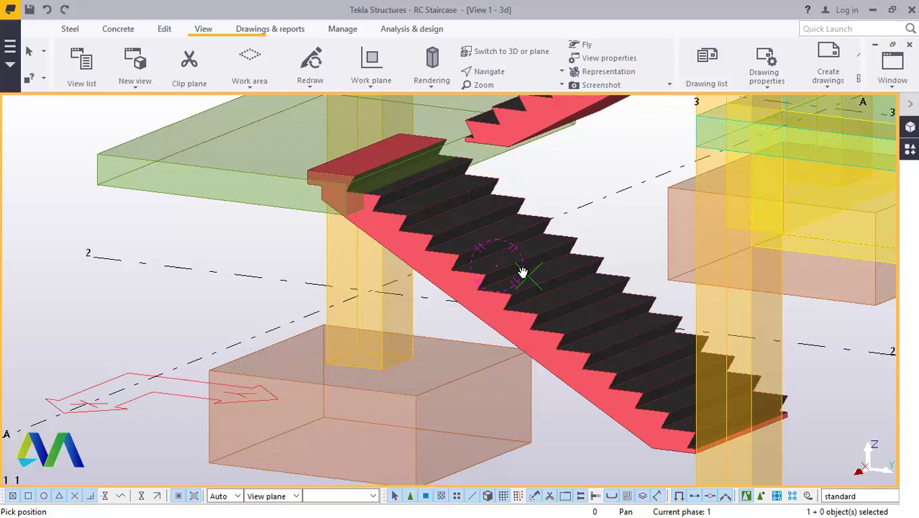
ctrl+middle_drag(523, 272, 515, 285)
right_click(586, 192)
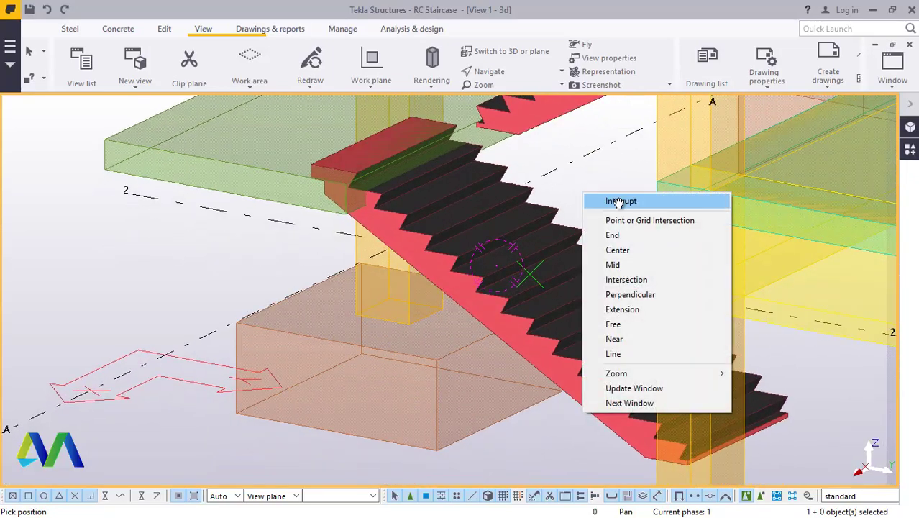
click(600, 198)
Model a steel beam along the lowest flight's side, from the inner corner of its top step to that of its bottom step.
click(71, 31)
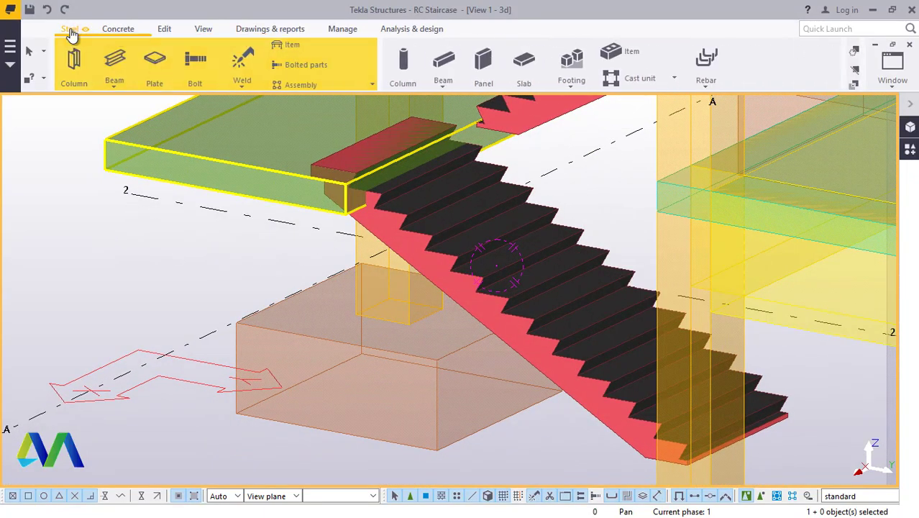
click(112, 87)
click(128, 108)
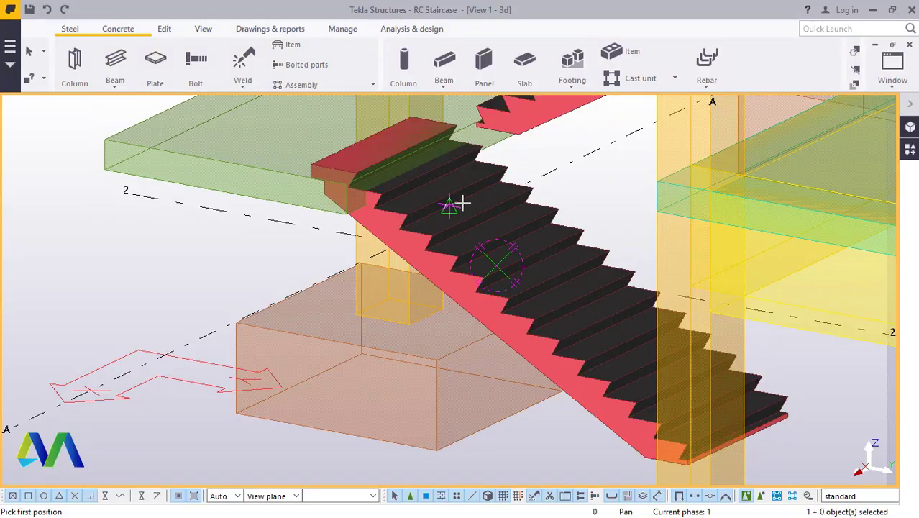
scroll(376, 195, up, 8)
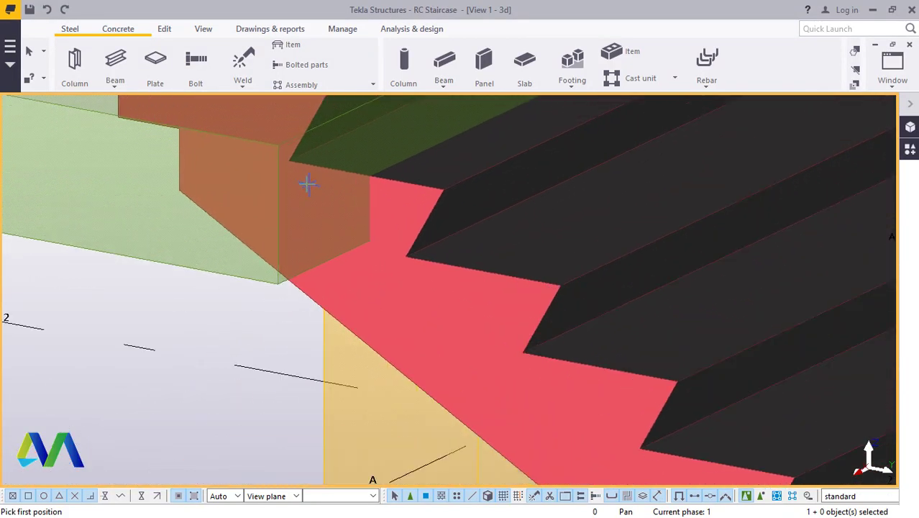
scroll(287, 158, down, 8)
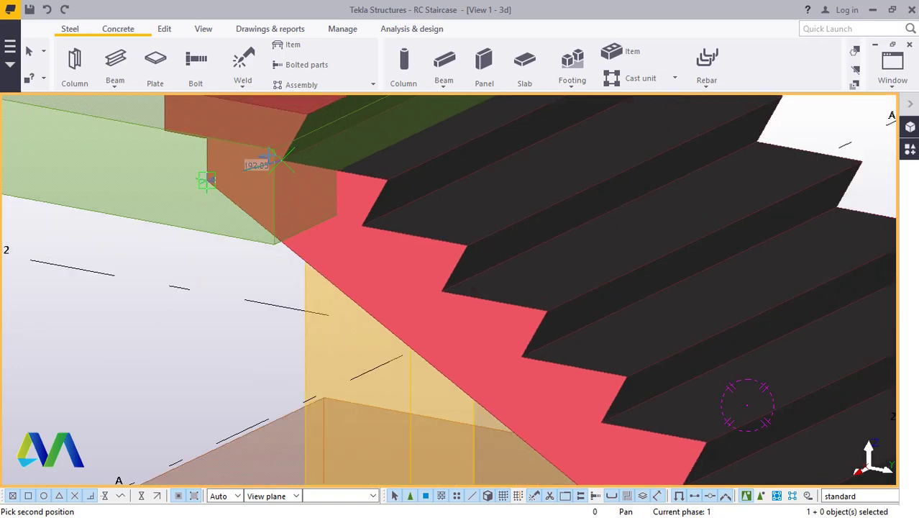
scroll(529, 378, up, 3)
scroll(532, 380, up, 8)
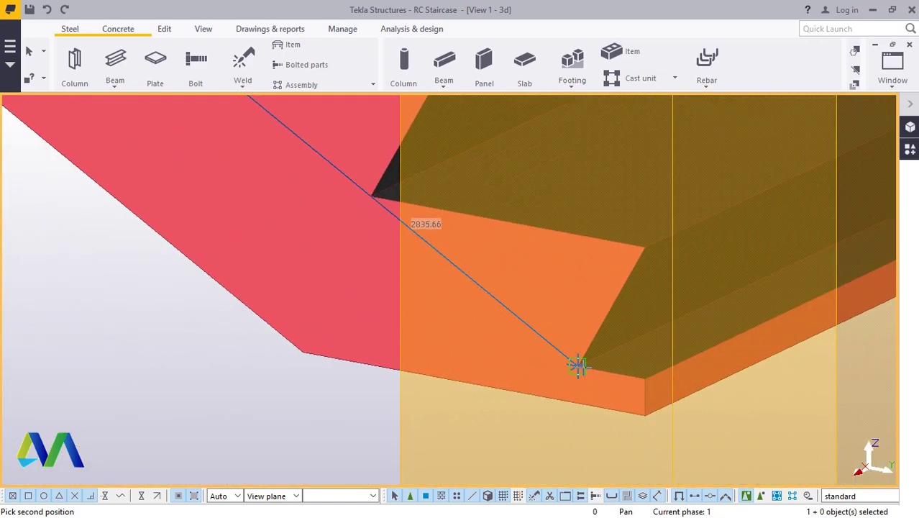
click(577, 365)
right_click(261, 279)
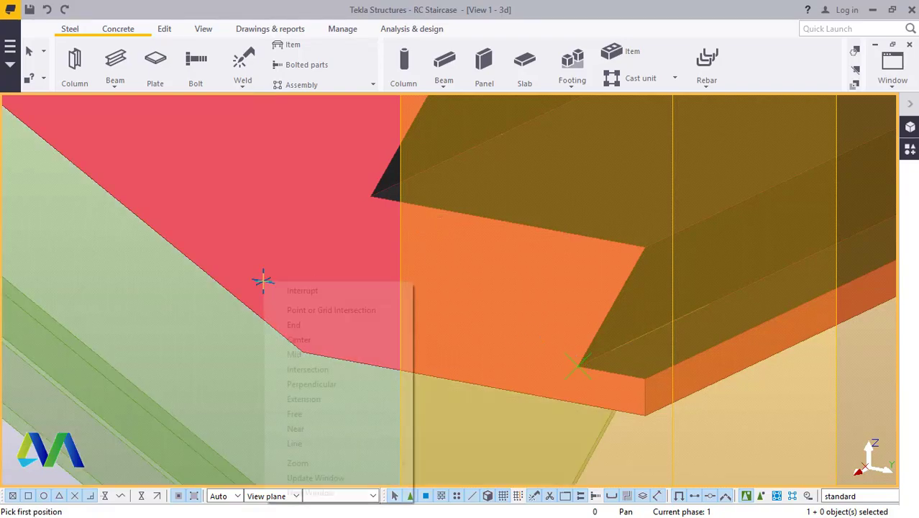
click(300, 291)
Return the parts in the 3D view to opaque shaded rendering around the new steel beam.
scroll(441, 286, down, 8)
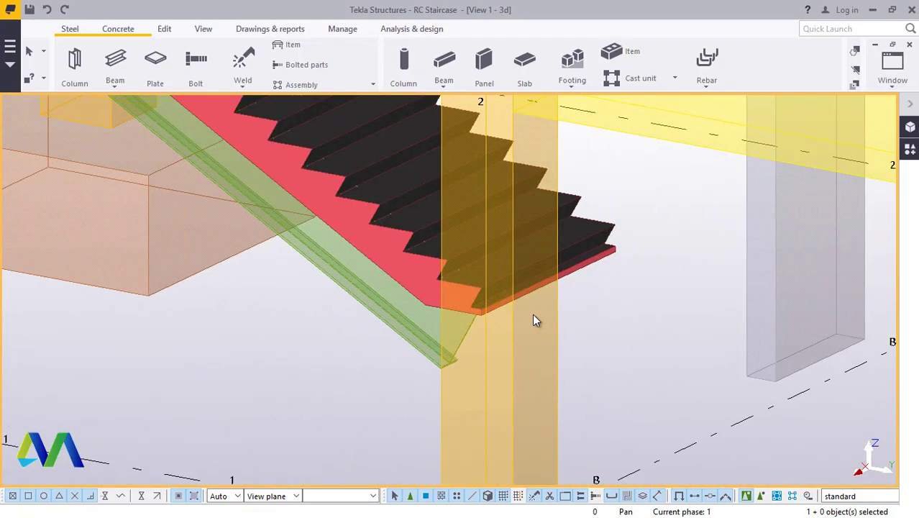
scroll(533, 315, down, 3)
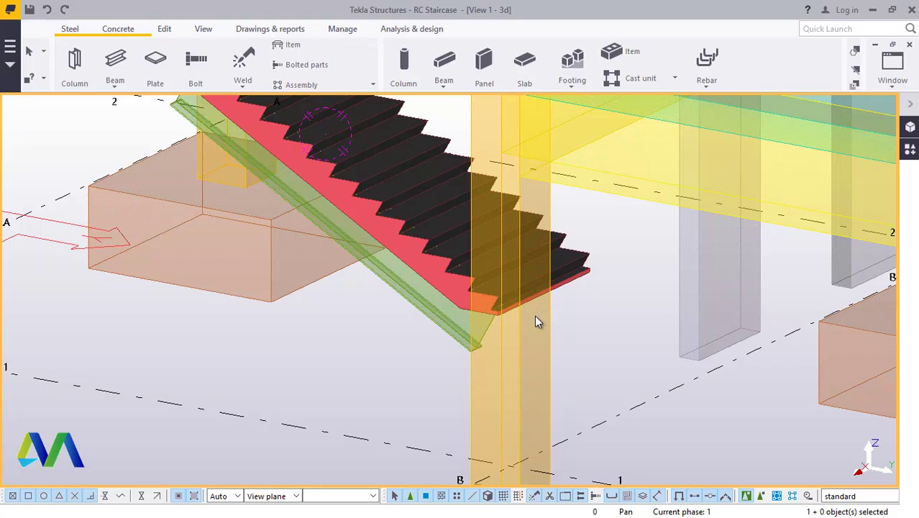
key(ctrl+4)
scroll(532, 322, up, 5)
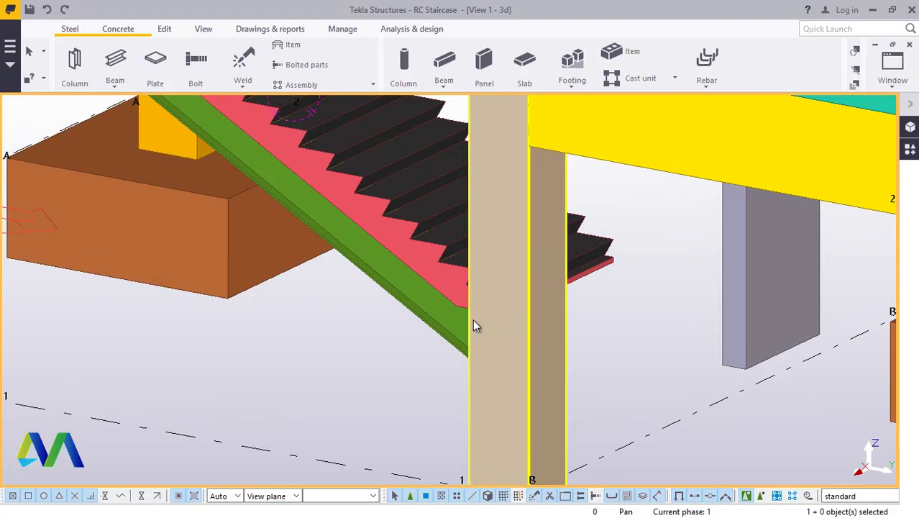
Examine the steel beam's lower end and its position against the flight's side from a rotated view.
click(202, 34)
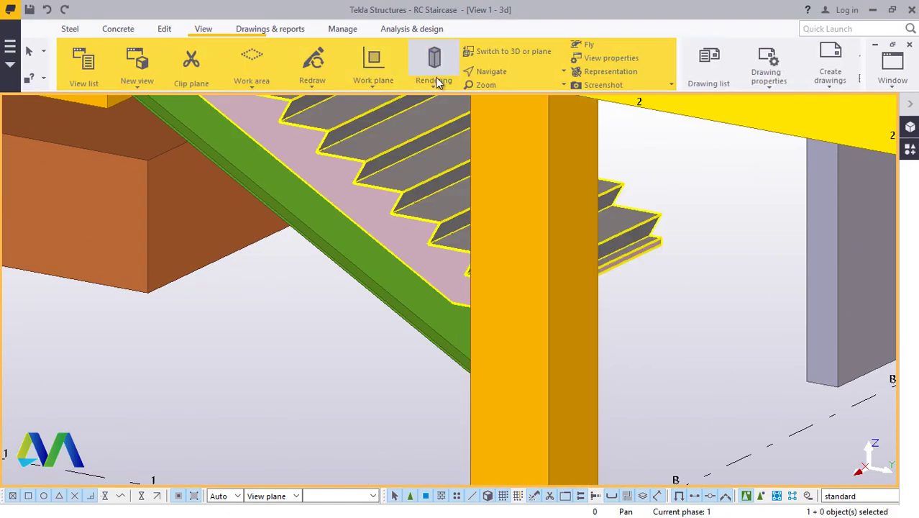
click(502, 72)
click(523, 93)
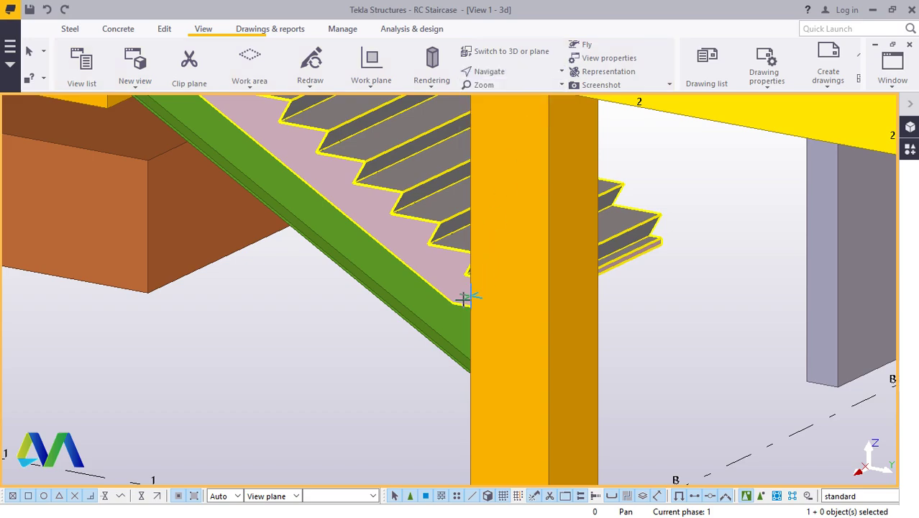
drag(461, 299, 215, 221)
mouse_move(215, 221)
ctrl+middle_down()
mouse_move(228, 213)
mouse_move(223, 222)
ctrl+middle_up()
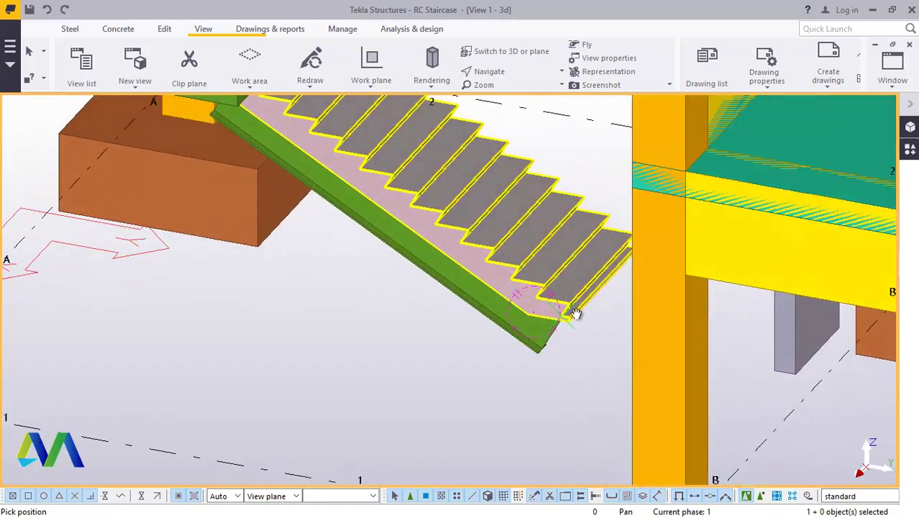
scroll(580, 313, up, 3)
ctrl+middle_drag(582, 314, 527, 265)
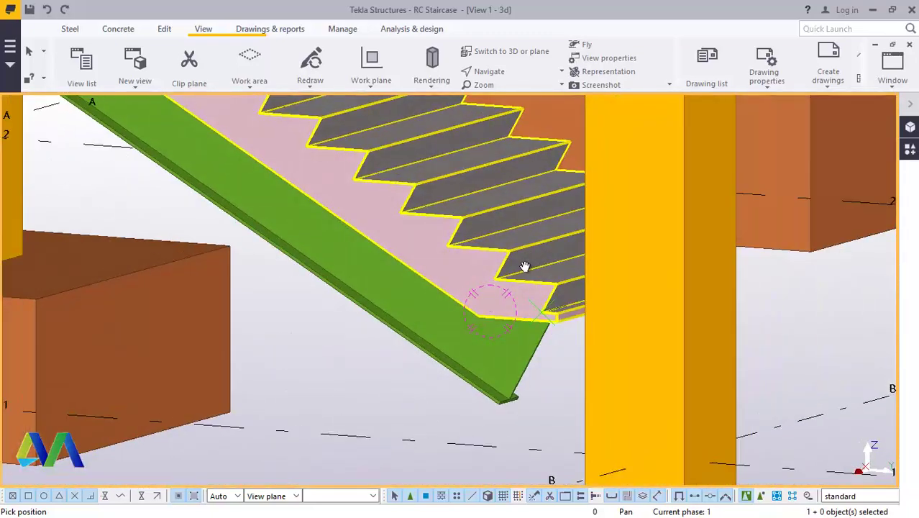
right_click(425, 276)
click(435, 285)
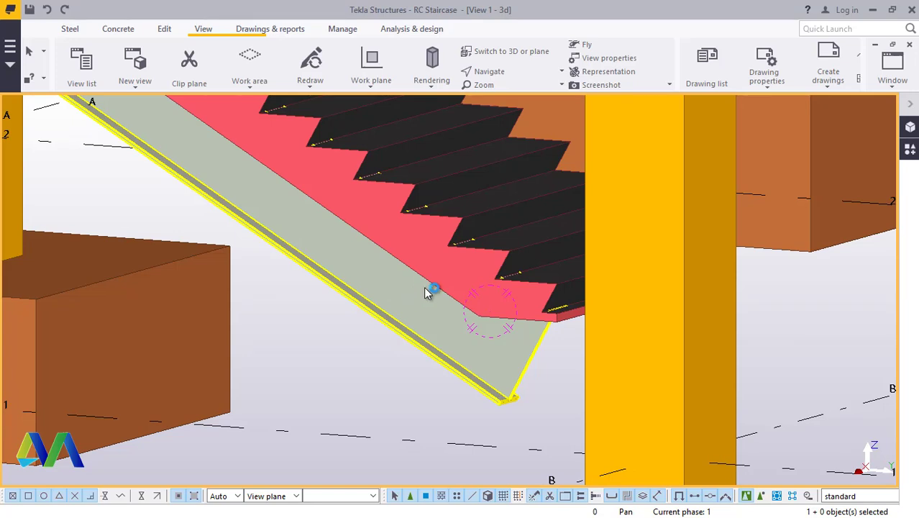
Change the steel beam's on-plane position to shift it outward at the flight's side face.
double_click(426, 291)
click(543, 125)
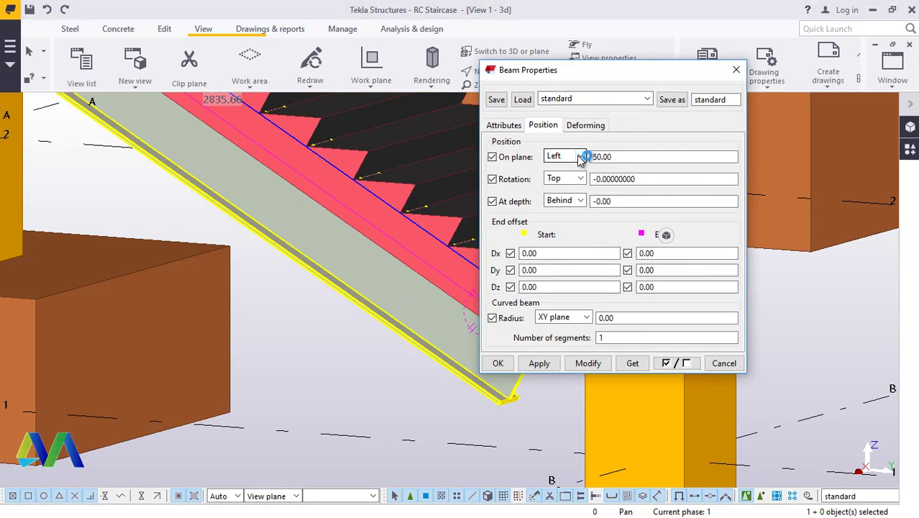
click(583, 366)
click(498, 363)
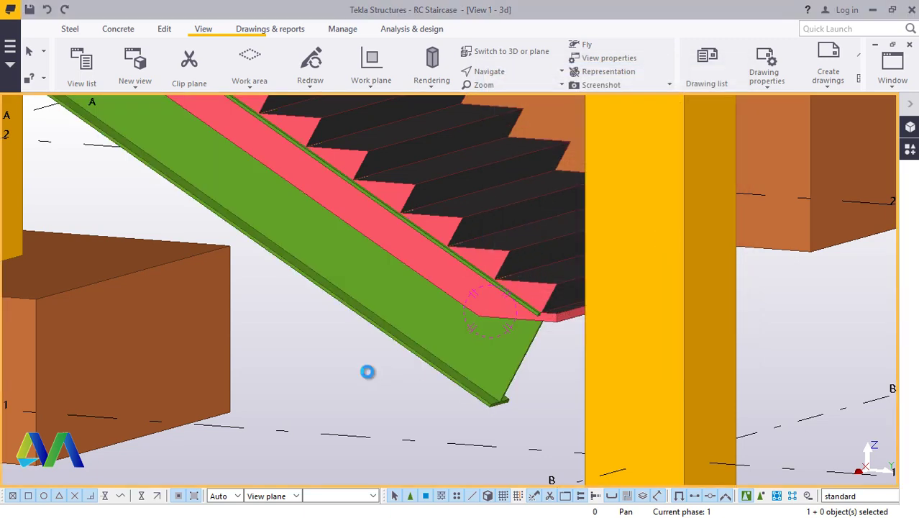
Examine the repositioned steel beam along the whole flight, from the landing down to the lowest step.
click(494, 71)
click(493, 146)
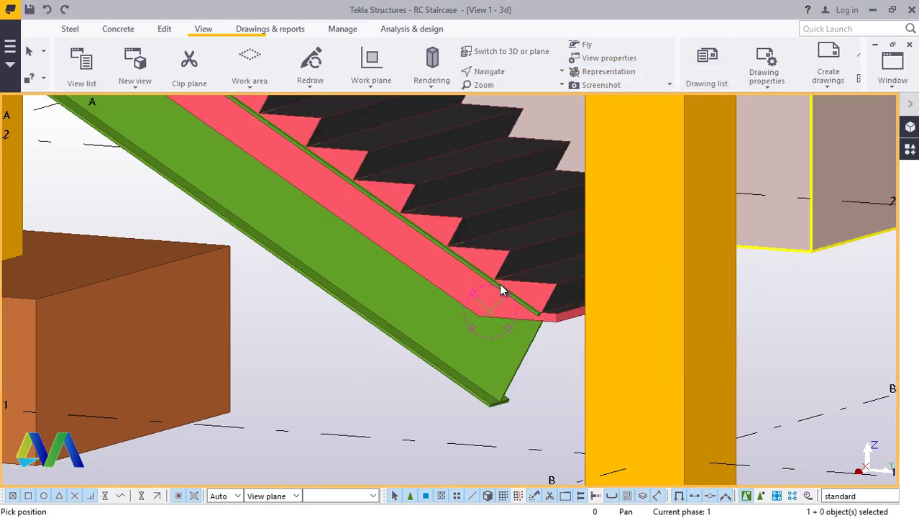
drag(499, 282, 533, 324)
scroll(593, 377, down, 2)
scroll(568, 338, down, 2)
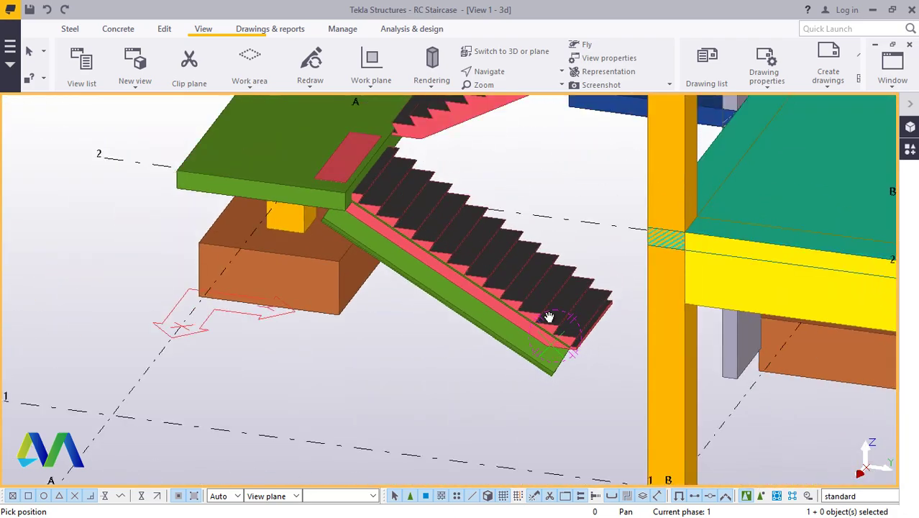
scroll(498, 284, up, 3)
scroll(517, 288, up, 2)
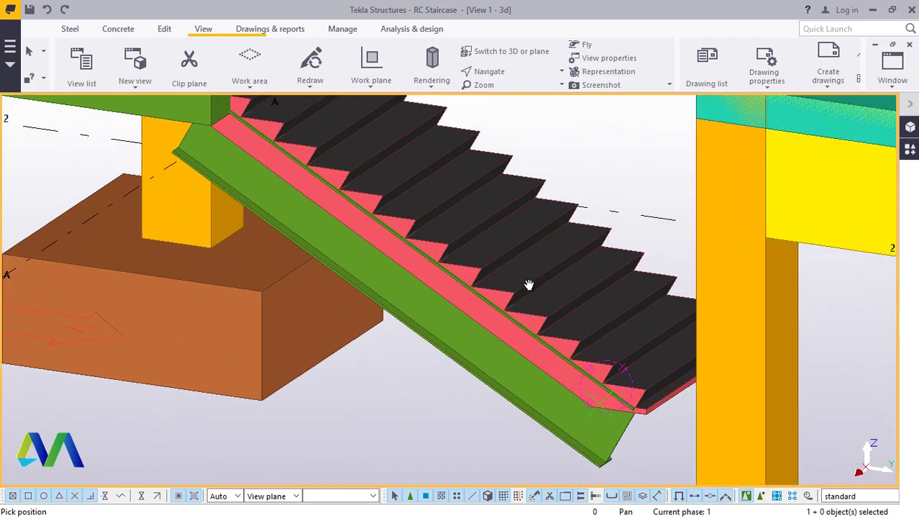
scroll(529, 287, down, 3)
scroll(537, 212, up, 2)
right_click(540, 197)
click(571, 203)
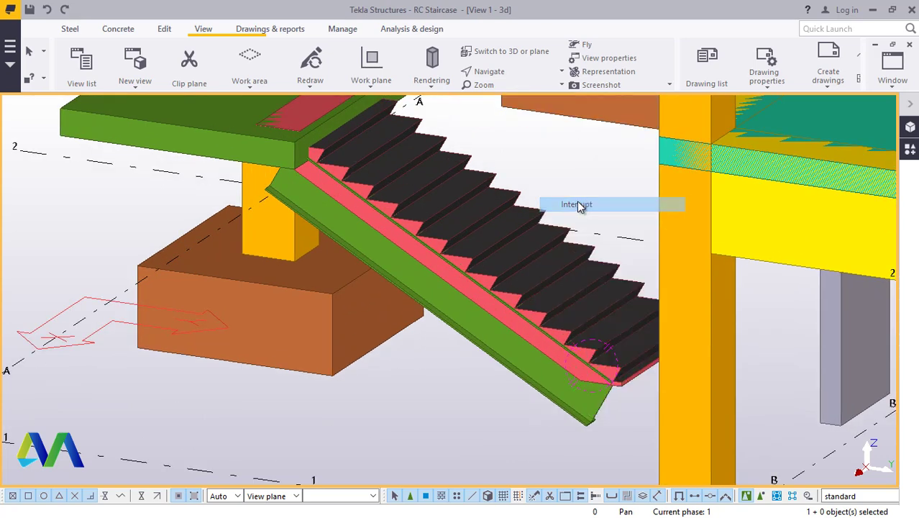
scroll(427, 198, up, 1)
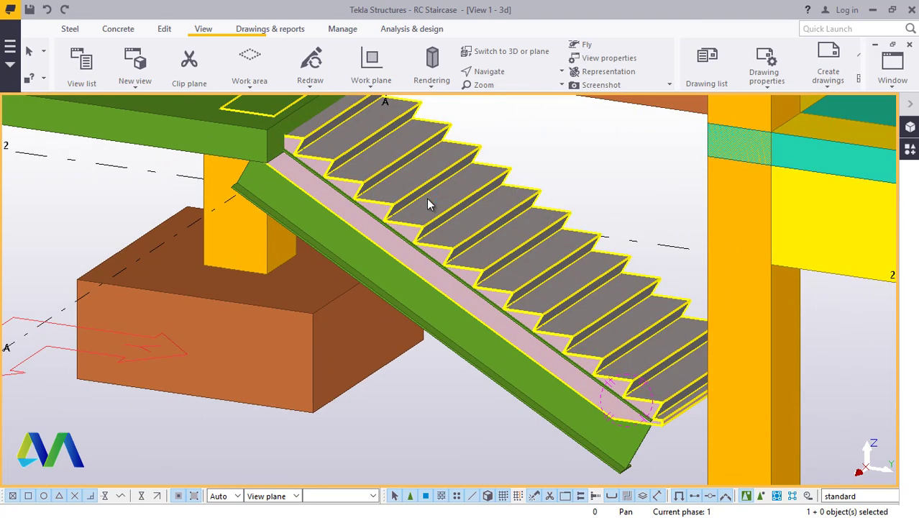
Show the parts as transparent and examine the steel beam's upper end where the flight meets the landing.
key(ctrl+5)
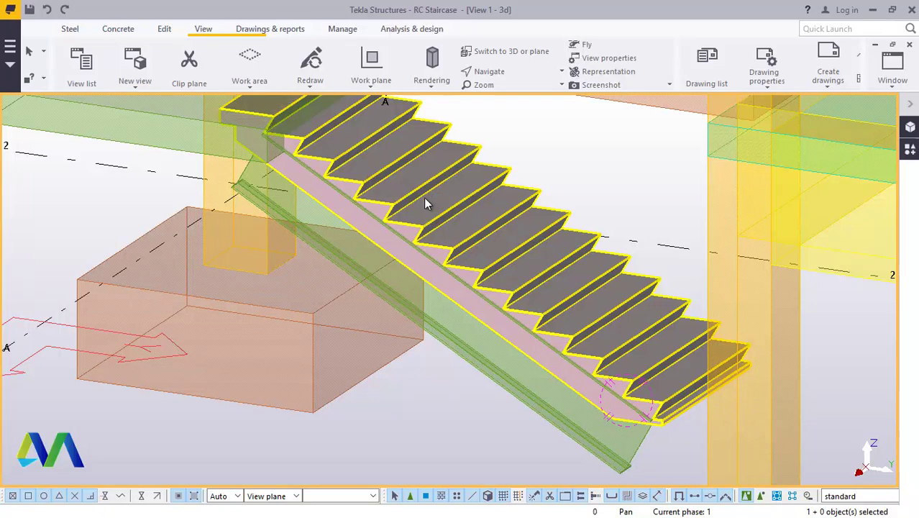
scroll(264, 125, up, 1)
scroll(264, 126, up, 5)
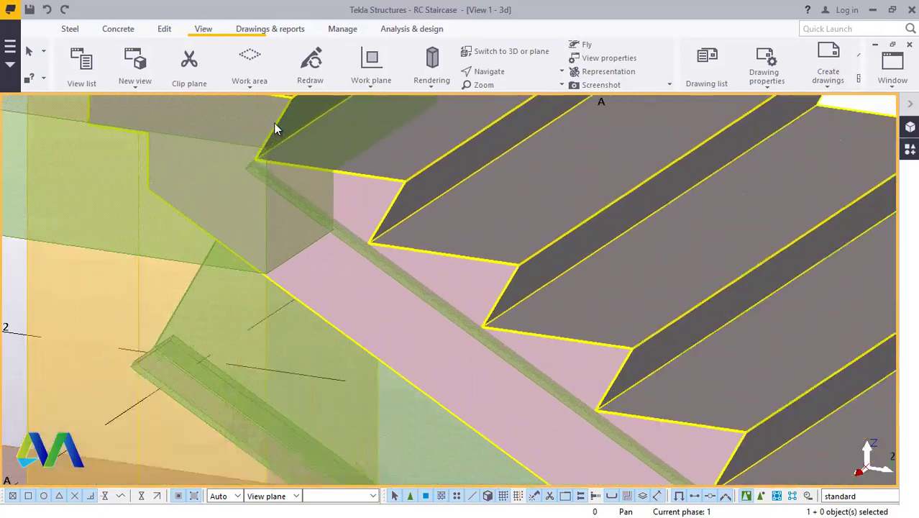
scroll(248, 186, down, 4)
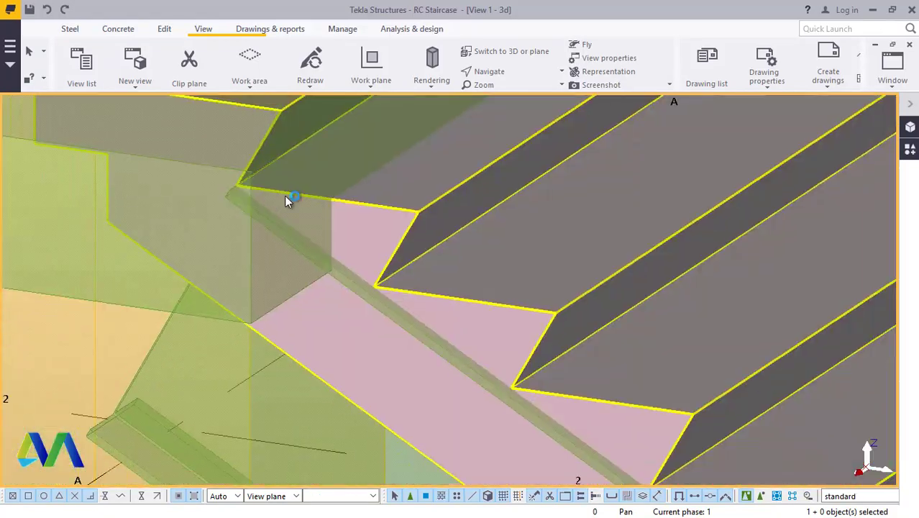
click(519, 92)
scroll(289, 229, down, 4)
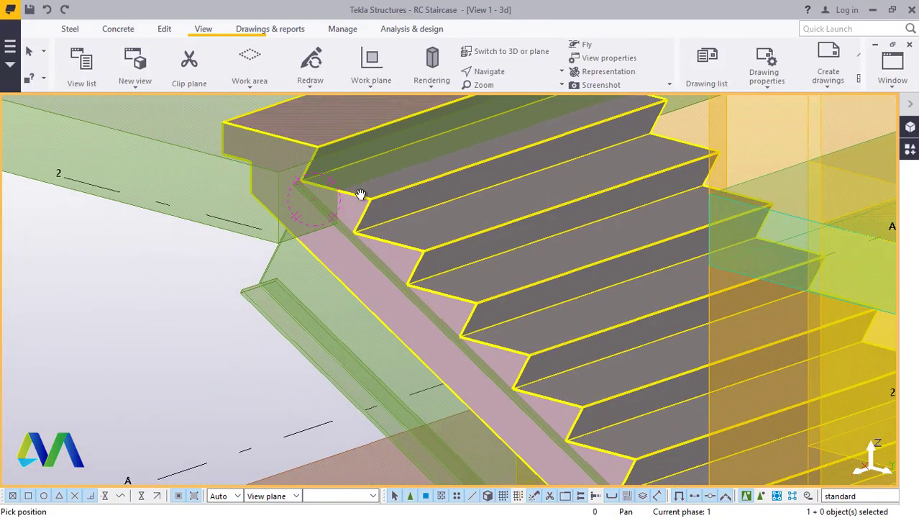
Set the steel beam's on-plane offset to 0.00 with the Middle position and check its upper end at the landing.
right_click(142, 222)
drag(142, 222, 295, 305)
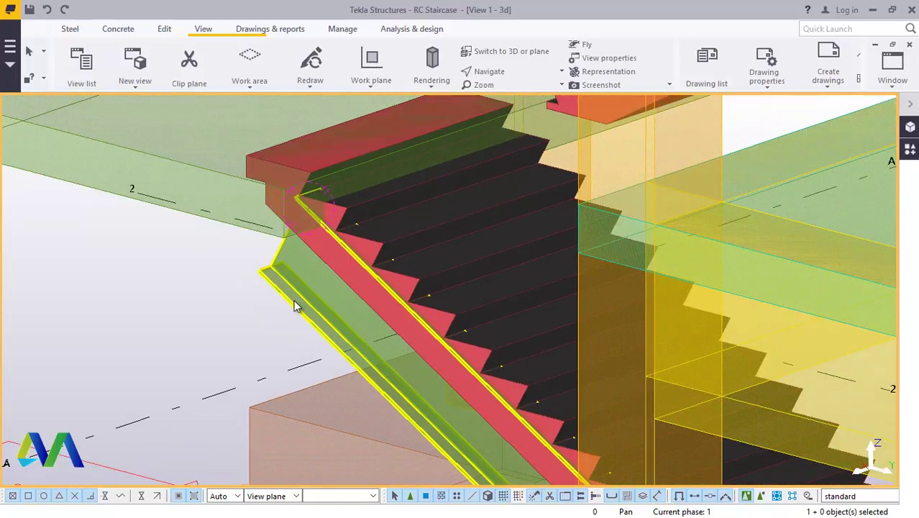
double_click(286, 300)
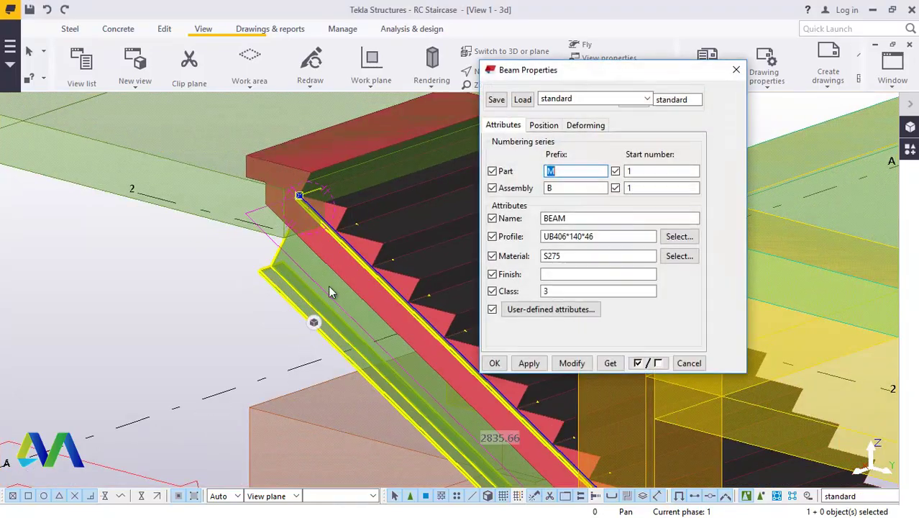
click(544, 126)
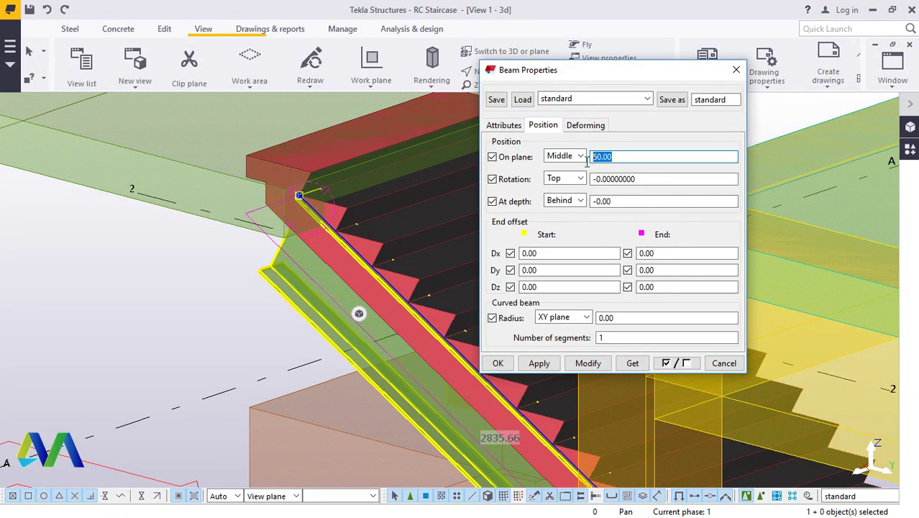
text(0)
click(593, 365)
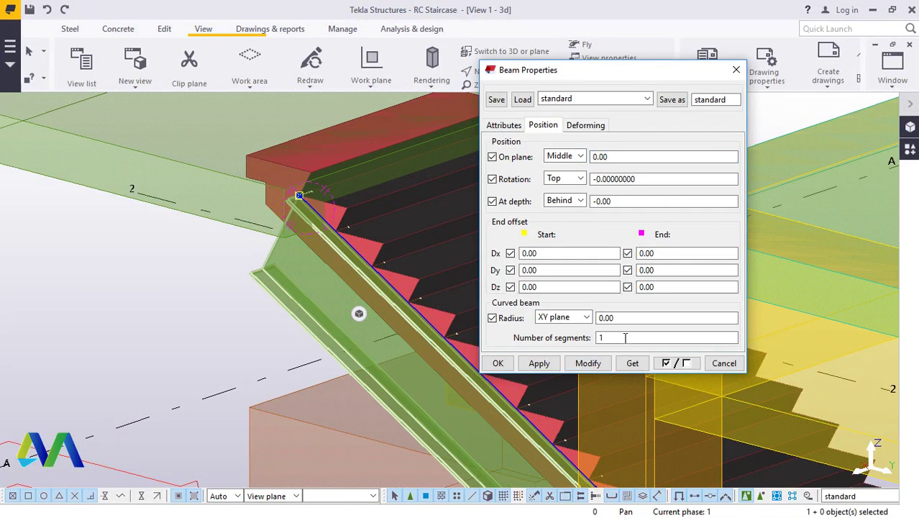
click(497, 363)
scroll(303, 228, up, 5)
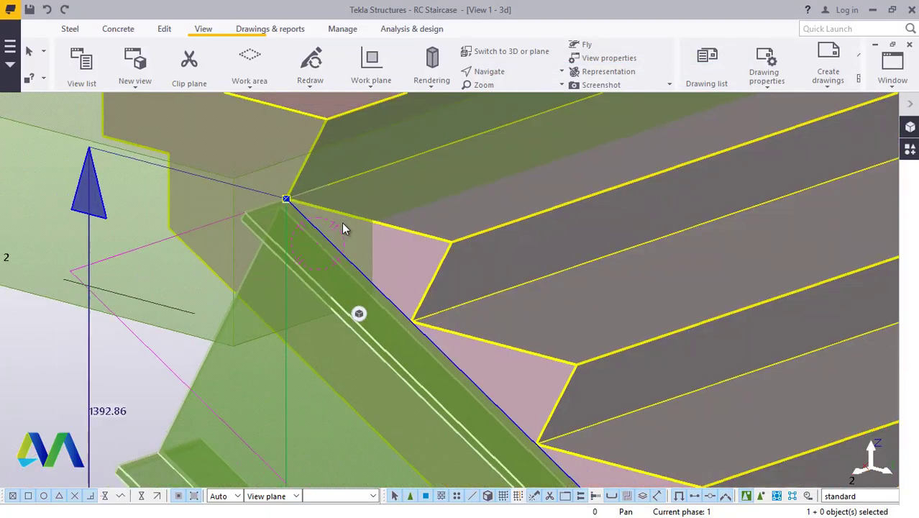
scroll(343, 227, down, 3)
click(121, 348)
scroll(388, 267, up, 1)
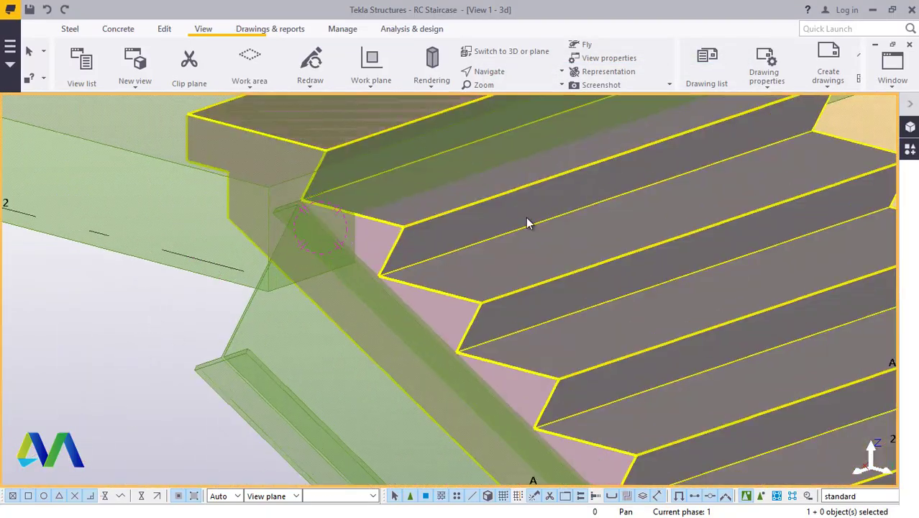
Search the components for HAND and place Handrailing (1024) on the steel beam, finishing at its lower end beside the bottom step.
click(910, 150)
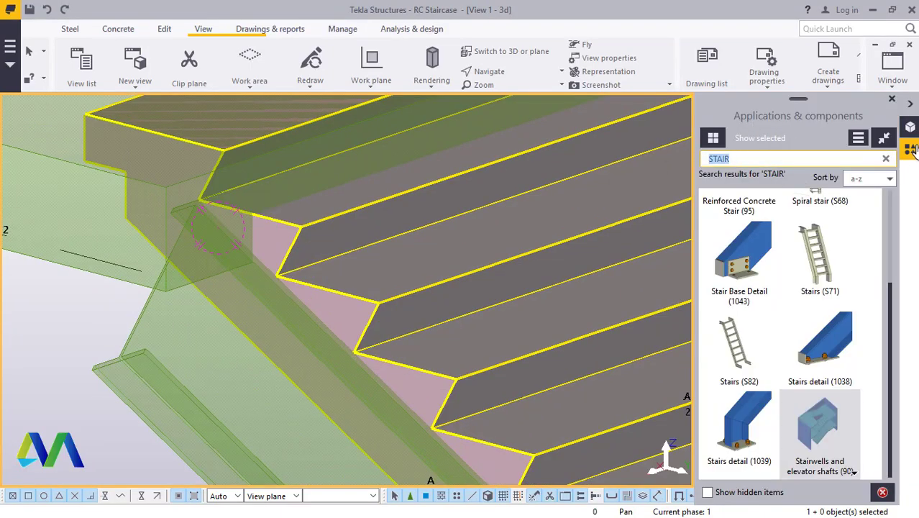
text(HAND)
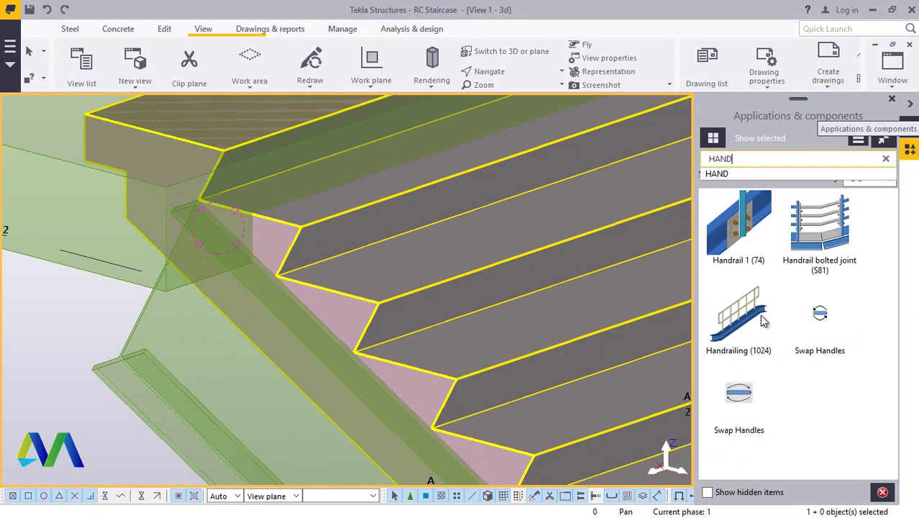
click(740, 316)
scroll(273, 241, down, 5)
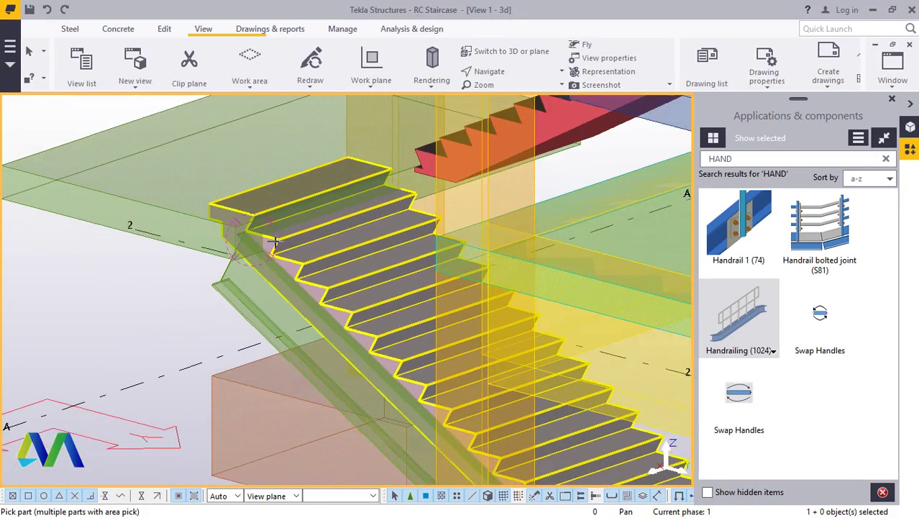
scroll(453, 410, up, 5)
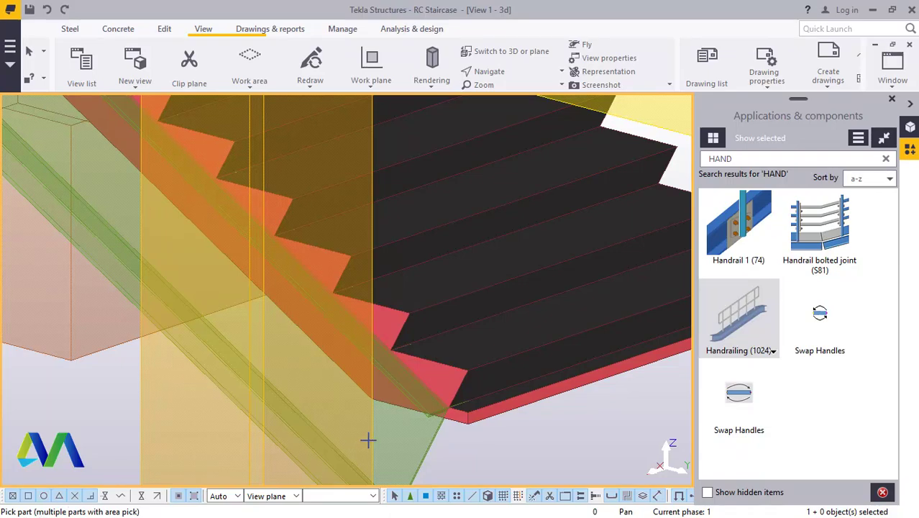
scroll(440, 424, up, 1)
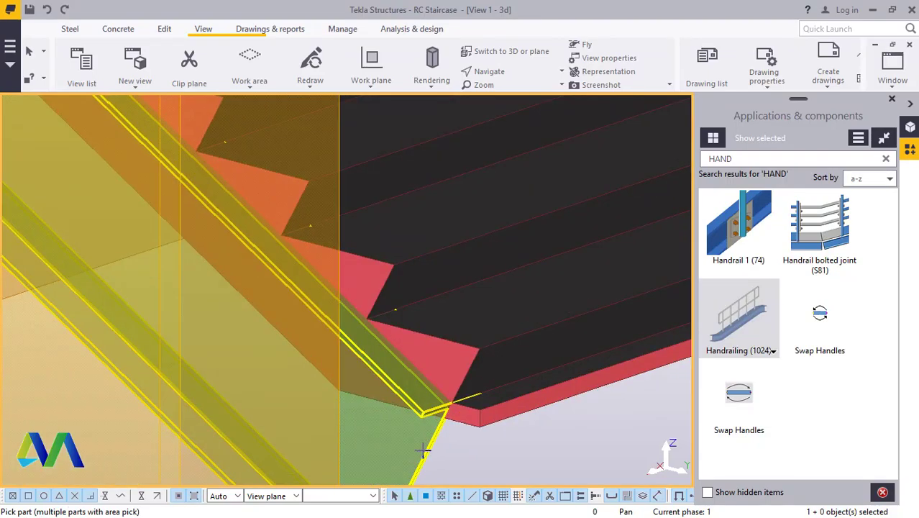
scroll(450, 424, up, 1)
scroll(453, 410, up, 3)
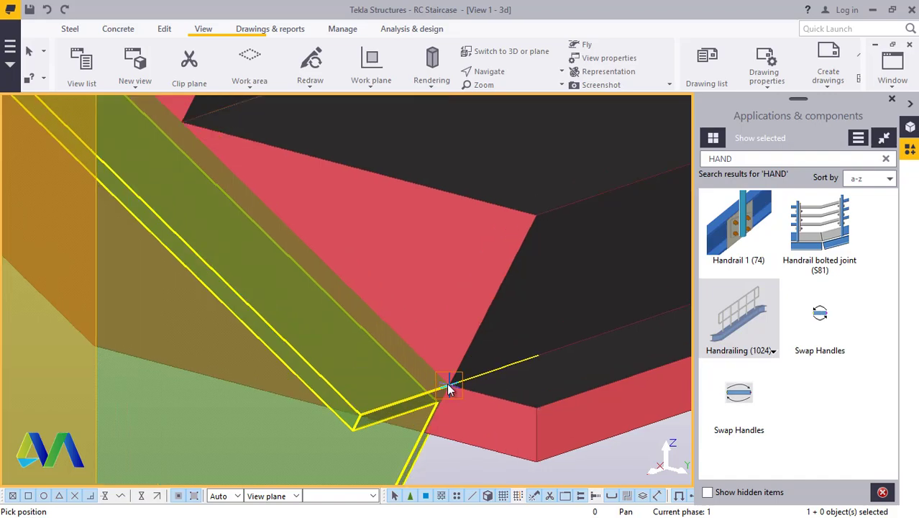
click(448, 386)
scroll(462, 395, down, 8)
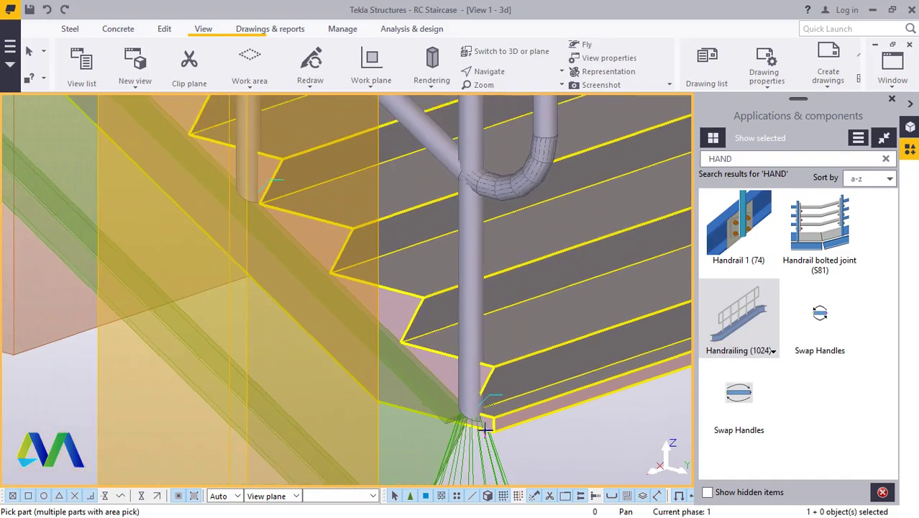
scroll(302, 151, up, 5)
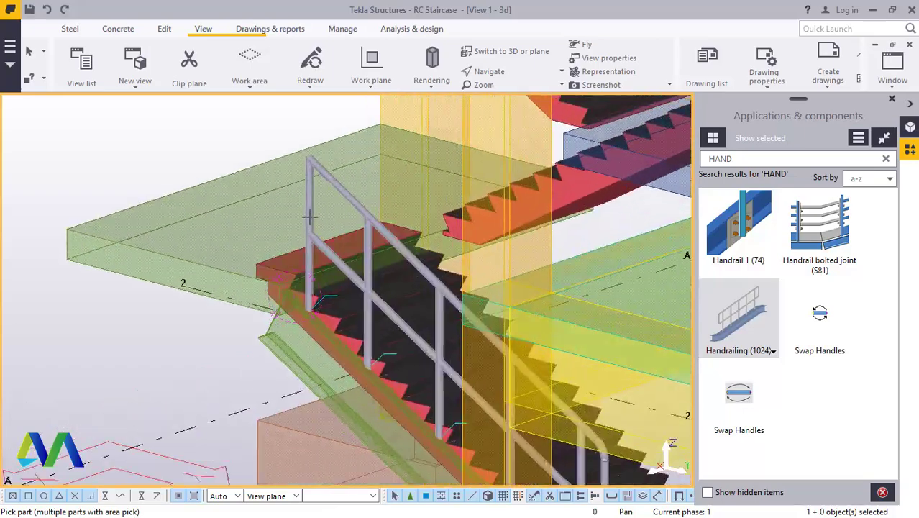
Confirm the handrailing's dimension values of 600.00, 200.00 and 270.00 in its component properties.
right_click(142, 138)
click(180, 146)
scroll(330, 157, up, 2)
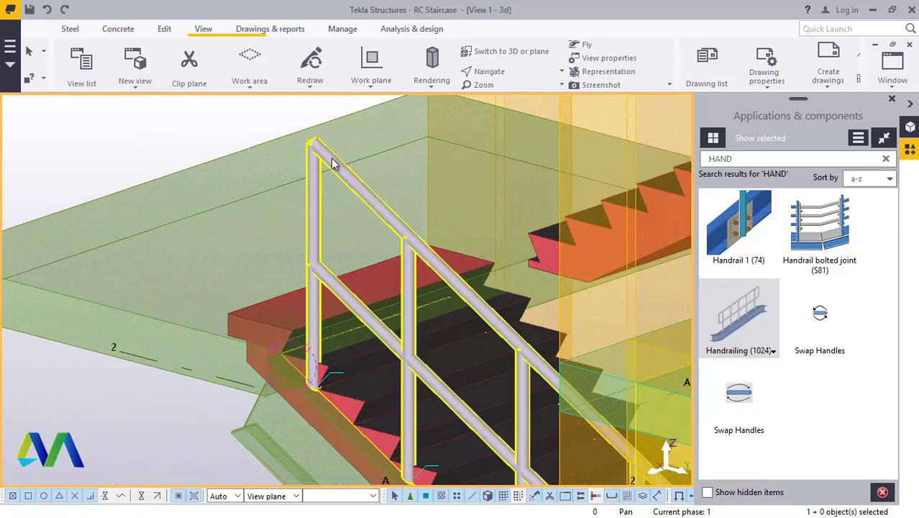
double_click(332, 158)
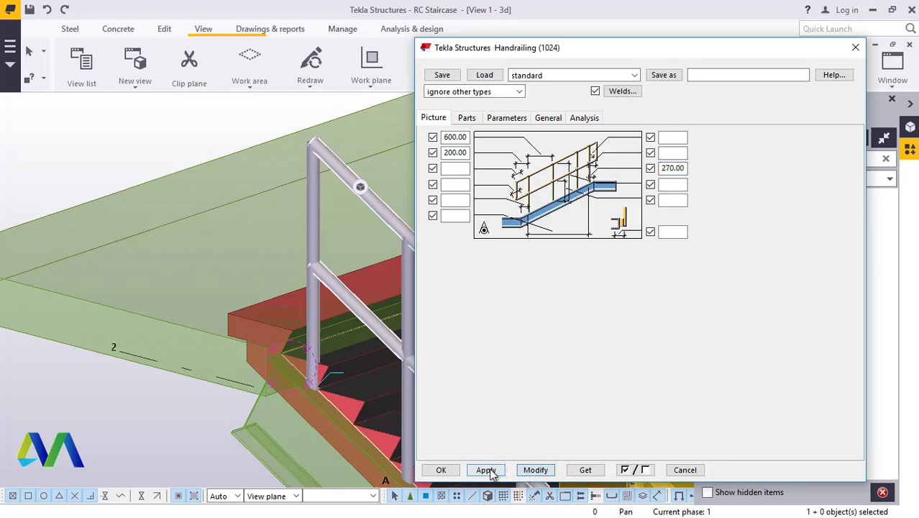
click(441, 471)
Examine the handrailing along the flight and the foot of its lowest post at the bottom step.
scroll(246, 181, down, 3)
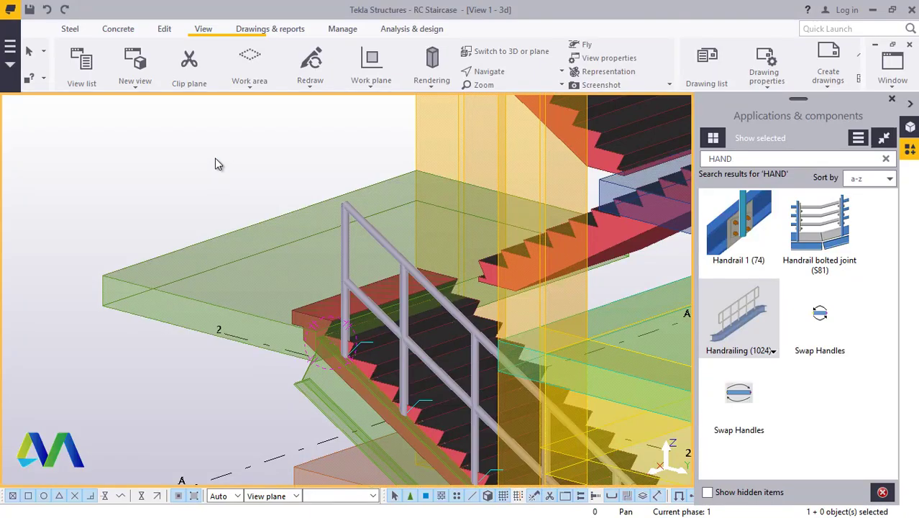
scroll(213, 143, up, 2)
scroll(473, 436, up, 4)
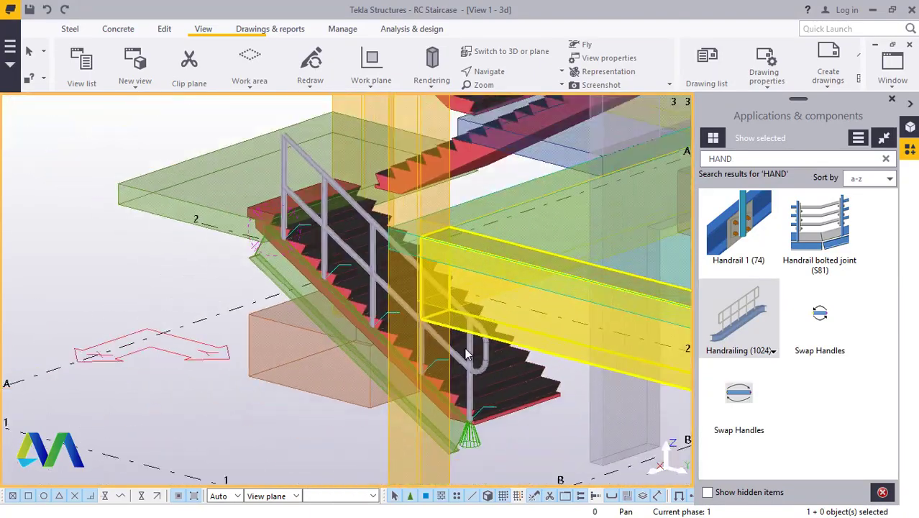
ctrl+middle_drag(473, 437, 501, 412)
scroll(500, 412, down, 3)
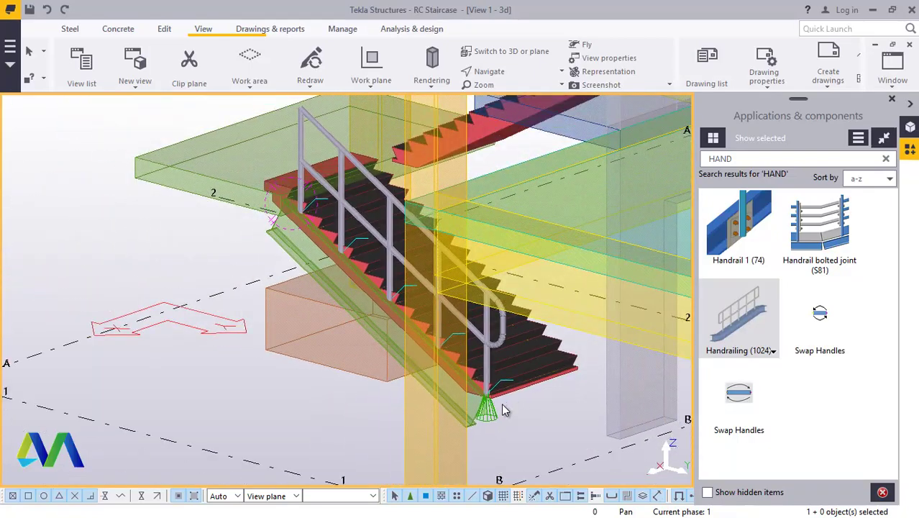
scroll(501, 404, up, 5)
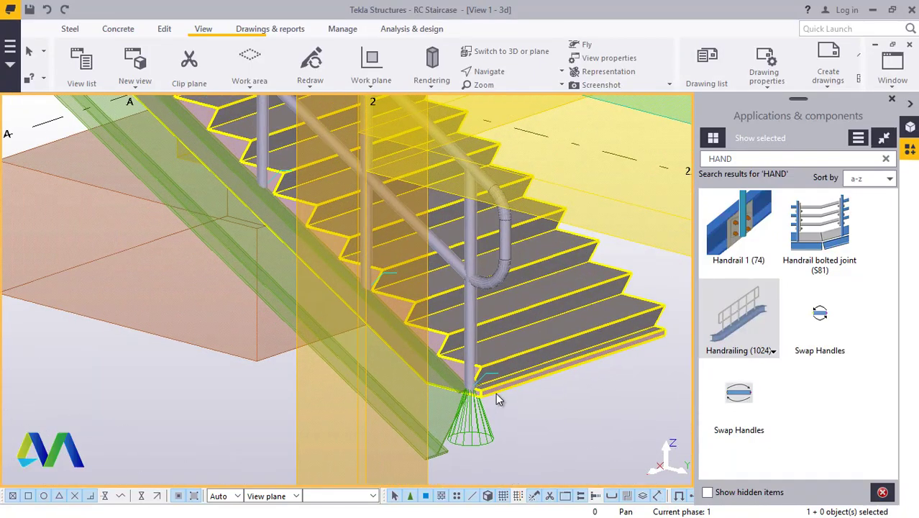
ctrl+middle_drag(501, 401, 410, 215)
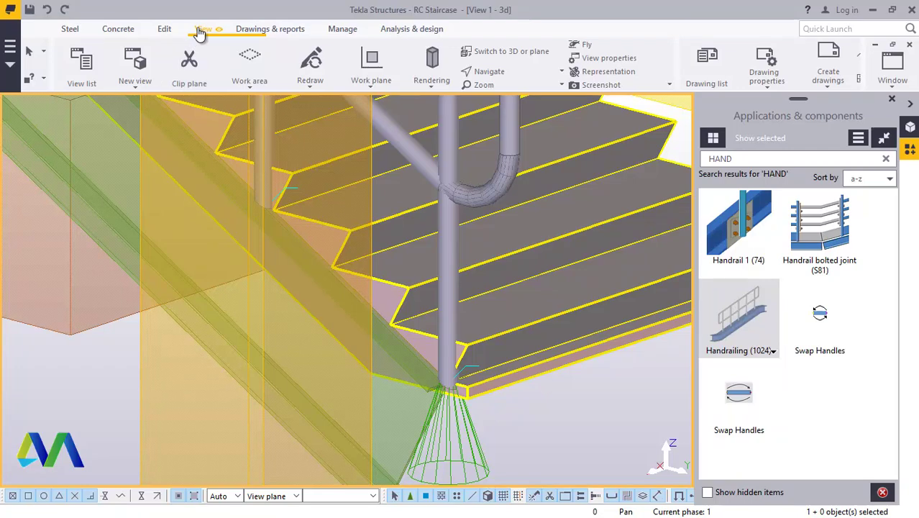
Set the work plane to the vertical front face at the flight's bottom step with the Work plane tool.
click(199, 32)
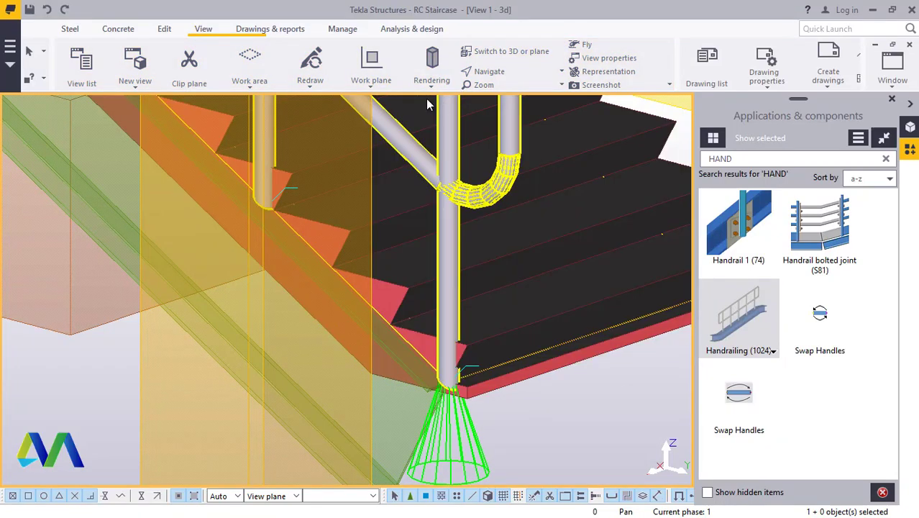
click(371, 90)
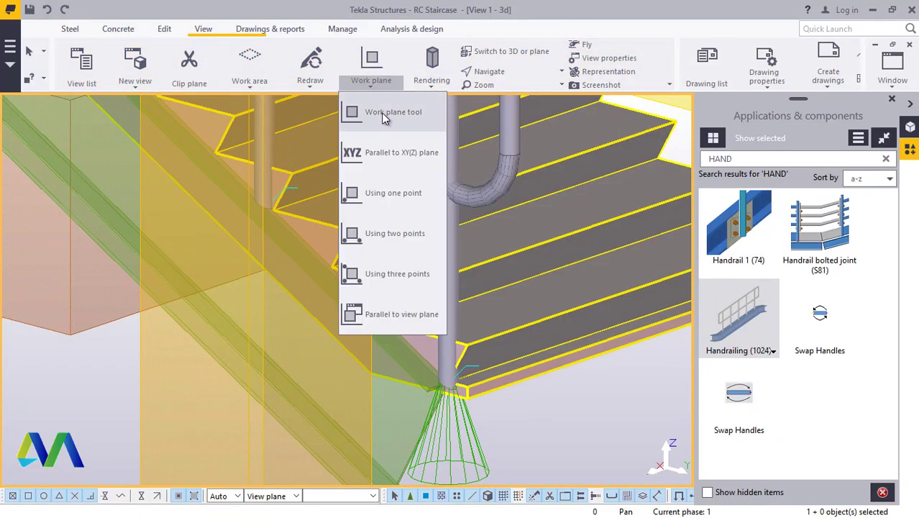
click(382, 113)
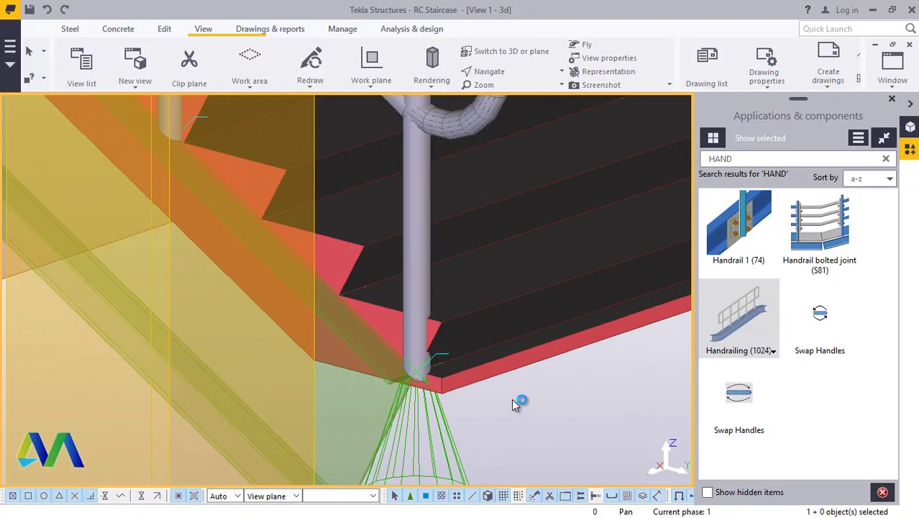
scroll(440, 394, up, 3)
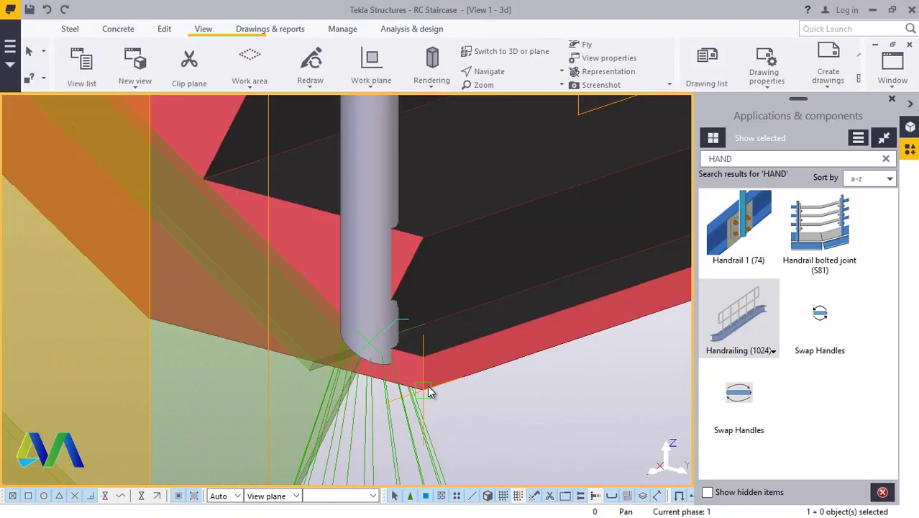
right_click(468, 351)
click(493, 134)
scroll(406, 406, down, 8)
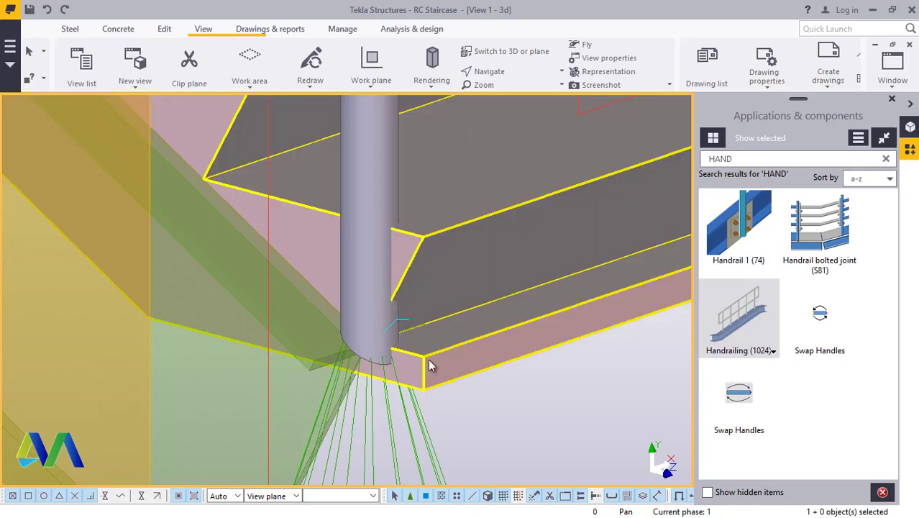
scroll(406, 406, down, 1)
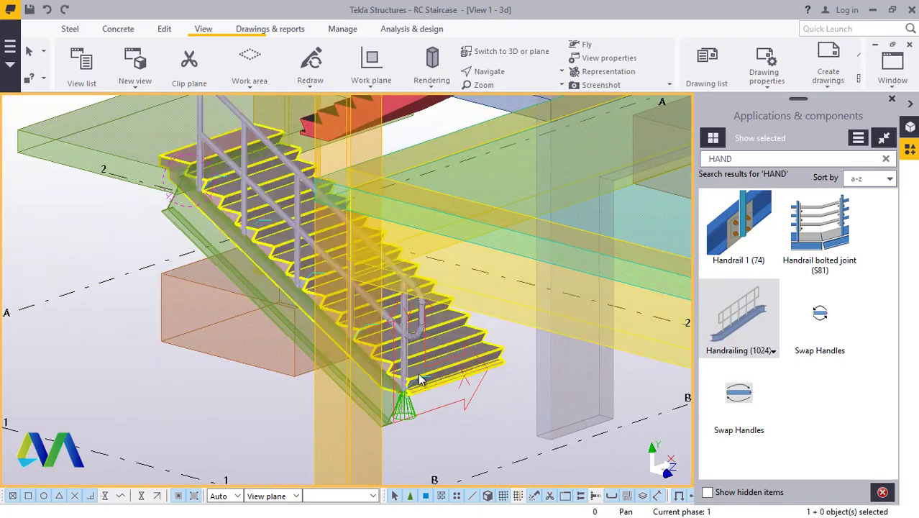
Try mirror-copying the steel beam and its handrailing about the bottom step's vertical centreline, with X0 600.00, Y0 30.00 and angle -90.
scroll(272, 188, up, 2)
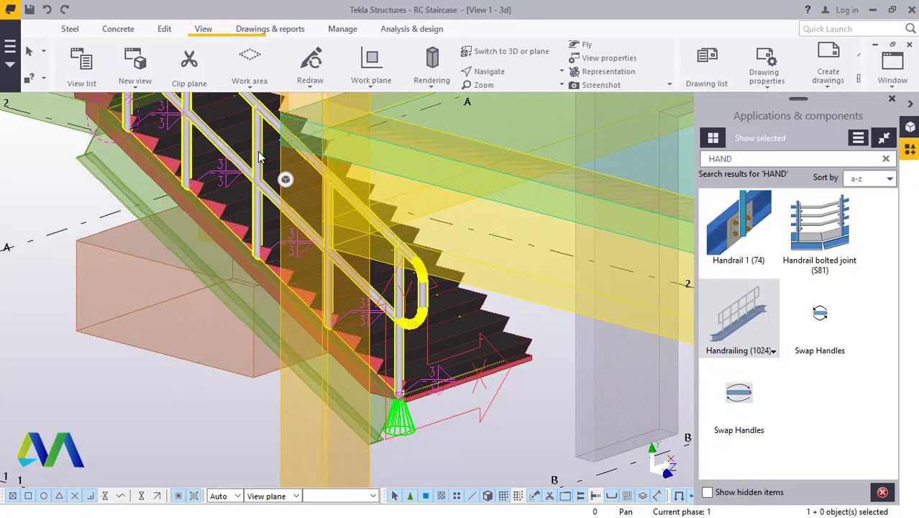
scroll(209, 277, up, 2)
right_click(220, 296)
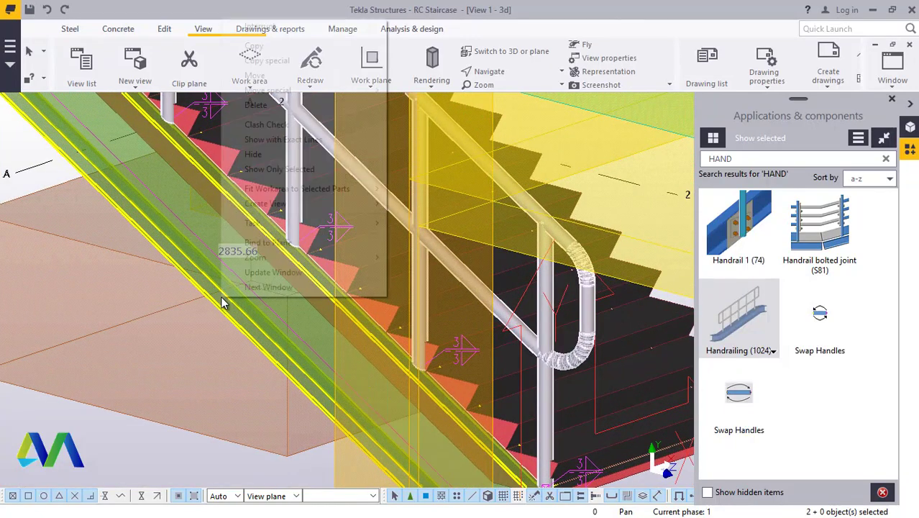
mouse_move(302, 63)
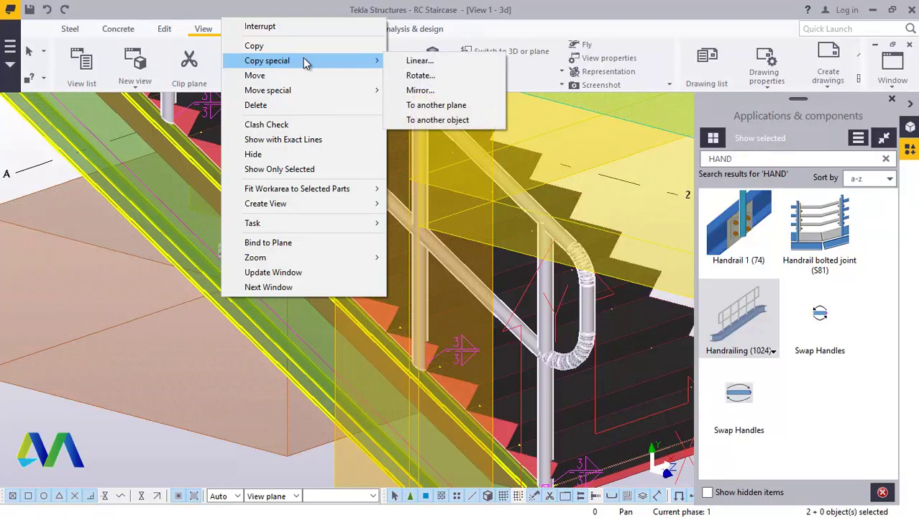
click(439, 90)
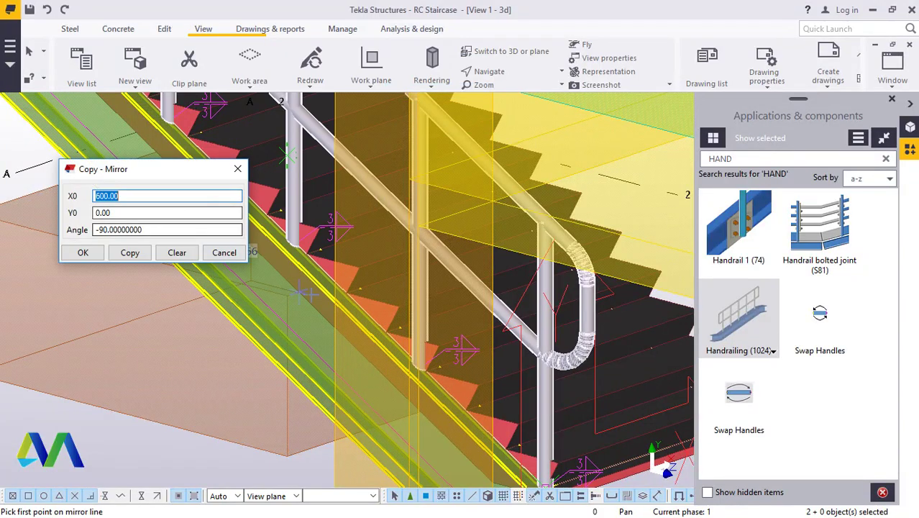
scroll(303, 293, down, 3)
scroll(459, 381, up, 4)
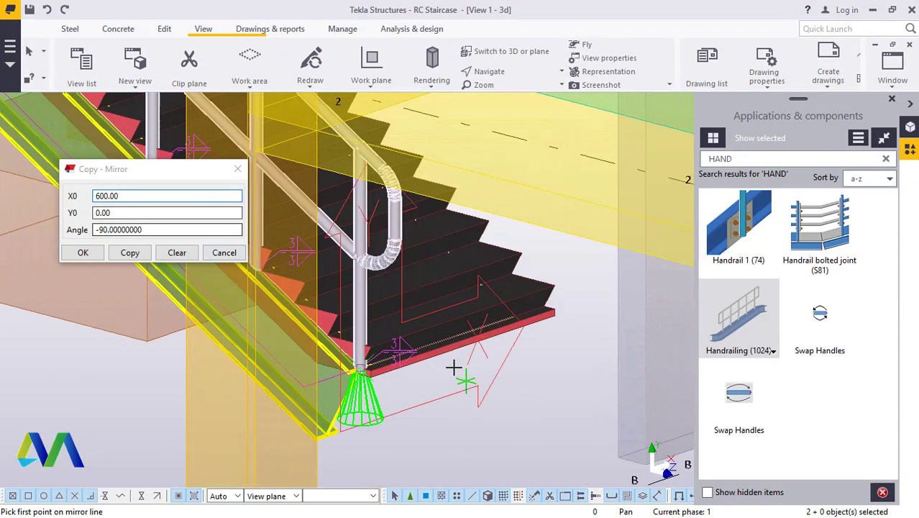
scroll(447, 350, up, 5)
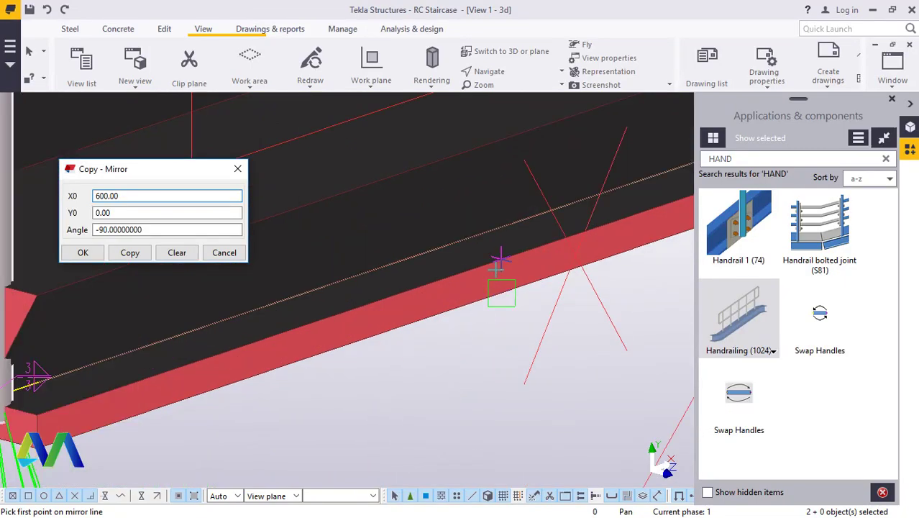
scroll(468, 314, down, 3)
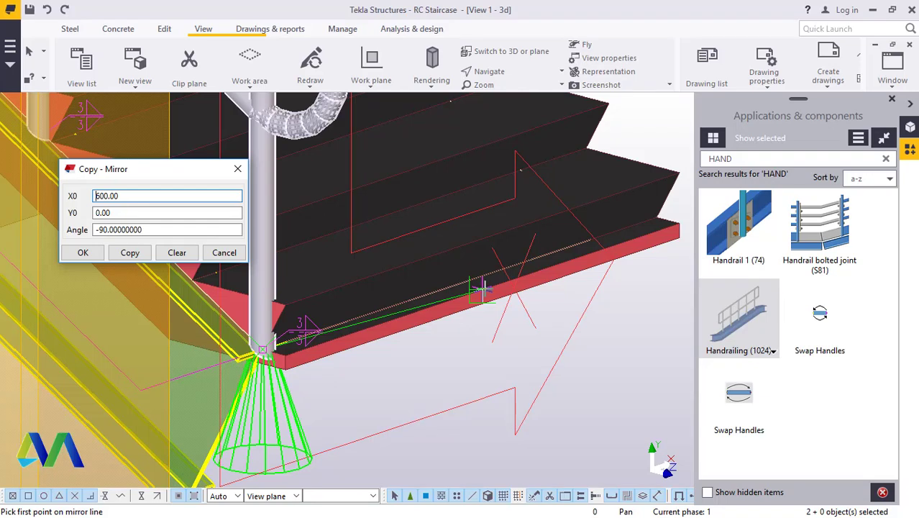
scroll(481, 301, up, 5)
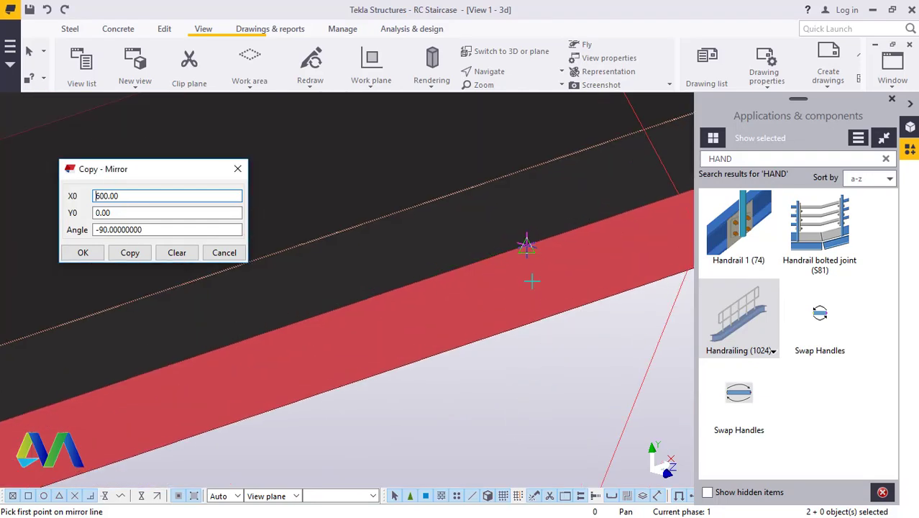
click(527, 244)
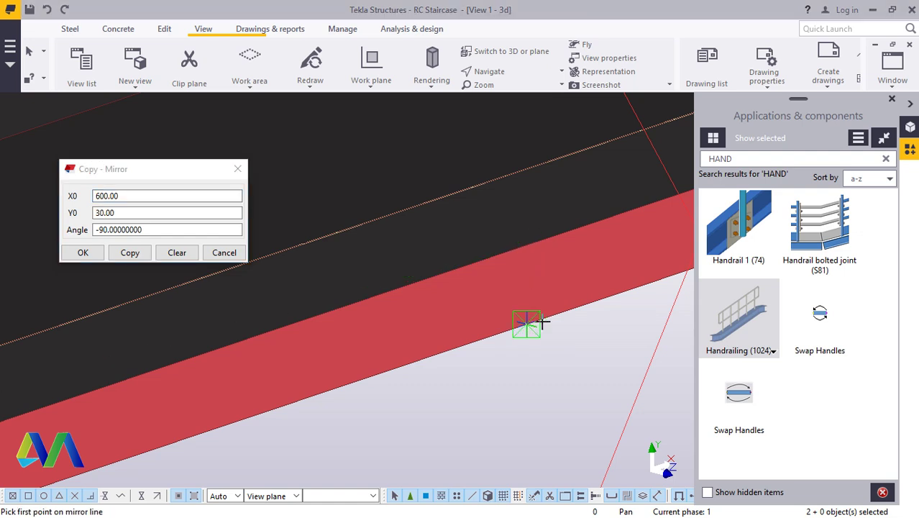
click(93, 252)
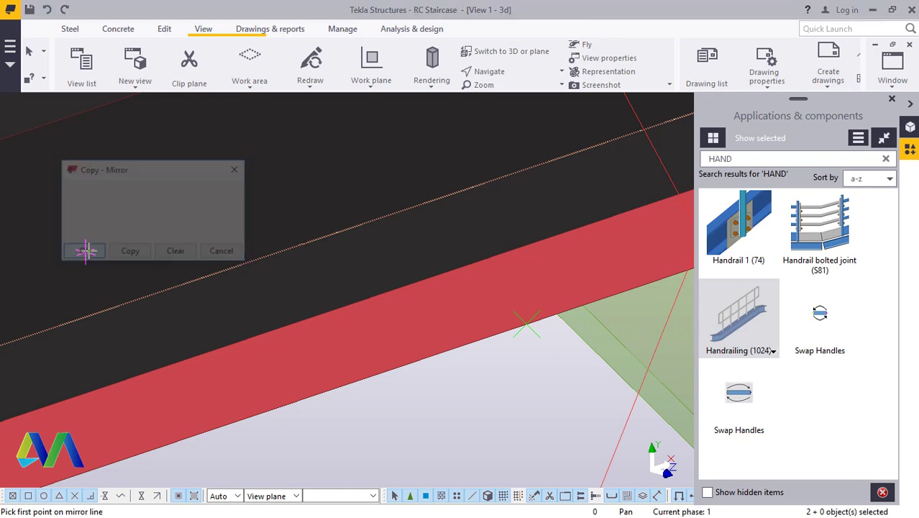
scroll(494, 400, up, 2)
scroll(501, 404, down, 6)
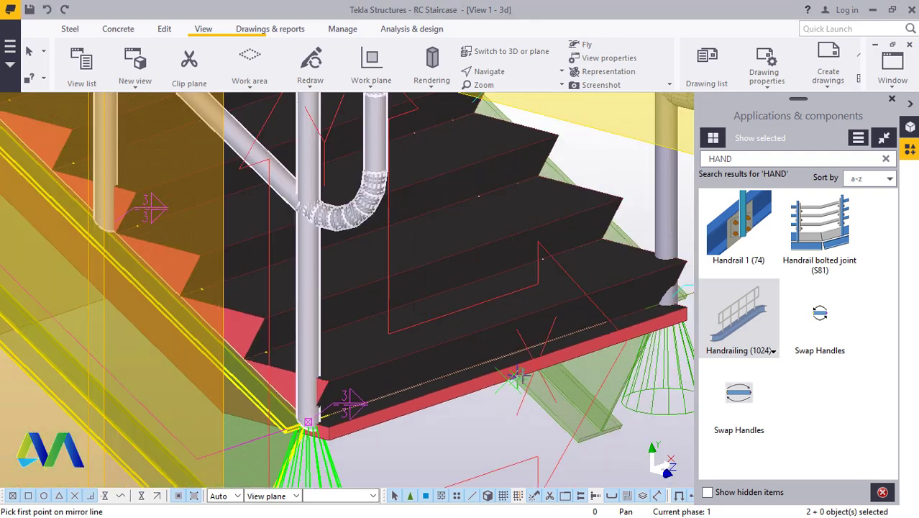
scroll(555, 357, down, 1)
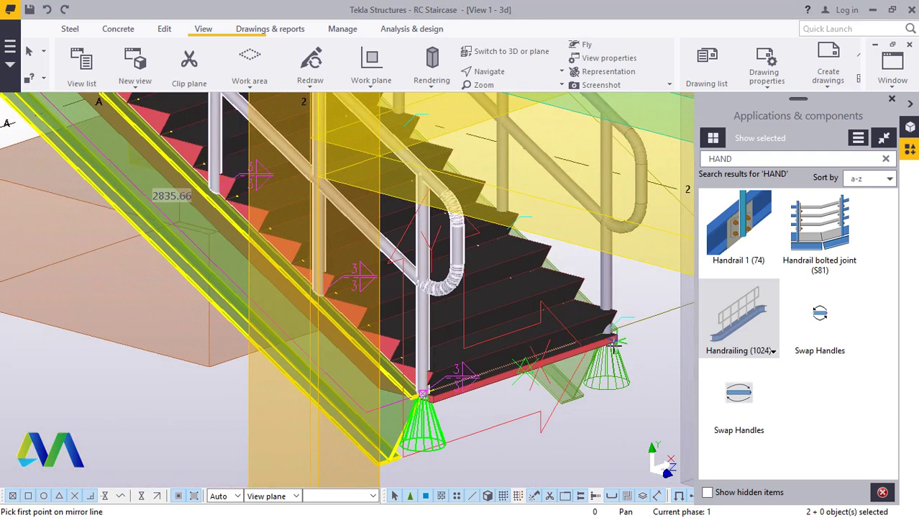
right_click(625, 293)
click(649, 306)
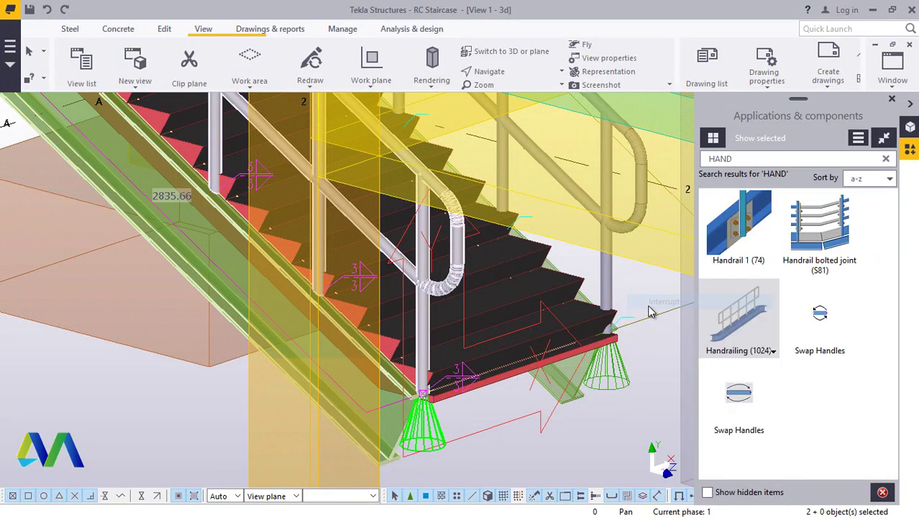
Undo the mirrored copy of the steel beam and handrailing on the flight's opposite side.
click(495, 74)
click(517, 119)
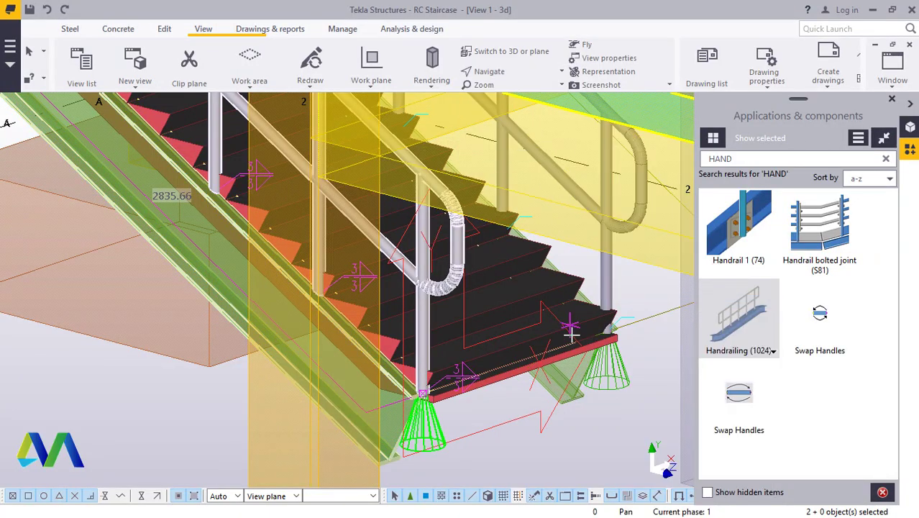
click(584, 345)
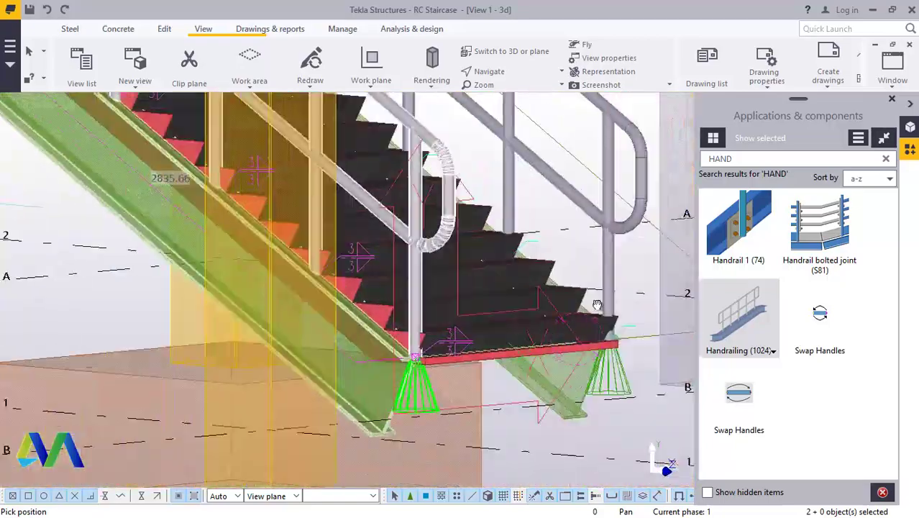
ctrl+middle_drag(596, 305, 576, 339)
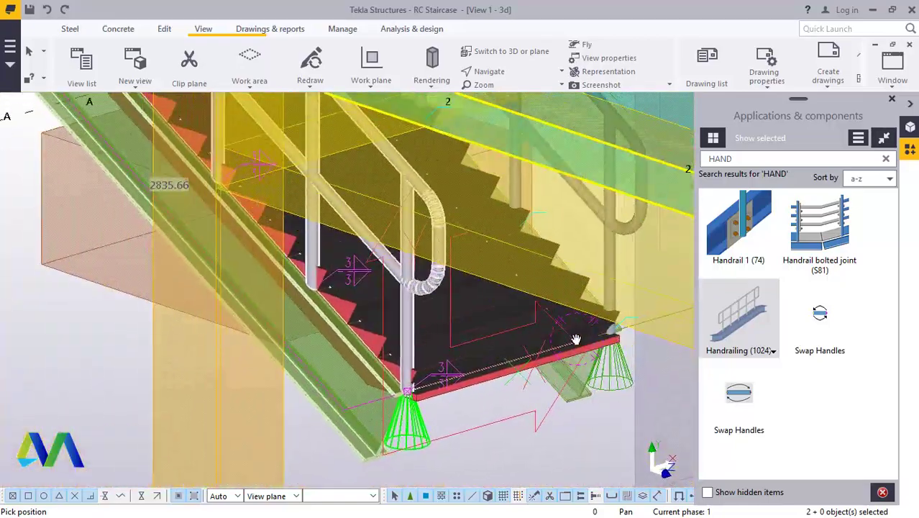
ctrl+middle_drag(505, 372, 507, 359)
right_click(495, 360)
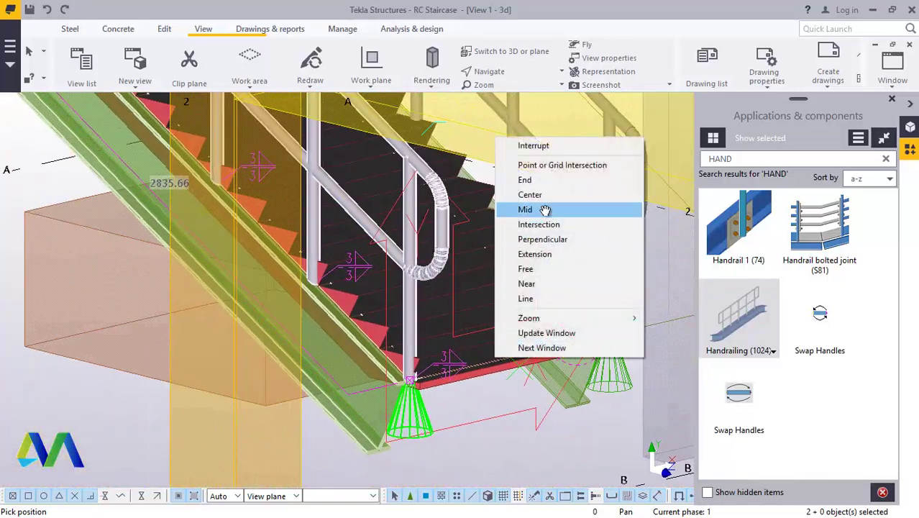
click(532, 148)
click(50, 10)
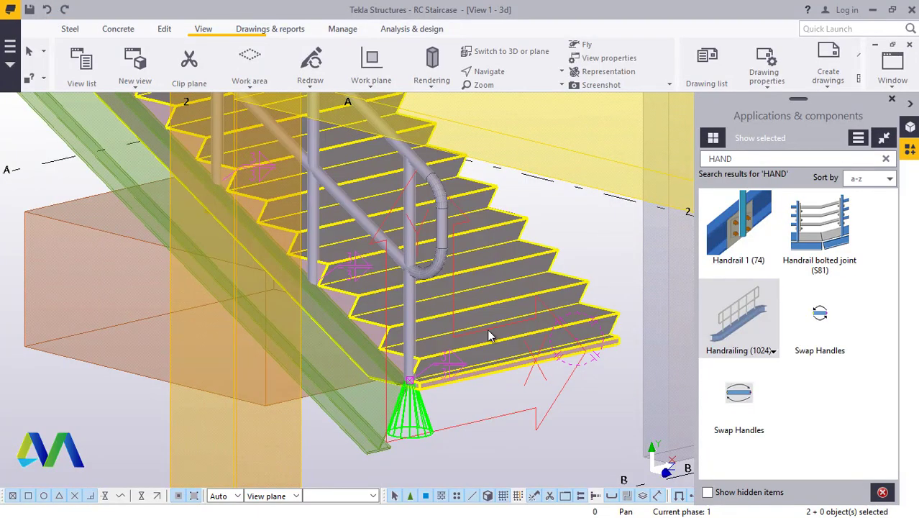
scroll(460, 429, up, 5)
right_click(463, 431)
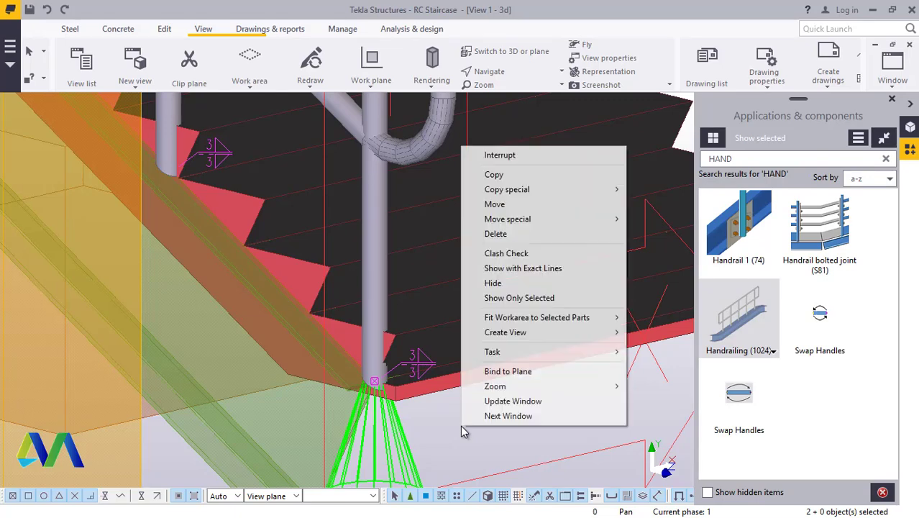
click(496, 203)
scroll(417, 372, up, 1)
scroll(416, 372, up, 2)
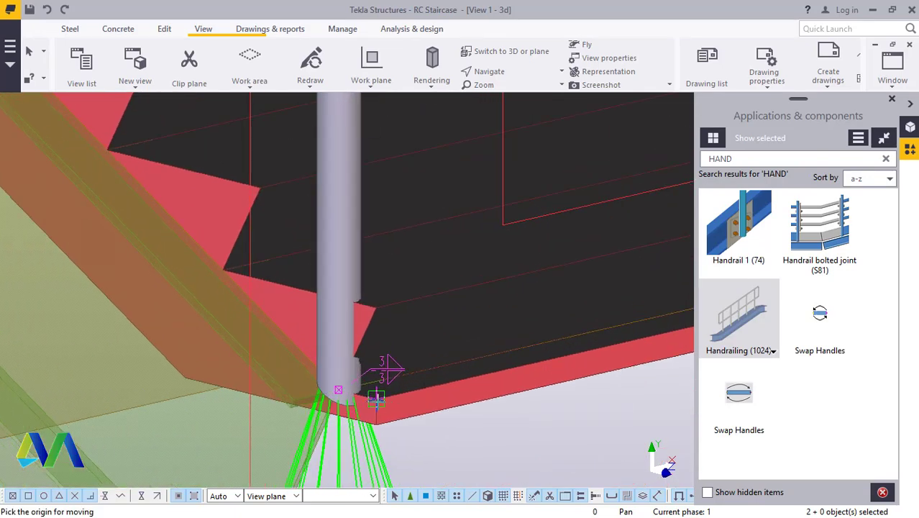
click(376, 399)
scroll(363, 397, down, 1)
right_click(411, 390)
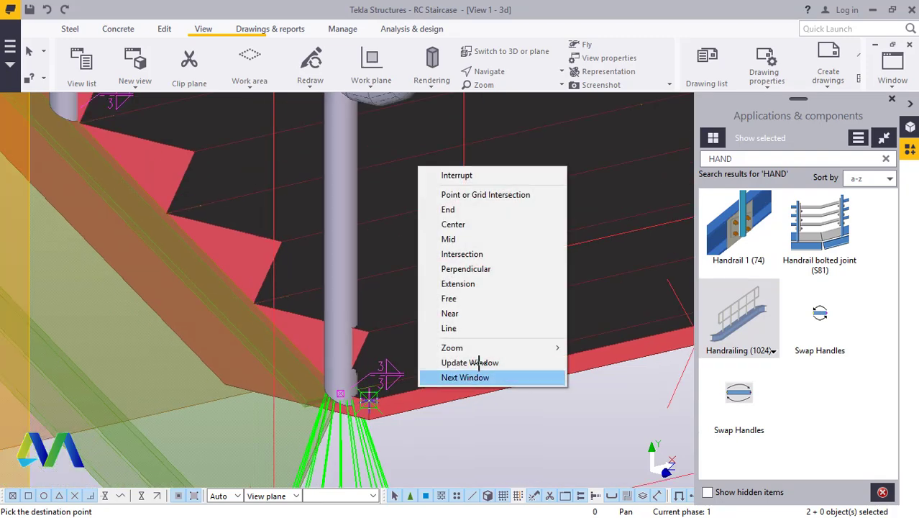
click(456, 175)
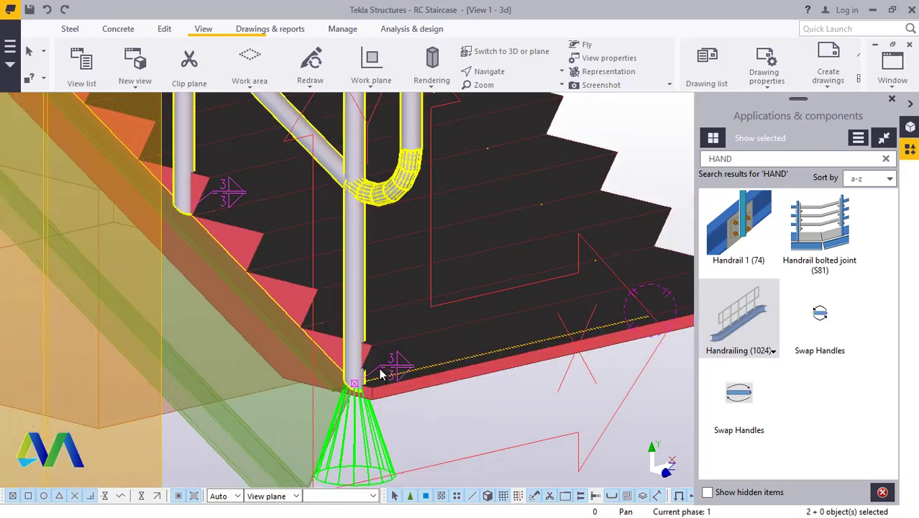
Set the steel beam's on-plane position to Middle with a 50 mm offset and apply the modification.
double_click(257, 444)
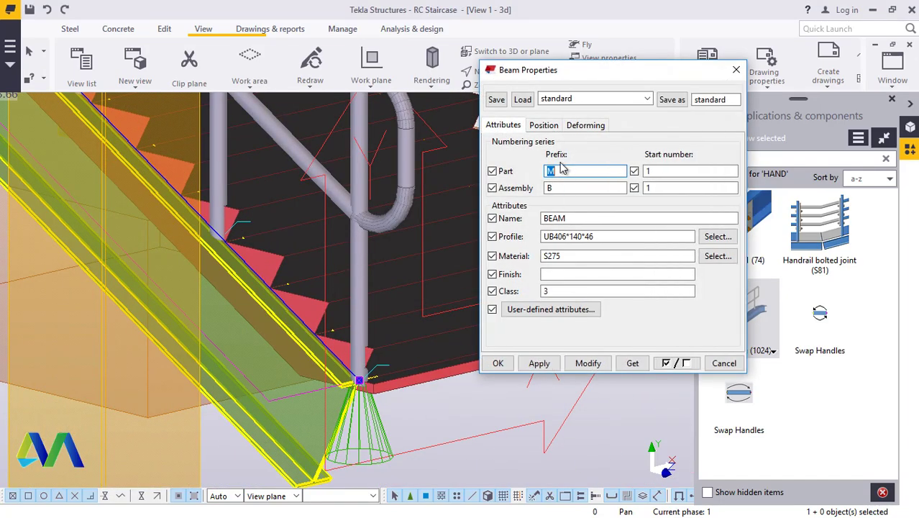
click(544, 126)
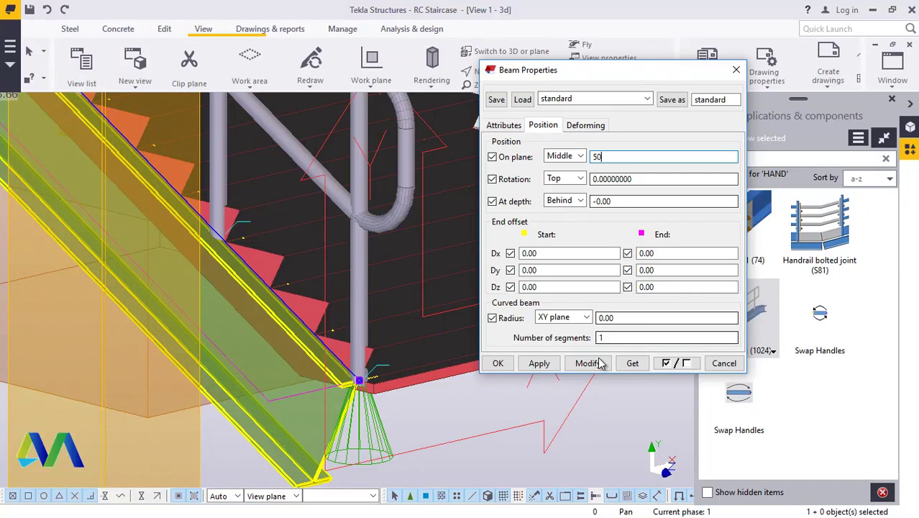
click(588, 363)
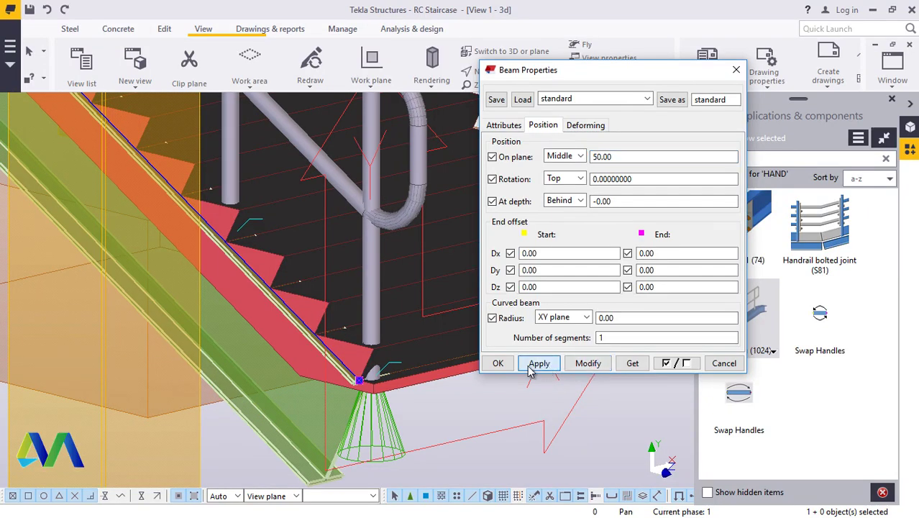
click(497, 364)
Mirror-copy the offset beam and its handrailing across the bottom step's vertical centreline, using X0 600.00, Y0 30.00 and angle -90.
click(411, 180)
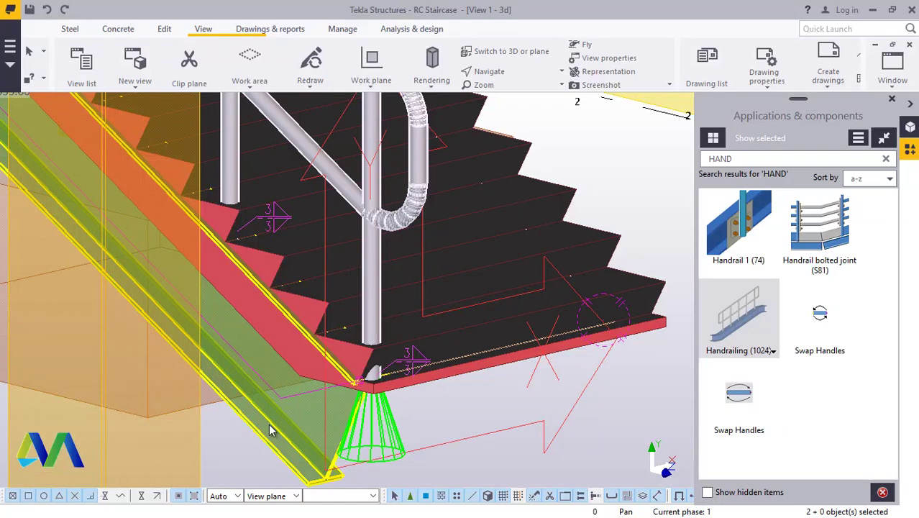
right_click(509, 396)
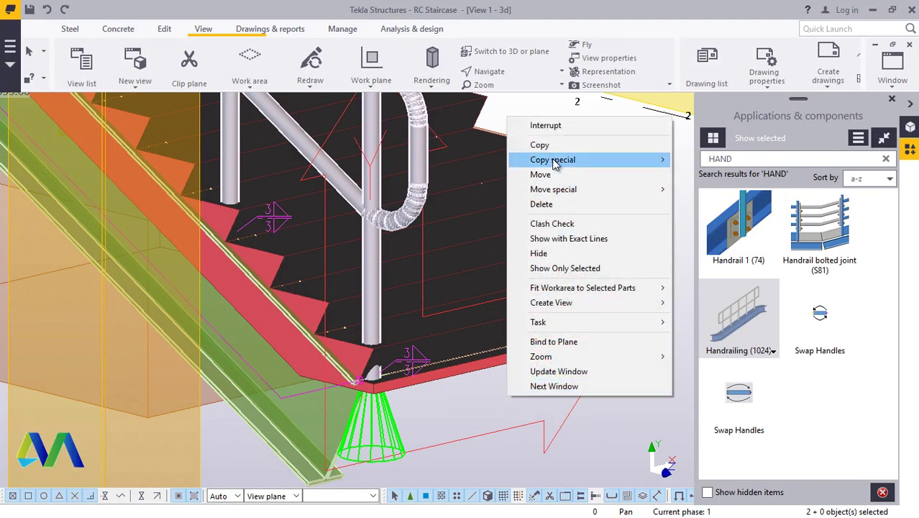
mouse_move(558, 164)
click(704, 189)
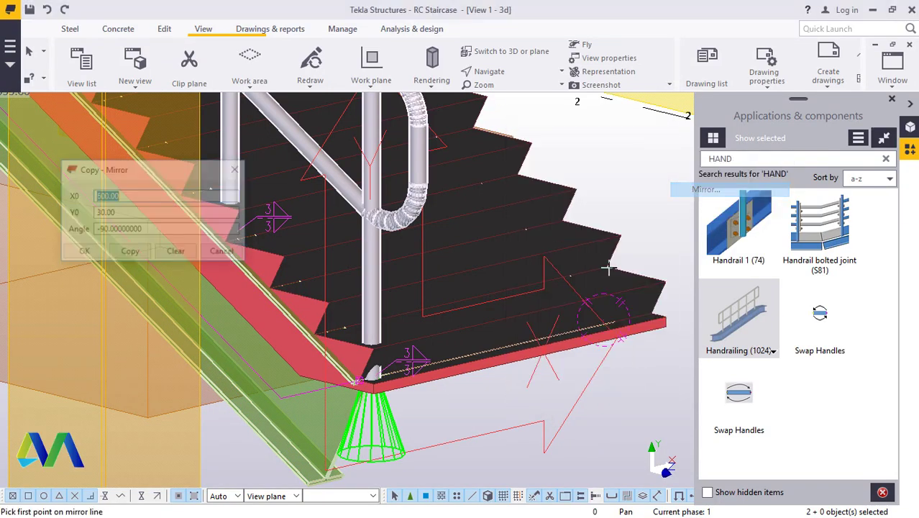
scroll(519, 368, up, 5)
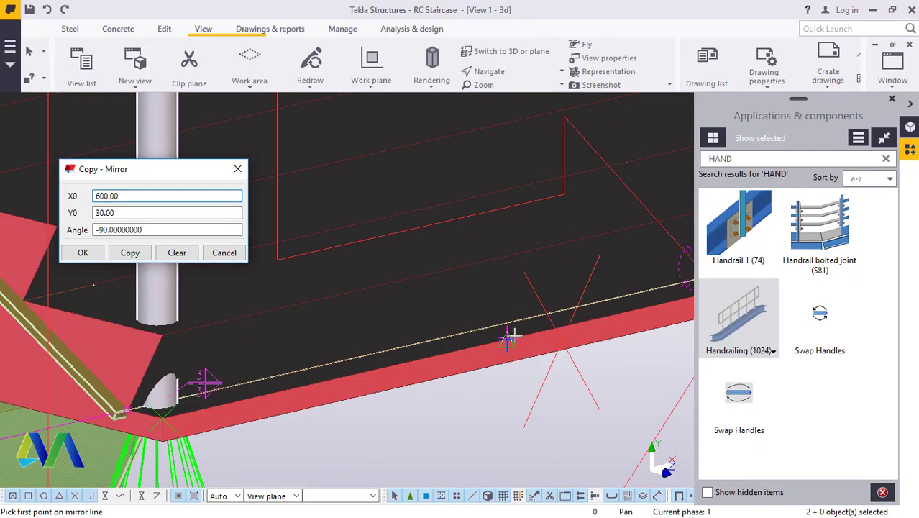
scroll(503, 341, up, 3)
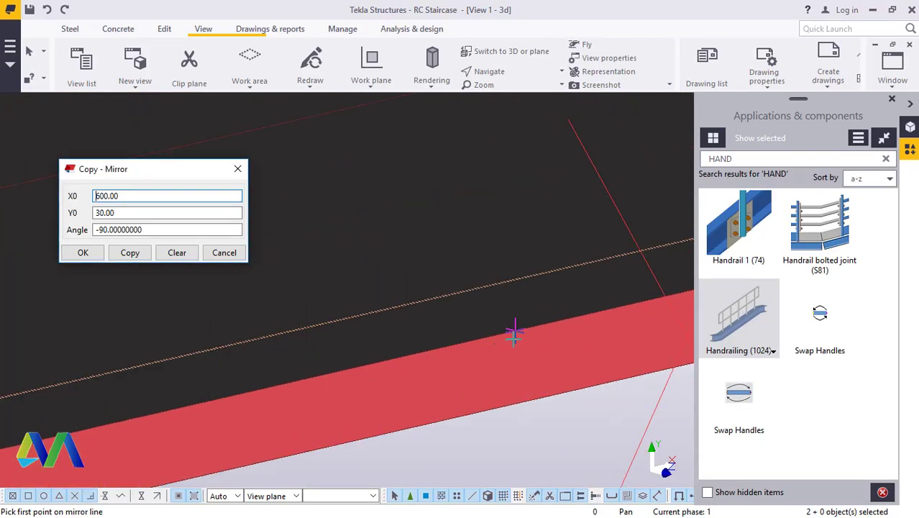
click(513, 330)
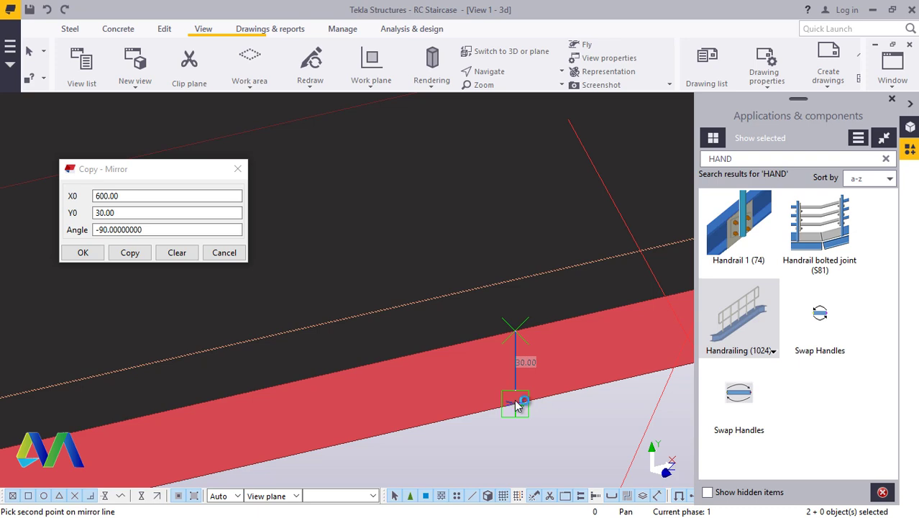
click(129, 253)
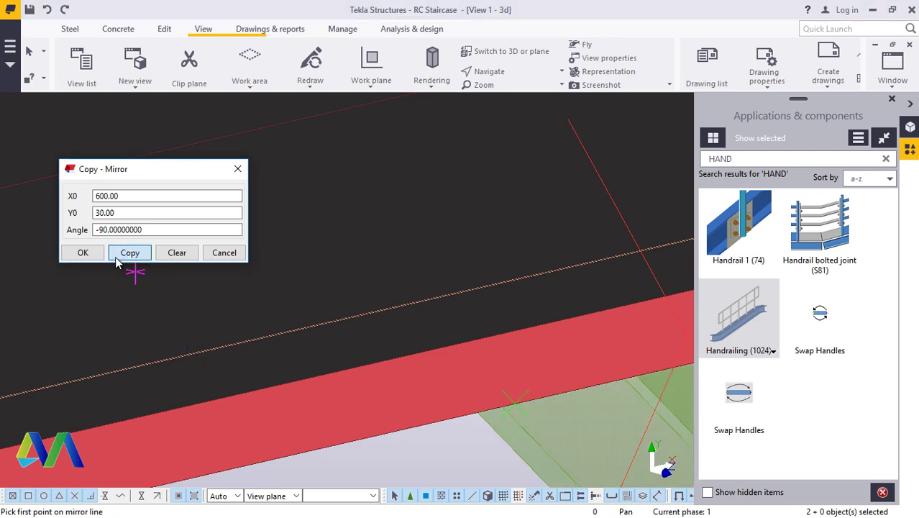
click(83, 253)
scroll(304, 351, down, 5)
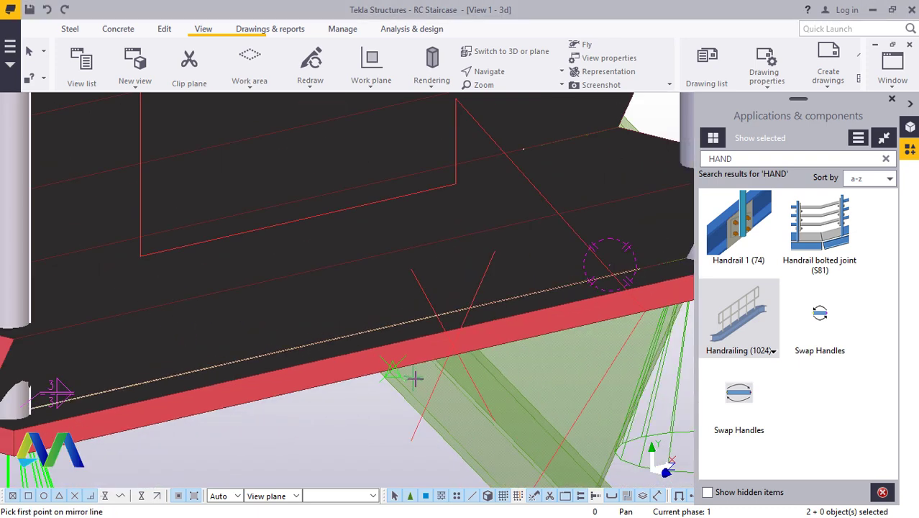
scroll(420, 381, down, 1)
right_click(632, 165)
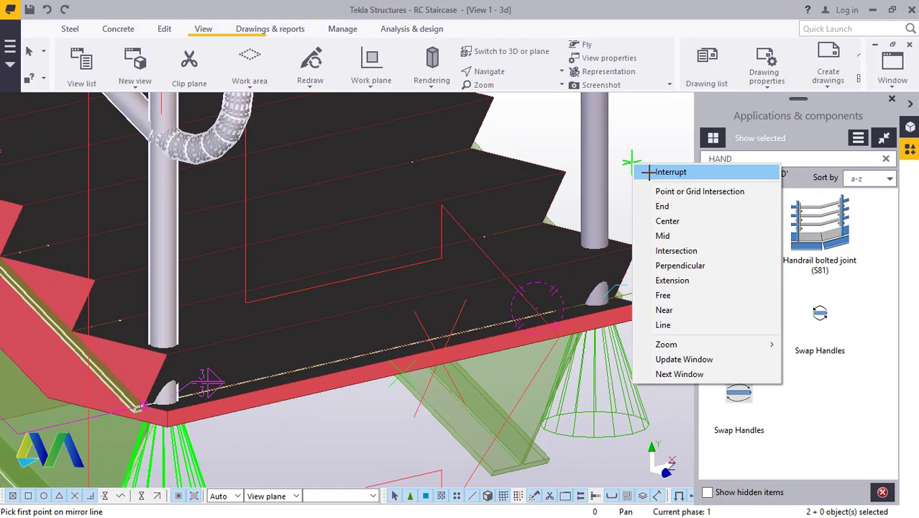
click(647, 173)
scroll(539, 289, down, 11)
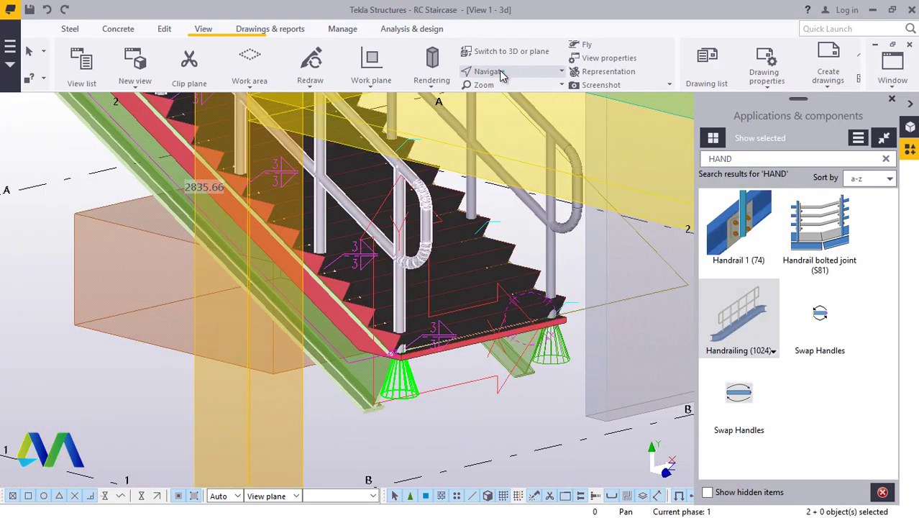
Set the work plane on the side face of the lowest stair flight, at the lower corner beside the bottom step.
click(488, 71)
click(512, 92)
ctrl+middle_drag(502, 296, 482, 243)
scroll(546, 338, up, 10)
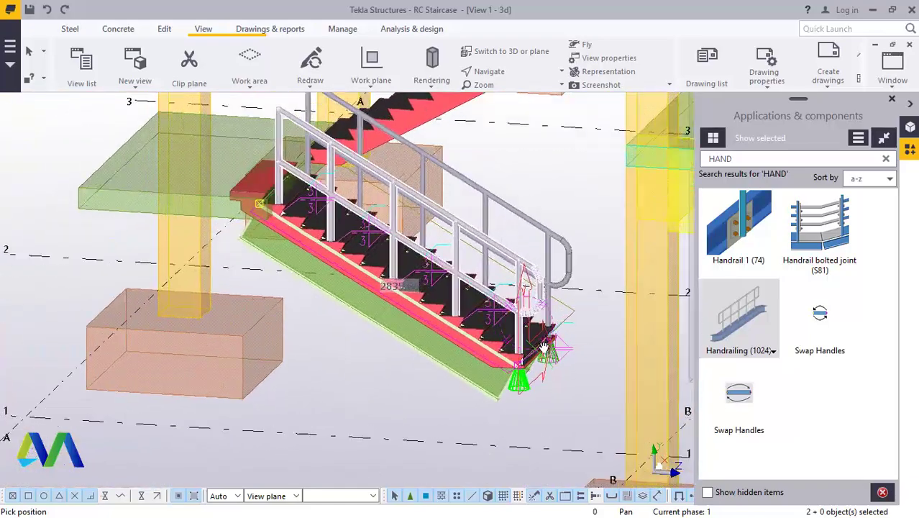
right_click(592, 207)
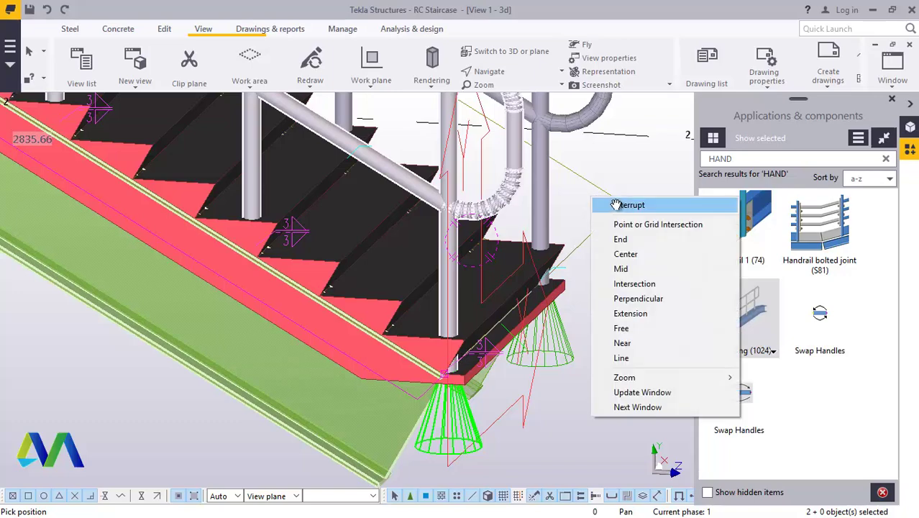
click(611, 205)
scroll(464, 381, up, 5)
scroll(464, 381, down, 1)
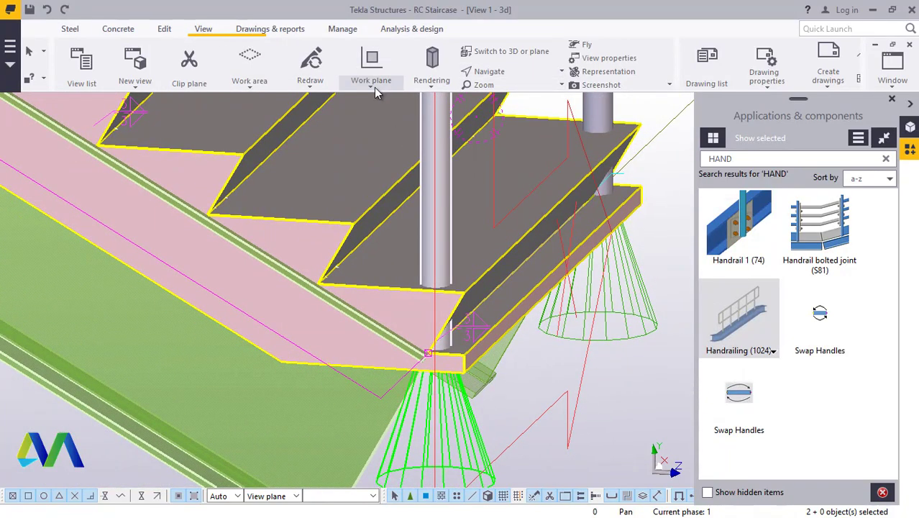
click(374, 87)
click(381, 111)
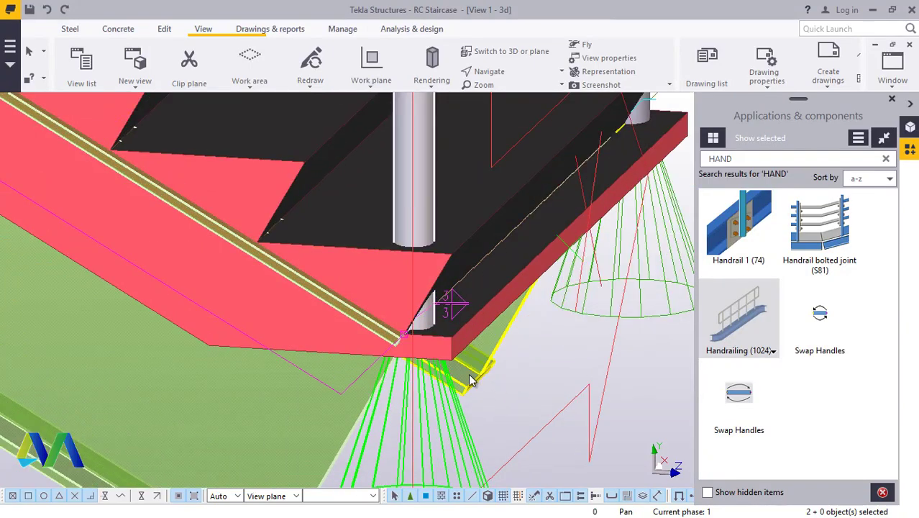
scroll(453, 370, up, 2)
scroll(216, 322, down, 1)
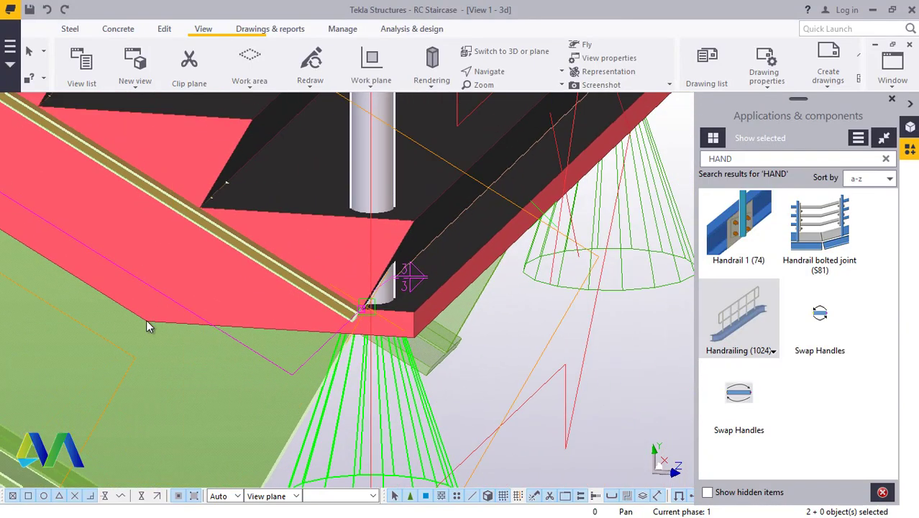
right_click(150, 323)
click(186, 300)
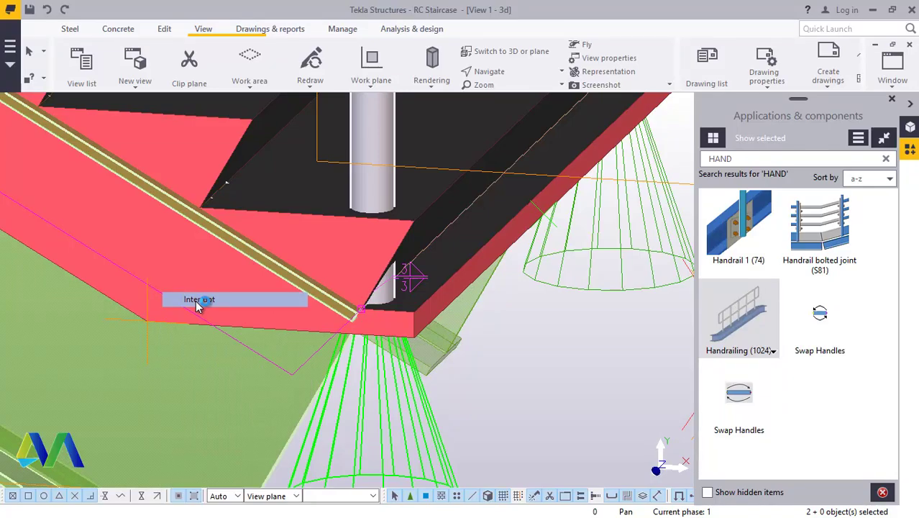
Select the handrailing and the steel beam on the near side of the lowest flight.
scroll(408, 344, down, 2)
scroll(408, 345, down, 3)
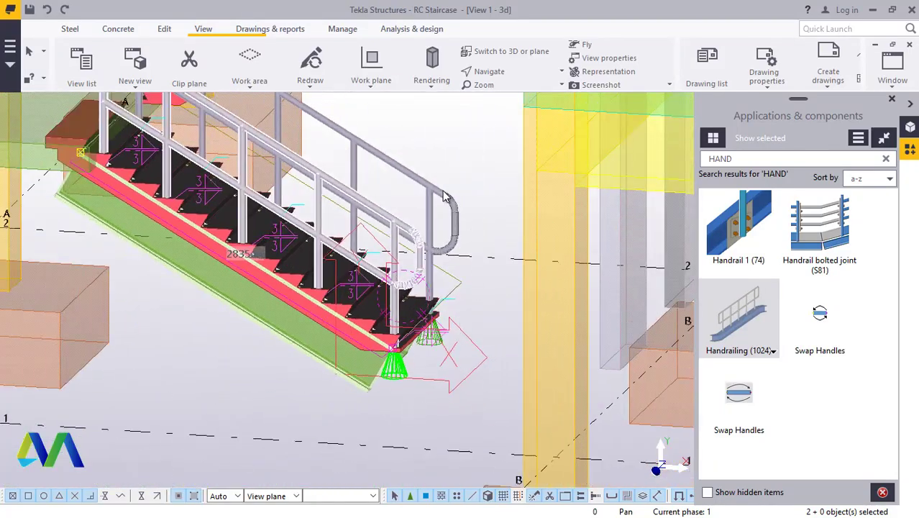
click(432, 185)
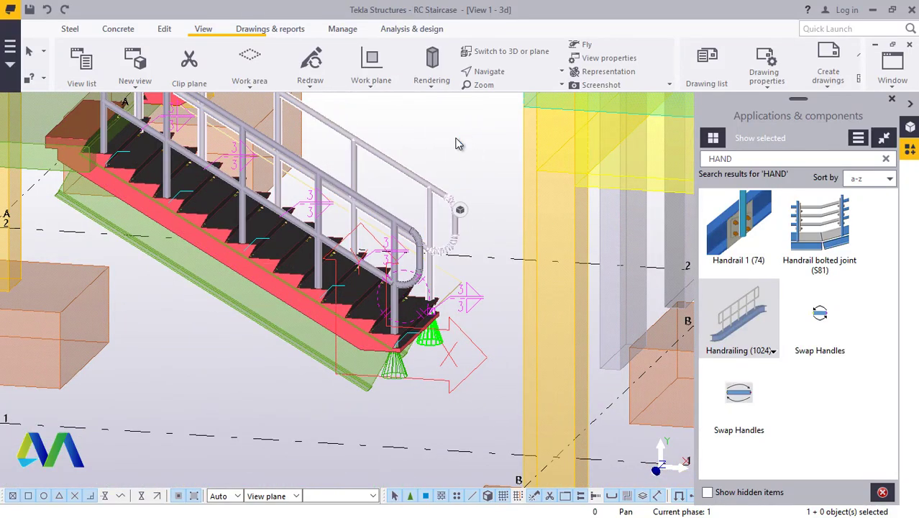
scroll(406, 209, up, 3)
click(386, 228)
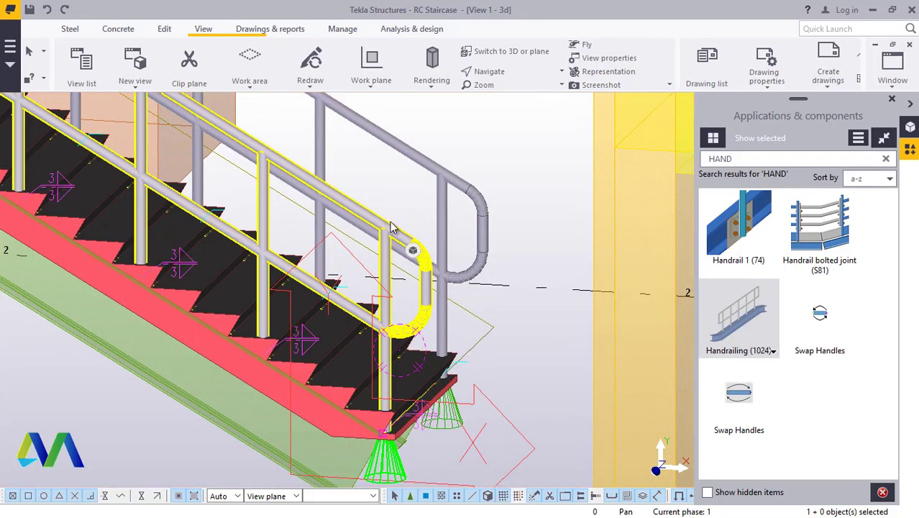
click(194, 408)
right_click(192, 408)
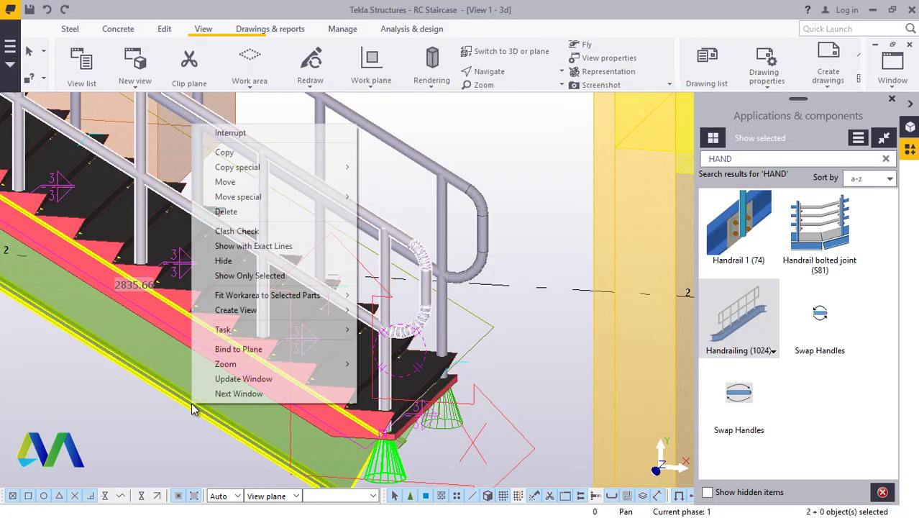
click(224, 153)
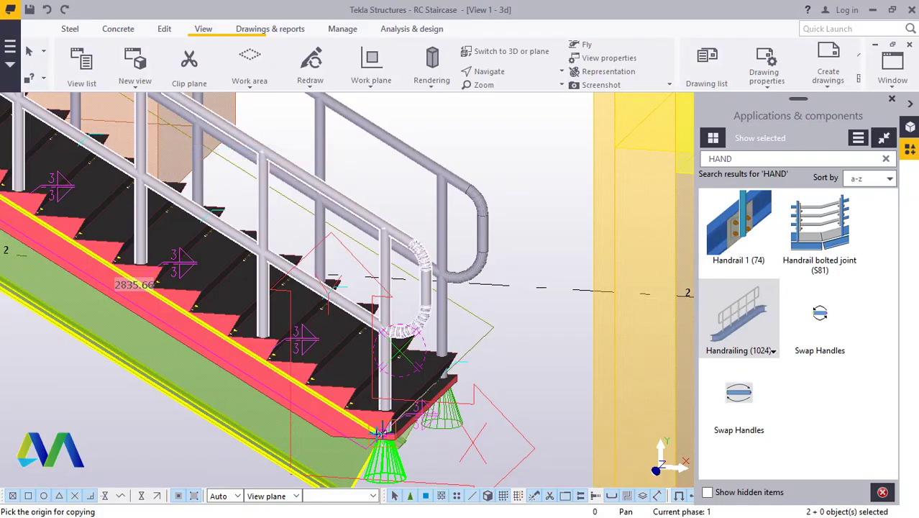
scroll(387, 435, up, 5)
scroll(386, 435, down, 3)
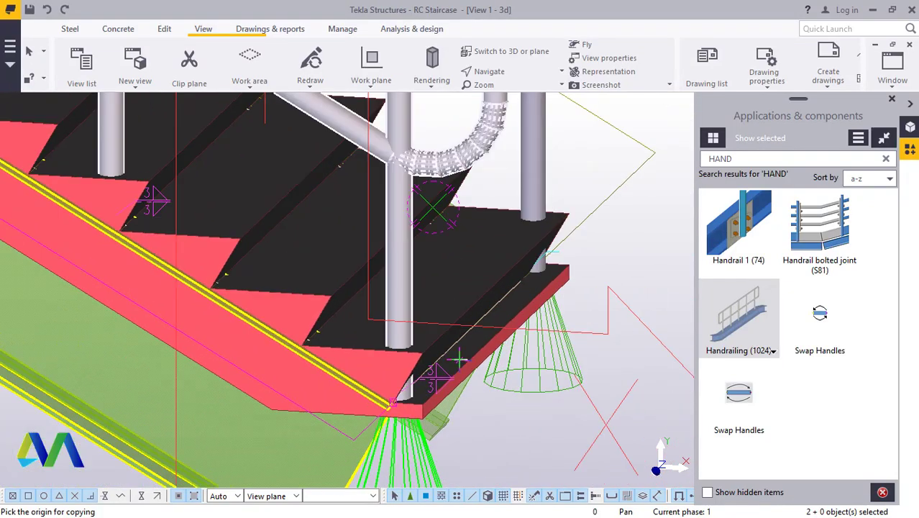
scroll(461, 357, up, 1)
scroll(446, 408, up, 2)
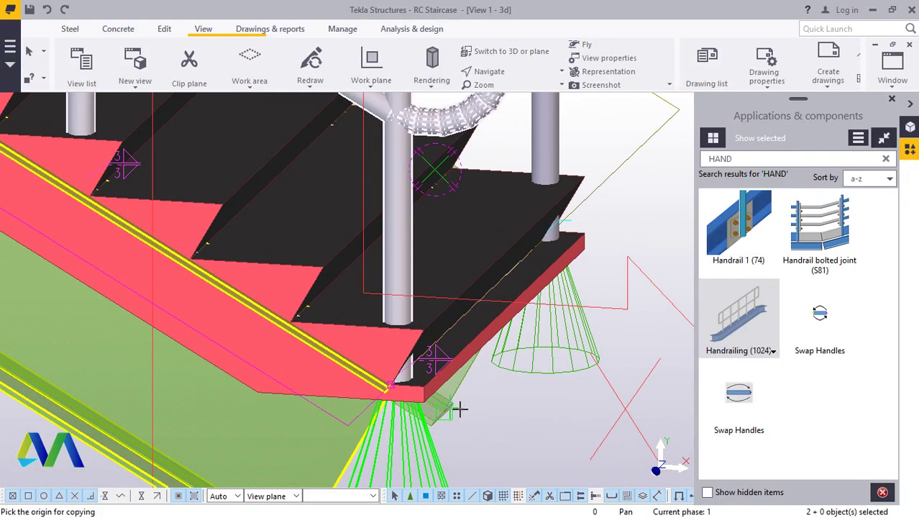
scroll(473, 405, down, 4)
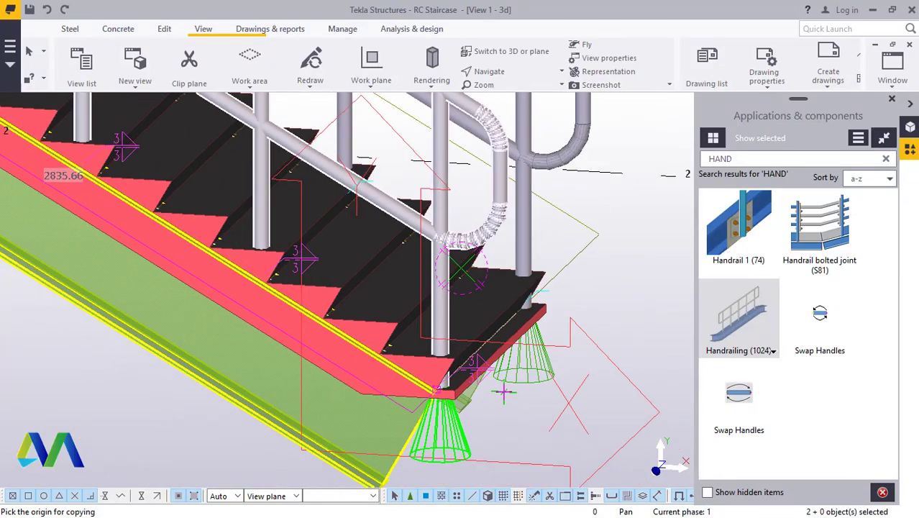
scroll(503, 392, down, 1)
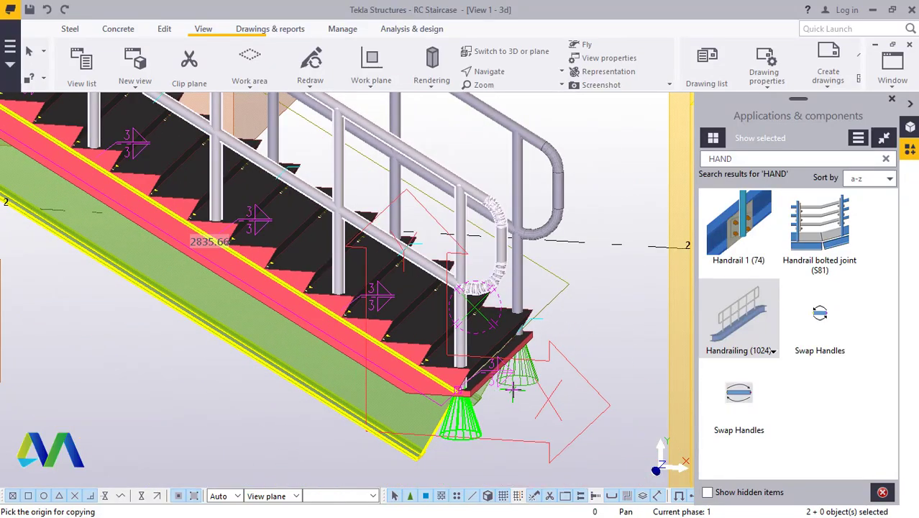
scroll(512, 389, down, 1)
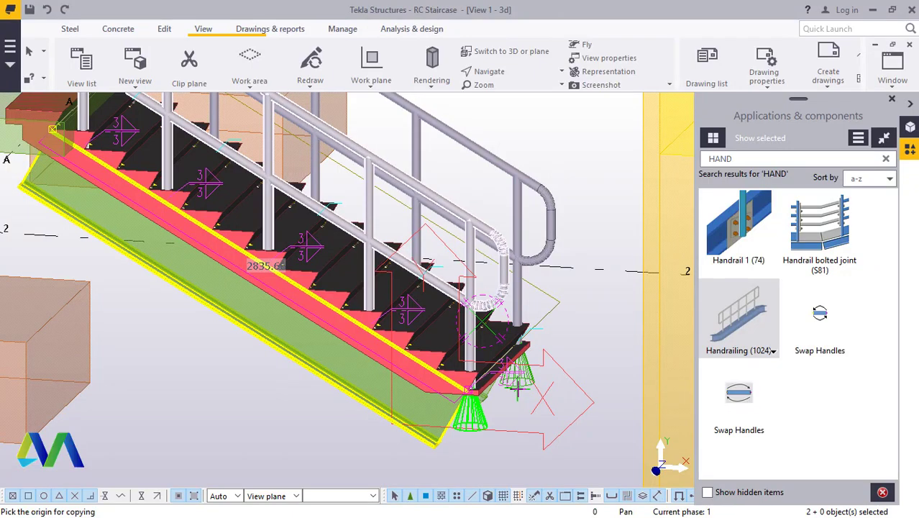
scroll(503, 395, up, 3)
scroll(478, 399, down, 4)
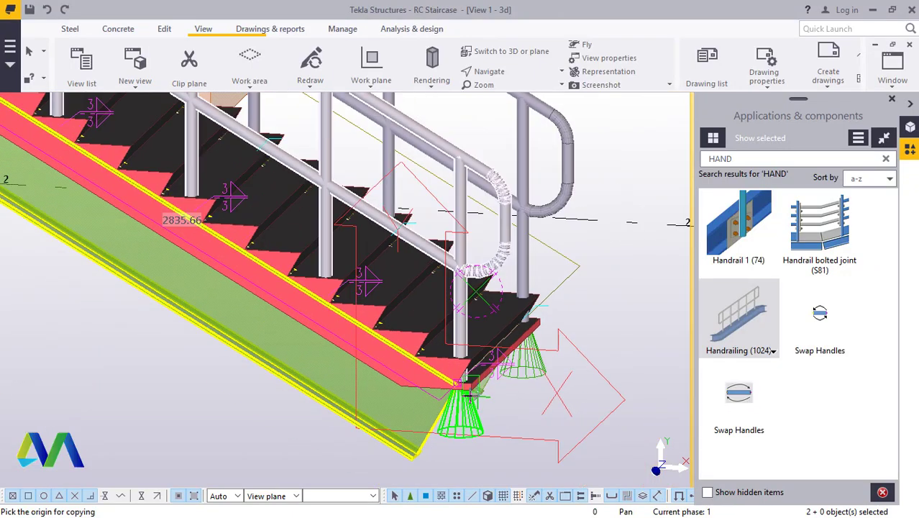
scroll(471, 399, down, 5)
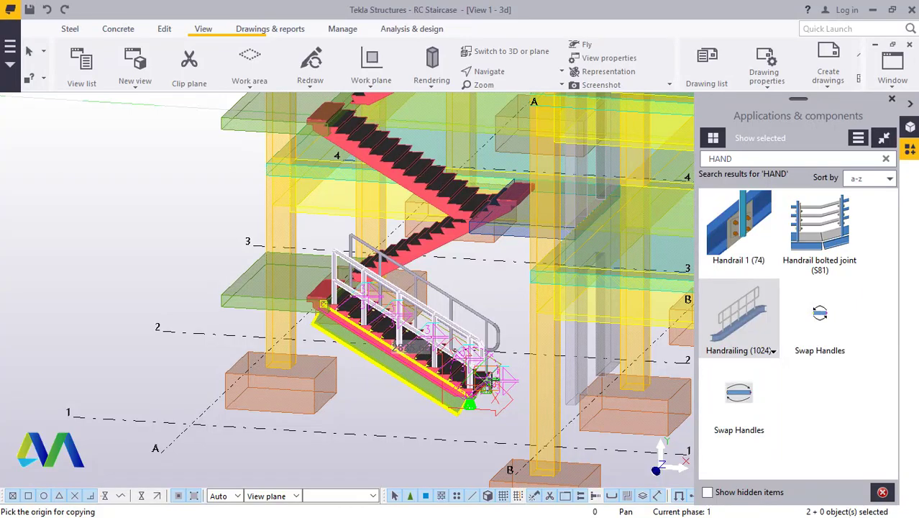
scroll(493, 378, up, 4)
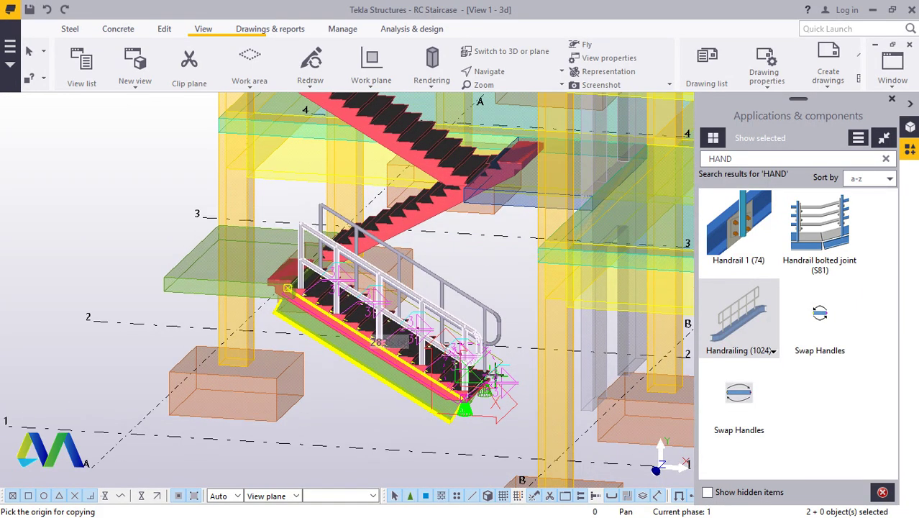
right_click(505, 201)
click(530, 217)
Add the far-side handrailing and beam to the selection and copy all four objects from the bottom step's corner to the matching corner 3000 mm above.
scroll(502, 284, up, 3)
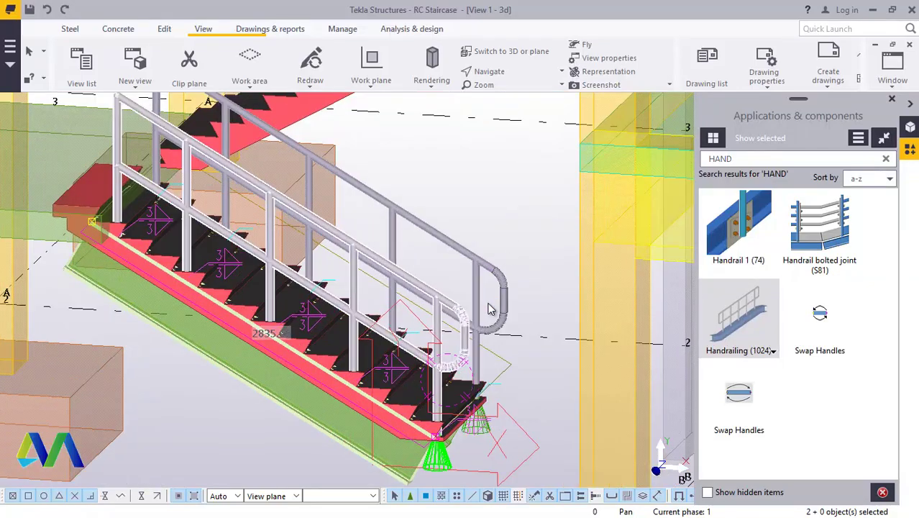
scroll(502, 284, down, 3)
scroll(490, 321, up, 3)
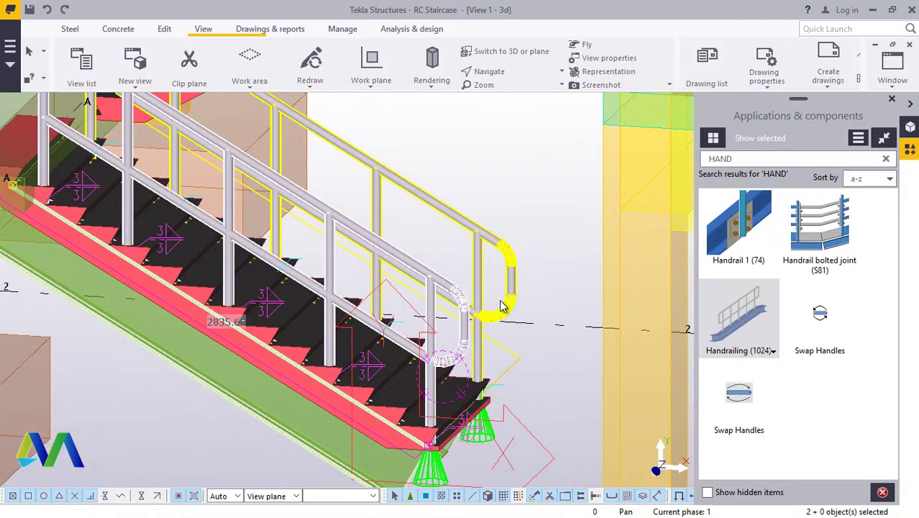
shift+drag(472, 228, 470, 230)
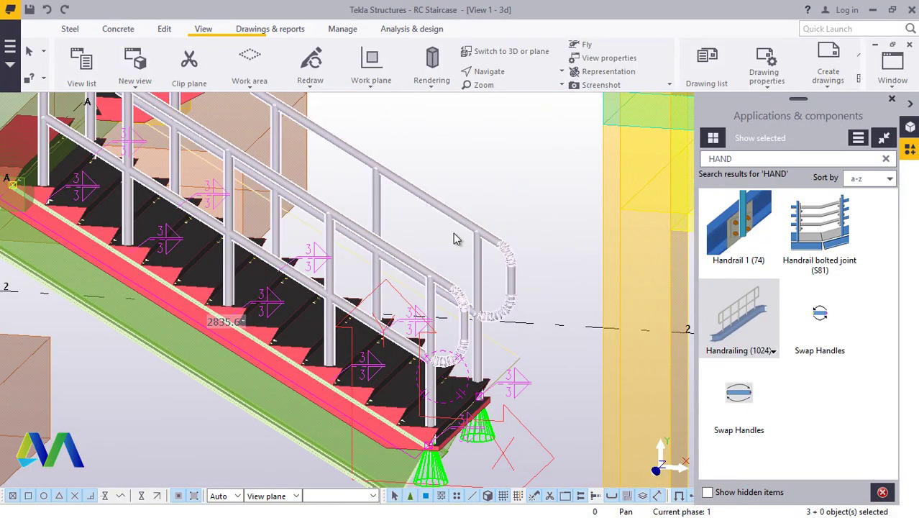
scroll(513, 455, up, 5)
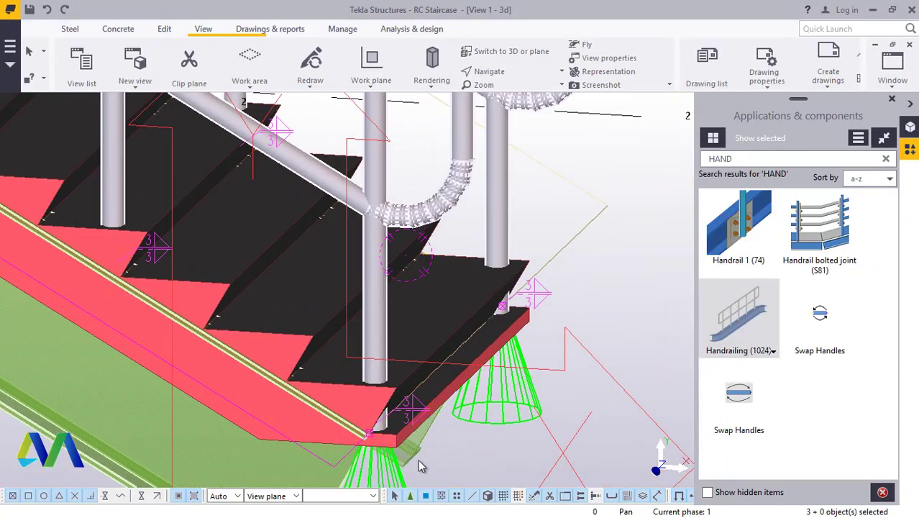
shift+click(417, 451)
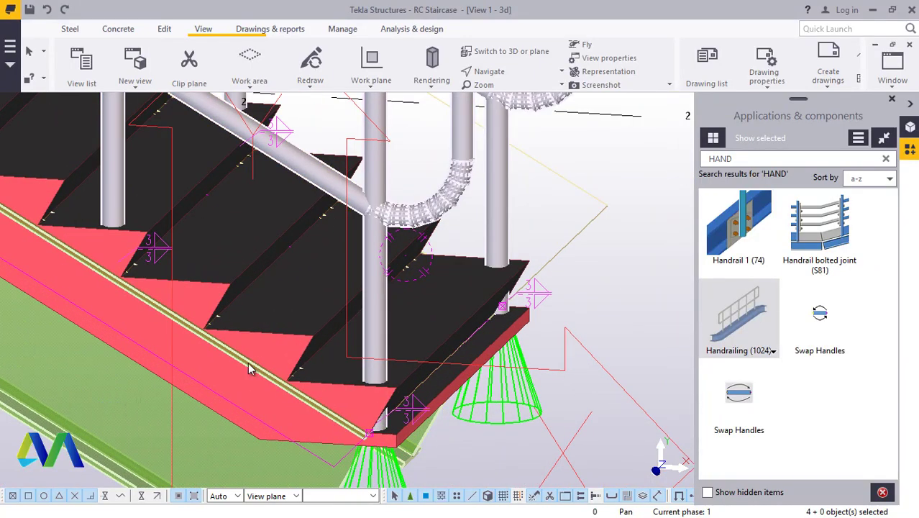
scroll(250, 368, down, 5)
right_click(507, 118)
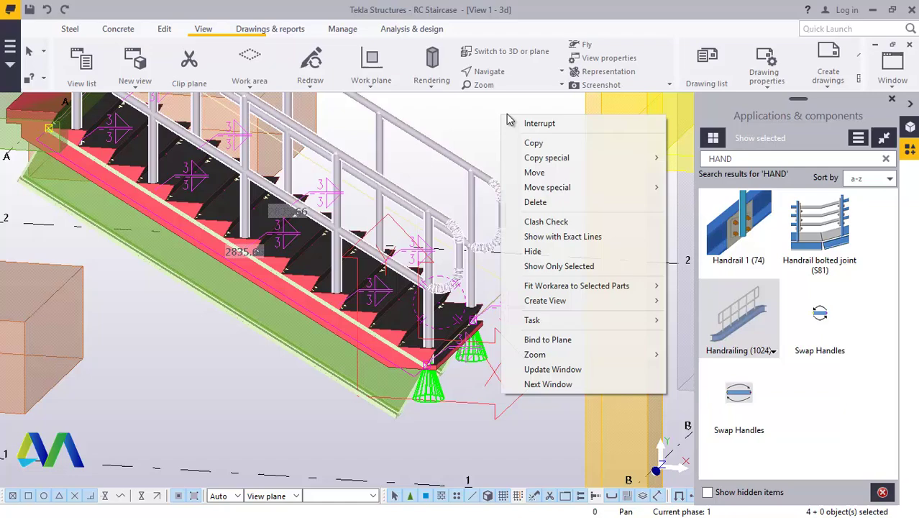
click(533, 143)
scroll(432, 367, up, 5)
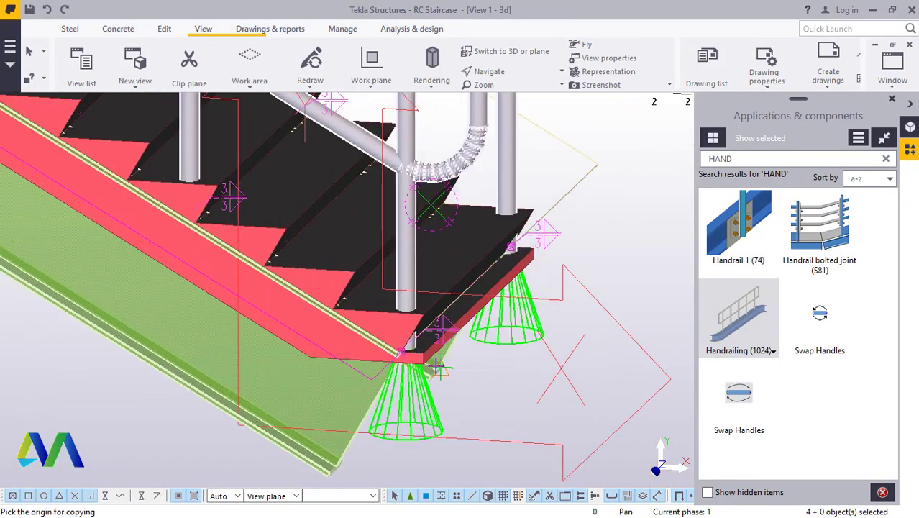
scroll(417, 354, up, 3)
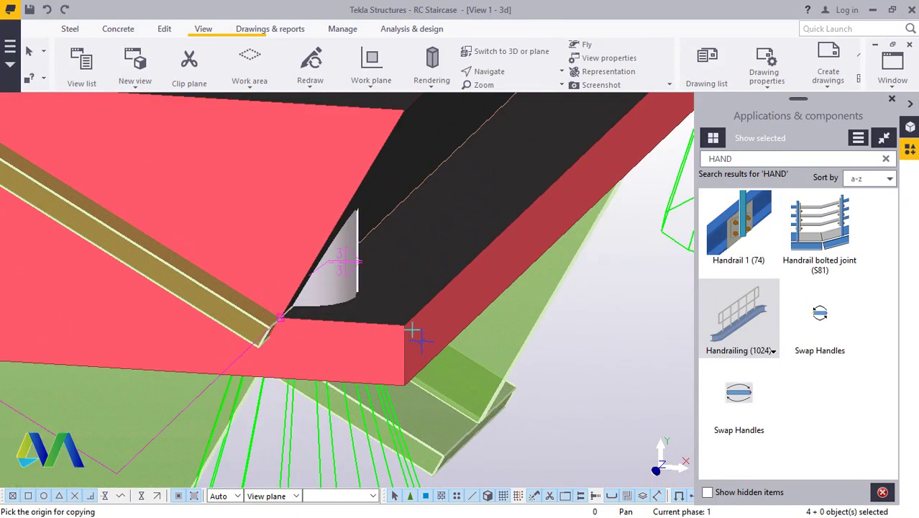
scroll(406, 362, down, 6)
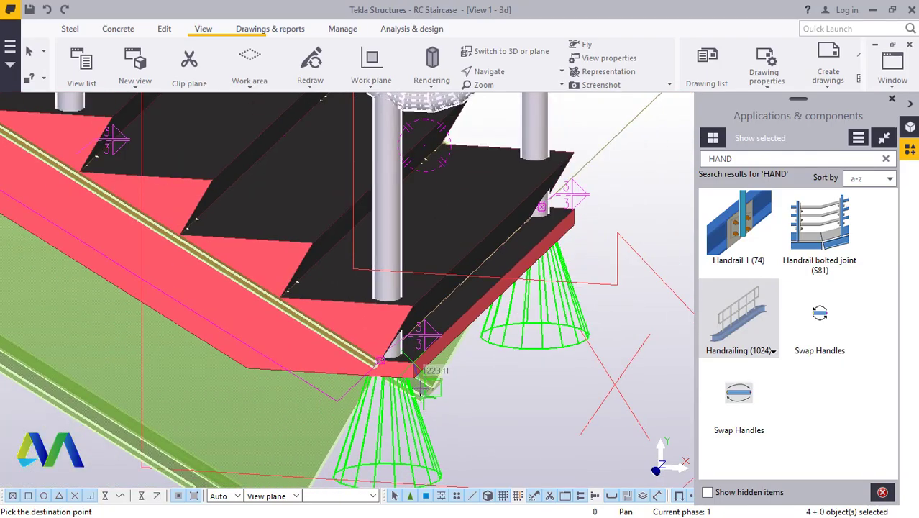
scroll(425, 388, down, 4)
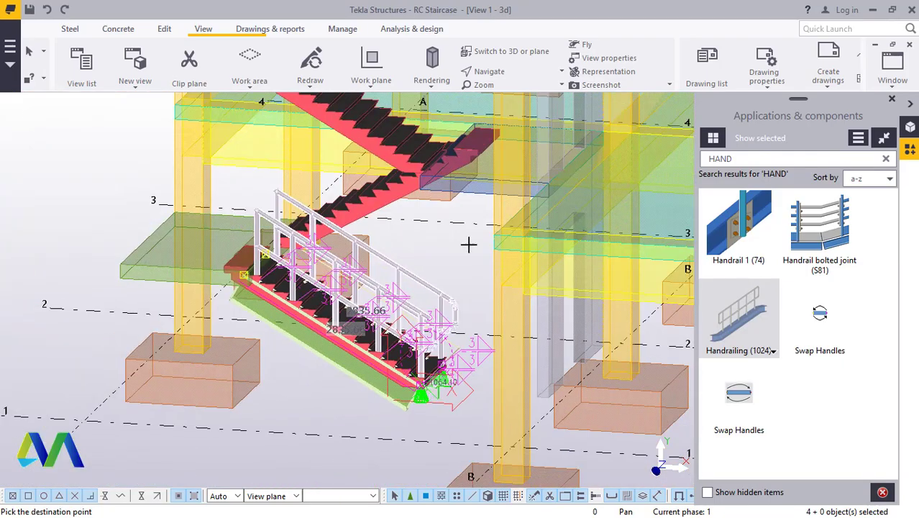
scroll(434, 158, up, 8)
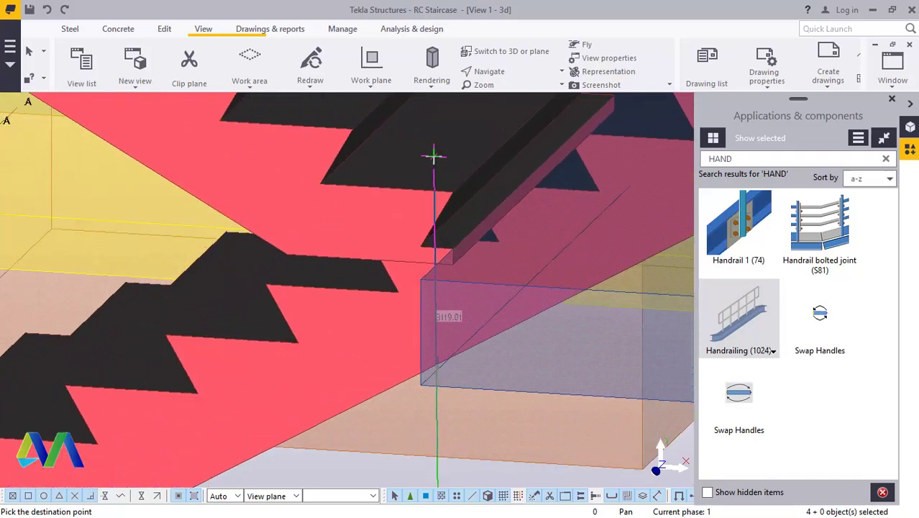
scroll(455, 228, up, 5)
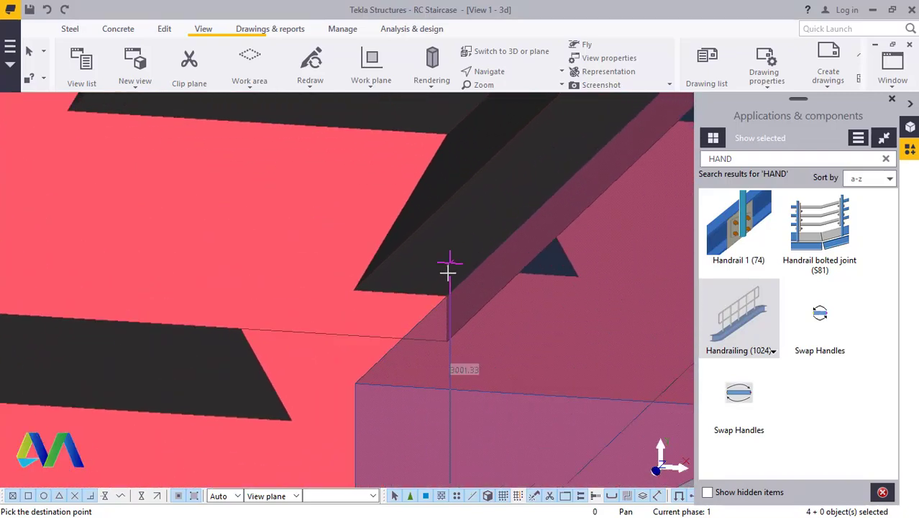
scroll(446, 296, down, 6)
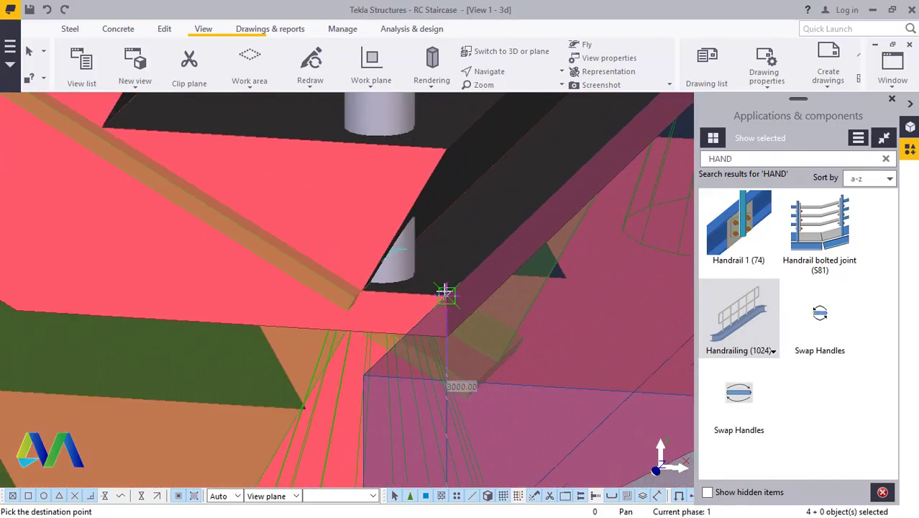
scroll(455, 269, down, 6)
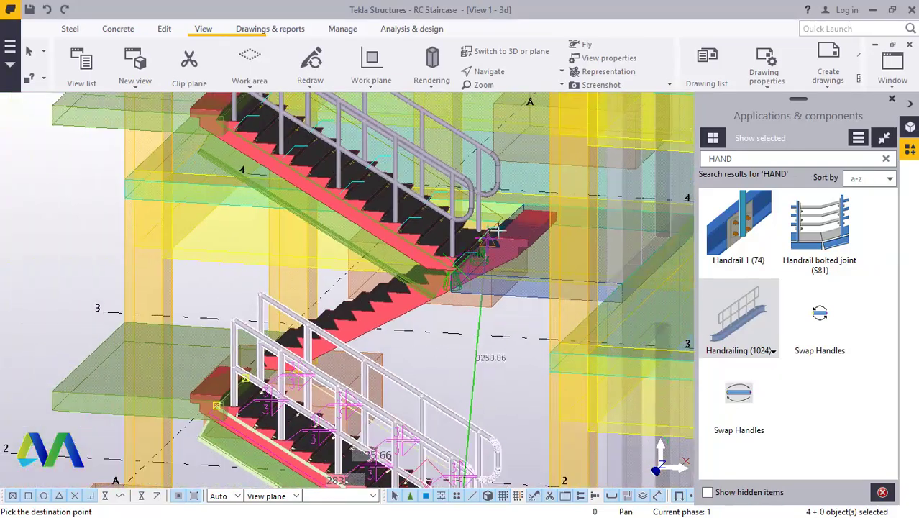
right_click(504, 236)
click(527, 241)
scroll(467, 195, up, 5)
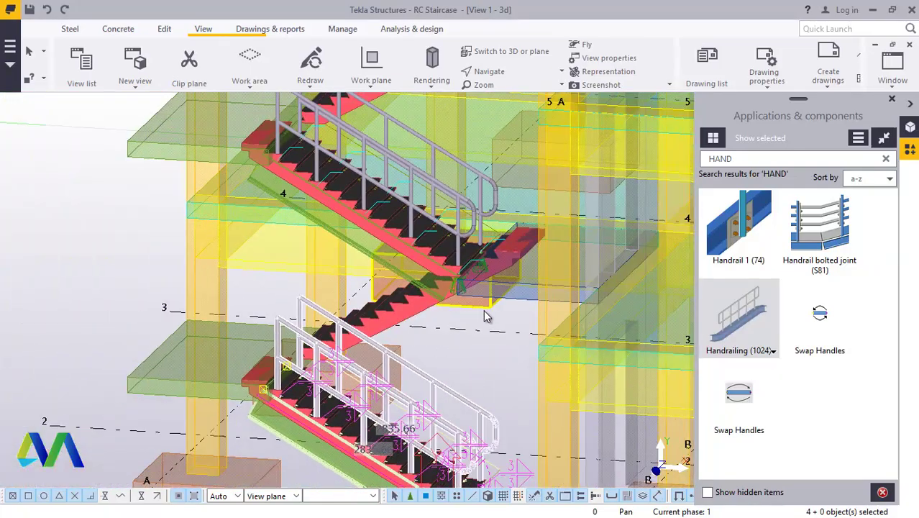
scroll(470, 197, up, 2)
scroll(498, 211, down, 4)
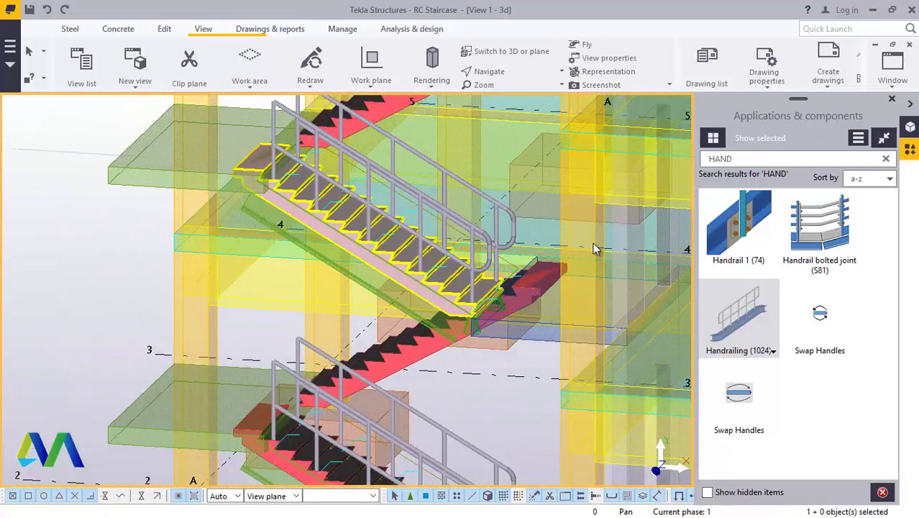
scroll(472, 253, up, 5)
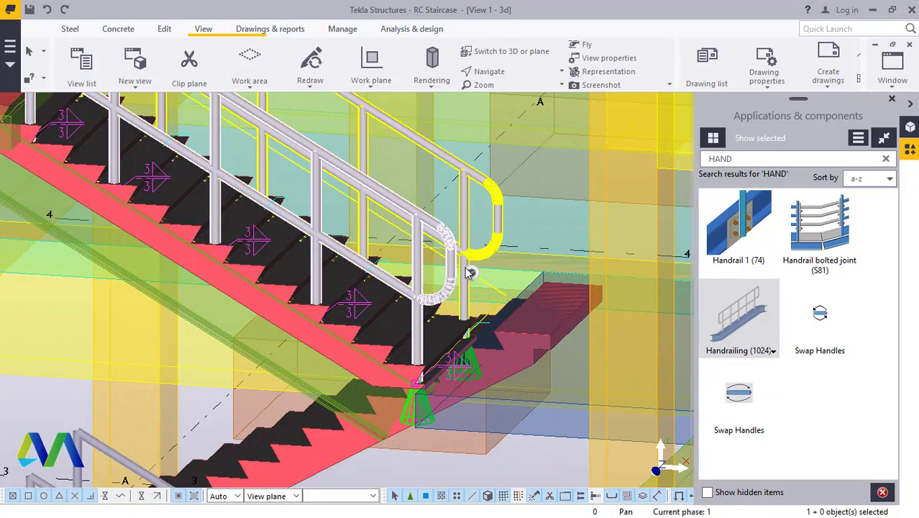
scroll(421, 388, up, 5)
scroll(446, 301, down, 5)
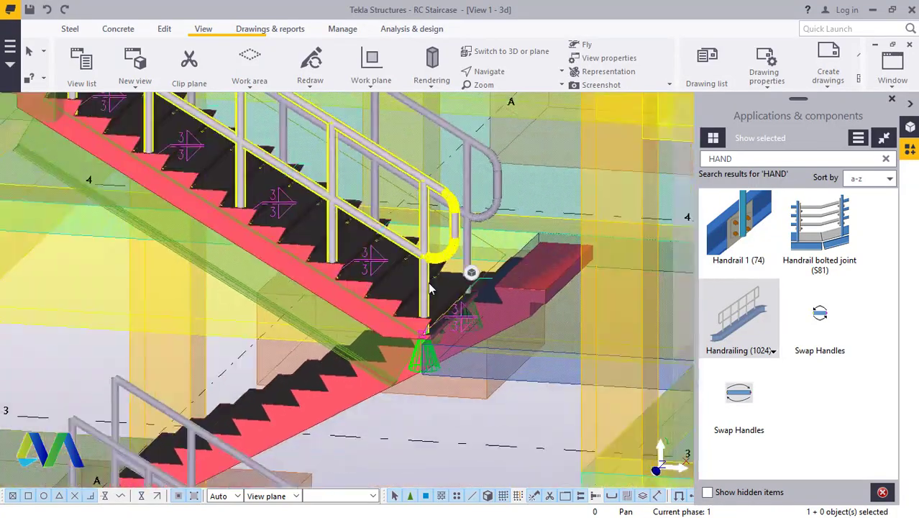
scroll(557, 336, up, 6)
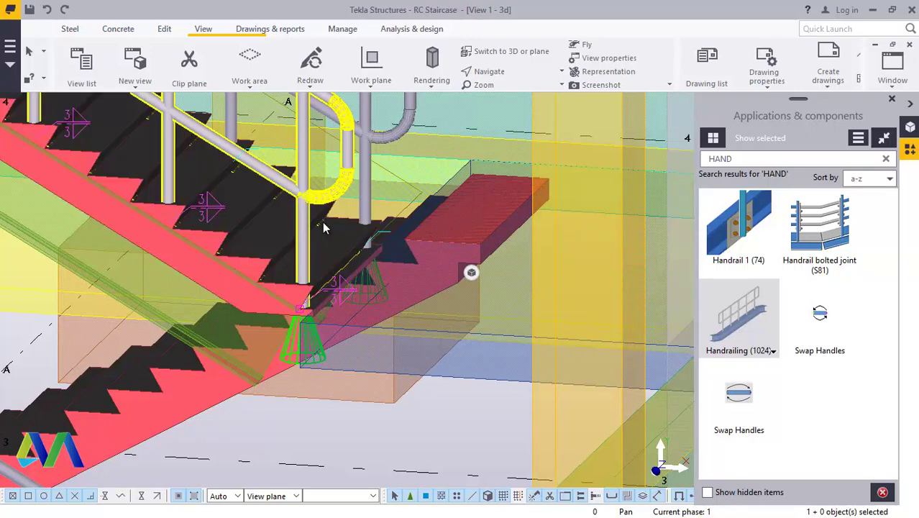
right_click(397, 435)
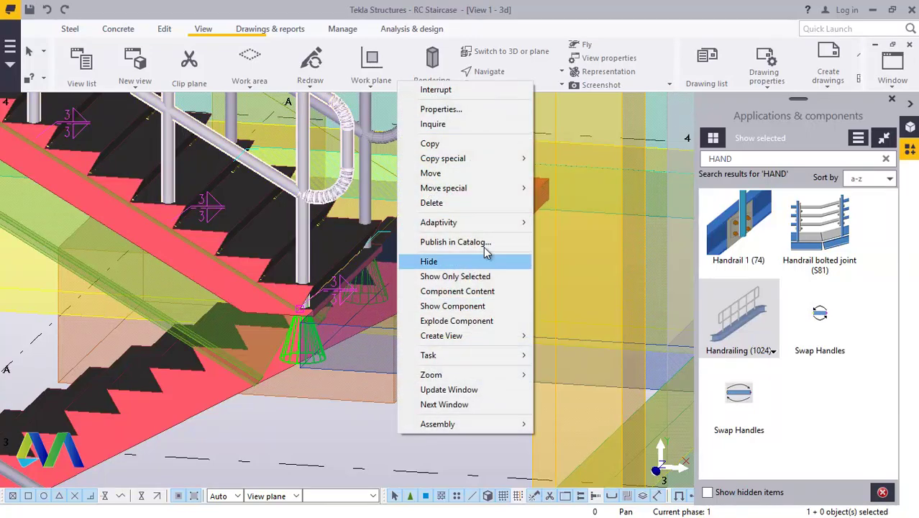
click(456, 164)
click(318, 440)
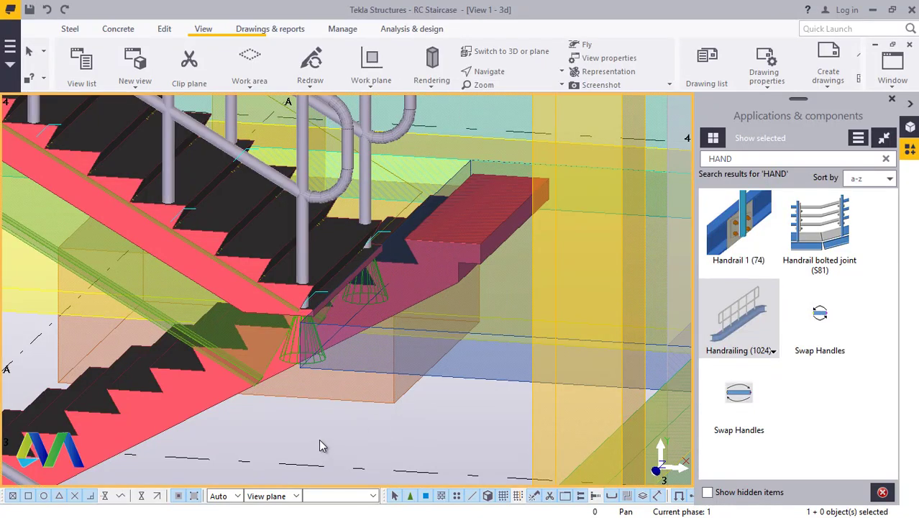
Display the model parts as opaque solids and rotate the view around the lower end of the upper flight beside the landing.
click(342, 437)
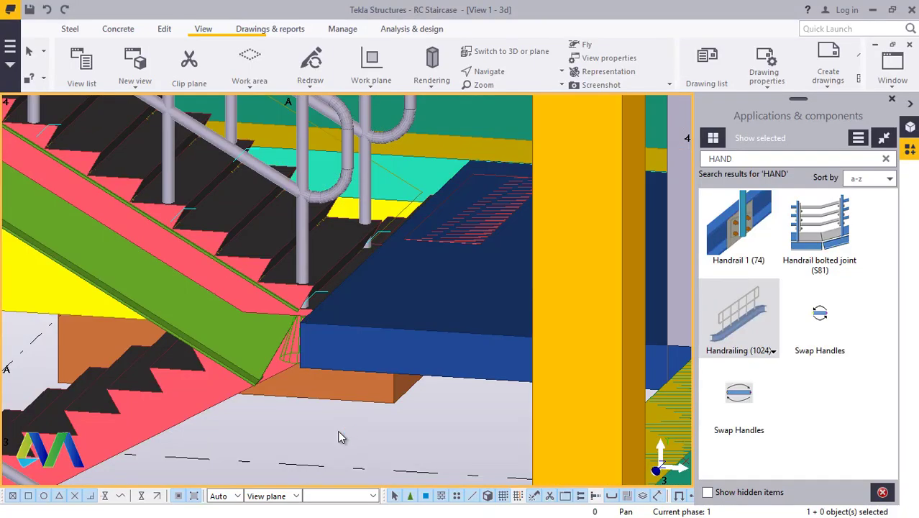
ctrl+middle_drag(355, 433, 581, 123)
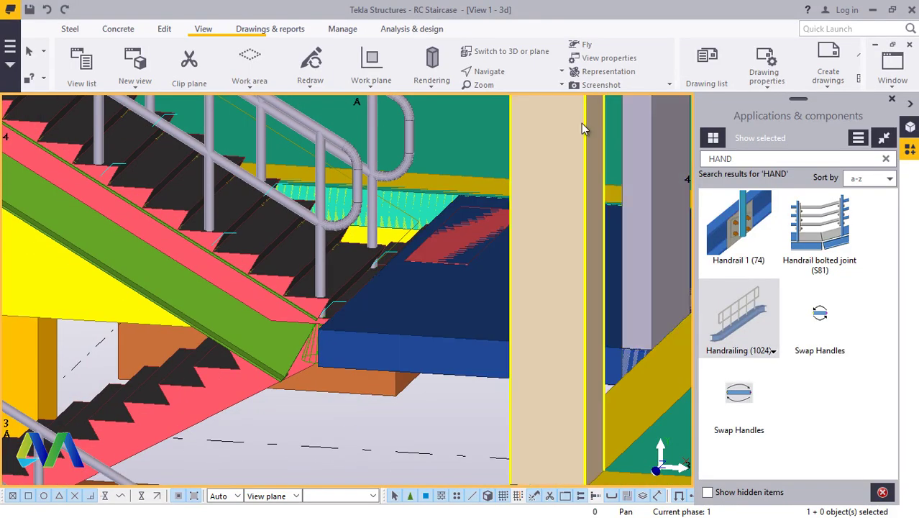
click(495, 72)
click(512, 92)
scroll(426, 298, down, 8)
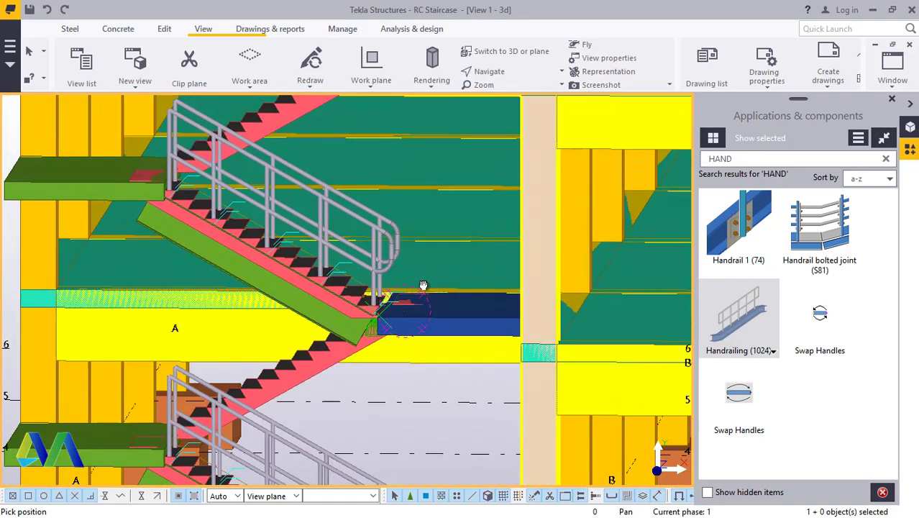
ctrl+middle_drag(424, 286, 408, 311)
scroll(408, 310, up, 5)
right_click(412, 290)
click(431, 302)
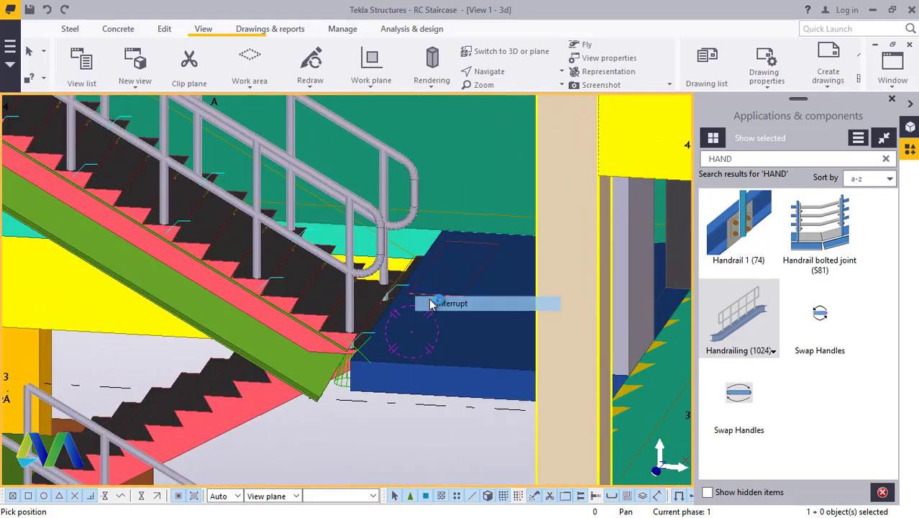
Try to mirror-copy the near-side handrailing and beam across a vertical line on the landing slab's front edge, with X0 1214.04, Y0 3030.00, angle -90.
click(344, 205)
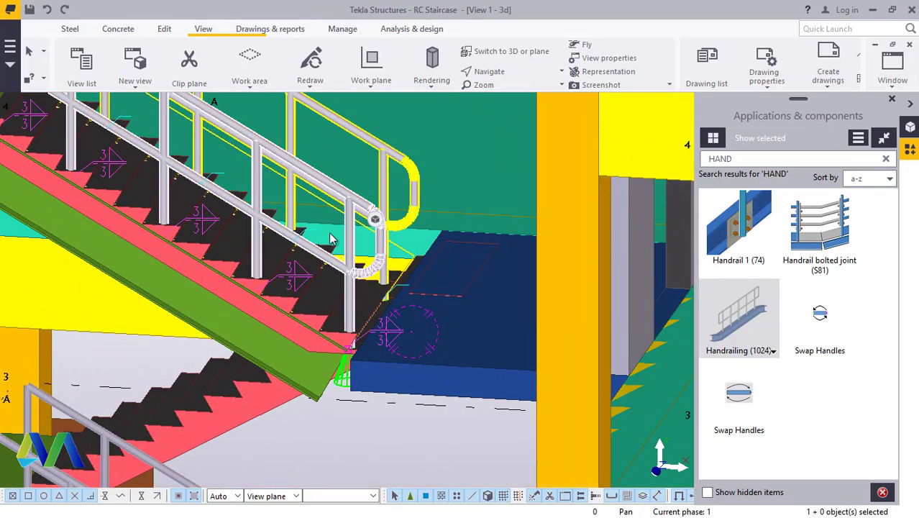
right_click(245, 341)
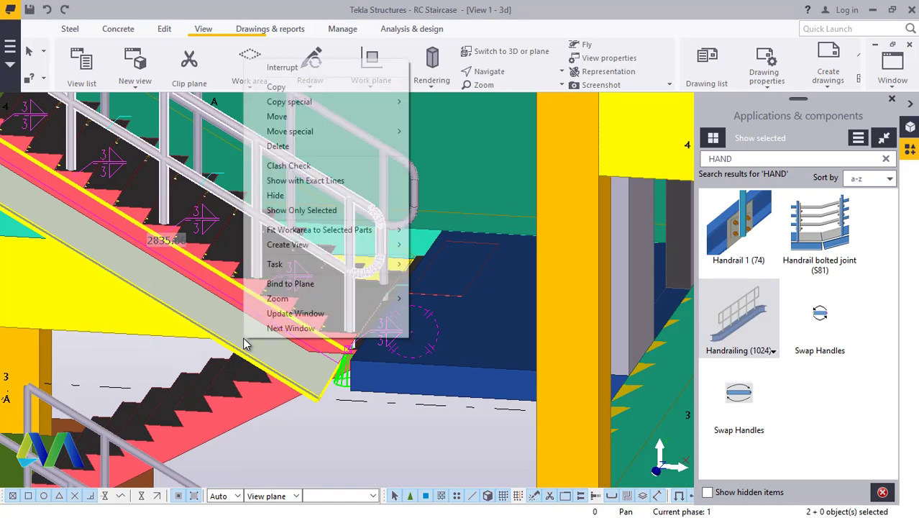
mouse_move(317, 109)
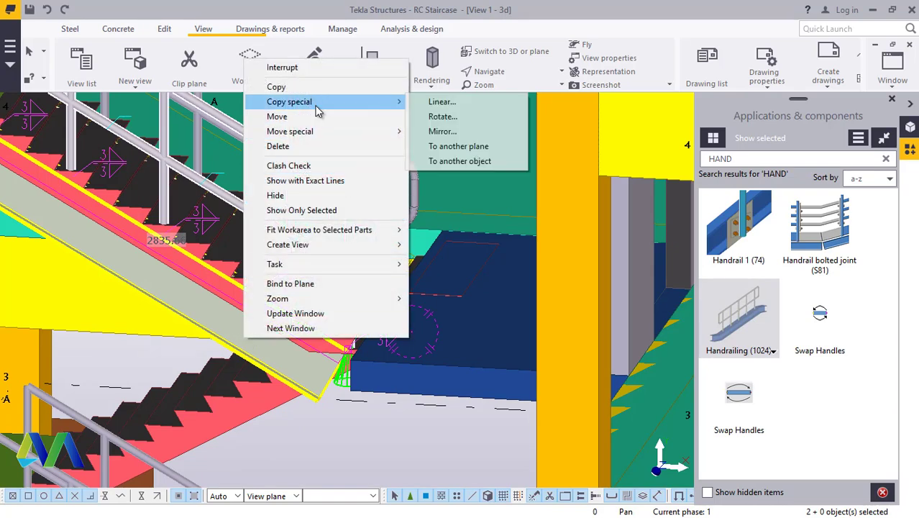
click(462, 133)
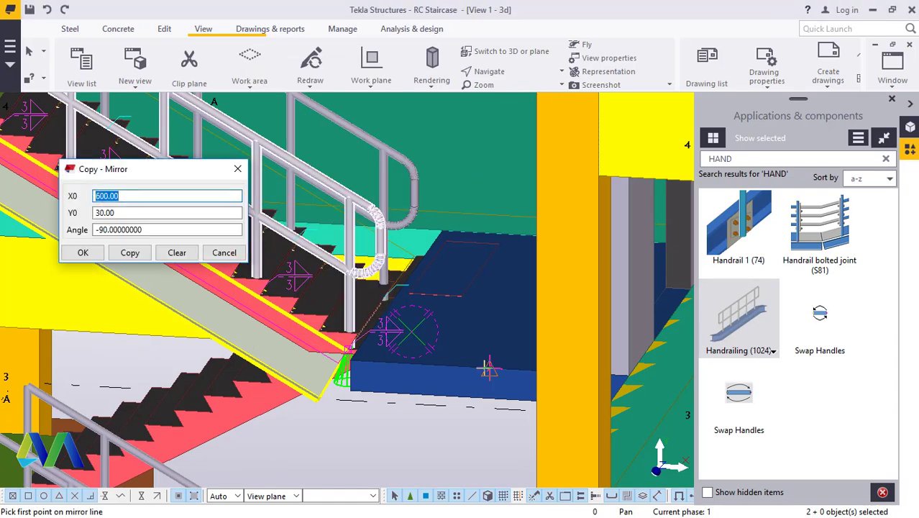
scroll(488, 368, up, 2)
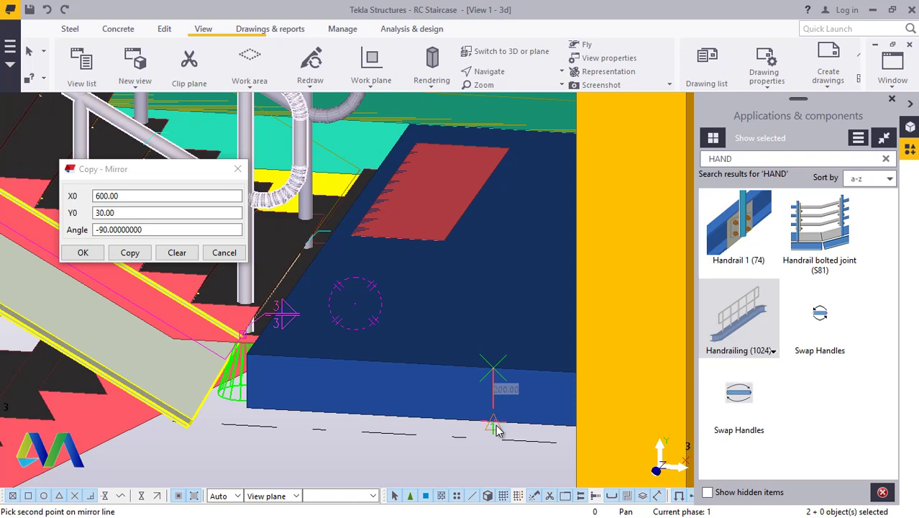
click(130, 253)
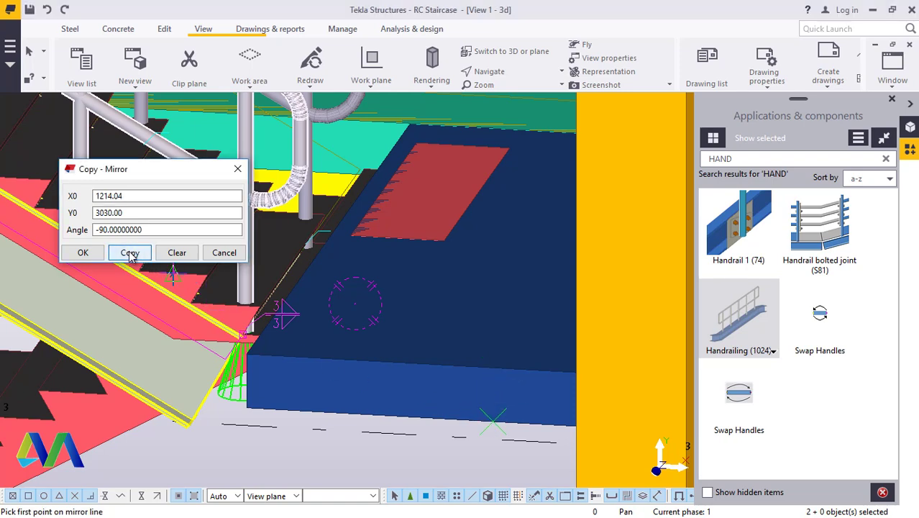
scroll(367, 309, down, 3)
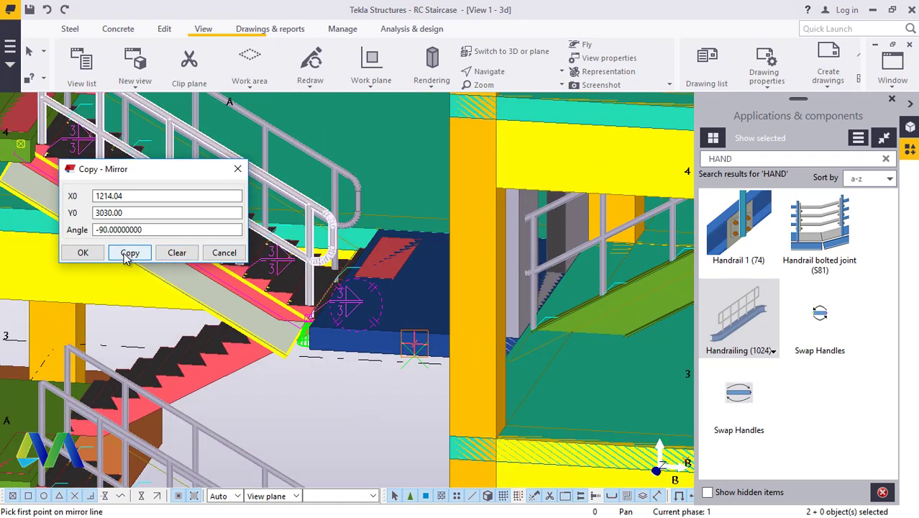
click(81, 253)
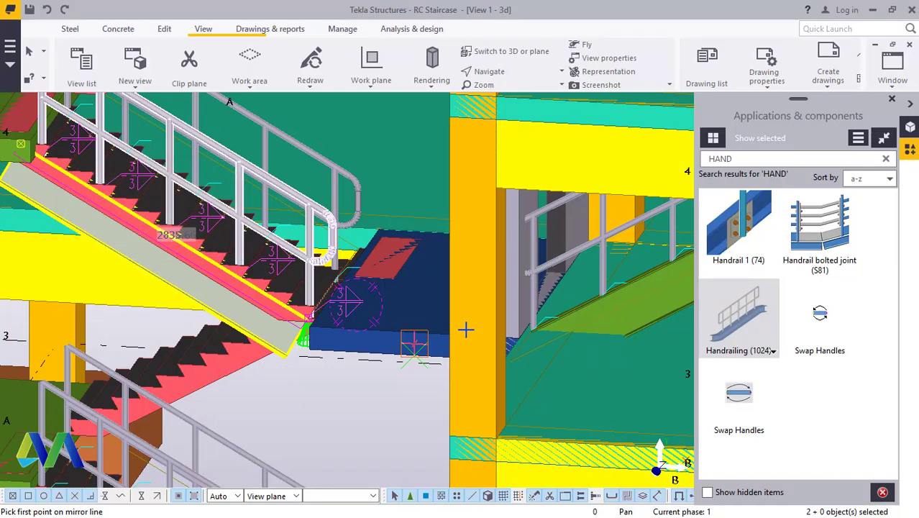
scroll(432, 359, up, 2)
right_click(405, 389)
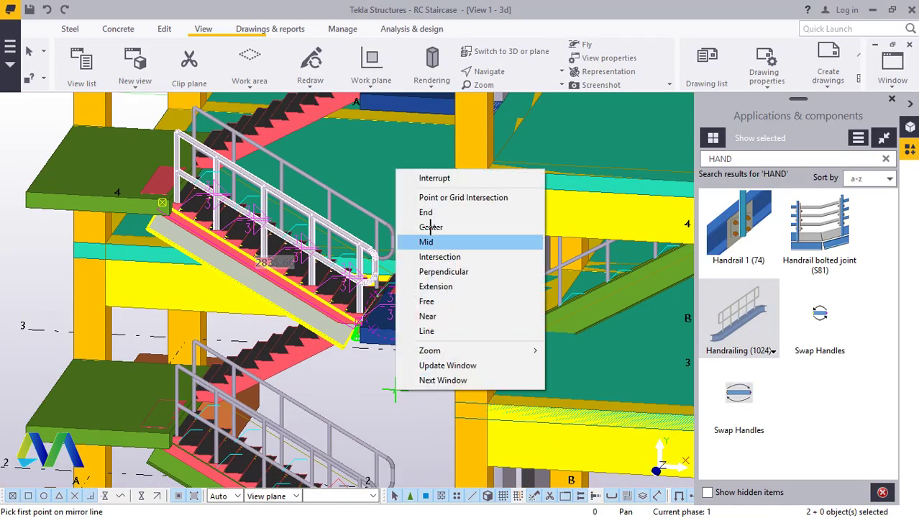
click(420, 175)
Mirror-copy the near-side steel beam and handrailing across the vertical centreline of the bottom step's side face, using X0 285.05, Y0 3030.00 and angle -90.
scroll(355, 317, up, 5)
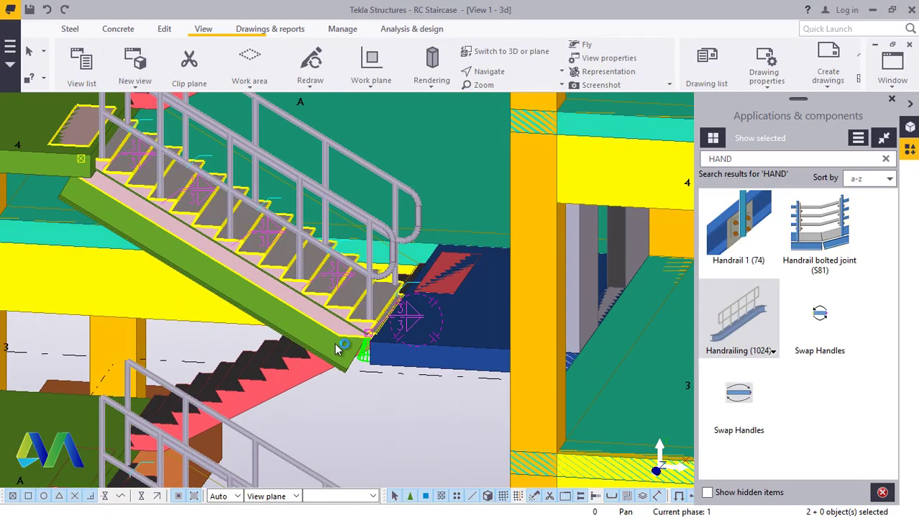
click(519, 74)
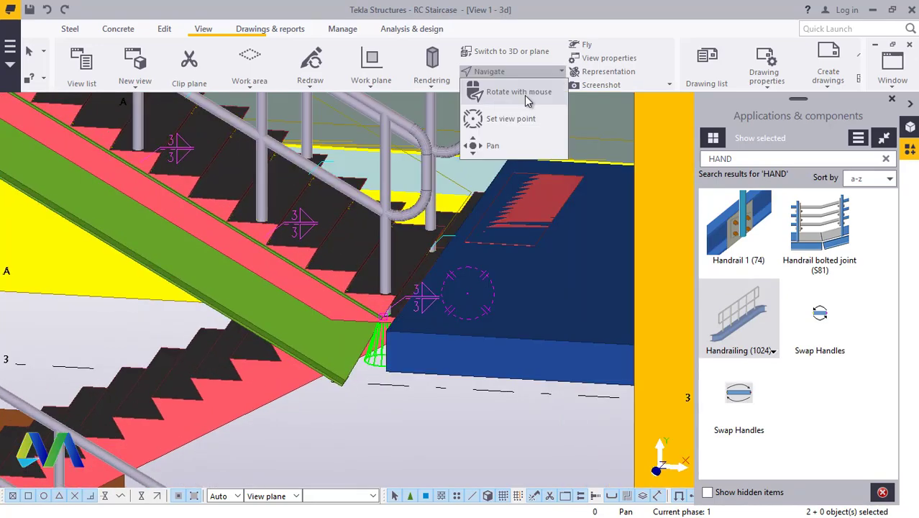
click(526, 94)
mouse_move(393, 323)
ctrl+middle_down()
mouse_move(478, 302)
mouse_move(385, 326)
ctrl+middle_up()
scroll(385, 325, up, 2)
scroll(387, 320, up, 5)
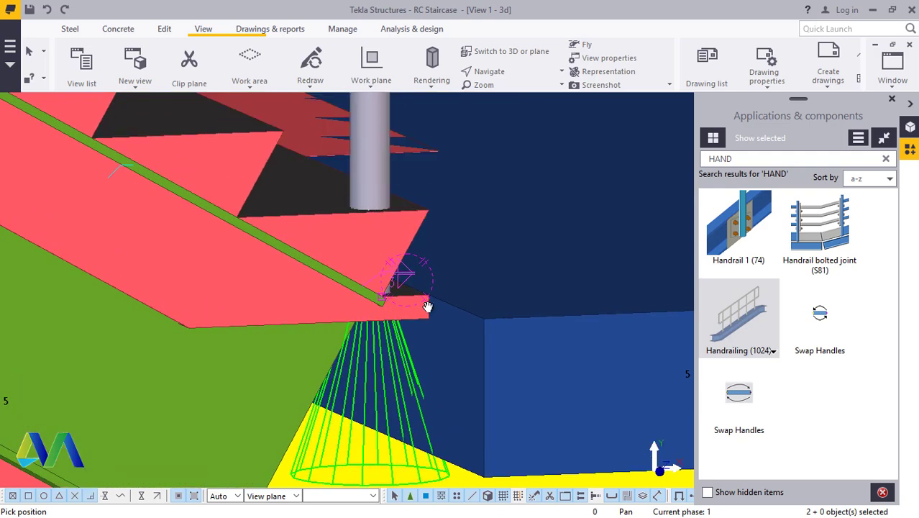
right_click(484, 280)
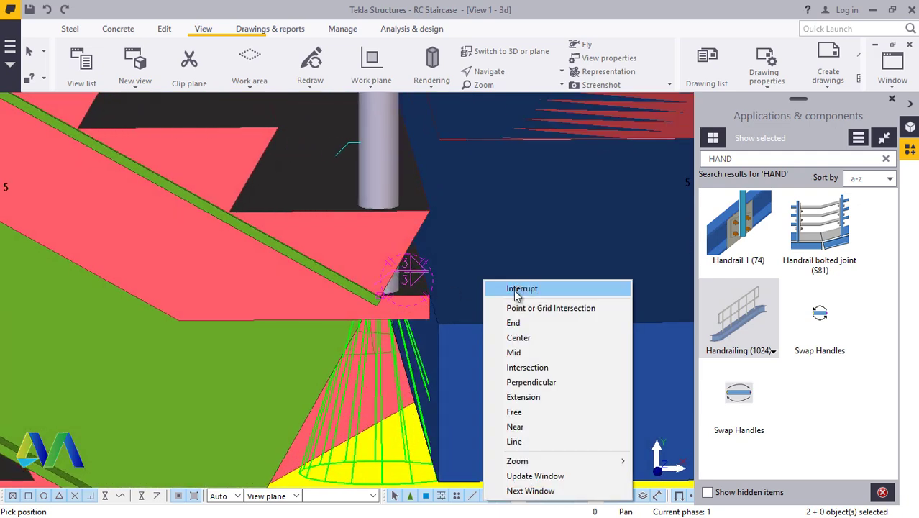
click(507, 289)
ctrl+click(387, 130)
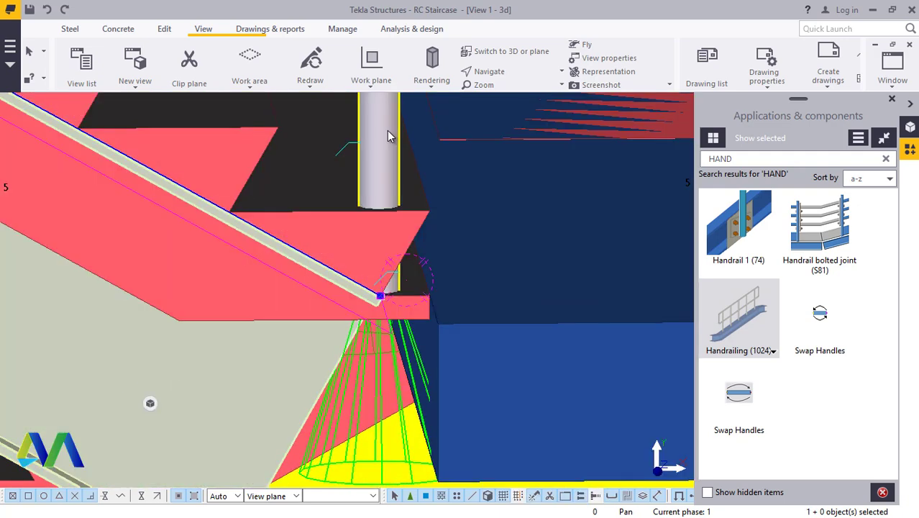
right_click(385, 128)
mouse_move(453, 173)
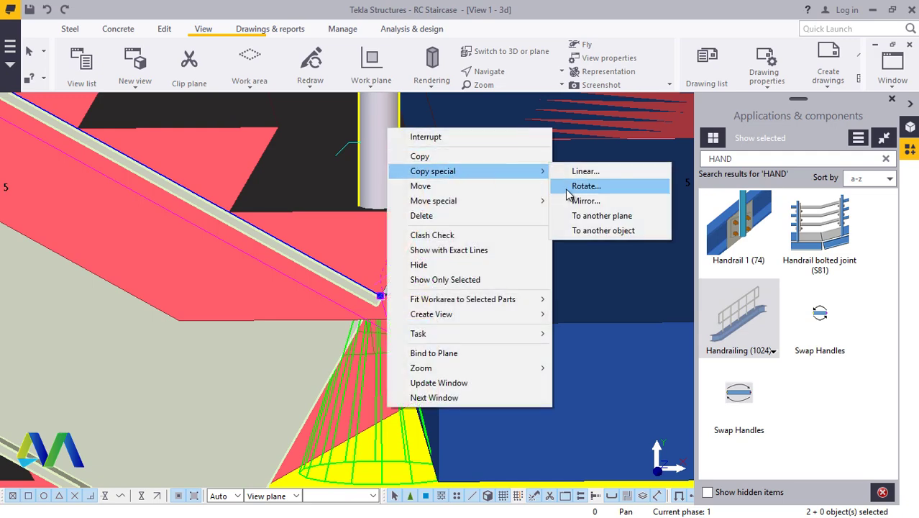
click(585, 212)
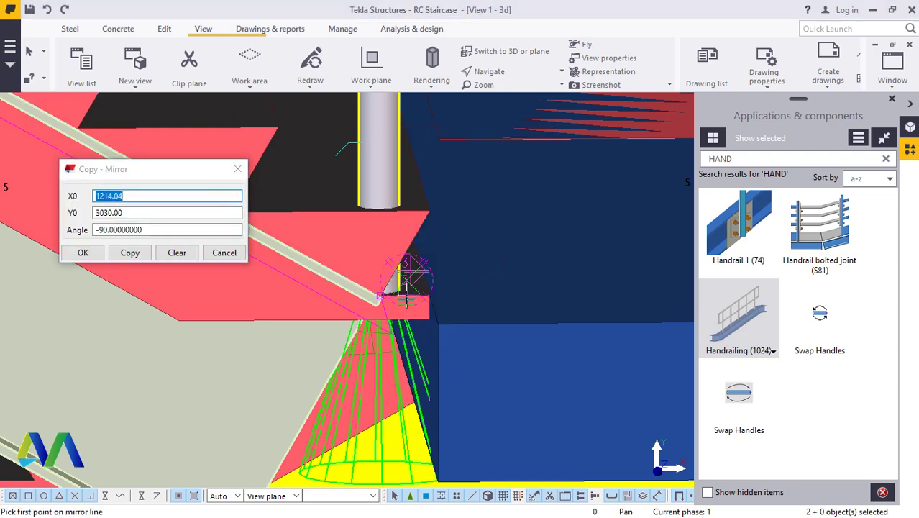
scroll(406, 291, up, 4)
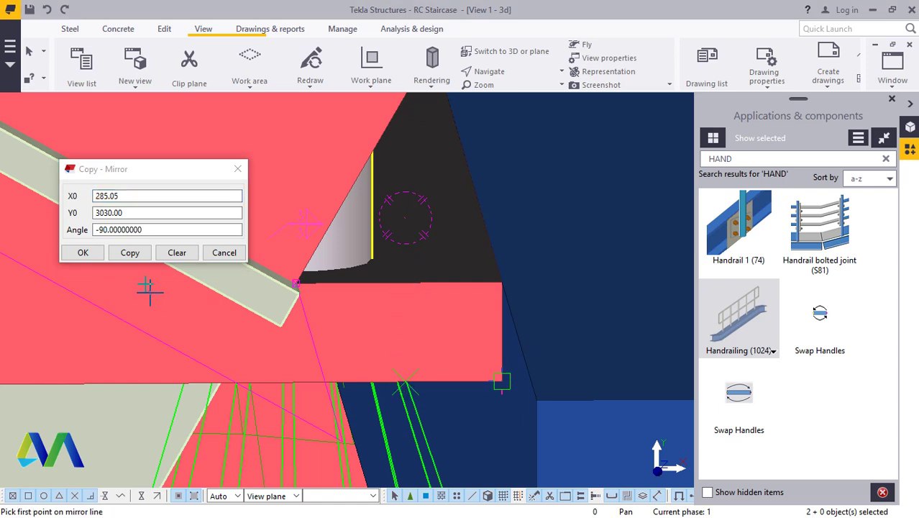
click(128, 253)
click(94, 253)
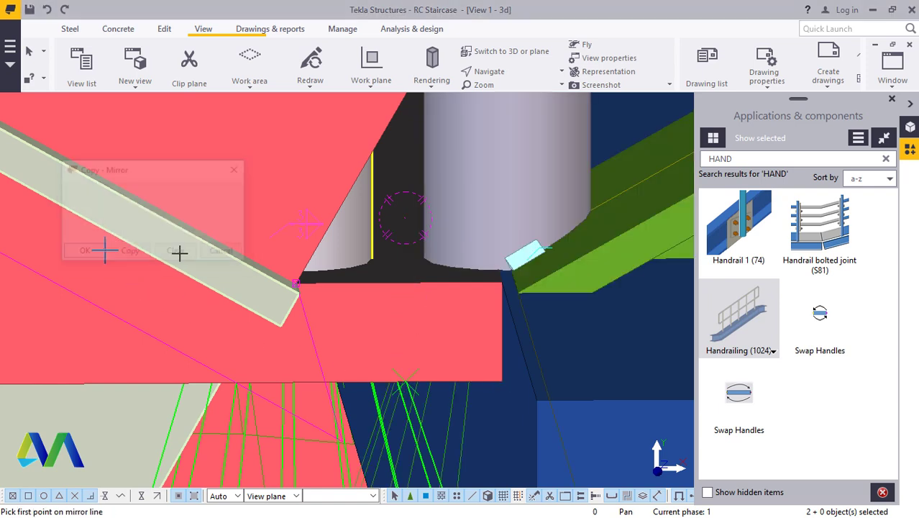
right_click(226, 237)
click(243, 248)
scroll(289, 292, down, 3)
scroll(378, 357, down, 5)
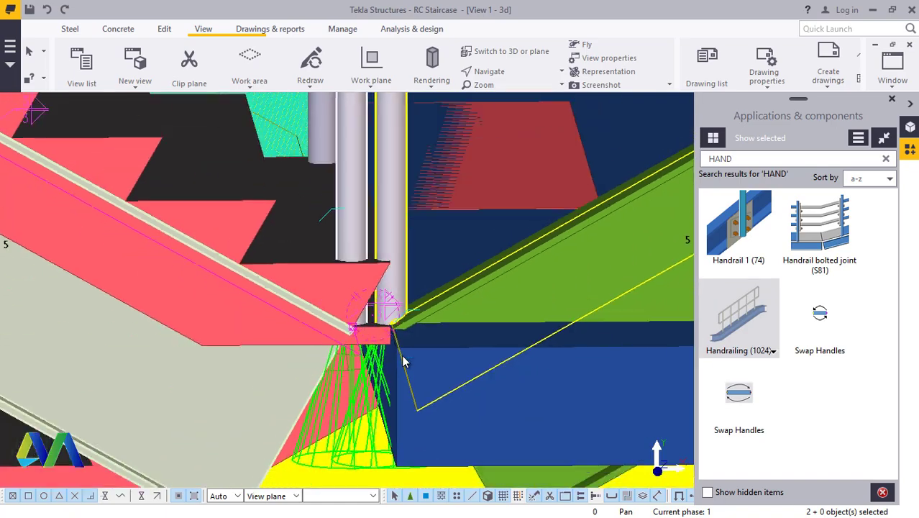
scroll(439, 327, down, 4)
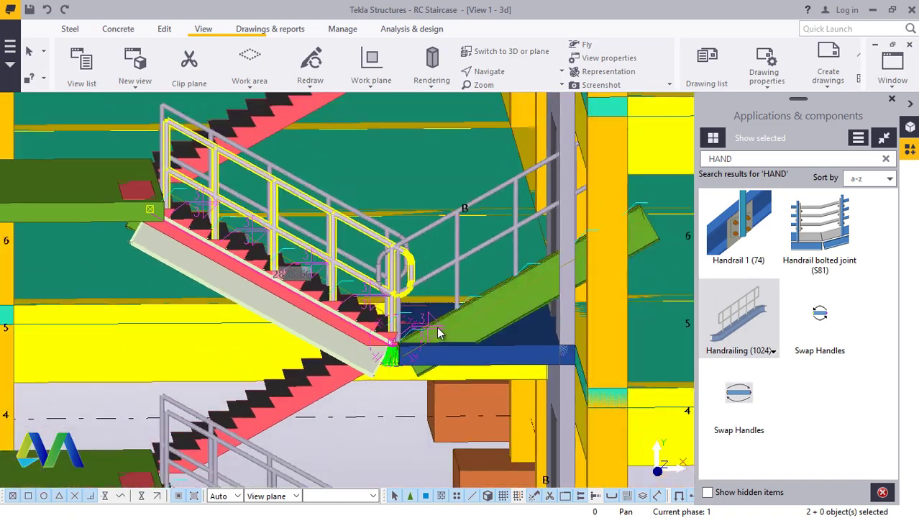
scroll(460, 316, up, 5)
scroll(508, 307, up, 4)
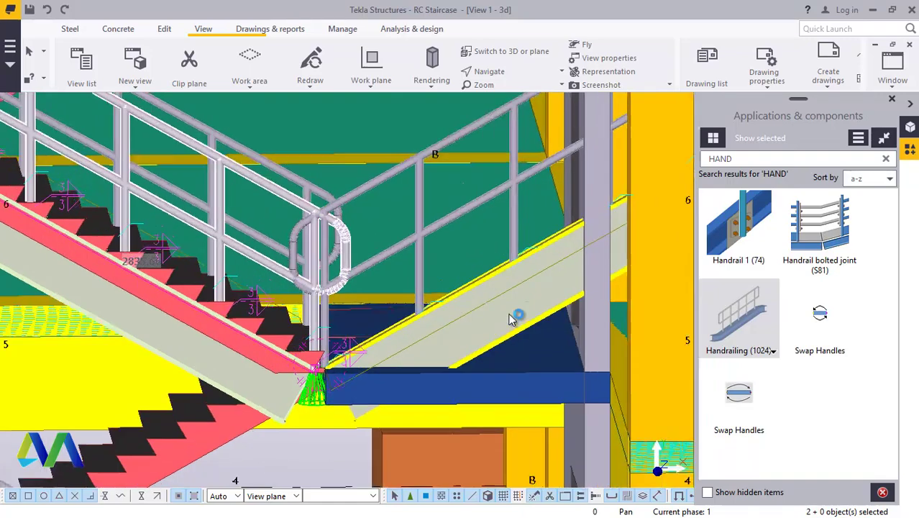
click(519, 308)
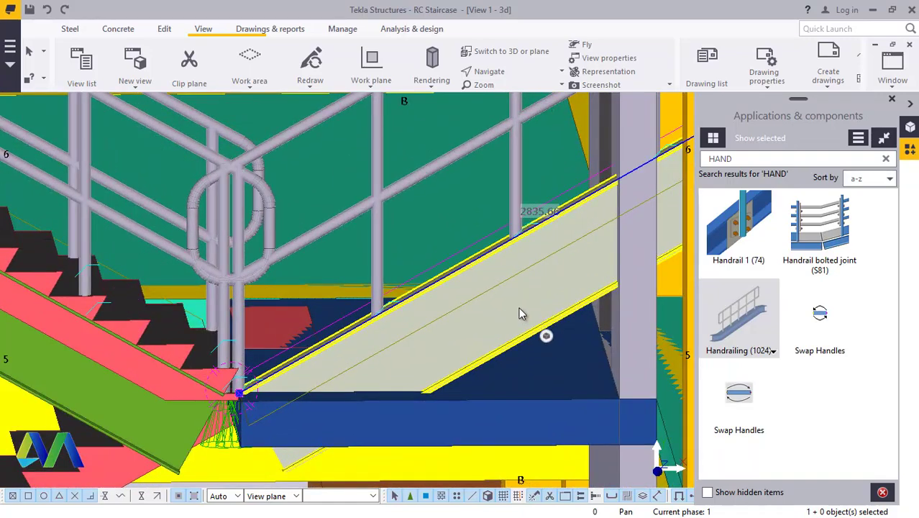
right_click(516, 134)
click(568, 157)
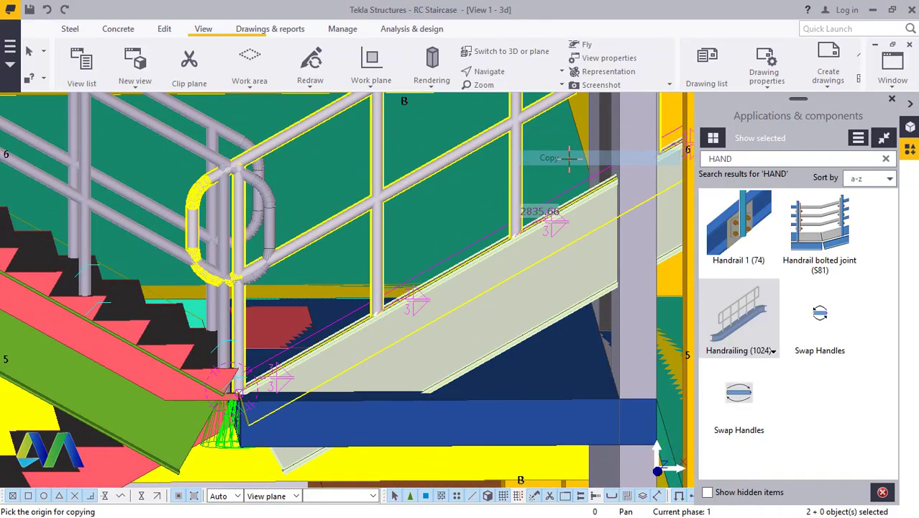
key(Escape)
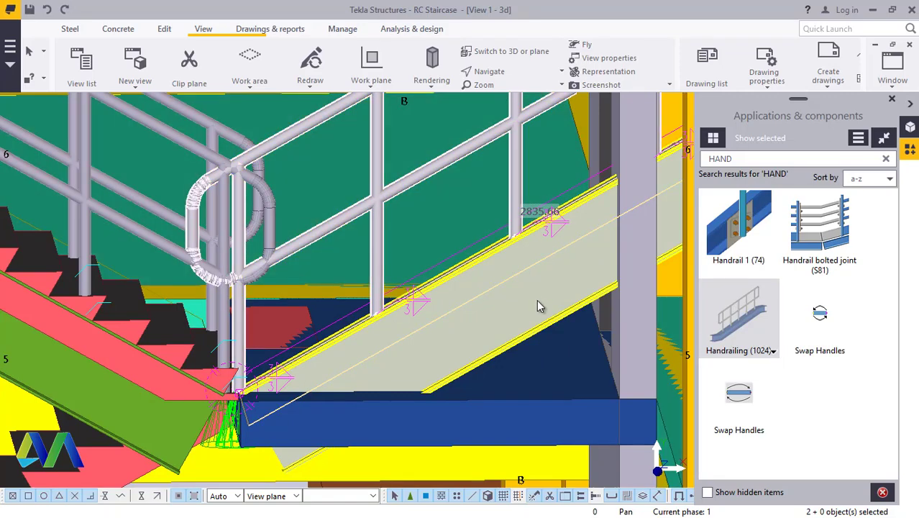
Move the mirrored handrailing and steel beam from the bottom step's upper corner to the far upper corner of the opposite-direction flight's bottom step.
click(538, 298)
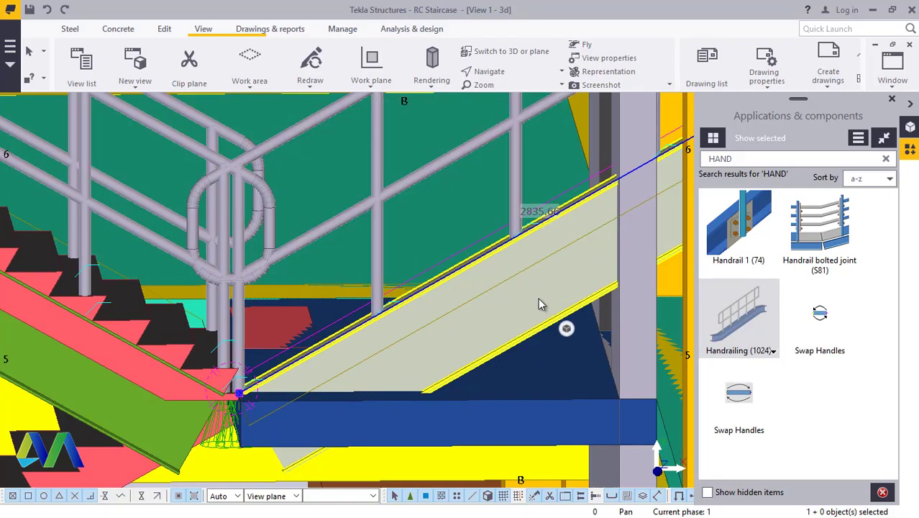
right_click(515, 146)
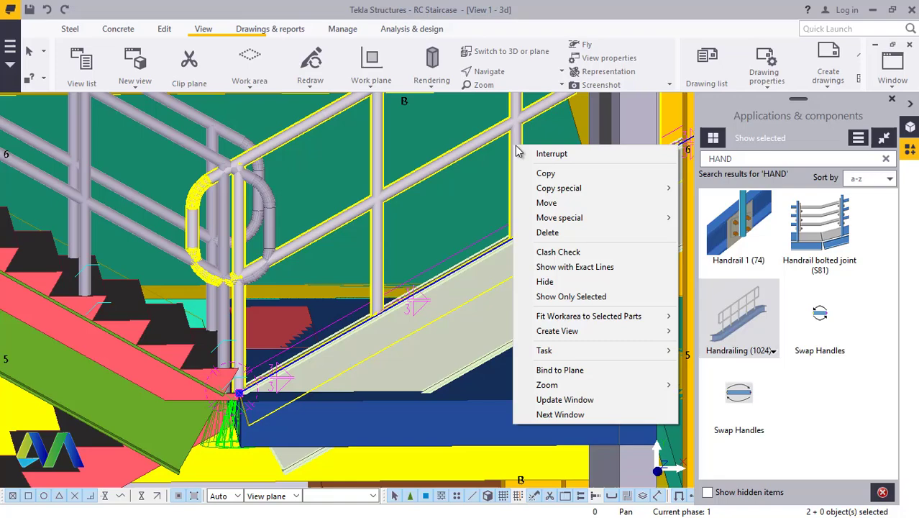
click(546, 203)
scroll(253, 380, up, 5)
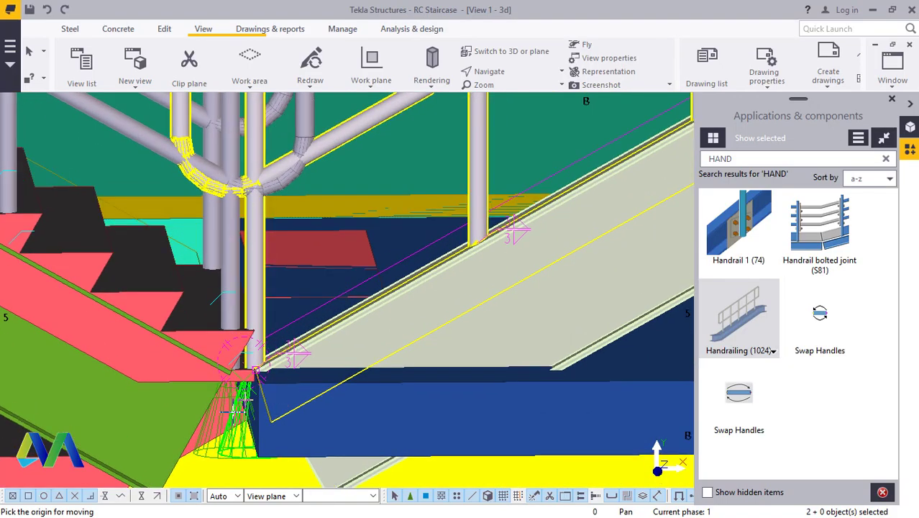
scroll(254, 380, up, 3)
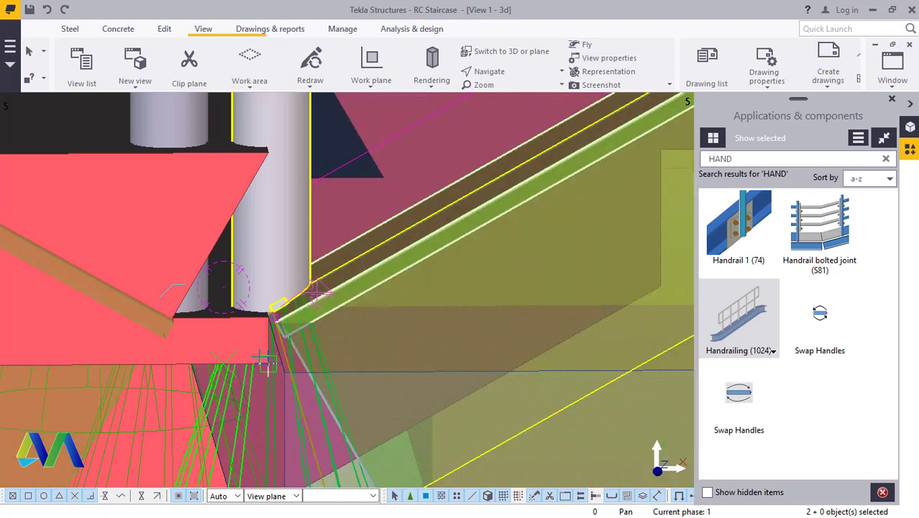
scroll(255, 355, up, 5)
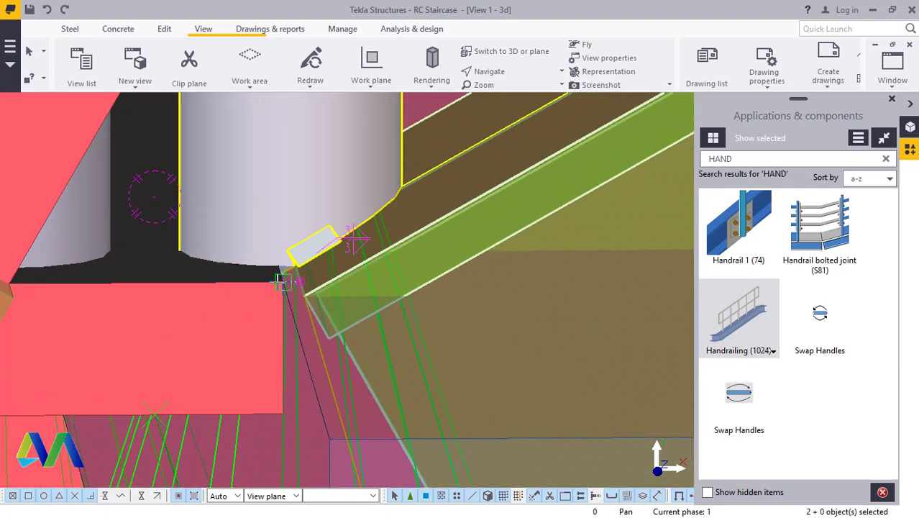
scroll(286, 282, up, 4)
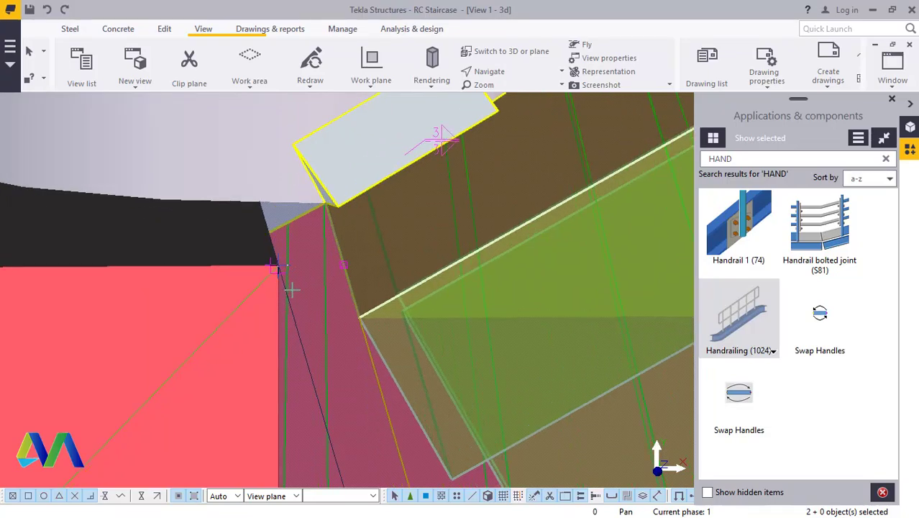
scroll(300, 313, down, 4)
scroll(320, 310, down, 6)
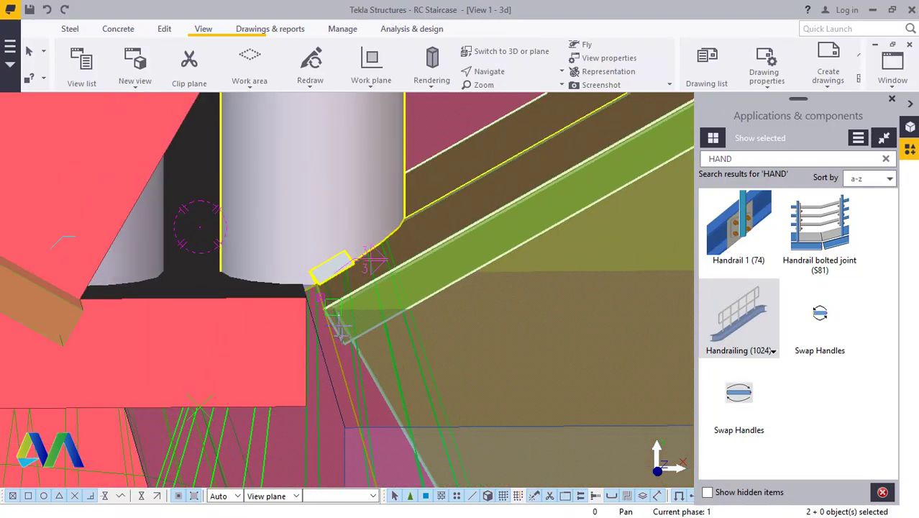
scroll(349, 352, down, 1)
scroll(333, 344, up, 1)
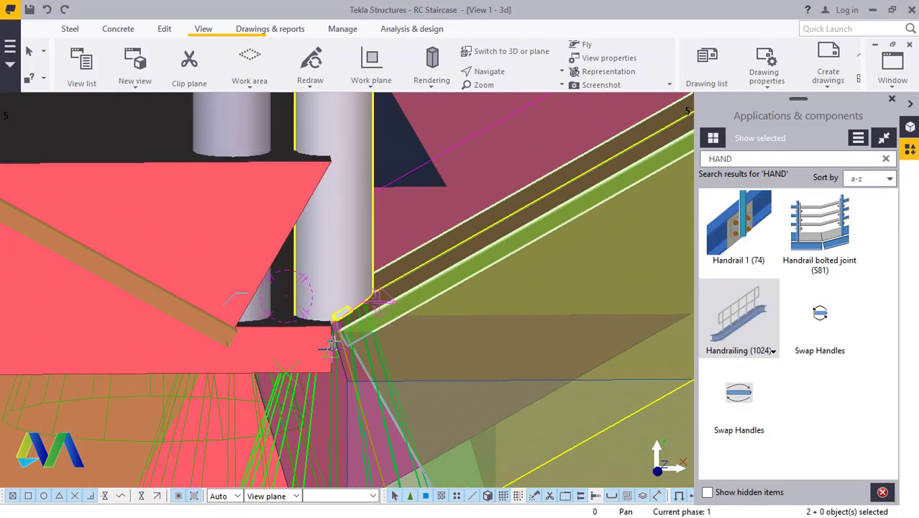
scroll(334, 327, up, 8)
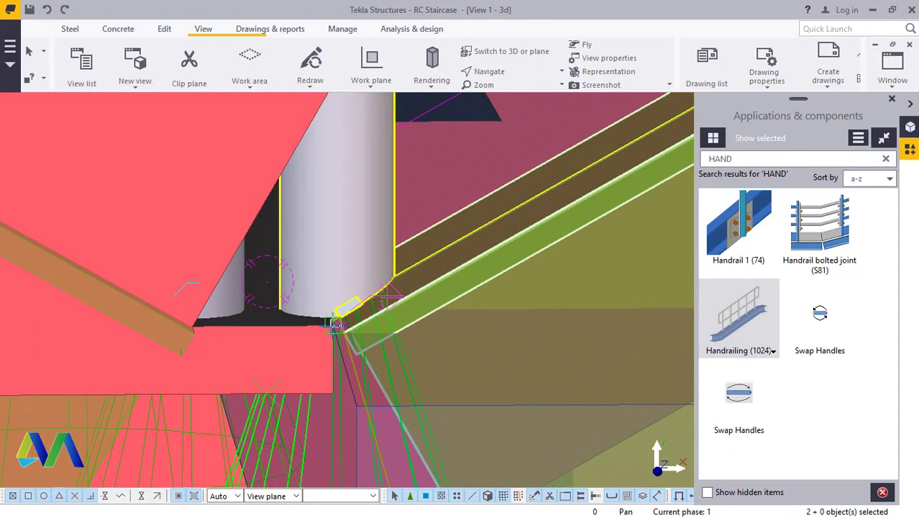
scroll(342, 329, up, 2)
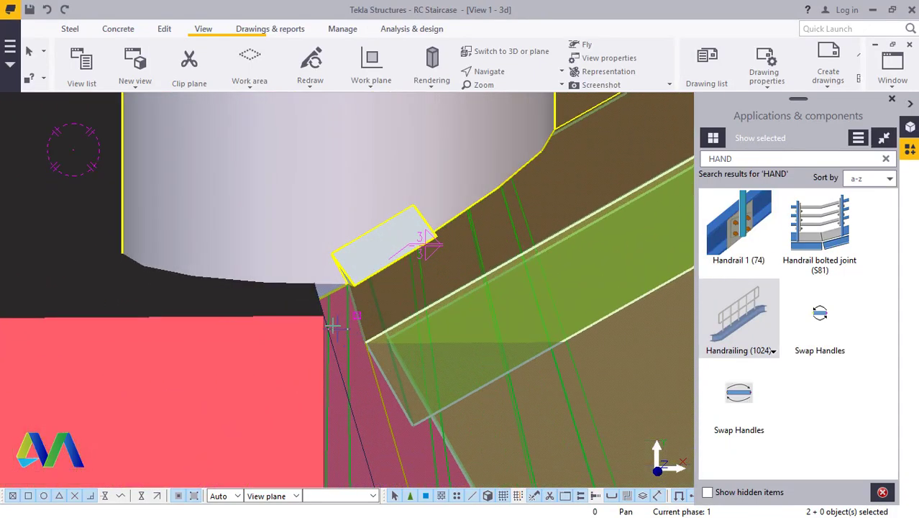
scroll(322, 317, down, 10)
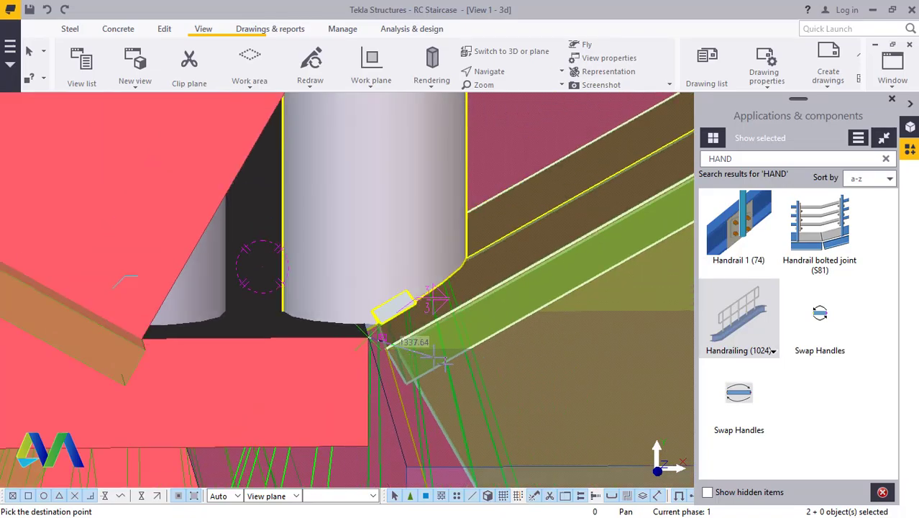
scroll(462, 370, down, 8)
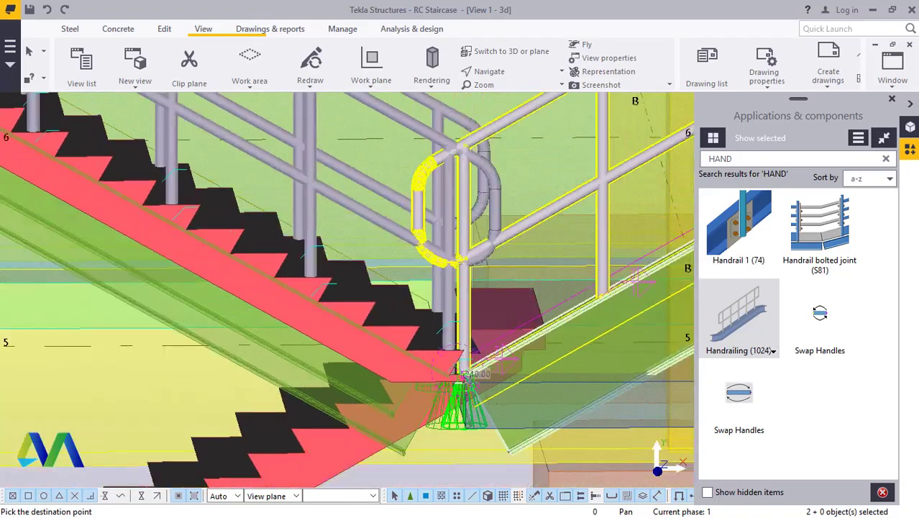
scroll(266, 250, up, 4)
scroll(331, 298, up, 4)
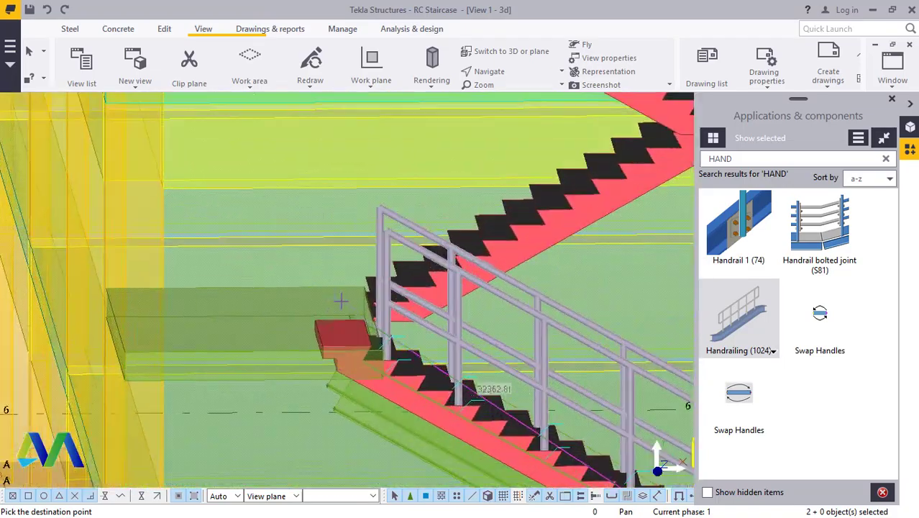
click(508, 77)
click(520, 94)
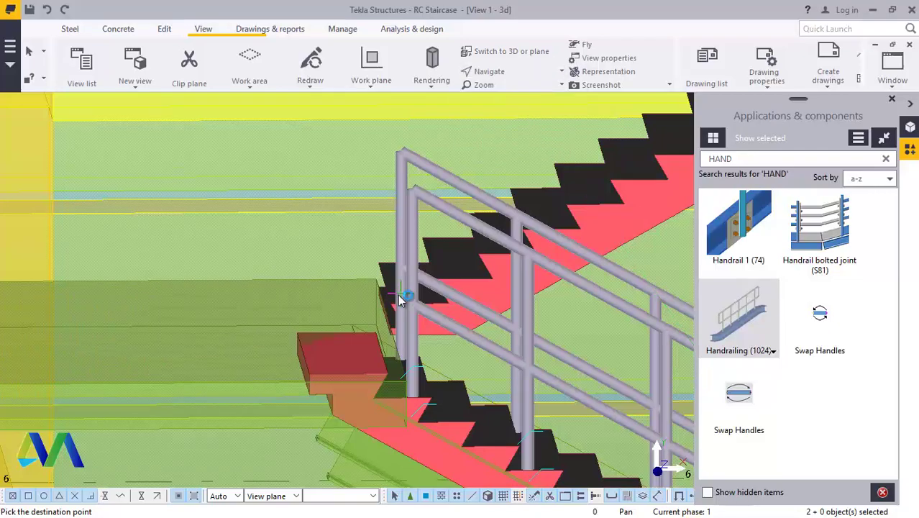
scroll(396, 295, up, 5)
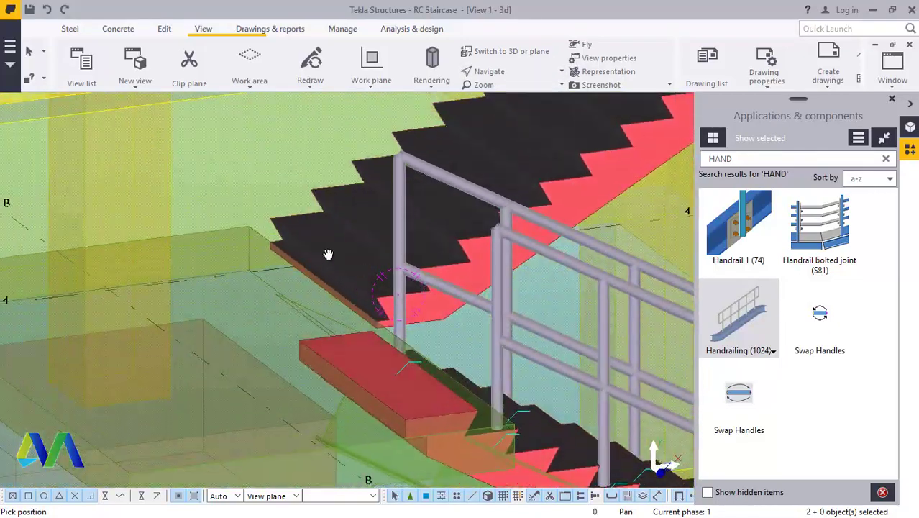
scroll(394, 333, down, 6)
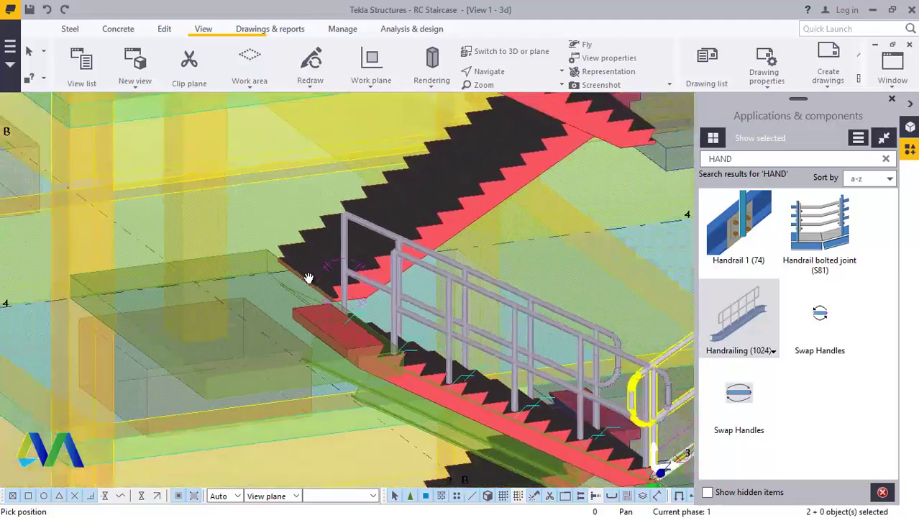
scroll(320, 296, up, 2)
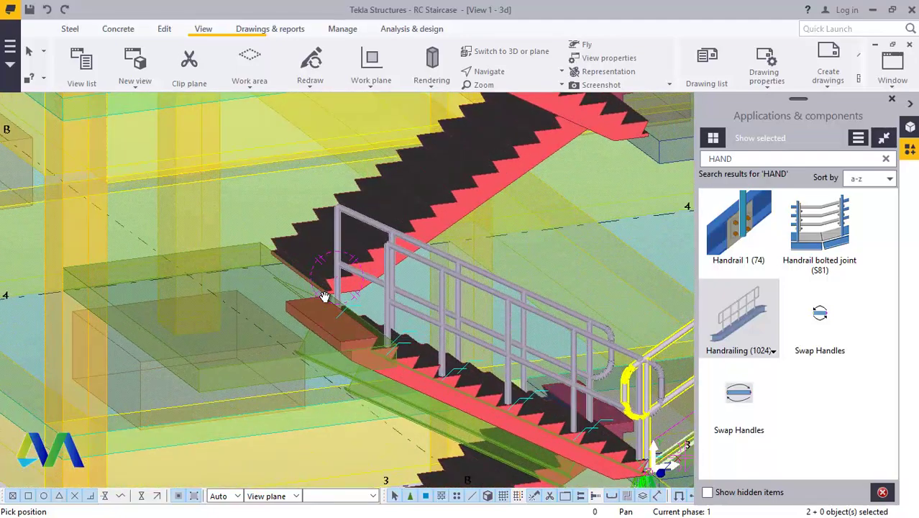
scroll(324, 297, up, 6)
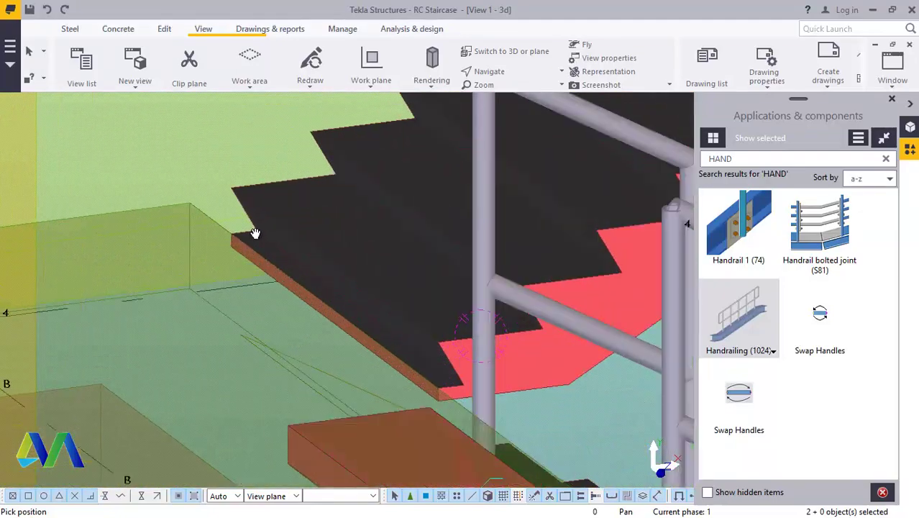
scroll(234, 230, up, 4)
right_click(208, 203)
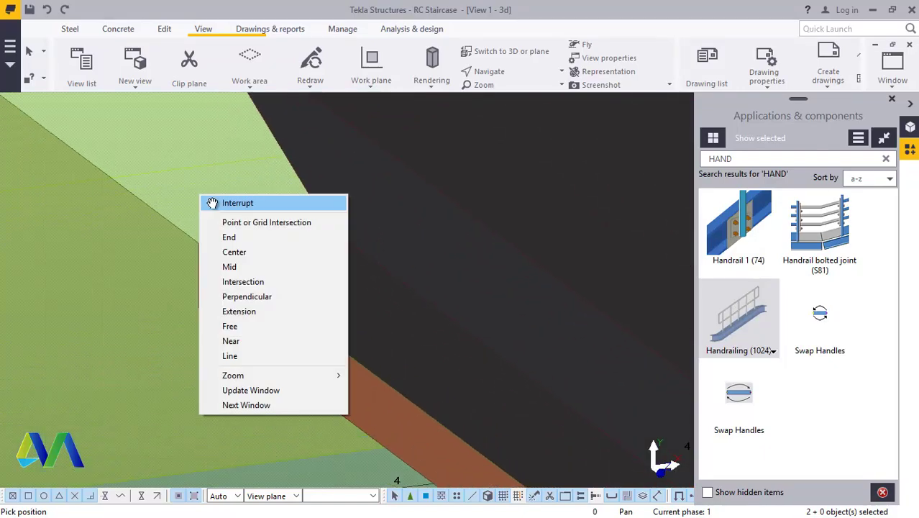
click(211, 204)
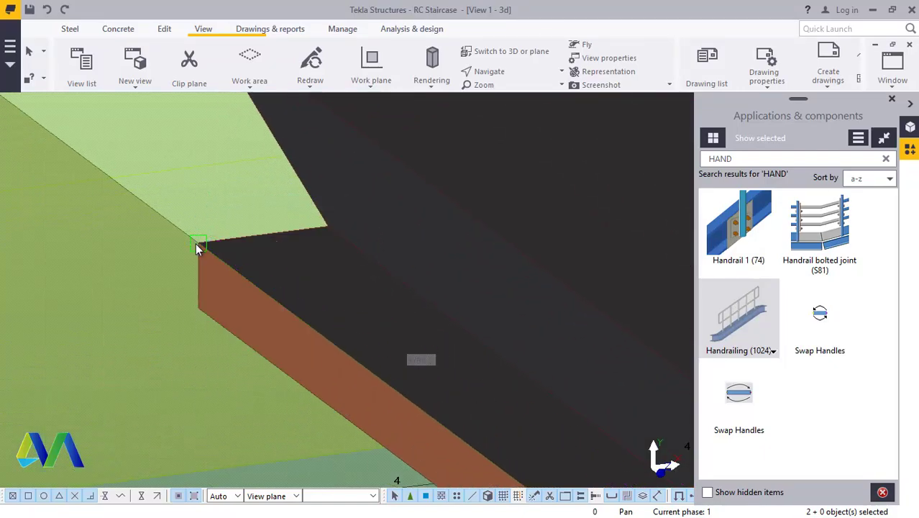
click(195, 243)
Examine from a rotated view how the moved handrail post and beam sit against the flight's bottom step and landing.
scroll(218, 210, down, 4)
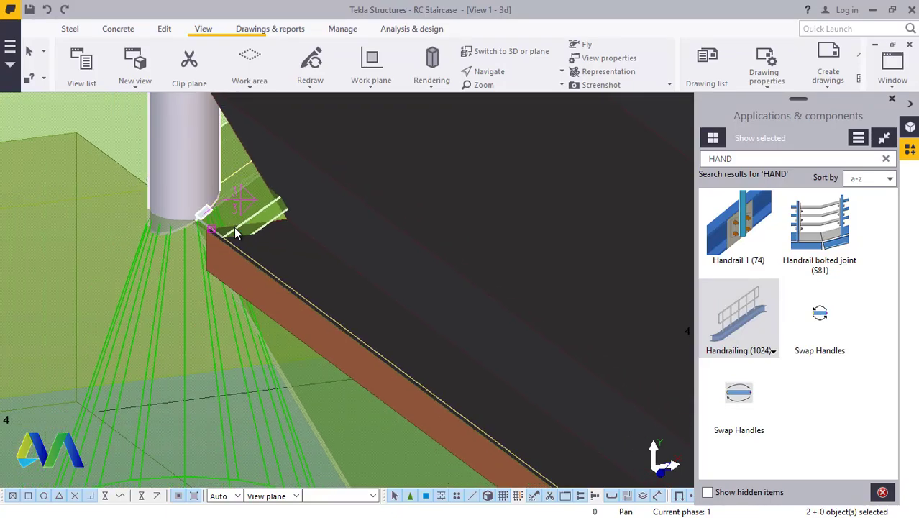
scroll(235, 229, up, 5)
right_click(243, 208)
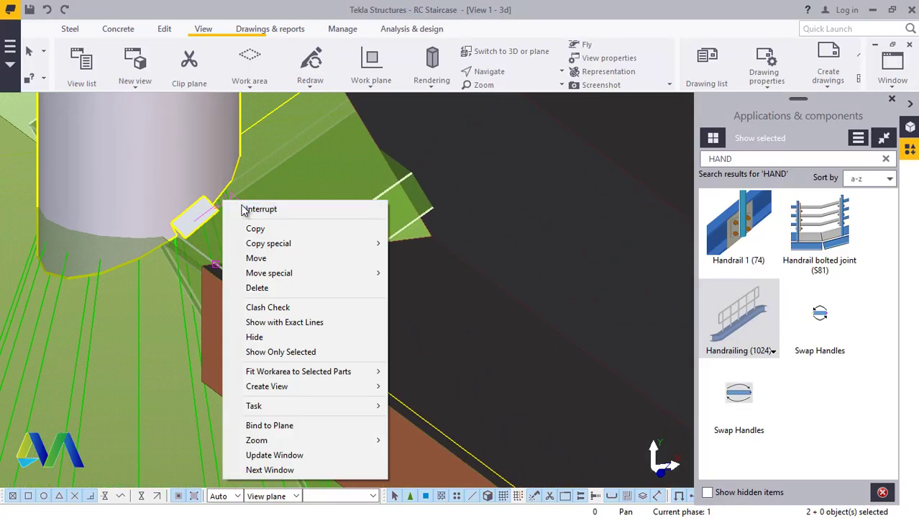
click(258, 209)
click(518, 68)
click(532, 115)
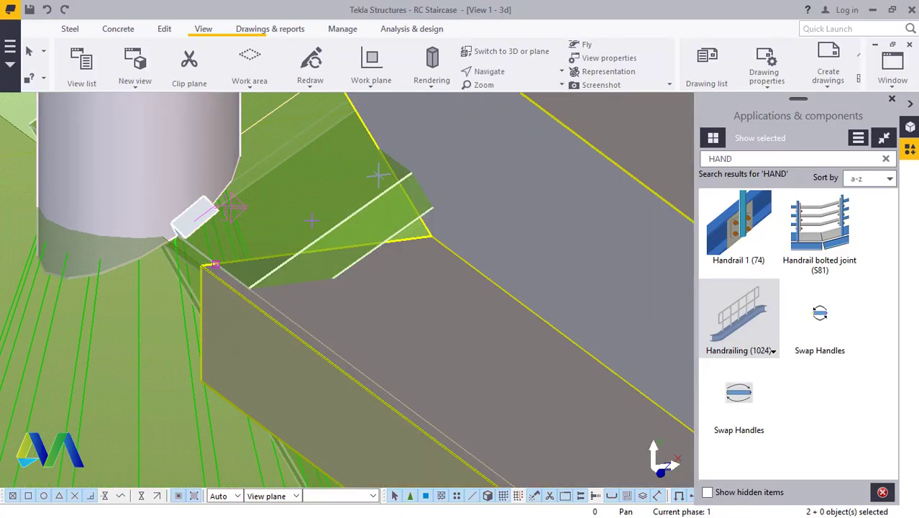
ctrl+middle_drag(226, 250, 281, 250)
right_click(158, 154)
click(176, 161)
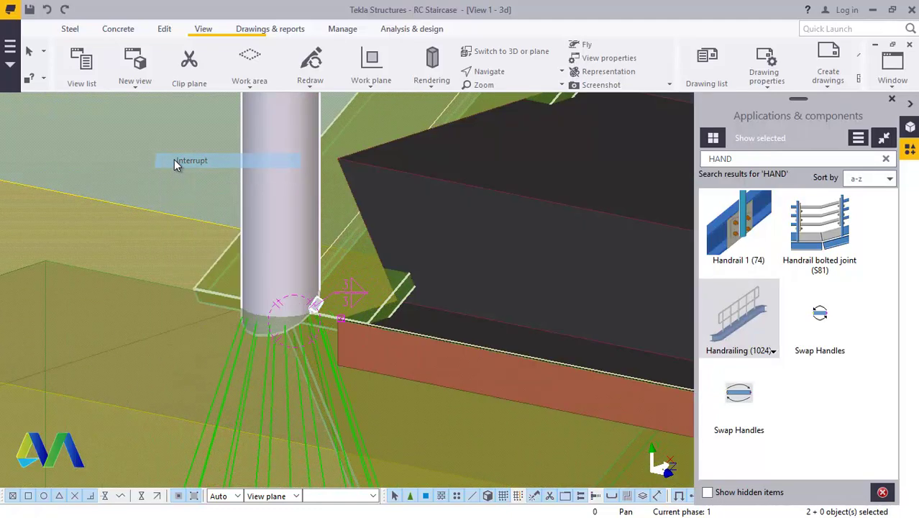
scroll(250, 215, down, 3)
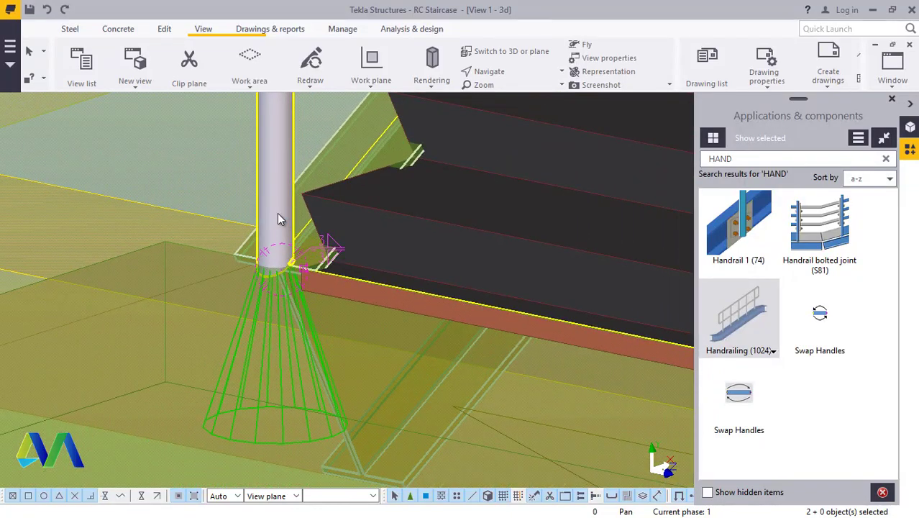
scroll(277, 213, down, 5)
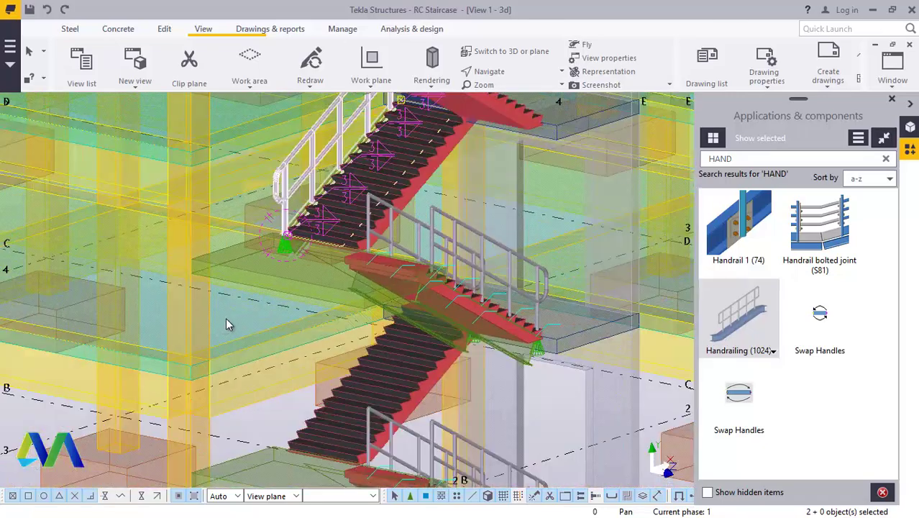
Move the handrailing and steel beam 100 mm inward along the front edge of the flight's bottom step.
right_click(560, 399)
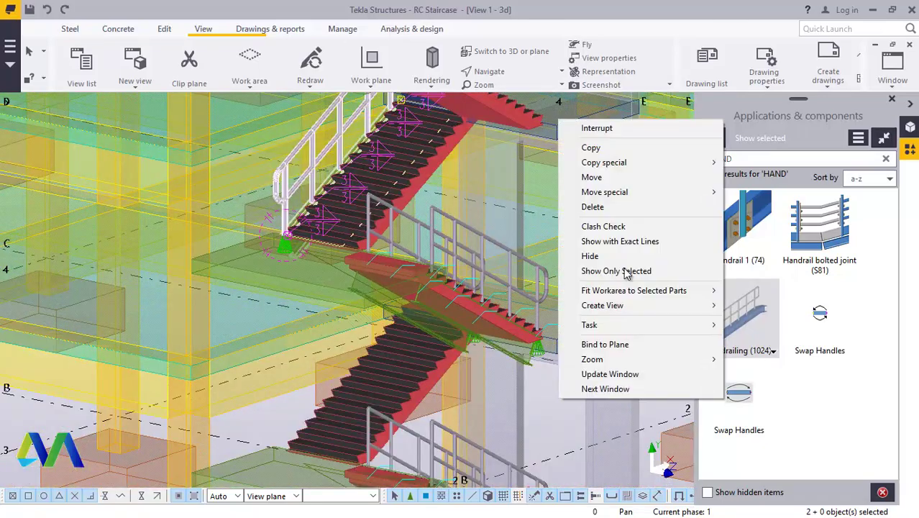
click(593, 178)
scroll(268, 210, up, 5)
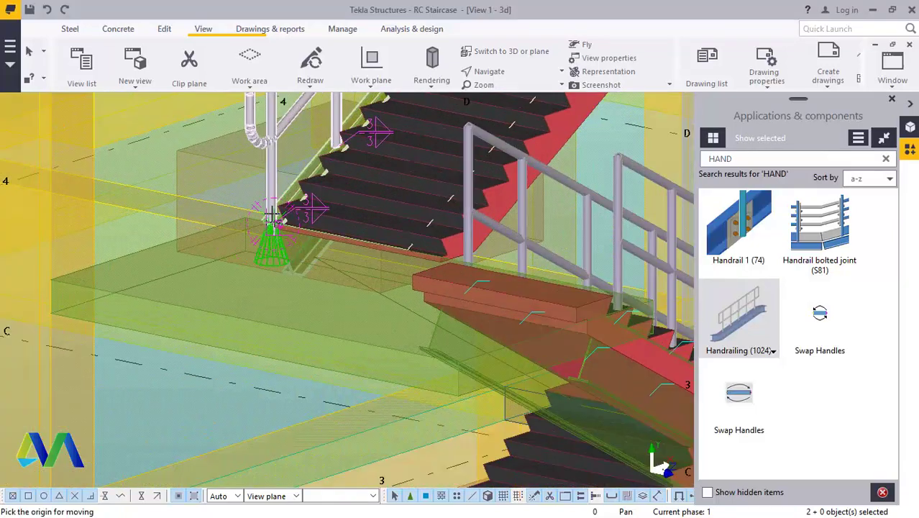
scroll(270, 207, up, 5)
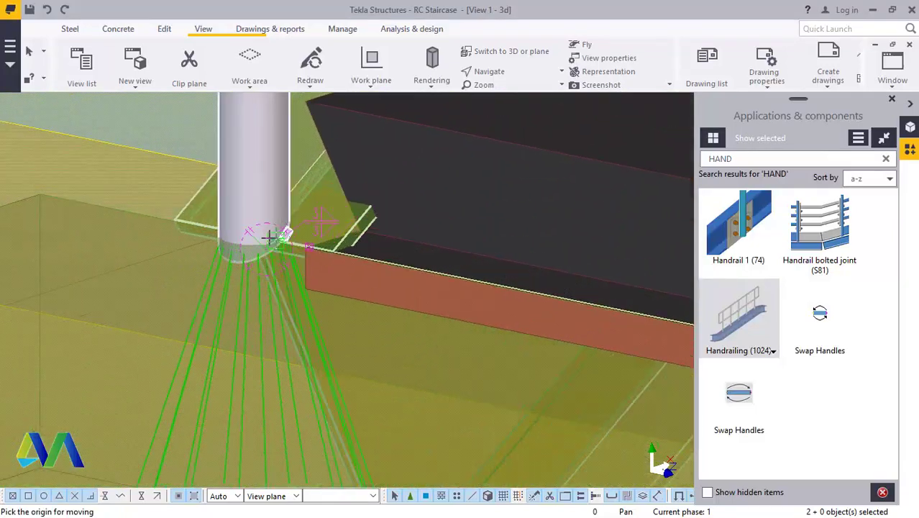
scroll(261, 234, up, 1)
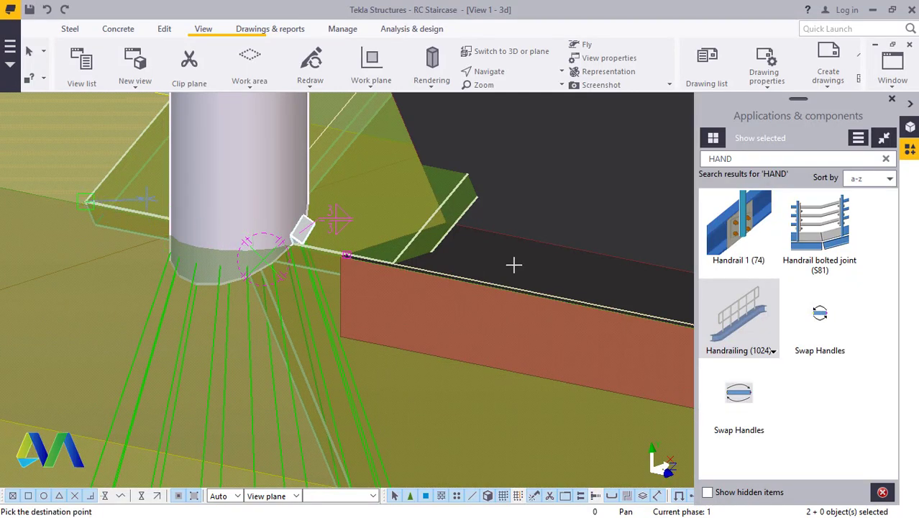
scroll(513, 265, down, 6)
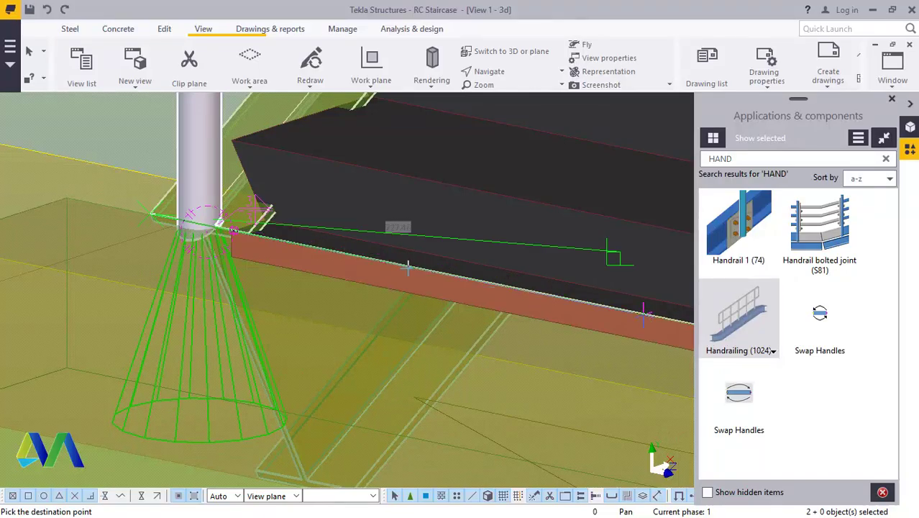
scroll(406, 268, down, 2)
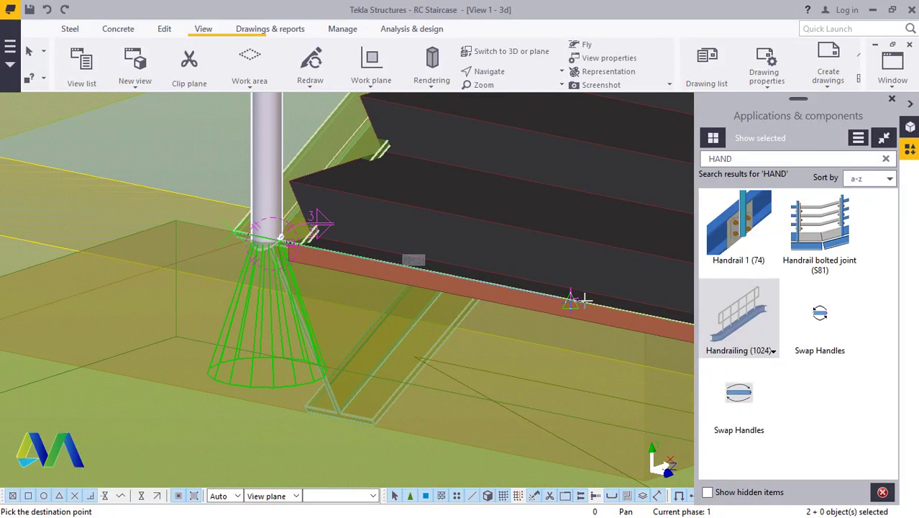
text(100)
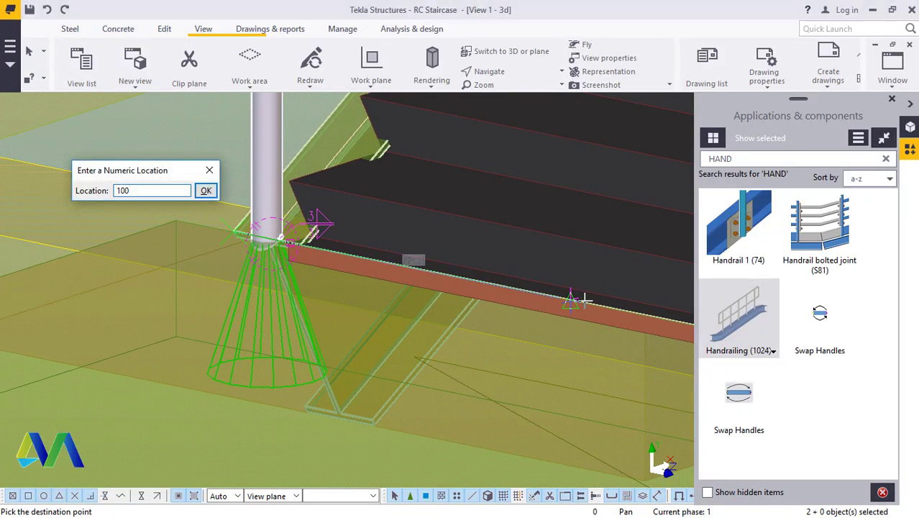
key(Return)
scroll(539, 274, up, 2)
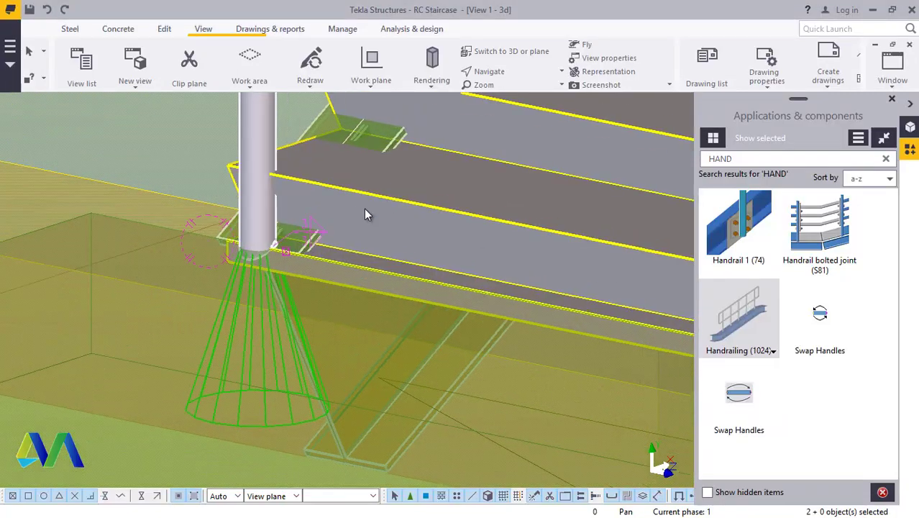
scroll(214, 181, up, 3)
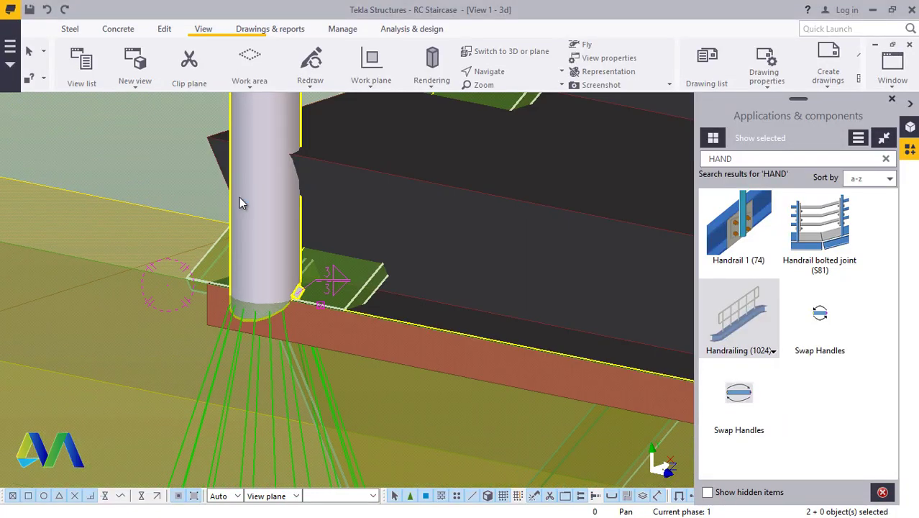
Set the work plane to the front face of the opposite-direction flight's bottom step.
scroll(285, 298, down, 8)
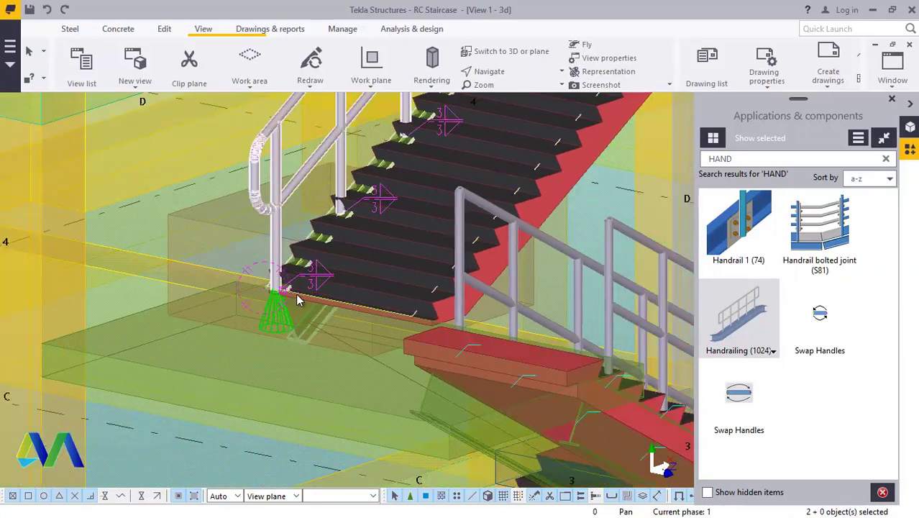
scroll(270, 261, up, 1)
scroll(309, 223, down, 5)
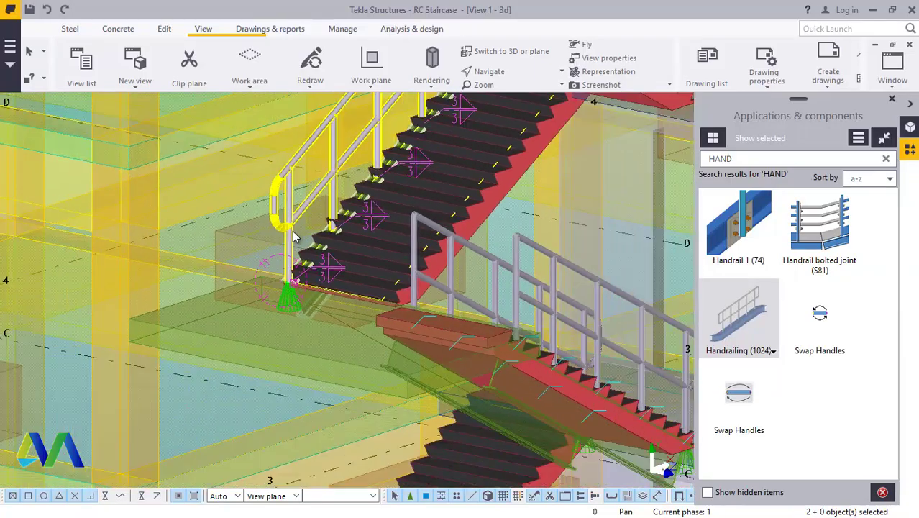
scroll(293, 237, up, 10)
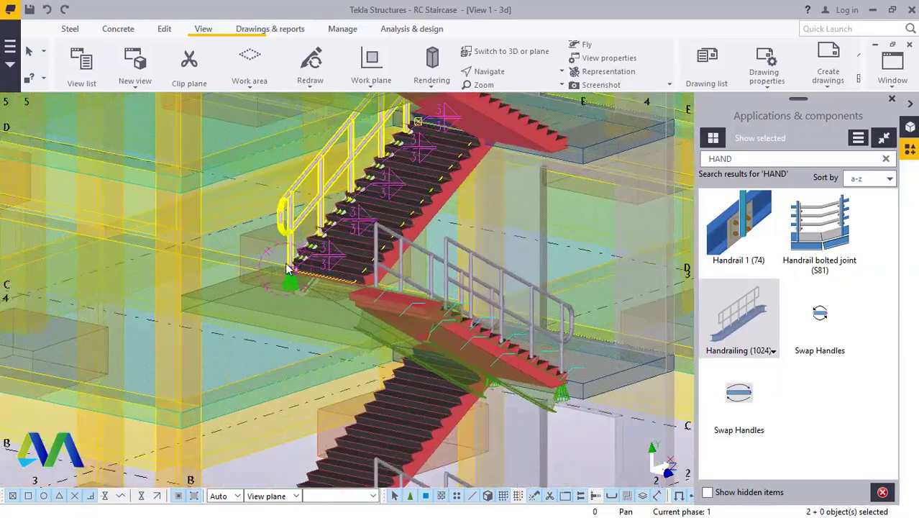
scroll(320, 275, down, 6)
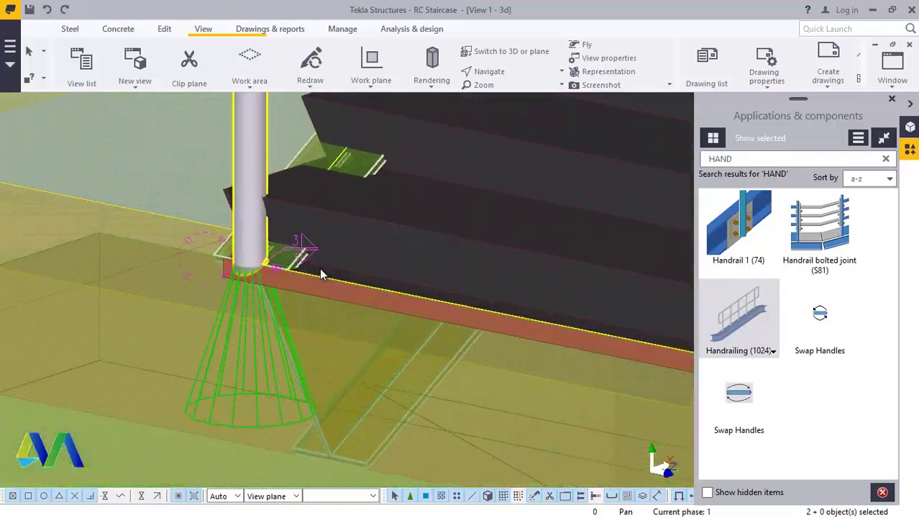
scroll(346, 287, up, 8)
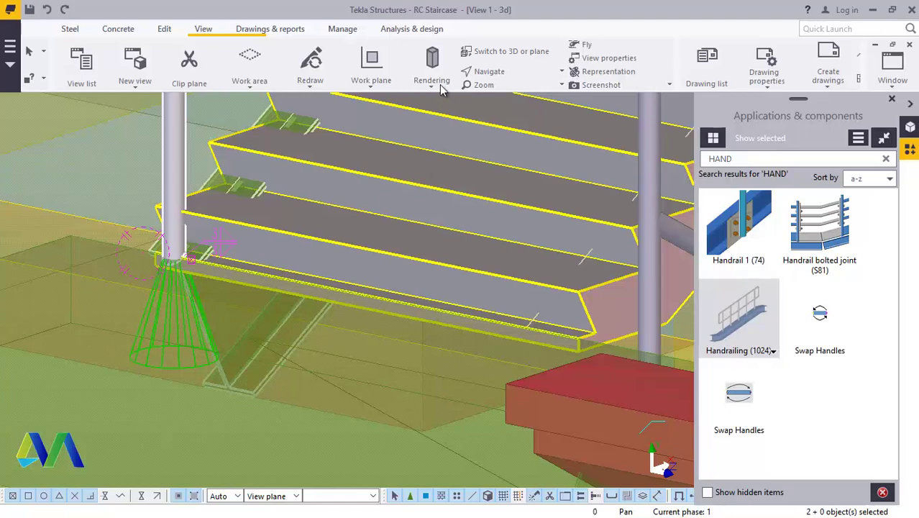
click(374, 84)
click(380, 112)
scroll(185, 261, up, 4)
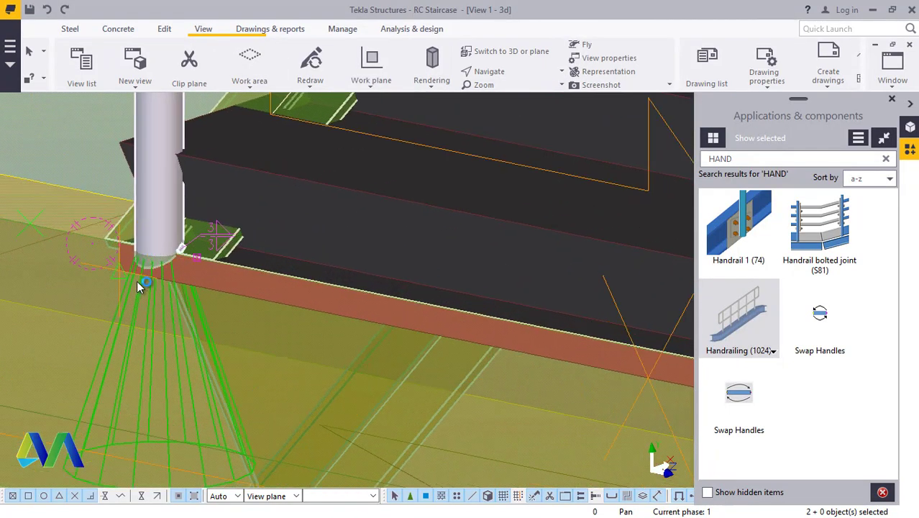
scroll(118, 268, up, 2)
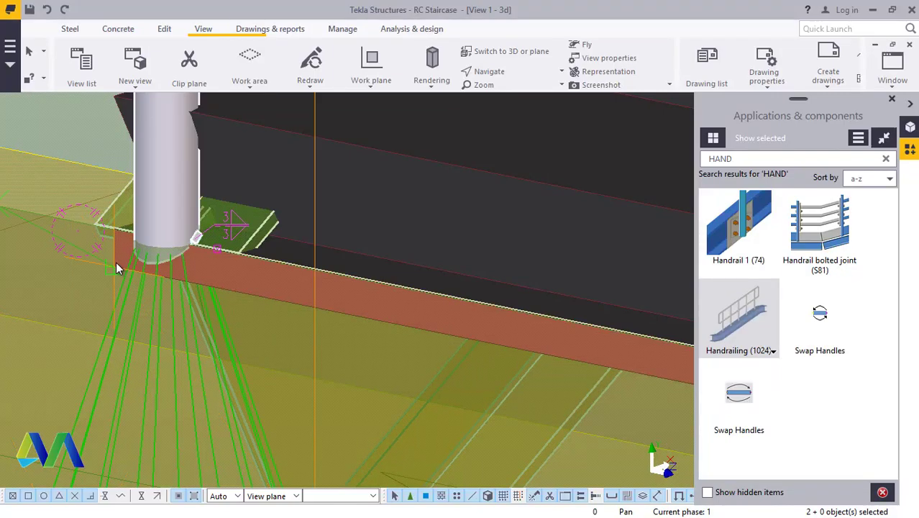
scroll(119, 269, down, 4)
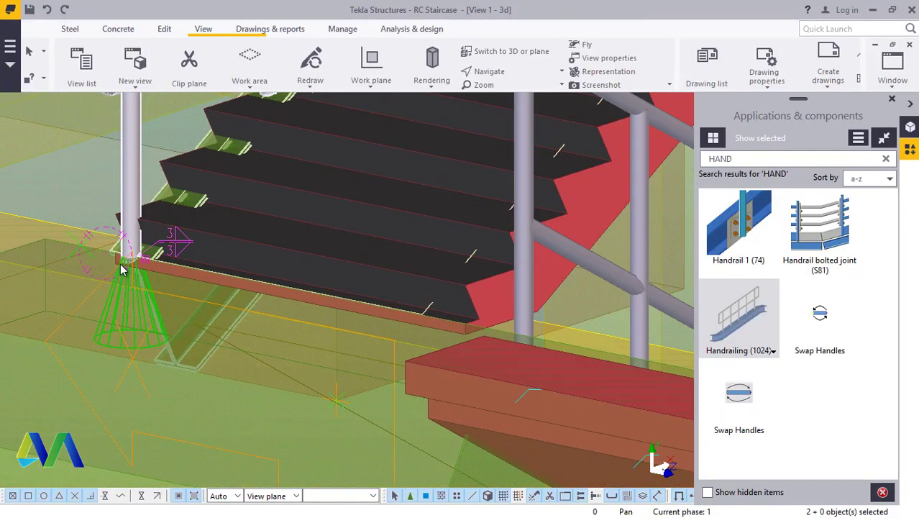
click(121, 260)
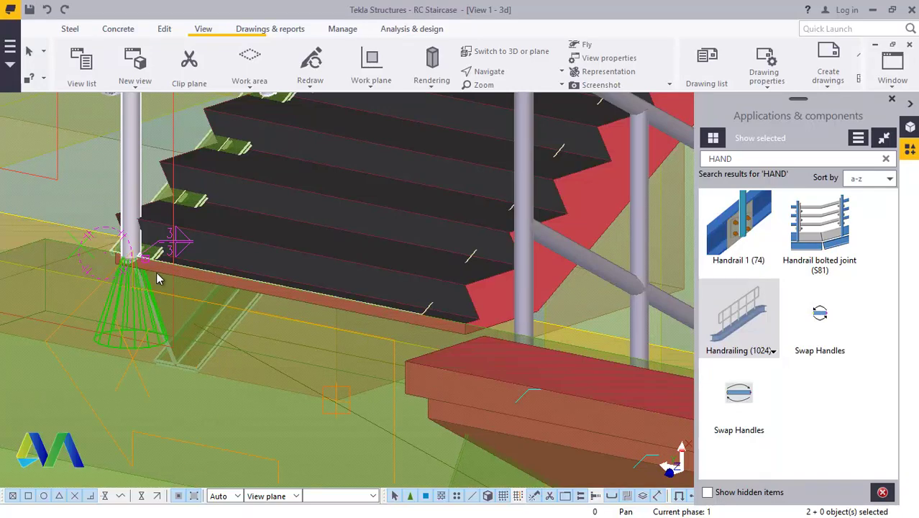
right_click(173, 271)
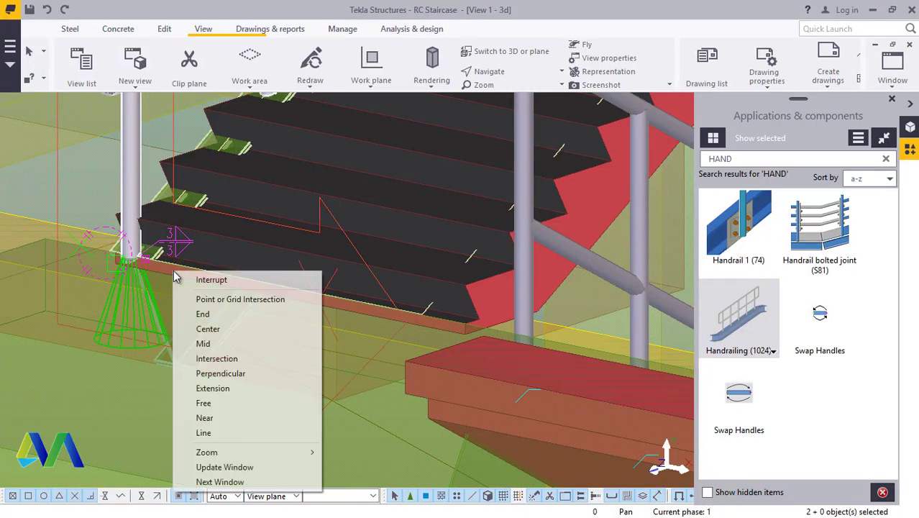
click(193, 278)
Mirror-copy the flight's handrailing and steel beam across a vertical line through the midpoint of the bottom step's front edge.
scroll(197, 341, down, 4)
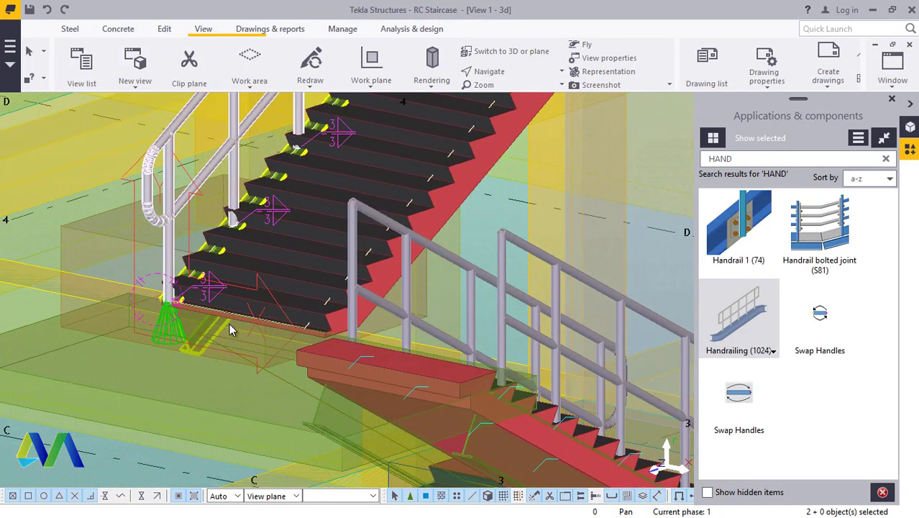
scroll(441, 250, up, 3)
ctrl+middle_drag(441, 250, 219, 49)
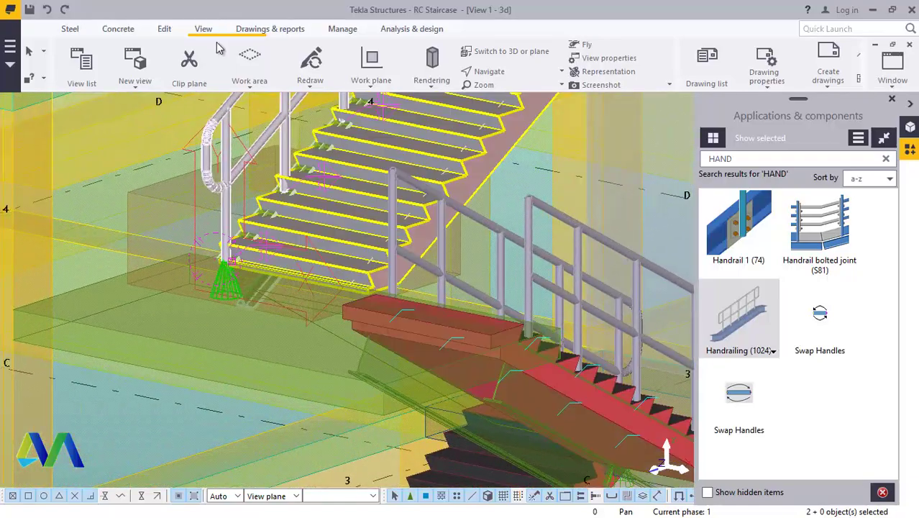
scroll(475, 159, down, 6)
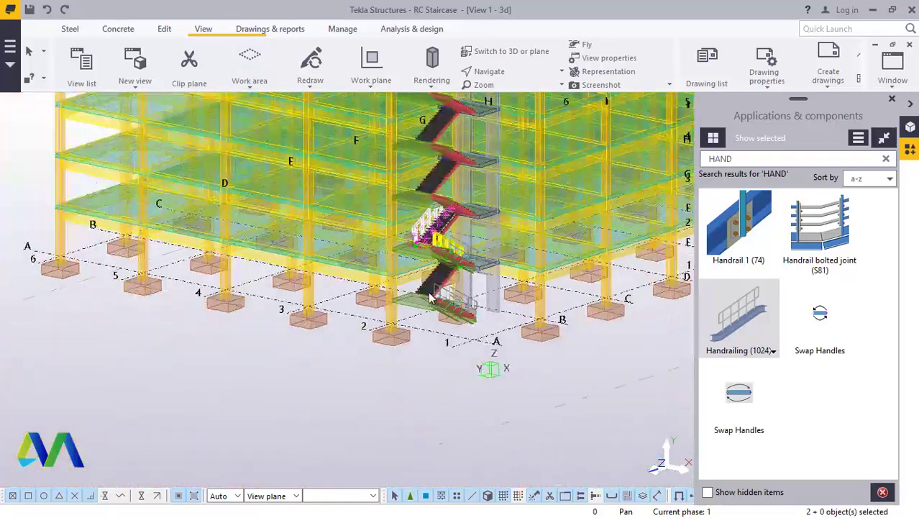
right_click(321, 430)
mouse_move(379, 197)
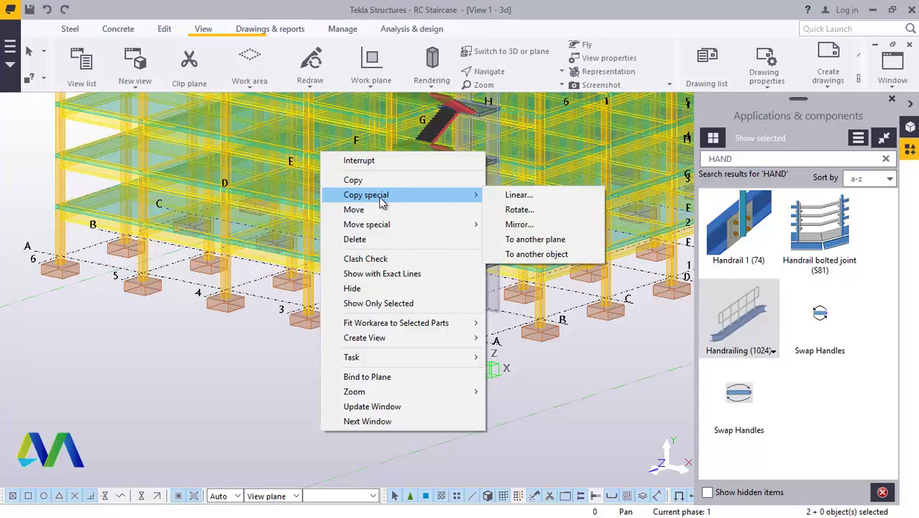
click(542, 228)
scroll(445, 215, up, 4)
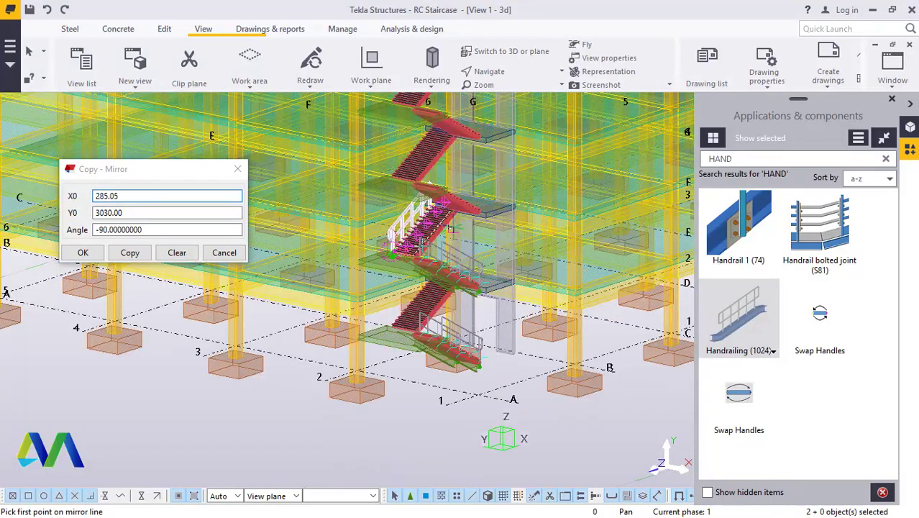
scroll(439, 223, up, 5)
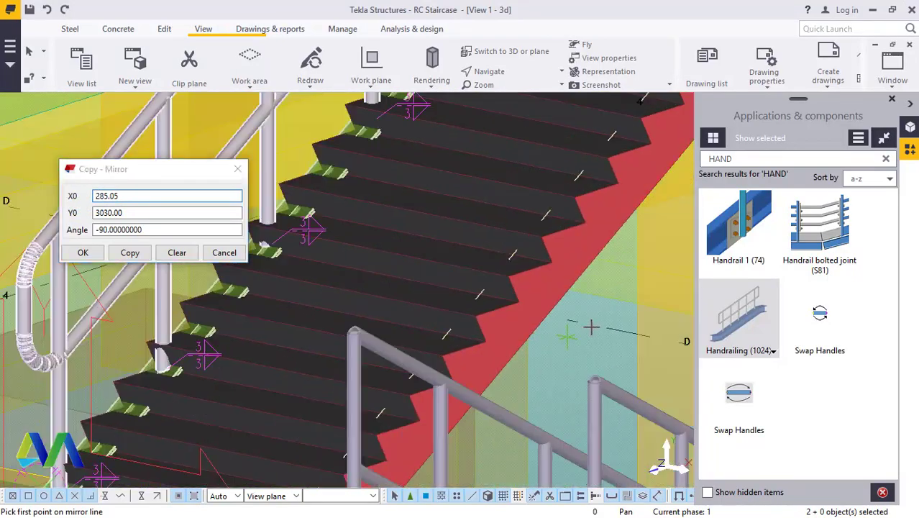
scroll(604, 323, down, 6)
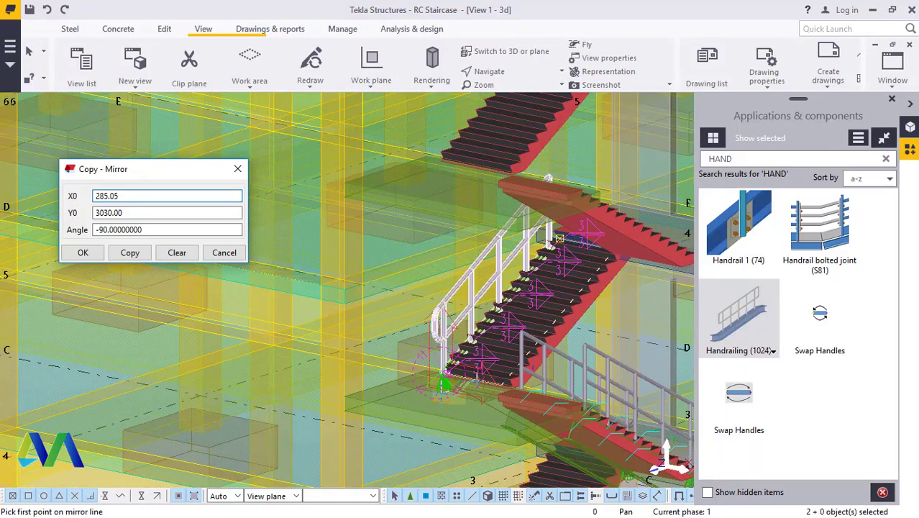
scroll(443, 384, up, 6)
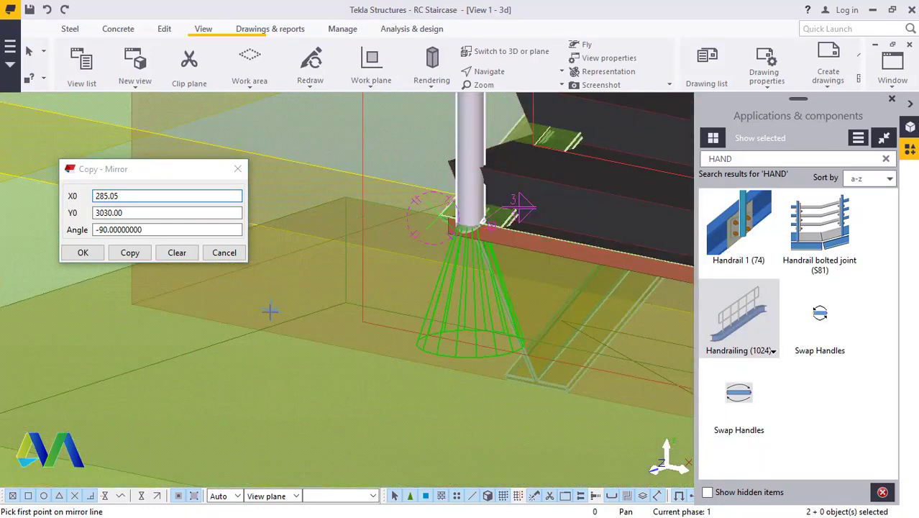
scroll(270, 310, down, 3)
scroll(534, 290, up, 5)
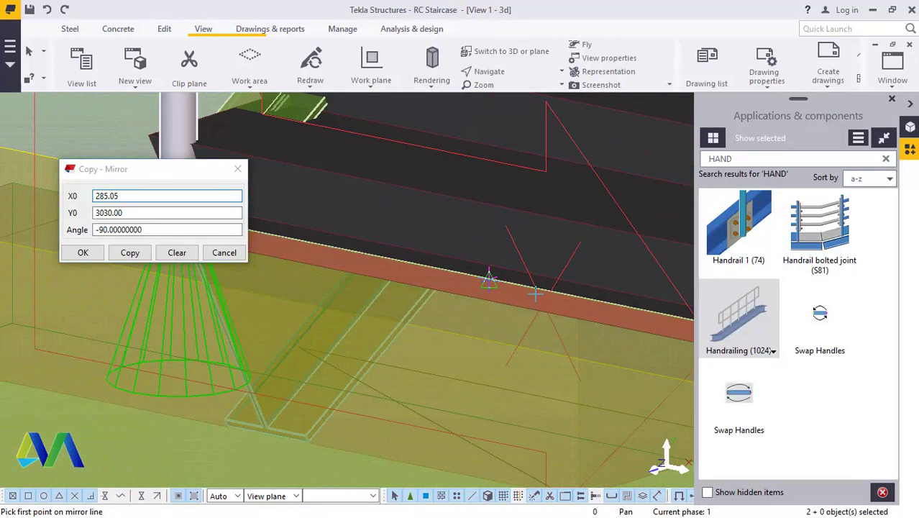
click(453, 270)
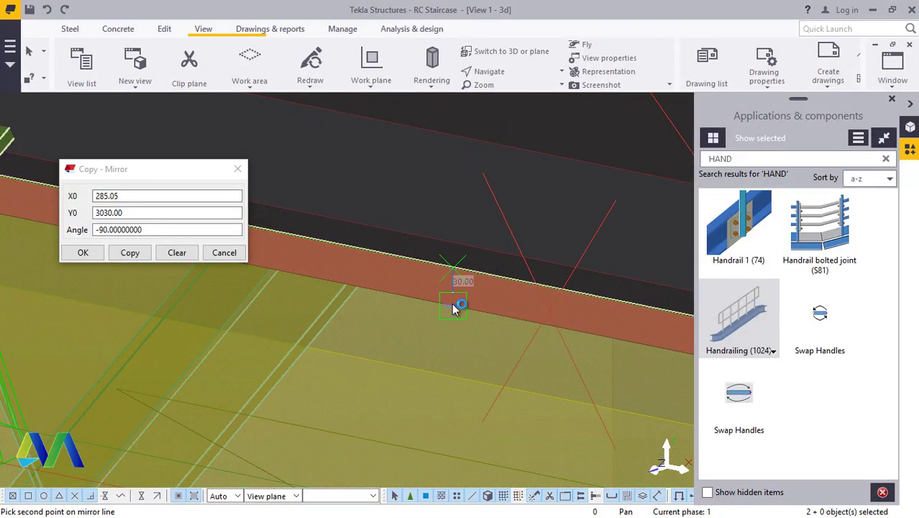
click(86, 252)
Examine the handrailings on both sides of the flight from several angles and leave the active command.
scroll(424, 338, down, 2)
scroll(436, 343, down, 4)
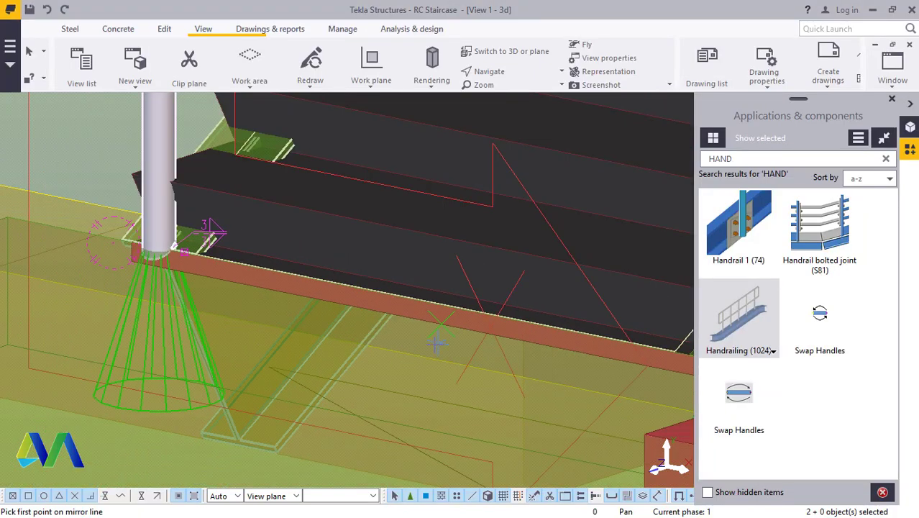
scroll(434, 356, down, 6)
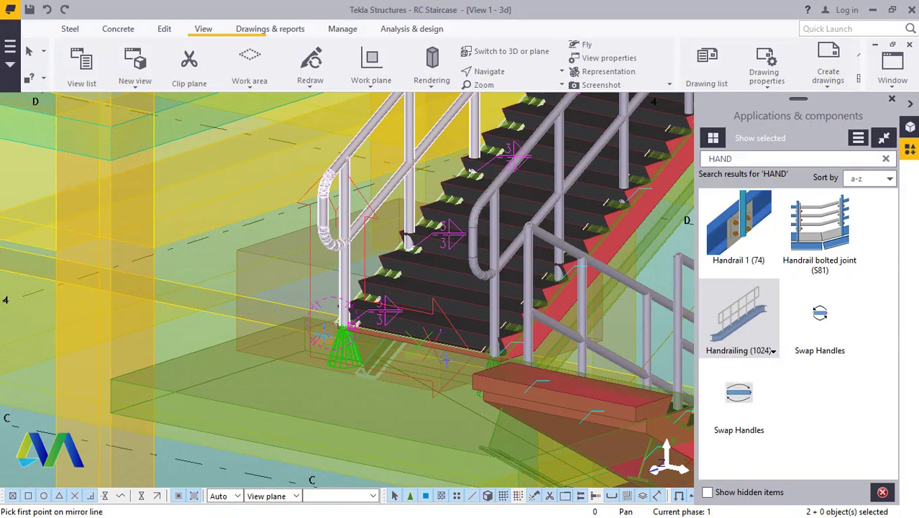
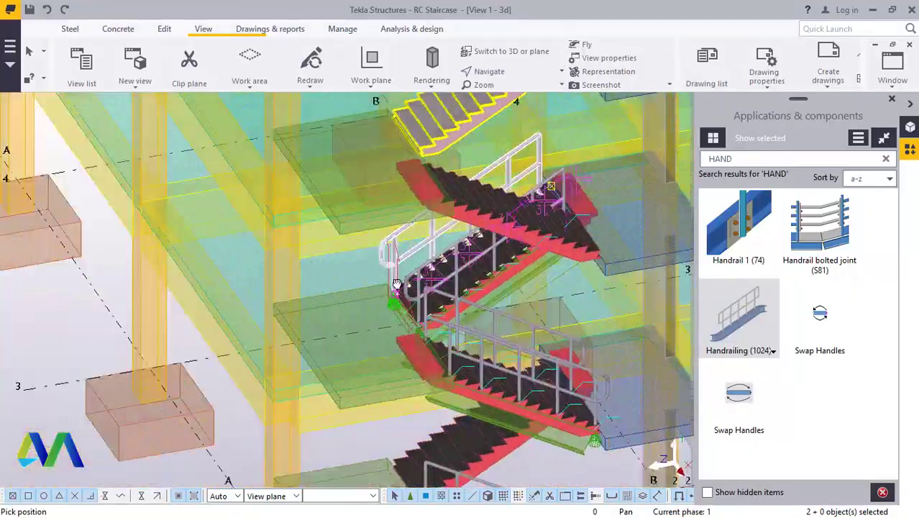
scroll(263, 272, up, 8)
ctrl+middle_drag(164, 238, 489, 309)
scroll(491, 308, up, 5)
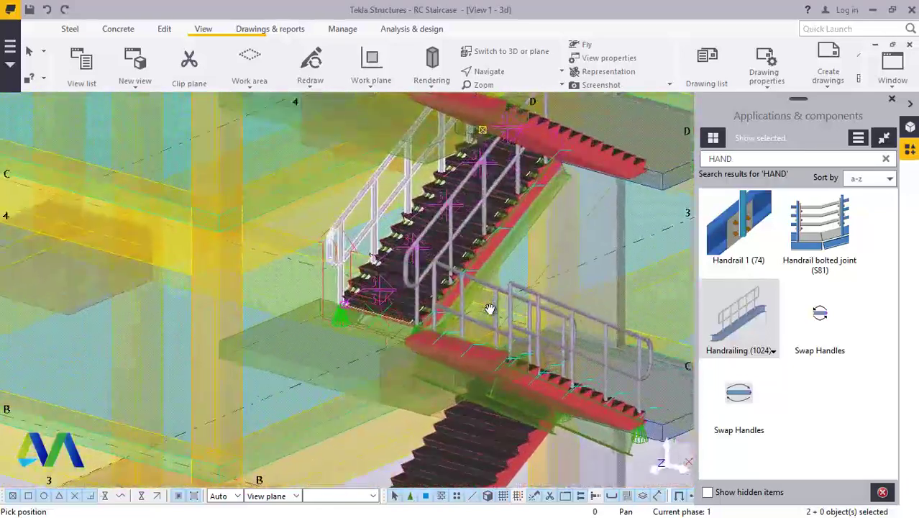
right_click(477, 233)
click(510, 241)
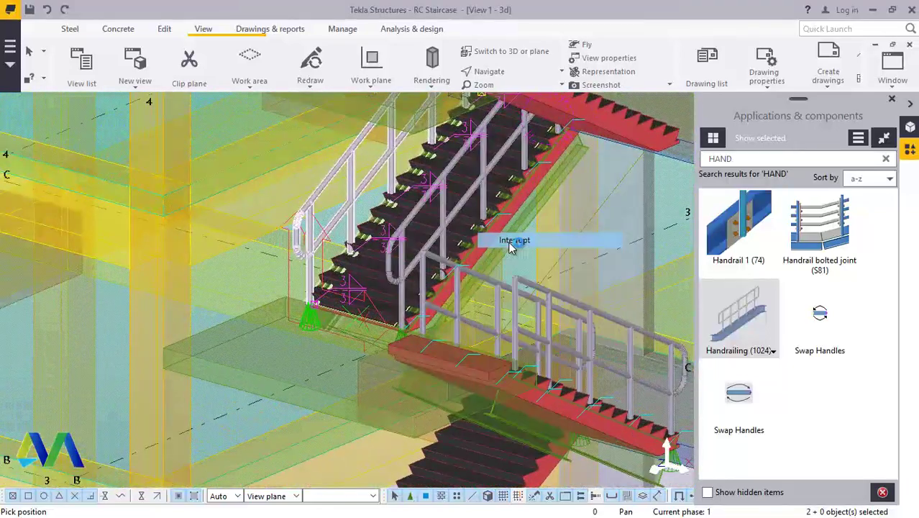
Select the flight's handrailings and steel beams on both sides and copy them using the midpoint of the bottom step's front edge as origin.
scroll(490, 262, down, 2)
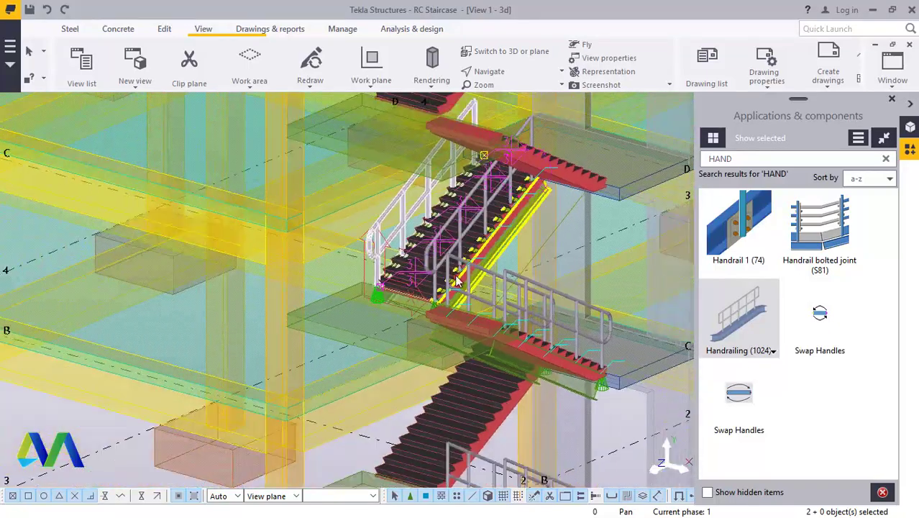
scroll(417, 310, up, 5)
scroll(417, 309, down, 3)
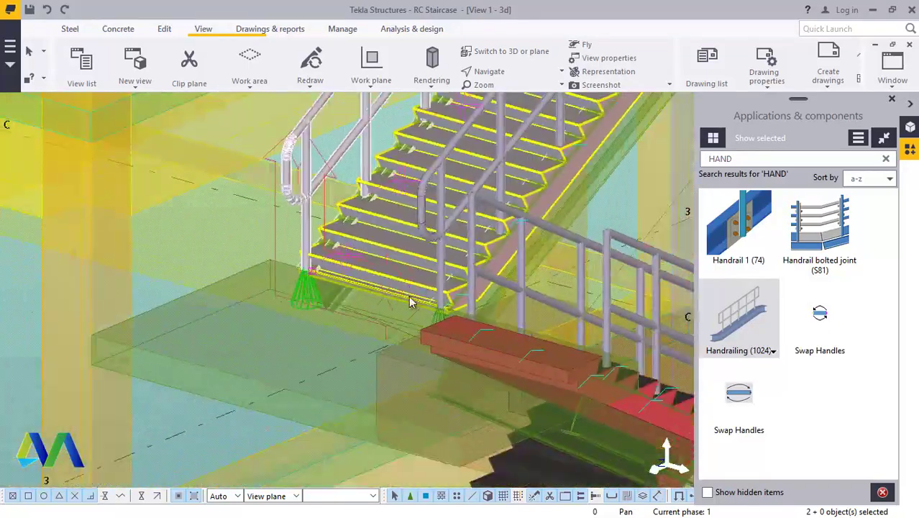
scroll(411, 319, up, 2)
click(419, 329)
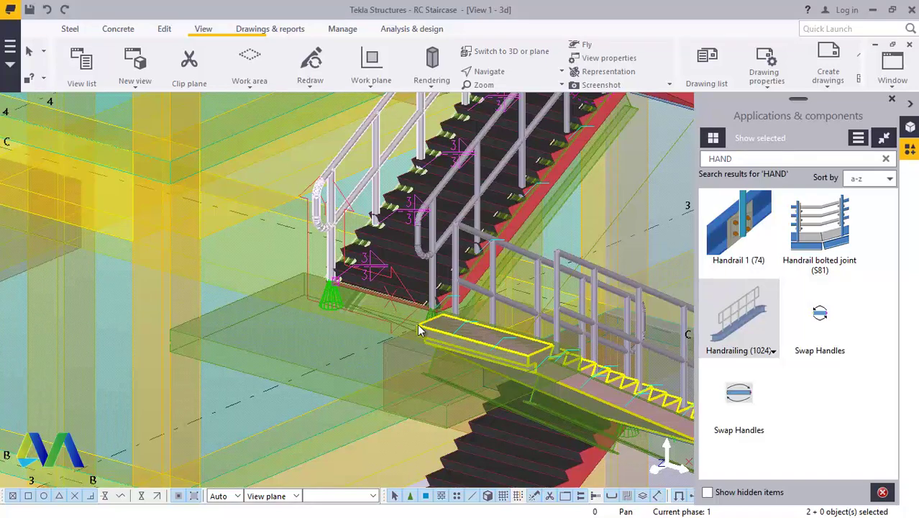
scroll(458, 311, down, 2)
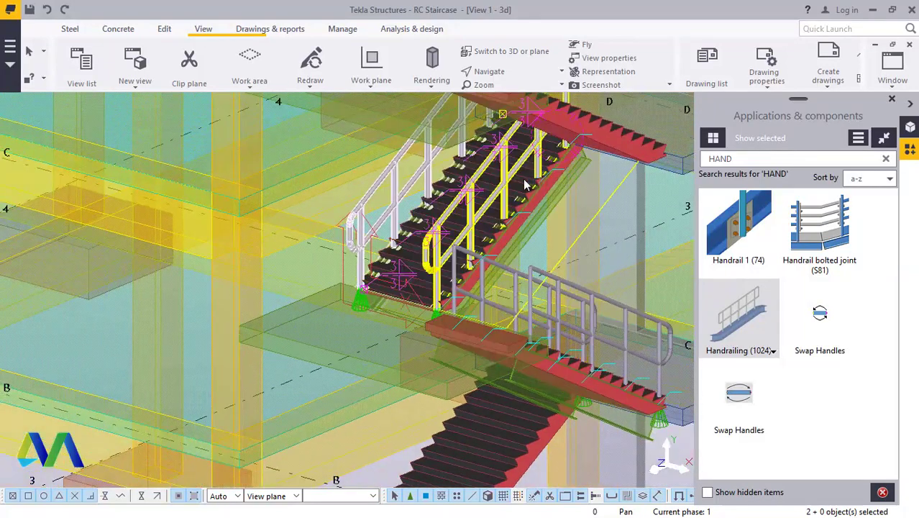
shift+click(558, 192)
scroll(367, 306, up, 4)
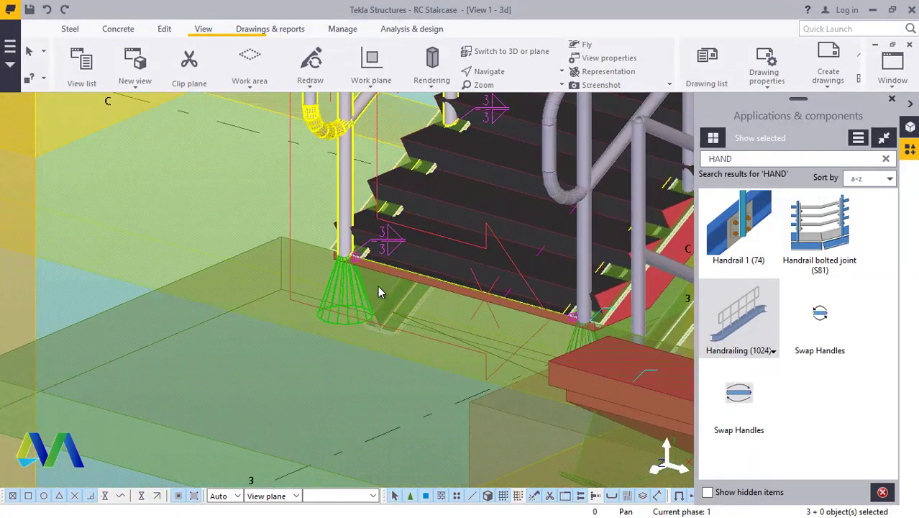
ctrl+click(411, 300)
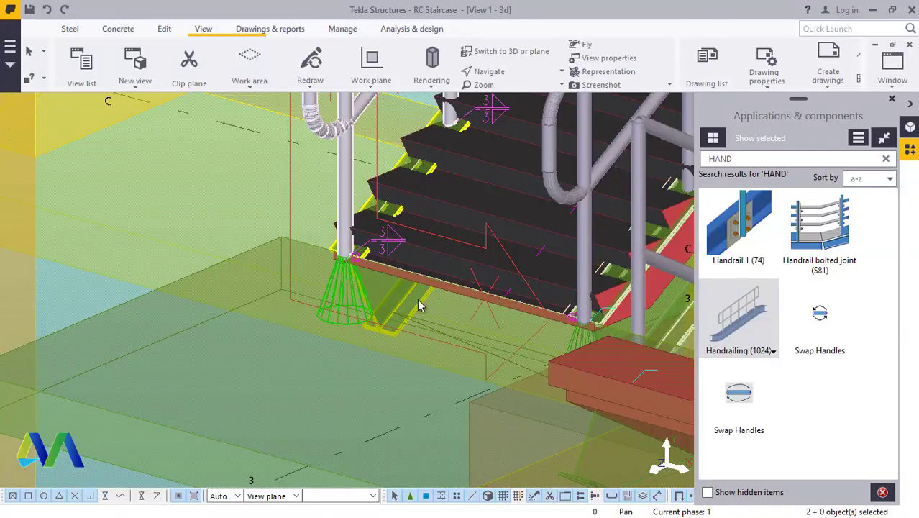
shift+click(418, 300)
right_click(418, 298)
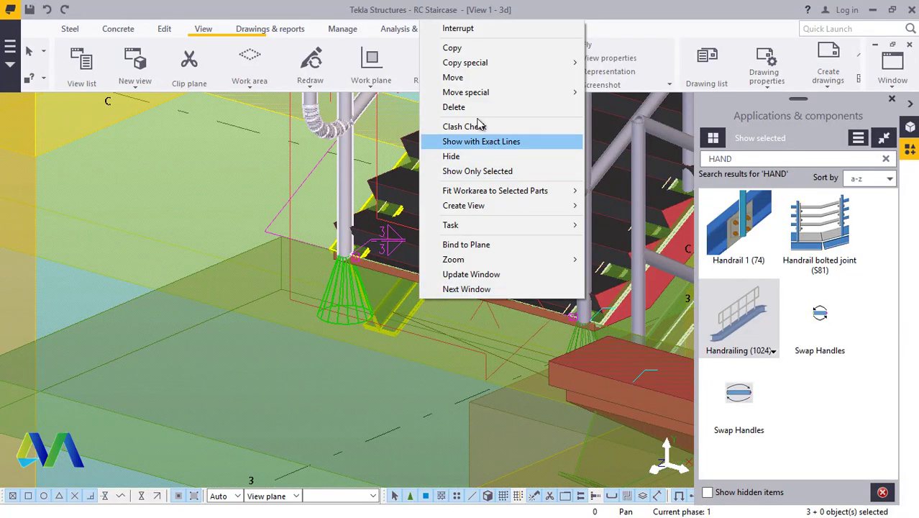
click(453, 48)
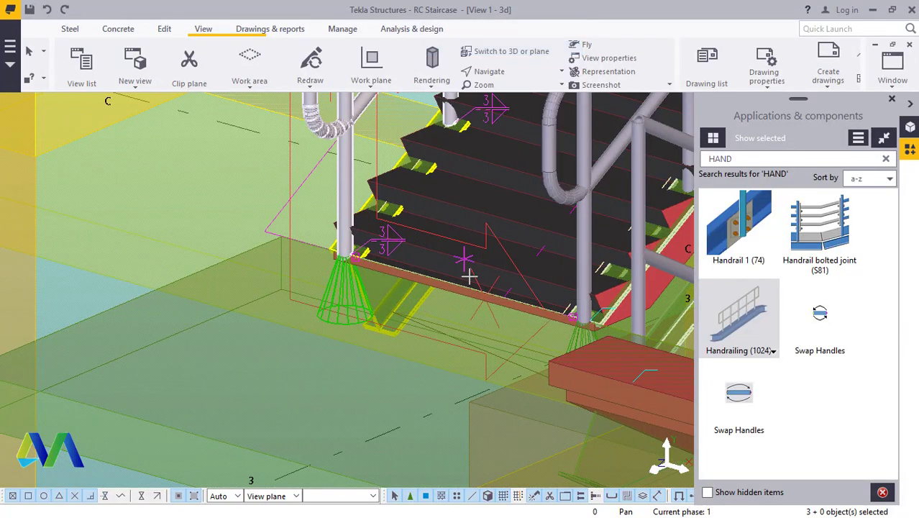
scroll(468, 275, up, 6)
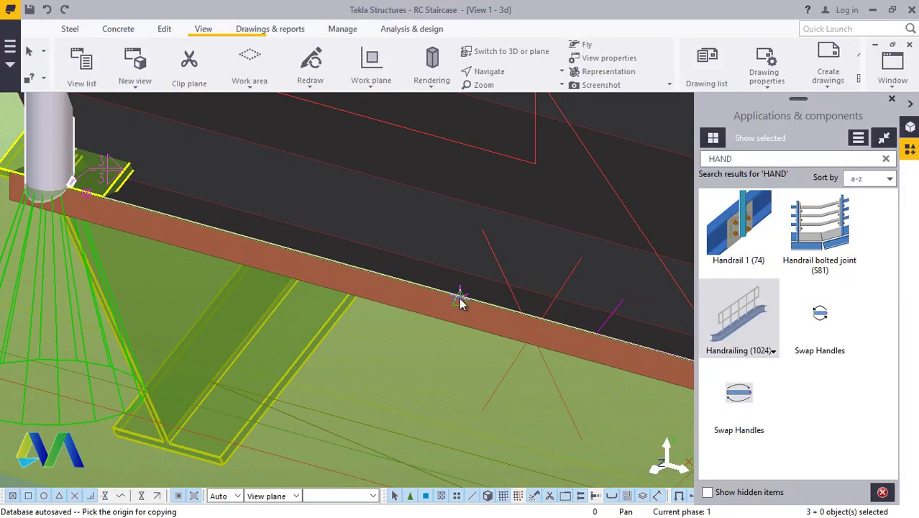
scroll(460, 268, down, 8)
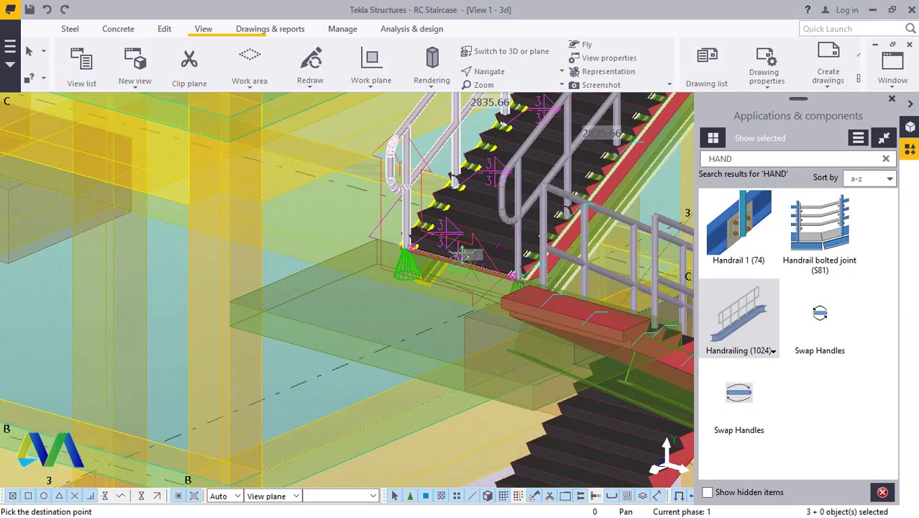
Copy the selected handrails and stringer beams to the matching flight one storey below, at the midpoint of its lowest edge.
scroll(485, 454, up, 8)
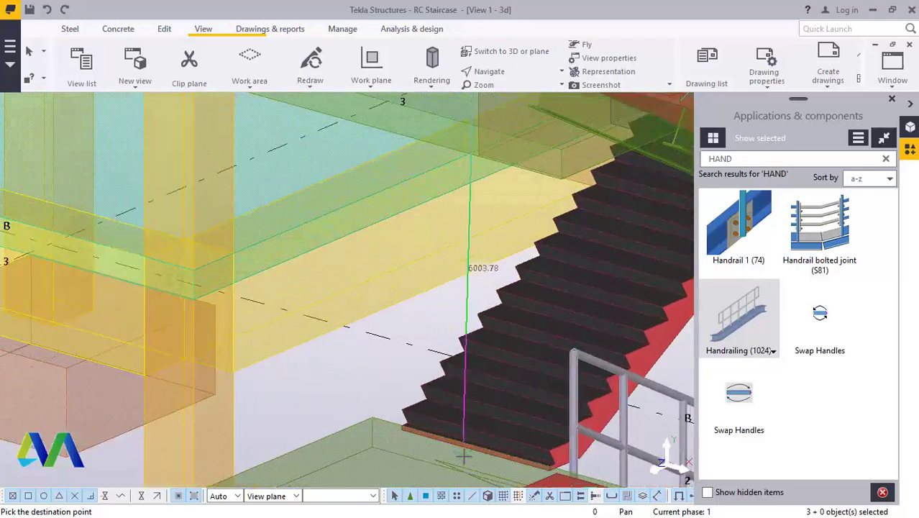
scroll(486, 455, up, 4)
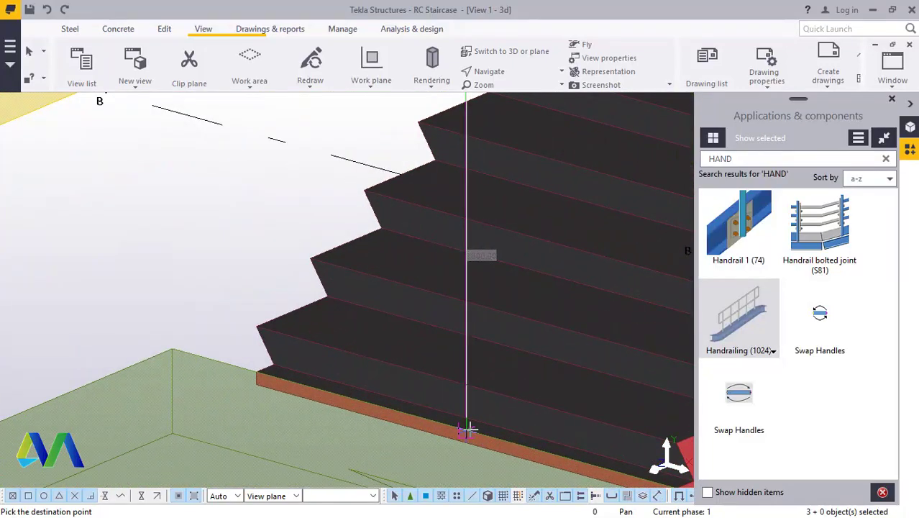
click(466, 436)
scroll(432, 287, down, 6)
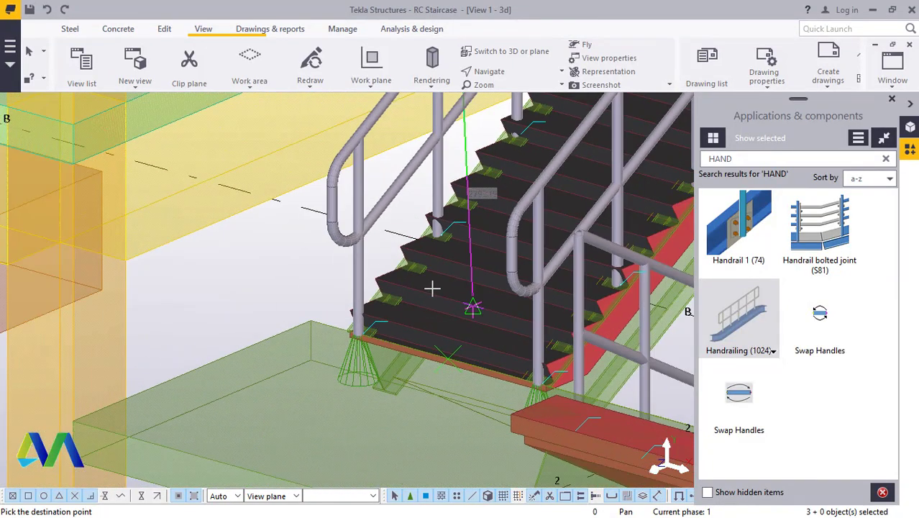
scroll(433, 282, down, 8)
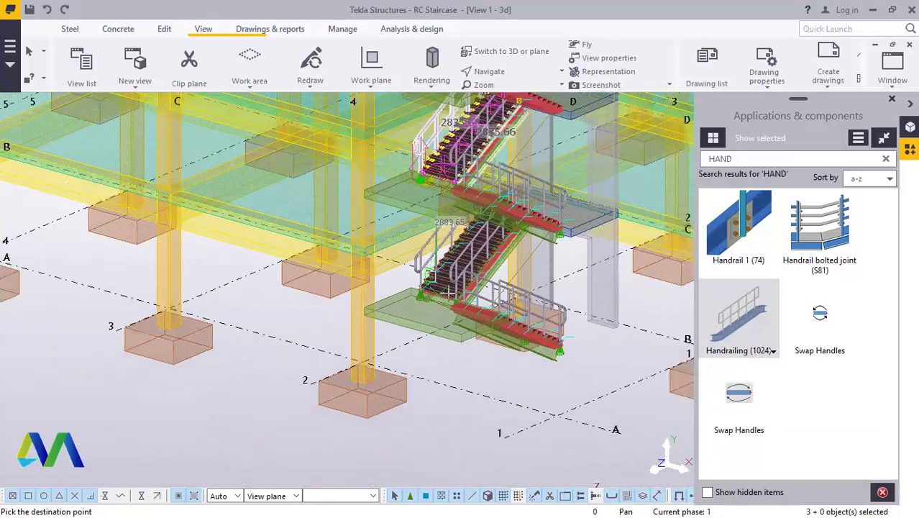
Copy the same handrail set to the matching flights 3000 mm and 6000 mm above, at the midpoint of each flight's lowest edge.
scroll(457, 365, up, 8)
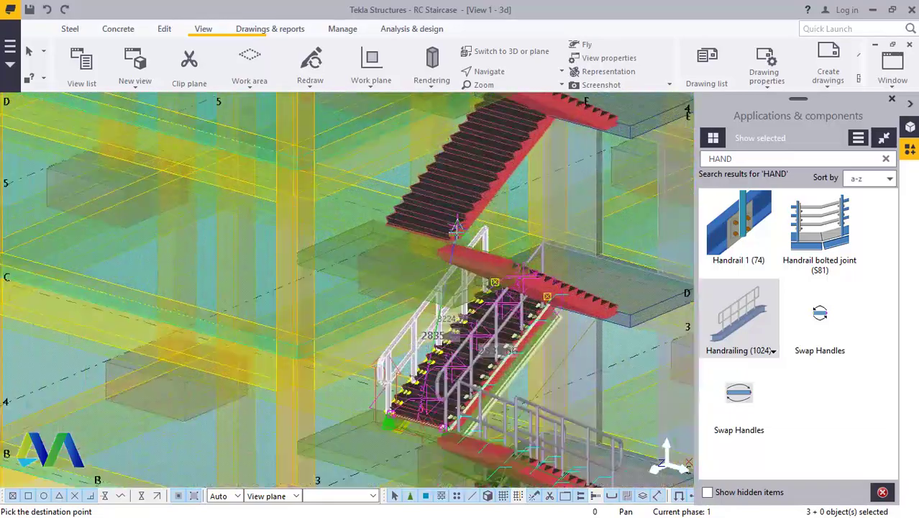
scroll(453, 238, up, 8)
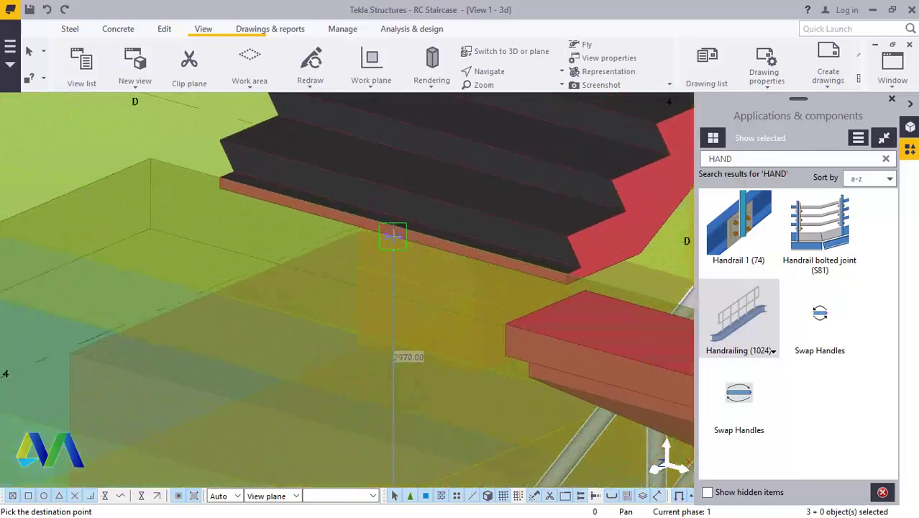
scroll(394, 222, down, 4)
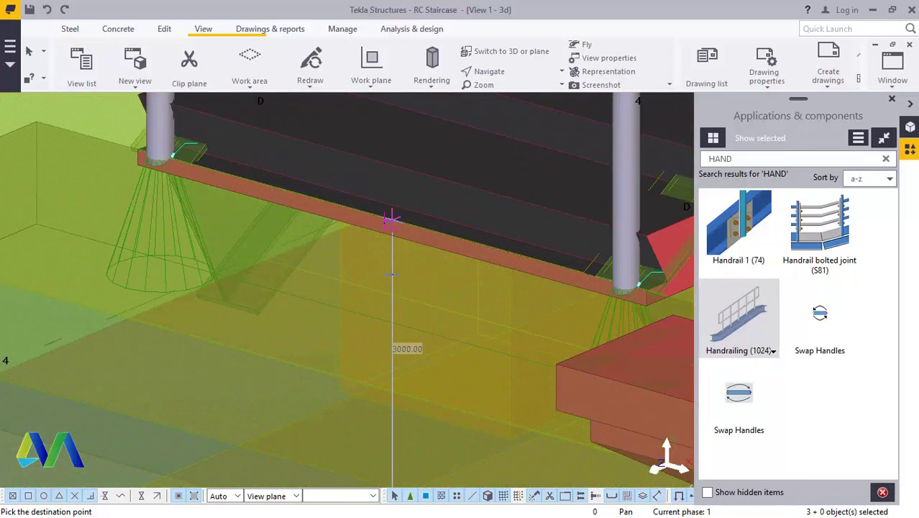
scroll(389, 304, down, 10)
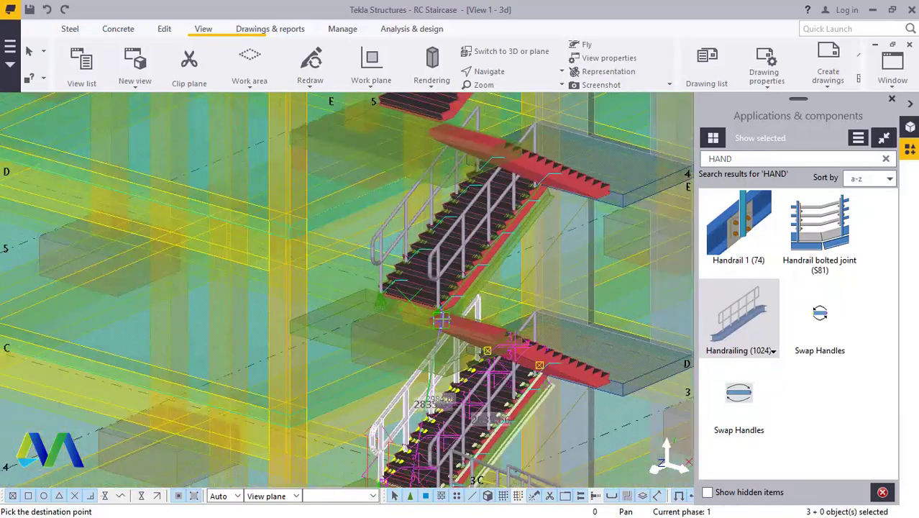
scroll(431, 173, up, 10)
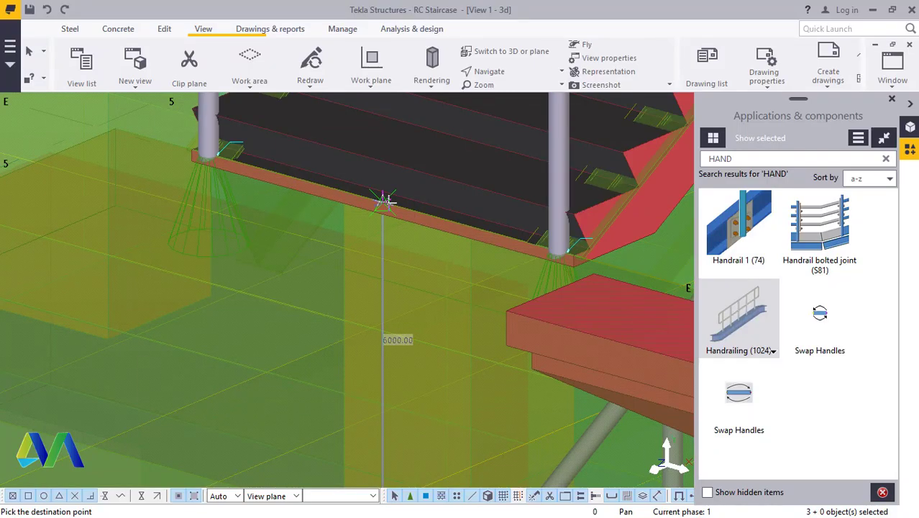
click(388, 200)
scroll(406, 267, down, 10)
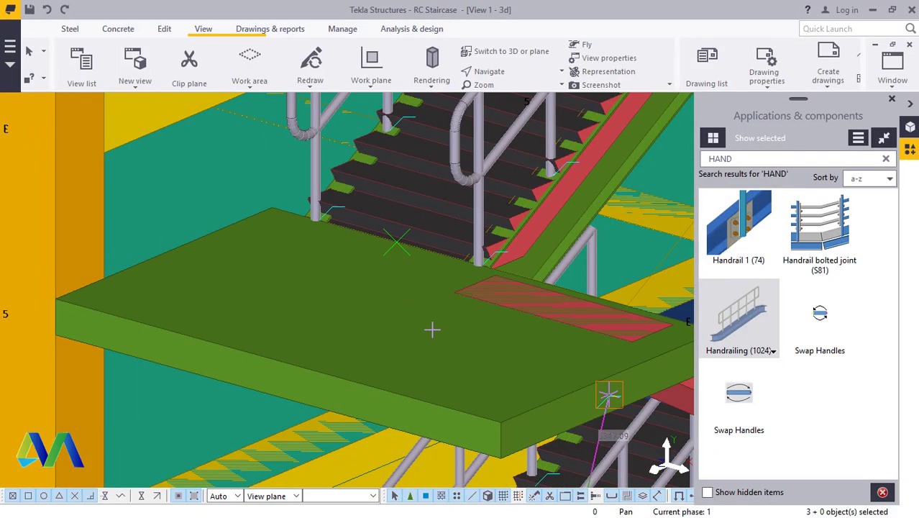
Copy the handrail set to the matching flights 9000 mm and 12000 mm above and end the copying.
scroll(454, 368, down, 2)
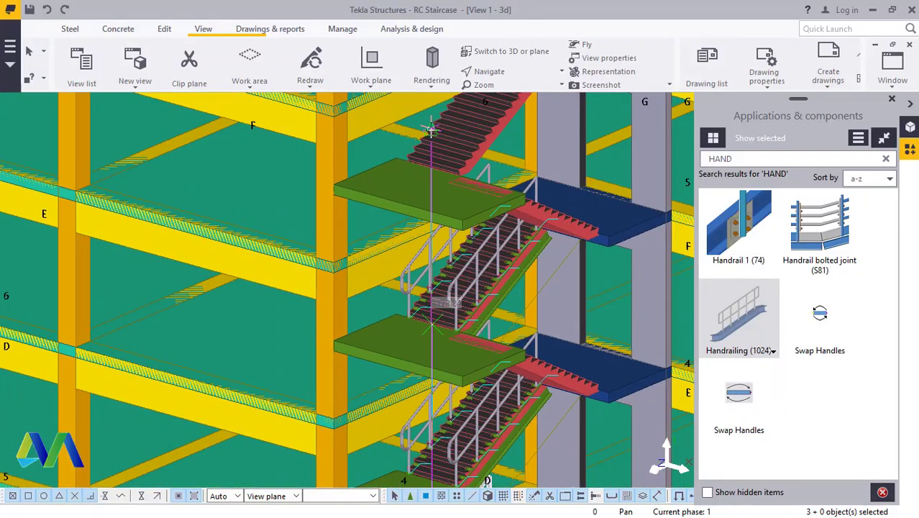
scroll(429, 130, up, 8)
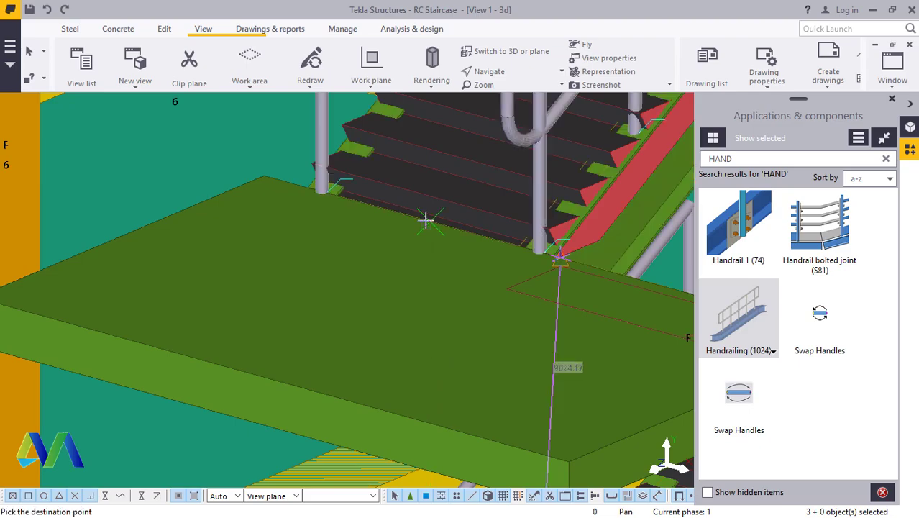
scroll(429, 216, down, 4)
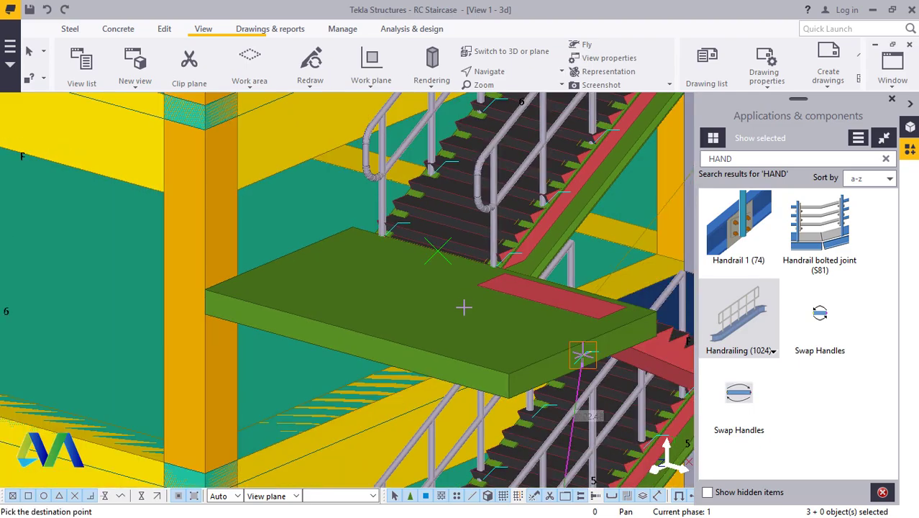
scroll(463, 308, down, 6)
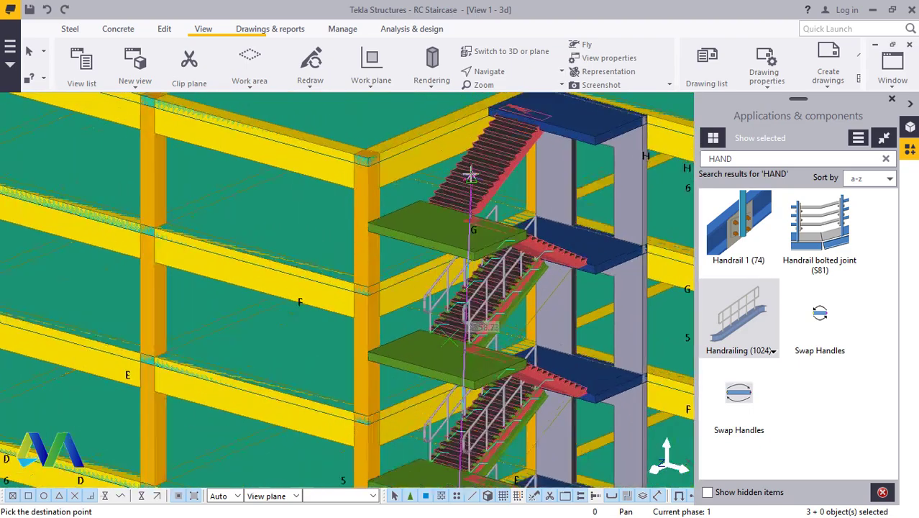
scroll(470, 175, up, 8)
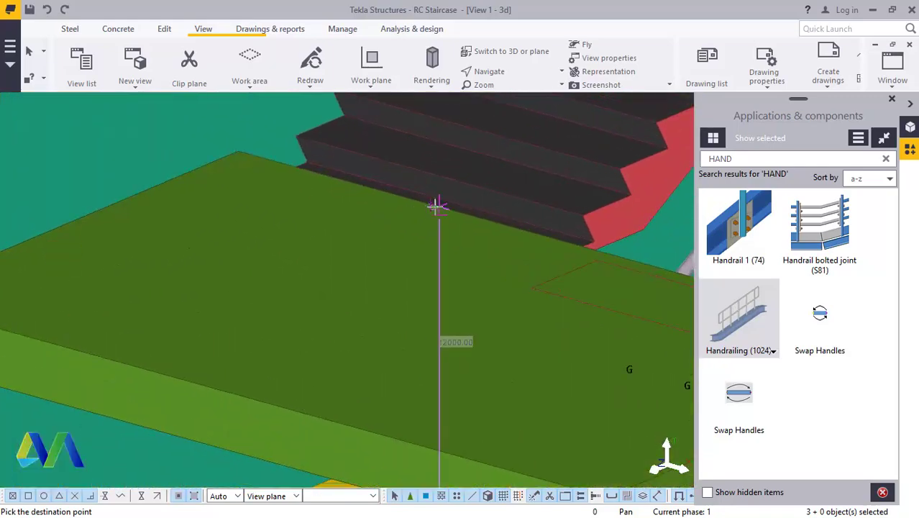
scroll(433, 221, down, 6)
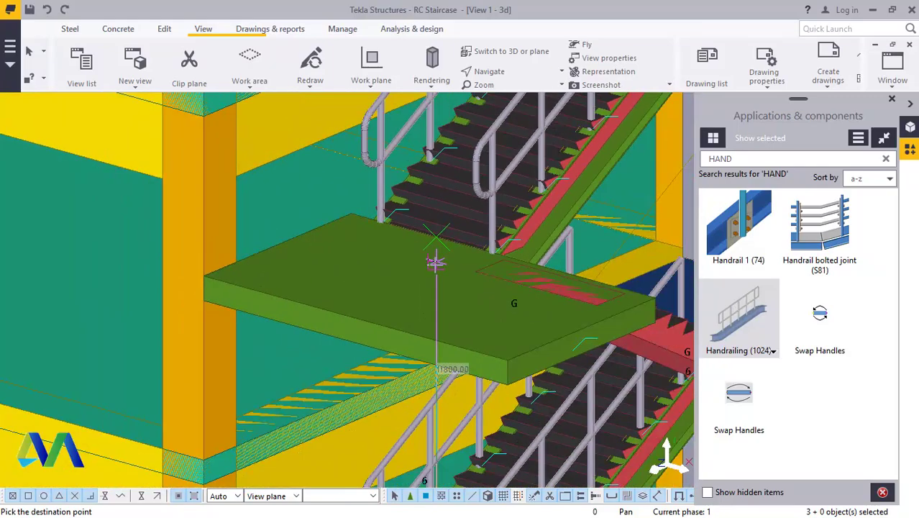
scroll(436, 263, down, 2)
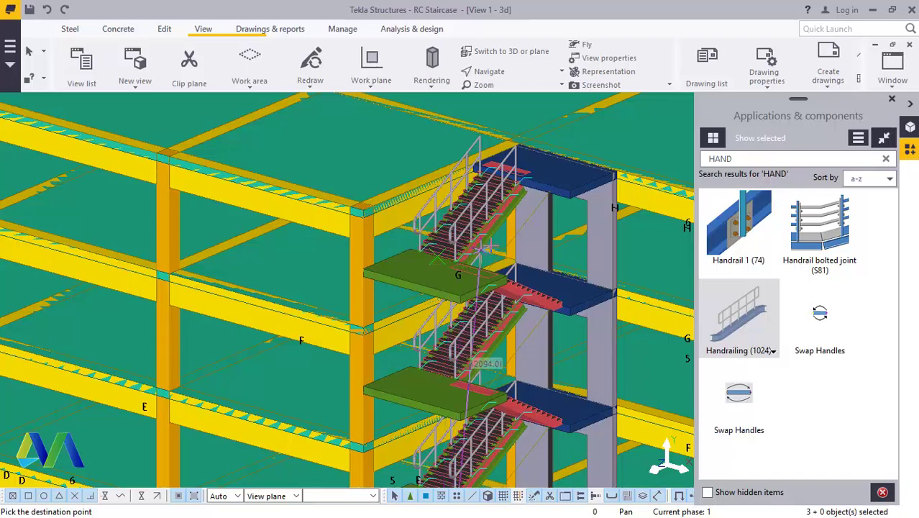
right_click(497, 201)
scroll(506, 203, down, 8)
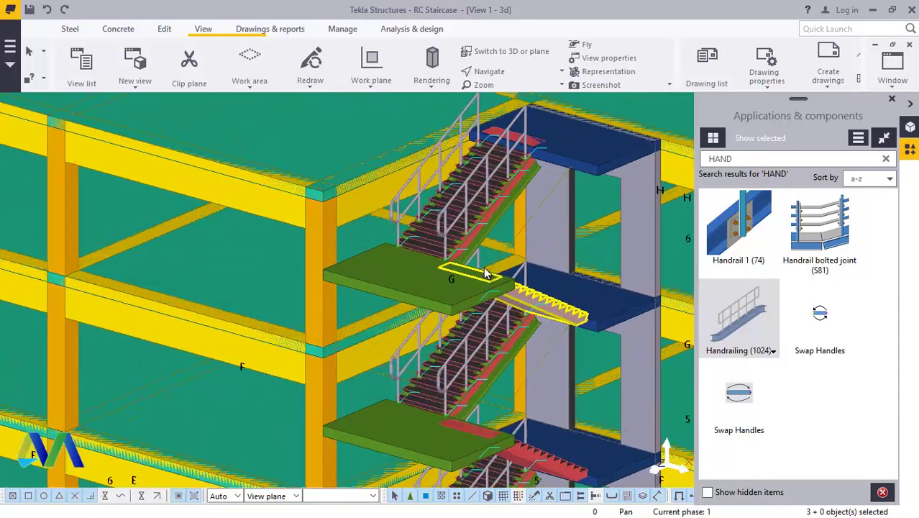
Render the model parts as transparent around the foot of the opposite railed flight, keeping the current selection.
scroll(469, 168, up, 10)
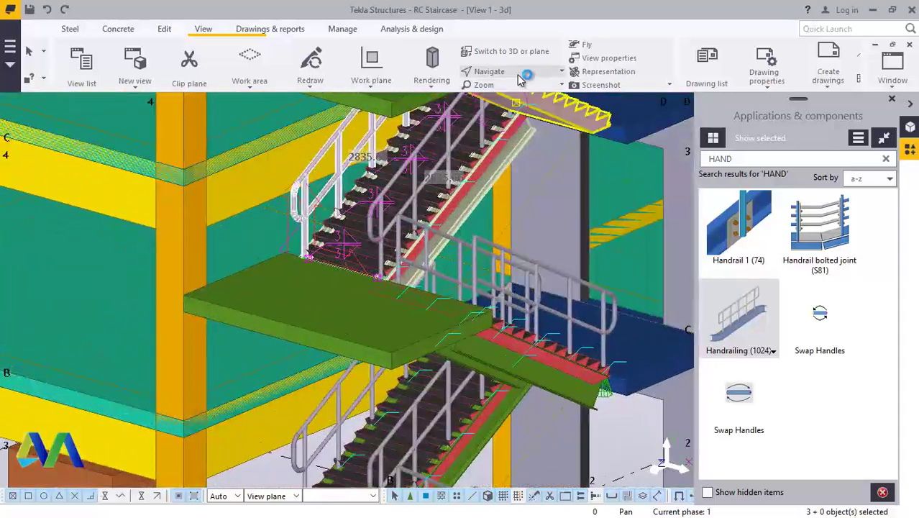
ctrl+middle_drag(523, 325, 336, 291)
scroll(337, 291, down, 6)
ctrl+middle_drag(460, 352, 496, 318)
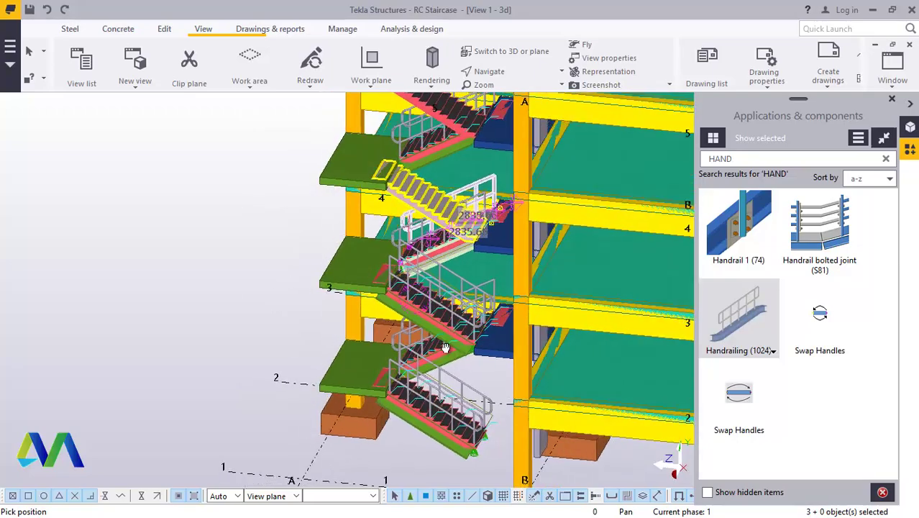
scroll(496, 317, up, 8)
scroll(482, 321, up, 2)
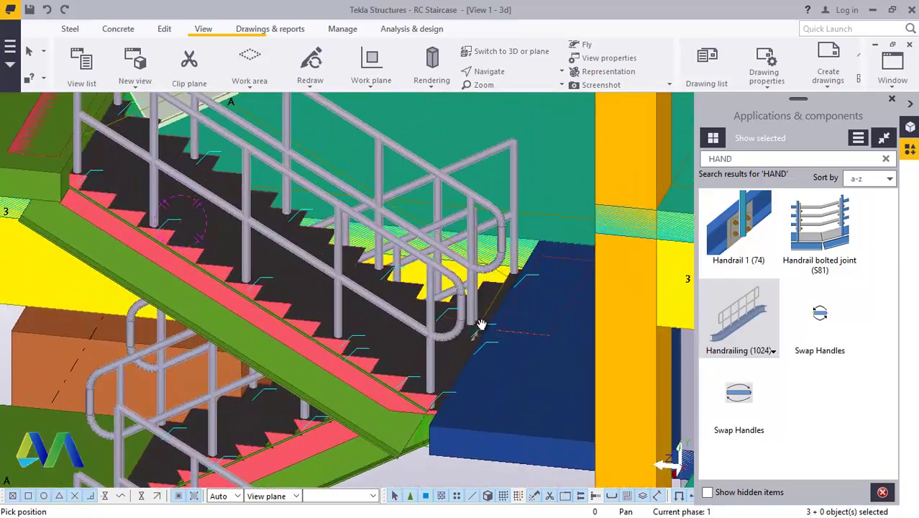
scroll(471, 331, down, 3)
scroll(480, 336, up, 4)
right_click(498, 309)
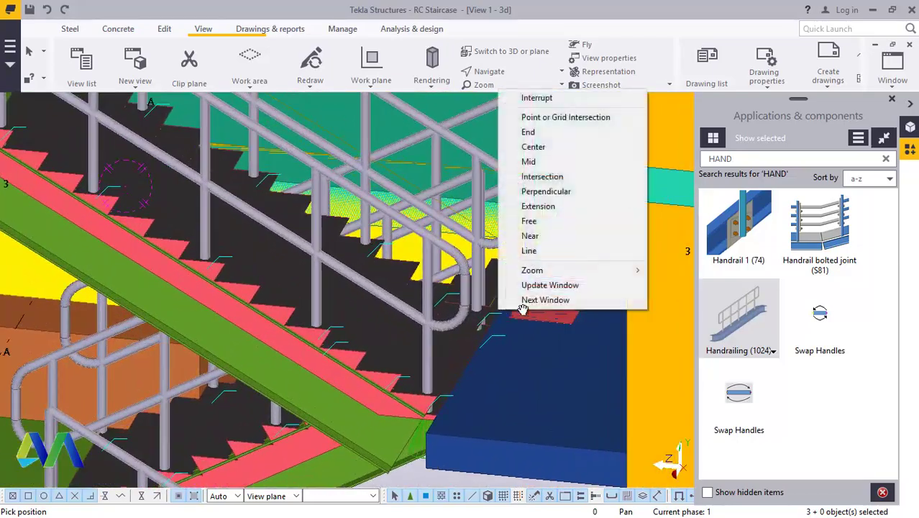
click(527, 132)
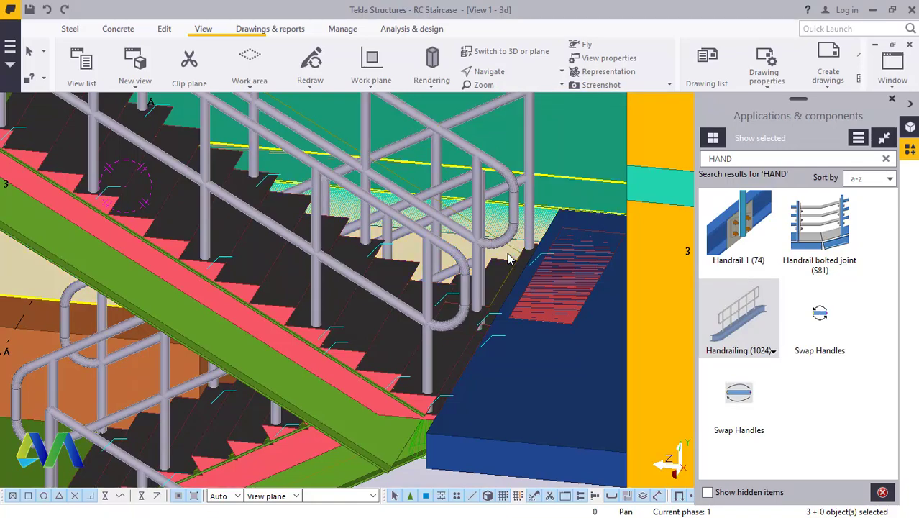
key(ctrl+2)
scroll(462, 282, up, 1)
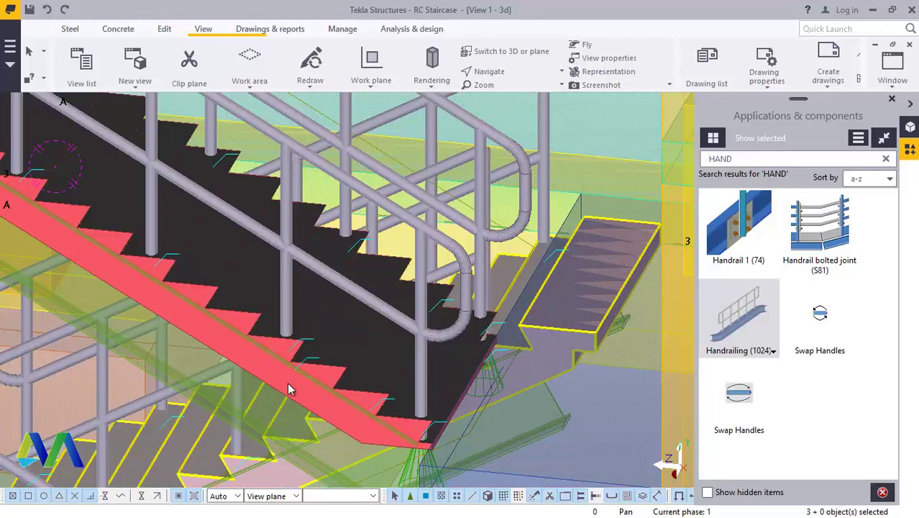
Add both handrails and both stringer beams of the opposite flight to the selection.
scroll(407, 331, down, 2)
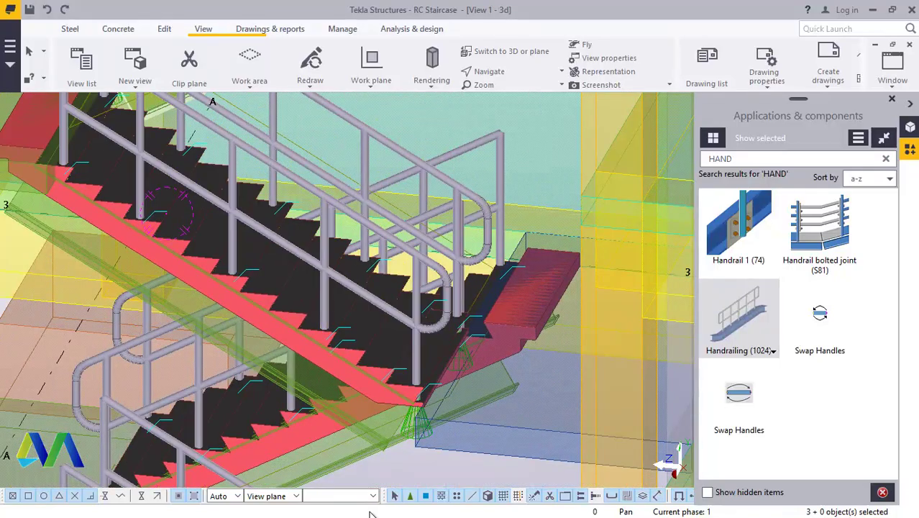
scroll(390, 444, up, 7)
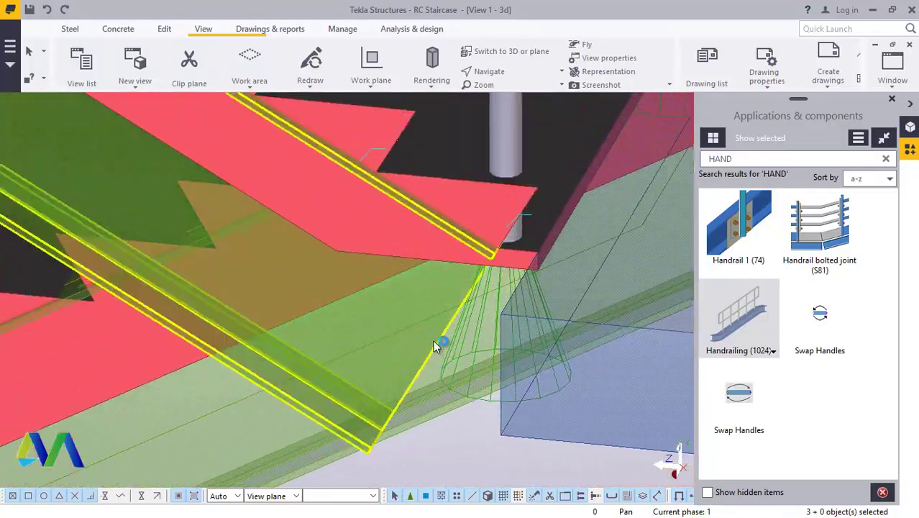
scroll(387, 375, down, 5)
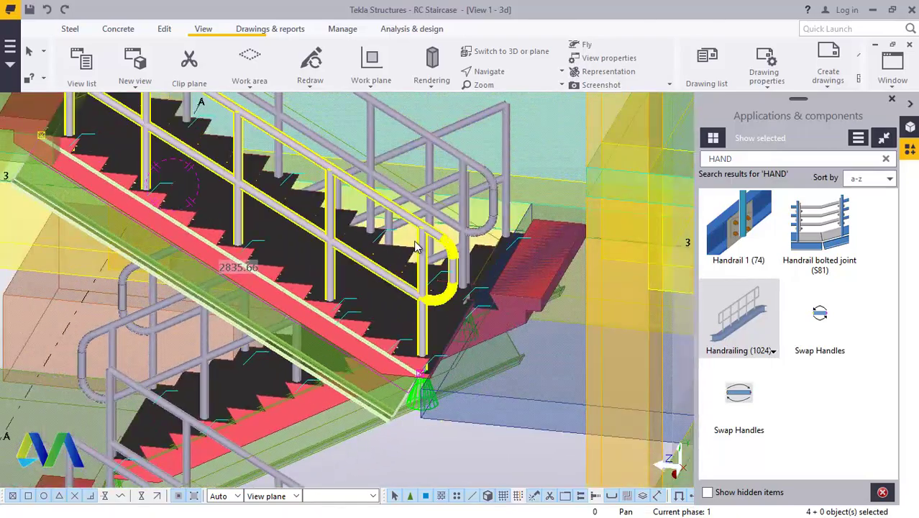
scroll(460, 210, up, 4)
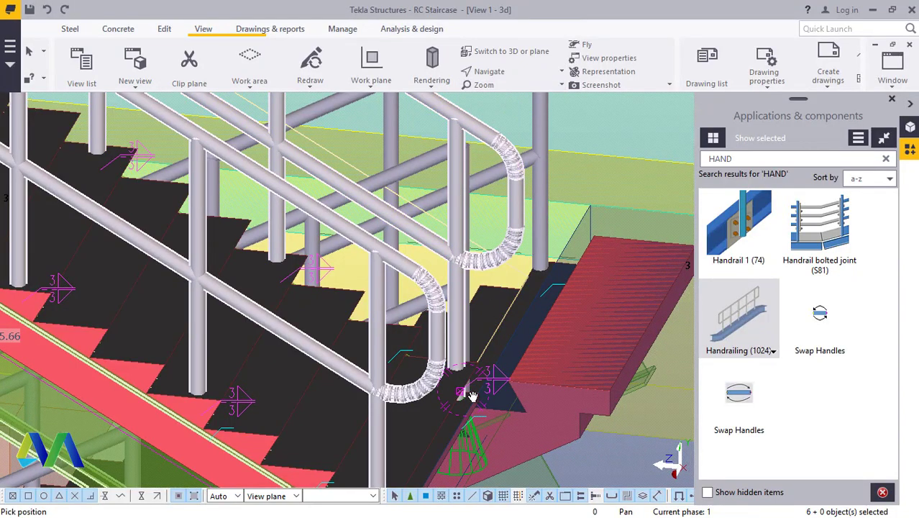
scroll(472, 396, down, 5)
scroll(473, 397, up, 6)
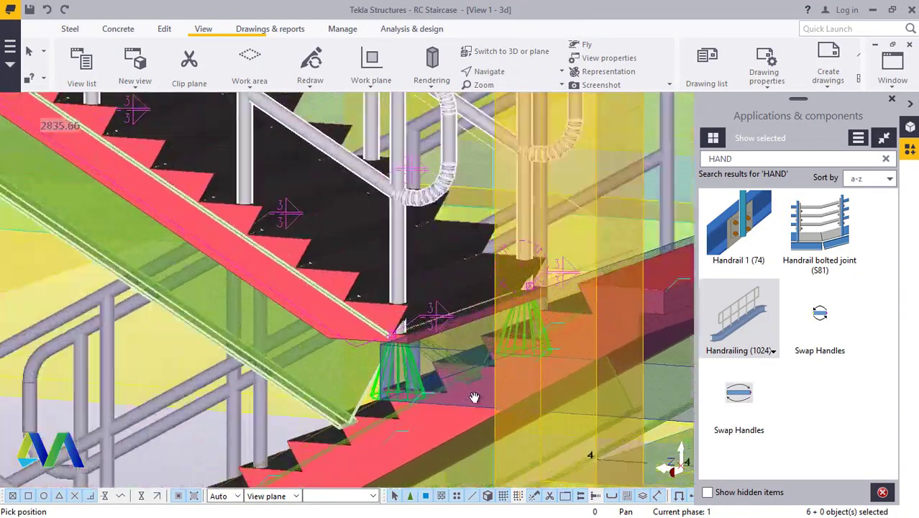
scroll(471, 381, up, 4)
right_click(469, 361)
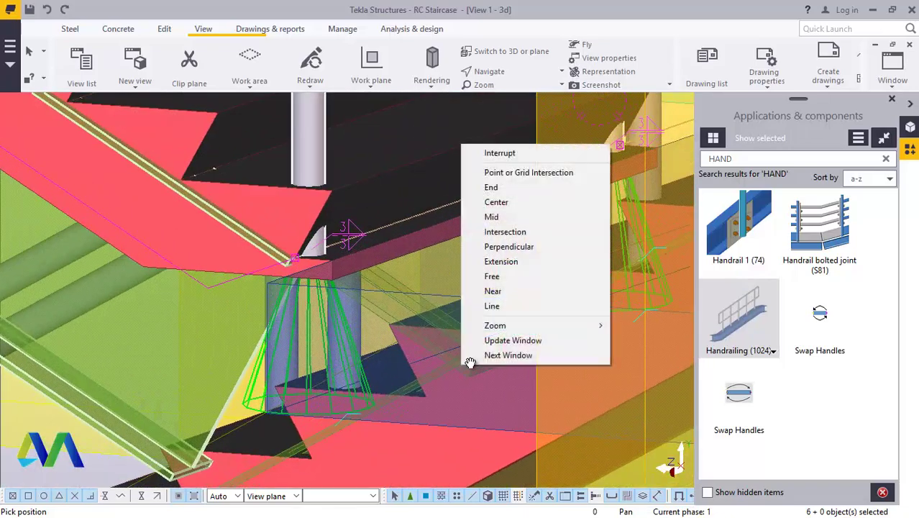
click(496, 173)
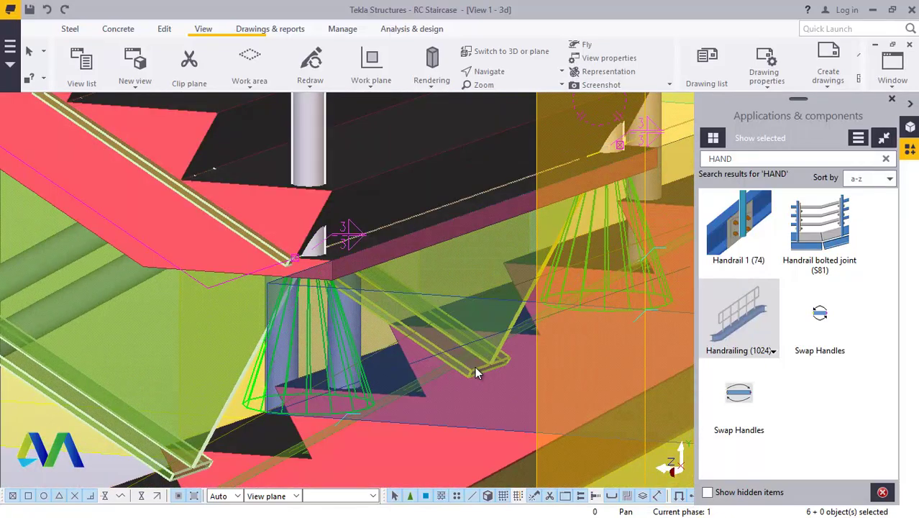
scroll(474, 370, down, 3)
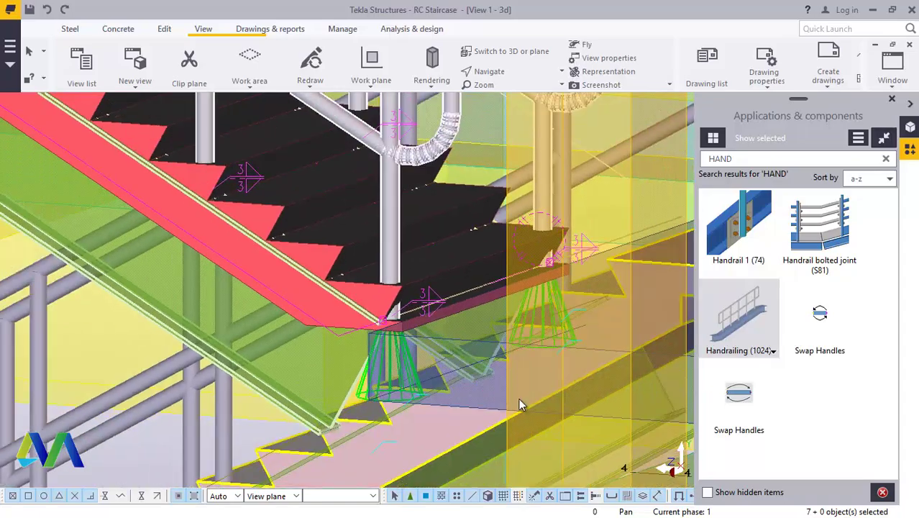
scroll(437, 229, down, 6)
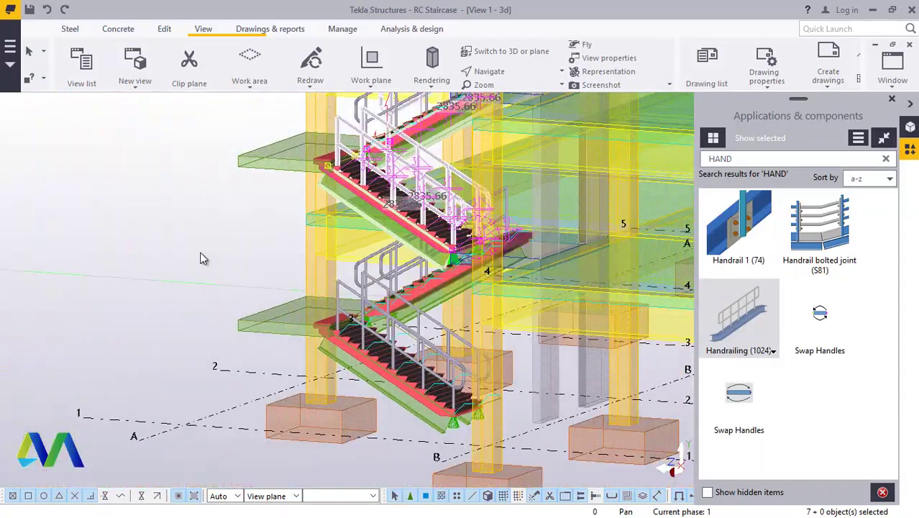
right_click(202, 259)
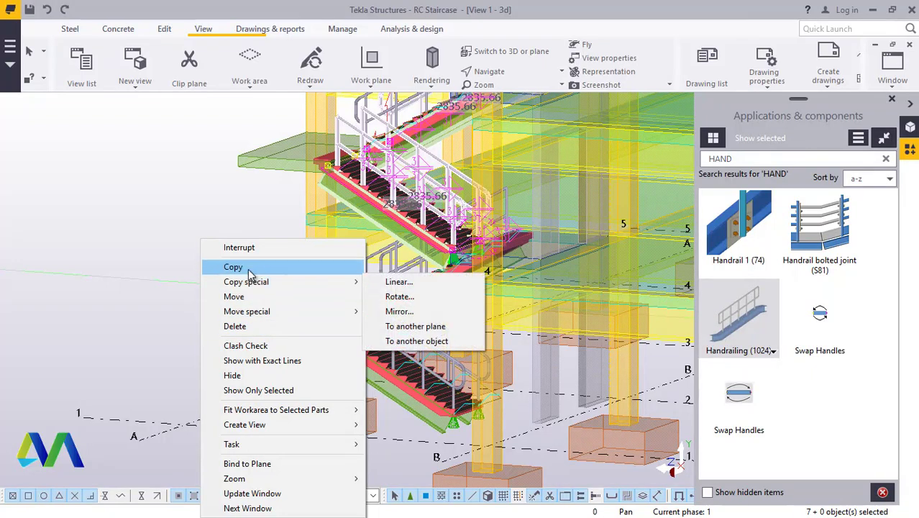
click(248, 270)
scroll(467, 251, up, 8)
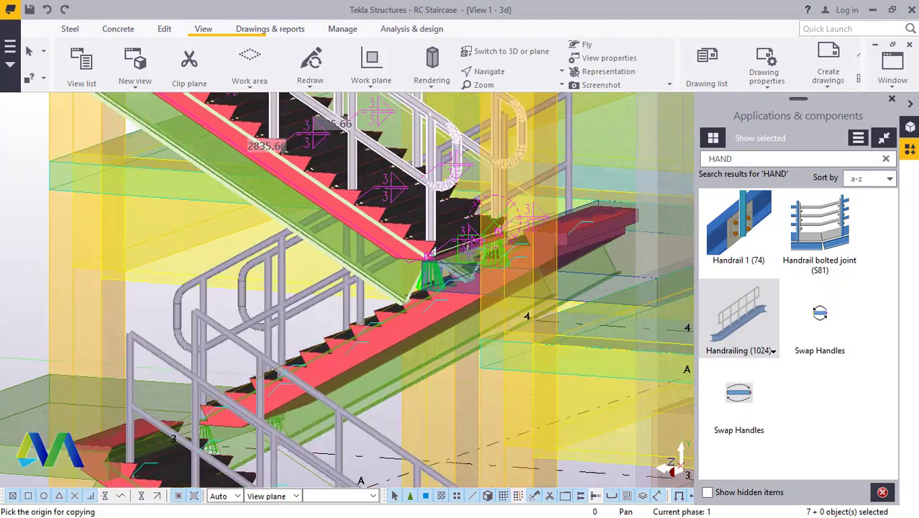
scroll(499, 257, up, 6)
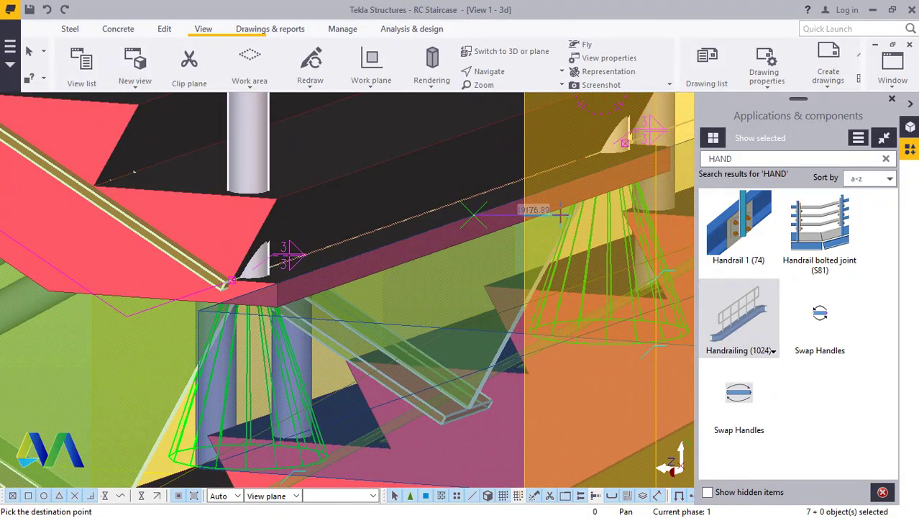
scroll(371, 310, down, 10)
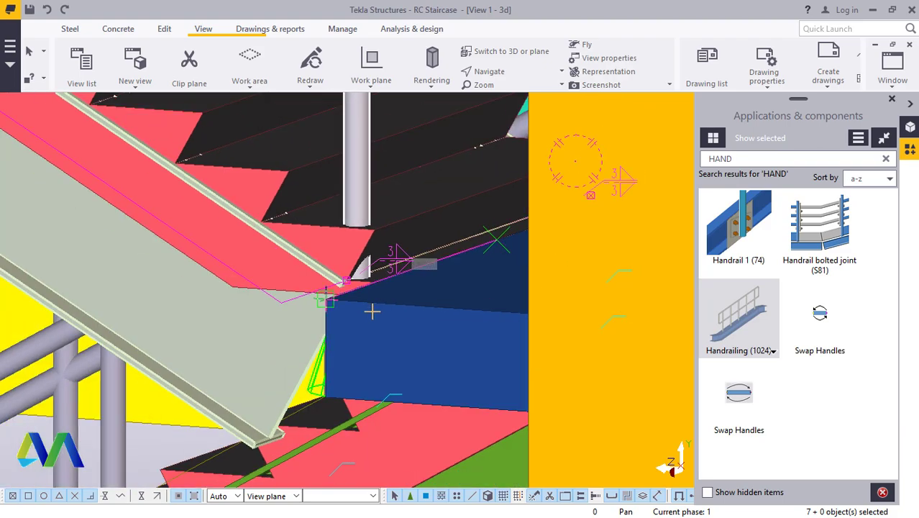
scroll(384, 129, up, 8)
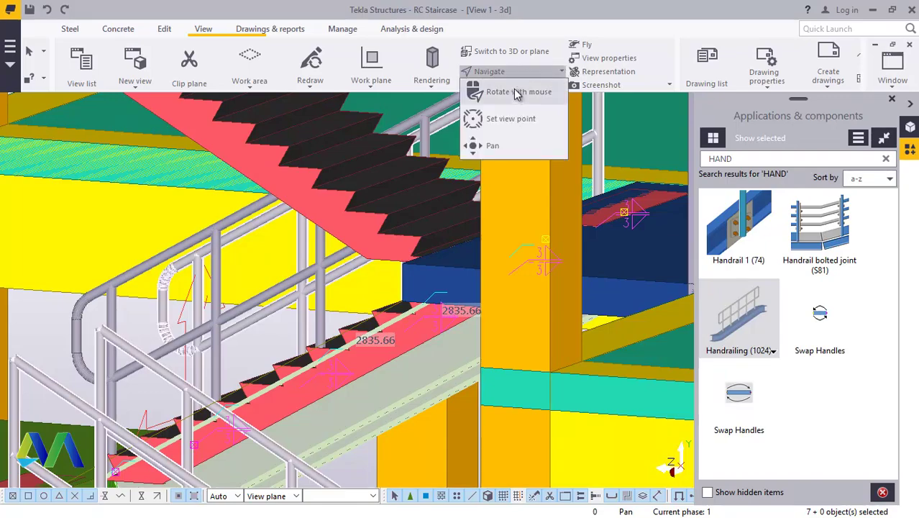
Copy the selected handrails and stringer beams to the matching flight 3000 mm above, from the midpoint of the flight's lowest edge, deleting duplicates.
scroll(475, 239, up, 5)
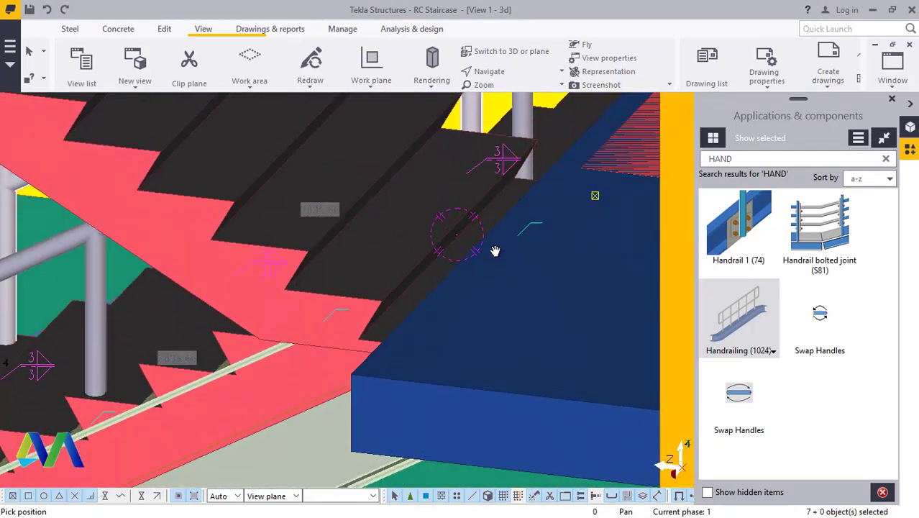
right_click(496, 246)
click(512, 260)
scroll(476, 240, up, 3)
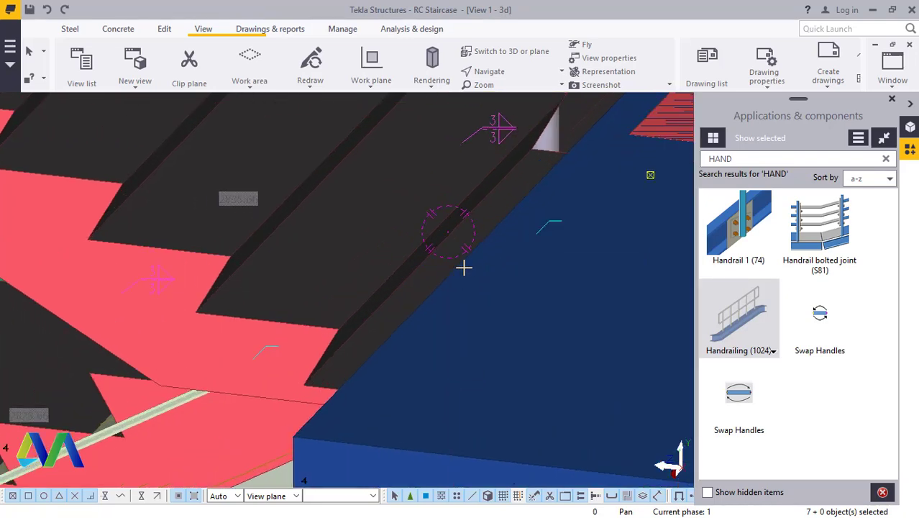
click(453, 275)
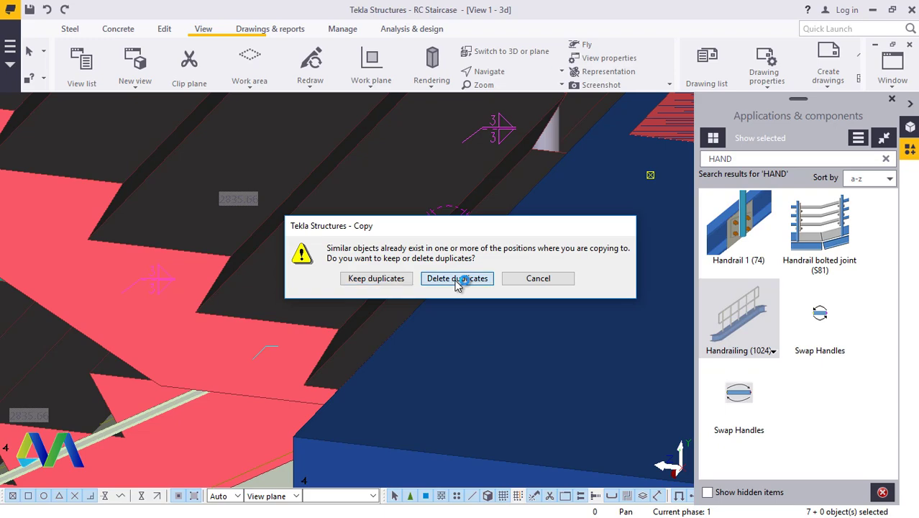
click(458, 279)
scroll(449, 283, down, 8)
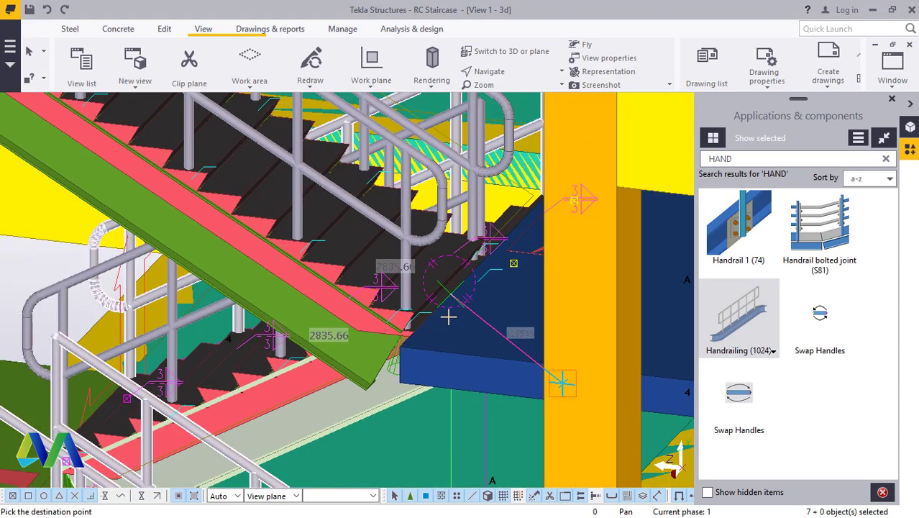
Copy the same set to the second matching flight above, 3000 mm higher than the previous copy, at the midpoint of its lowest edge.
scroll(440, 325, down, 2)
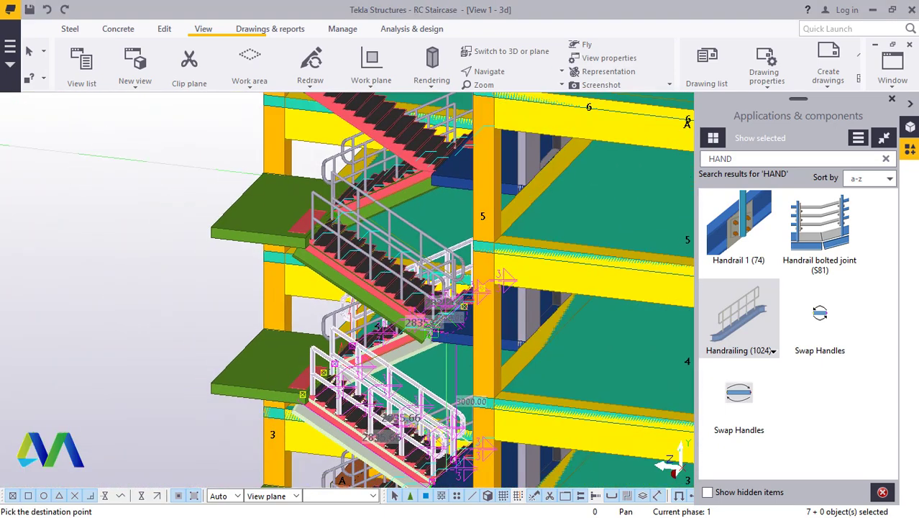
scroll(435, 322, down, 1)
scroll(464, 205, up, 10)
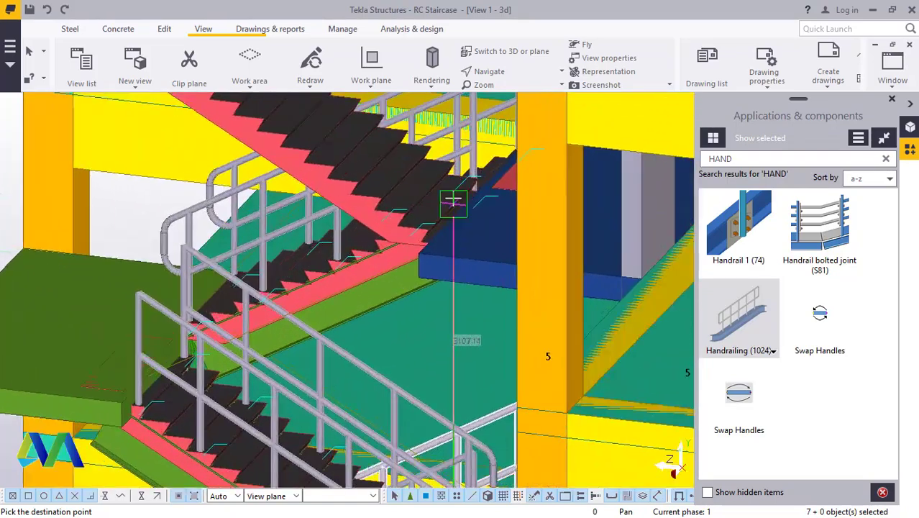
scroll(465, 206, up, 2)
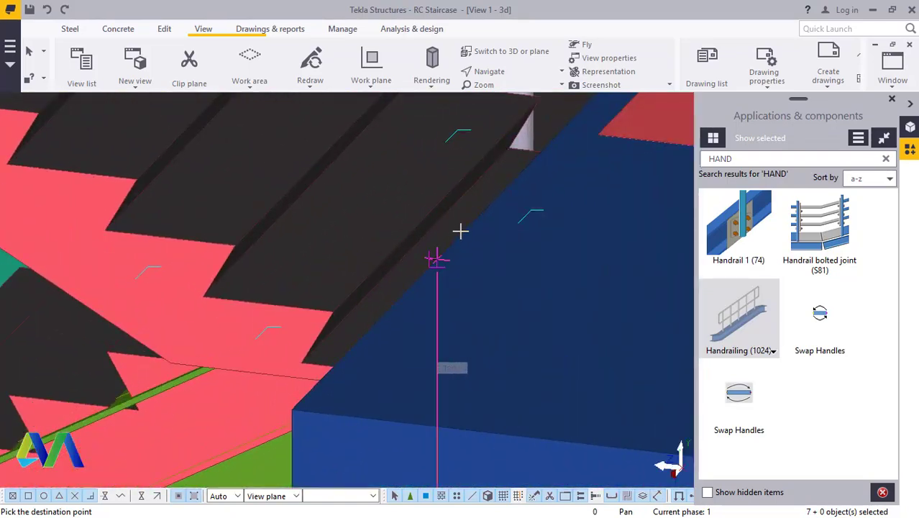
click(433, 262)
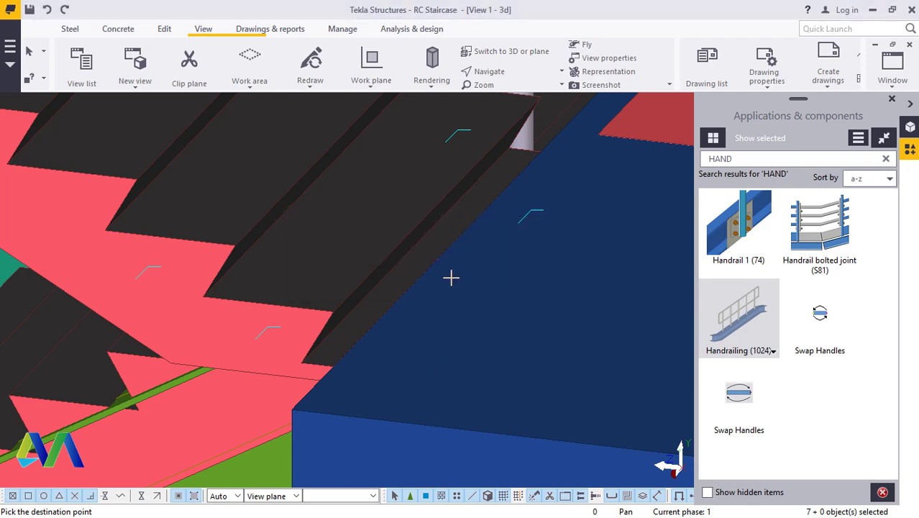
scroll(442, 286, down, 8)
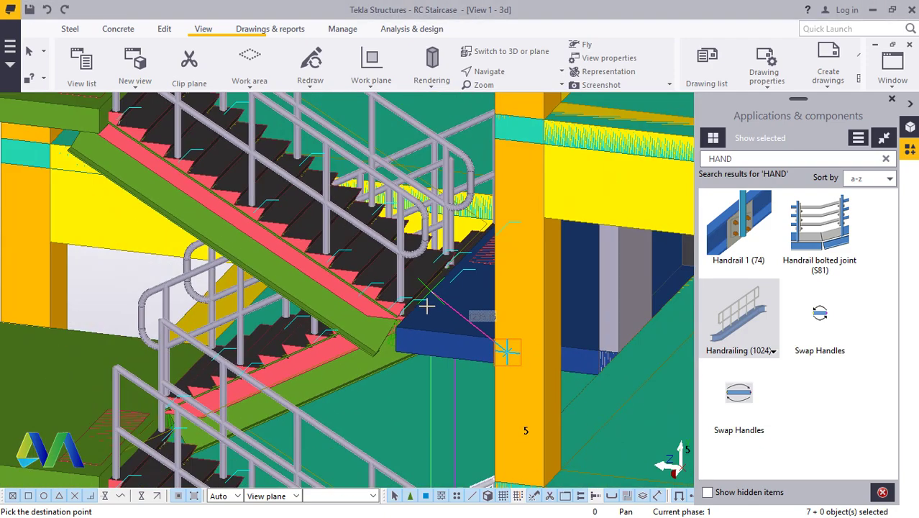
Copy the set to the third matching flight, another 3000 mm up, at the midpoint of its lowest edge, deleting duplicates.
scroll(427, 306, down, 5)
scroll(430, 178, up, 3)
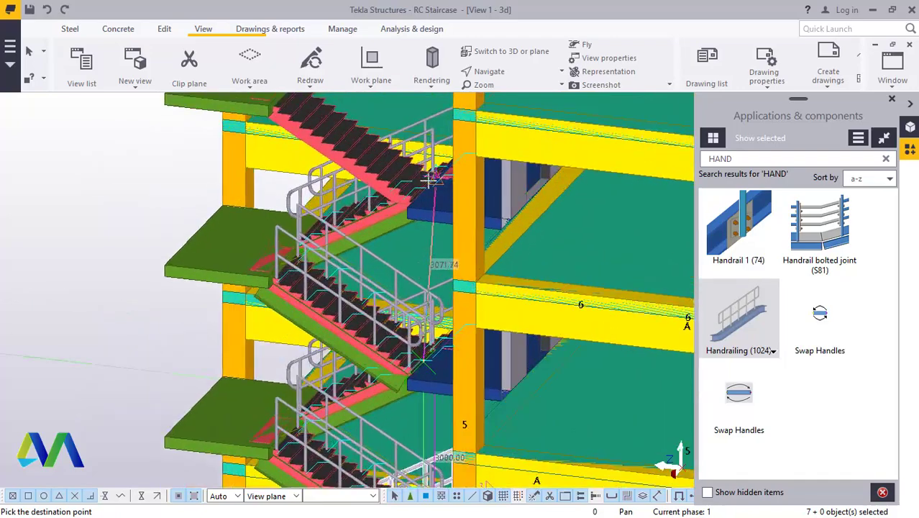
scroll(431, 187, up, 10)
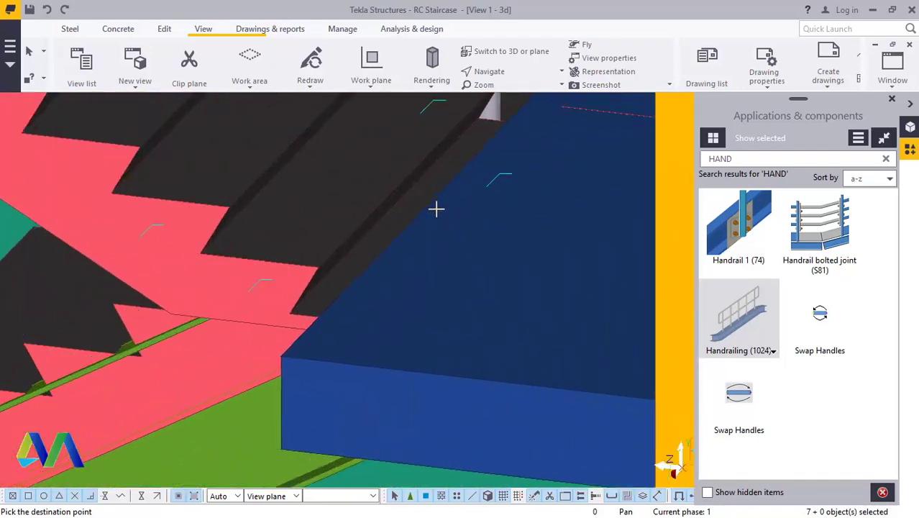
scroll(432, 211, up, 1)
click(407, 224)
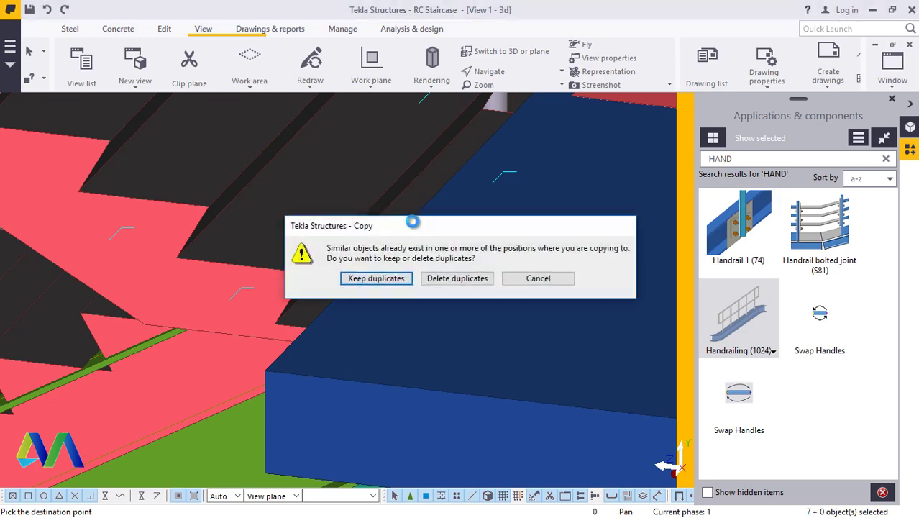
click(453, 278)
scroll(426, 291, down, 6)
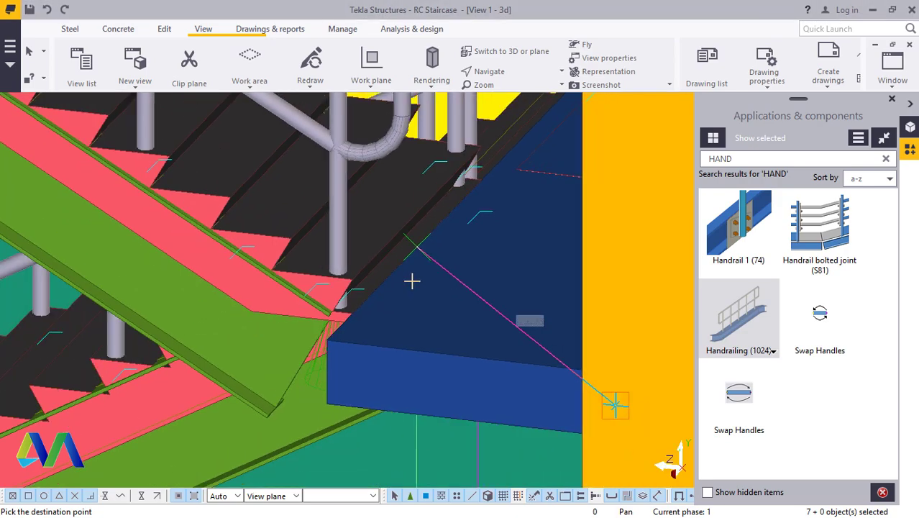
Copy the set to the topmost matching flight, a further 3000 mm up, deleting duplicates, and end the copying.
scroll(406, 272, down, 8)
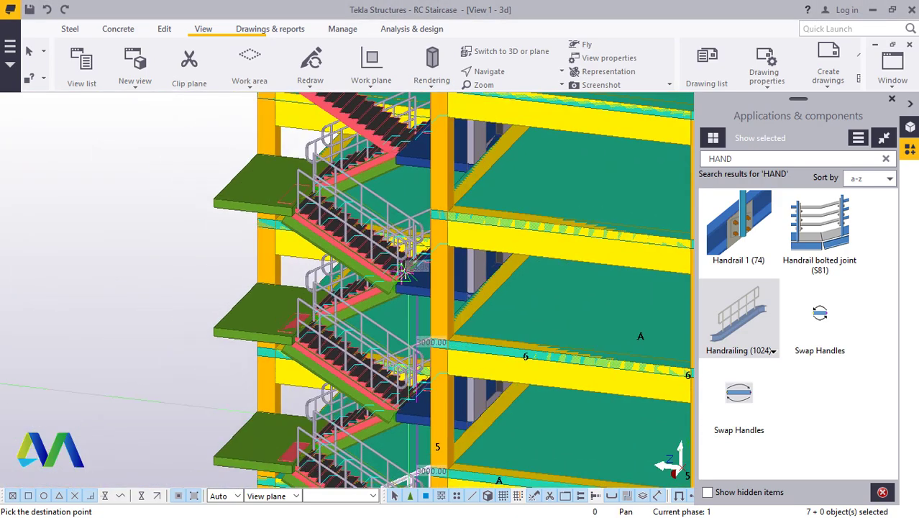
scroll(408, 167, up, 10)
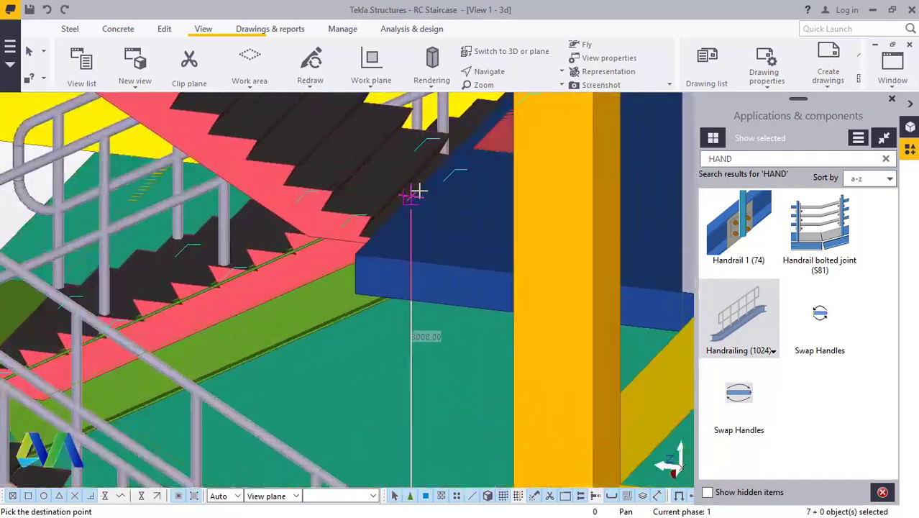
scroll(419, 193, up, 3)
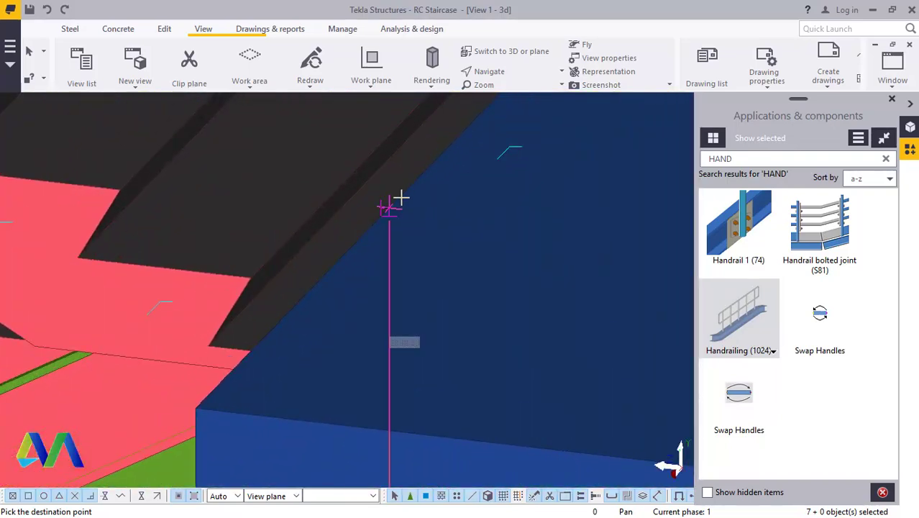
click(387, 208)
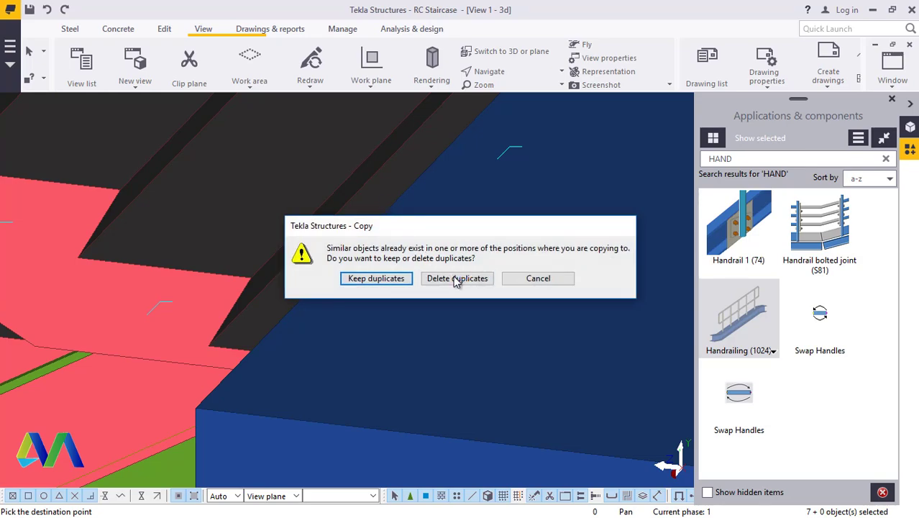
scroll(451, 241, down, 8)
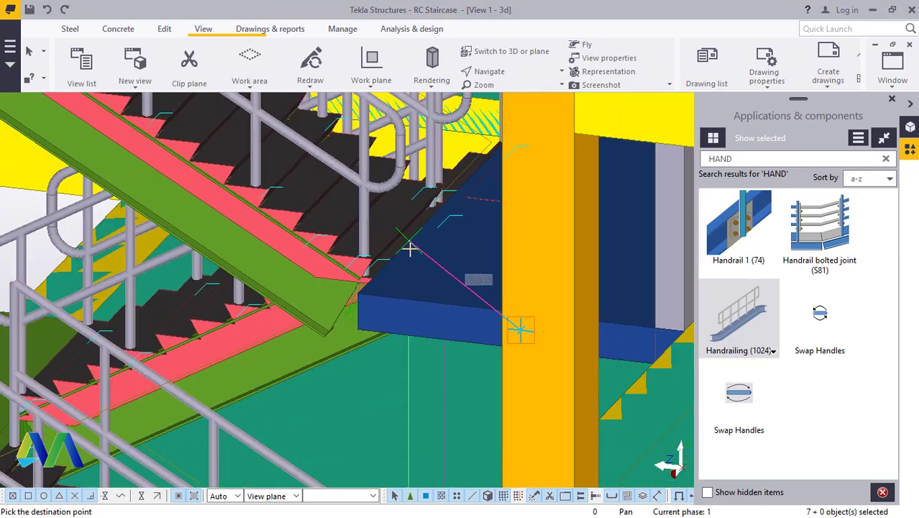
scroll(407, 265, down, 6)
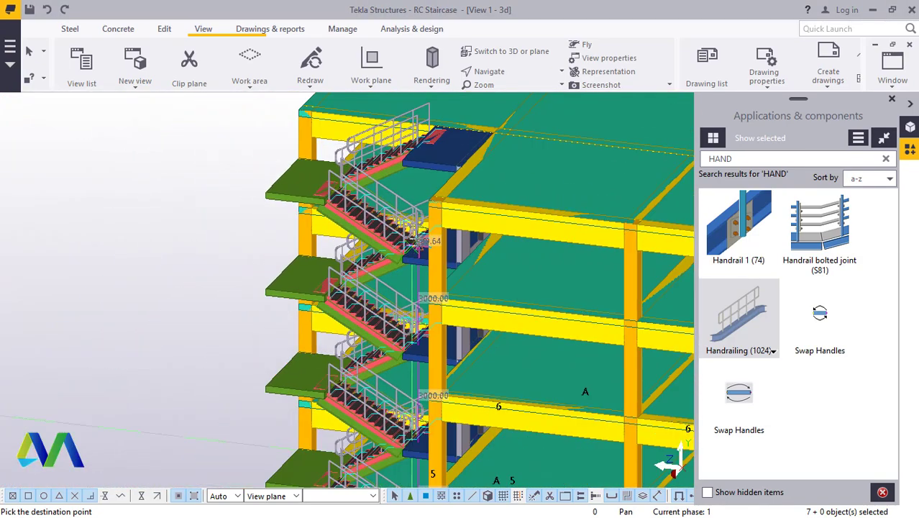
right_click(419, 193)
click(453, 206)
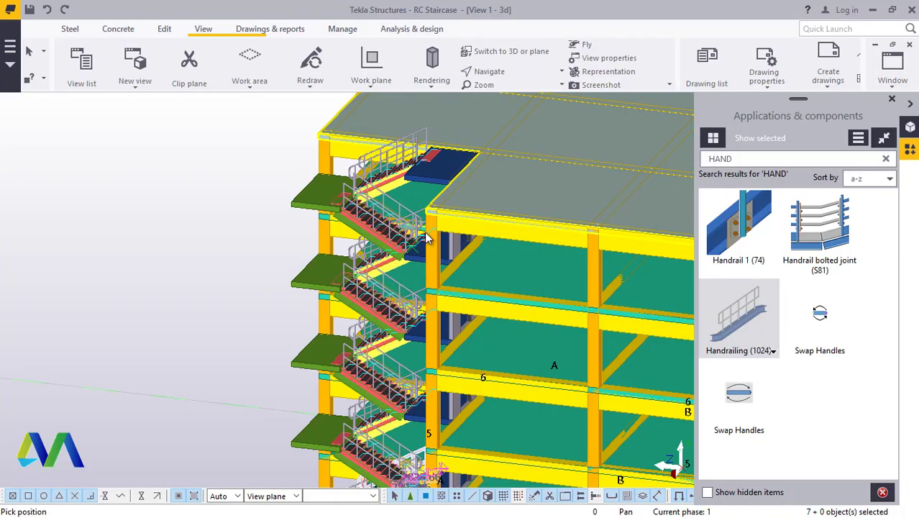
Examine the handrails and stringer beams on the copied flights from several sides of the staircase.
scroll(508, 205, up, 4)
scroll(276, 324, up, 5)
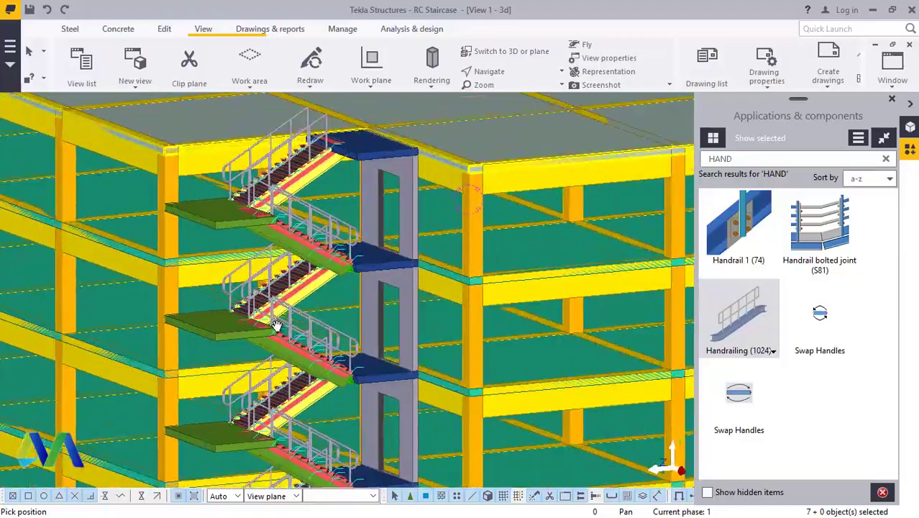
scroll(268, 311, up, 4)
scroll(437, 242, down, 4)
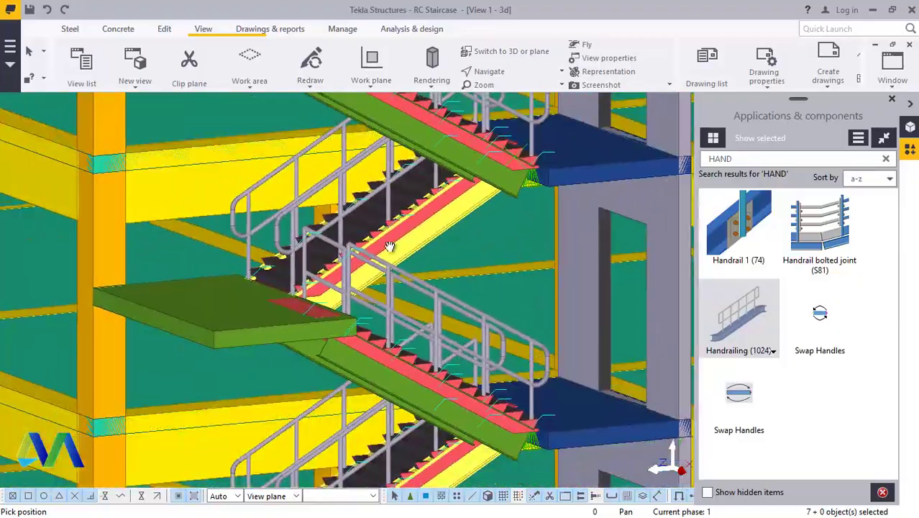
scroll(427, 258, up, 1)
scroll(427, 266, down, 2)
scroll(373, 277, down, 3)
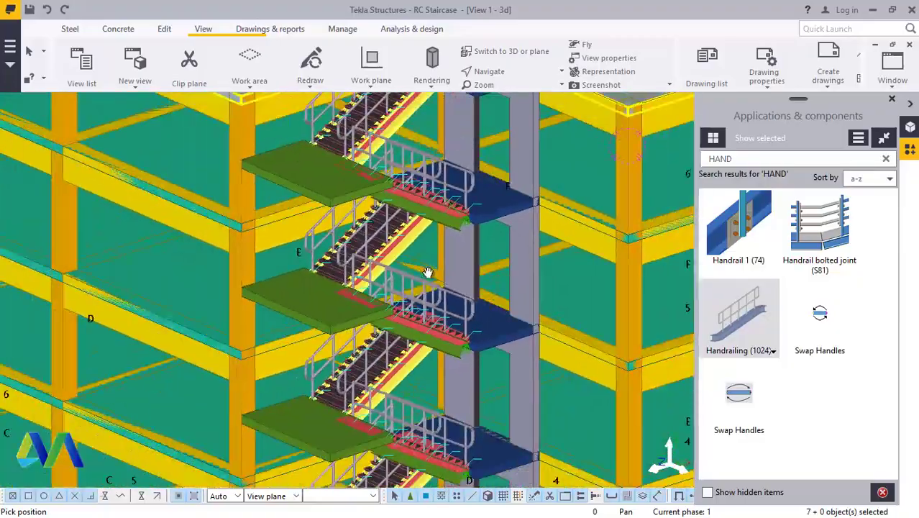
scroll(332, 285, up, 1)
scroll(333, 285, up, 6)
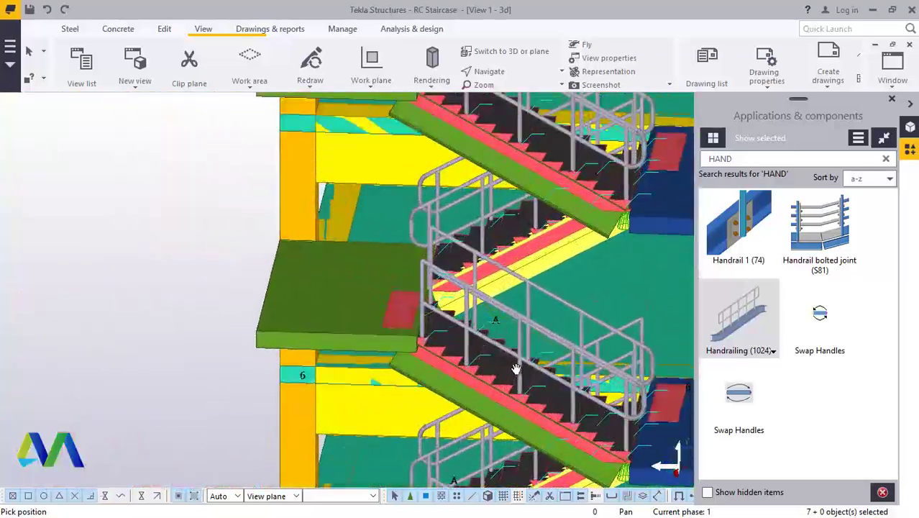
scroll(472, 208, down, 4)
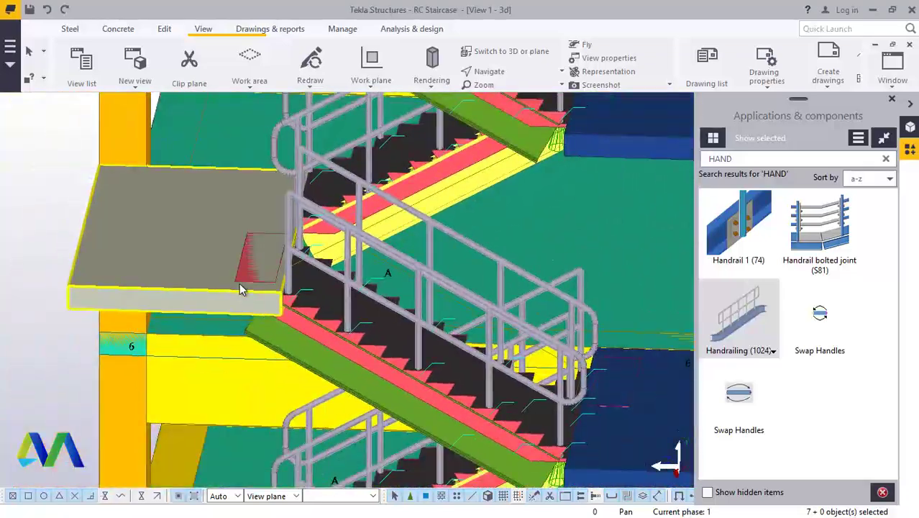
scroll(445, 239, up, 4)
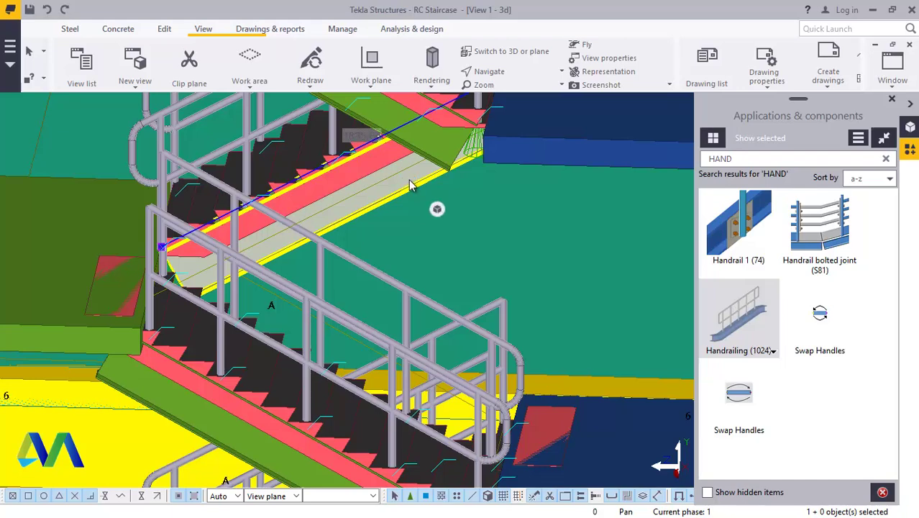
Rotate the view about a point near the selected stringer beam and inspect the railed flights and landings over several storeys.
right_click(410, 184)
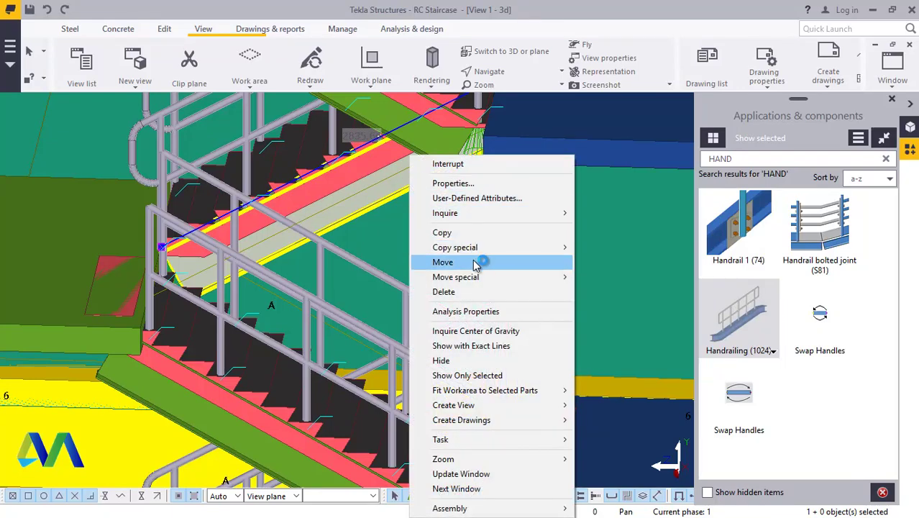
mouse_move(485, 409)
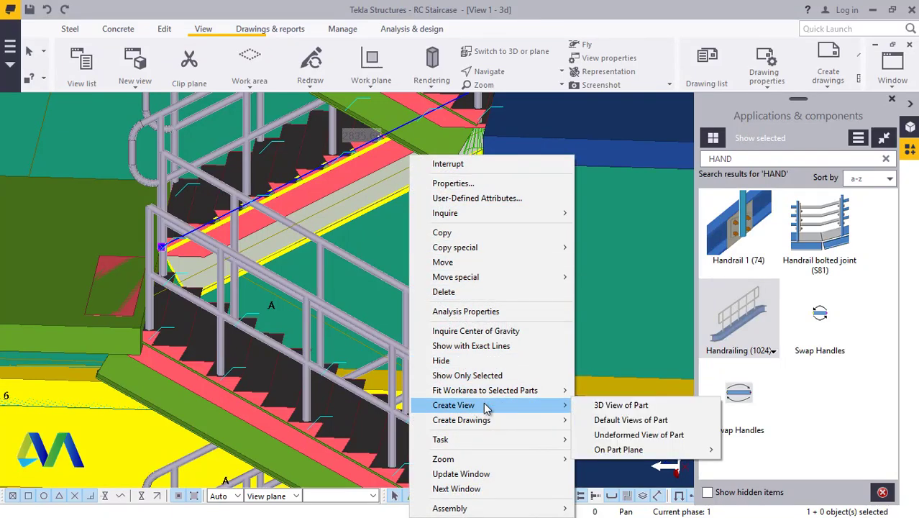
click(516, 74)
click(503, 75)
click(502, 75)
click(498, 92)
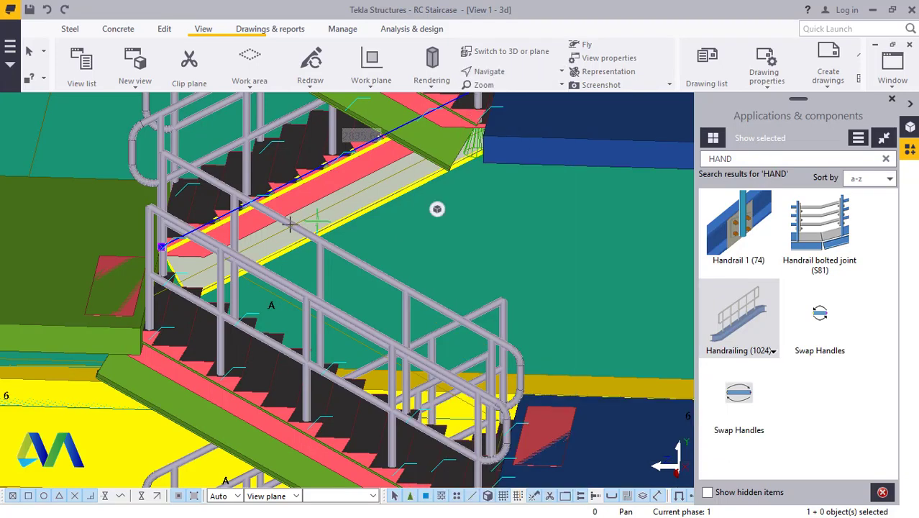
drag(283, 219, 412, 296)
scroll(411, 296, down, 3)
ctrl+middle_drag(399, 187, 356, 201)
scroll(390, 289, down, 2)
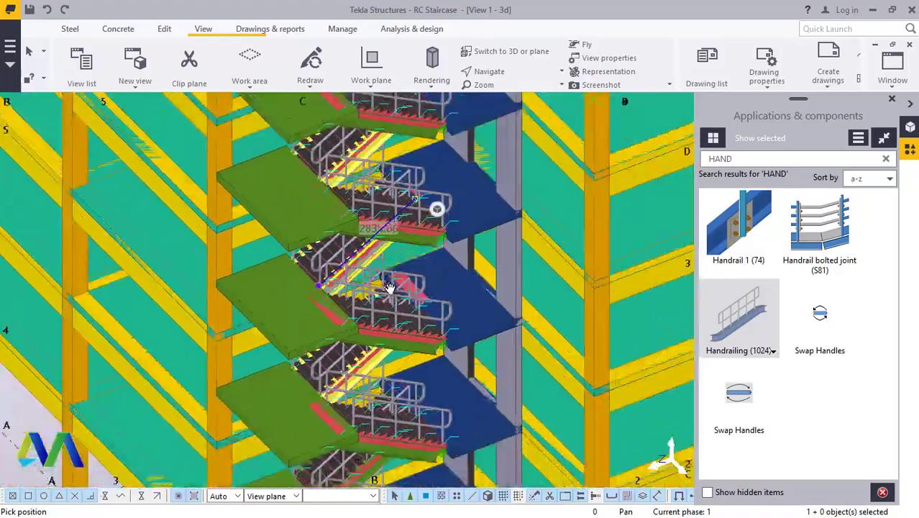
End the running view command and select the handrail components on the two flights of the topmost storey.
ctrl+middle_drag(390, 289, 389, 316)
scroll(390, 316, down, 3)
scroll(382, 185, up, 5)
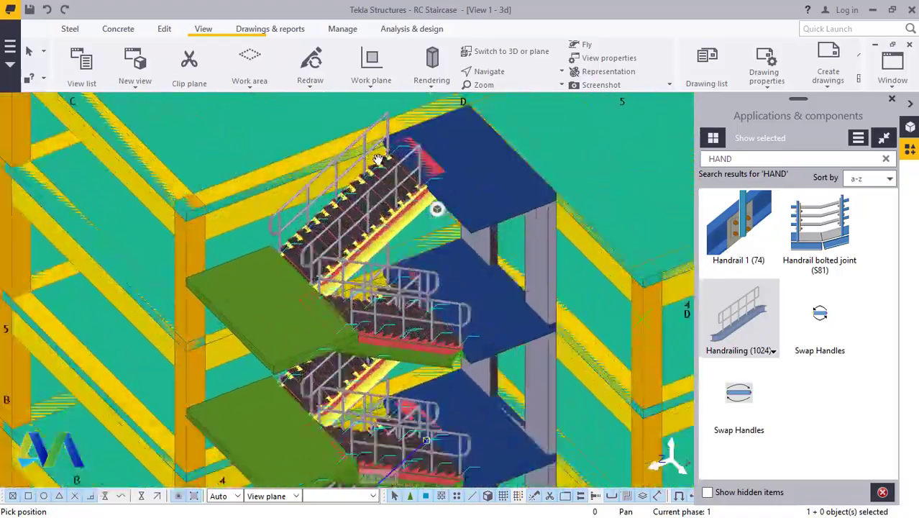
middle_drag(407, 115, 431, 184)
right_click(432, 184)
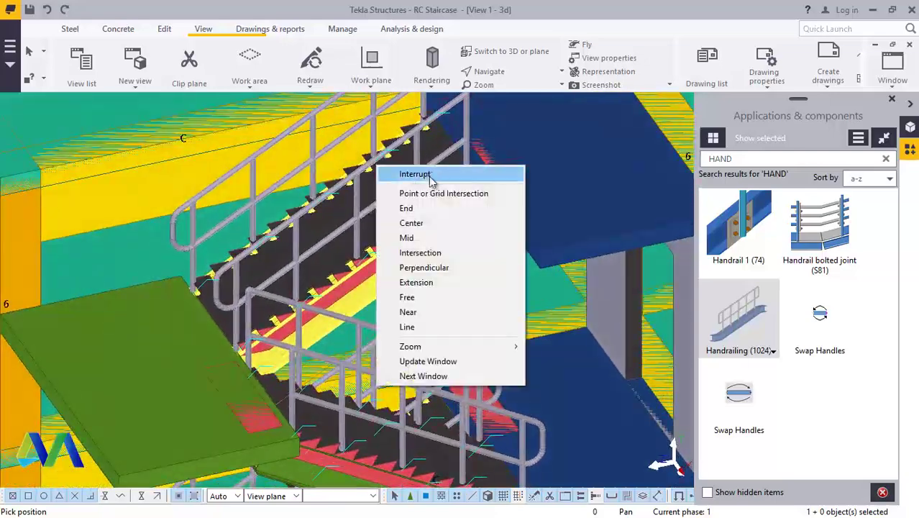
click(425, 174)
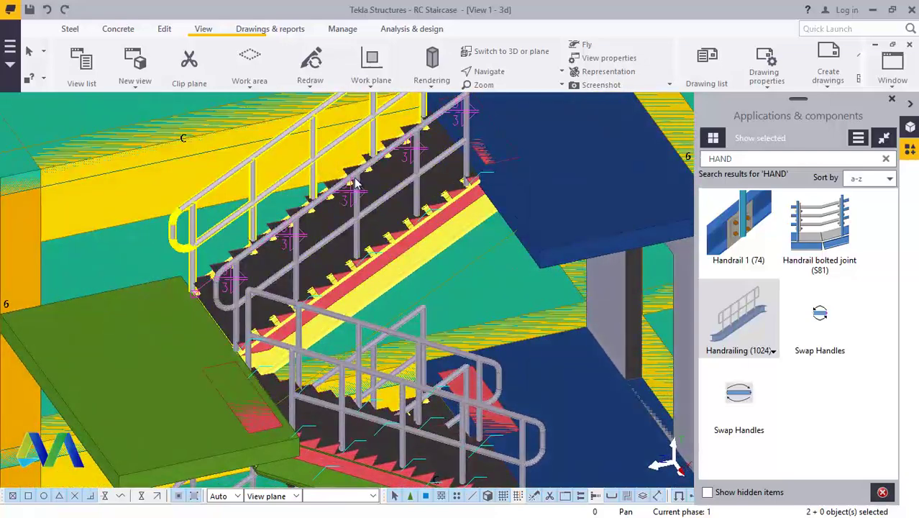
shift+click(368, 166)
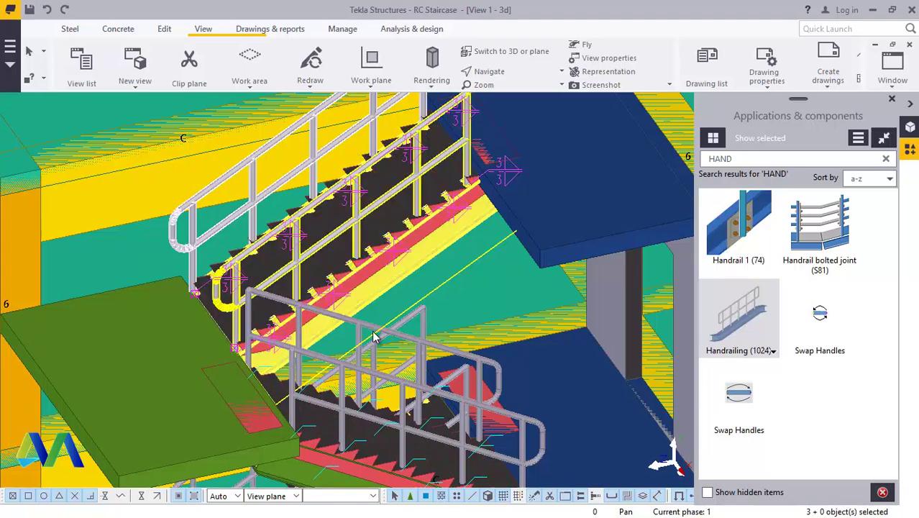
shift+click(427, 321)
ctrl+middle_drag(427, 321, 477, 367)
scroll(468, 371, down, 5)
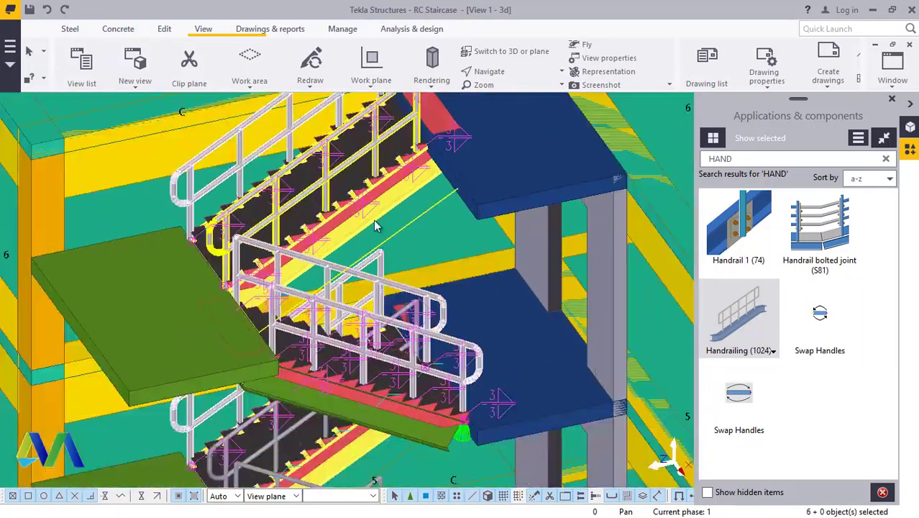
Add the handrail components on both flights of the second storey from the top to the selection.
scroll(467, 246, up, 5)
shift+click(407, 339)
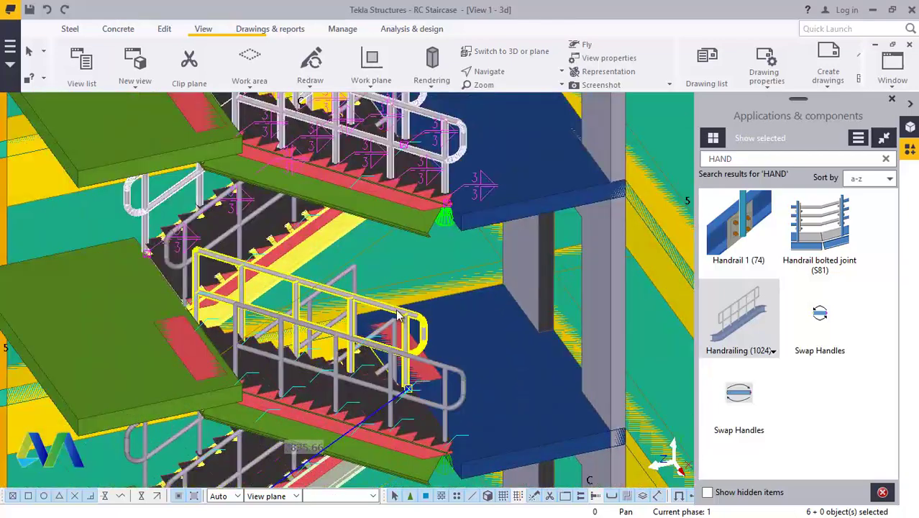
shift+click(352, 275)
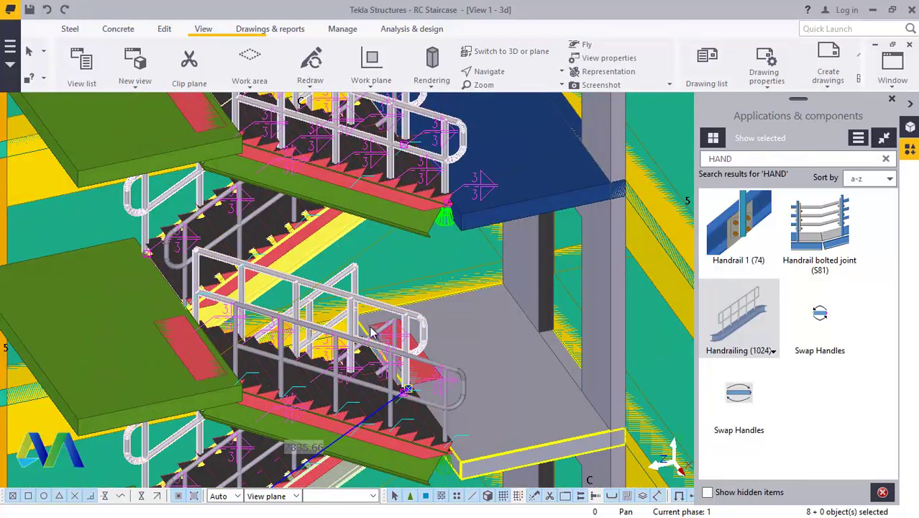
scroll(392, 335, up, 4)
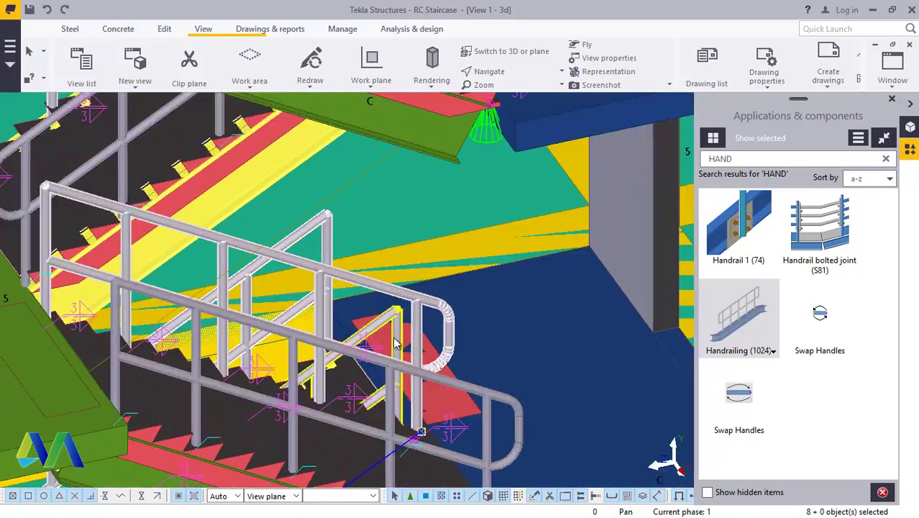
shift+click(429, 393)
scroll(431, 390, down, 5)
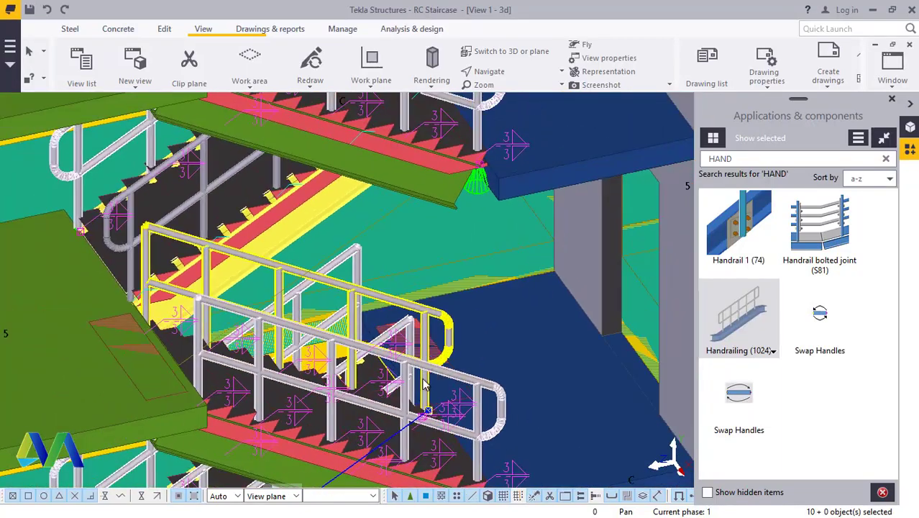
scroll(282, 220, up, 4)
scroll(271, 270, down, 5)
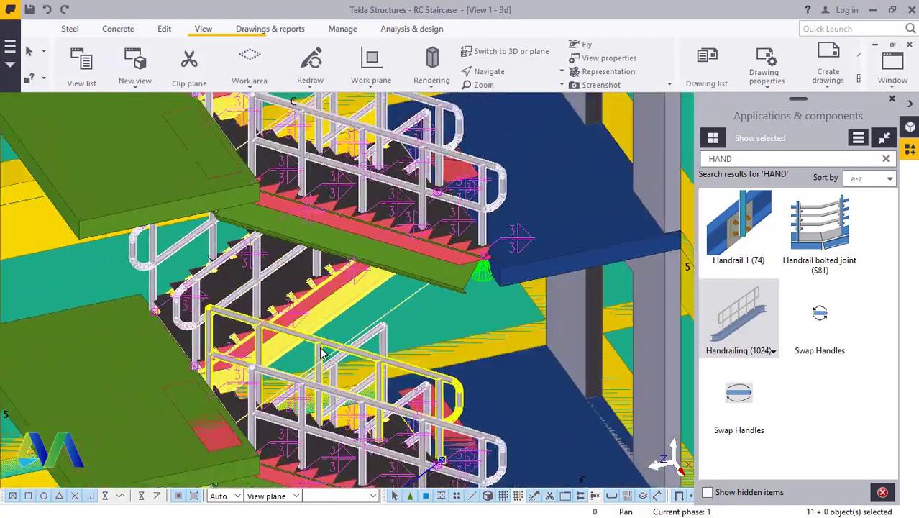
Extend the selection with the handrail components on both flights of the third storey from the top.
scroll(331, 188, down, 2)
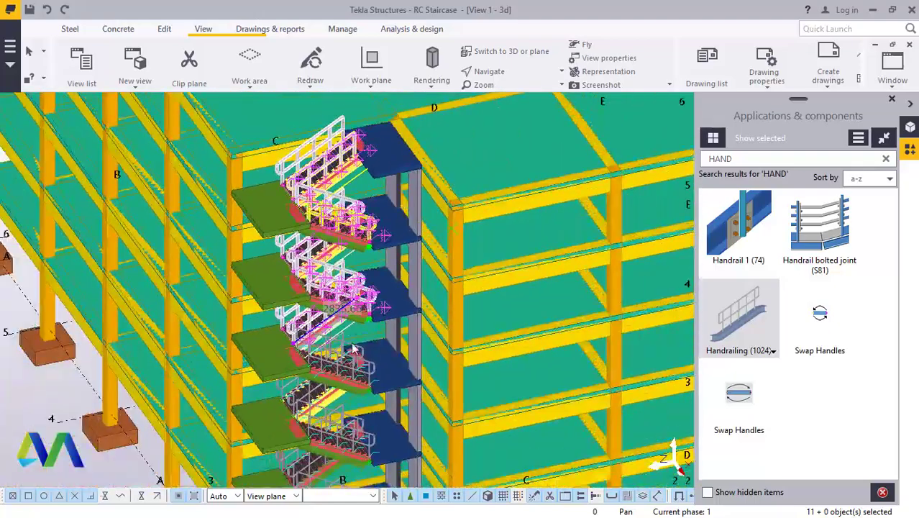
scroll(366, 313, up, 6)
ctrl+click(327, 250)
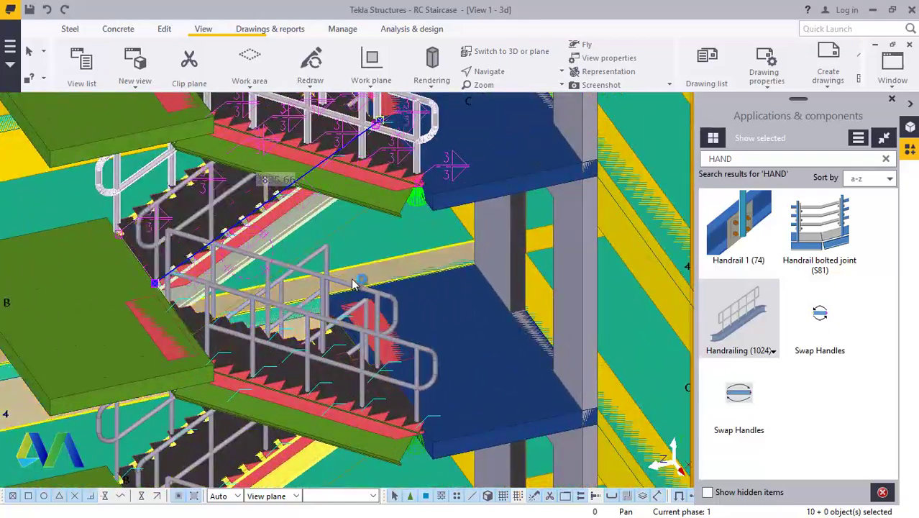
ctrl+click(383, 342)
scroll(383, 342, down, 4)
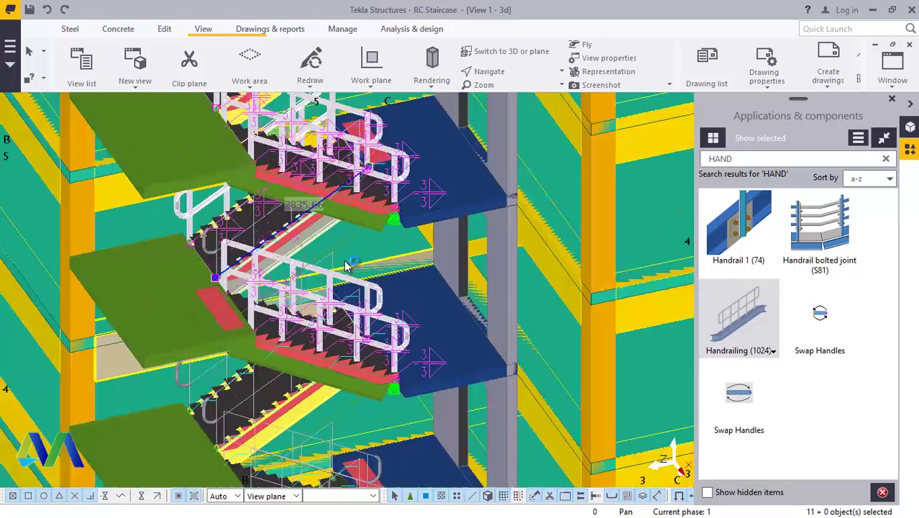
scroll(243, 314, up, 7)
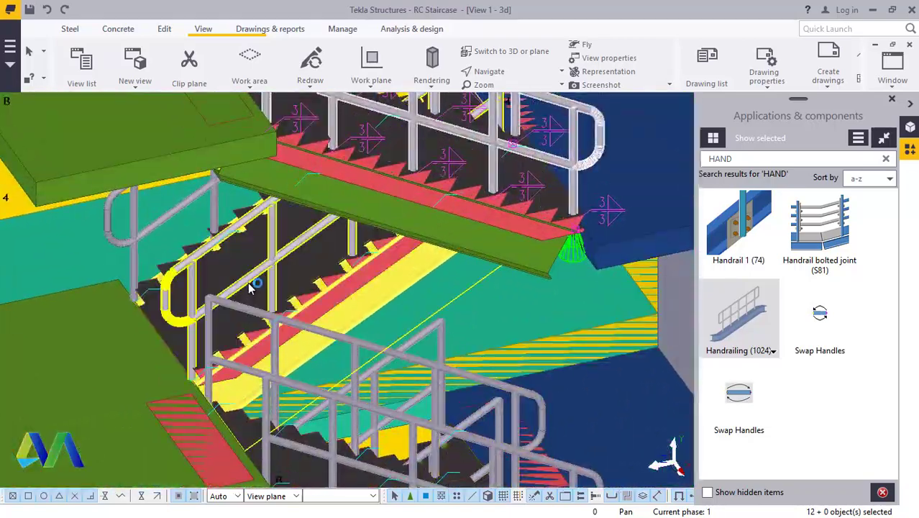
Add the handrails on the upper and lower flights of the fourth storey from the top to the selection.
ctrl+click(249, 282)
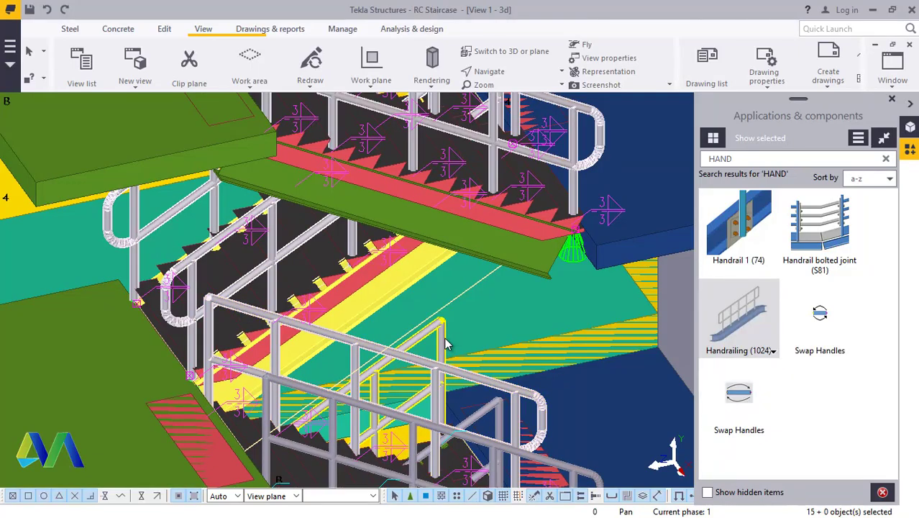
ctrl+click(386, 298)
scroll(387, 298, down, 4)
scroll(461, 390, up, 5)
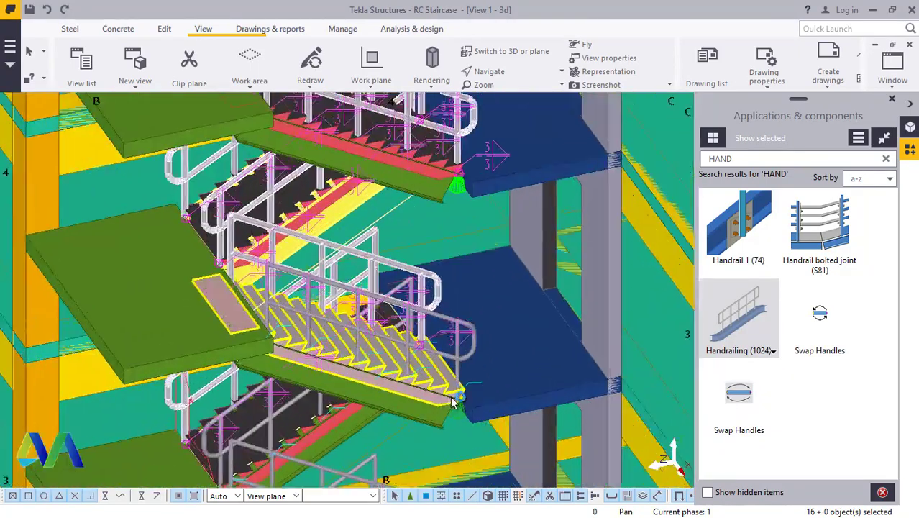
scroll(461, 391, up, 1)
ctrl+click(461, 332)
scroll(460, 332, down, 4)
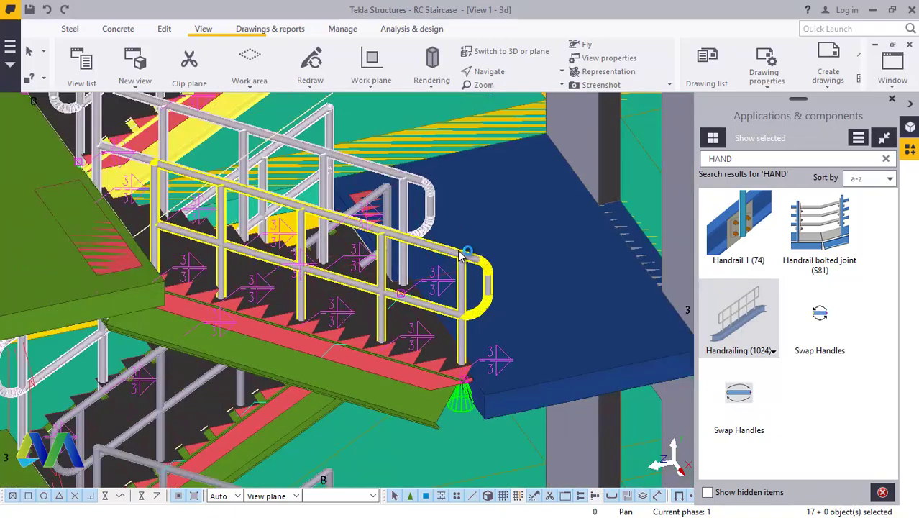
Continue the selection with the handrails of the fifth storey from the top and the upper flight below it.
scroll(312, 355, up, 5)
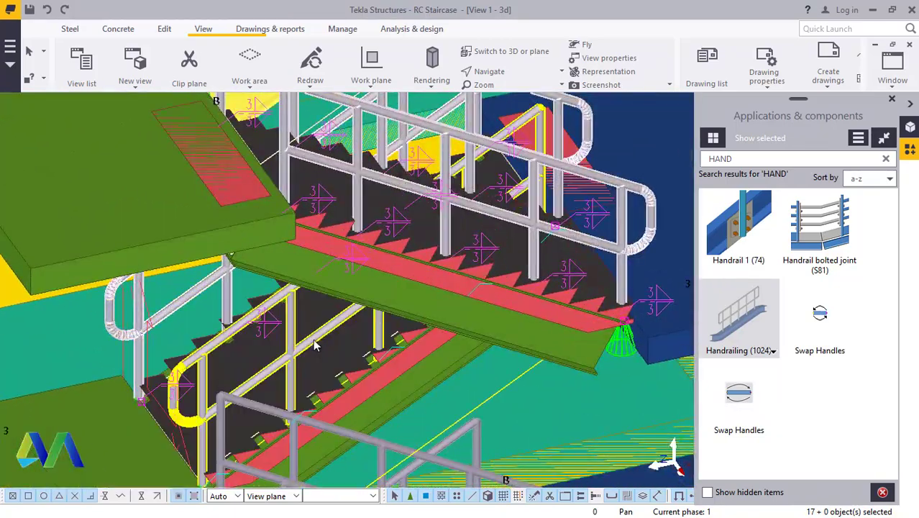
ctrl+click(335, 429)
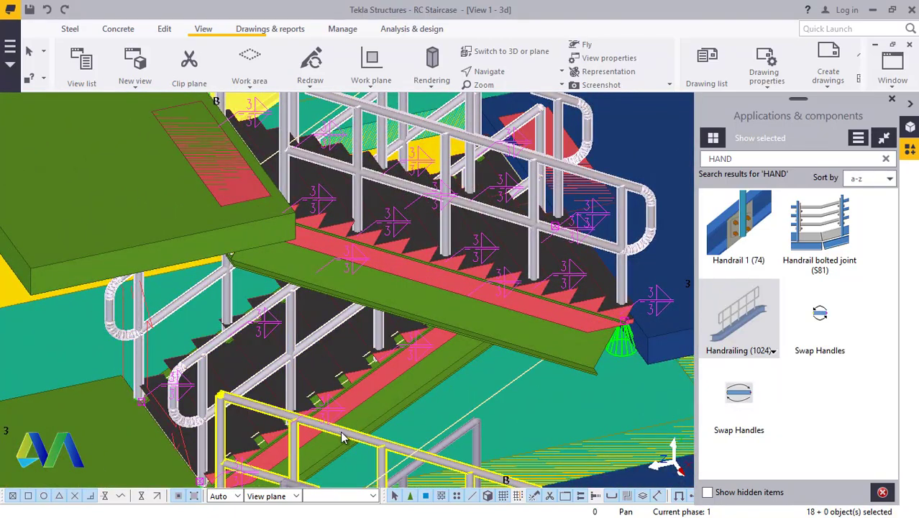
scroll(352, 332, down, 3)
scroll(353, 332, down, 2)
scroll(220, 404, up, 5)
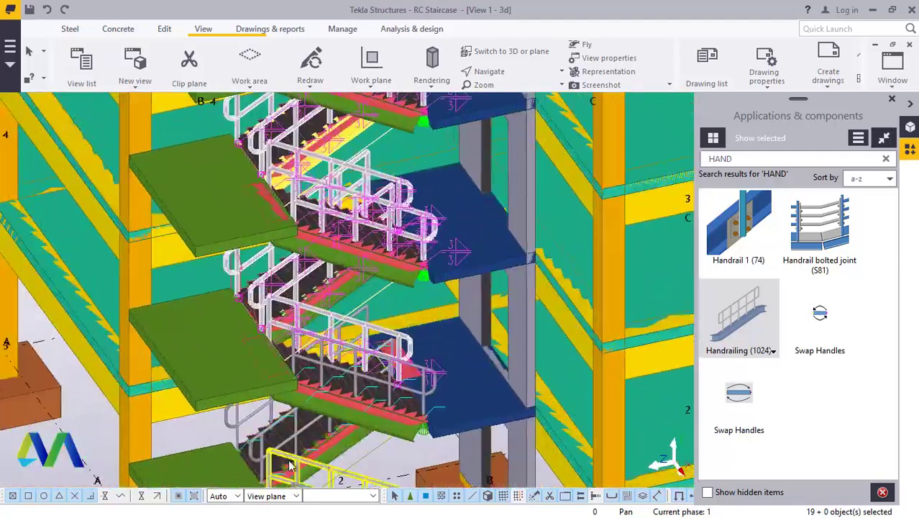
ctrl+click(250, 419)
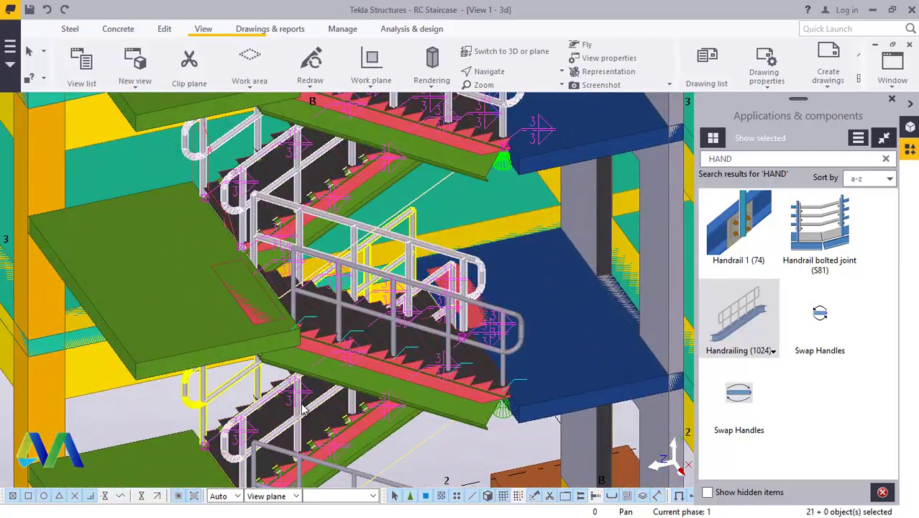
ctrl+click(436, 336)
scroll(436, 338, down, 2)
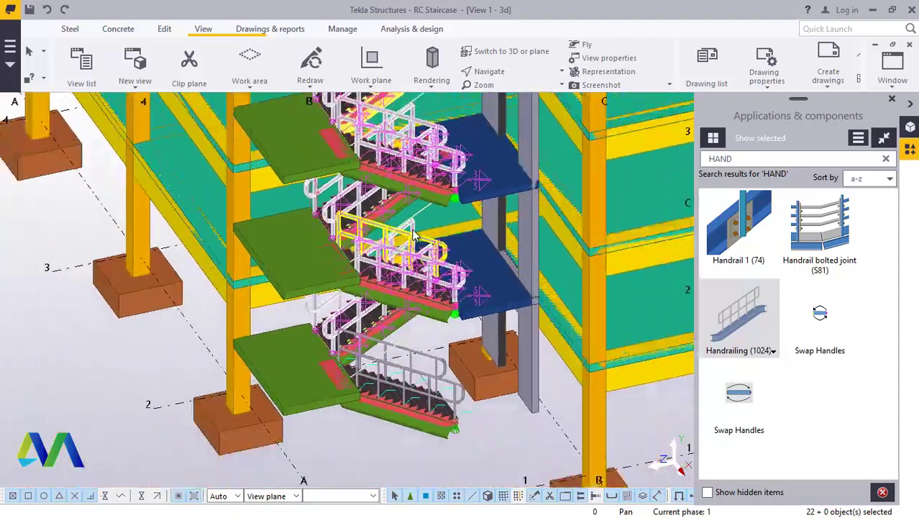
Add the two handrails of the lowest flight to the selection and explode all the selected handrail components.
scroll(450, 359, up, 4)
scroll(451, 363, up, 2)
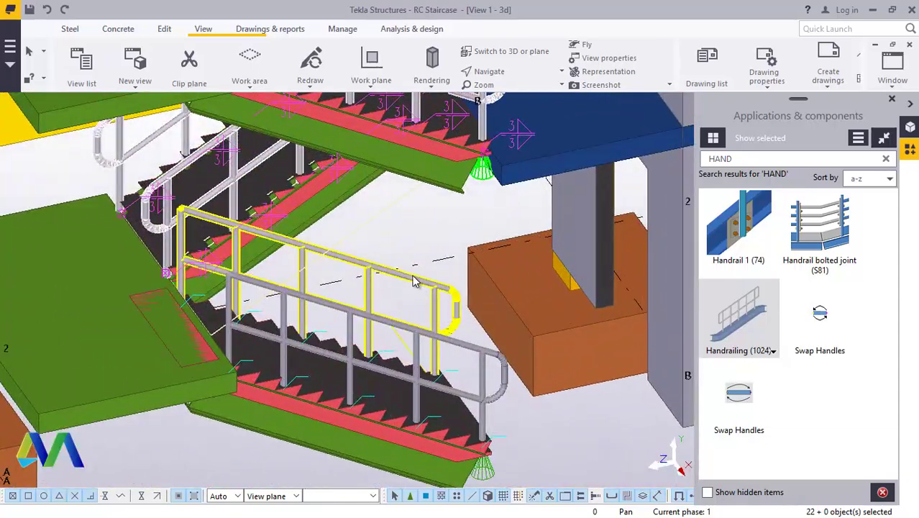
right_click(401, 330)
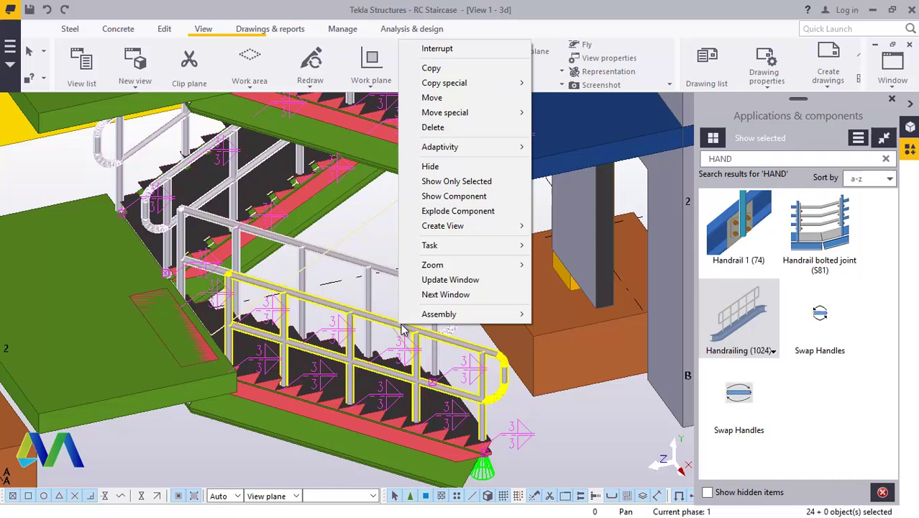
click(480, 217)
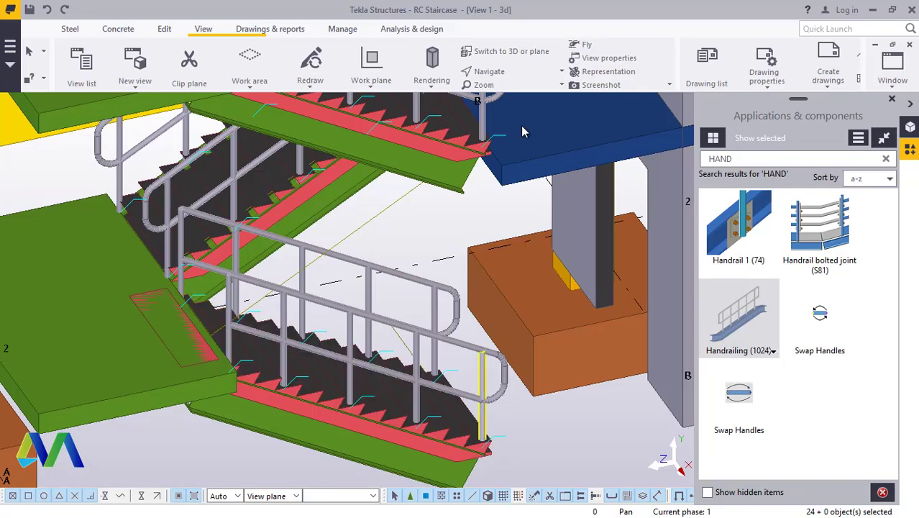
Rotate the view about the lowest flight to expose its outer stringer beam and select that beam.
click(506, 73)
click(528, 95)
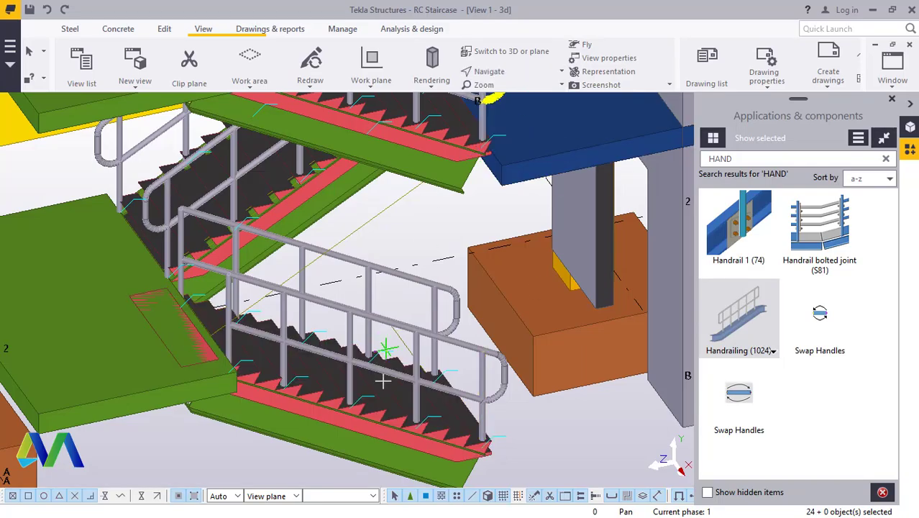
drag(388, 388, 400, 332)
right_click(461, 255)
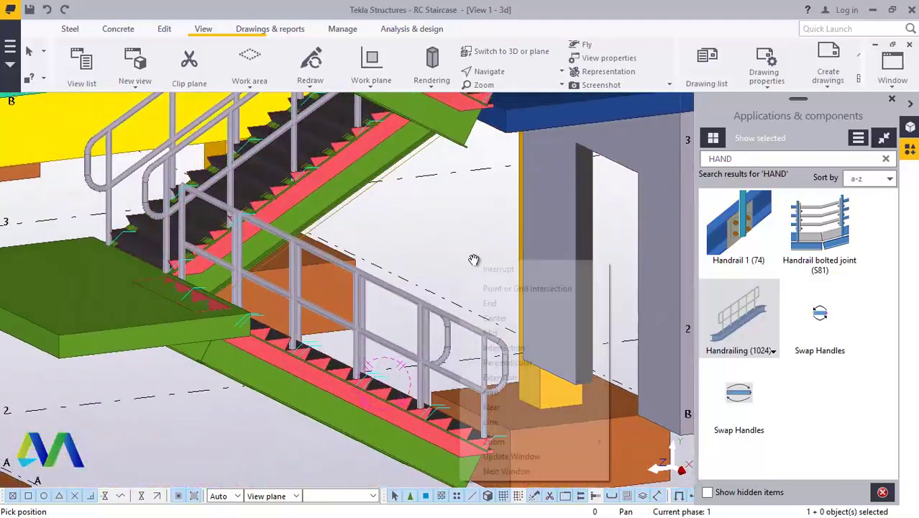
click(499, 273)
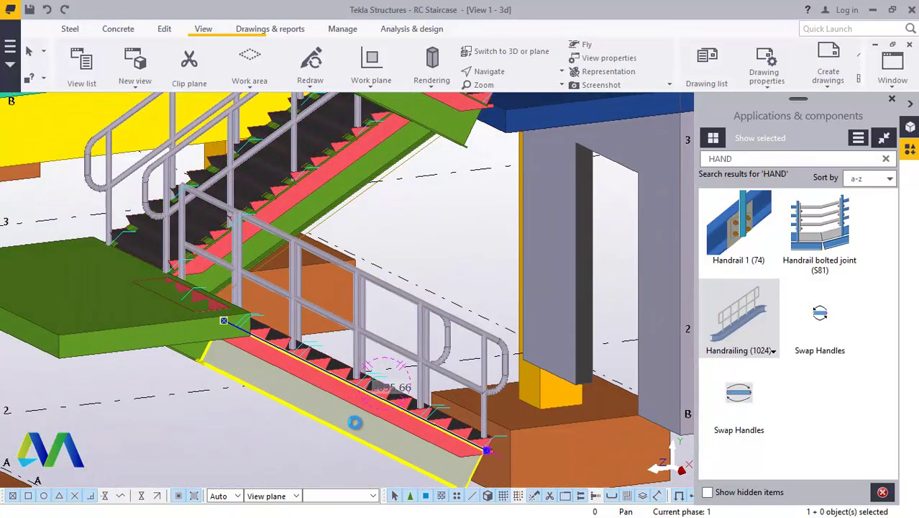
Select the remaining stringer beams of the two lowest flights from a side view showing their undersides.
click(509, 72)
click(513, 92)
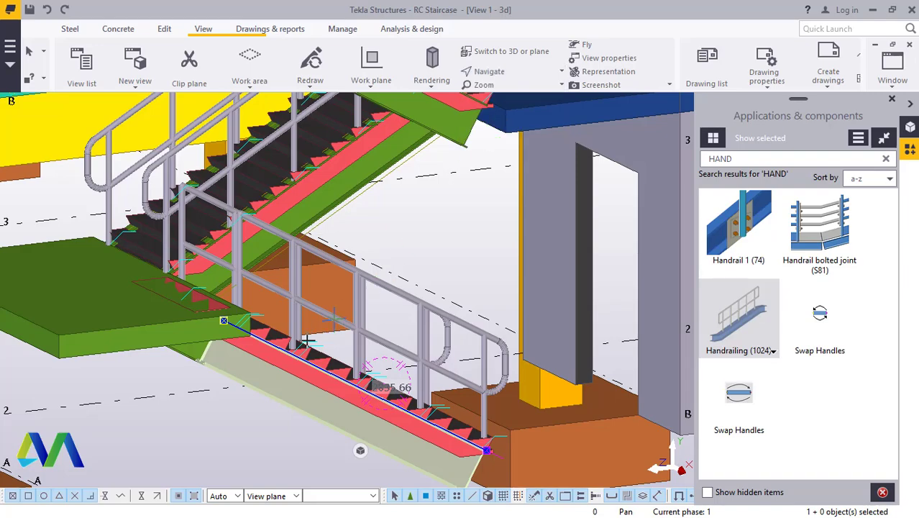
drag(303, 351, 352, 333)
right_click(352, 333)
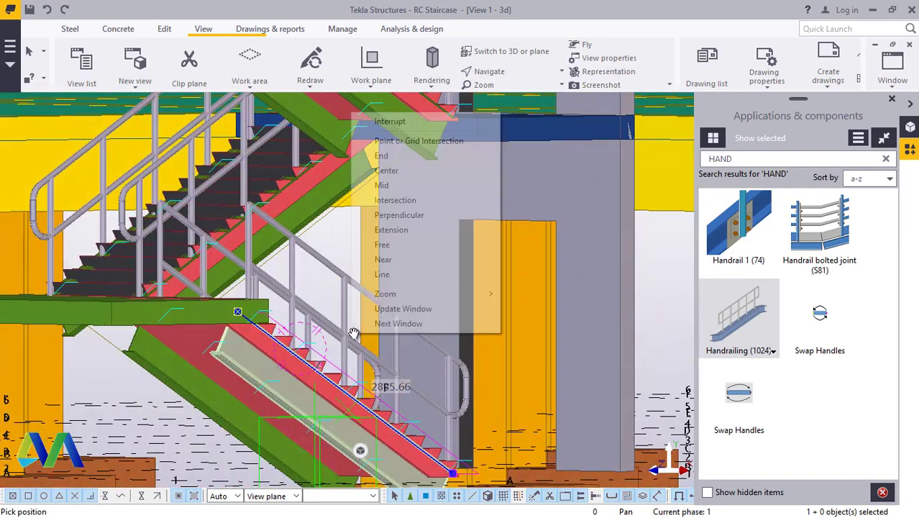
click(400, 122)
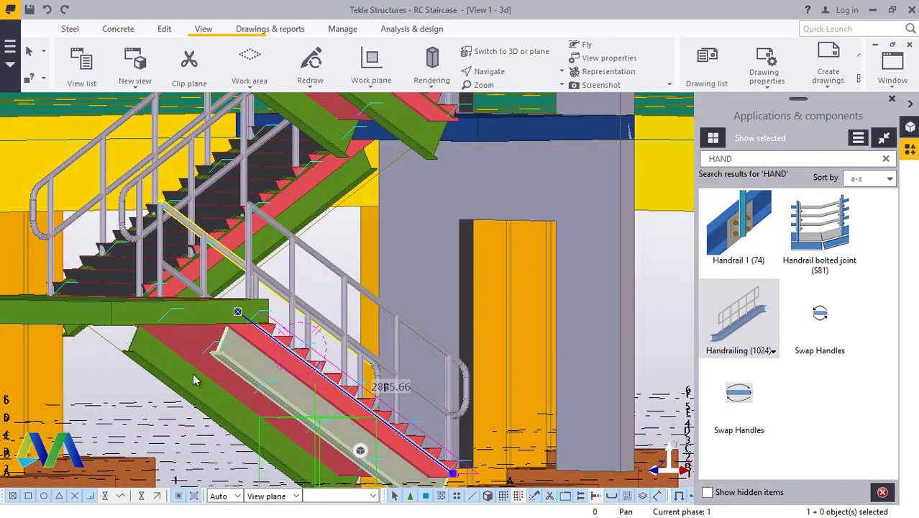
scroll(381, 176, up, 2)
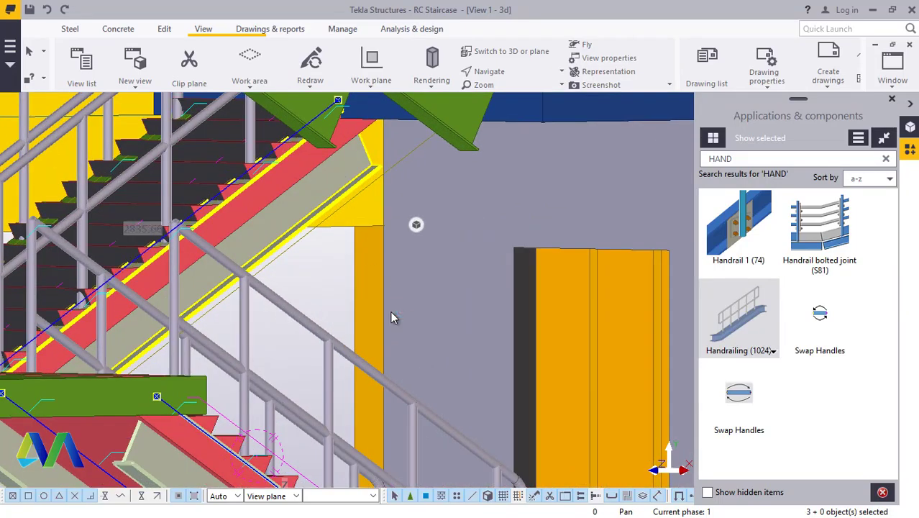
scroll(392, 315, down, 4)
scroll(404, 248, up, 2)
Extend the selection with the stringer beams of the second storey's flights.
ctrl+click(295, 165)
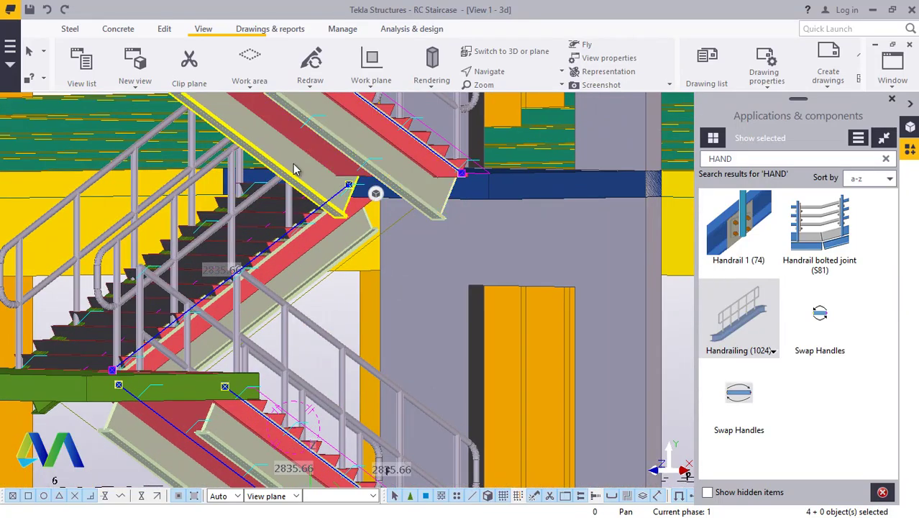
scroll(381, 338, down, 5)
scroll(345, 145, up, 3)
scroll(360, 137, up, 2)
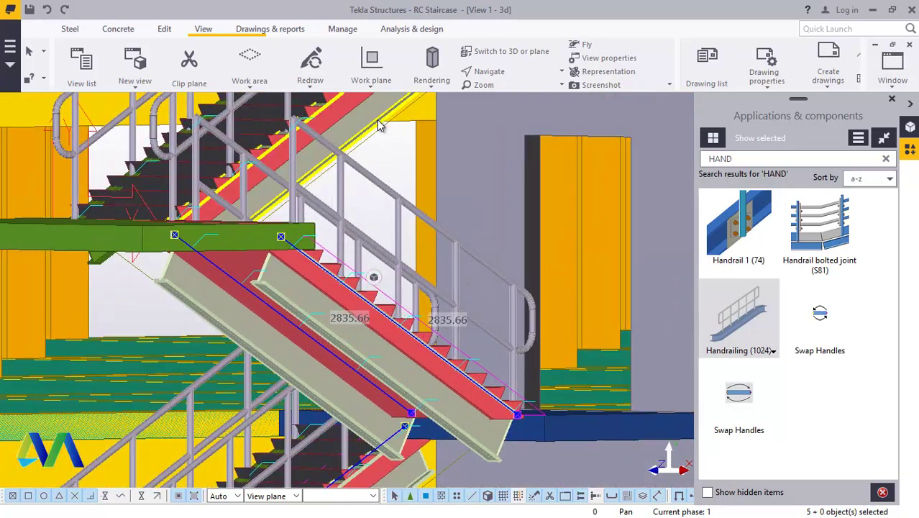
scroll(299, 352, down, 5)
scroll(302, 159, up, 4)
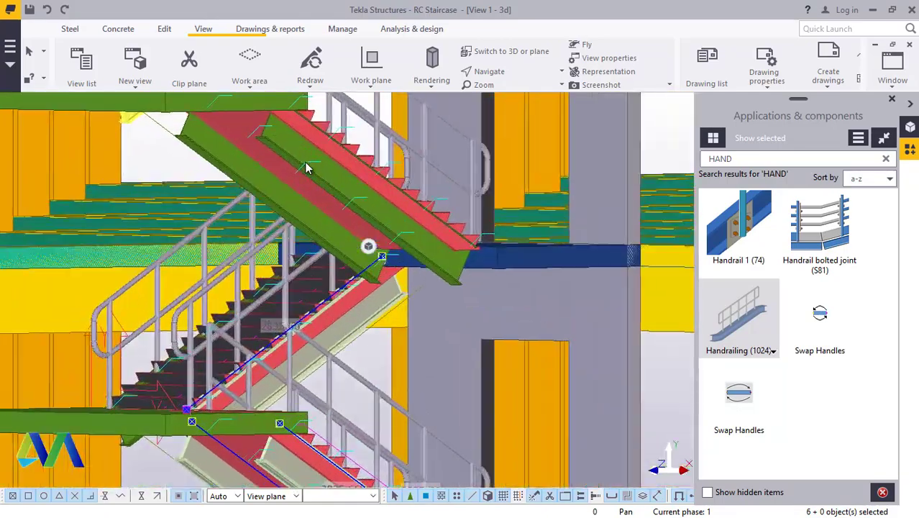
Add the stringer beams of the third storey to the selection and delete all the selected beams.
ctrl+click(223, 150)
scroll(212, 147, down, 5)
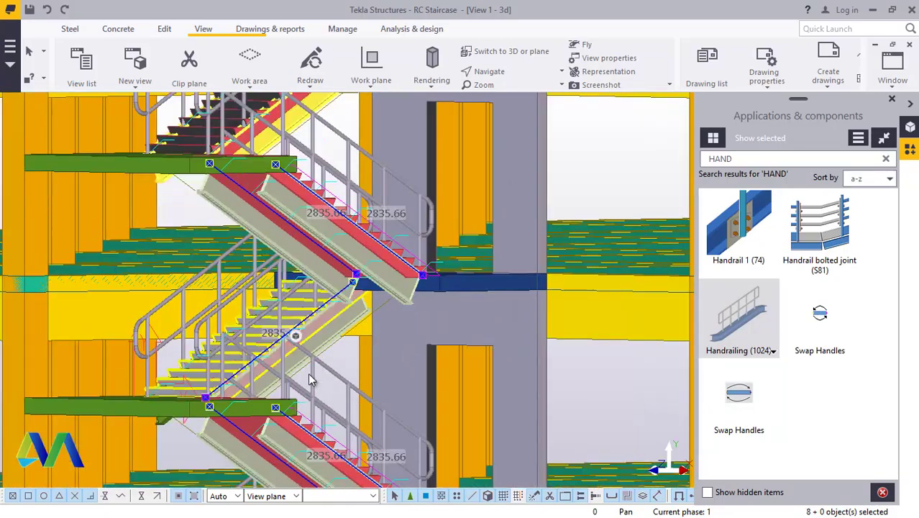
scroll(341, 143, up, 5)
scroll(341, 143, up, 1)
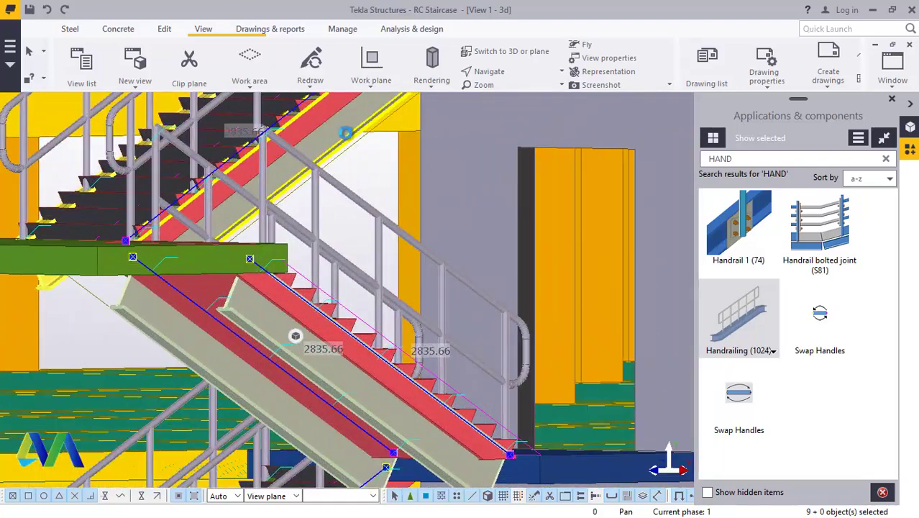
scroll(111, 270, up, 3)
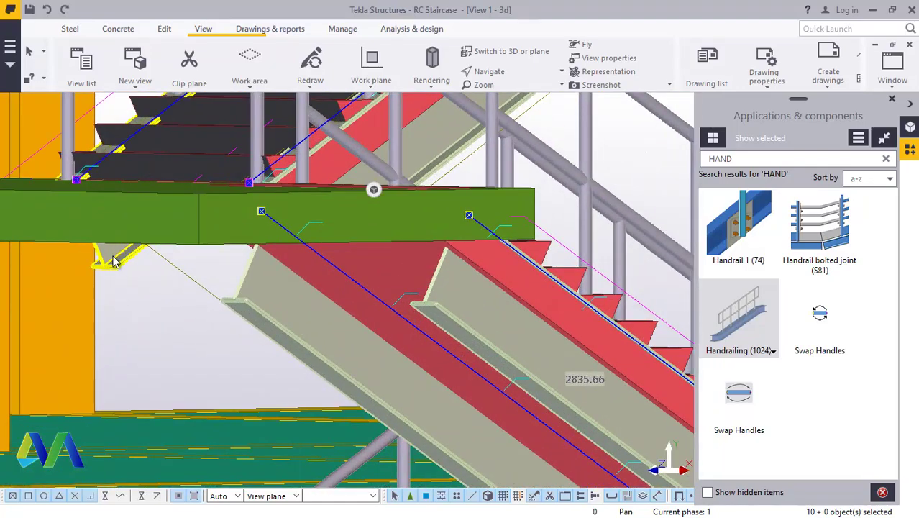
right_click(113, 261)
click(148, 251)
Select the four stringer beams under the two flights of the fourth storey.
scroll(162, 260, down, 6)
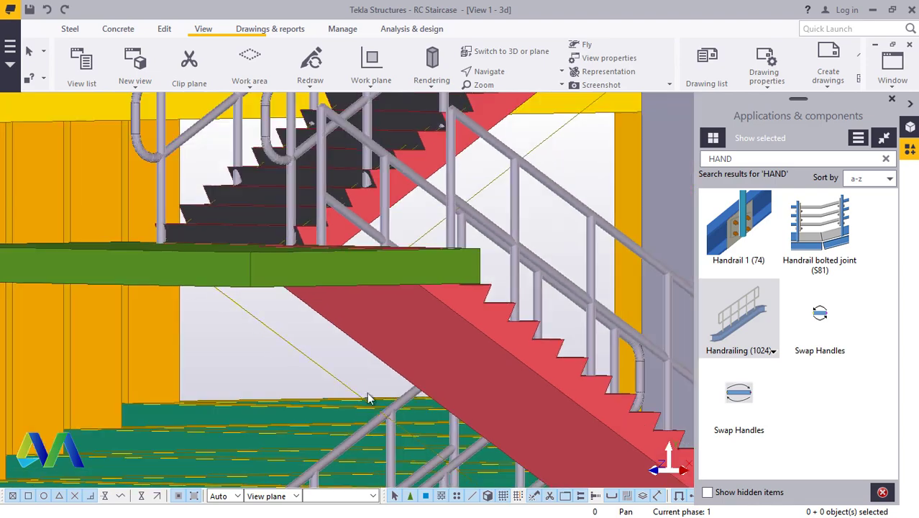
scroll(482, 254, up, 5)
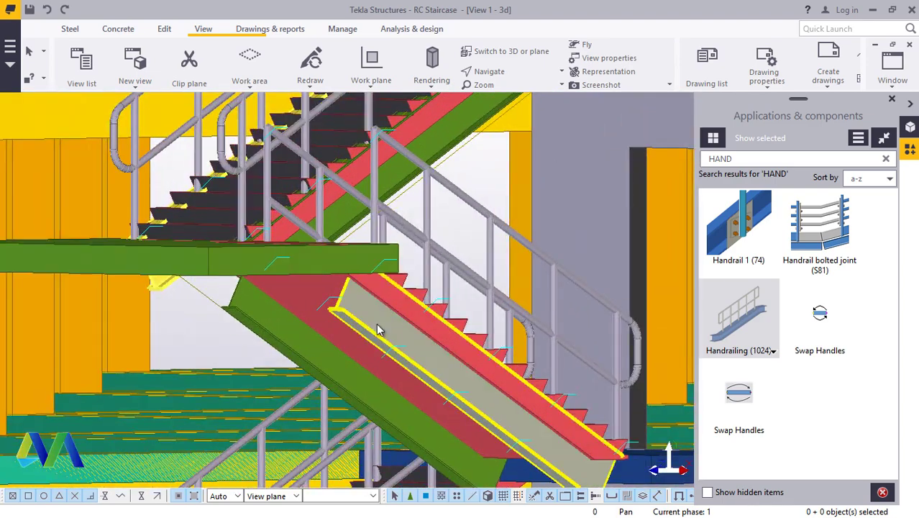
ctrl+click(288, 335)
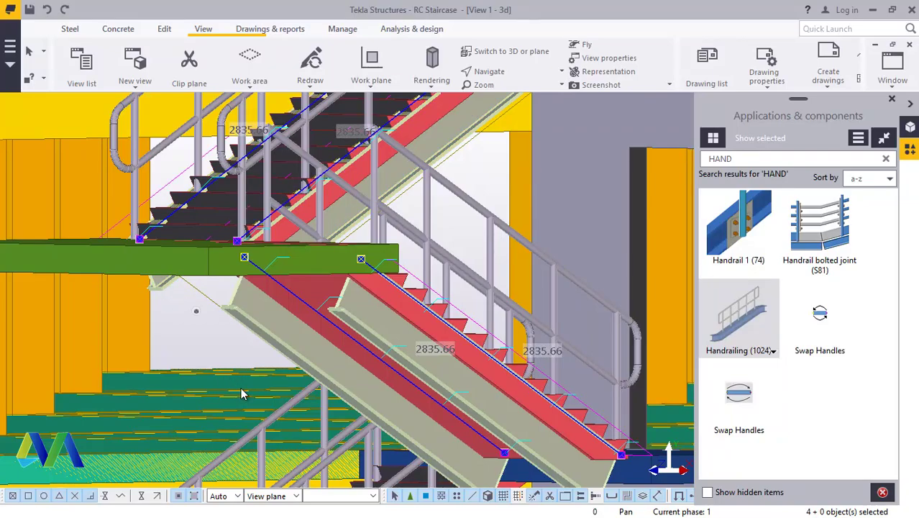
scroll(242, 394, down, 5)
Add the four stringer beams of the fifth storey to the selection and delete all the selected beams.
scroll(302, 179, up, 5)
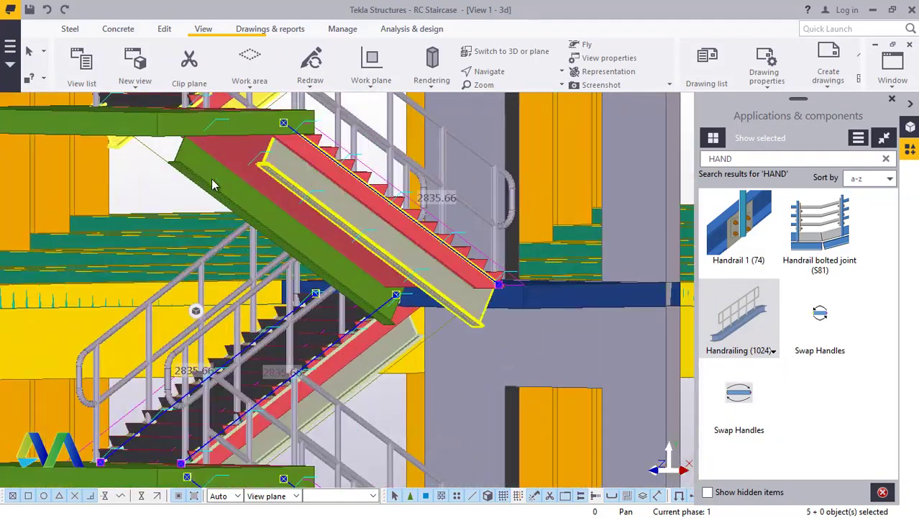
scroll(122, 149, up, 3)
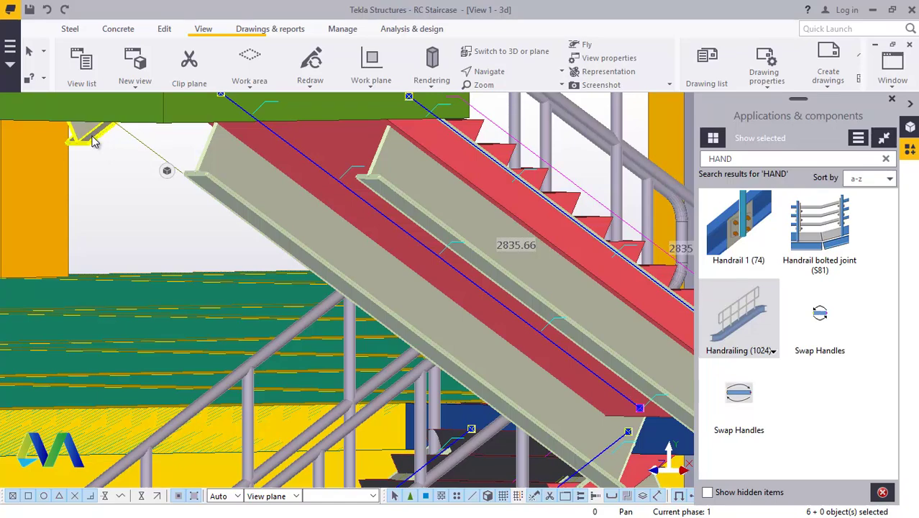
ctrl+click(92, 137)
scroll(228, 313, down, 2)
scroll(381, 141, up, 2)
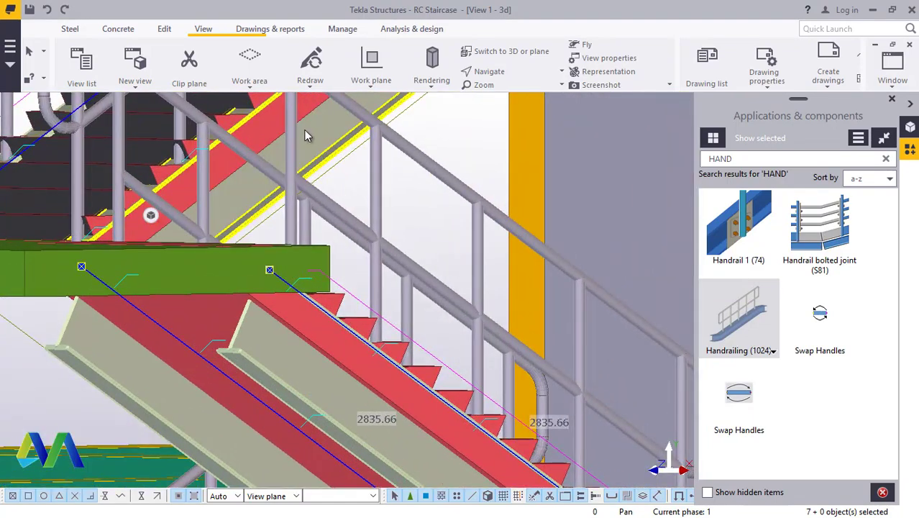
right_click(312, 126)
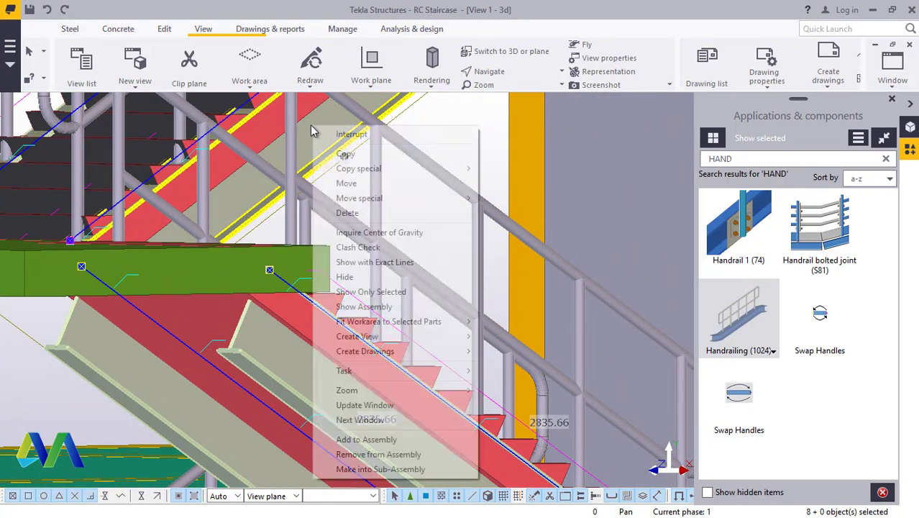
click(348, 214)
Select the four stringer beams of the top storey's flights and delete them.
scroll(431, 202, down, 5)
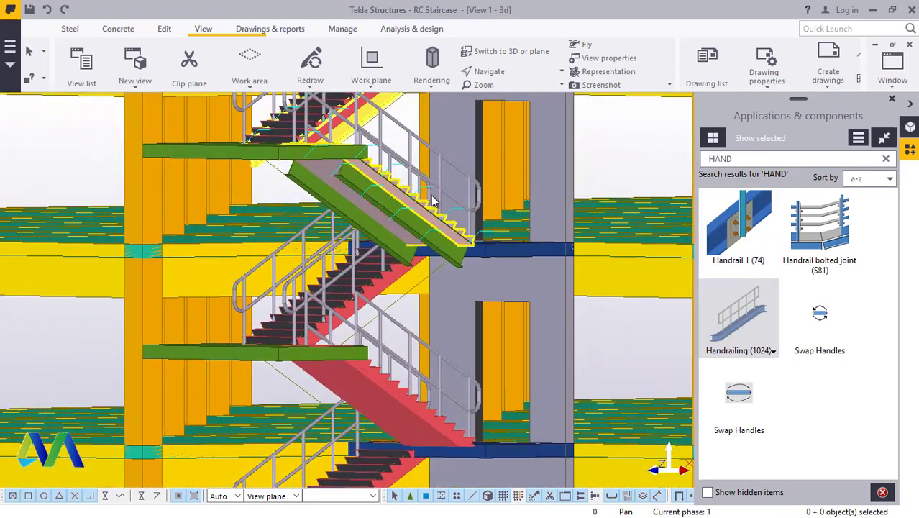
scroll(432, 200, up, 5)
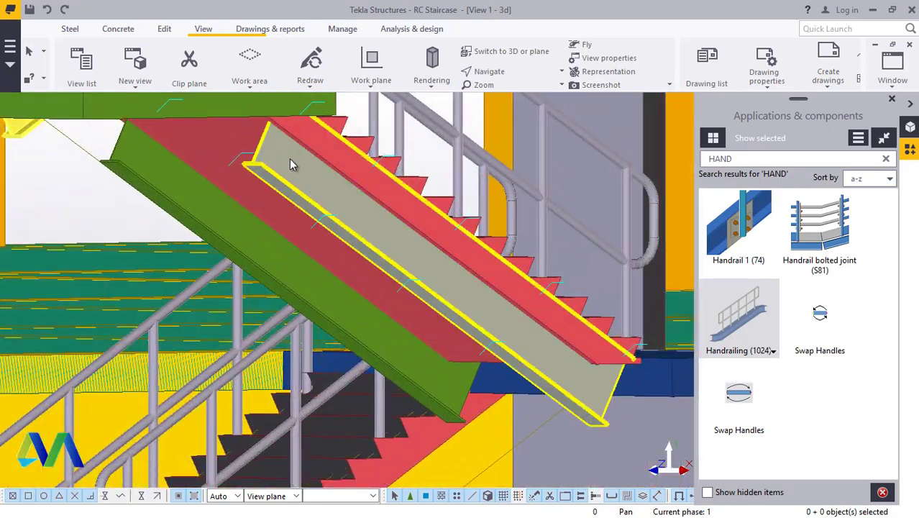
click(289, 164)
scroll(137, 180, down, 4)
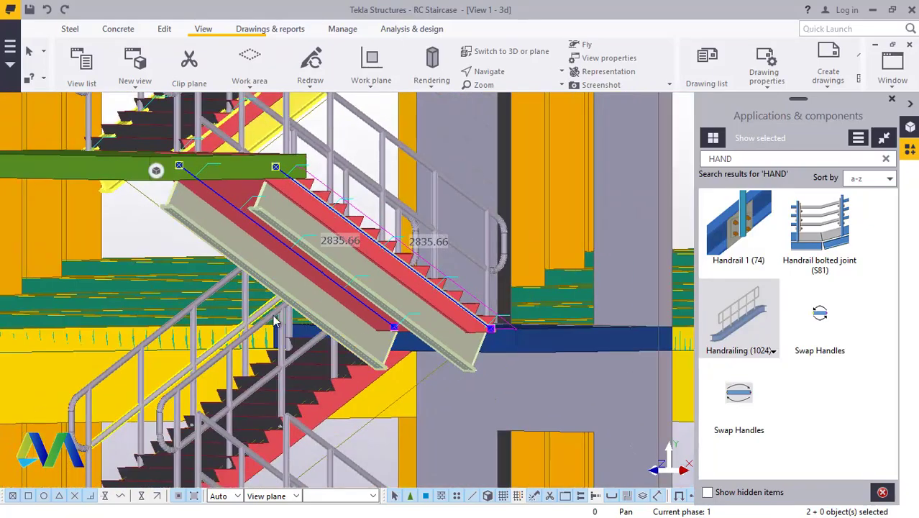
scroll(334, 183, up, 4)
shift+click(223, 218)
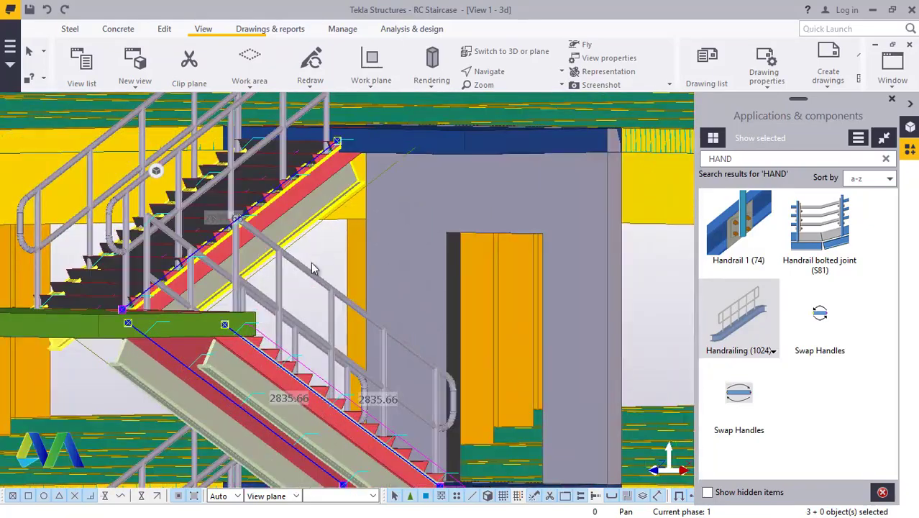
scroll(101, 345, up, 5)
shift+click(24, 352)
right_click(24, 353)
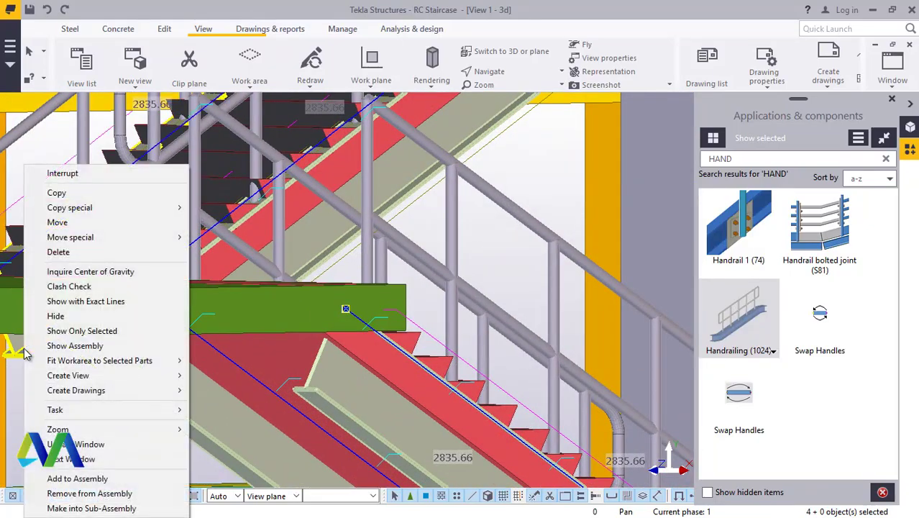
click(60, 254)
scroll(383, 192, down, 8)
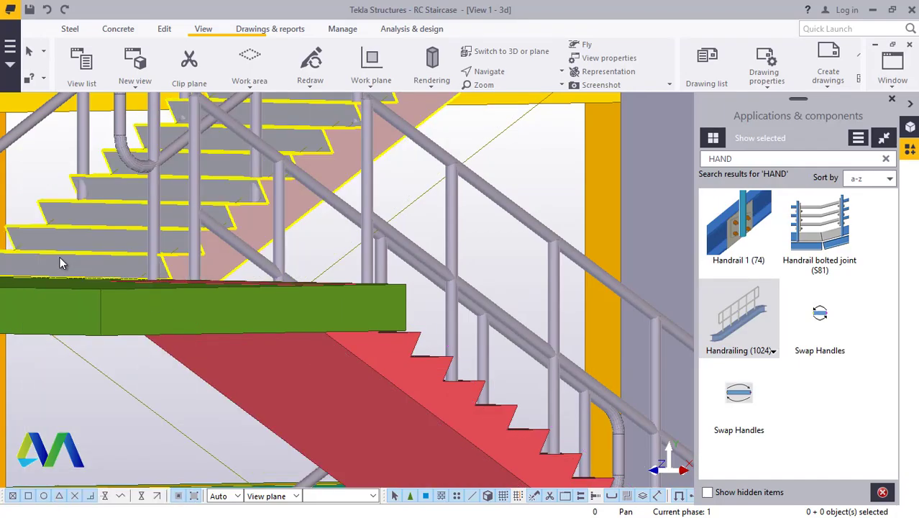
Find the leftover stringer beam beneath the landing of the lowest storey and delete it.
scroll(383, 192, down, 4)
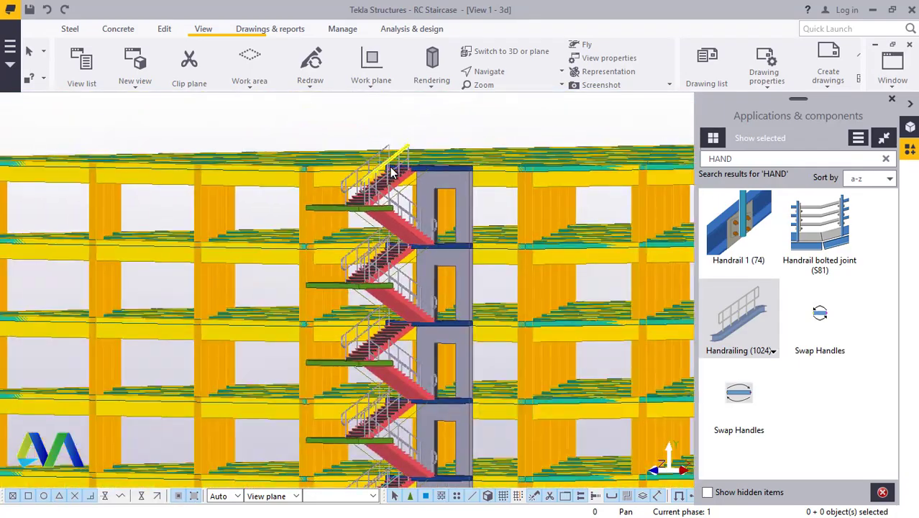
scroll(406, 226, down, 2)
scroll(395, 382, up, 10)
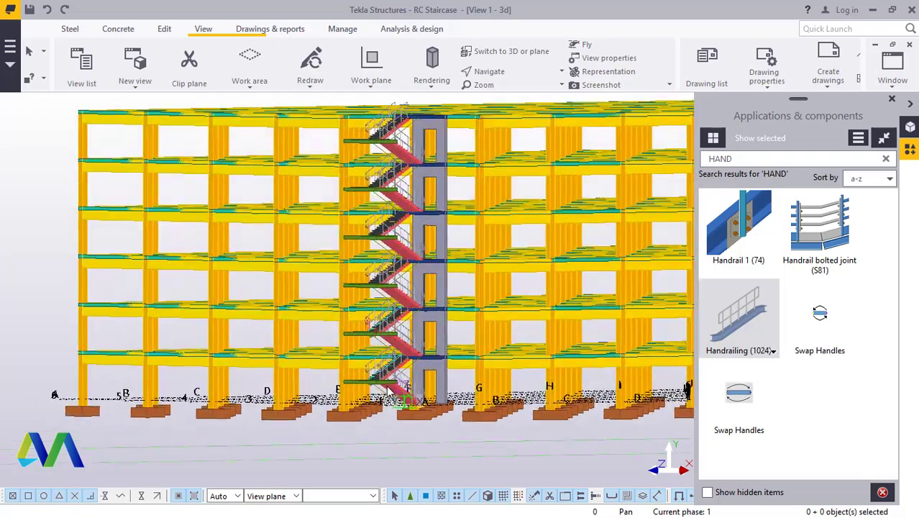
scroll(392, 384, up, 5)
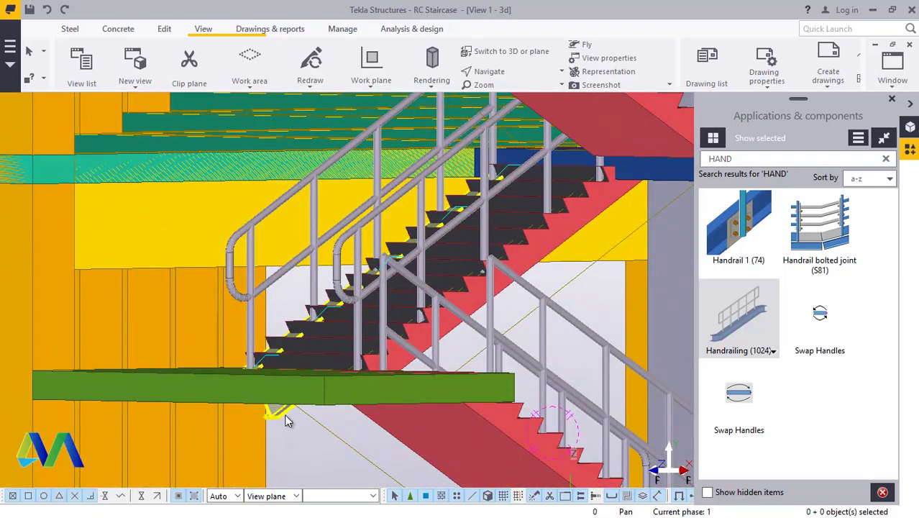
right_click(285, 421)
click(320, 189)
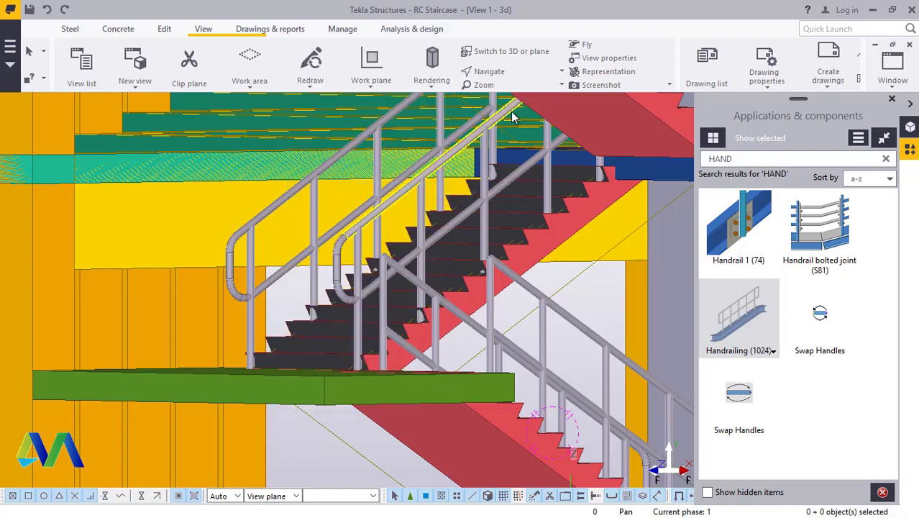
Rotate the view to the outer side of the lower flights and hide the Applications & components pane.
click(489, 71)
click(511, 90)
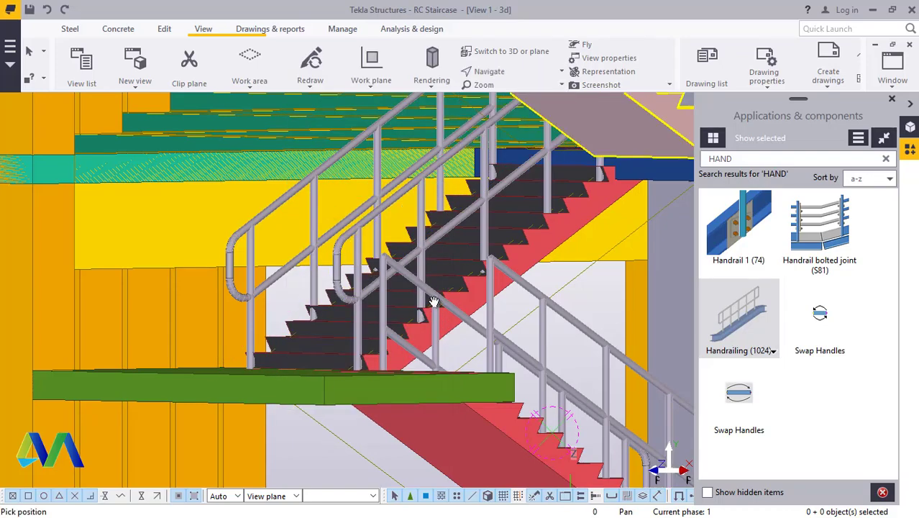
drag(433, 301, 244, 338)
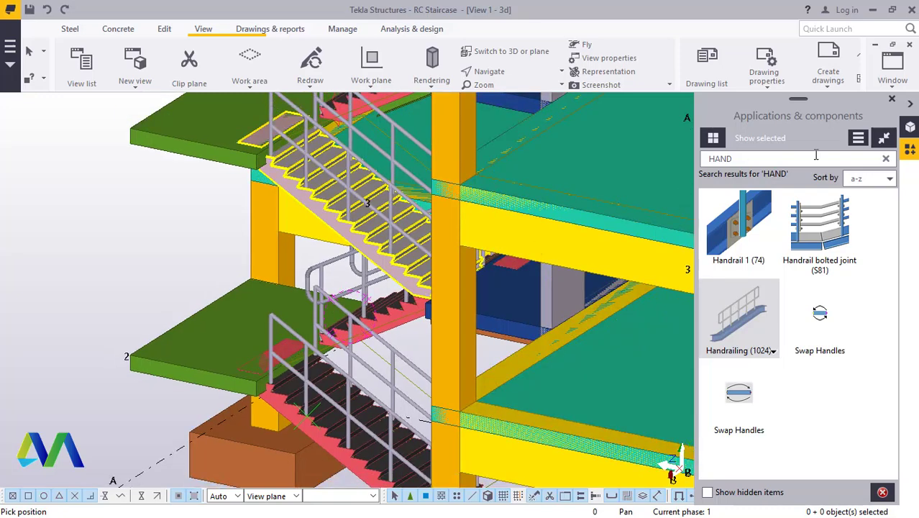
click(910, 104)
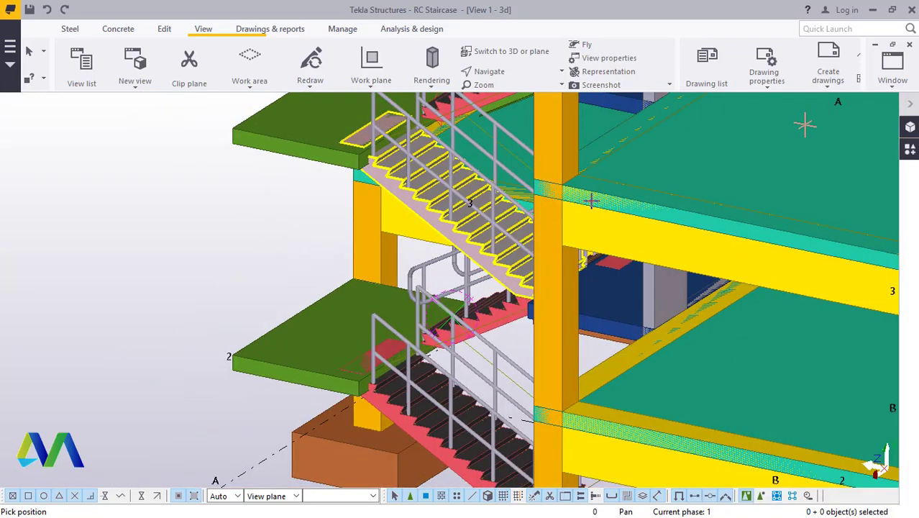
right_click(427, 313)
click(419, 105)
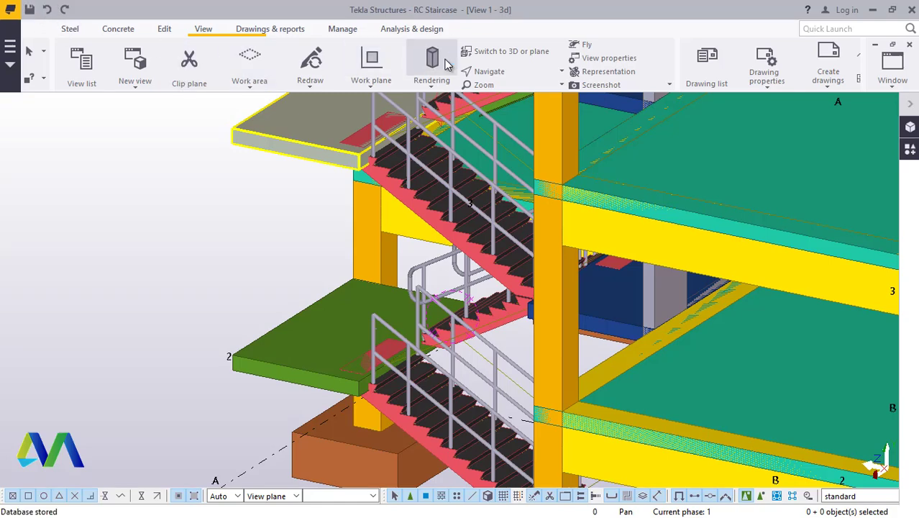
Examine the flights and handrails from the outer side of the staircase, from the lowest storey upwards.
click(507, 74)
click(519, 95)
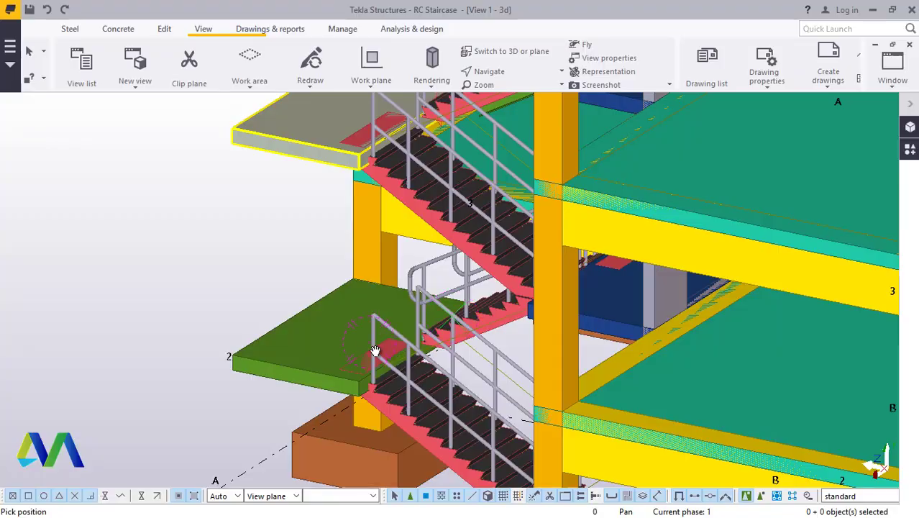
drag(375, 350, 374, 401)
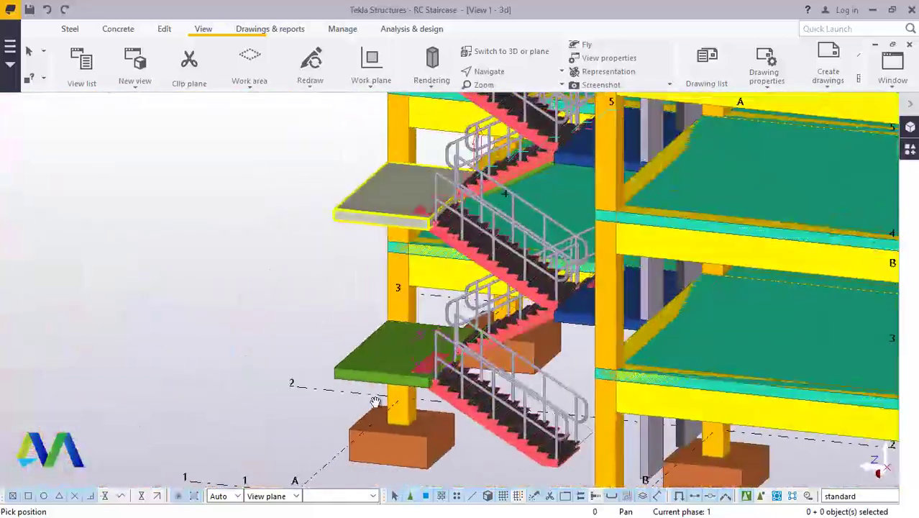
scroll(547, 475, down, 4)
scroll(368, 183, up, 3)
right_click(368, 184)
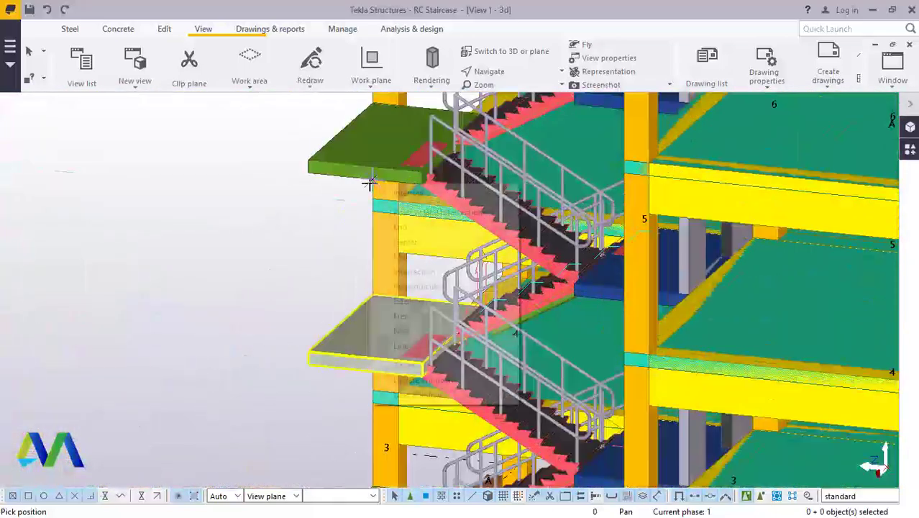
scroll(364, 257, down, 6)
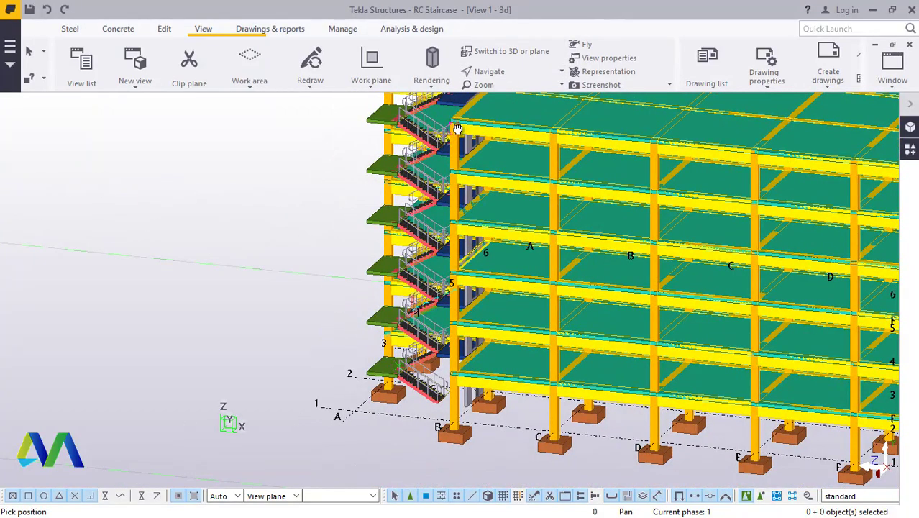
Examine the upper flights, landings and handrails of the staircase from several angles around the building.
ctrl+middle_drag(478, 124, 523, 329)
scroll(385, 160, up, 5)
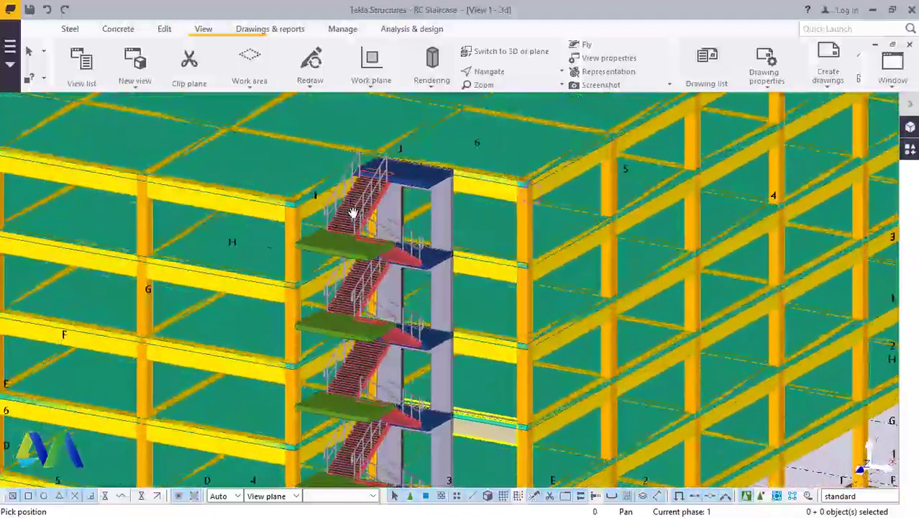
scroll(353, 212, up, 3)
click(498, 75)
click(506, 91)
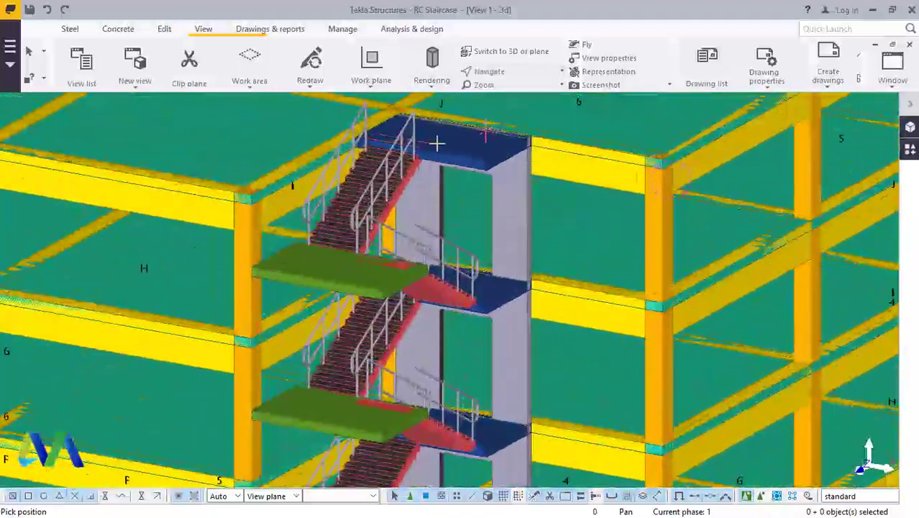
drag(360, 178, 414, 242)
scroll(392, 295, up, 10)
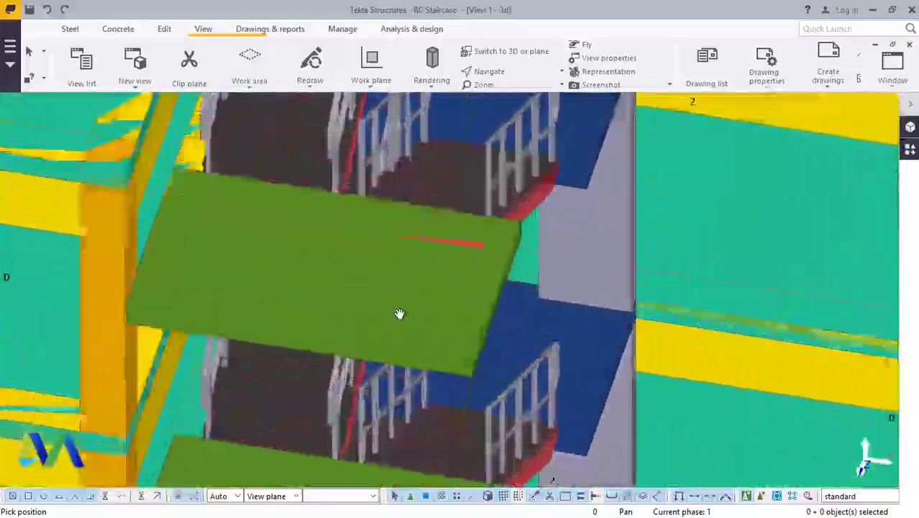
scroll(457, 327, down, 5)
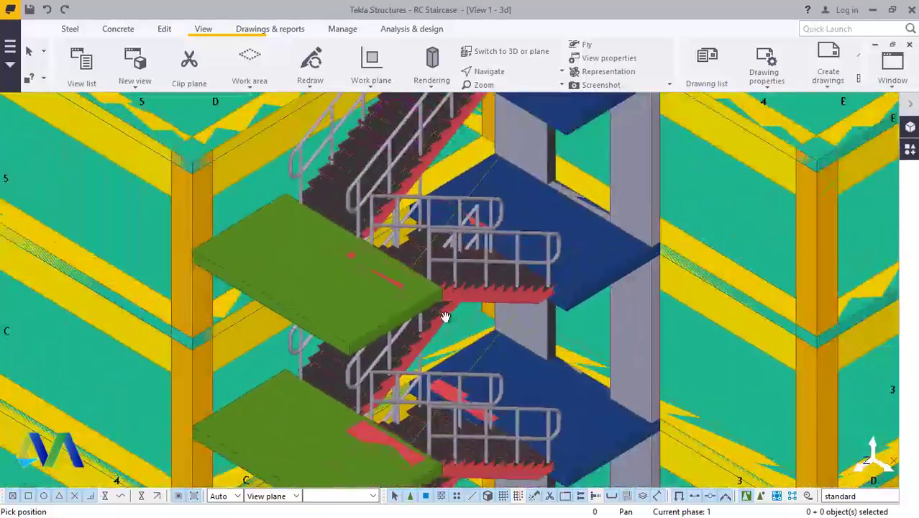
Examine the step profile and tread edges of an intermediate flight close up from the side.
drag(445, 316, 277, 276)
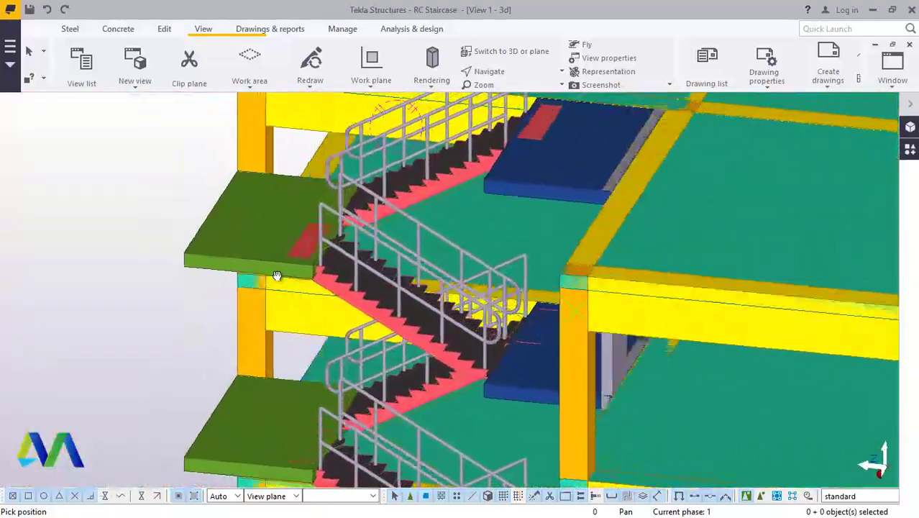
scroll(402, 245, up, 5)
right_click(400, 144)
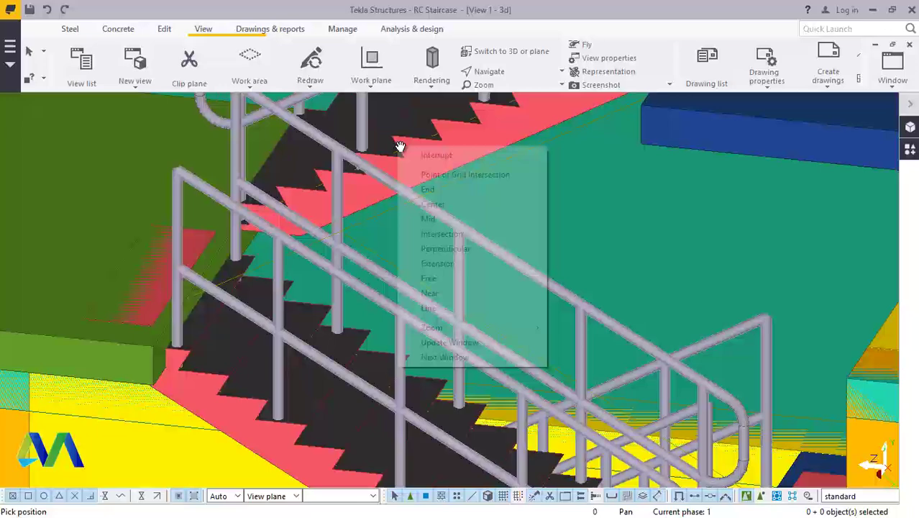
click(448, 154)
scroll(423, 120, up, 5)
click(489, 71)
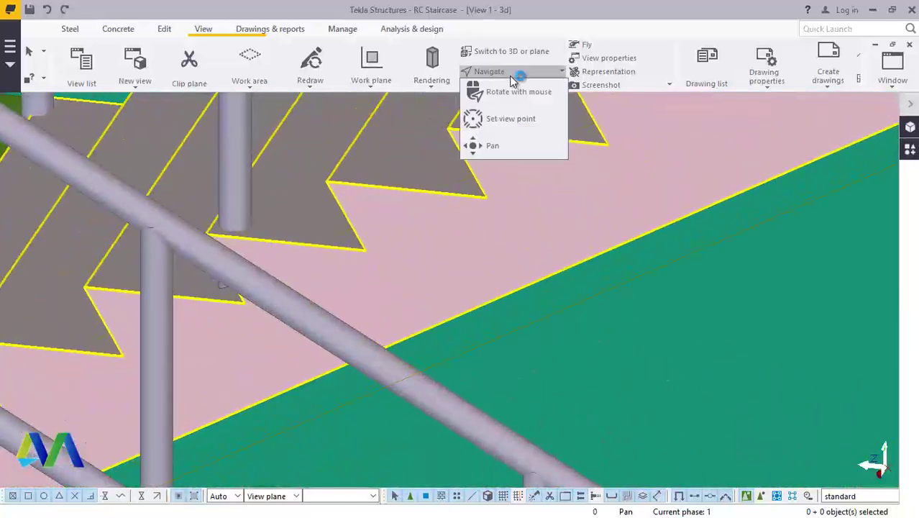
click(496, 118)
ctrl+middle_drag(437, 188, 383, 176)
right_click(383, 176)
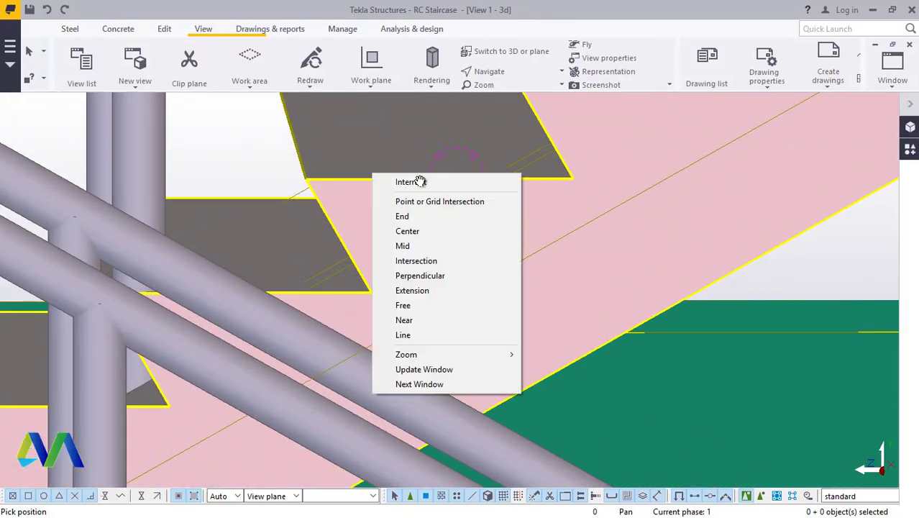
click(417, 182)
scroll(367, 190, down, 10)
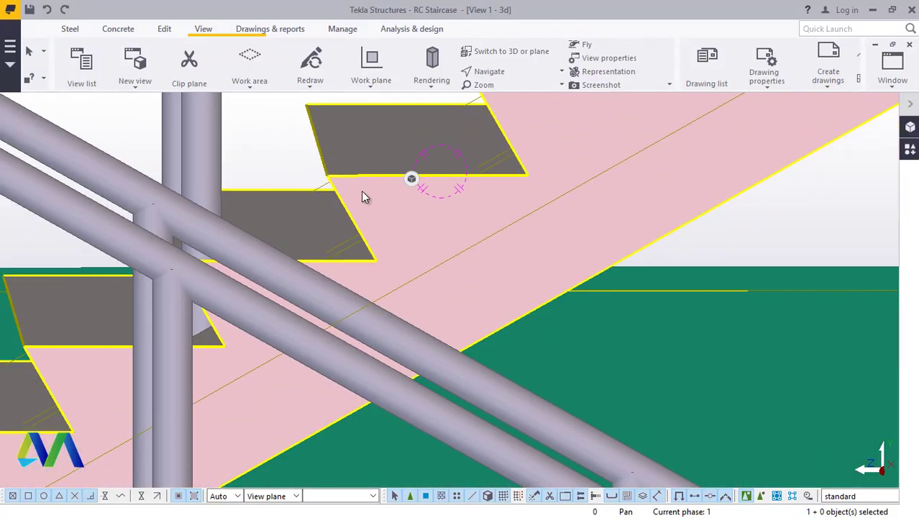
scroll(413, 164, down, 2)
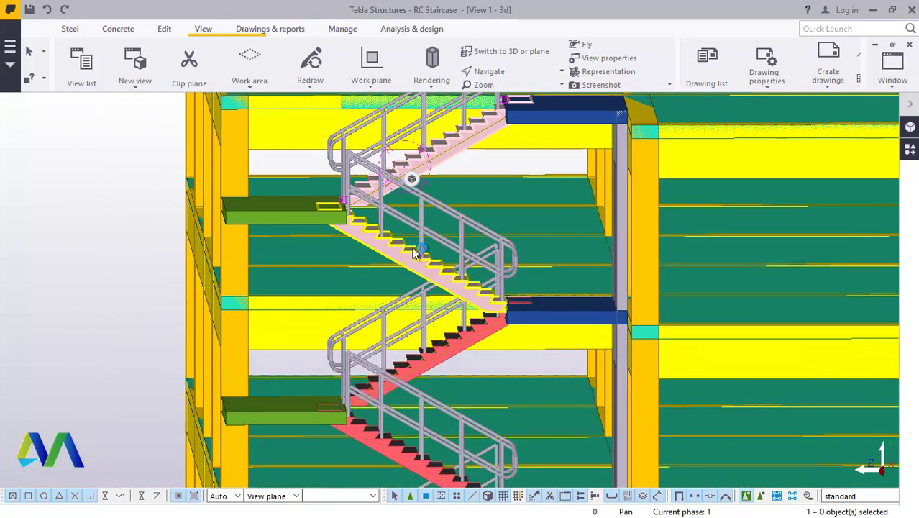
shift+click(462, 344)
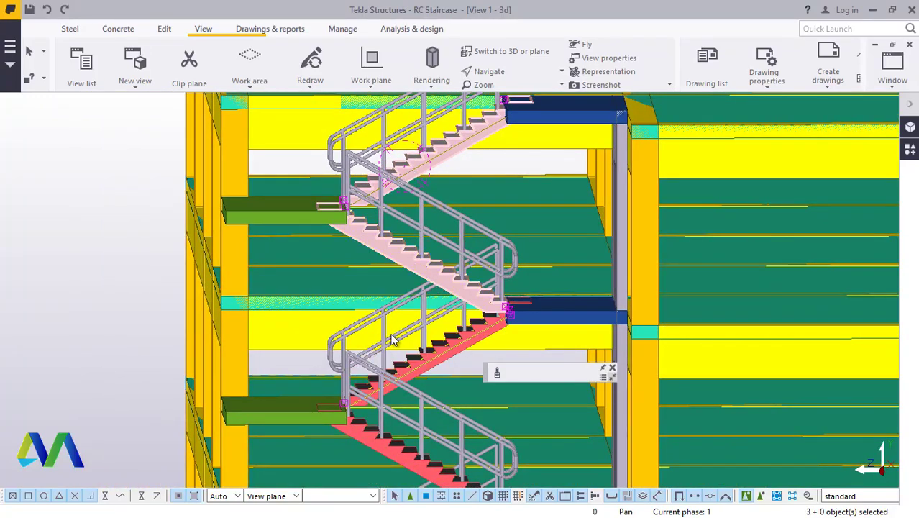
click(501, 143)
scroll(501, 142, up, 5)
click(483, 126)
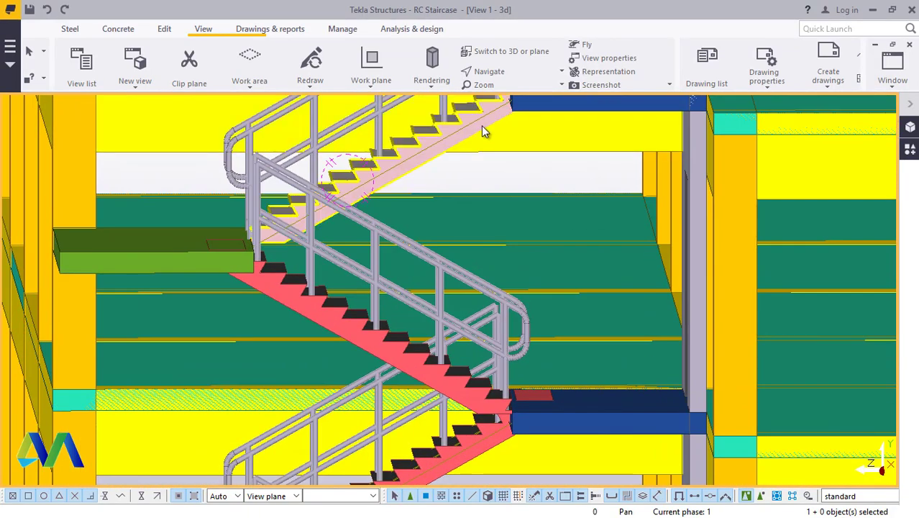
shift+click(481, 125)
scroll(321, 307, up, 2)
shift+click(322, 309)
scroll(328, 295, down, 3)
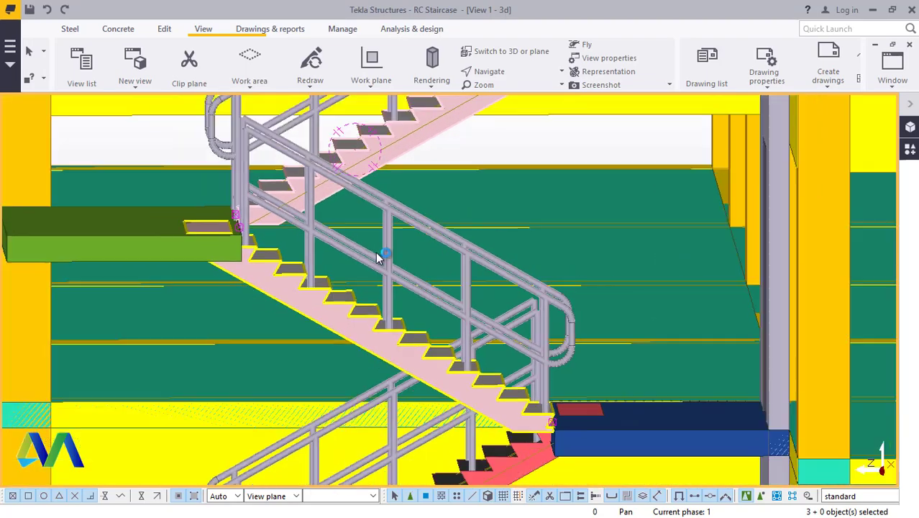
scroll(464, 345, up, 1)
scroll(475, 466, up, 4)
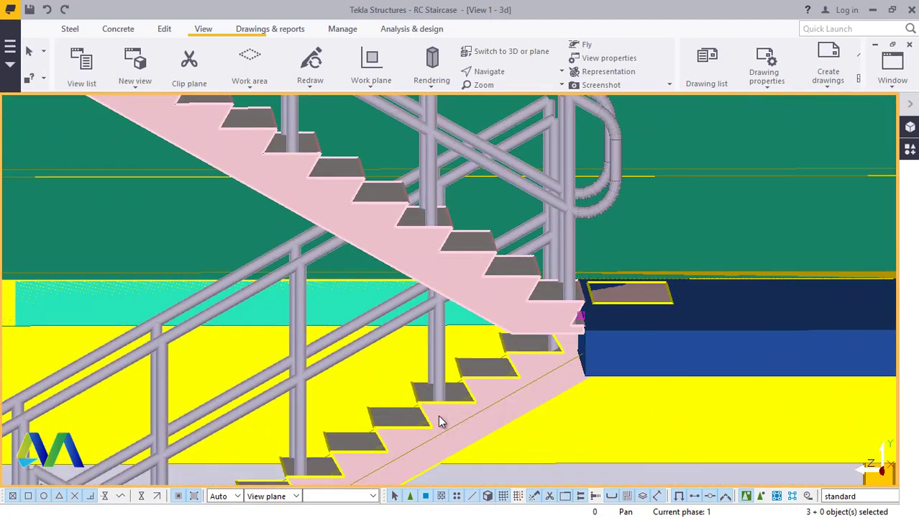
shift+click(422, 416)
scroll(419, 318, down, 4)
scroll(416, 402, up, 2)
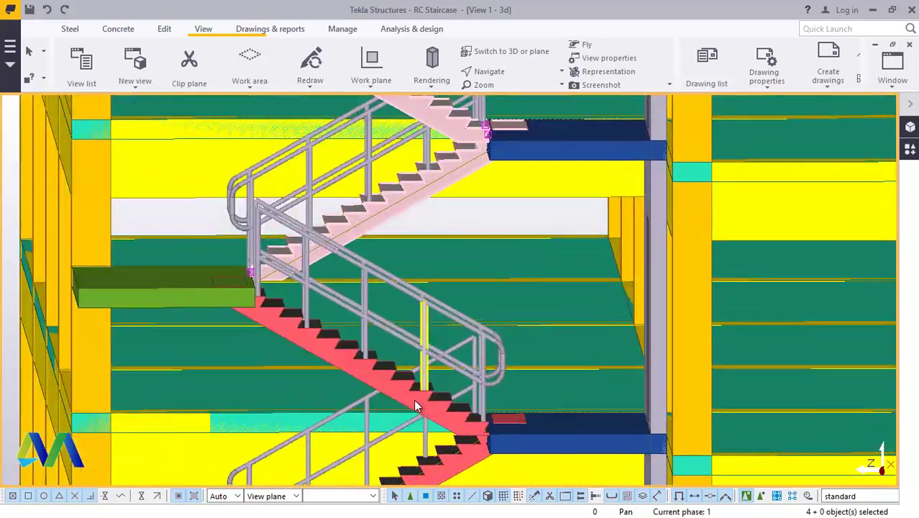
scroll(416, 406, up, 1)
scroll(329, 242, down, 3)
scroll(352, 382, up, 4)
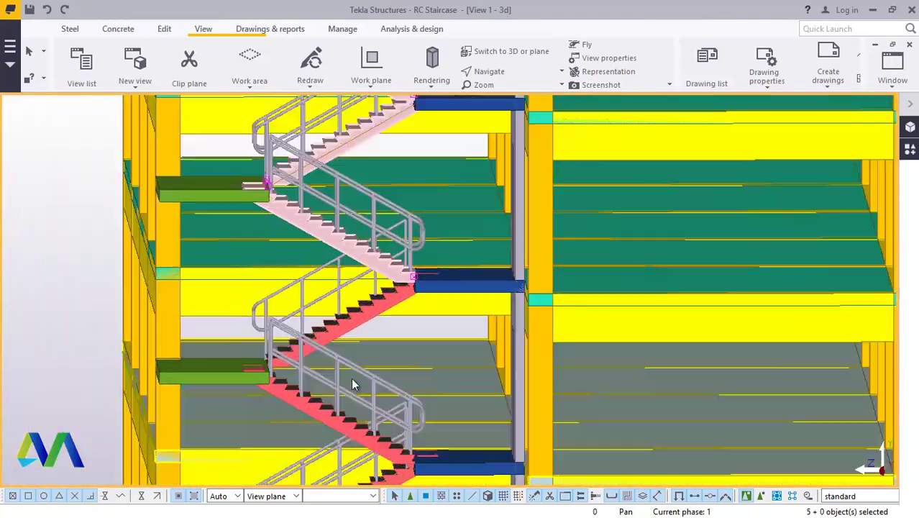
scroll(381, 259, down, 3)
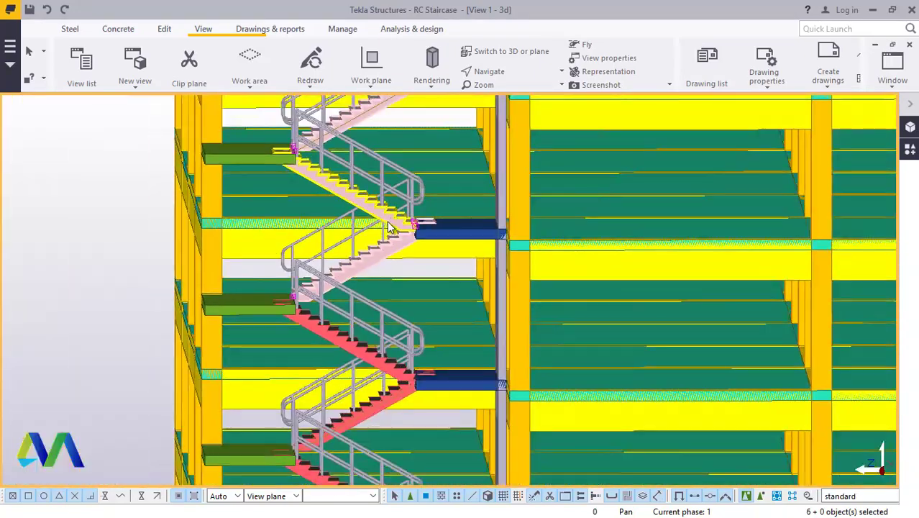
shift+click(469, 376)
click(25, 152)
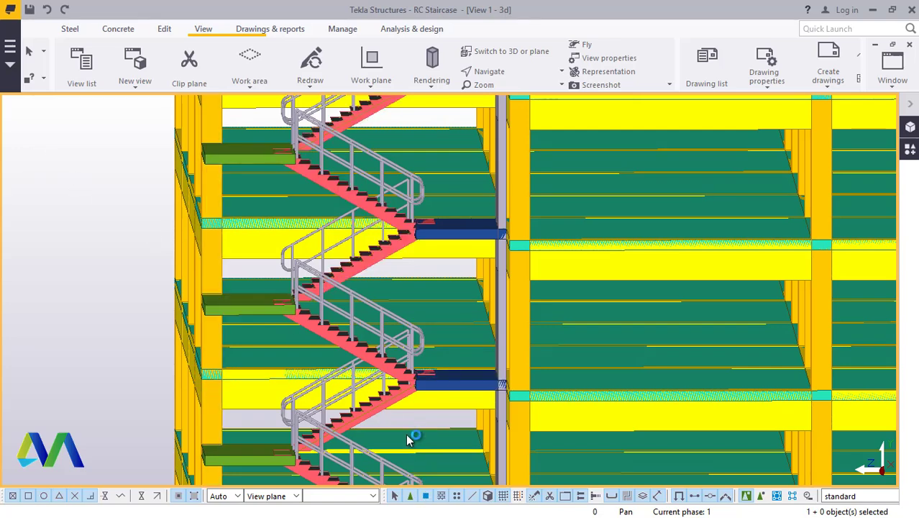
Turn the staircase to an oblique outside view and select the concrete stair flights of the two uppermost storeys together.
click(524, 73)
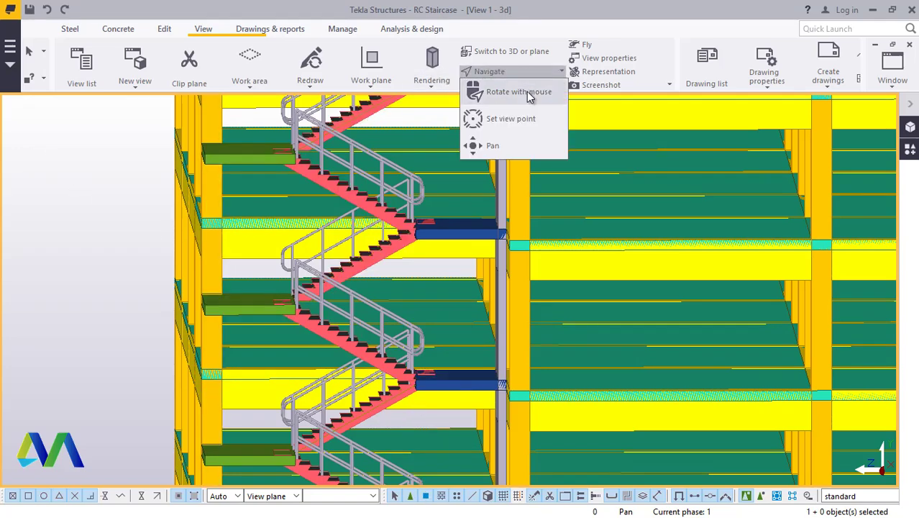
click(527, 91)
drag(385, 240, 376, 276)
right_click(376, 279)
click(402, 287)
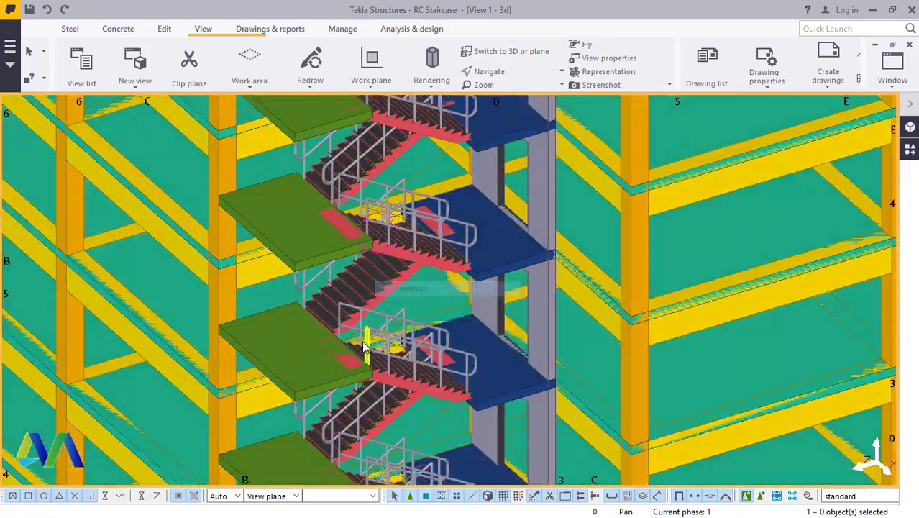
scroll(365, 338, down, 3)
scroll(359, 218, up, 5)
click(359, 220)
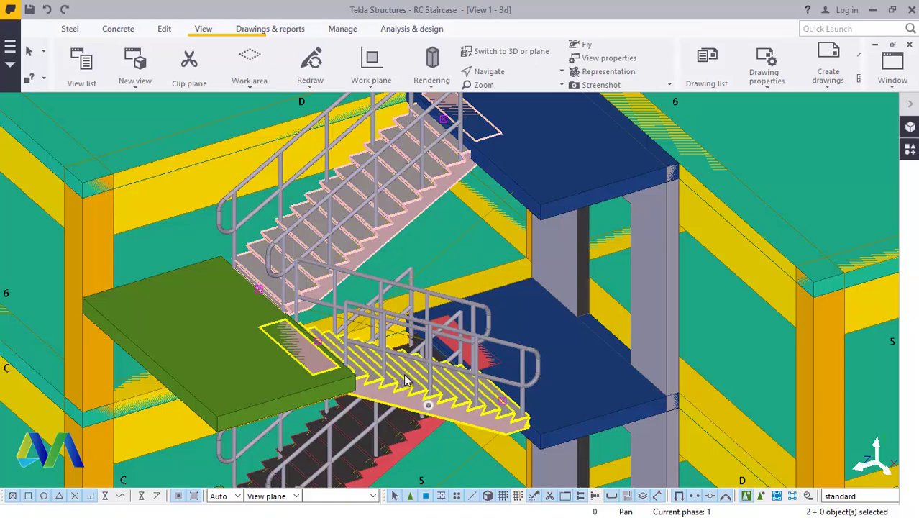
scroll(425, 229, down, 5)
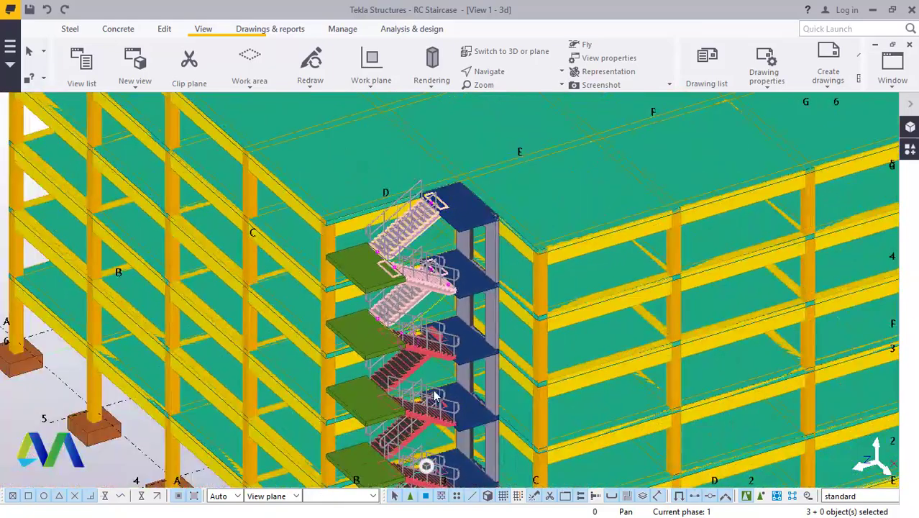
scroll(414, 353, up, 6)
shift+click(446, 288)
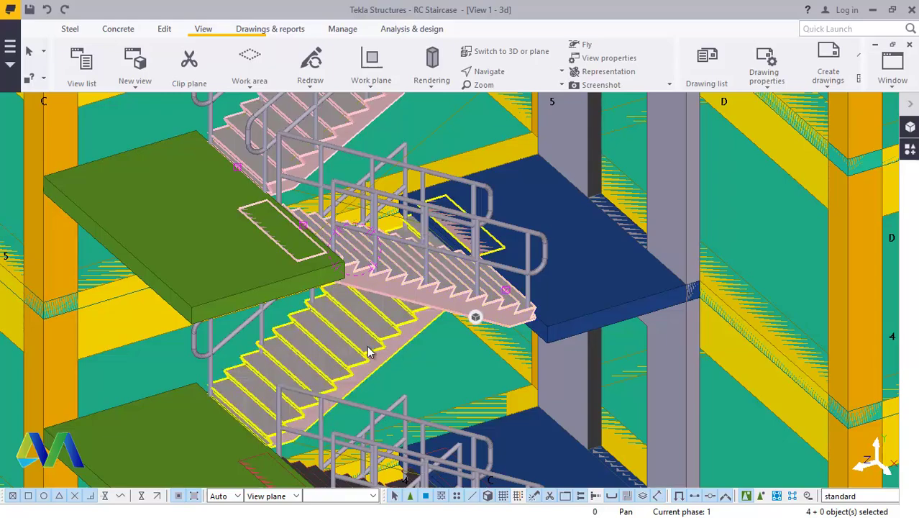
Add the concrete stair flights of the middle storeys to the selection.
scroll(354, 331, down, 5)
scroll(338, 394, up, 5)
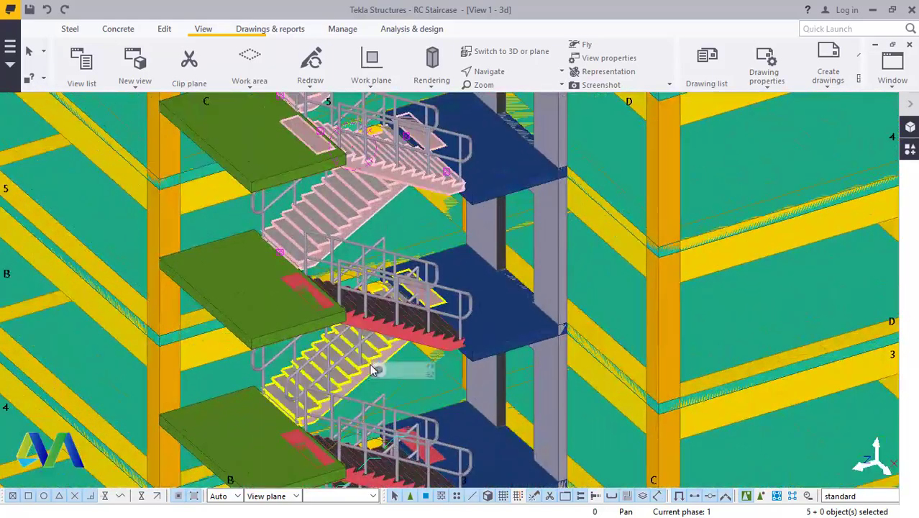
scroll(338, 381, up, 1)
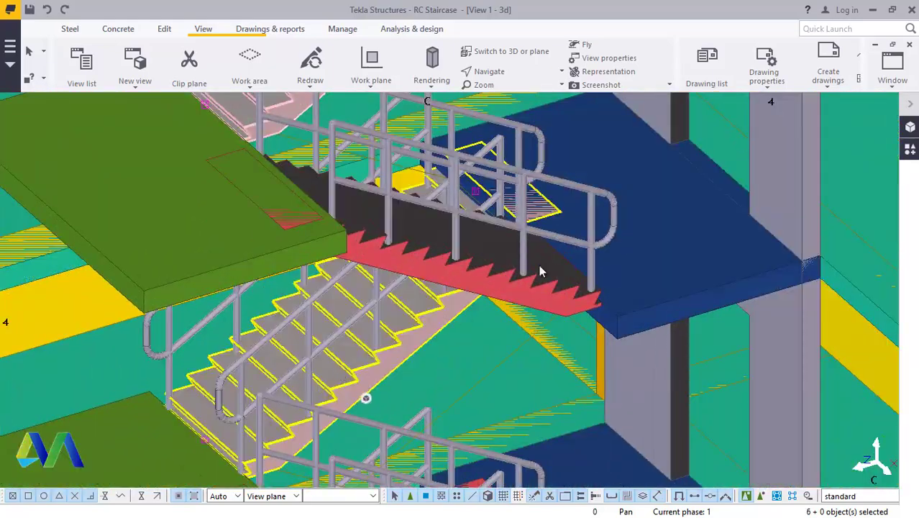
scroll(462, 243, down, 4)
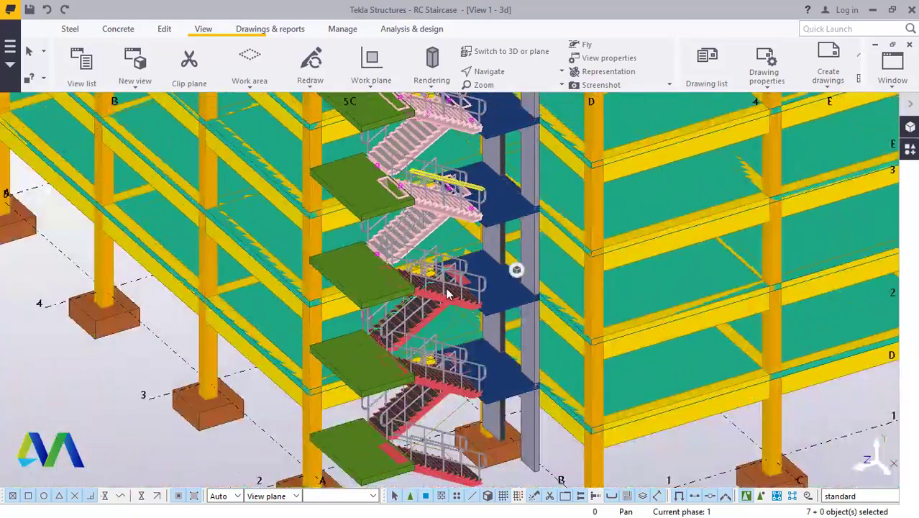
scroll(419, 329, up, 4)
shift+click(435, 269)
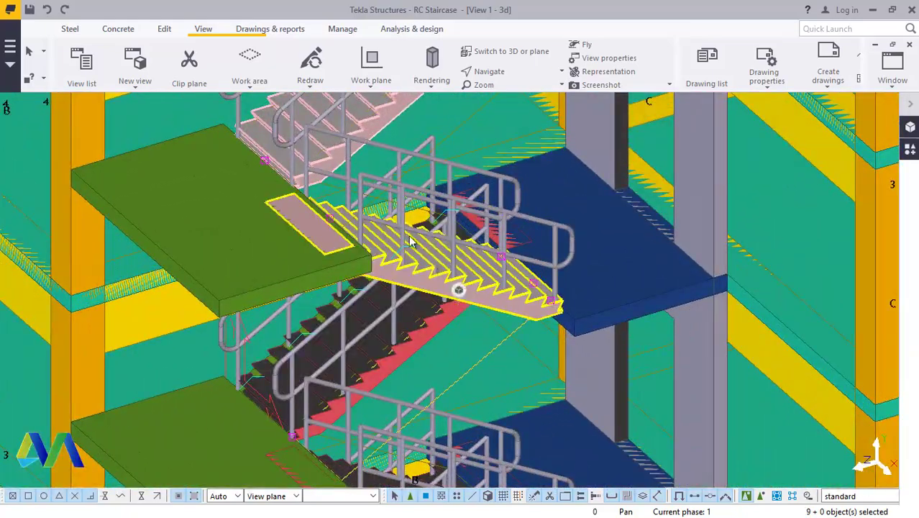
Add the remaining flights down to the lowest flight to the selection.
scroll(420, 317, down, 4)
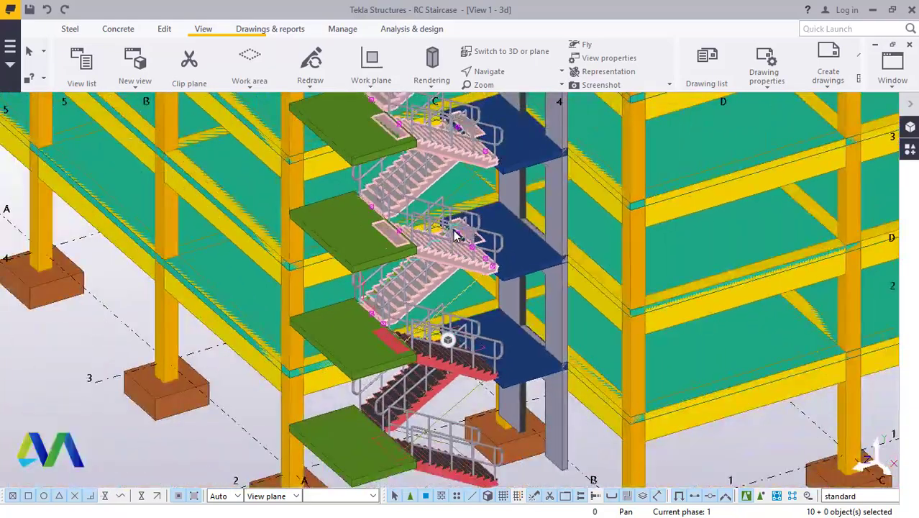
scroll(471, 317, up, 4)
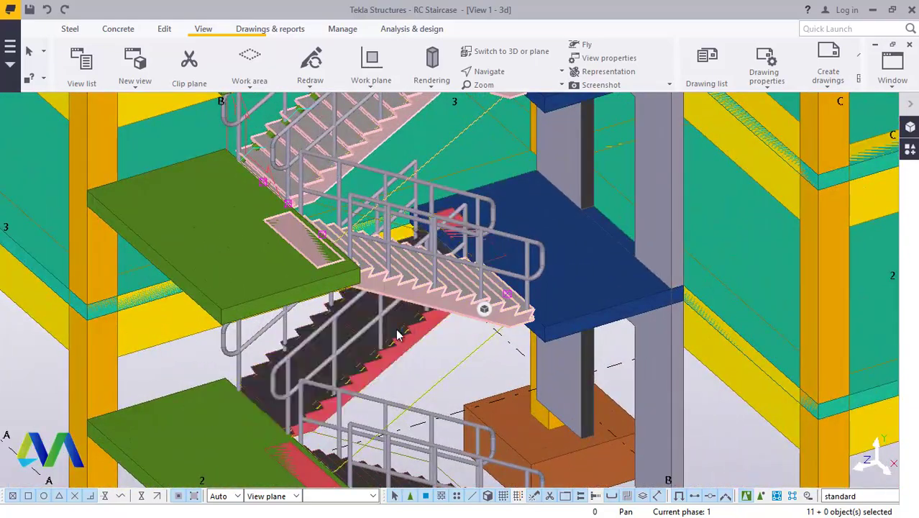
shift+click(397, 334)
scroll(398, 334, down, 4)
scroll(407, 383, up, 2)
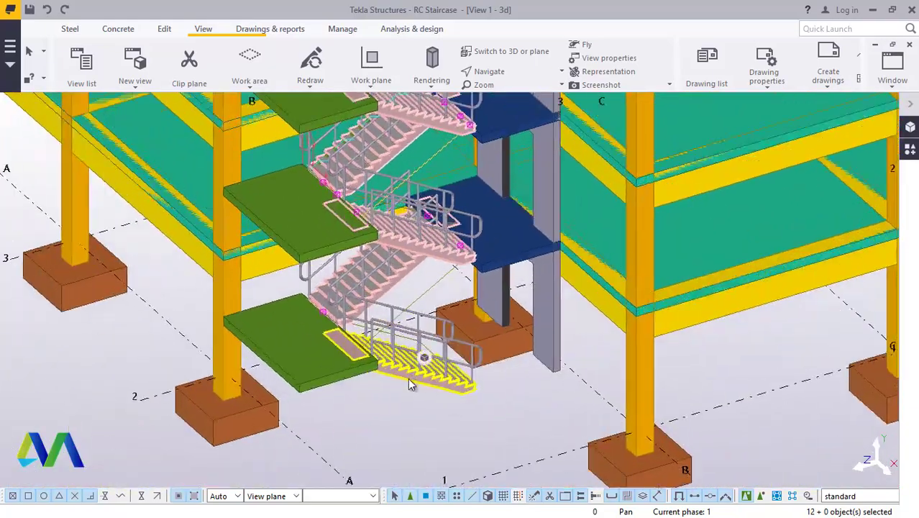
scroll(408, 383, up, 3)
middle_drag(406, 394, 404, 345)
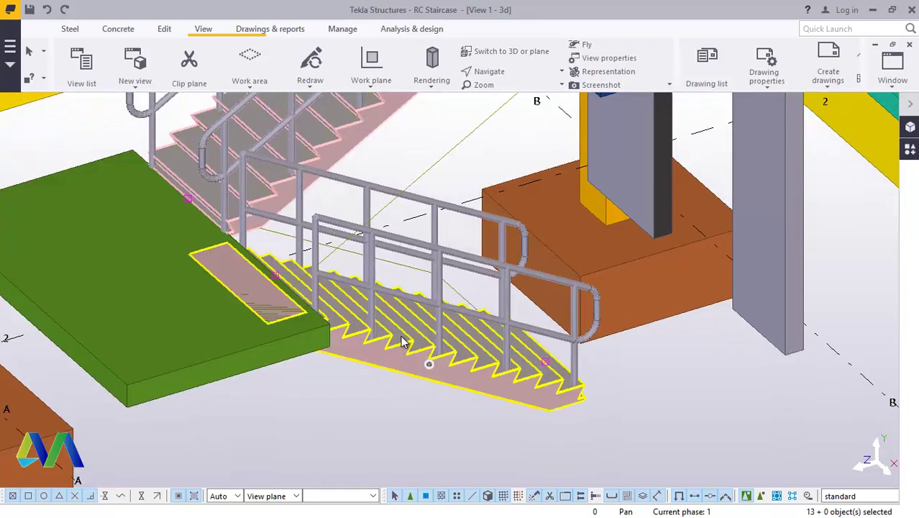
Give all other steps of the selected concrete stairs an outer chamfer of 10.00 by 10.00 and apply the modification.
double_click(403, 342)
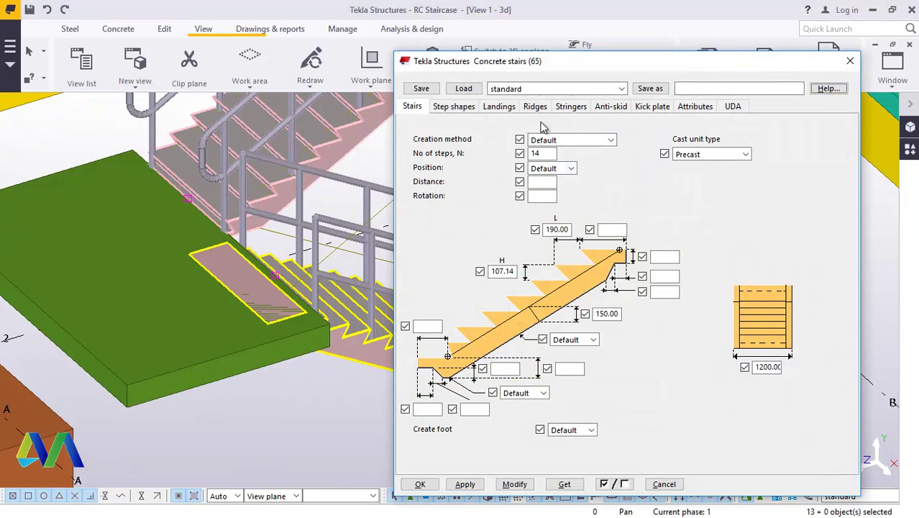
click(455, 106)
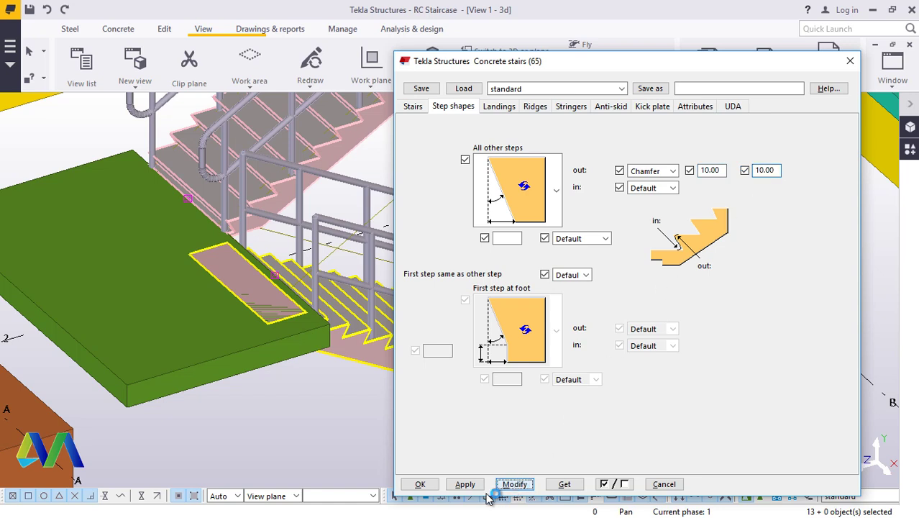
click(465, 484)
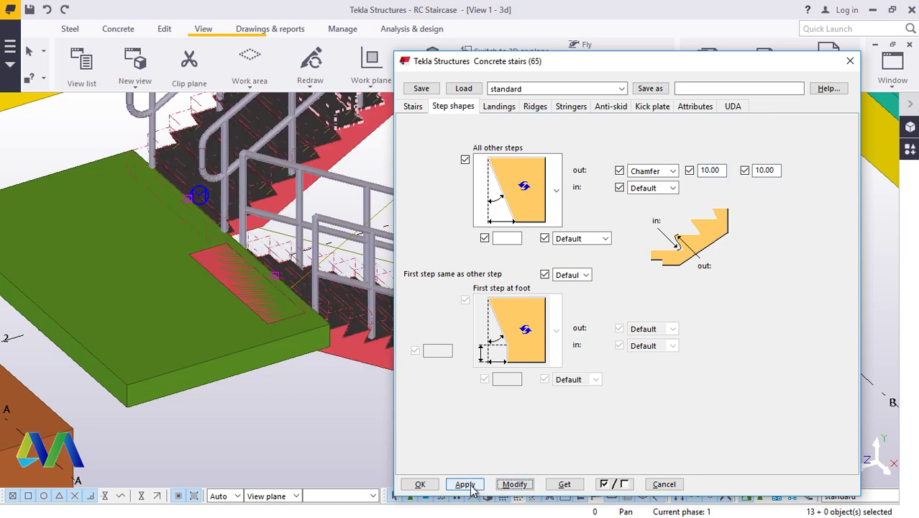
click(420, 483)
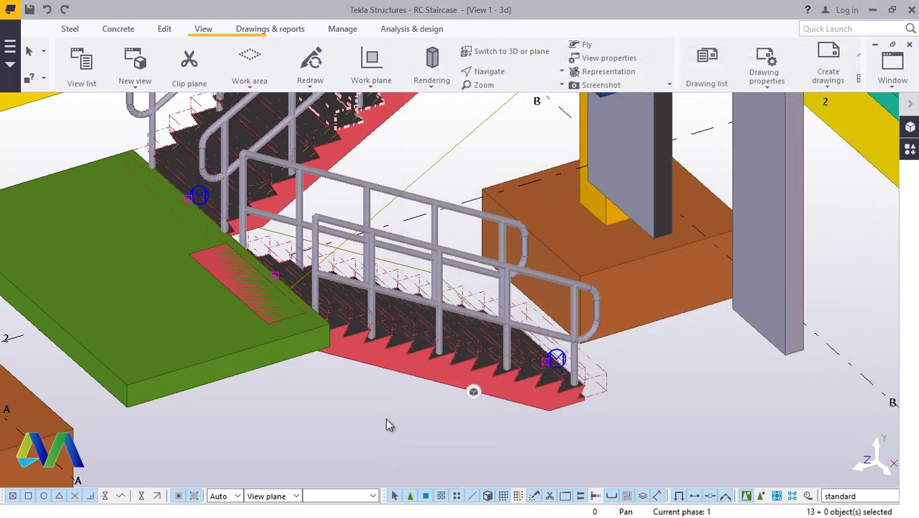
Inspect the chamfered outer step edges of the lowest flight close up.
right_click(386, 416)
click(432, 324)
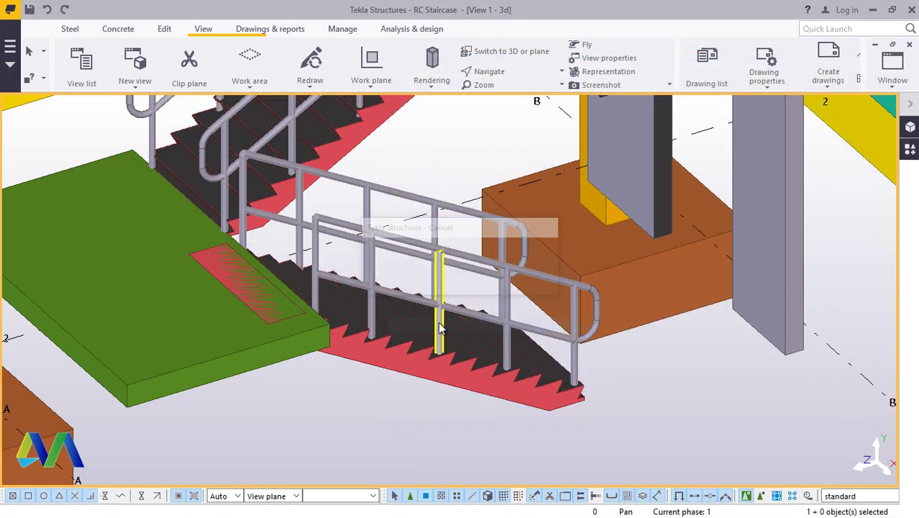
scroll(406, 352, up, 5)
scroll(400, 350, up, 5)
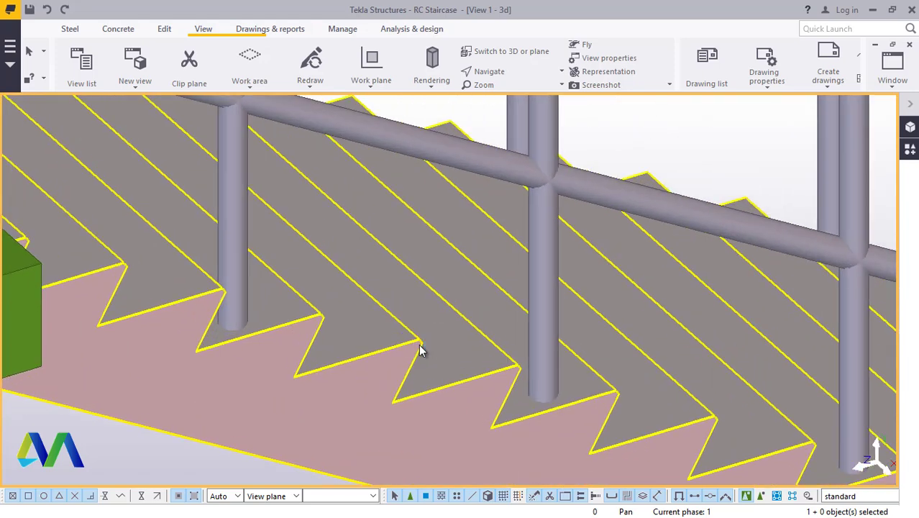
click(496, 71)
click(502, 117)
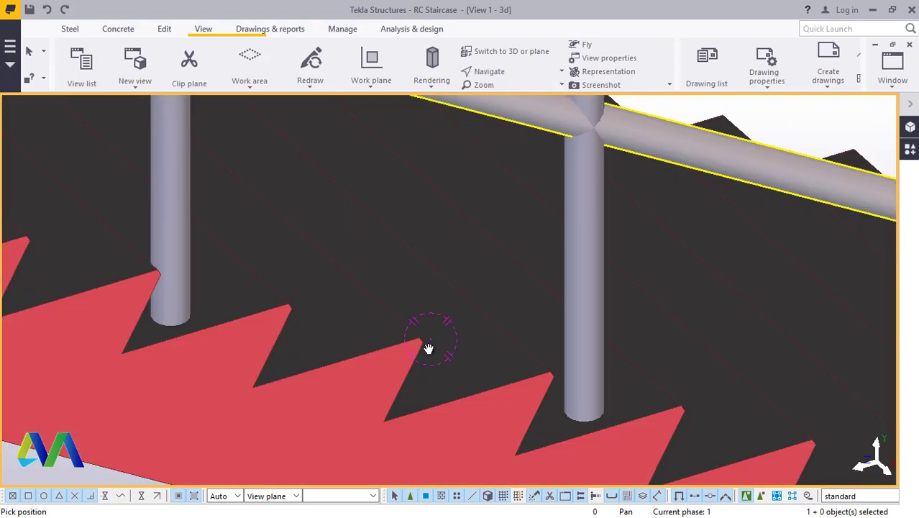
mouse_move(428, 349)
ctrl+middle_down()
mouse_move(325, 361)
mouse_move(269, 334)
ctrl+middle_up()
scroll(310, 307, up, 4)
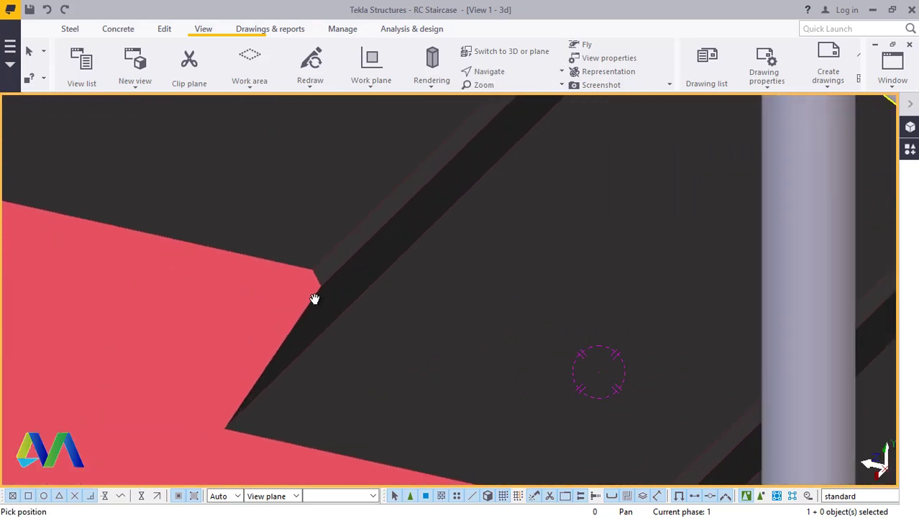
Review the chamfered steps and handrails from the lowest flight up to the full staircase and building.
scroll(314, 298, up, 1)
scroll(481, 320, down, 6)
mouse_move(490, 336)
ctrl+middle_down()
mouse_move(465, 309)
mouse_move(405, 278)
mouse_move(375, 283)
mouse_move(419, 265)
mouse_move(494, 263)
mouse_move(517, 281)
ctrl+middle_up()
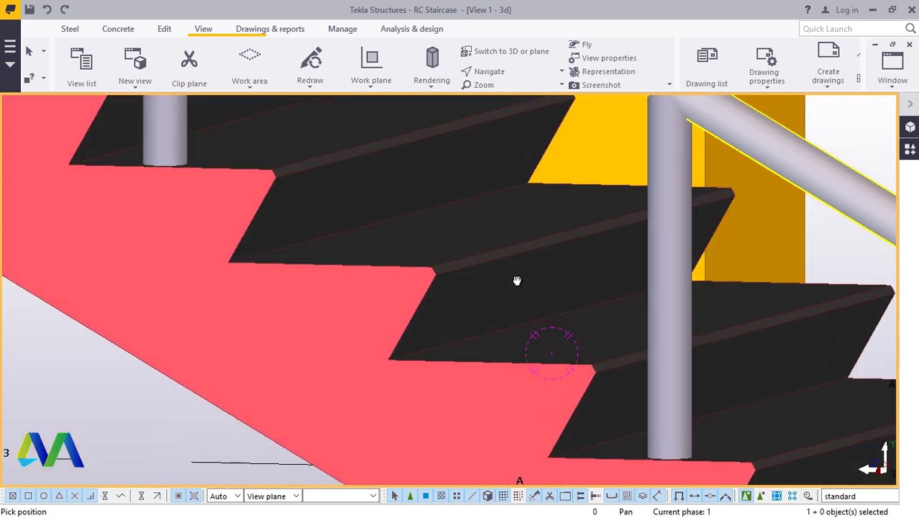
scroll(490, 344, down, 8)
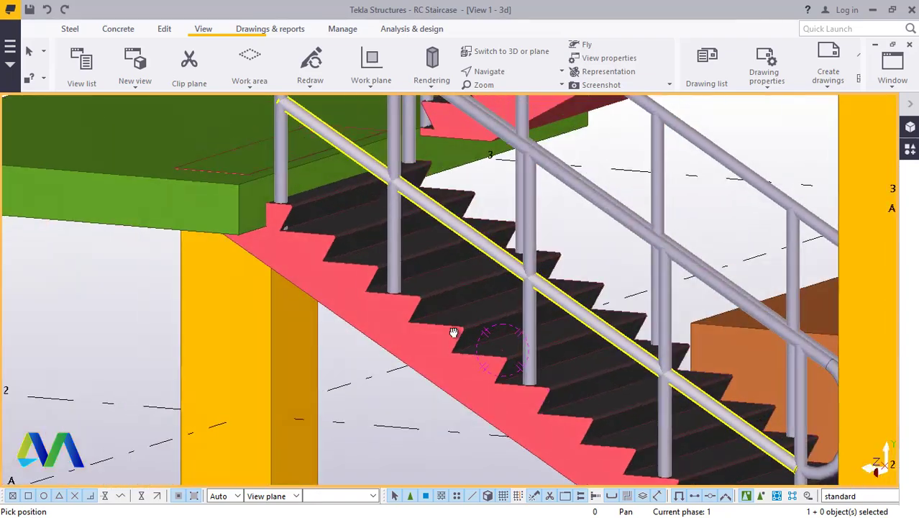
mouse_move(454, 332)
ctrl+middle_down()
mouse_move(398, 336)
mouse_move(492, 324)
mouse_move(522, 335)
mouse_move(532, 420)
mouse_move(430, 312)
mouse_move(487, 338)
mouse_move(521, 408)
ctrl+middle_up()
scroll(527, 413, down, 3)
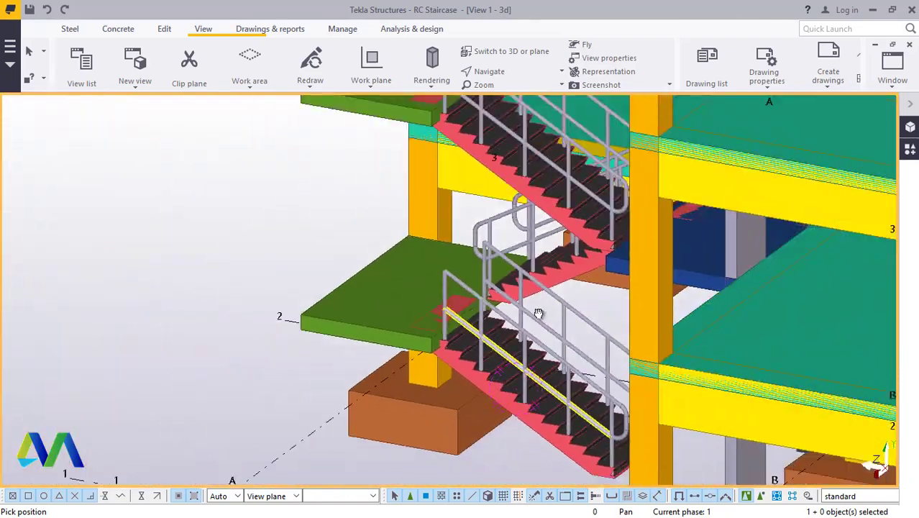
ctrl+middle_drag(538, 314, 538, 367)
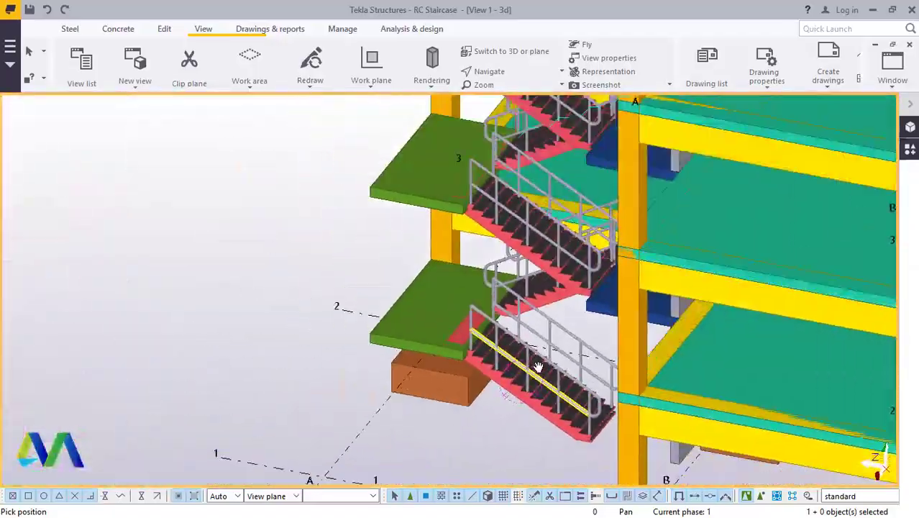
scroll(541, 366, down, 5)
right_click(365, 272)
click(403, 282)
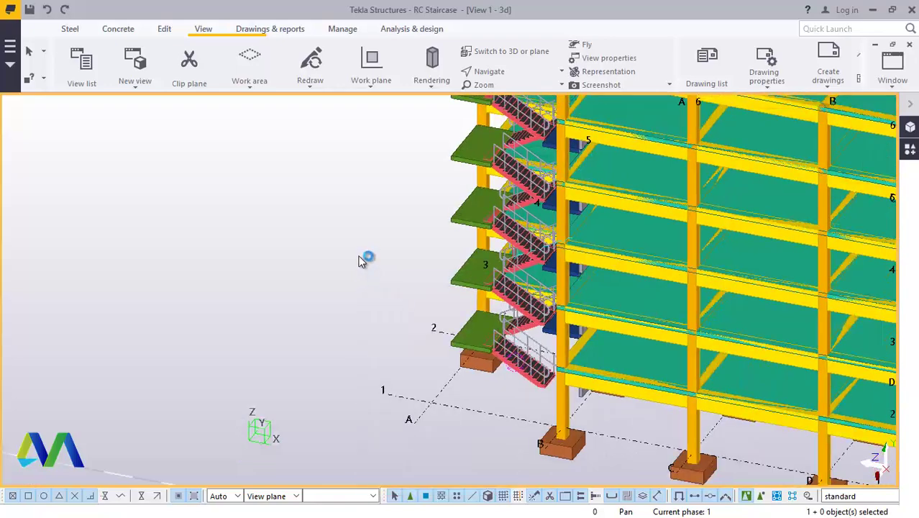
scroll(361, 257, down, 6)
scroll(368, 257, up, 3)
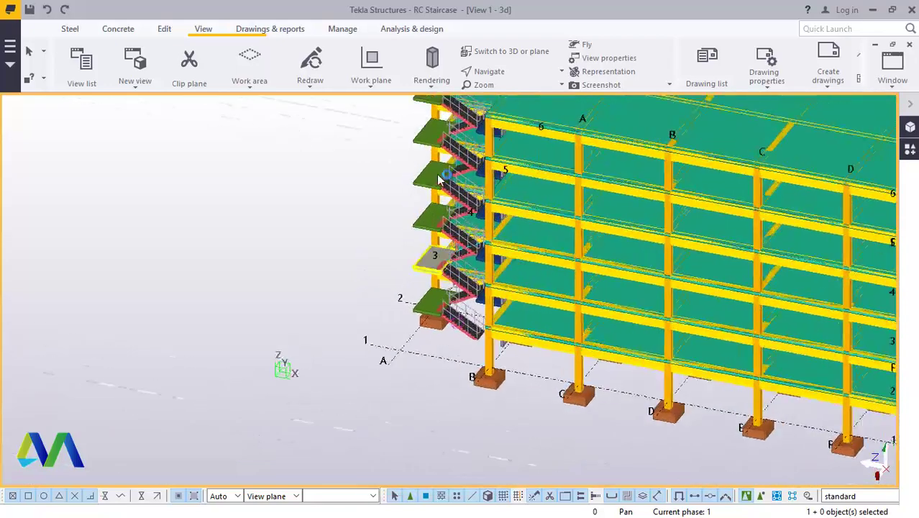
Start a concrete slab outline with corners at both outer ends of grid line 1 and the J-side end of grid line 6.
click(69, 29)
click(119, 29)
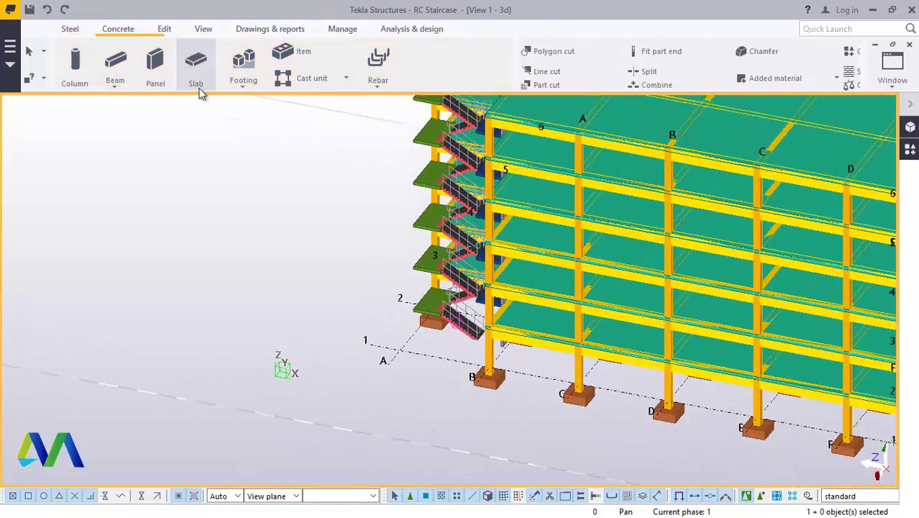
click(197, 76)
scroll(455, 359, up, 4)
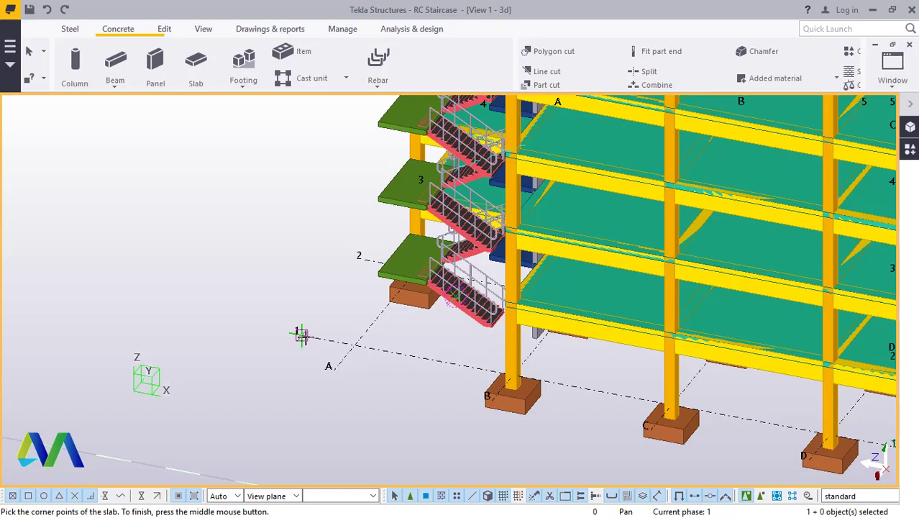
scroll(313, 316, down, 5)
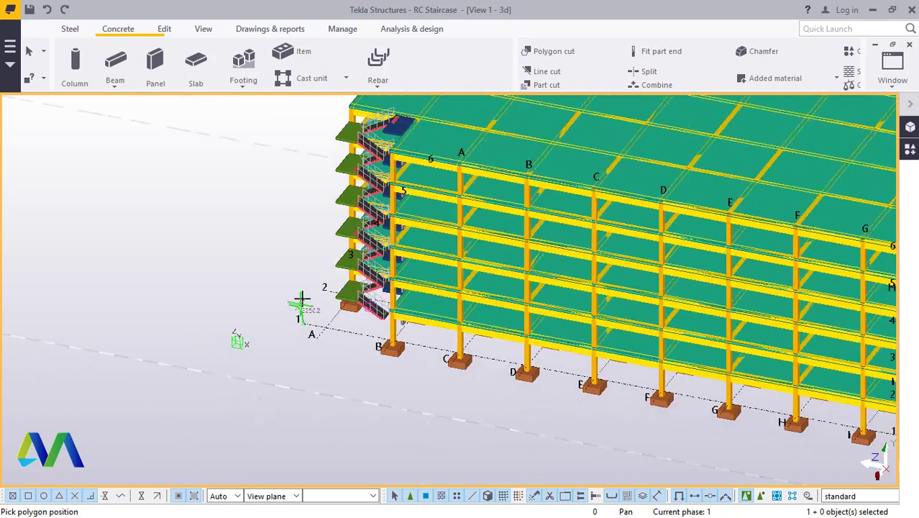
click(298, 317)
scroll(663, 374, up, 3)
scroll(663, 375, up, 5)
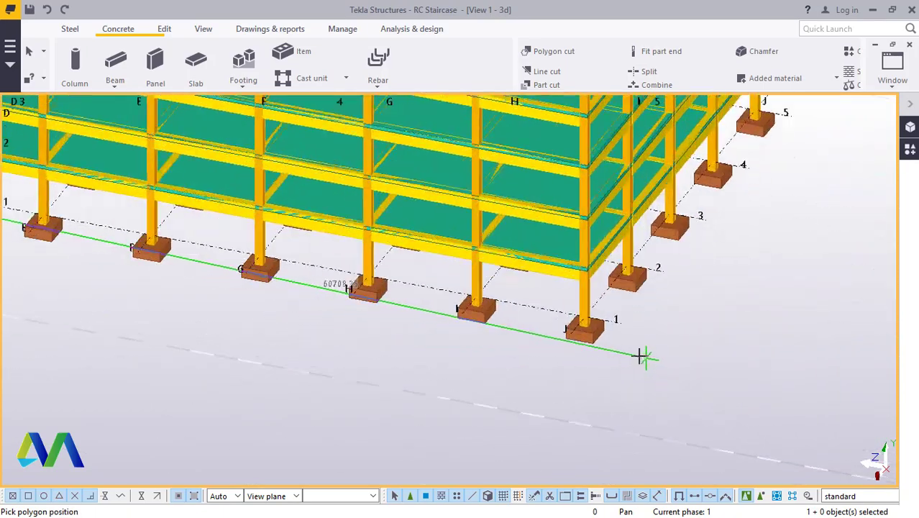
click(609, 300)
scroll(503, 410, down, 5)
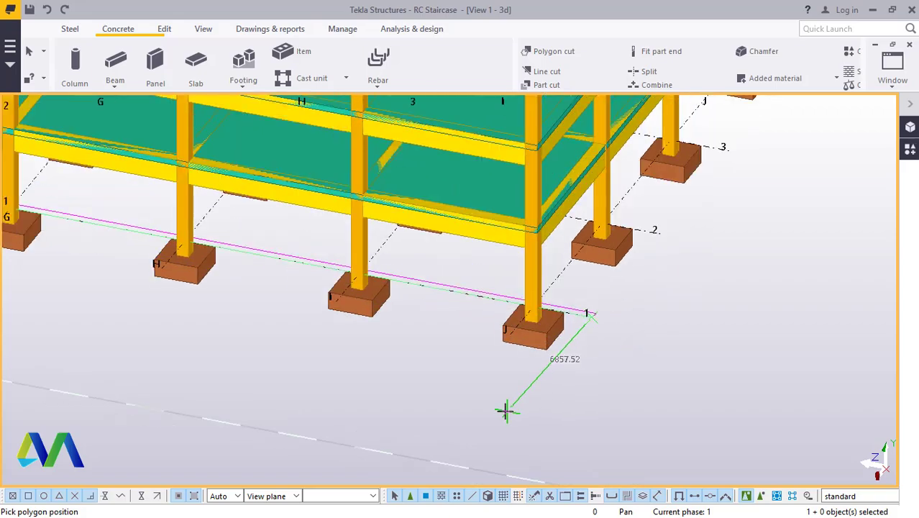
scroll(683, 215, up, 5)
scroll(672, 218, up, 4)
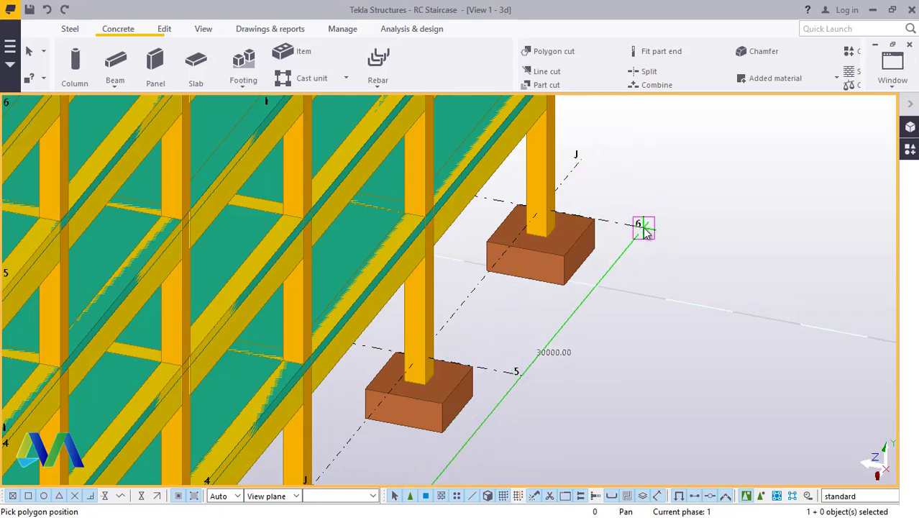
click(705, 299)
Add the slab corner at the A-side end of grid line 6 and close the outline at its starting corner on grid line 1.
scroll(732, 314, down, 8)
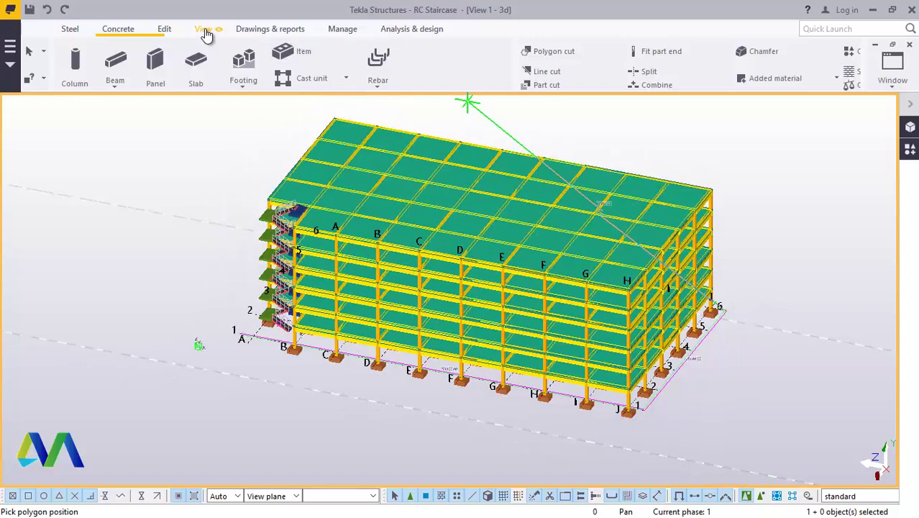
click(204, 29)
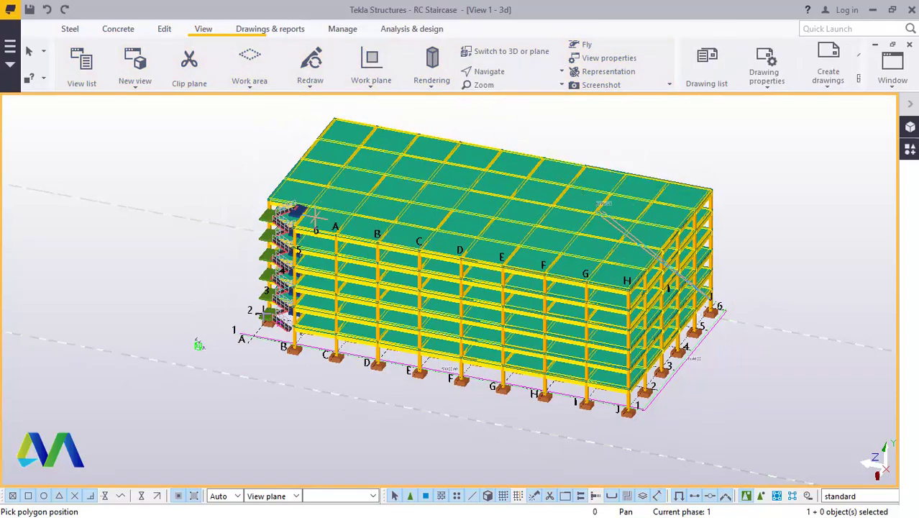
ctrl+middle_drag(268, 332, 423, 314)
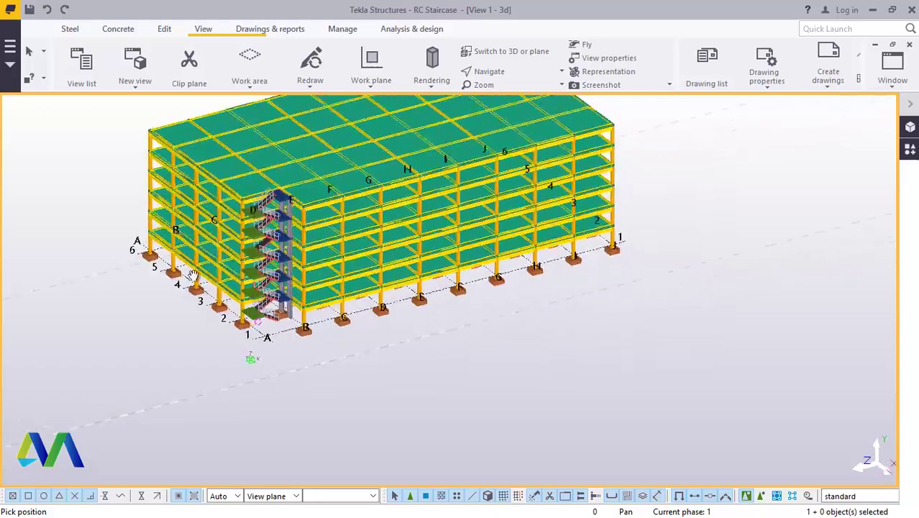
scroll(94, 231, up, 3)
right_click(107, 199)
click(114, 205)
scroll(191, 263, up, 5)
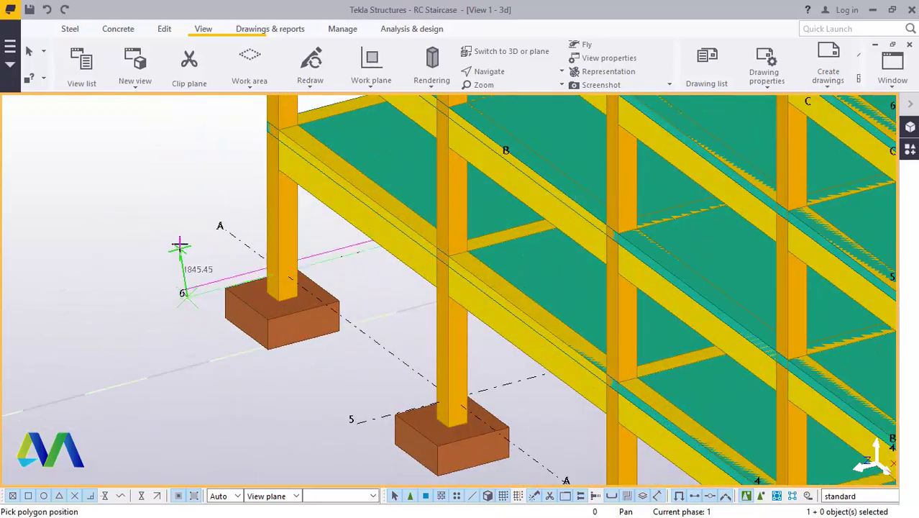
scroll(179, 247, down, 5)
scroll(442, 446, up, 5)
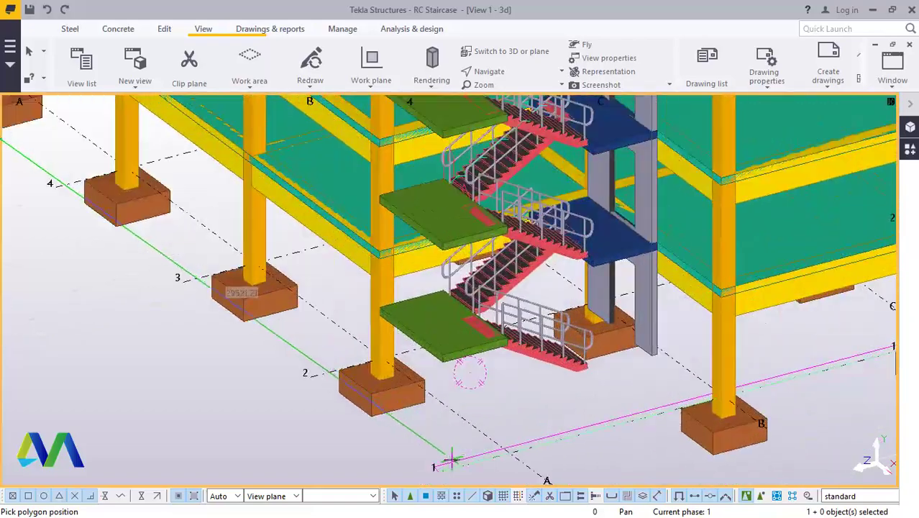
click(435, 469)
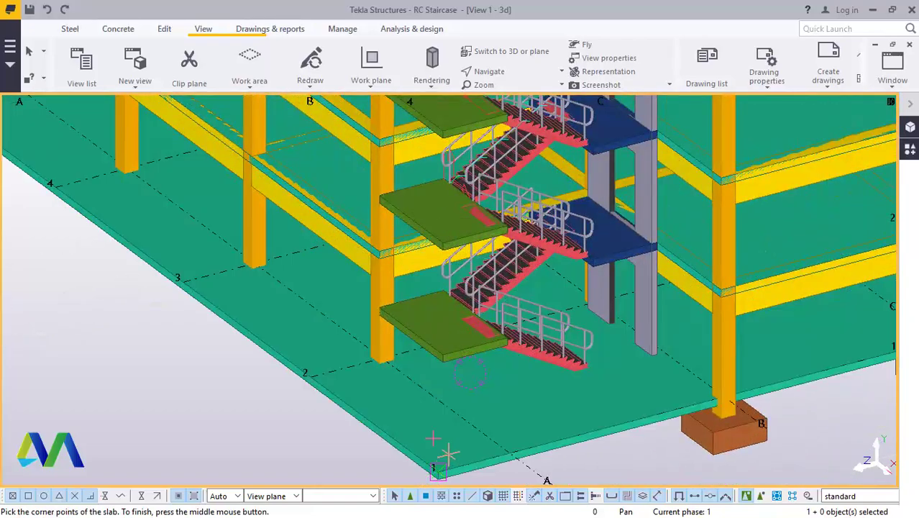
right_click(276, 371)
click(288, 157)
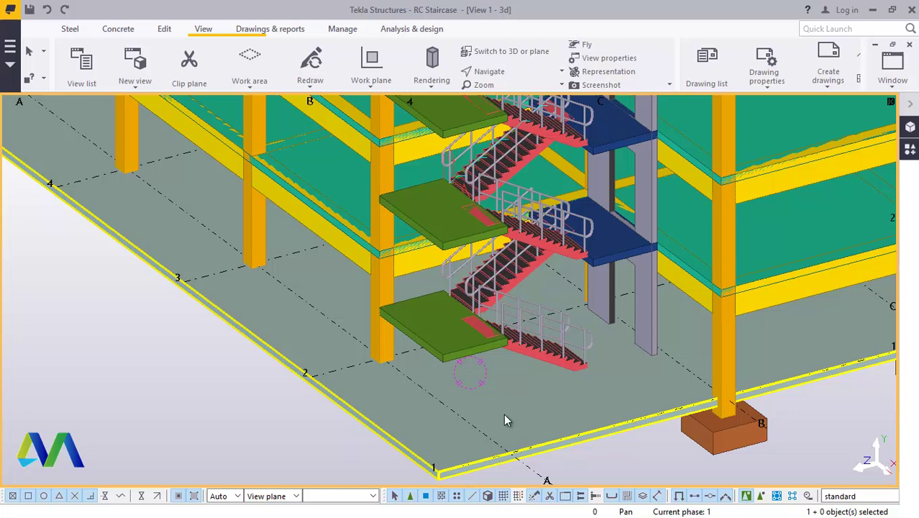
Check the depth position settings of the new ground slab.
double_click(604, 404)
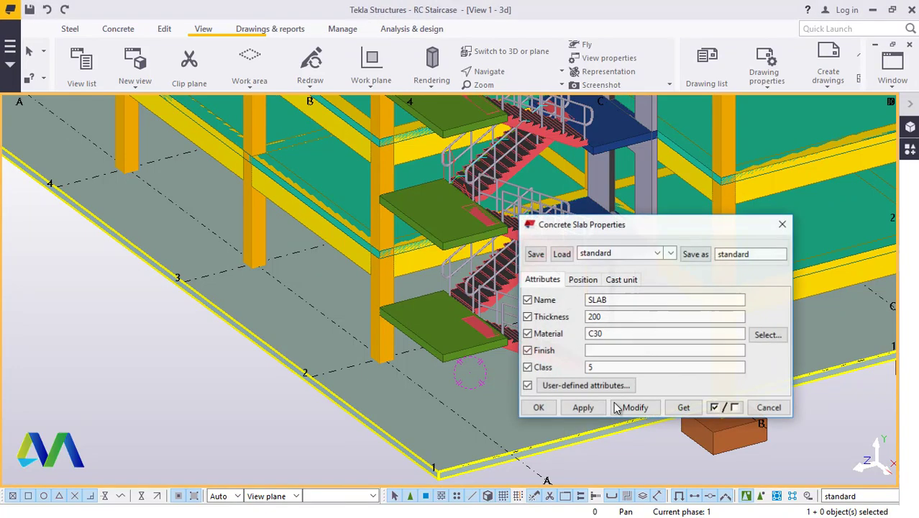
click(584, 281)
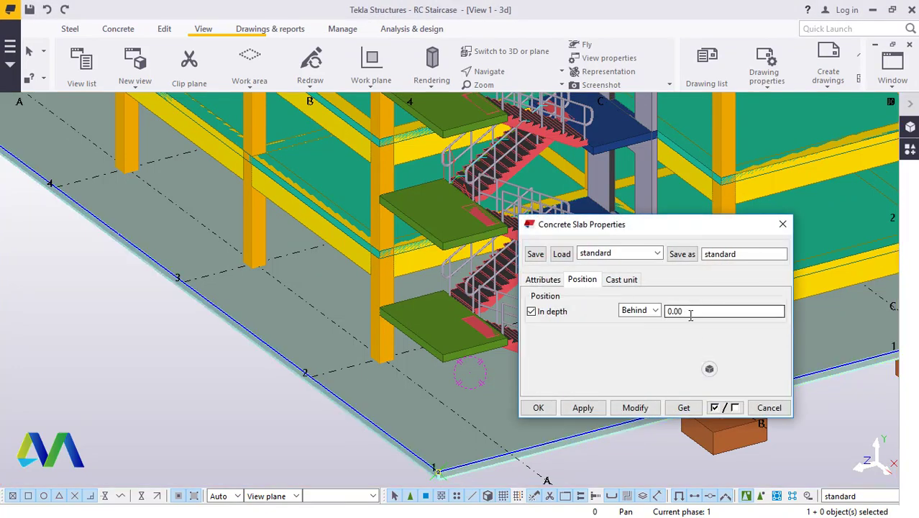
click(541, 408)
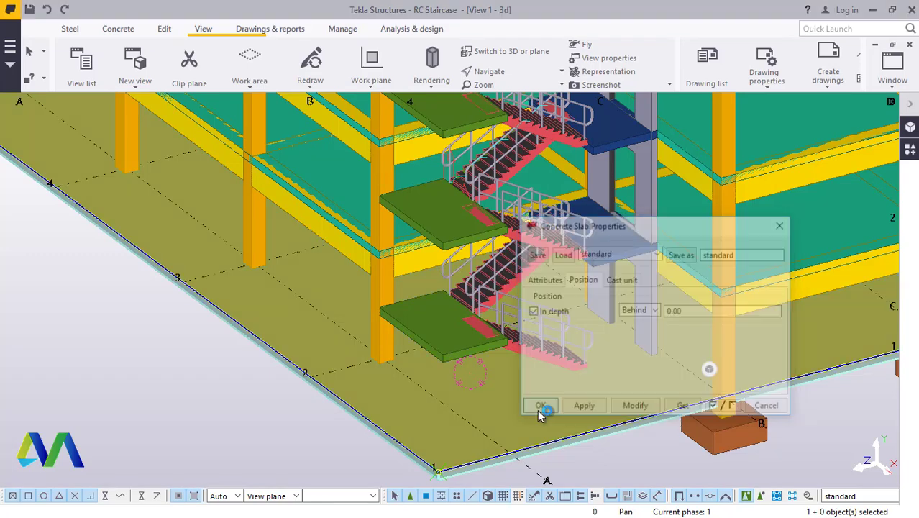
Inspect how the foot of the lowest stair flight sits relative to the new ground slab.
click(499, 76)
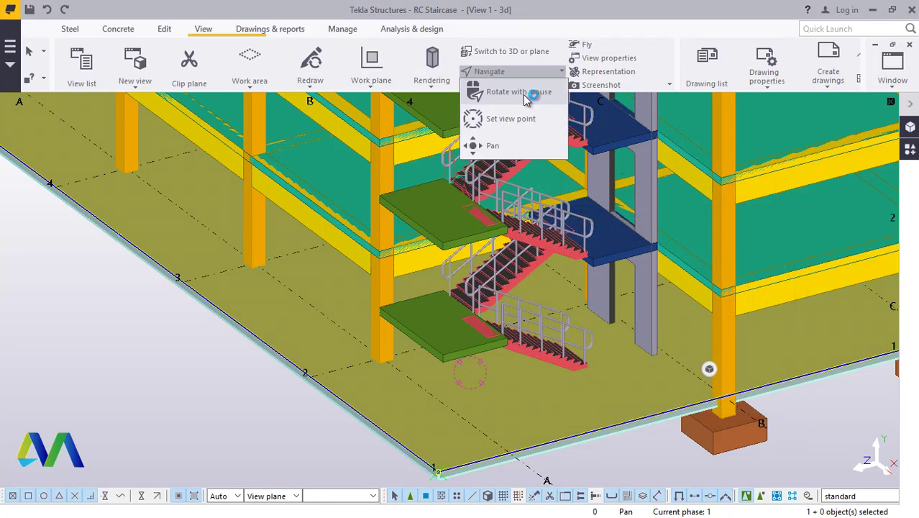
click(530, 94)
ctrl+middle_drag(602, 369, 473, 313)
right_click(249, 225)
click(291, 236)
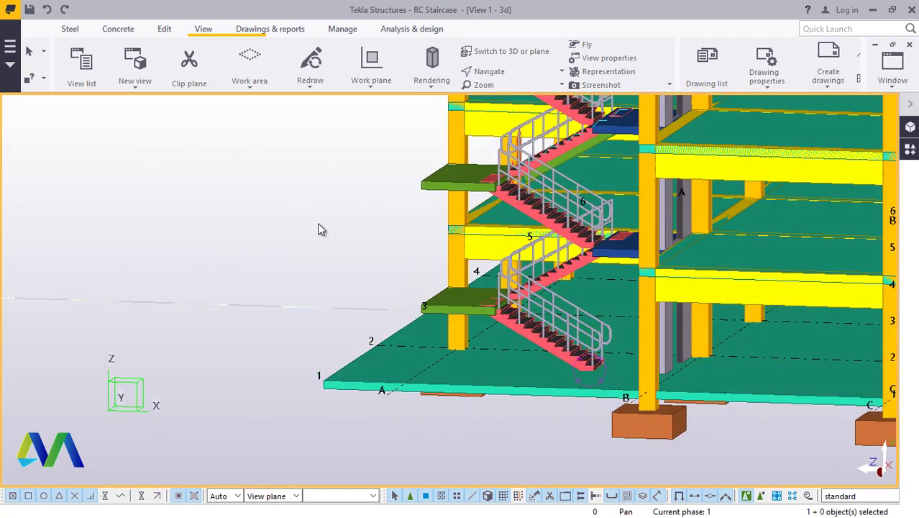
right_click(303, 215)
click(345, 292)
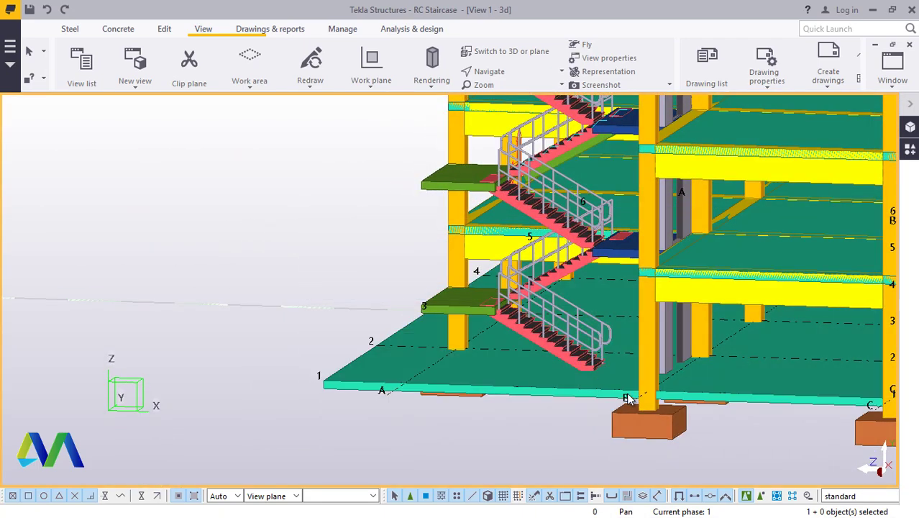
scroll(578, 354, up, 5)
scroll(601, 358, up, 2)
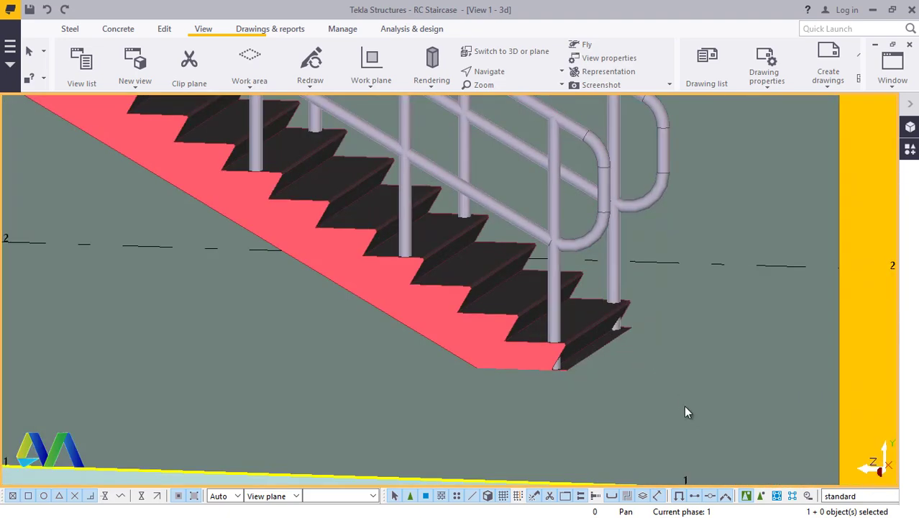
scroll(702, 424, down, 4)
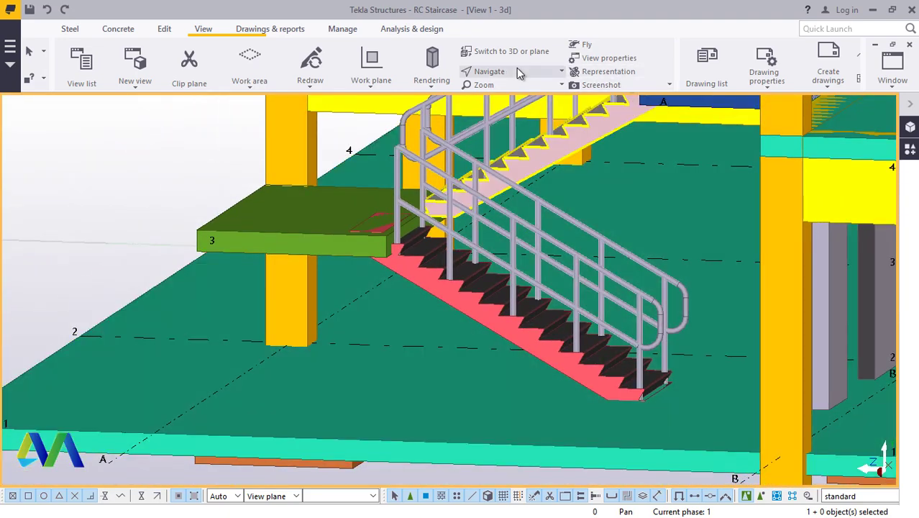
Copy the column and footing at grid B/1 to grid A/1, using the ends of grid lines B and A as reference points.
ctrl+middle_drag(536, 253, 559, 279)
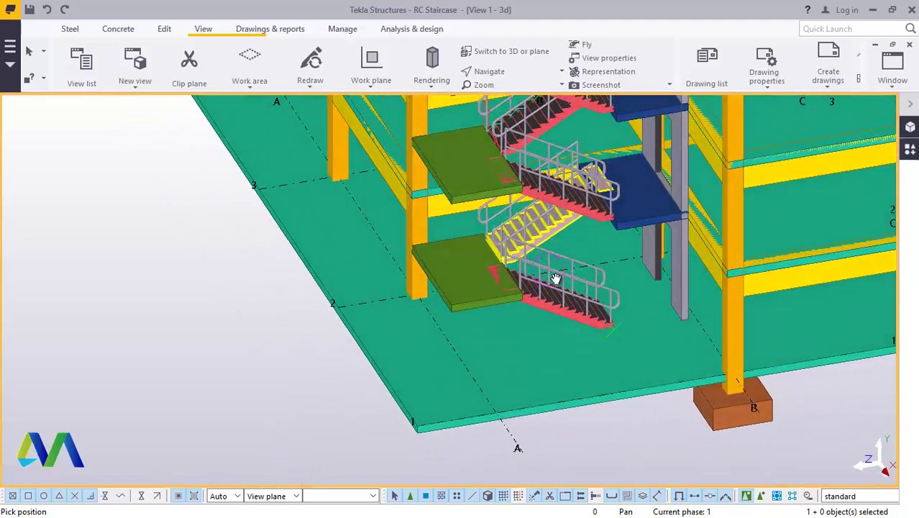
scroll(539, 246, down, 7)
scroll(675, 307, up, 5)
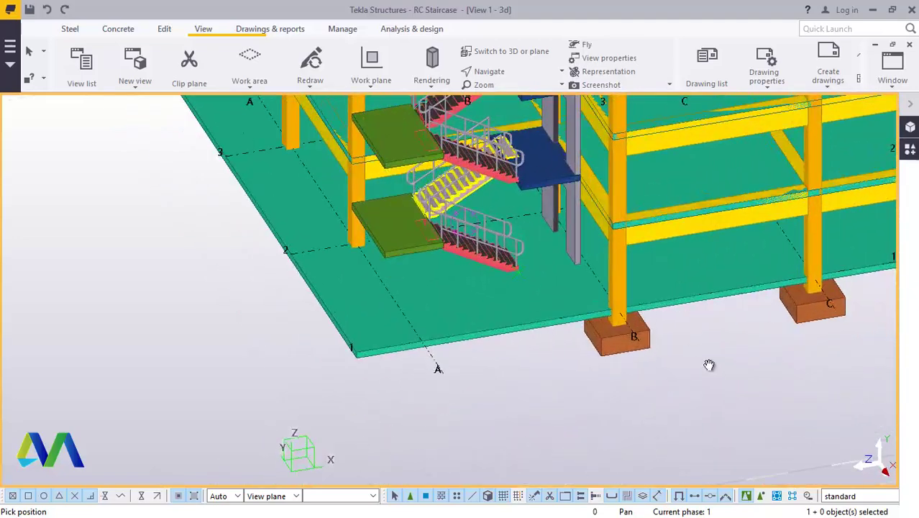
right_click(709, 364)
click(727, 154)
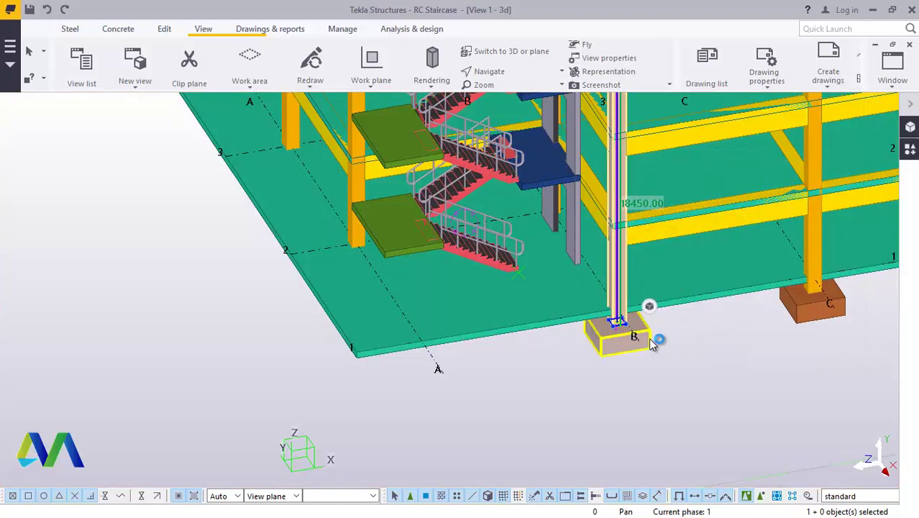
right_click(685, 348)
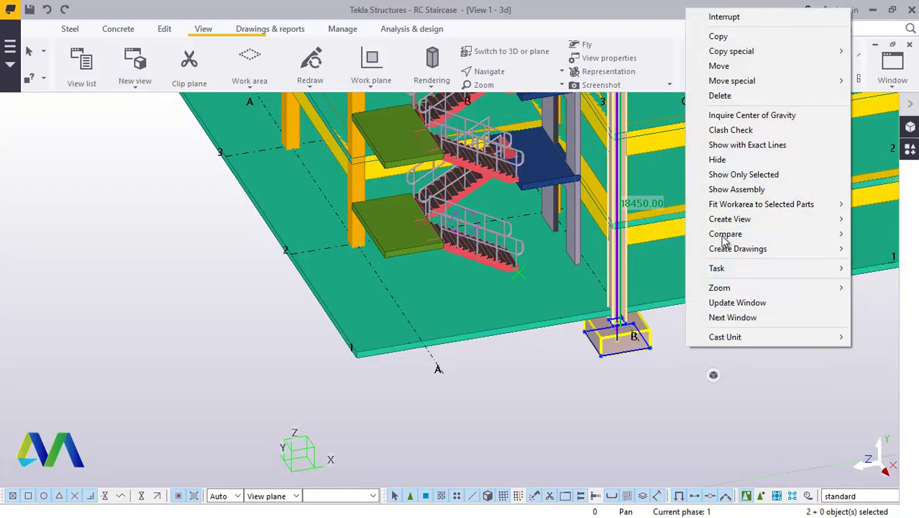
click(718, 36)
scroll(642, 354, up, 3)
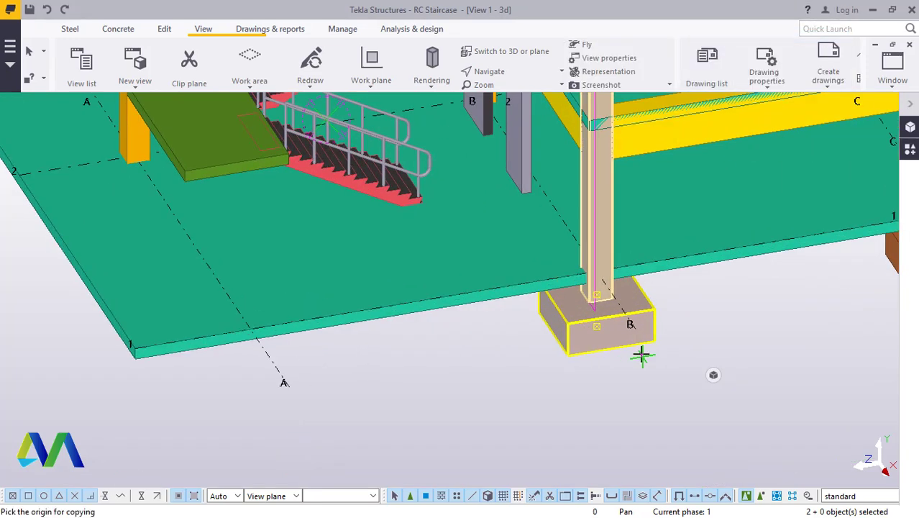
click(288, 386)
right_click(396, 401)
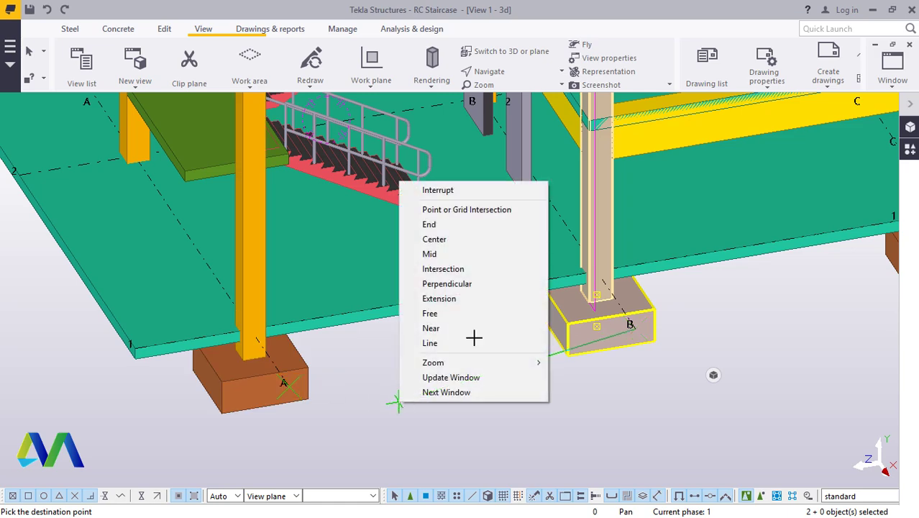
click(453, 194)
End the column and footing copy, and inspect the staircase corner bay around grid A/1 from the outside.
click(509, 76)
click(516, 92)
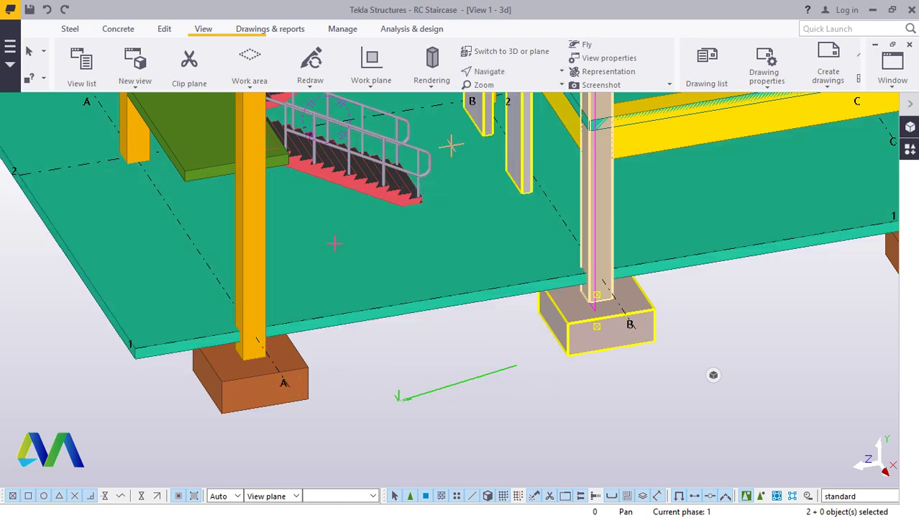
drag(268, 293, 411, 271)
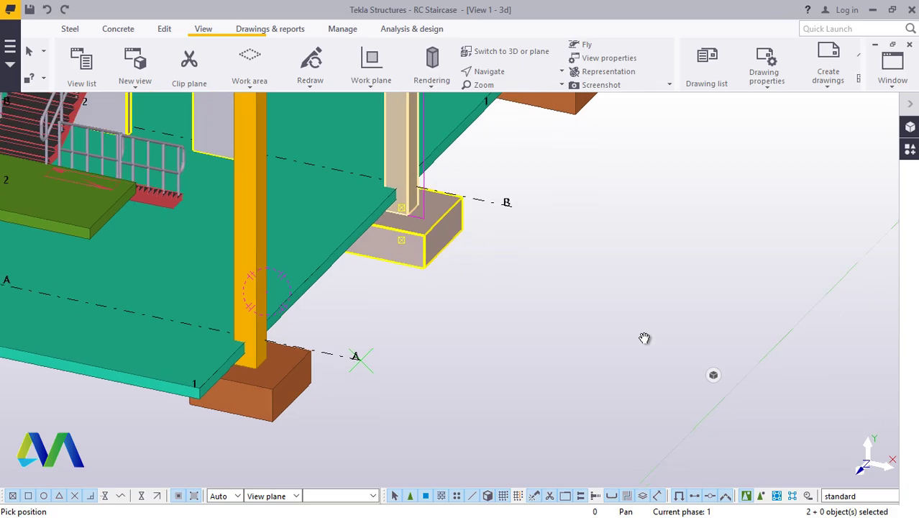
scroll(645, 338, down, 3)
drag(617, 354, 493, 325)
scroll(293, 225, up, 2)
scroll(453, 307, down, 4)
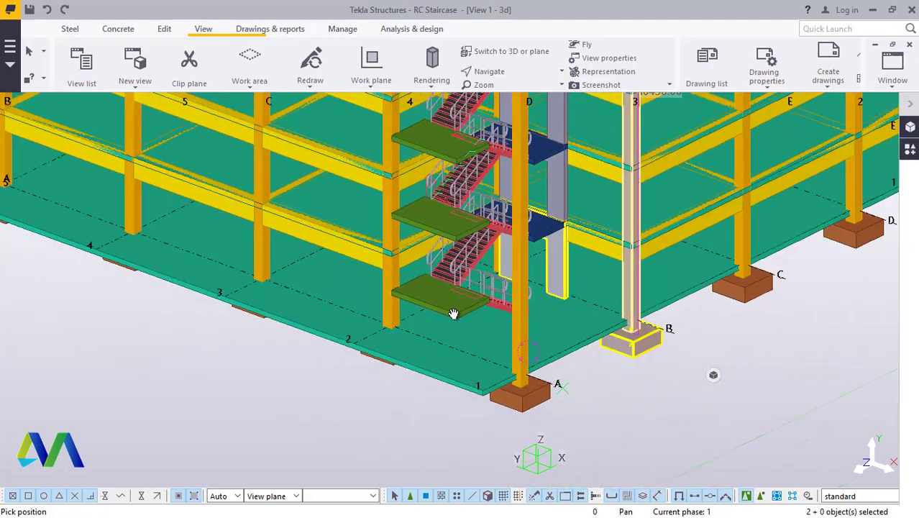
scroll(455, 314, up, 2)
right_click(515, 278)
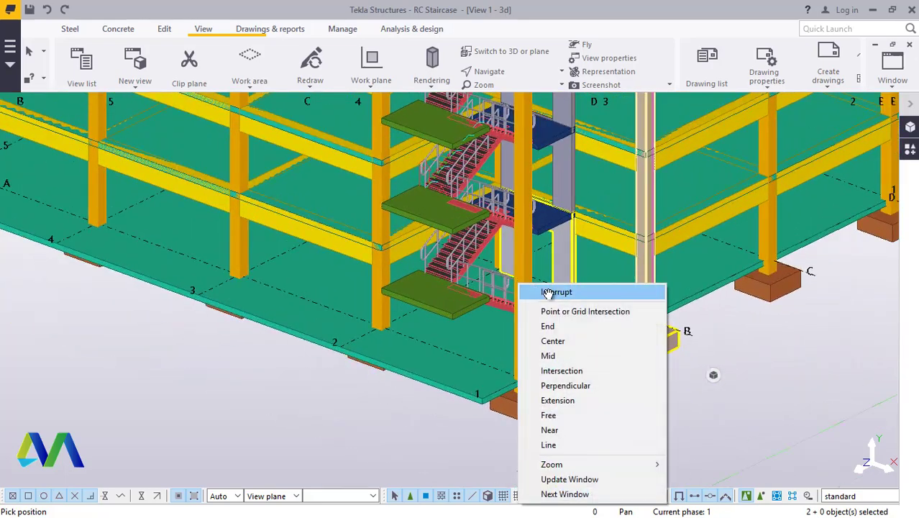
key(Escape)
scroll(383, 253, up, 3)
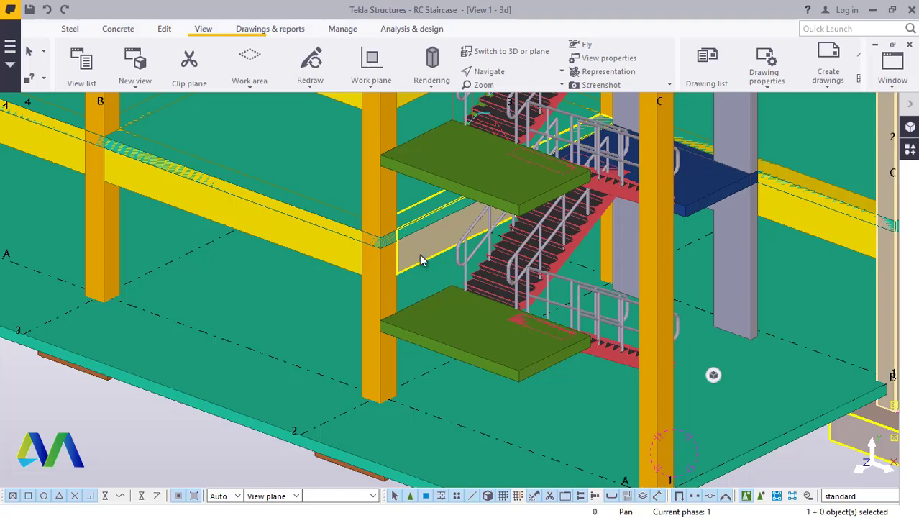
Copy the first-floor beam on grid line A between lines 3 and 2 into the bay between lines 2 and 1, referencing the ends of grid lines 3 and 2.
click(422, 260)
scroll(391, 274, down, 2)
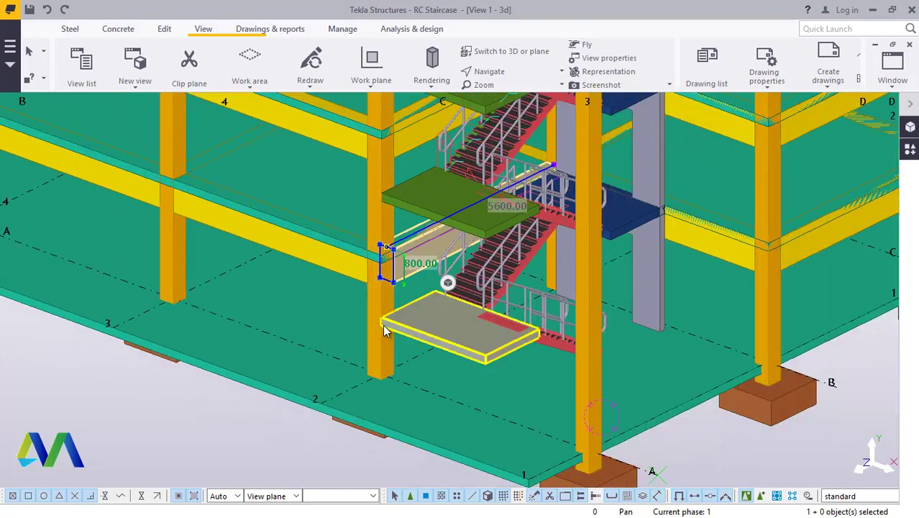
scroll(396, 264, up, 2)
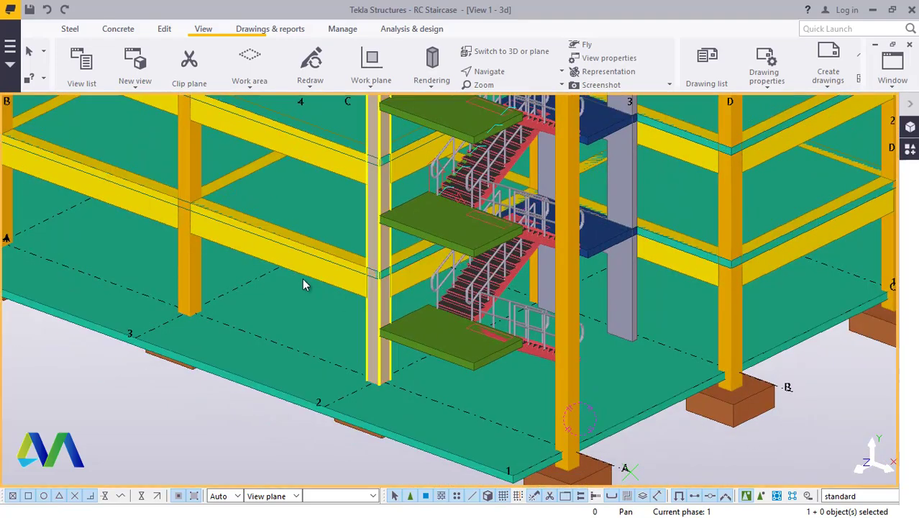
click(273, 255)
right_click(206, 411)
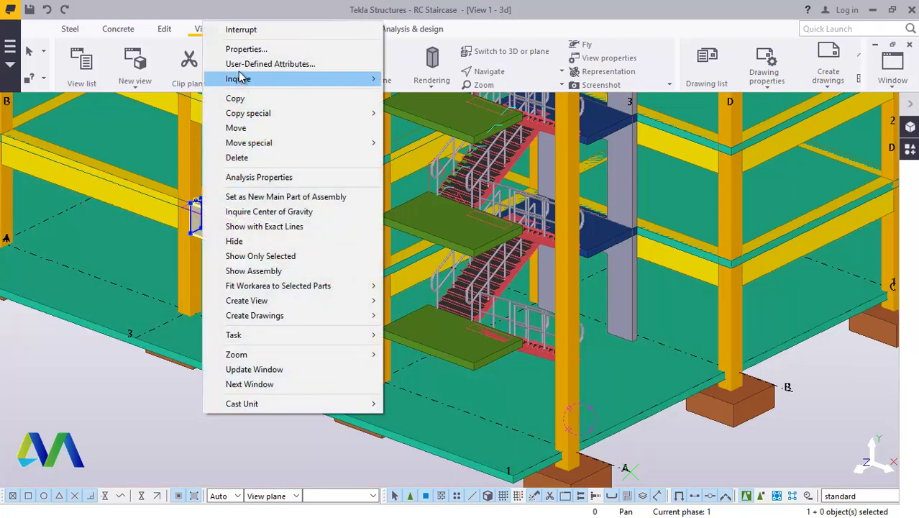
click(237, 99)
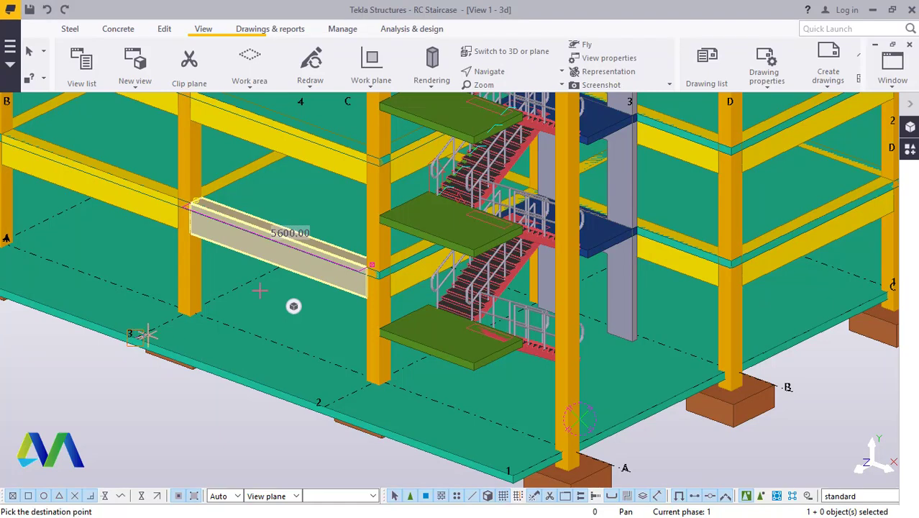
scroll(147, 335, down, 2)
scroll(304, 395, up, 3)
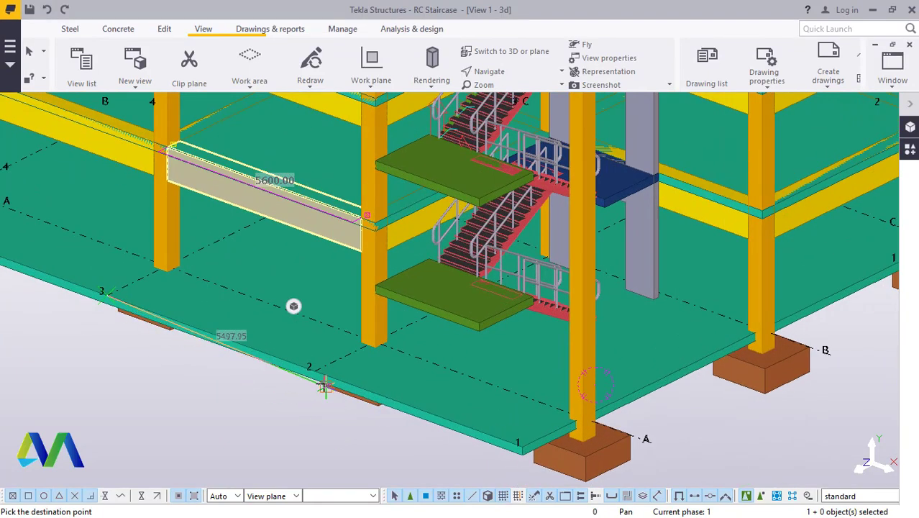
click(311, 369)
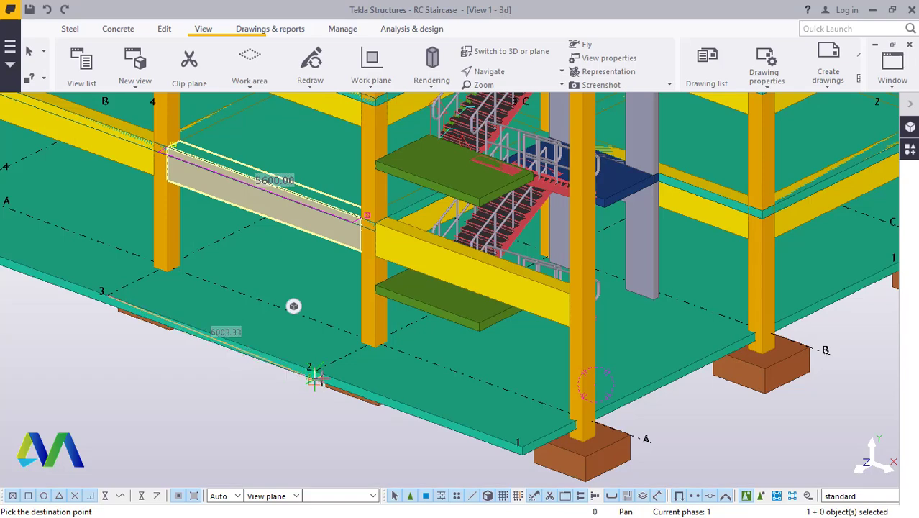
scroll(314, 378, down, 2)
right_click(248, 418)
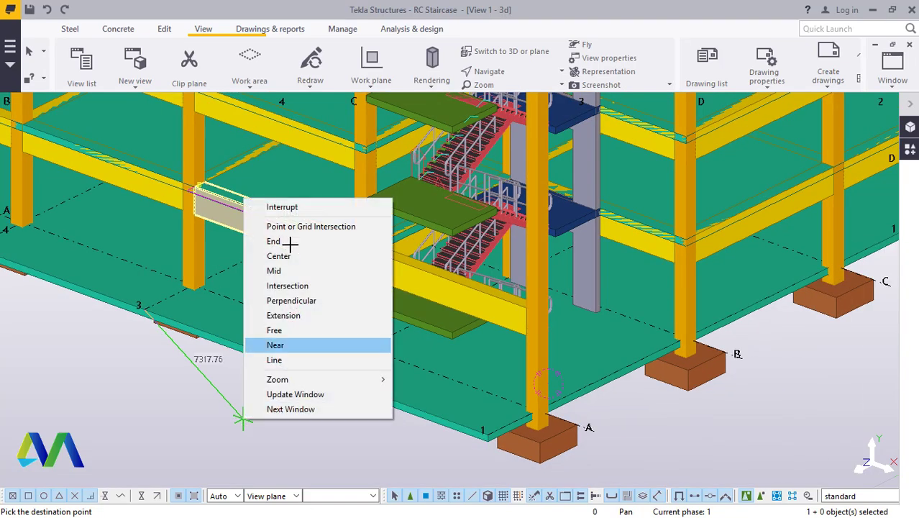
click(266, 205)
Copy the second-floor beam on grid line 2 between A and B to grid line 1, using the ends of both grid lines as reference points.
scroll(327, 387, down, 2)
scroll(395, 206, up, 3)
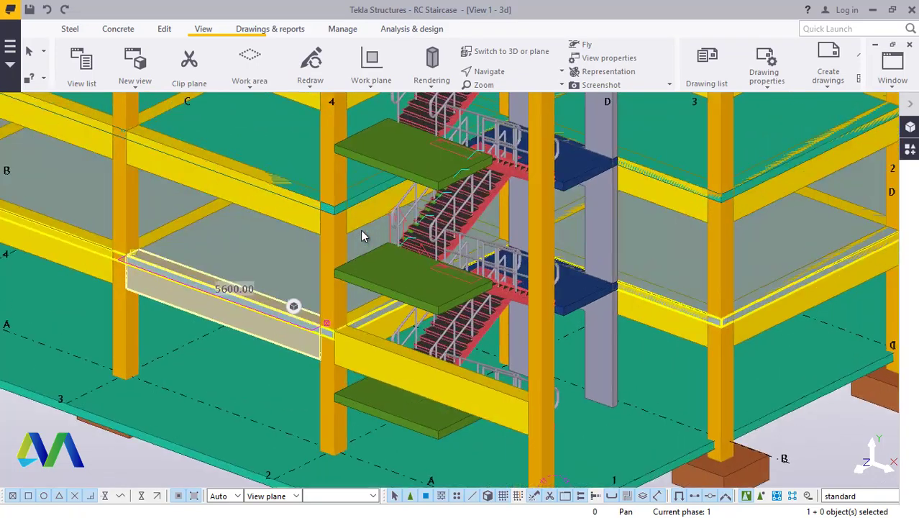
click(365, 220)
right_click(363, 223)
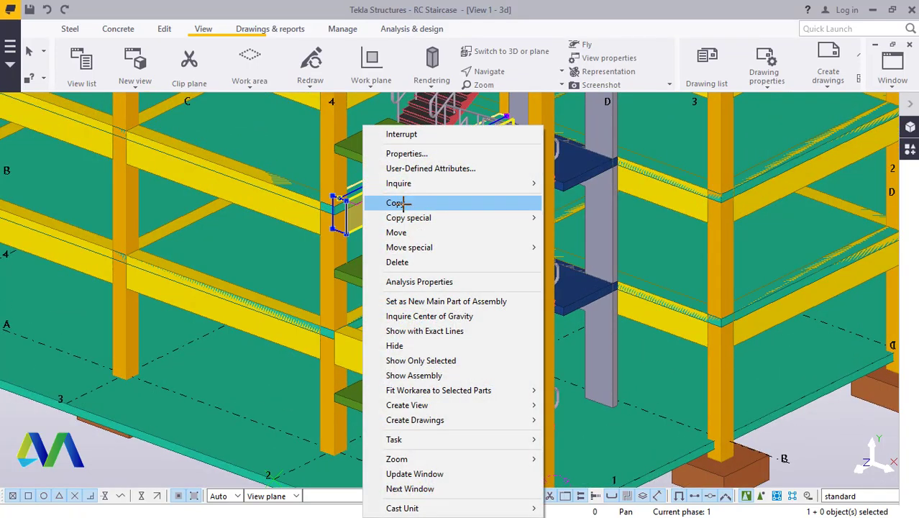
click(392, 201)
scroll(343, 257, down, 3)
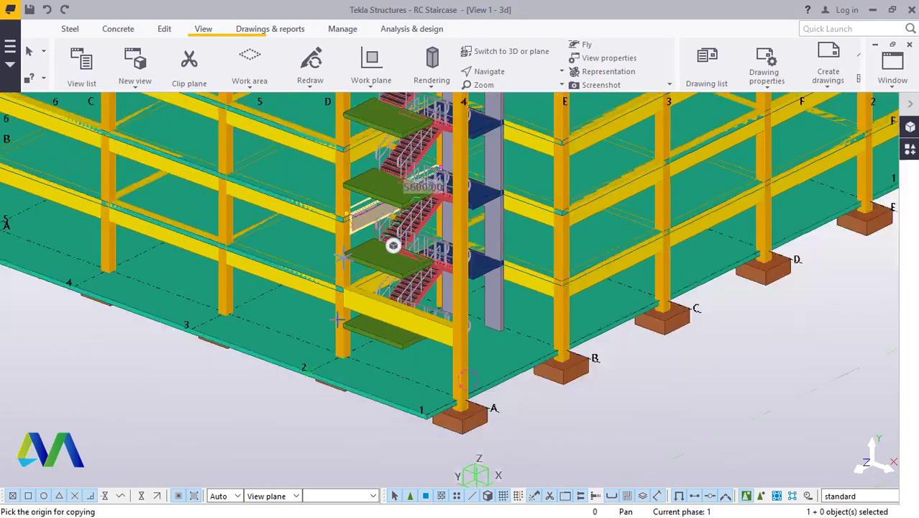
click(309, 370)
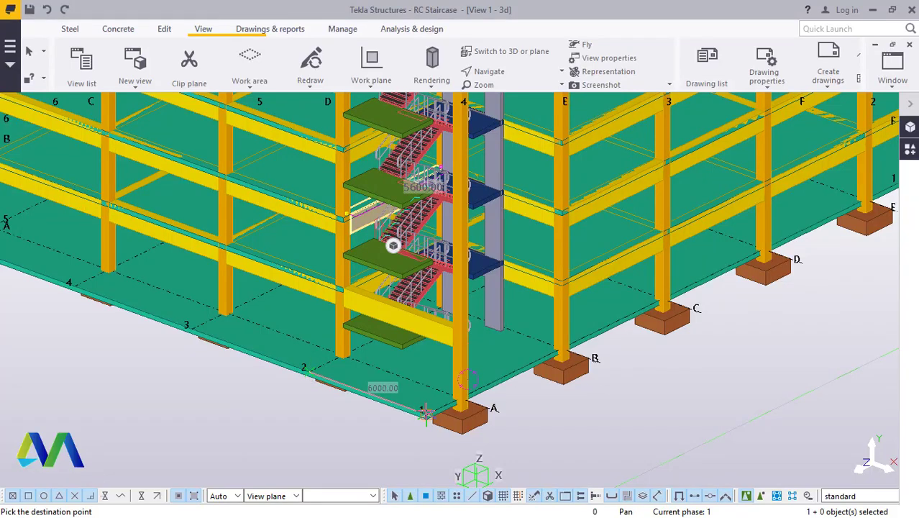
click(426, 411)
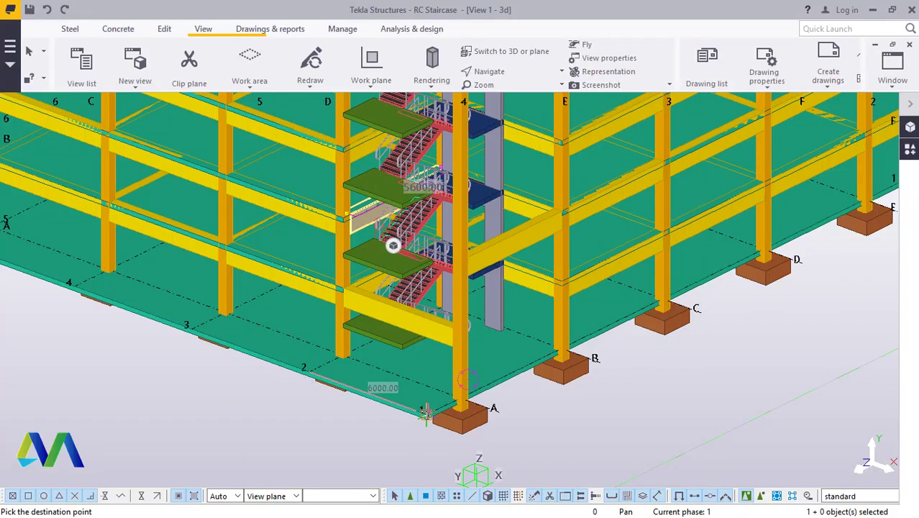
scroll(719, 381, up, 2)
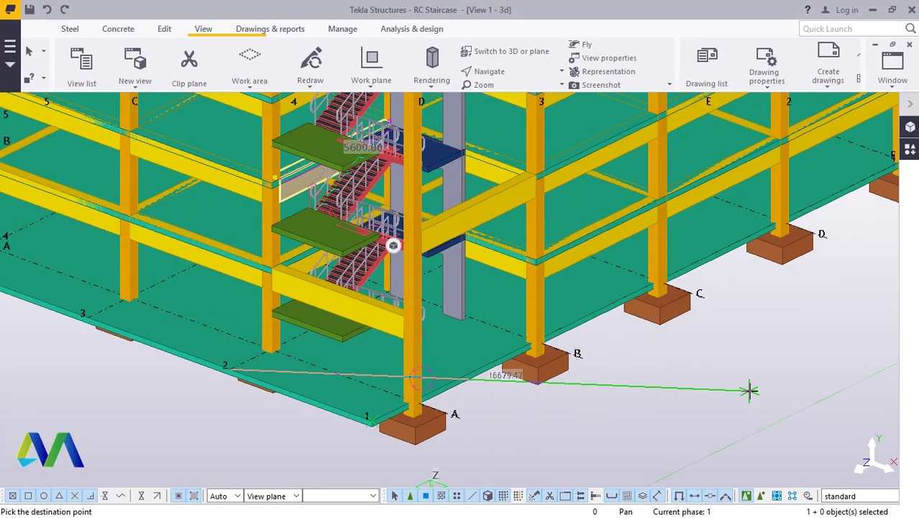
right_click(747, 391)
click(778, 188)
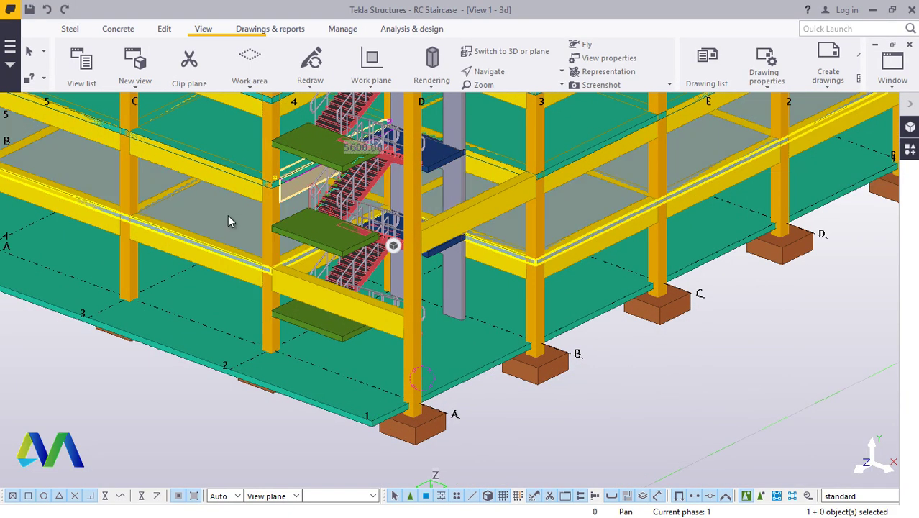
Copy the first-floor beam on grid line 2 between A and B to grid line 1, using the grid line ends as reference points.
scroll(259, 251, up, 2)
scroll(272, 280, up, 4)
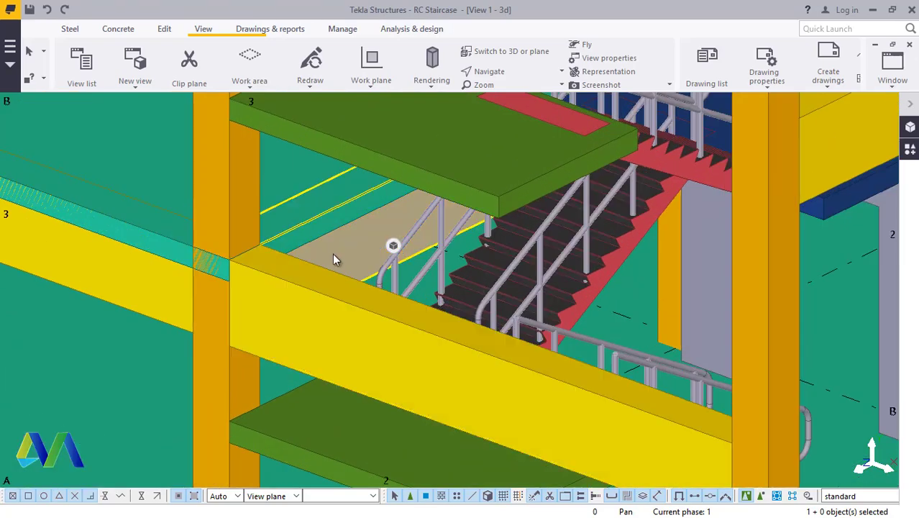
right_click(355, 240)
click(367, 206)
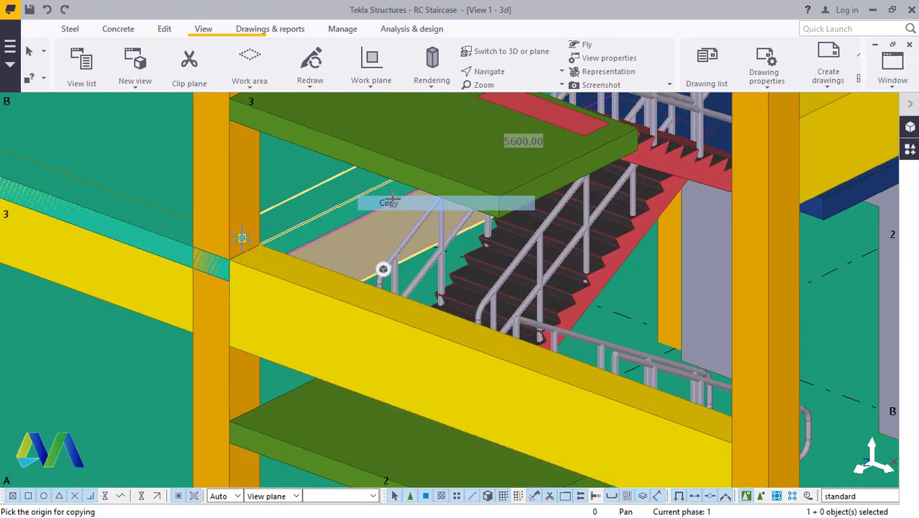
scroll(369, 234, down, 5)
scroll(288, 363, up, 3)
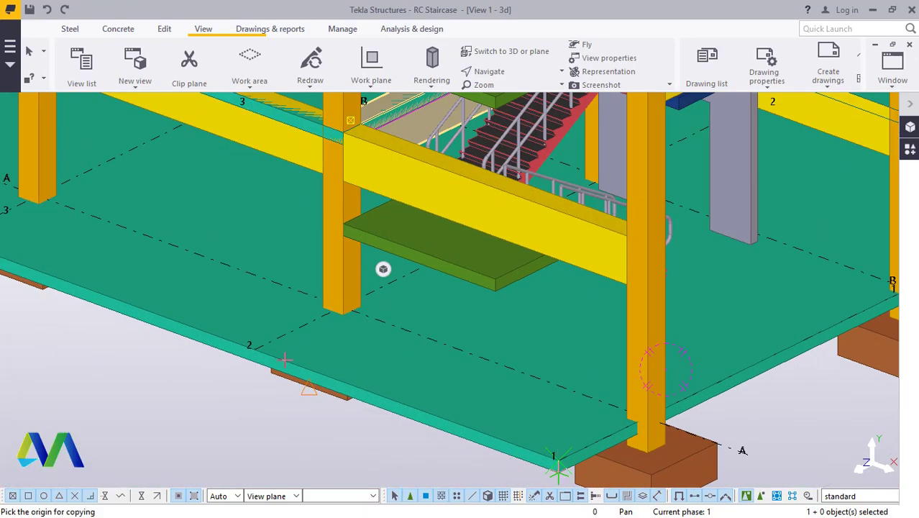
click(253, 346)
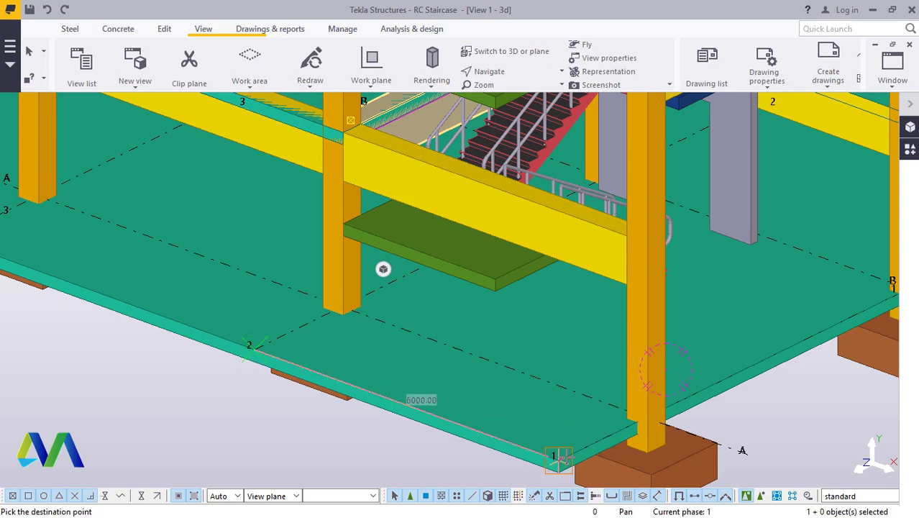
scroll(457, 429, down, 4)
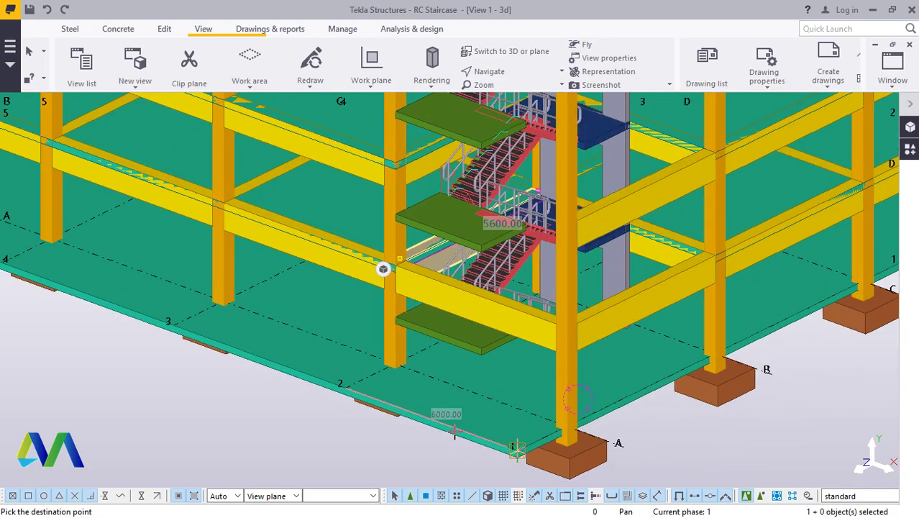
scroll(443, 347, up, 4)
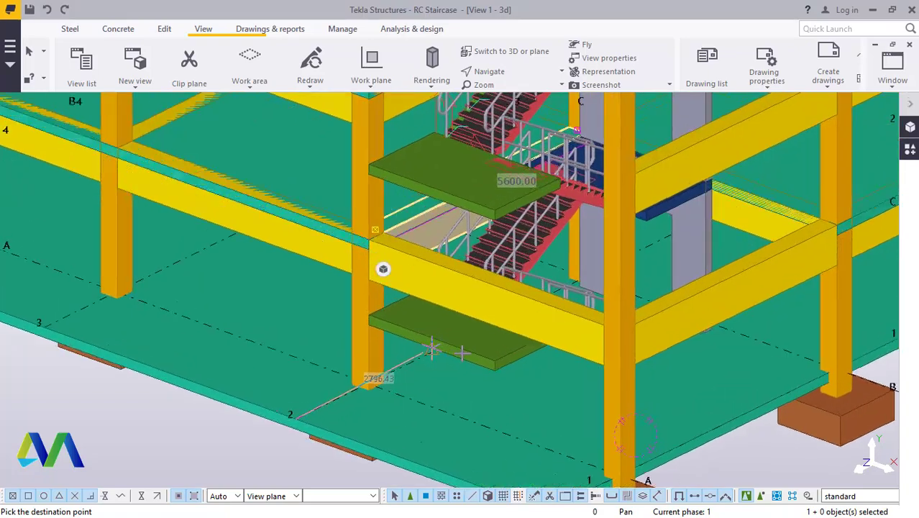
right_click(486, 132)
click(510, 146)
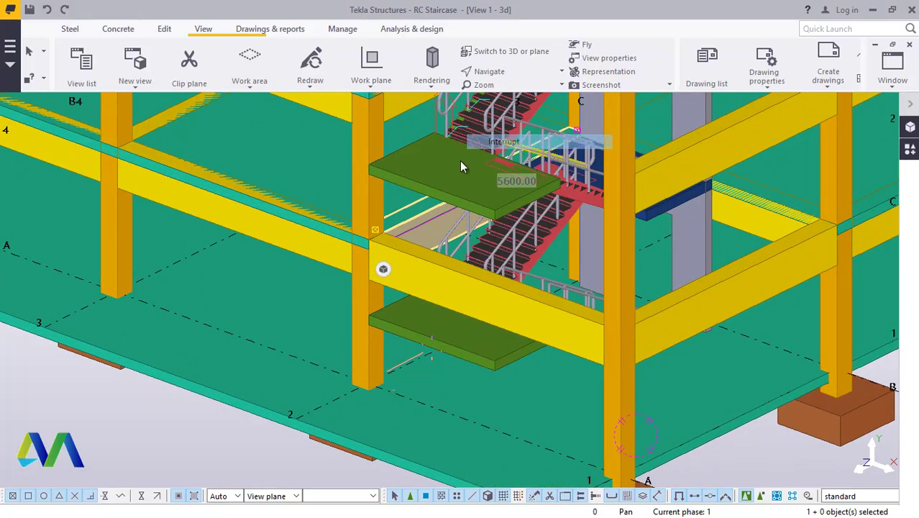
scroll(446, 280, up, 2)
scroll(447, 282, down, 1)
click(484, 297)
right_click(486, 302)
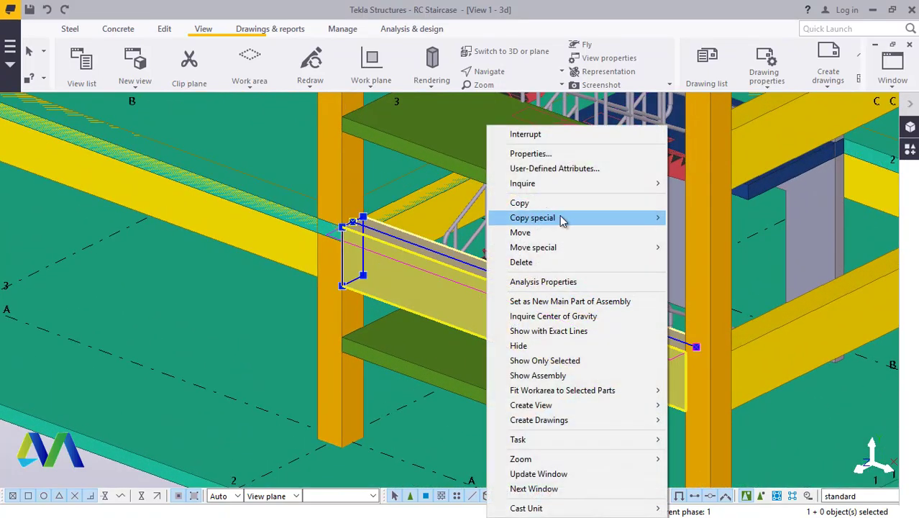
click(520, 204)
scroll(465, 311, down, 3)
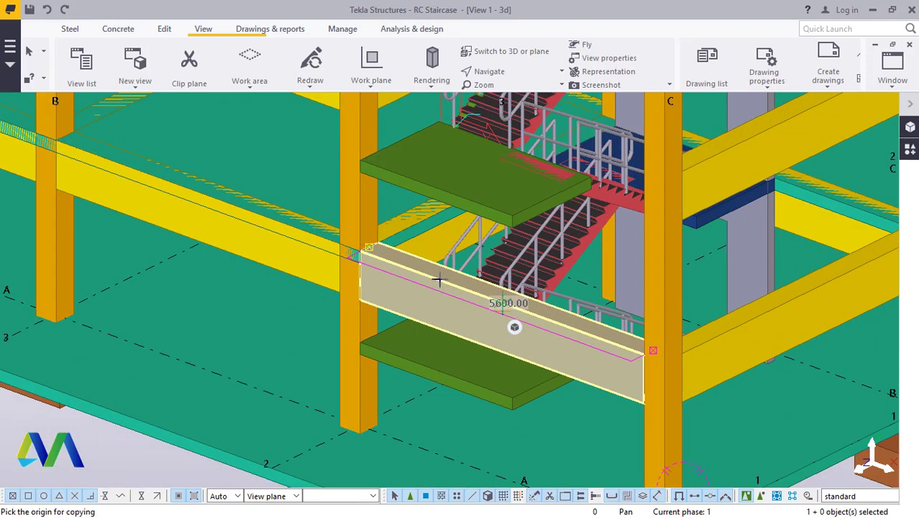
right_click(406, 336)
click(445, 125)
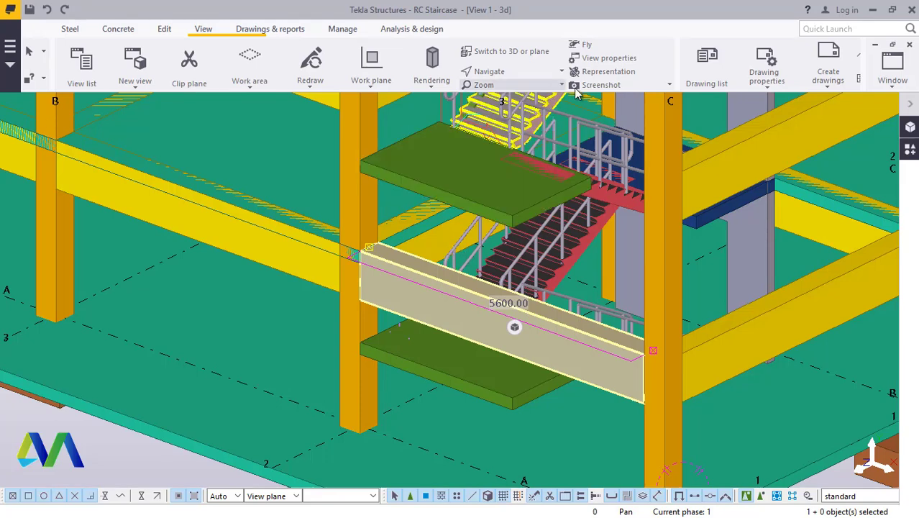
Add a construction point at the midpoint of the lowest green landing's upper front edge, below the new beam on grid line A.
click(164, 29)
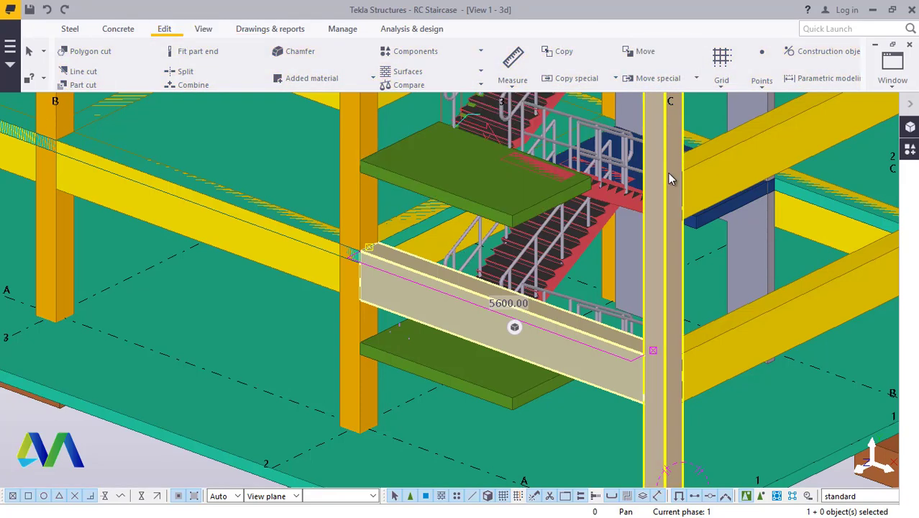
click(762, 77)
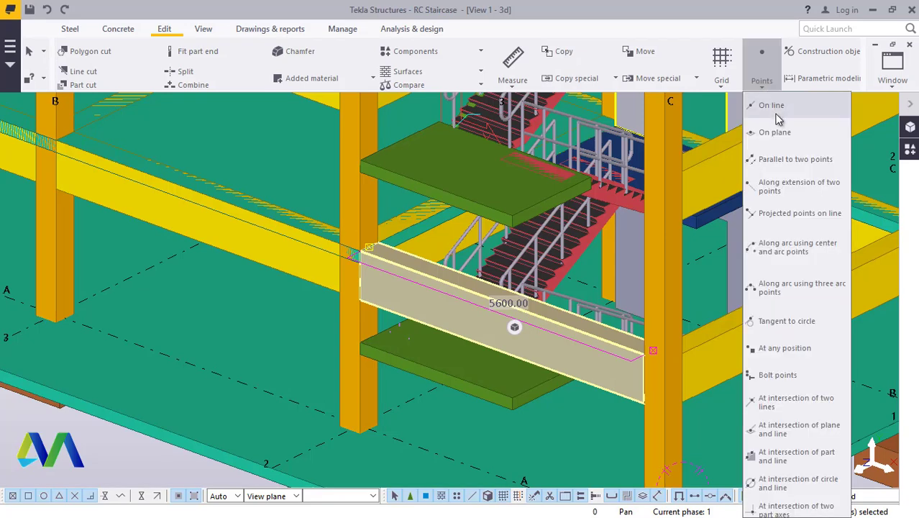
click(785, 348)
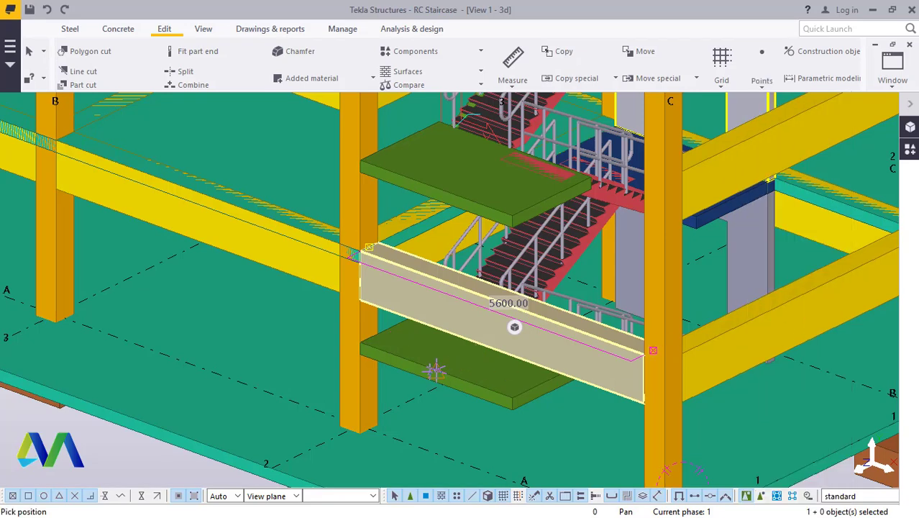
scroll(432, 284, up, 3)
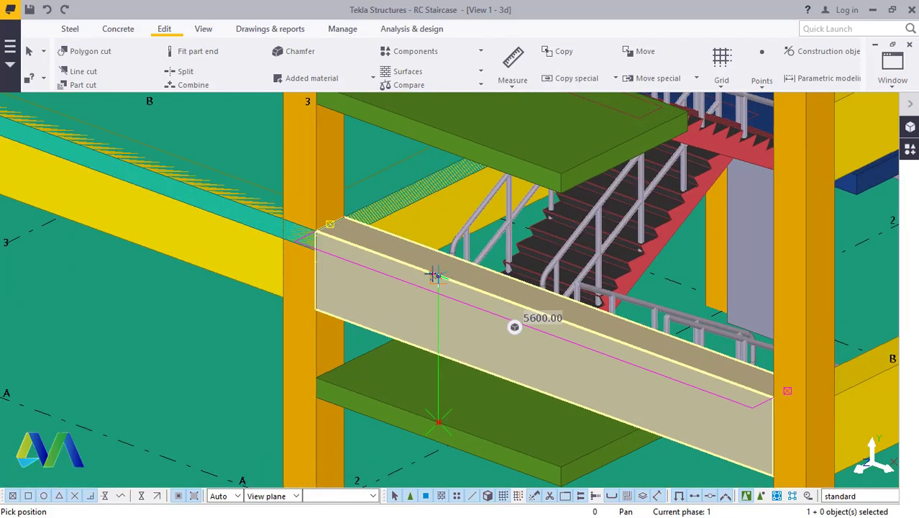
right_click(437, 275)
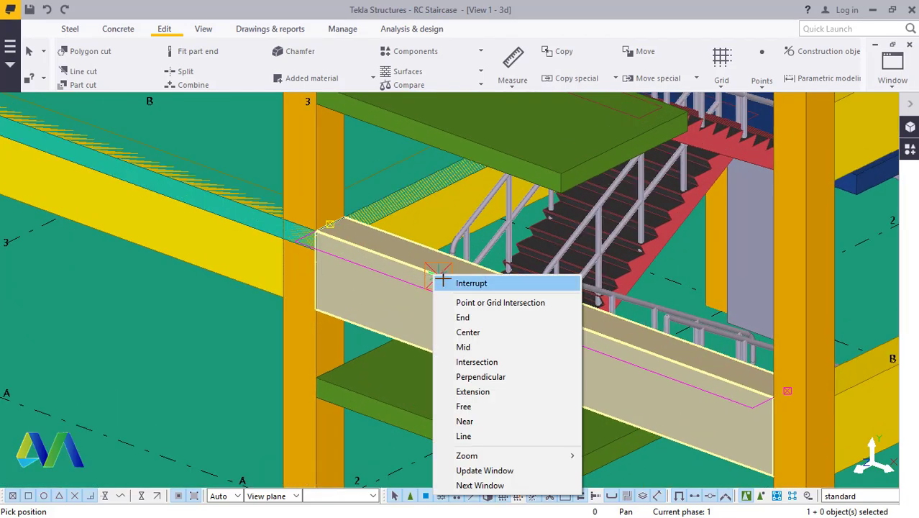
click(440, 281)
Copy the first-floor beam on grid line A between lines 2 and 1 to beneath the lowest green landing and the landing above it.
scroll(456, 311, down, 1)
right_click(457, 311)
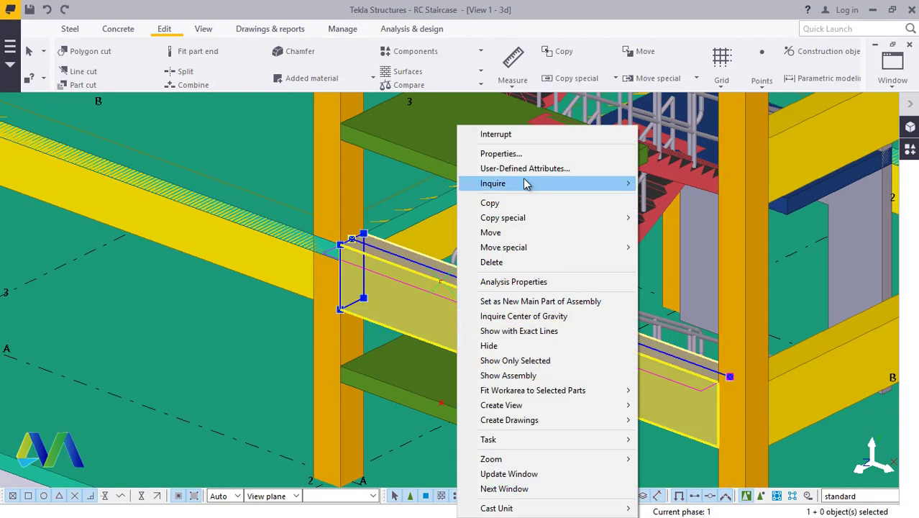
click(504, 203)
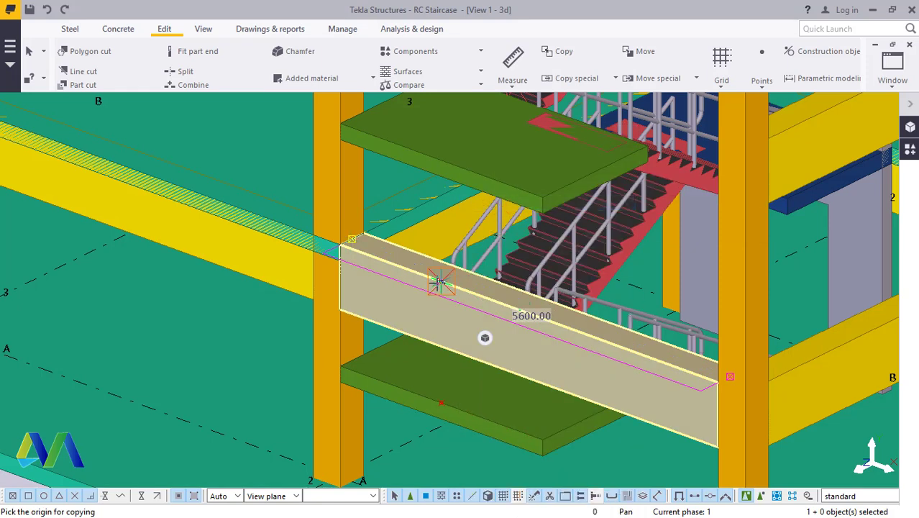
click(440, 281)
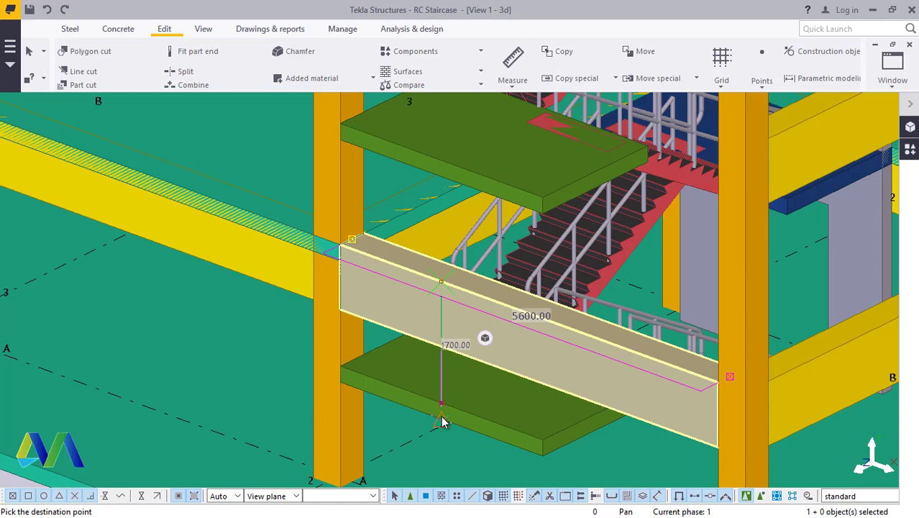
scroll(394, 357, down, 5)
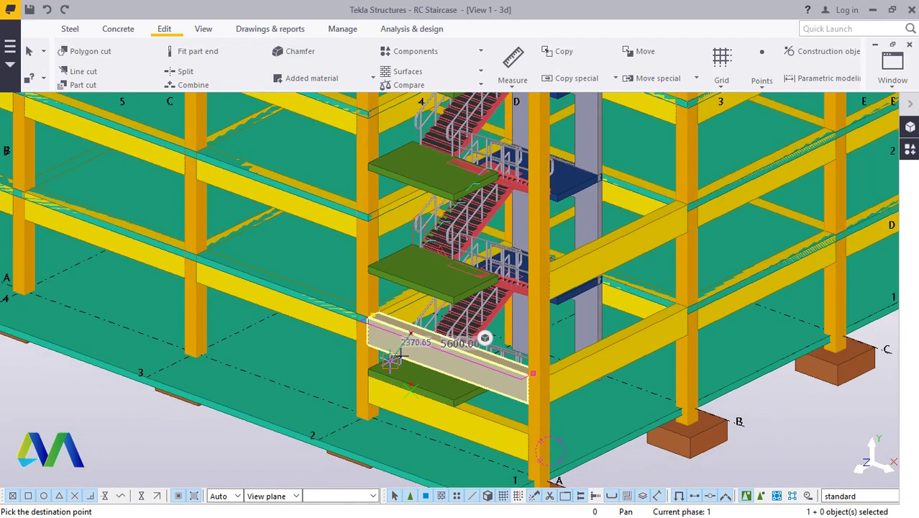
scroll(394, 357, up, 5)
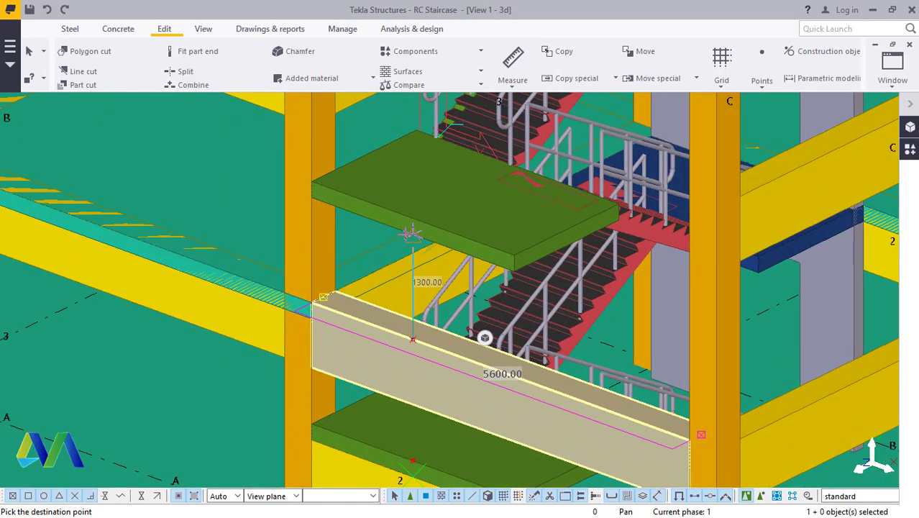
click(406, 235)
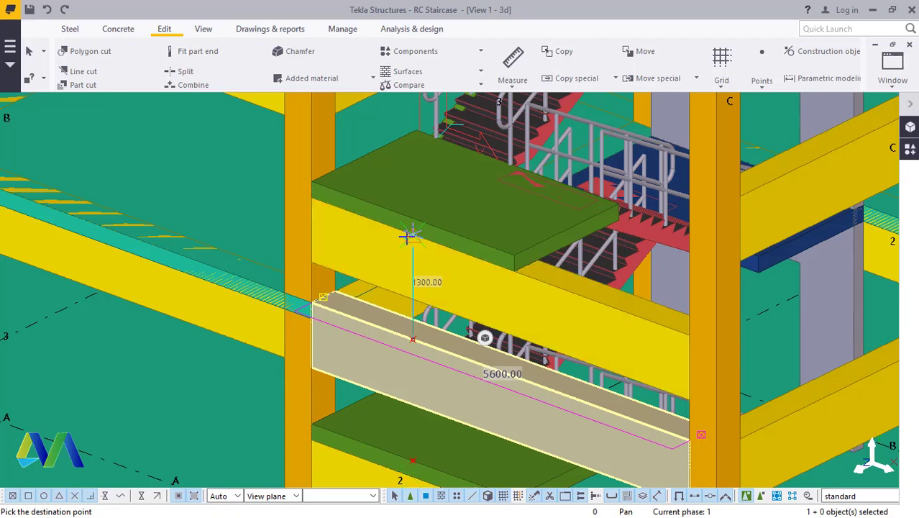
scroll(409, 243, down, 2)
scroll(417, 250, up, 4)
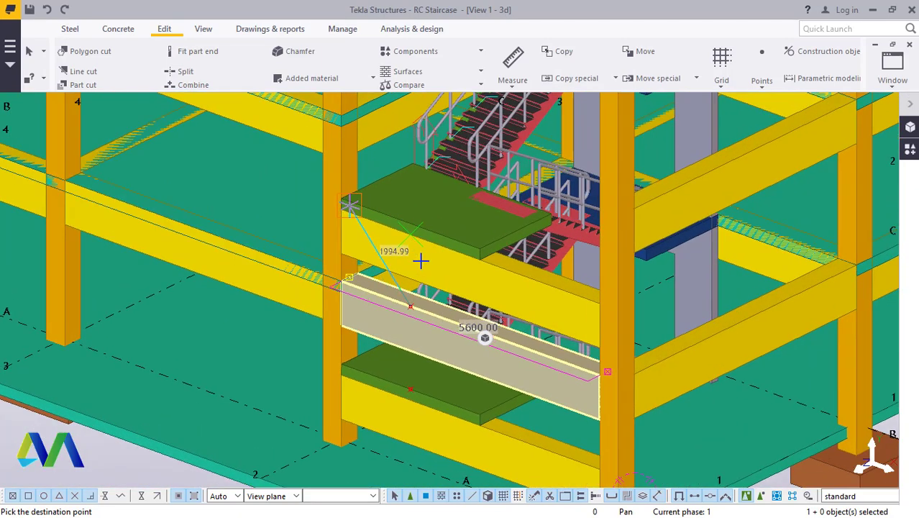
right_click(424, 258)
click(435, 267)
scroll(412, 261, down, 3)
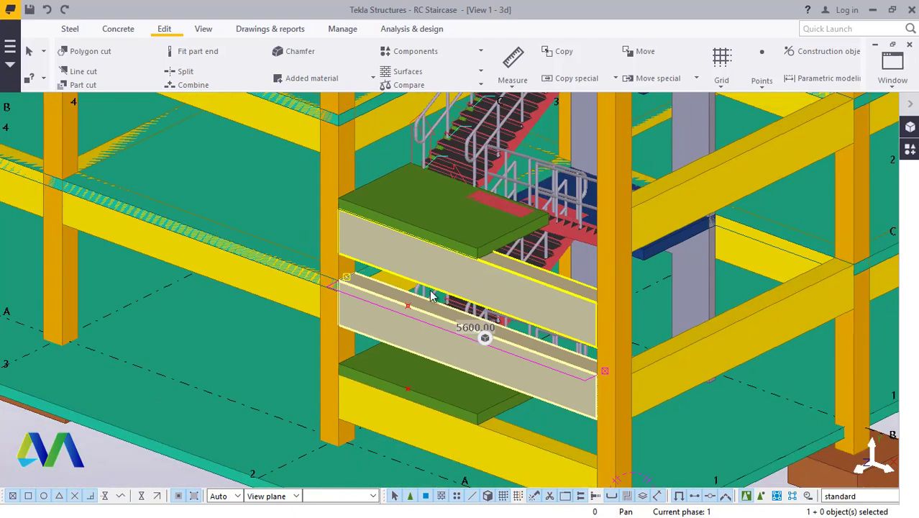
Set the profile of the beam beneath the lowest green landing to 400*400 and apply the modification.
scroll(430, 290, up, 3)
scroll(363, 359, down, 4)
click(396, 428)
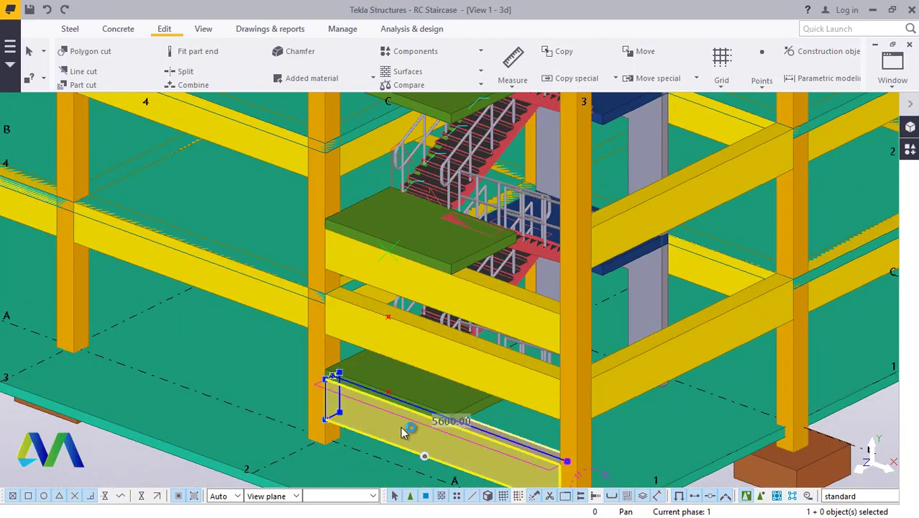
double_click(400, 427)
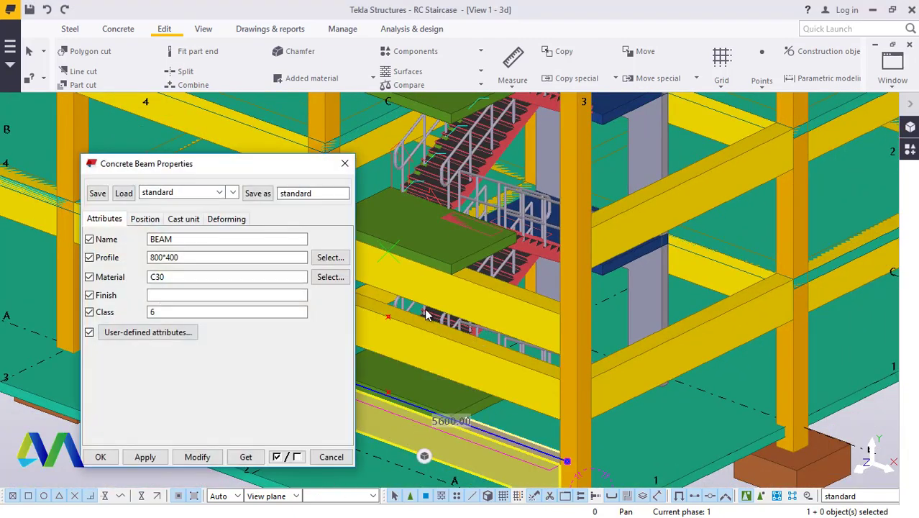
click(162, 258)
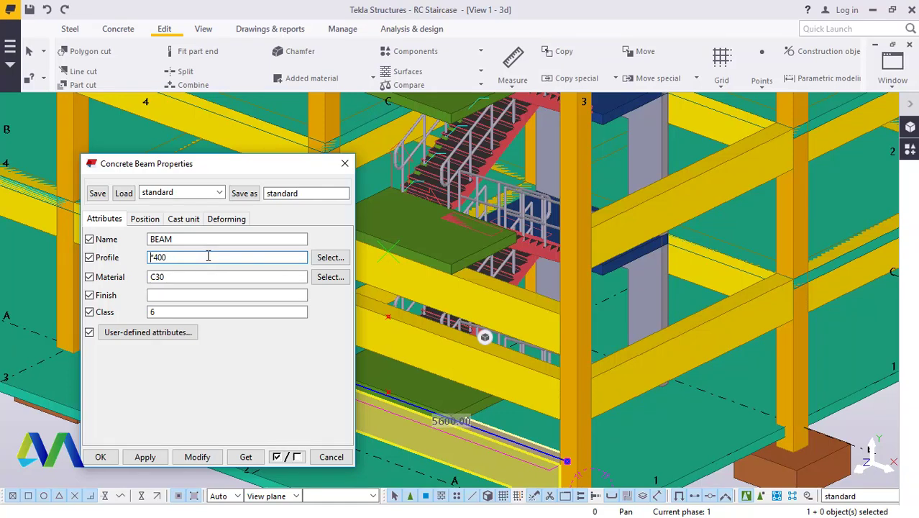
click(198, 460)
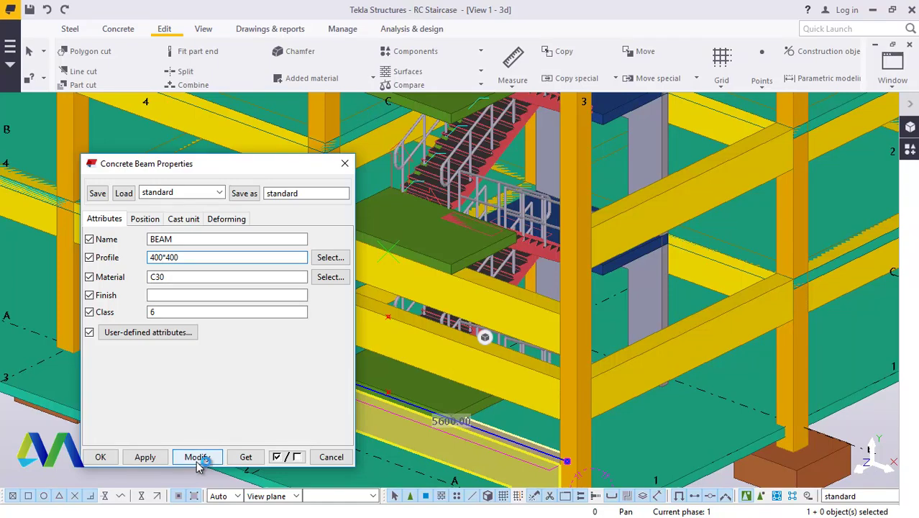
click(198, 458)
click(142, 459)
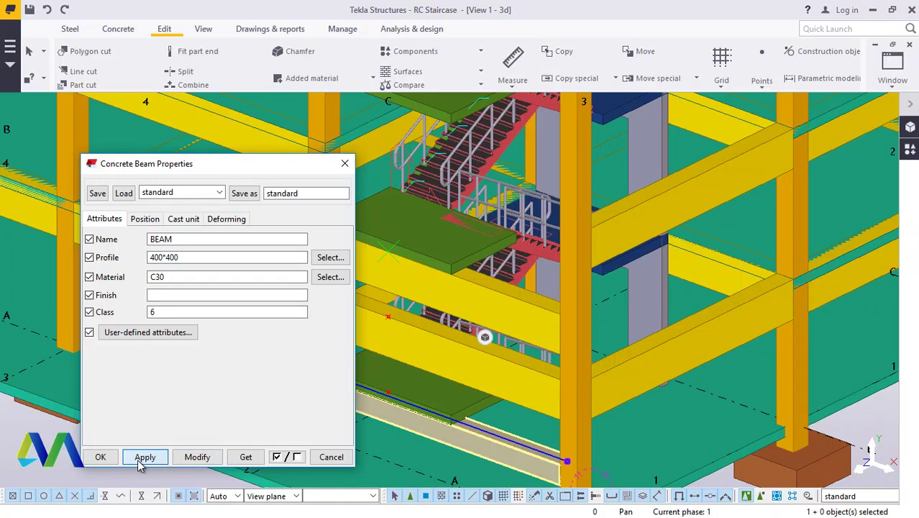
click(101, 457)
Set the profile of the first-floor beam on grid line A between lines 2 and 1 to 400*400.
scroll(373, 317, up, 4)
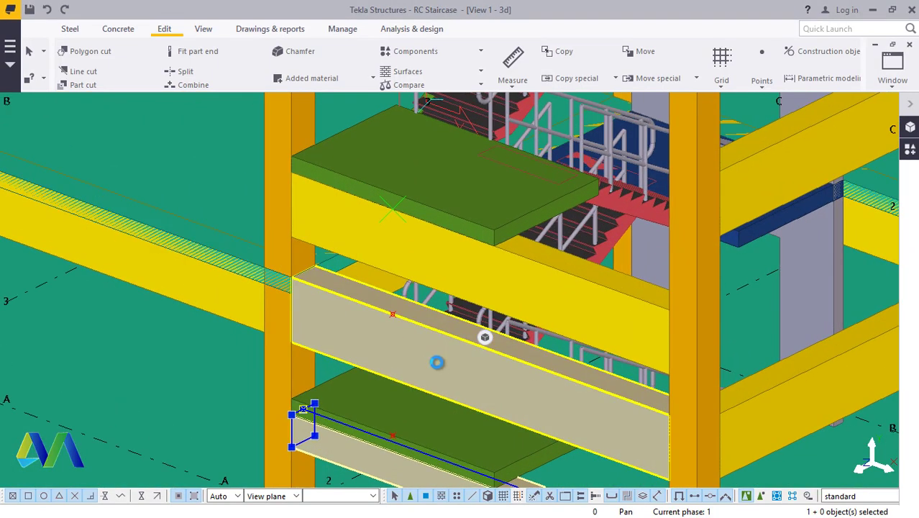
double_click(476, 346)
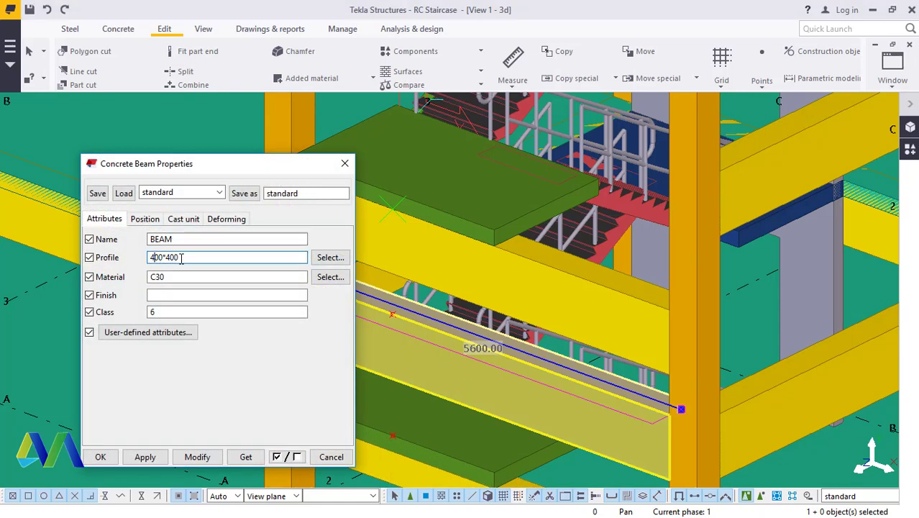
click(197, 456)
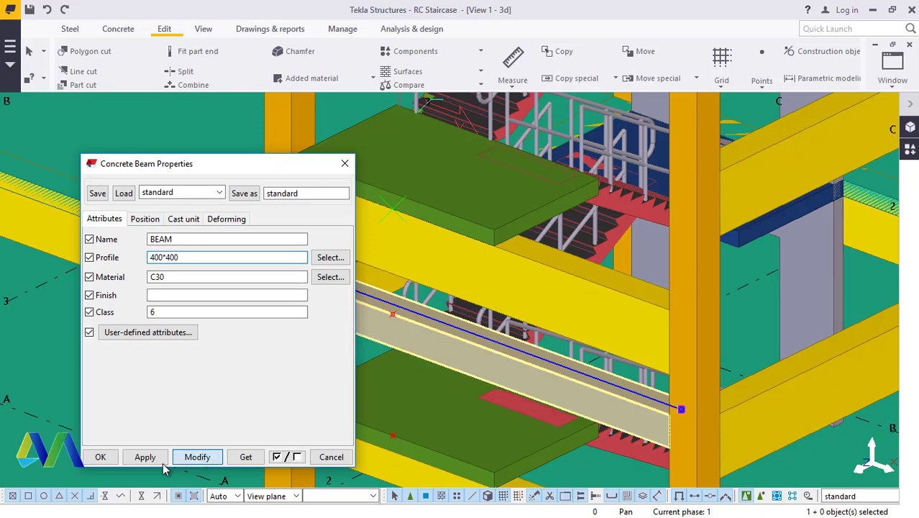
click(106, 458)
Reduce the profile of the beam beneath the second green landing to 400*400.
click(395, 251)
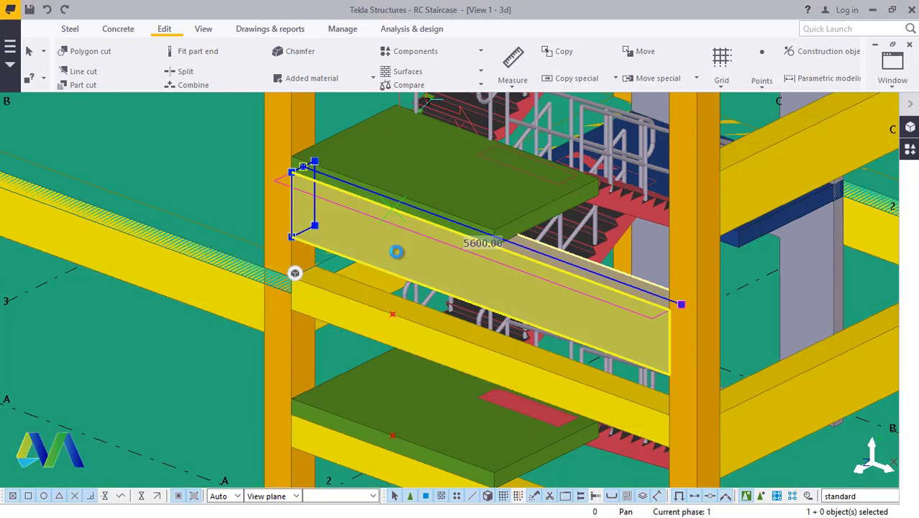
double_click(410, 234)
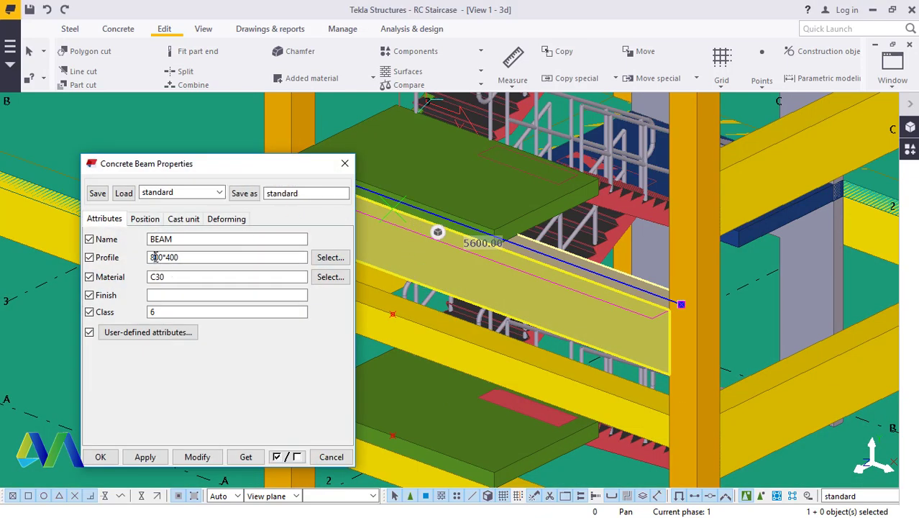
click(195, 457)
click(102, 457)
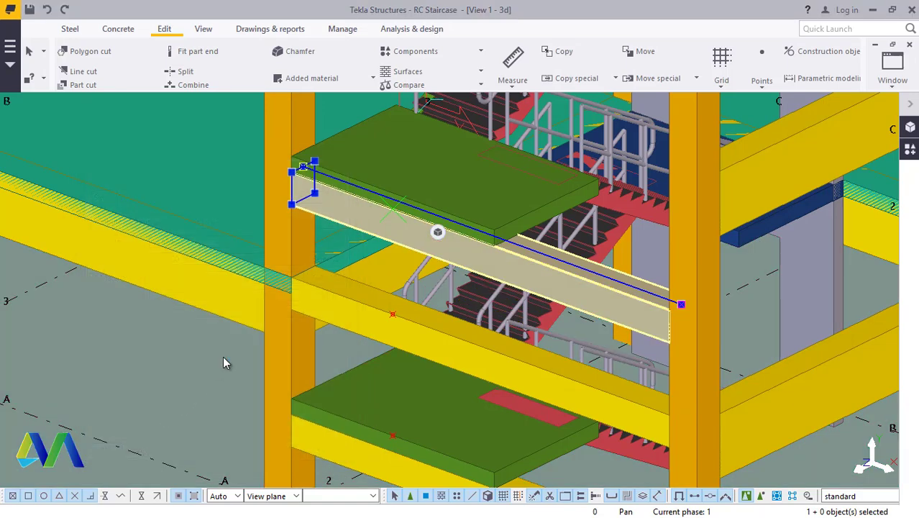
Copy the beam beneath the second green landing to the four landings above, using the midpoints of the landings' front edges as reference points.
scroll(316, 284, down, 3)
scroll(527, 336, up, 3)
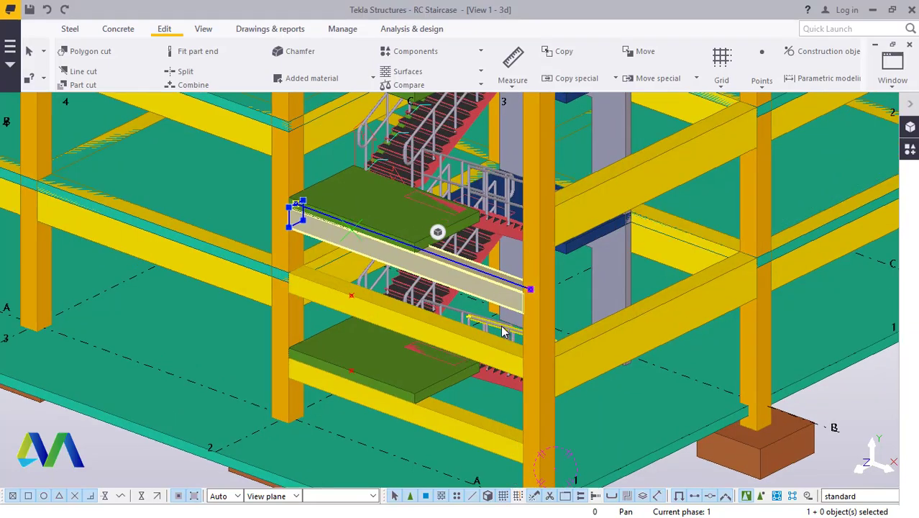
right_click(501, 292)
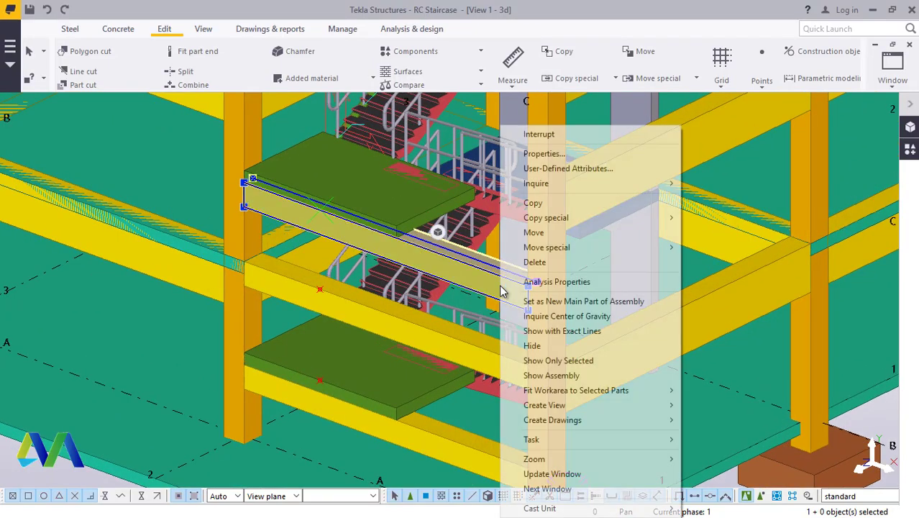
click(525, 201)
scroll(265, 175, up, 2)
scroll(265, 176, up, 2)
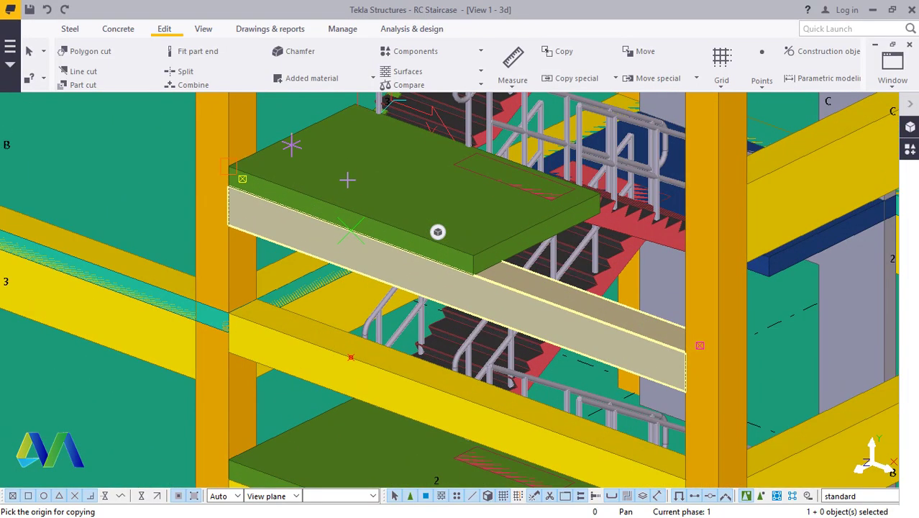
click(352, 214)
scroll(352, 214, down, 4)
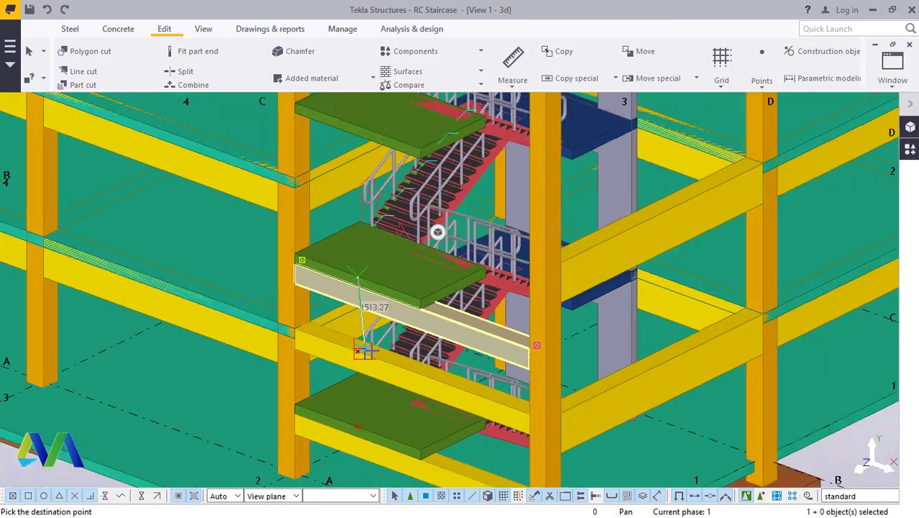
scroll(378, 200, up, 2)
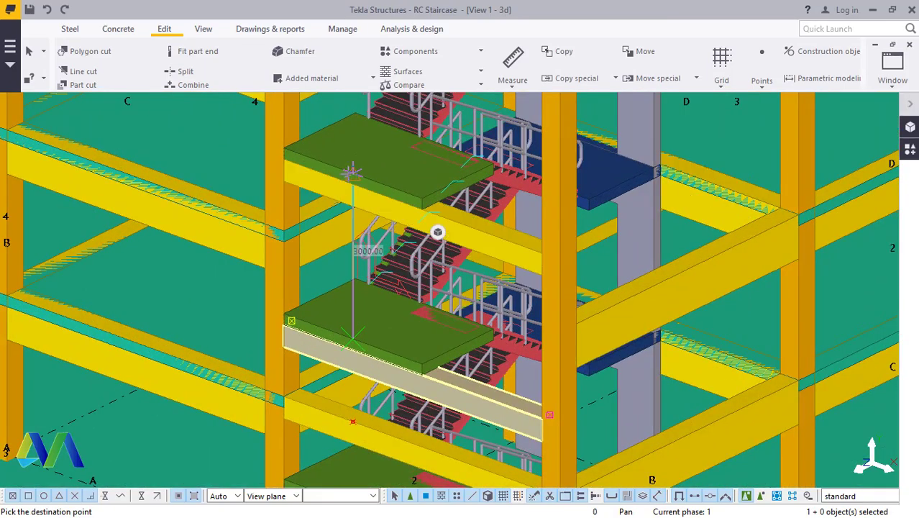
scroll(343, 335, down, 2)
scroll(344, 335, down, 2)
scroll(345, 154, up, 3)
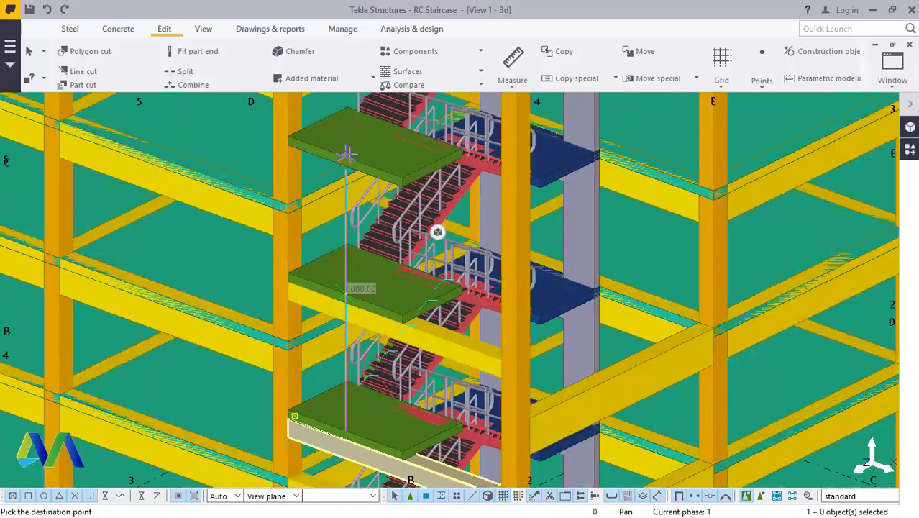
scroll(349, 165, down, 3)
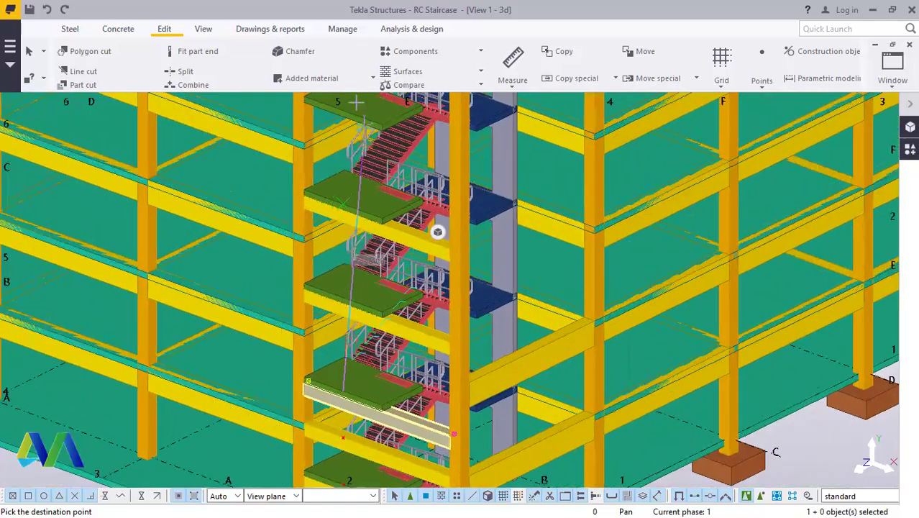
scroll(348, 108, up, 2)
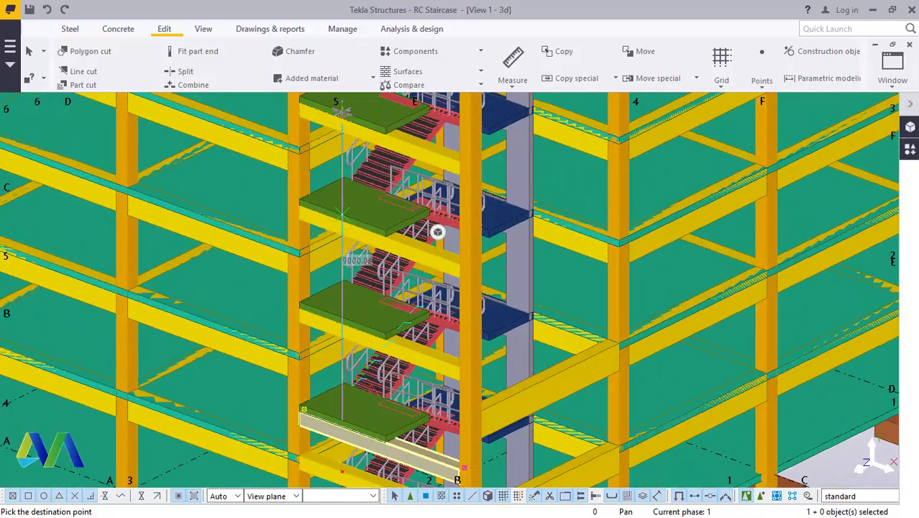
scroll(338, 188, down, 4)
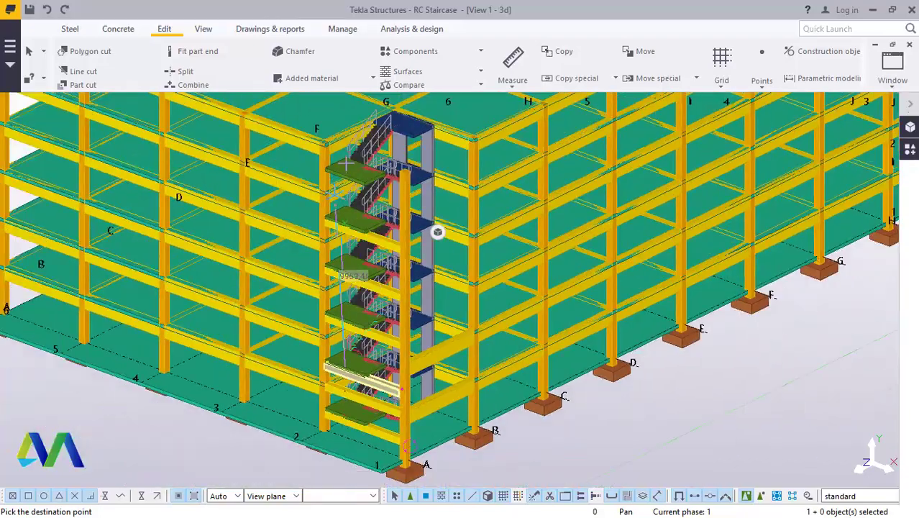
scroll(347, 166, up, 3)
click(347, 167)
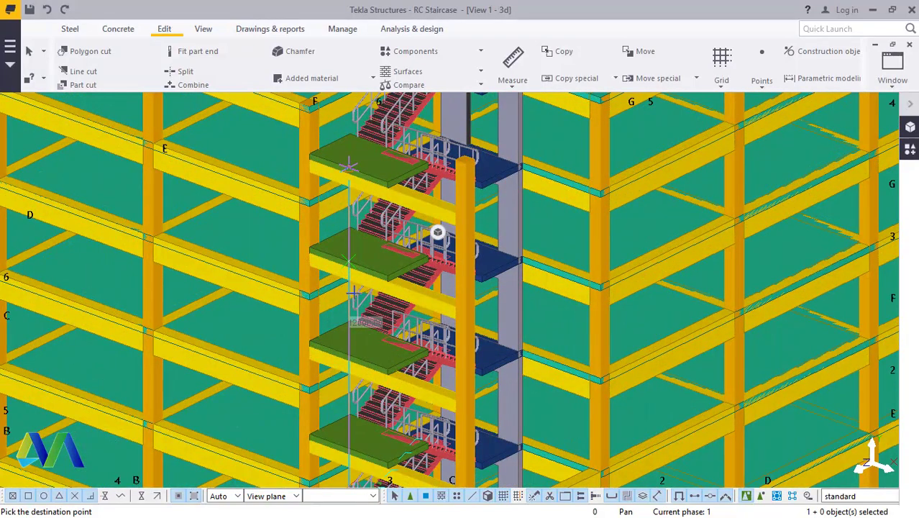
scroll(352, 291, down, 3)
scroll(352, 273, up, 1)
right_click(383, 201)
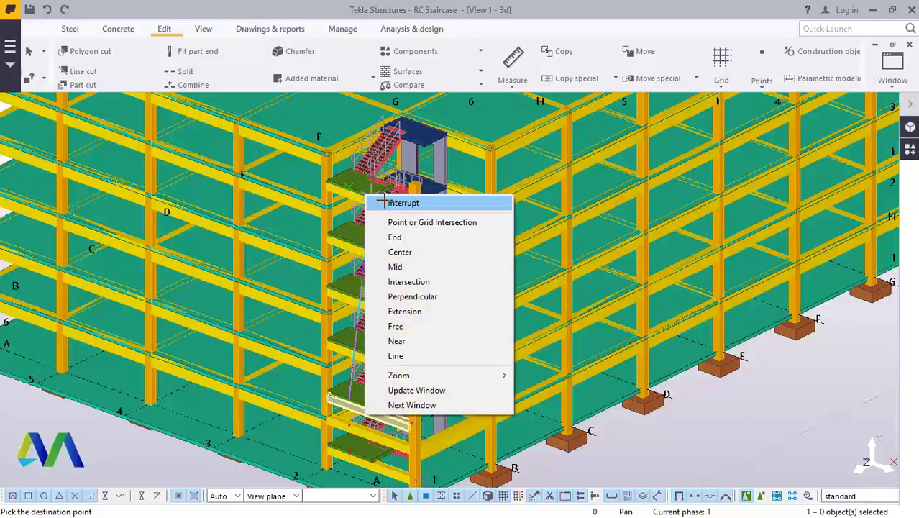
key(Escape)
scroll(413, 403, down, 2)
scroll(416, 400, up, 4)
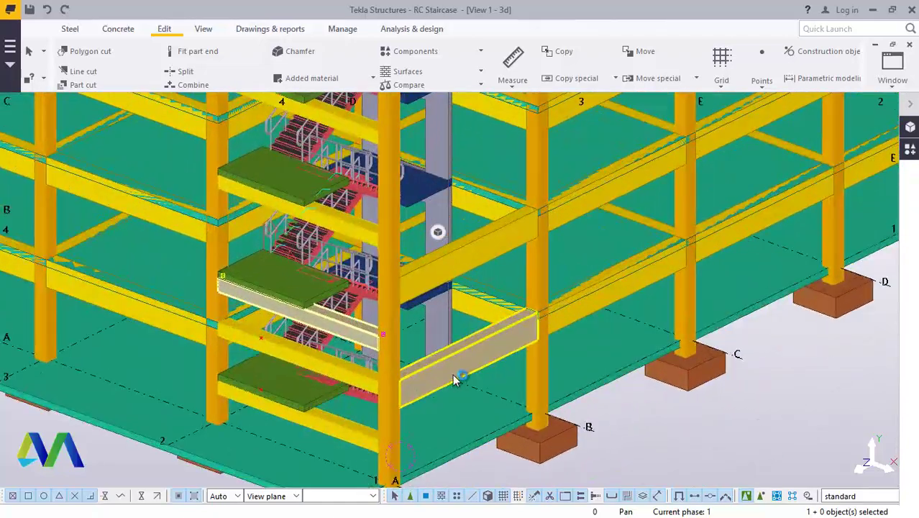
click(455, 378)
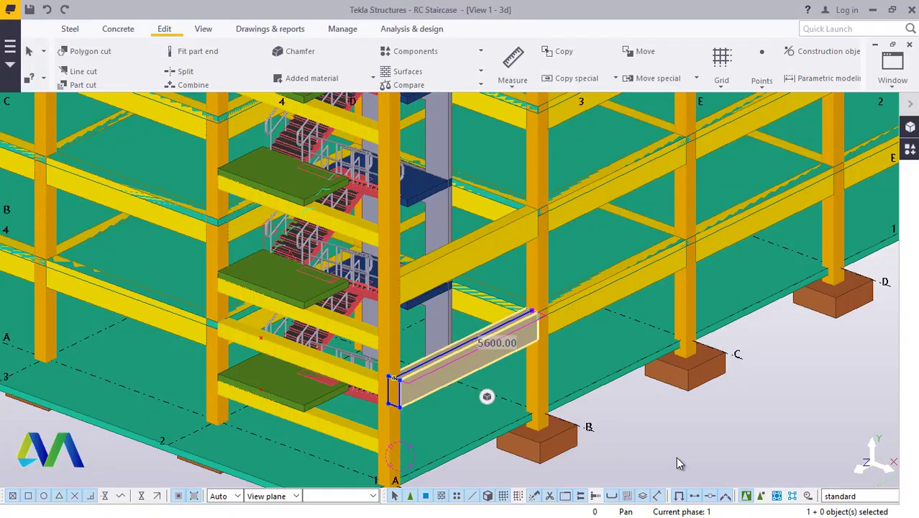
right_click(686, 438)
mouse_move(717, 171)
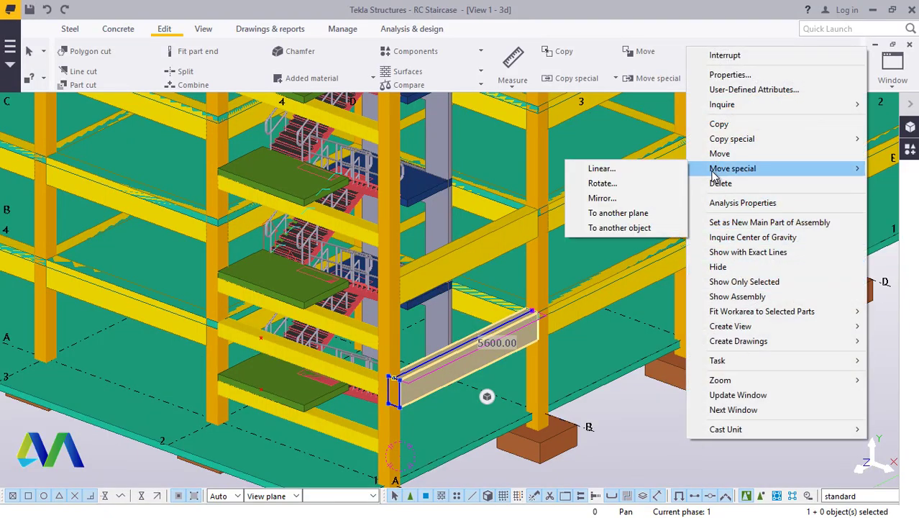
click(718, 123)
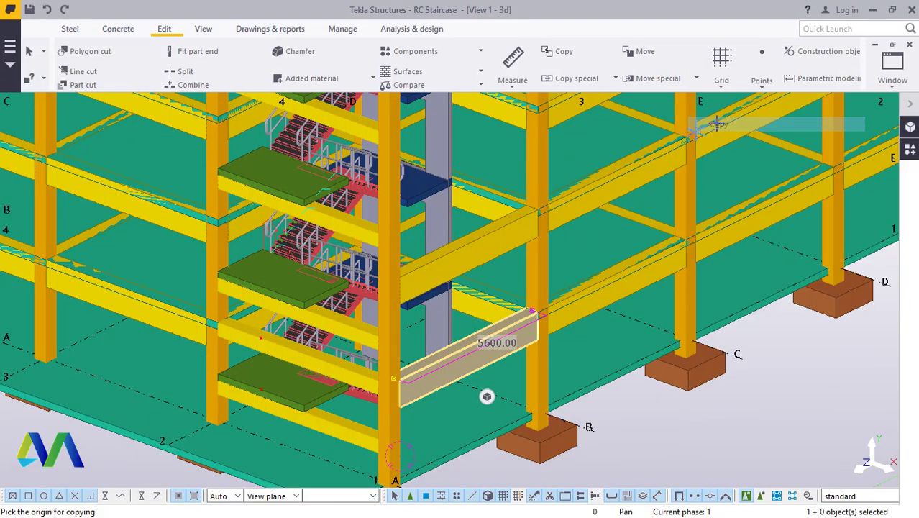
right_click(665, 428)
click(733, 217)
scroll(584, 302, down, 1)
scroll(451, 463, up, 1)
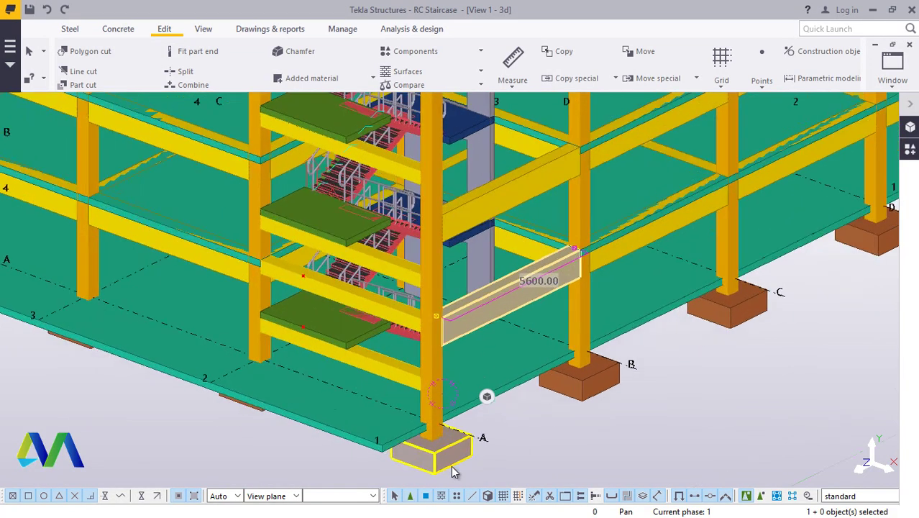
Set the work plane on the corner column at grid A/1, with its X axis running up the column.
scroll(492, 439, down, 1)
click(204, 30)
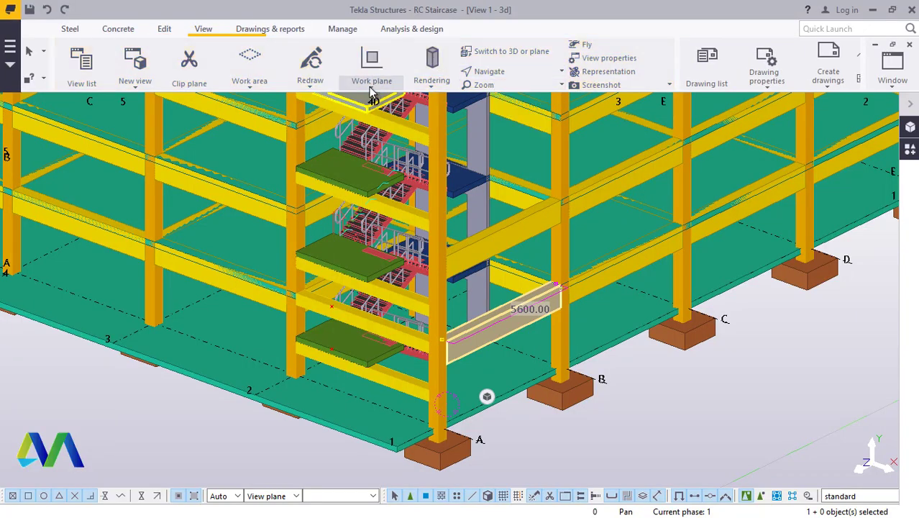
click(371, 68)
click(380, 113)
scroll(440, 458, up, 2)
scroll(395, 461, up, 2)
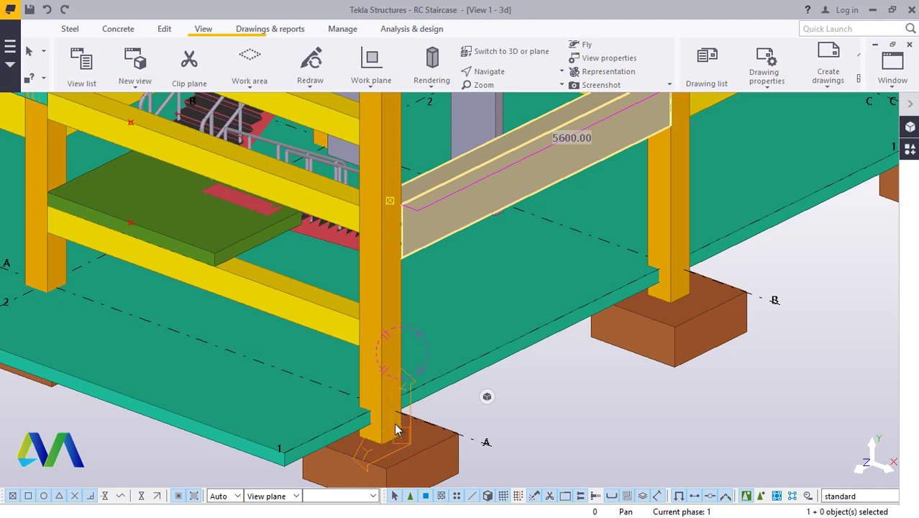
click(395, 424)
right_click(634, 384)
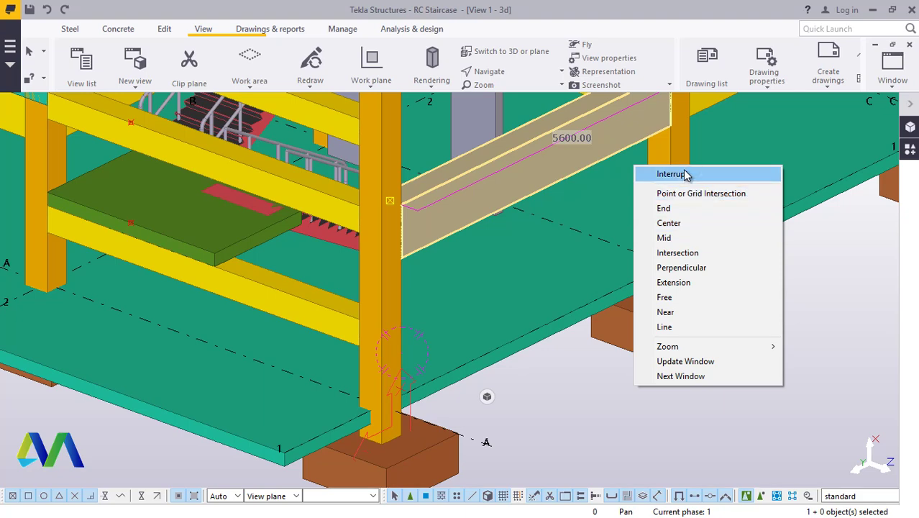
click(685, 174)
Make five linear copies of the first-floor beam on grid line 1 between A and B, with dX 3000, dY 0 and dZ 0.
scroll(557, 407, down, 4)
right_click(654, 409)
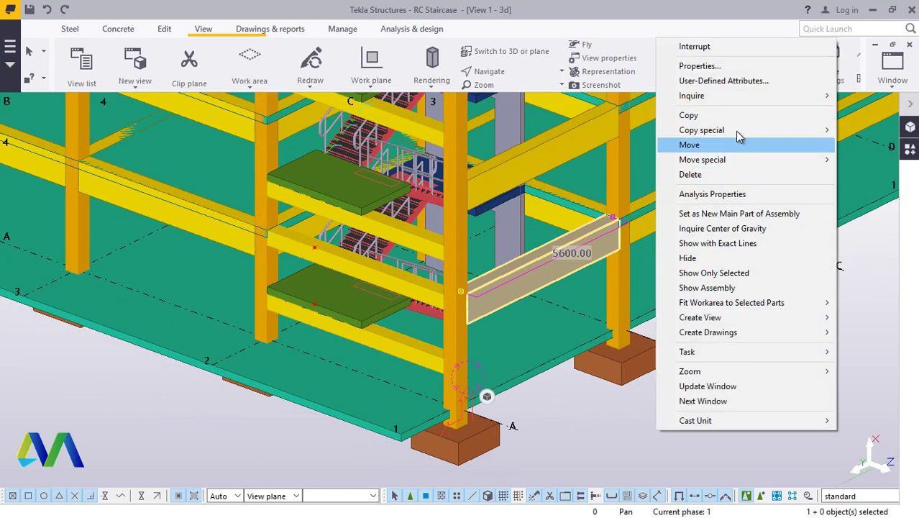
mouse_move(694, 135)
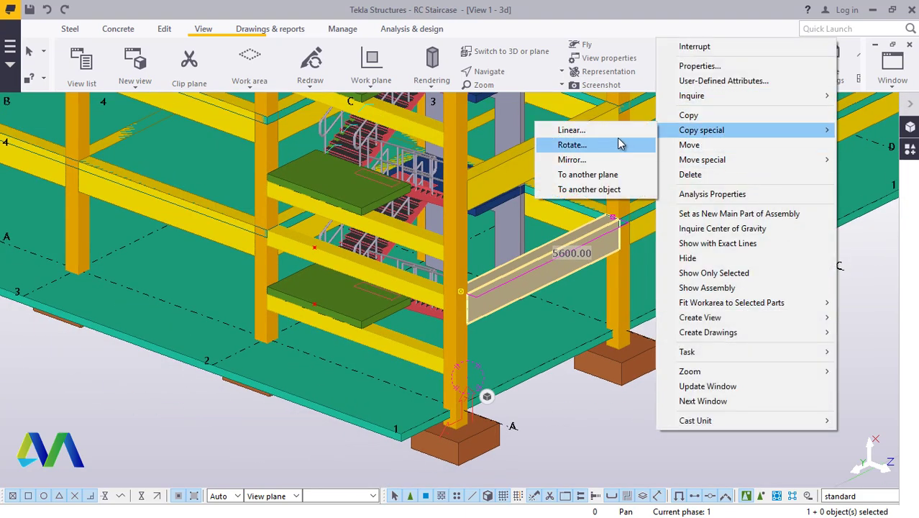
click(572, 130)
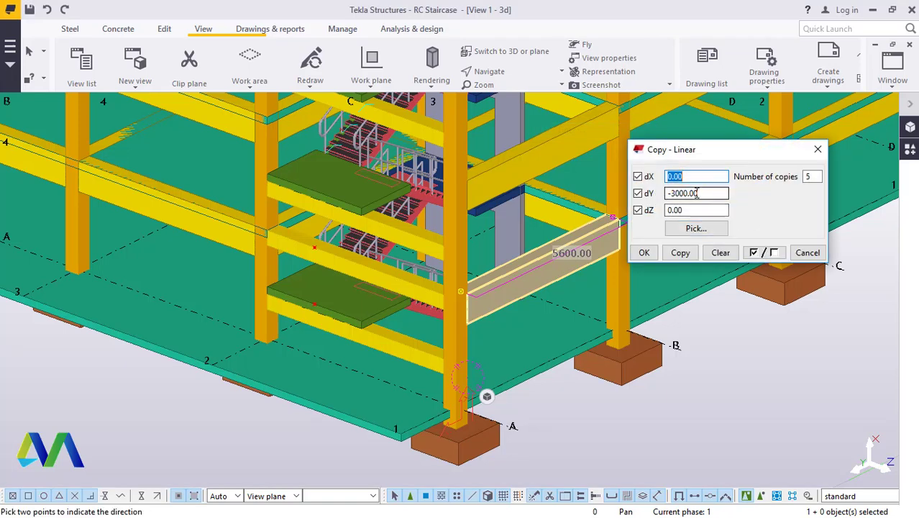
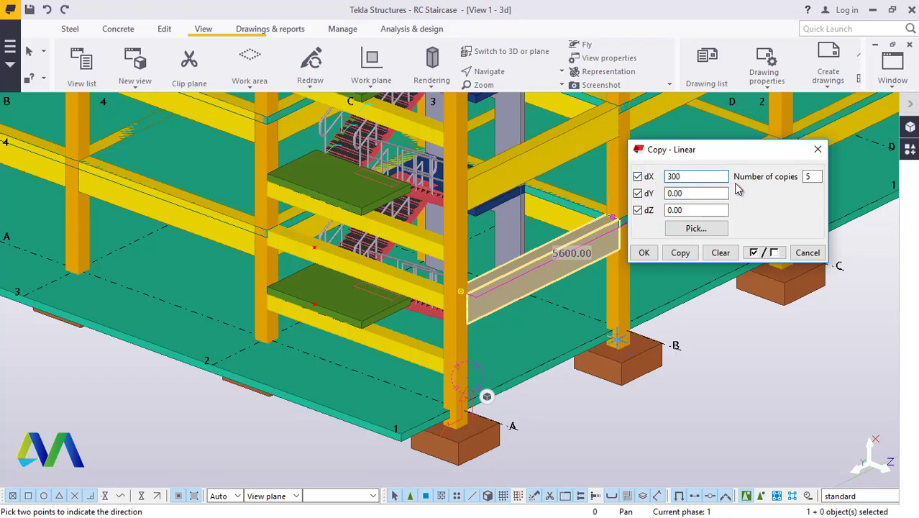
click(680, 252)
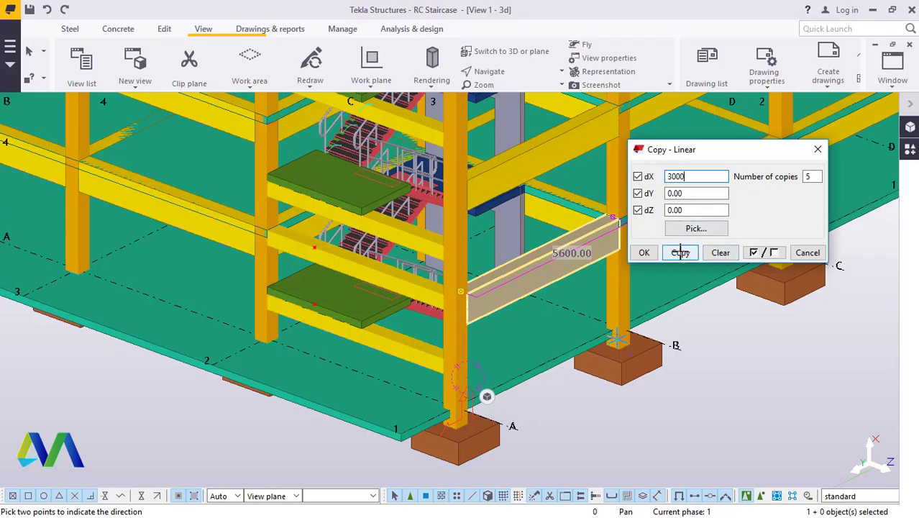
click(471, 279)
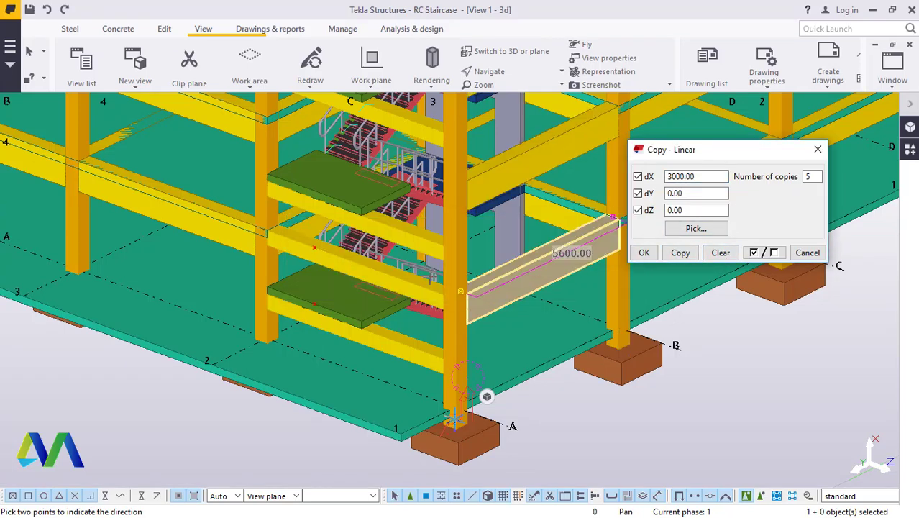
scroll(475, 336, down, 8)
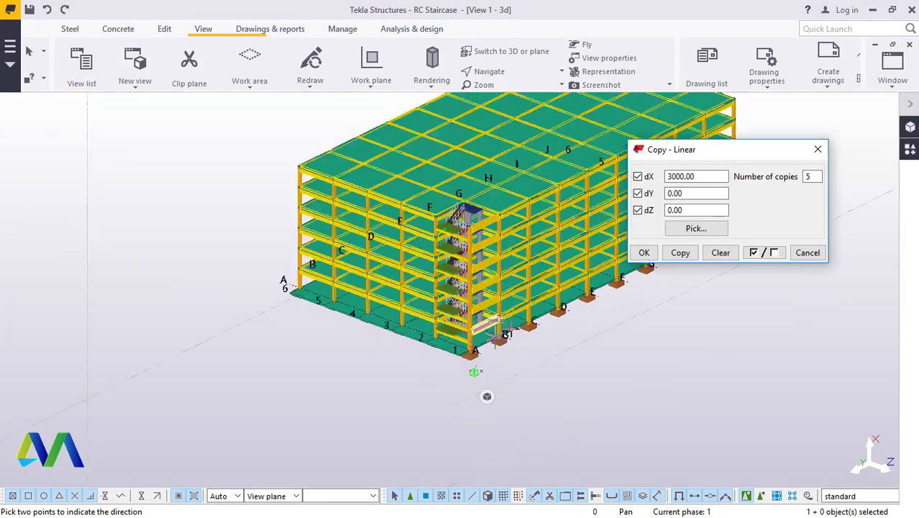
click(644, 254)
scroll(480, 279, up, 6)
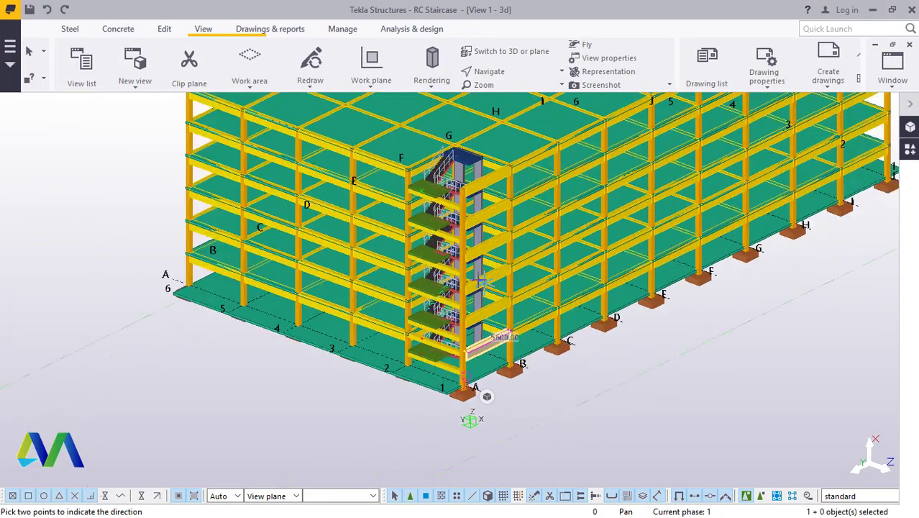
scroll(480, 278, up, 2)
right_click(726, 371)
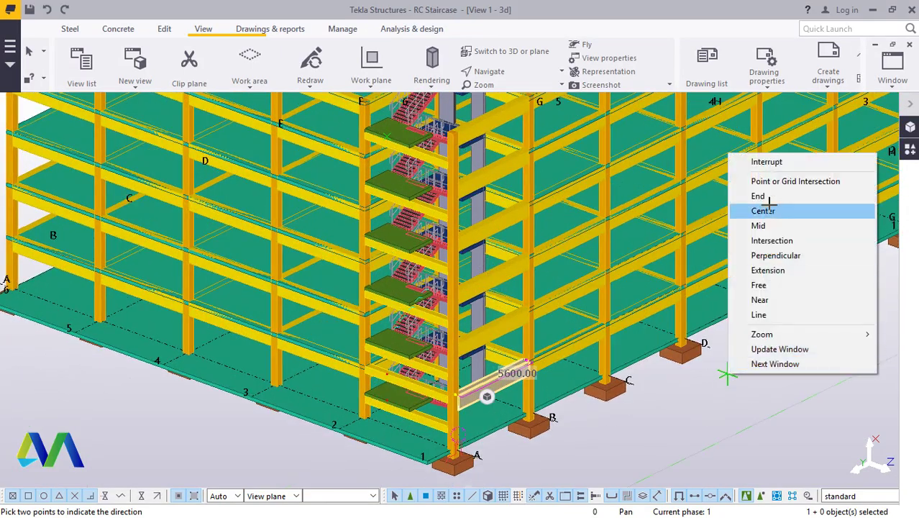
click(751, 159)
Inspect the corner stair bay from the footing up to the roof, examining the landing beams and floor beams on each storey.
scroll(533, 389, up, 2)
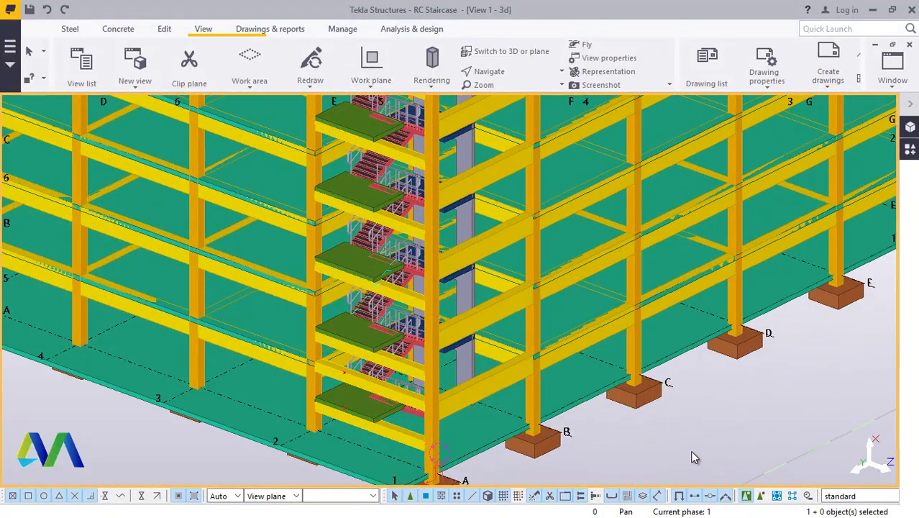
scroll(519, 302, up, 4)
scroll(510, 301, down, 5)
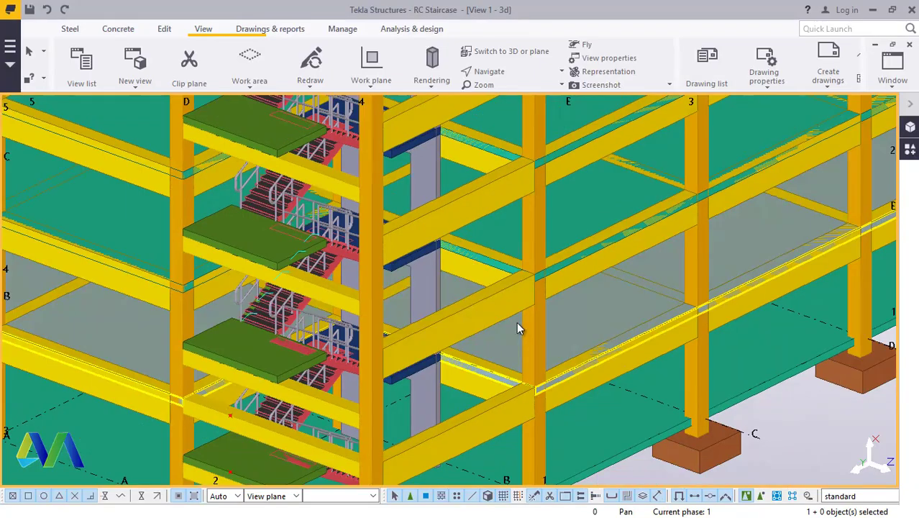
click(503, 73)
click(492, 145)
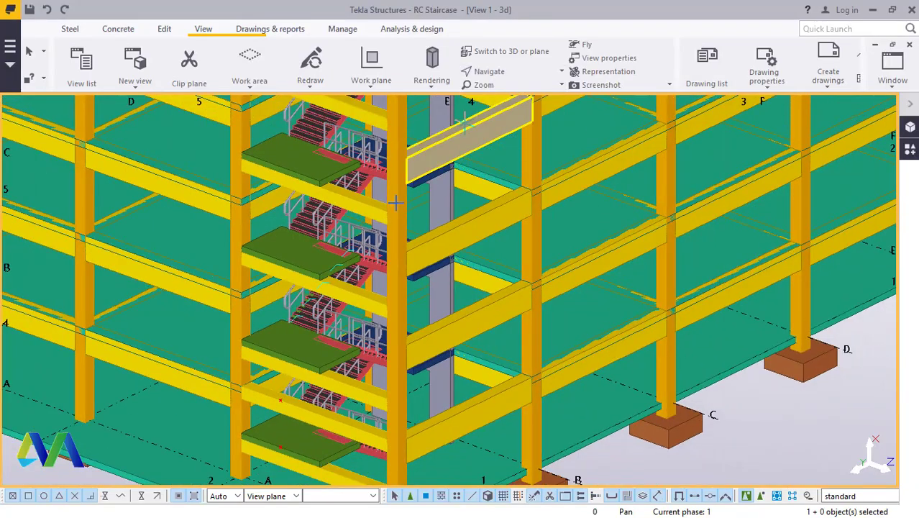
mouse_move(359, 258)
mouse_down()
mouse_move(336, 274)
mouse_move(263, 283)
mouse_move(218, 244)
mouse_move(231, 213)
mouse_move(291, 207)
mouse_move(345, 213)
mouse_move(404, 238)
mouse_move(401, 258)
mouse_move(324, 285)
mouse_move(360, 264)
mouse_up()
ctrl+middle_drag(371, 259, 289, 419)
scroll(304, 411, up, 2)
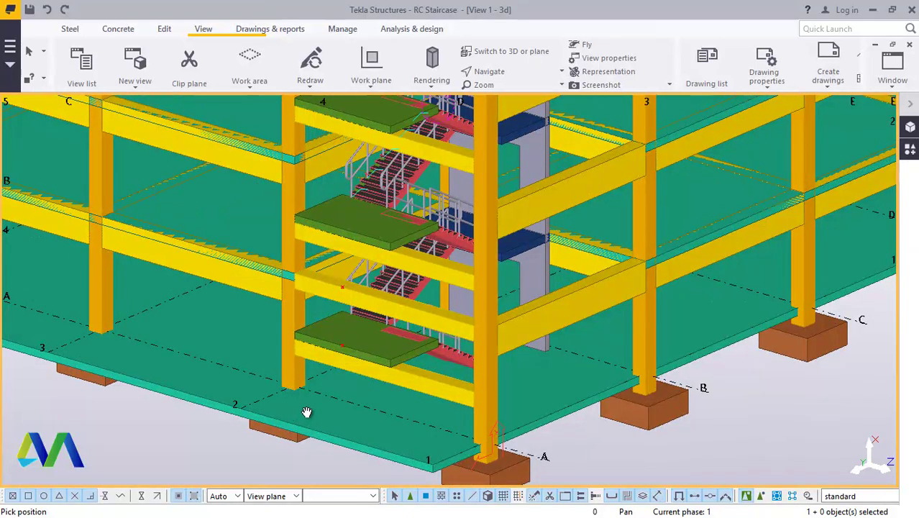
scroll(412, 326, down, 3)
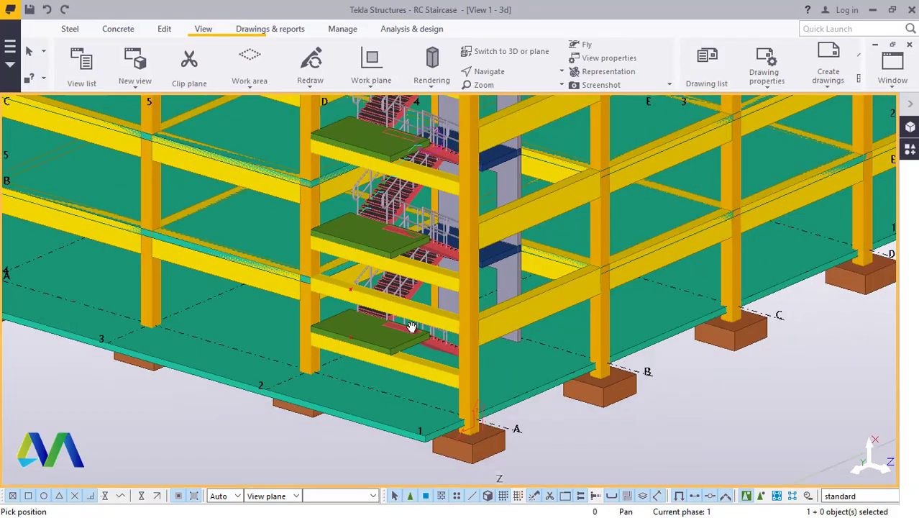
scroll(321, 185, up, 4)
scroll(364, 337, down, 2)
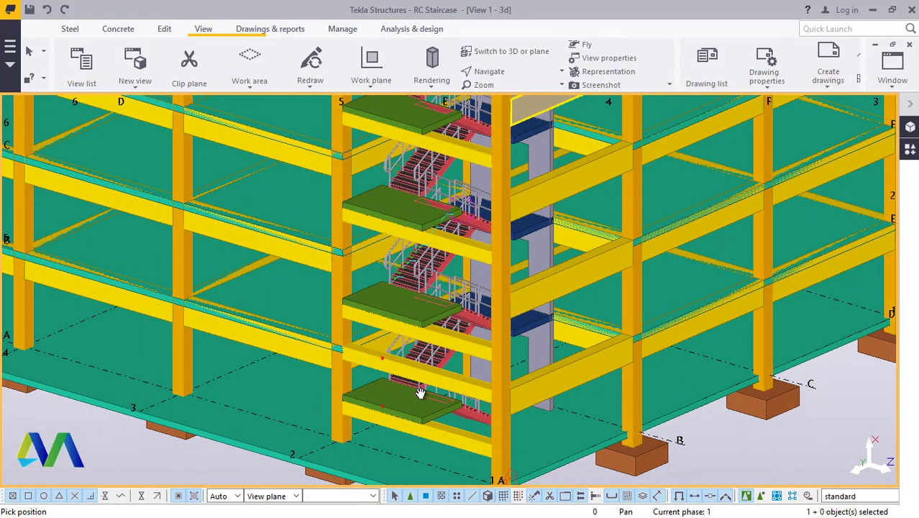
scroll(422, 397, down, 5)
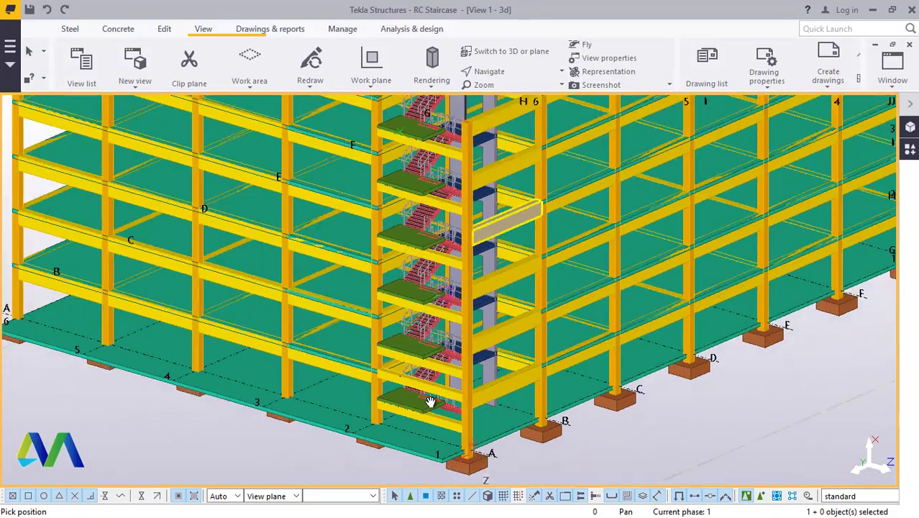
scroll(427, 236, up, 3)
scroll(427, 235, up, 5)
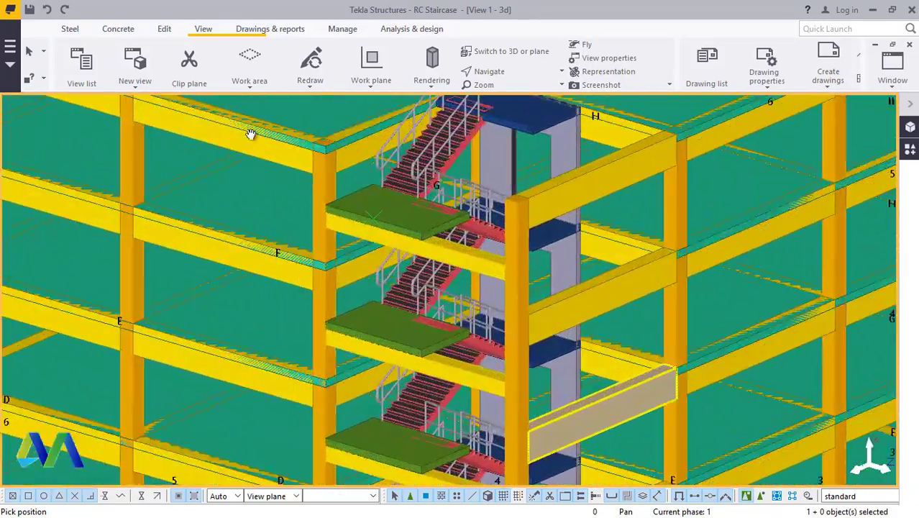
right_click(247, 152)
click(267, 147)
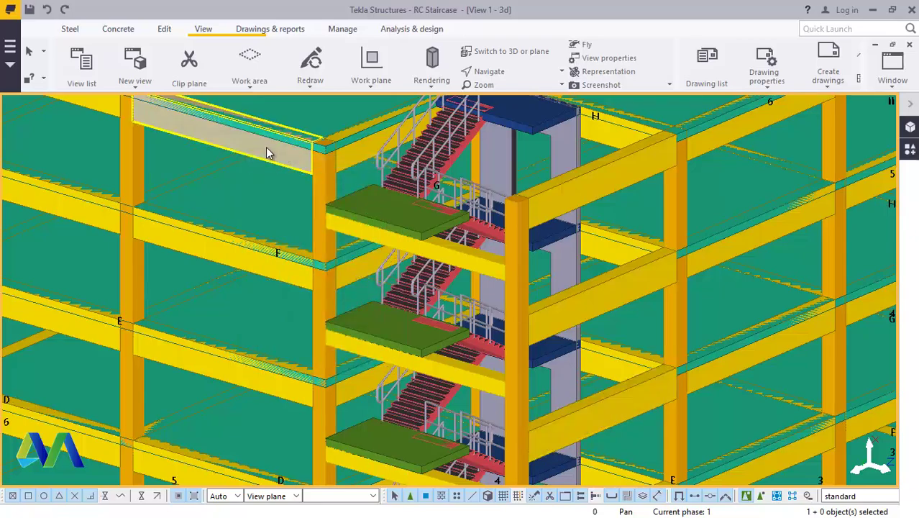
Copy the roof-level beam on grid line A between lines 3 and 2 into the adjacent corner bay between lines 2 and 1.
right_click(267, 152)
click(306, 203)
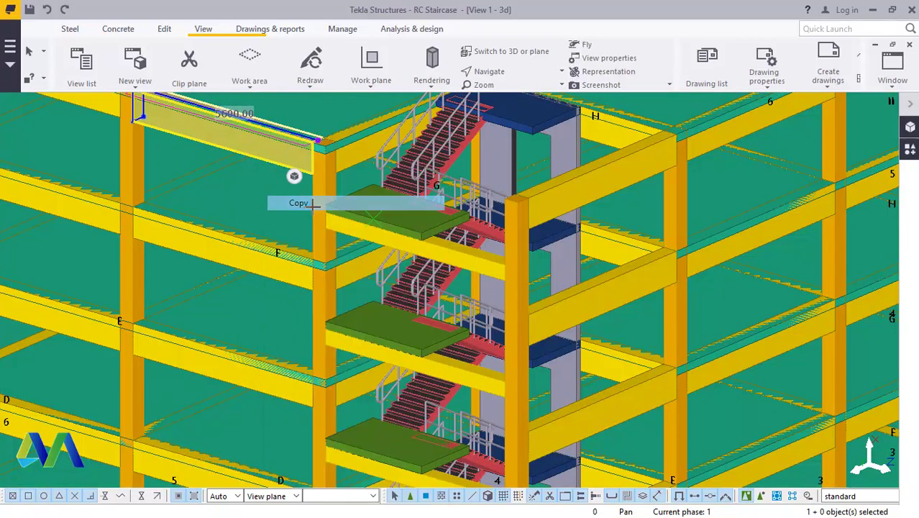
scroll(294, 175, down, 3)
scroll(294, 175, up, 8)
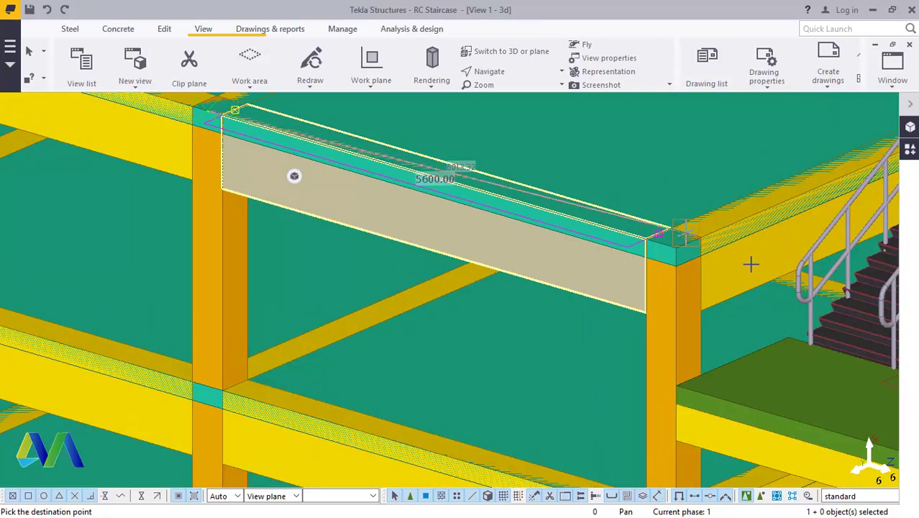
scroll(294, 175, up, 3)
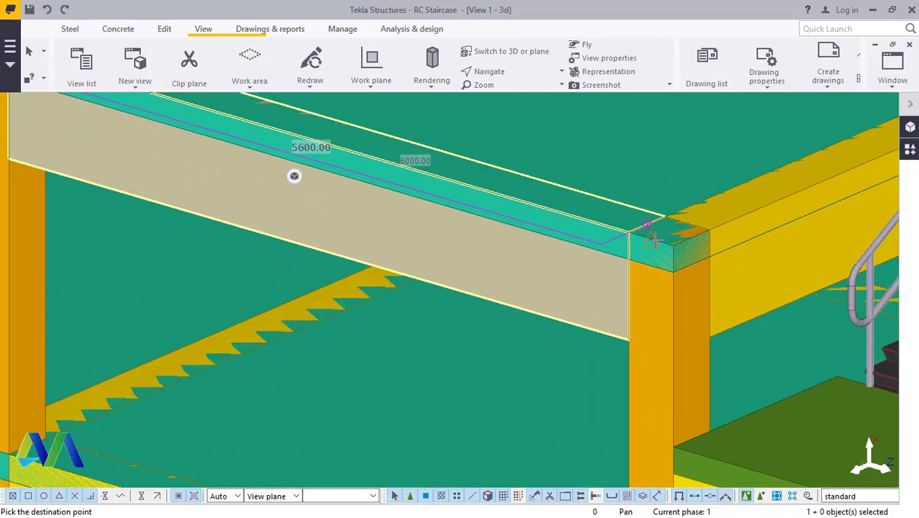
scroll(392, 229, down, 5)
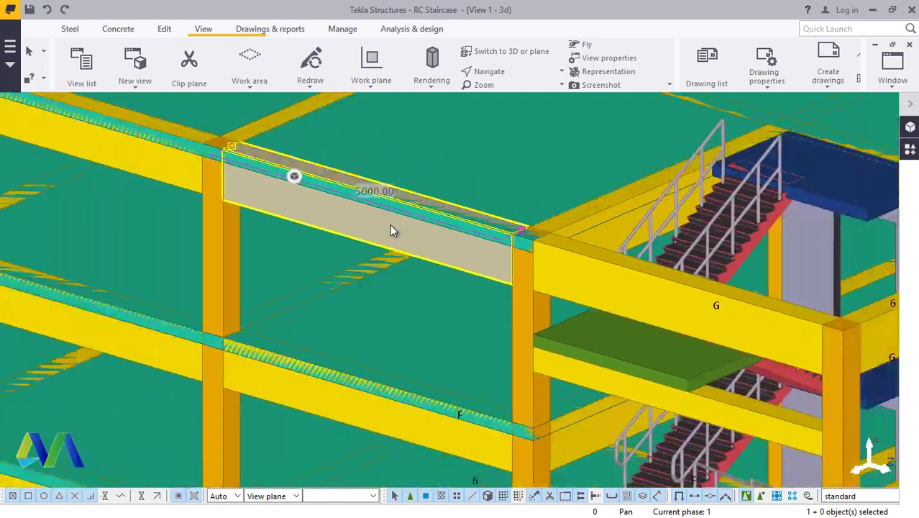
Examine the staircase bay and its roof opening from several angles, from the ground level up to the top landing.
click(512, 71)
click(519, 93)
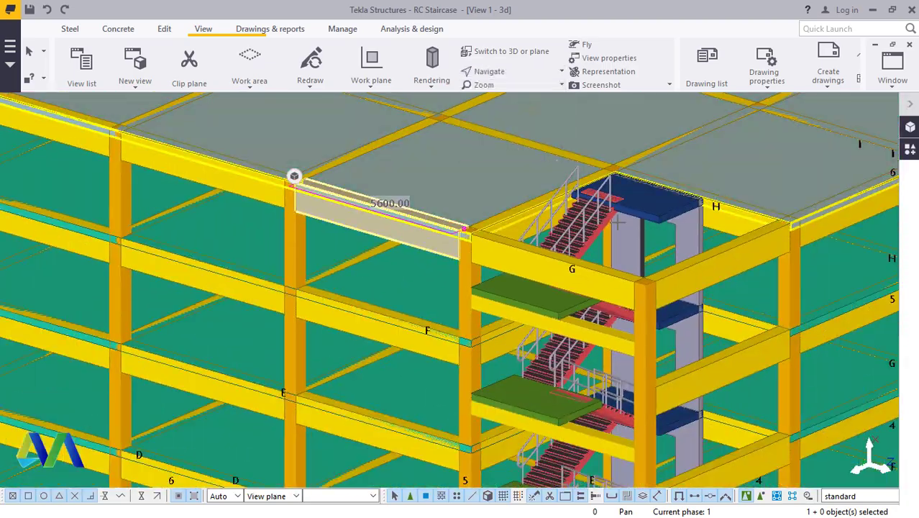
drag(631, 240, 672, 353)
drag(520, 299, 709, 346)
mouse_move(709, 346)
ctrl+middle_down()
mouse_move(722, 310)
mouse_move(703, 285)
mouse_move(666, 277)
mouse_move(652, 280)
mouse_move(648, 318)
mouse_move(744, 318)
mouse_move(585, 350)
mouse_move(382, 274)
ctrl+middle_up()
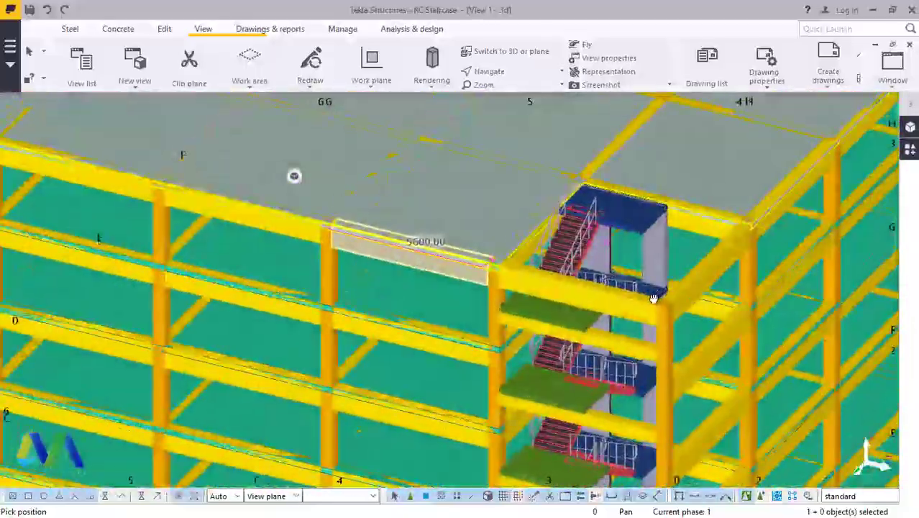
ctrl+middle_drag(652, 298, 635, 299)
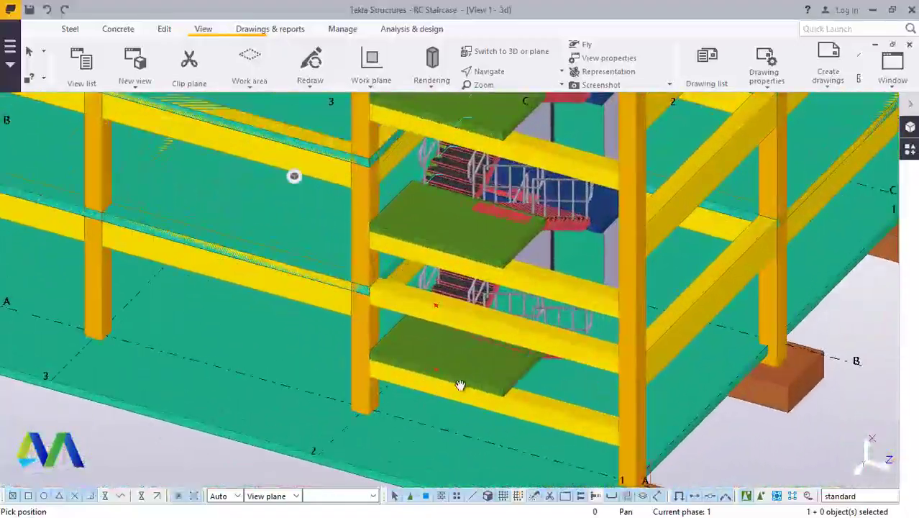
mouse_move(460, 384)
ctrl+middle_down()
mouse_move(463, 327)
mouse_move(431, 404)
mouse_move(561, 441)
mouse_move(545, 153)
ctrl+middle_up()
scroll(545, 153, up, 3)
right_click(546, 141)
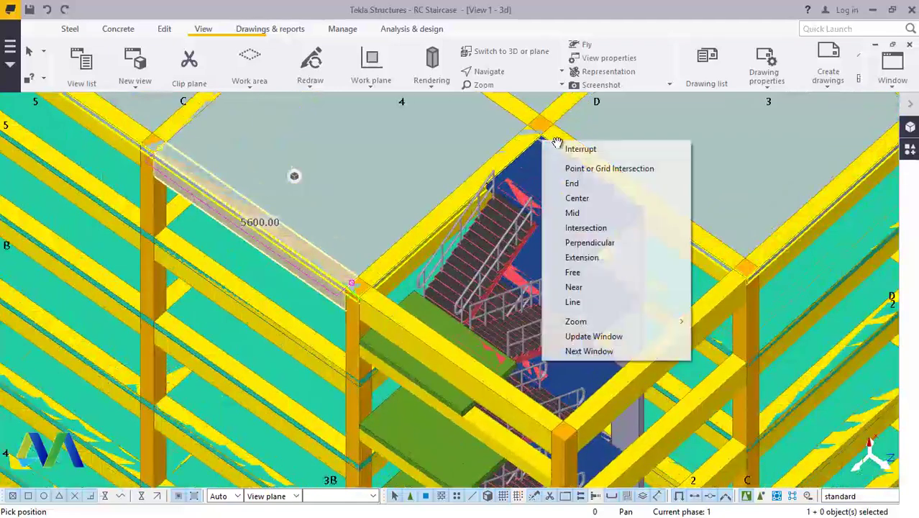
click(588, 151)
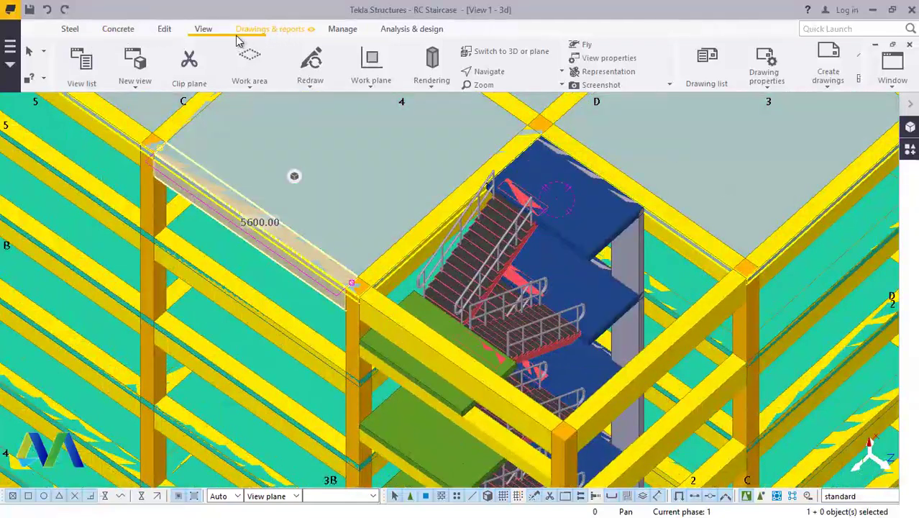
click(122, 31)
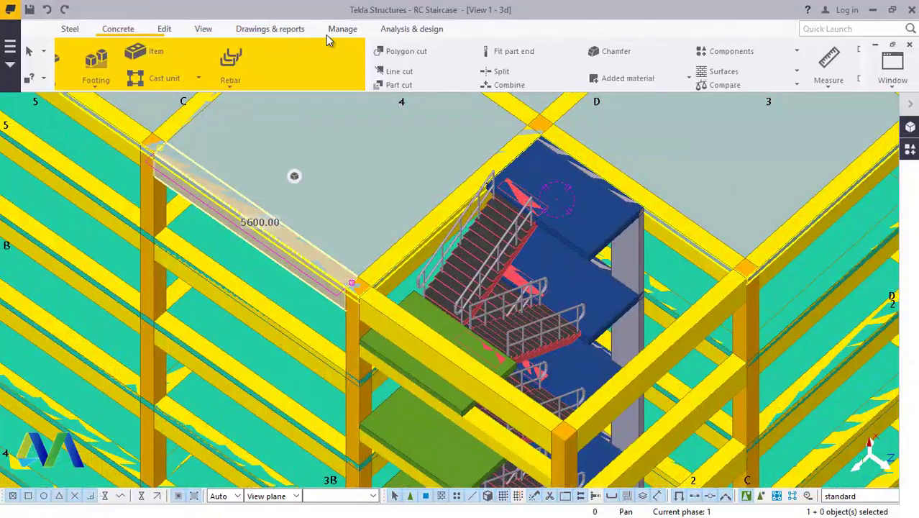
click(198, 76)
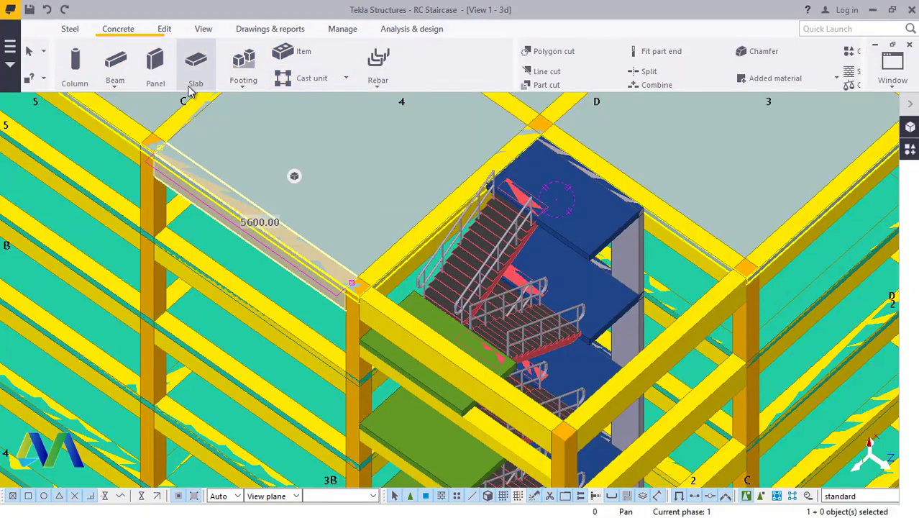
scroll(398, 293, up, 5)
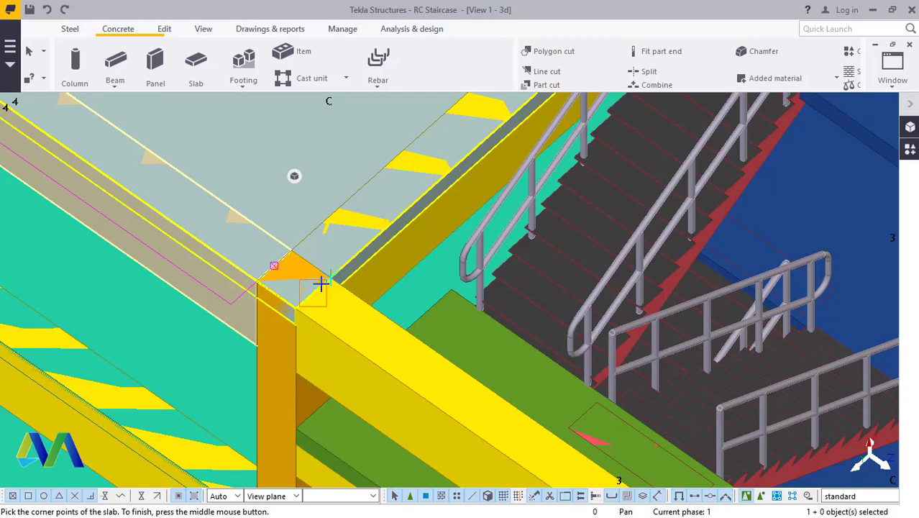
scroll(329, 350, down, 3)
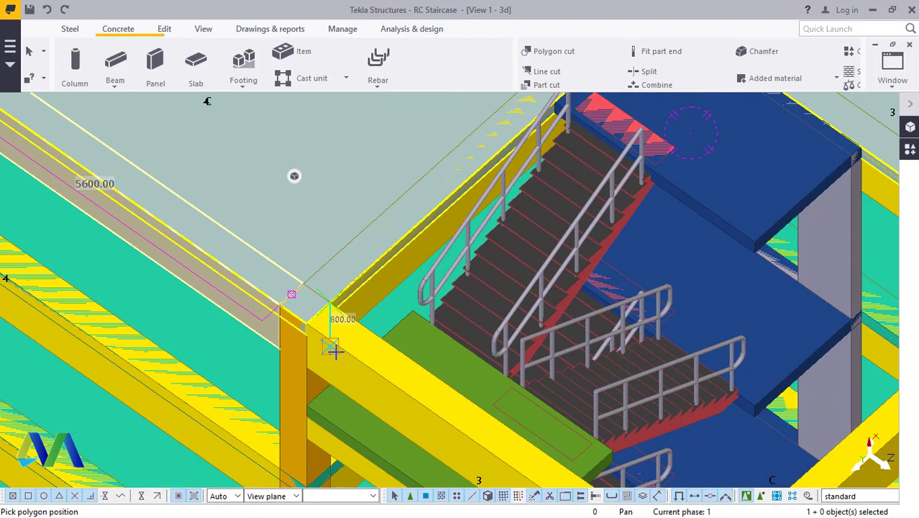
scroll(333, 349, up, 2)
right_click(345, 268)
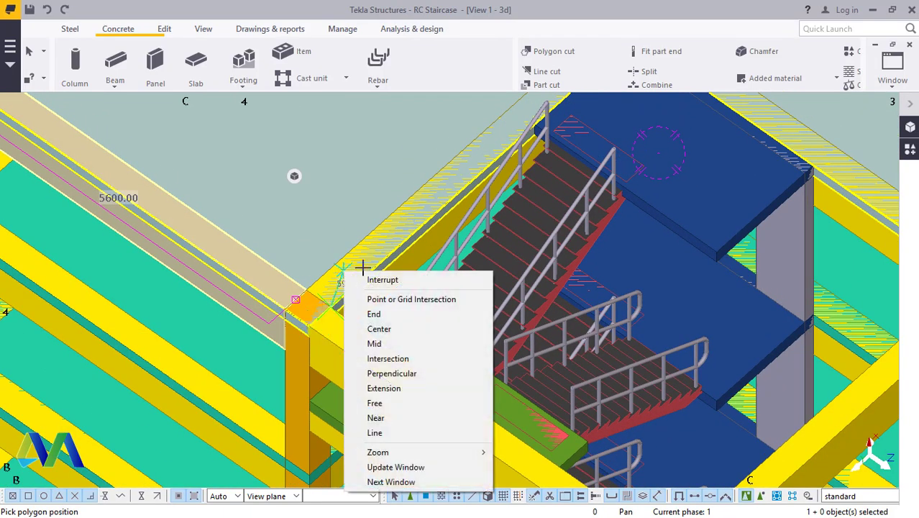
click(378, 275)
Try to outline a roof slab over the corner stair bay, picking its sides along grid lines 2 and B.
click(196, 63)
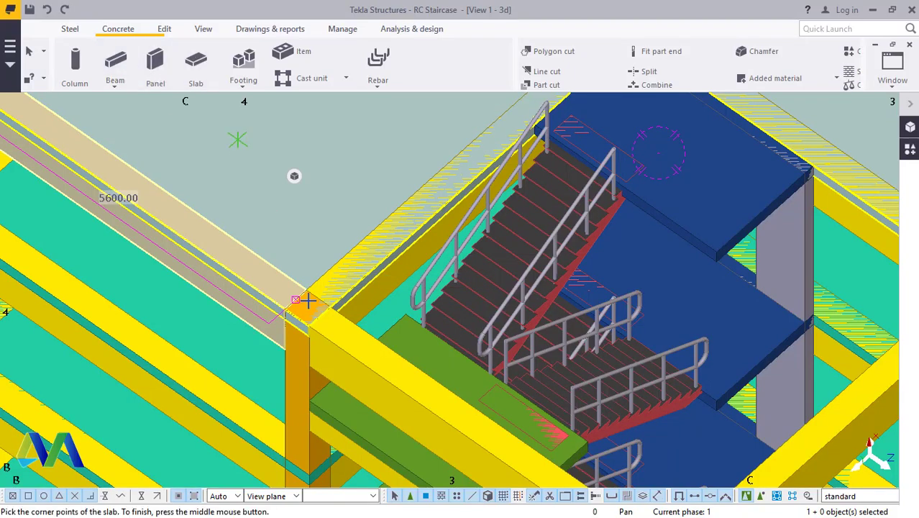
scroll(381, 260, up, 3)
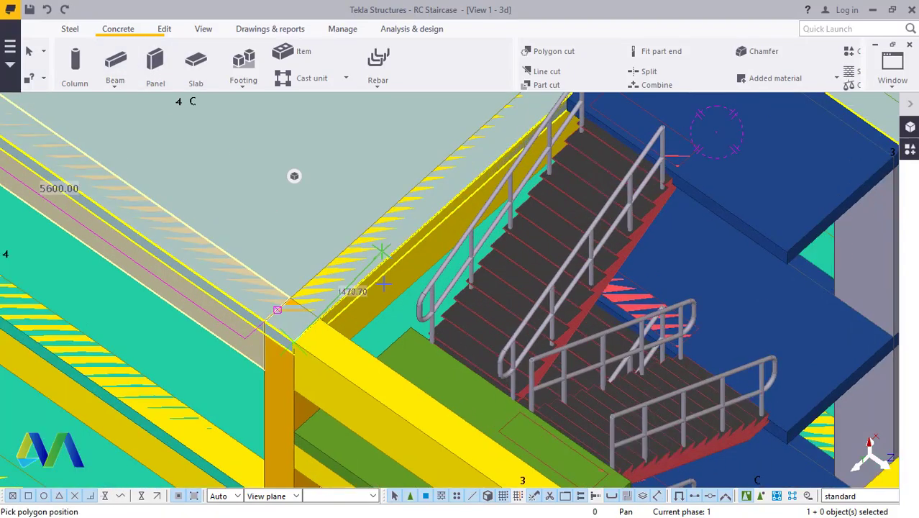
scroll(365, 370, down, 6)
scroll(580, 133, up, 4)
scroll(575, 121, up, 2)
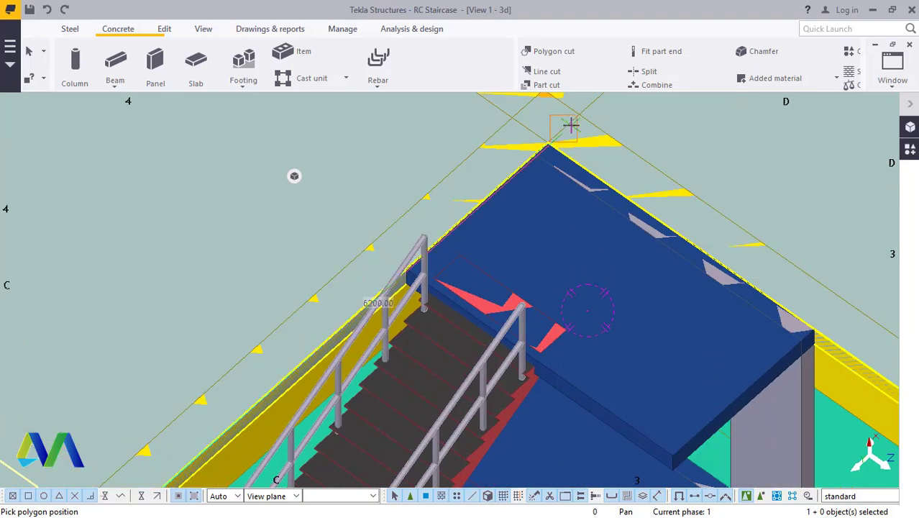
scroll(584, 155, down, 3)
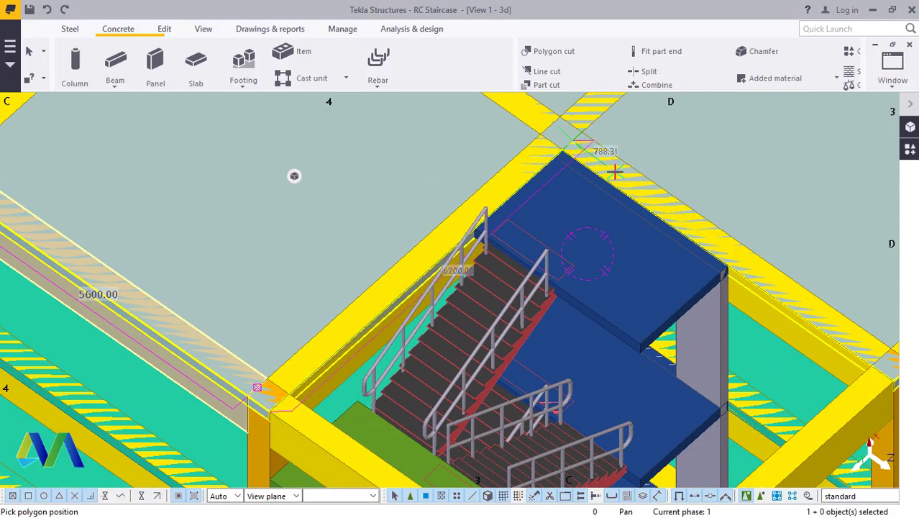
scroll(615, 171, down, 3)
scroll(820, 314, up, 3)
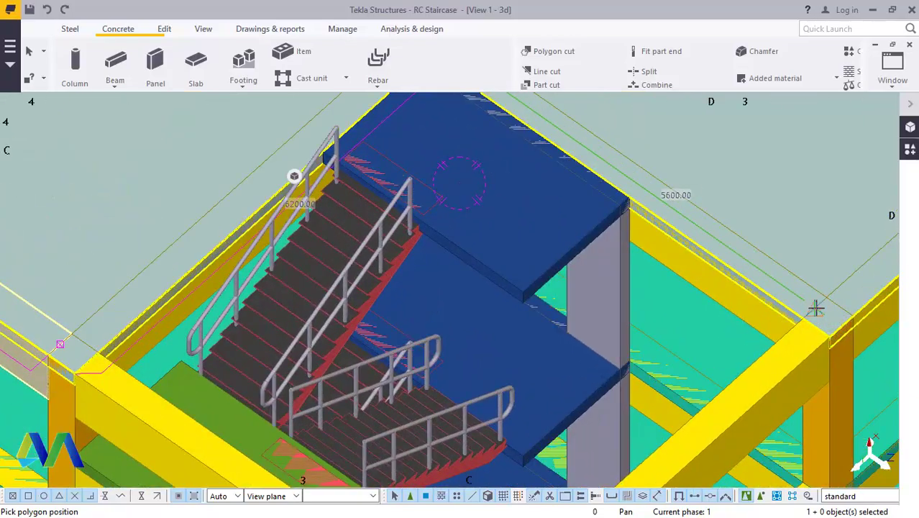
scroll(791, 287, down, 4)
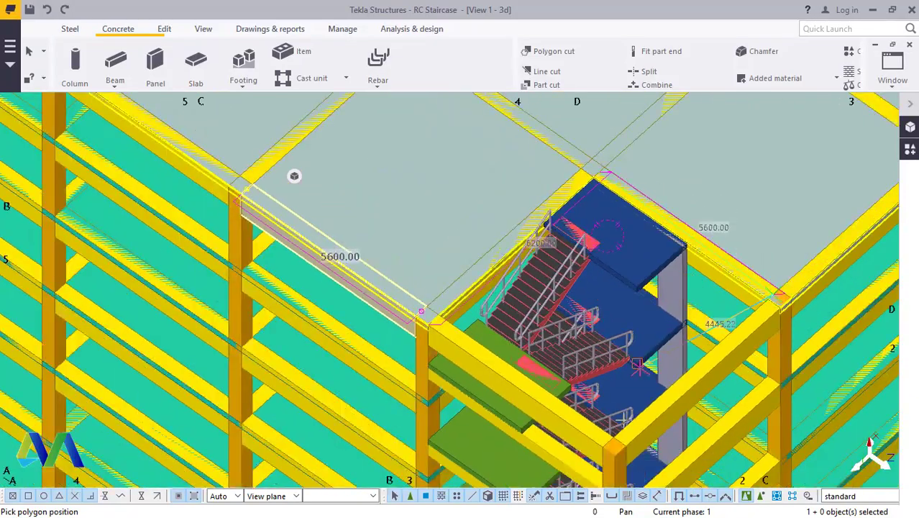
Try to continue the slab outline along grid line 1 to column A/1 and back along grid line A, then abandon it.
scroll(609, 435, up, 4)
scroll(609, 436, up, 2)
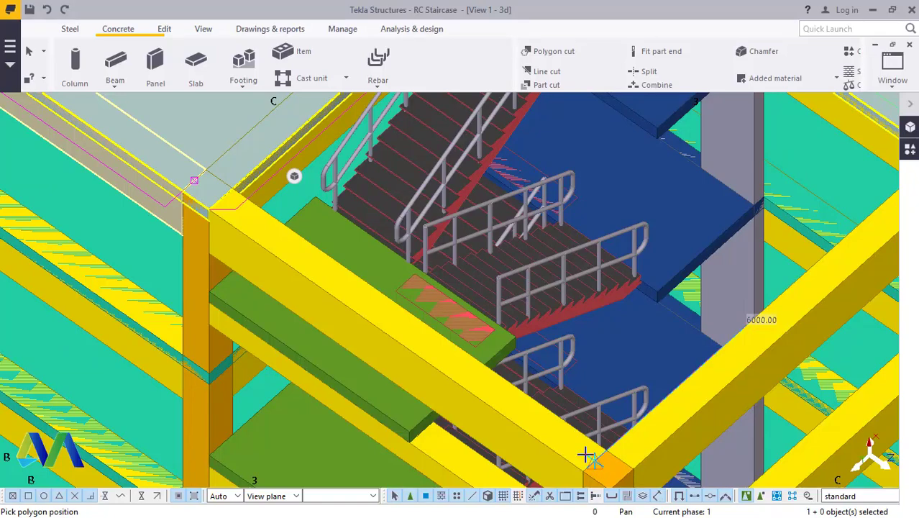
scroll(223, 203, up, 3)
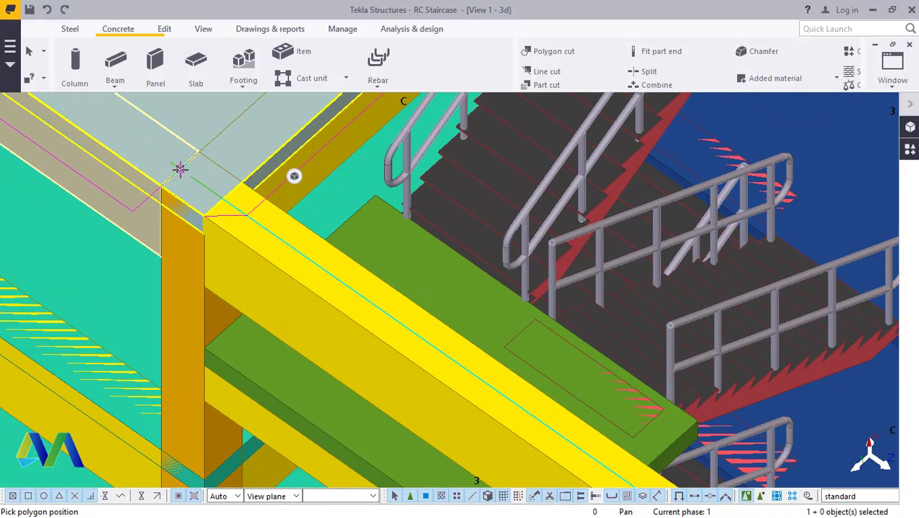
scroll(225, 214, down, 8)
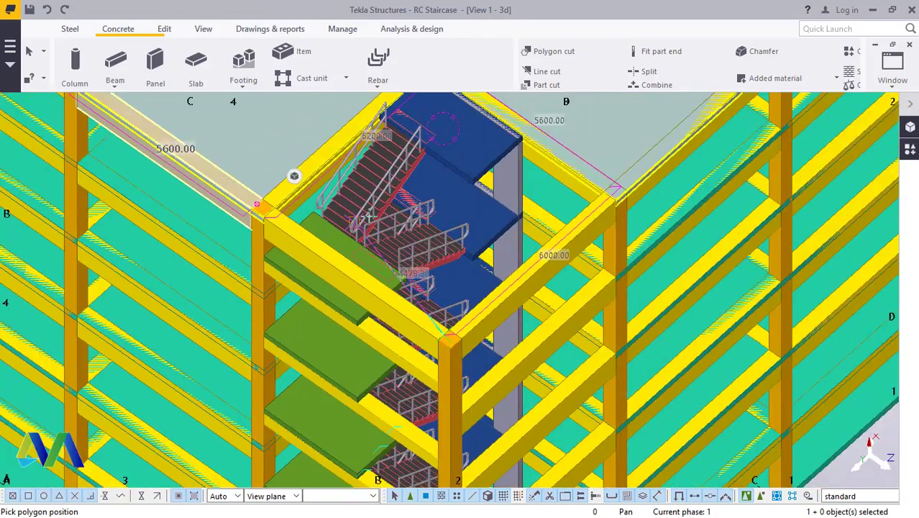
scroll(415, 218, down, 3)
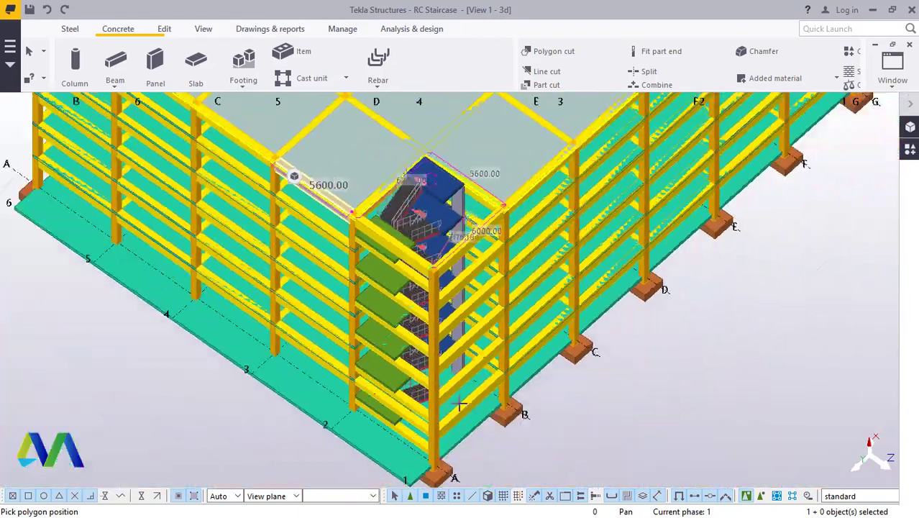
scroll(453, 417, up, 4)
right_click(789, 413)
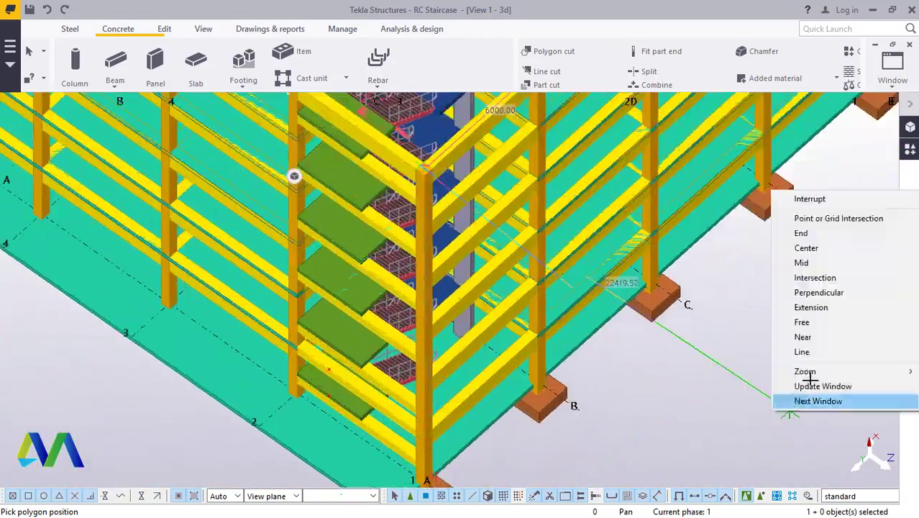
click(791, 203)
scroll(647, 431, down, 2)
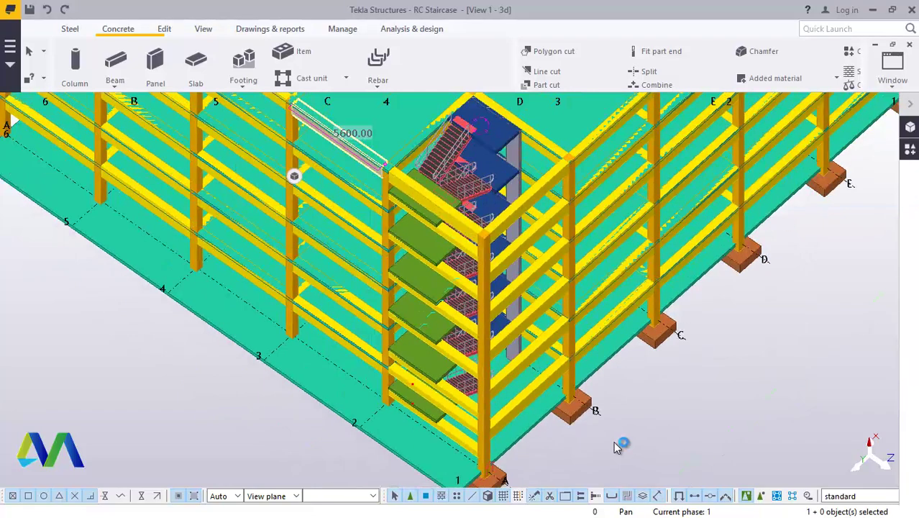
scroll(457, 186, up, 5)
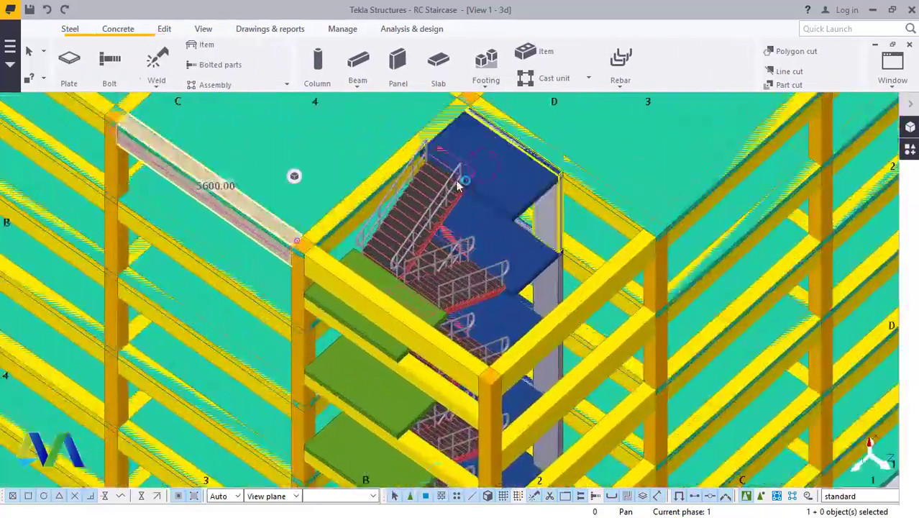
click(114, 34)
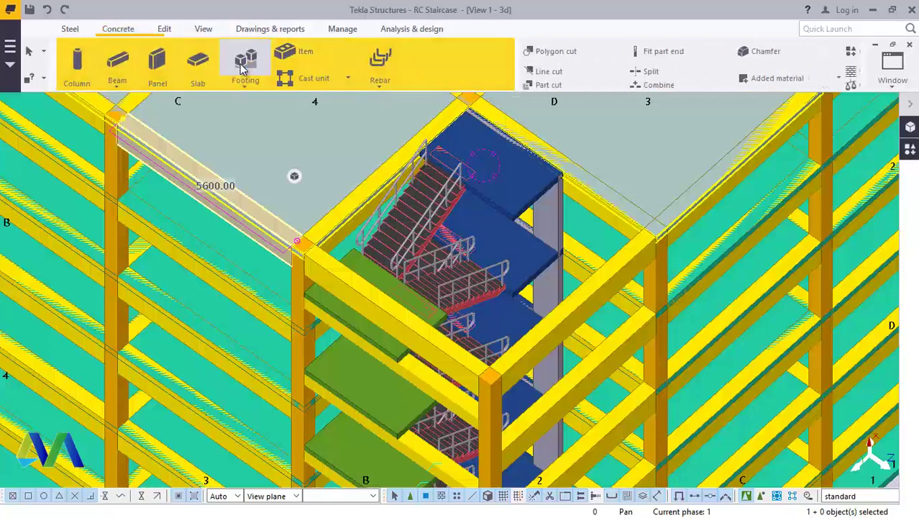
click(195, 64)
scroll(327, 245, up, 5)
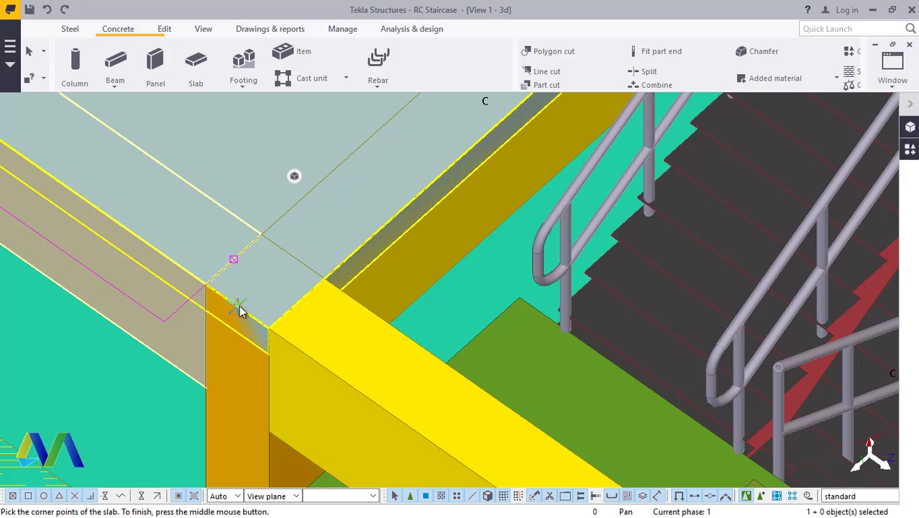
click(263, 366)
scroll(306, 361, down, 3)
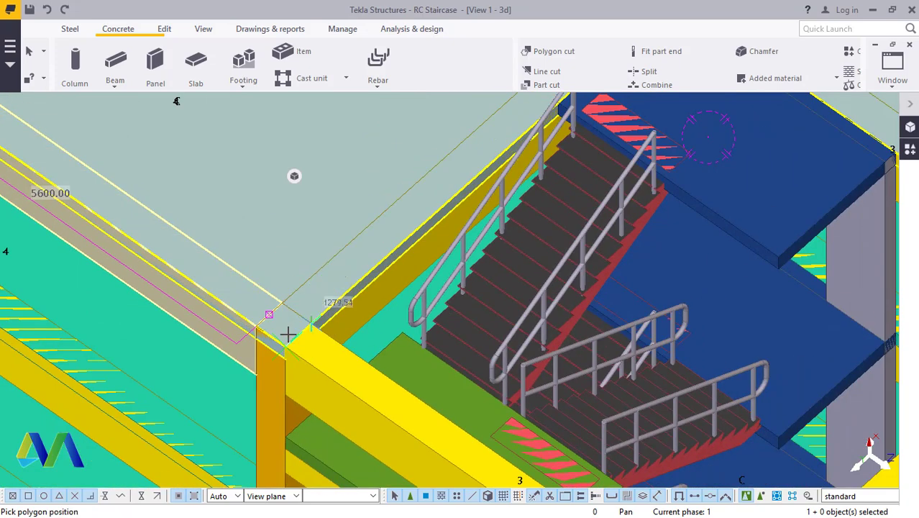
right_click(287, 333)
click(308, 134)
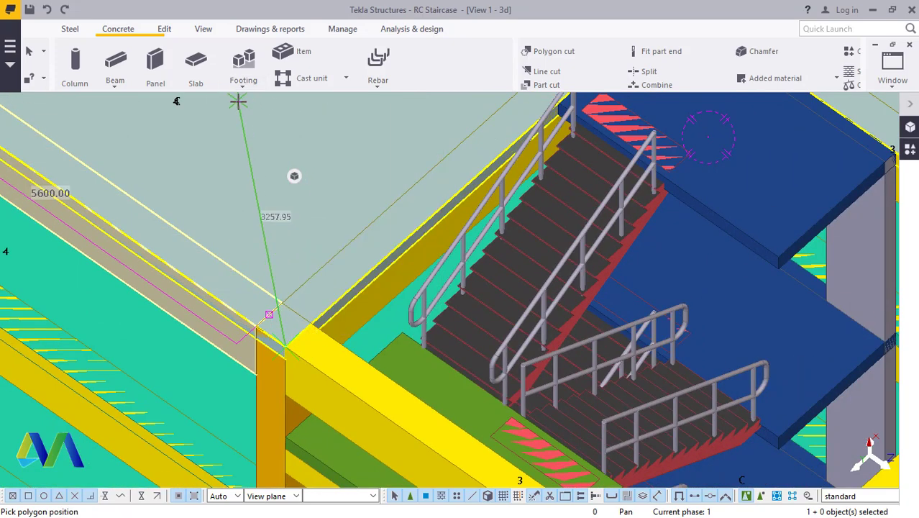
right_click(238, 101)
click(258, 104)
Try a new roof slab outline over the stair bay, with 6400 mm along grid line 2 and 6000 mm along grid line B.
click(202, 79)
scroll(264, 364, up, 2)
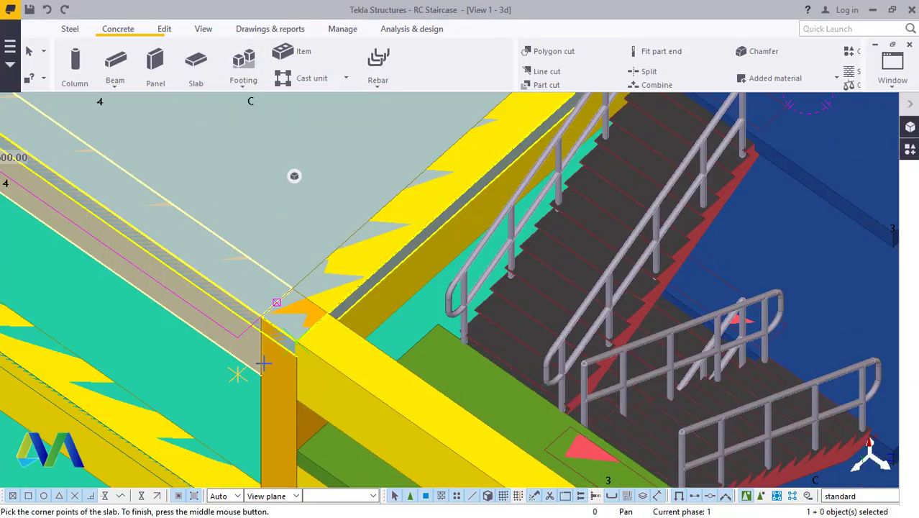
scroll(263, 364, up, 4)
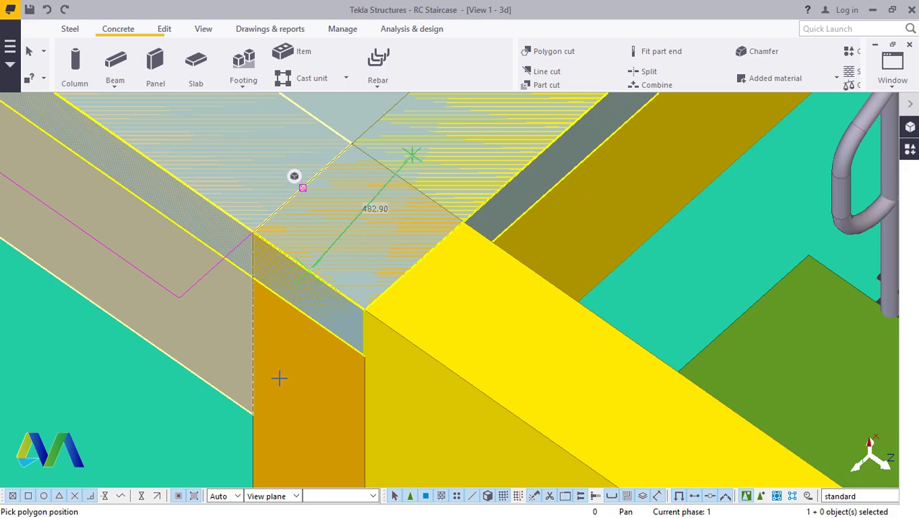
scroll(317, 424, down, 6)
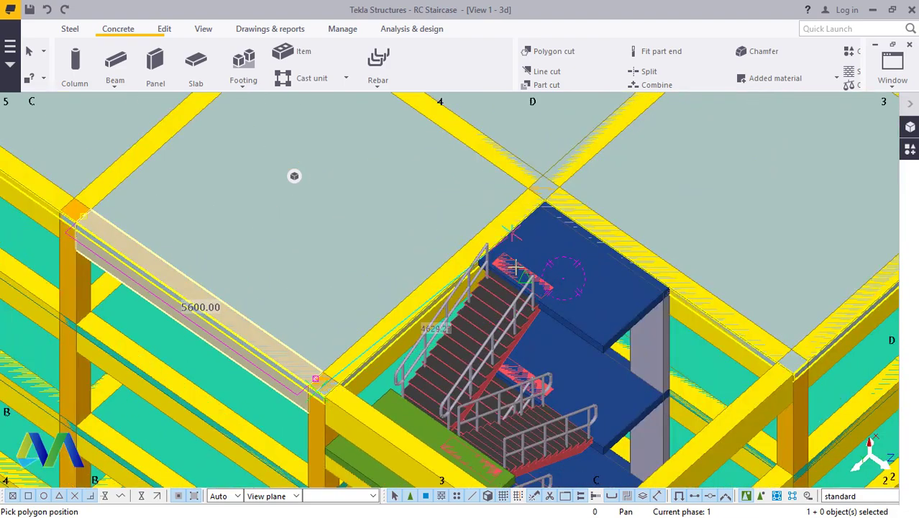
scroll(558, 164, up, 4)
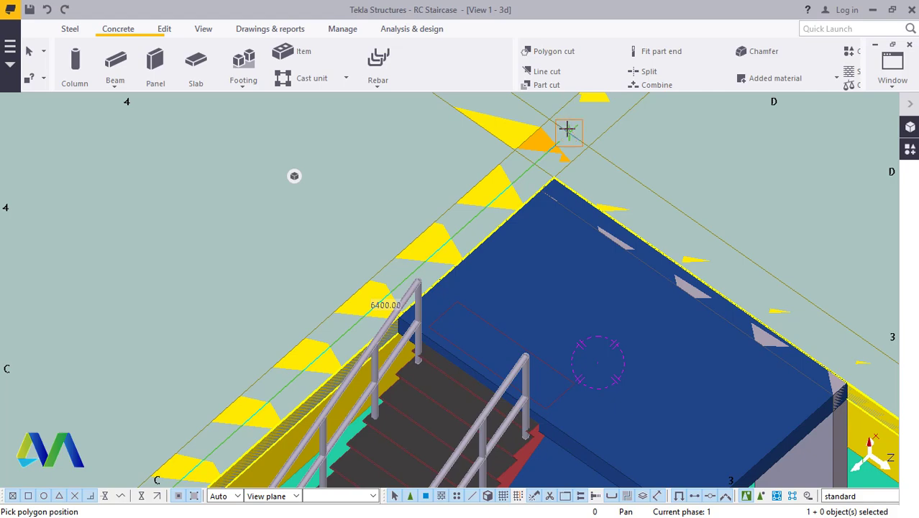
scroll(522, 176, down, 5)
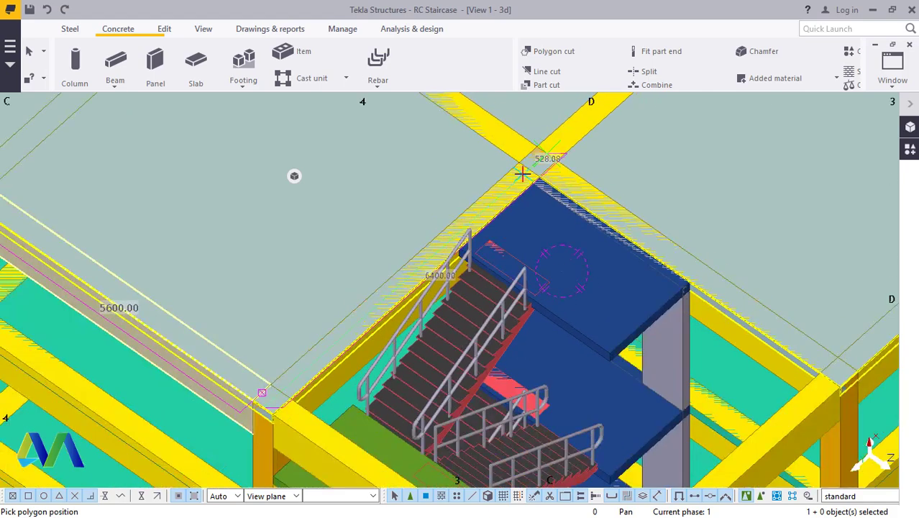
scroll(740, 298, up, 5)
scroll(742, 296, up, 3)
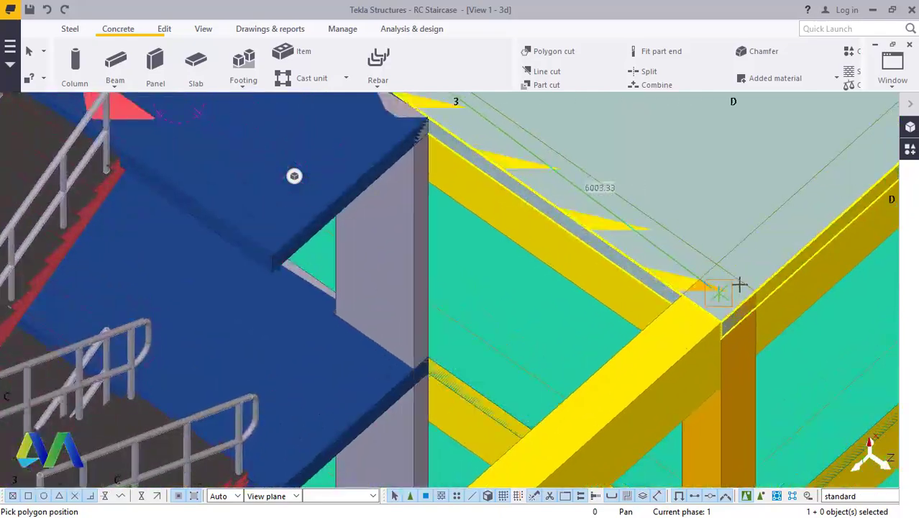
scroll(669, 243, down, 8)
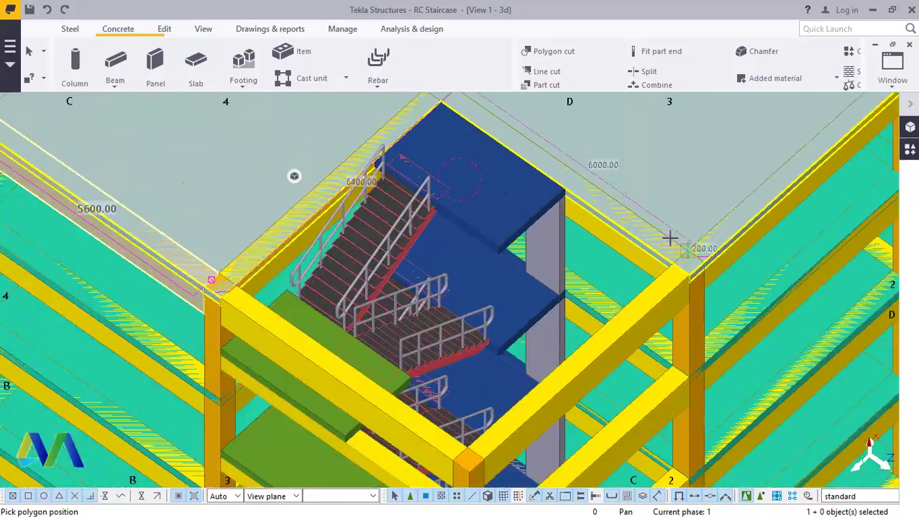
Try to complete the slab outline with 6400 mm along grid line 1 and 5800 mm along grid line A, then interrupt it.
scroll(482, 452, up, 5)
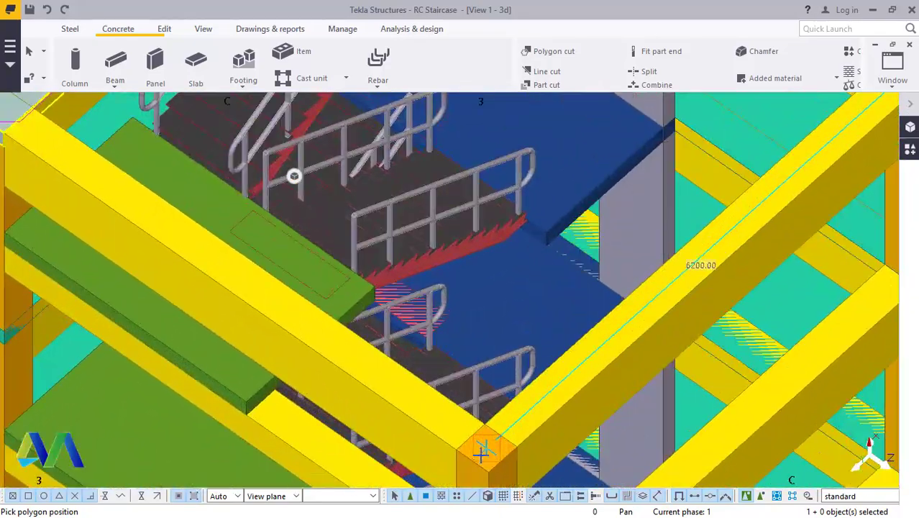
scroll(471, 458, down, 6)
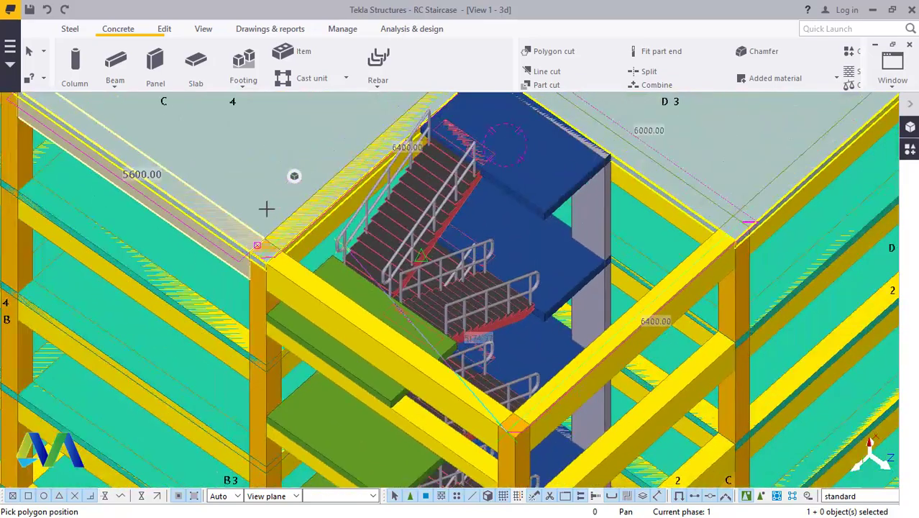
scroll(280, 288, up, 6)
scroll(257, 290, up, 1)
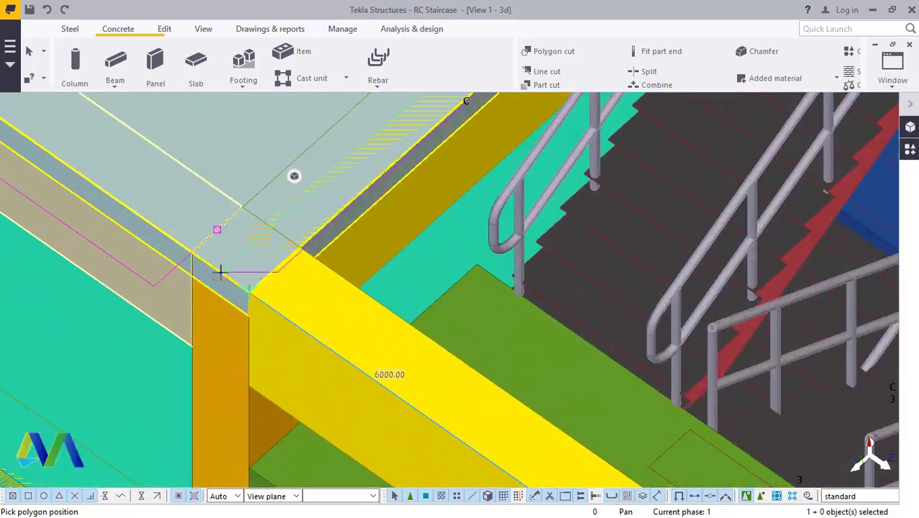
scroll(288, 261, down, 5)
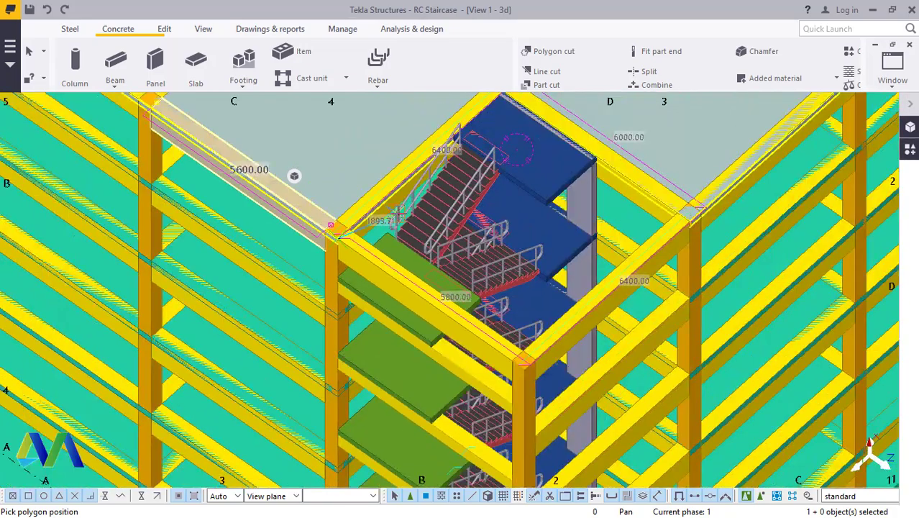
scroll(455, 194, down, 3)
right_click(455, 193)
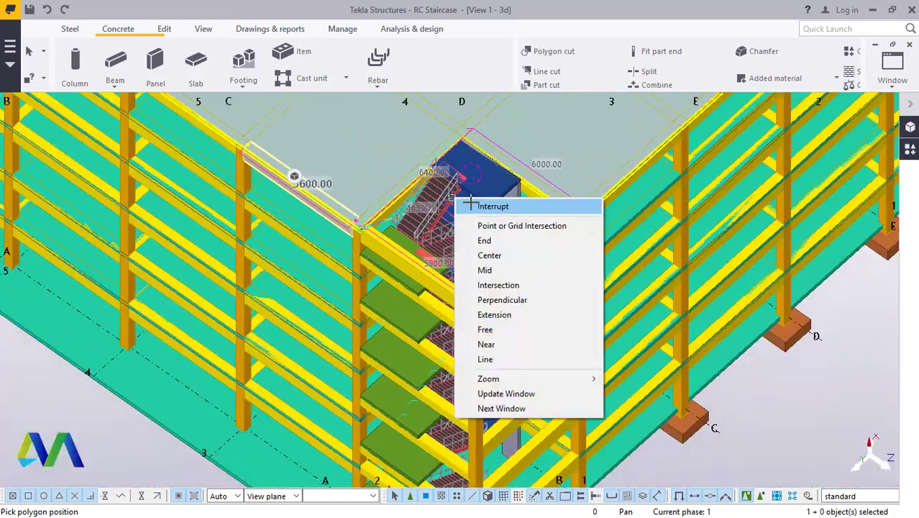
click(493, 204)
scroll(489, 215, down, 3)
scroll(485, 272, up, 1)
scroll(485, 271, up, 2)
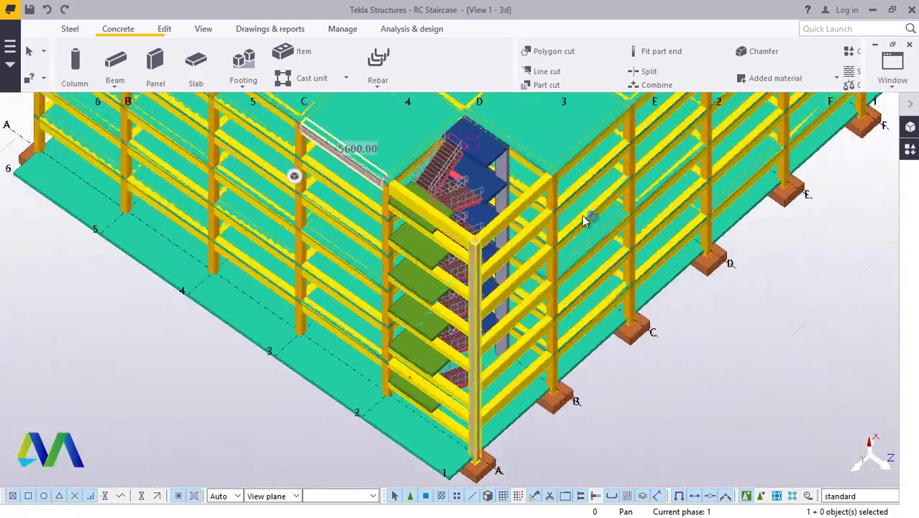
Examine the lower flights and landings of the corner stair bay, and interrupt the running view command.
click(202, 30)
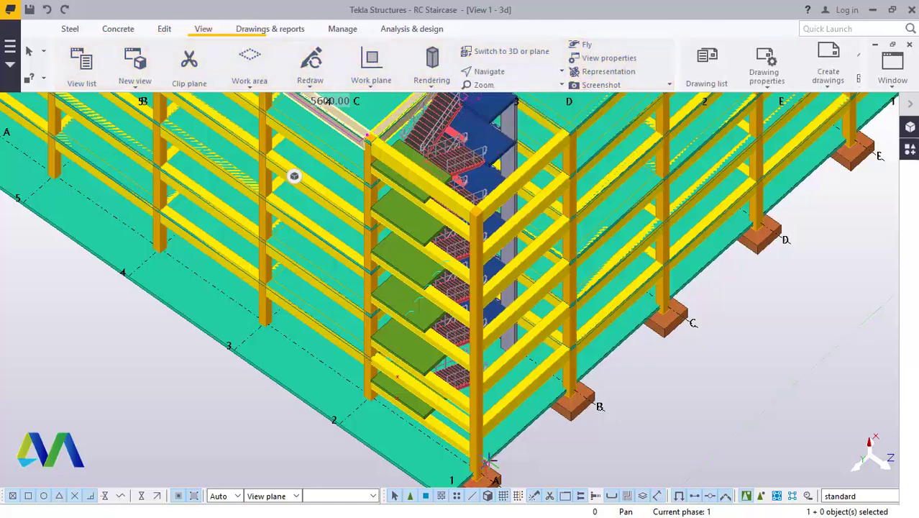
ctrl+middle_drag(494, 453, 454, 359)
scroll(514, 448, up, 1)
scroll(513, 447, up, 1)
right_click(519, 421)
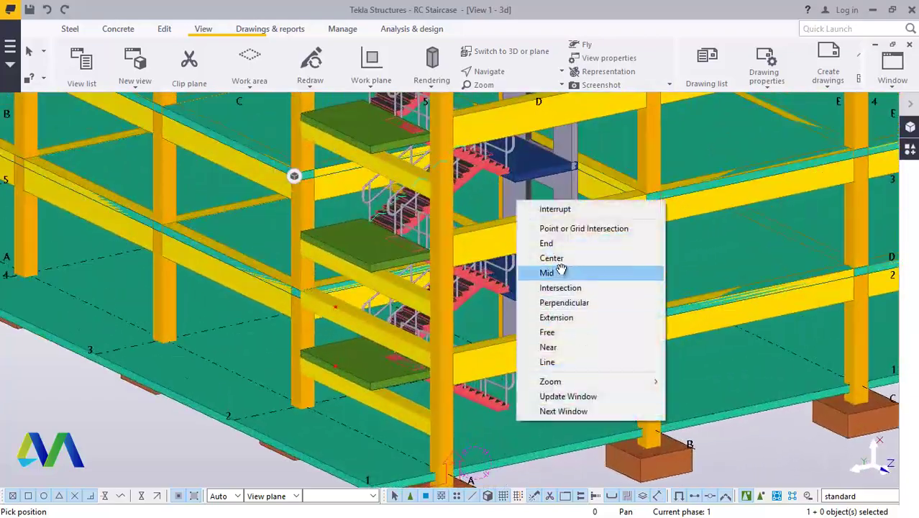
click(539, 207)
click(647, 256)
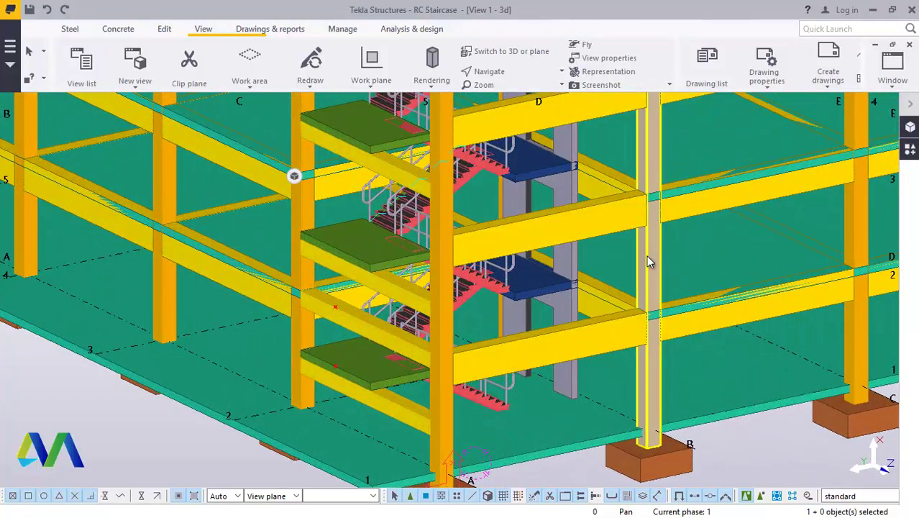
Try a see-through rendering of the parts to view the stair flights inside the corner bay.
key(ctrl+2)
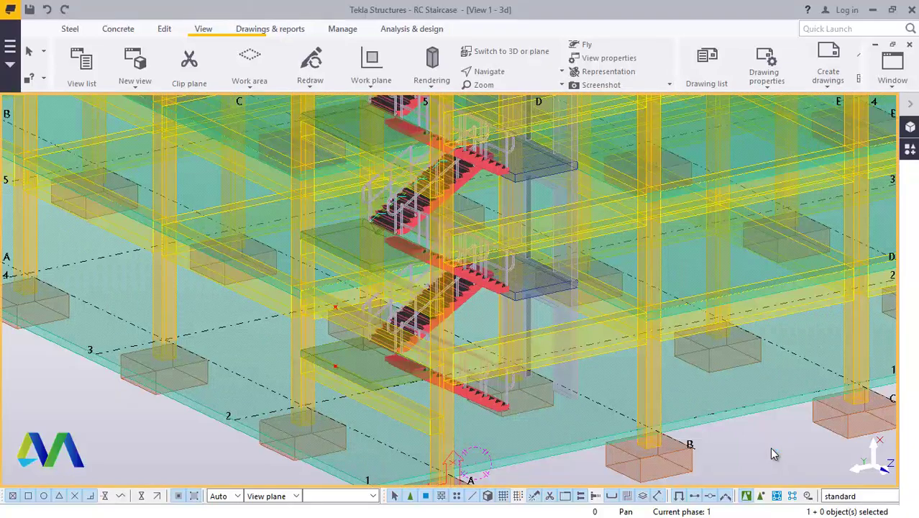
click(514, 76)
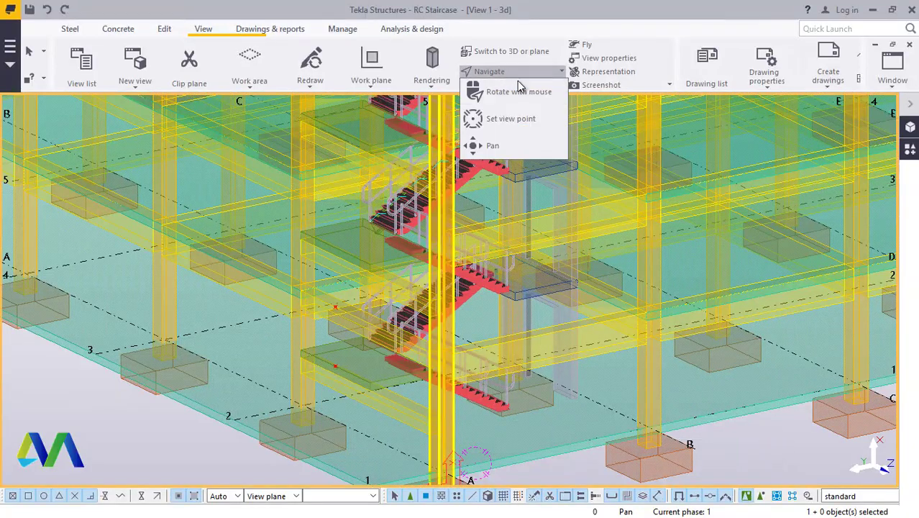
click(519, 92)
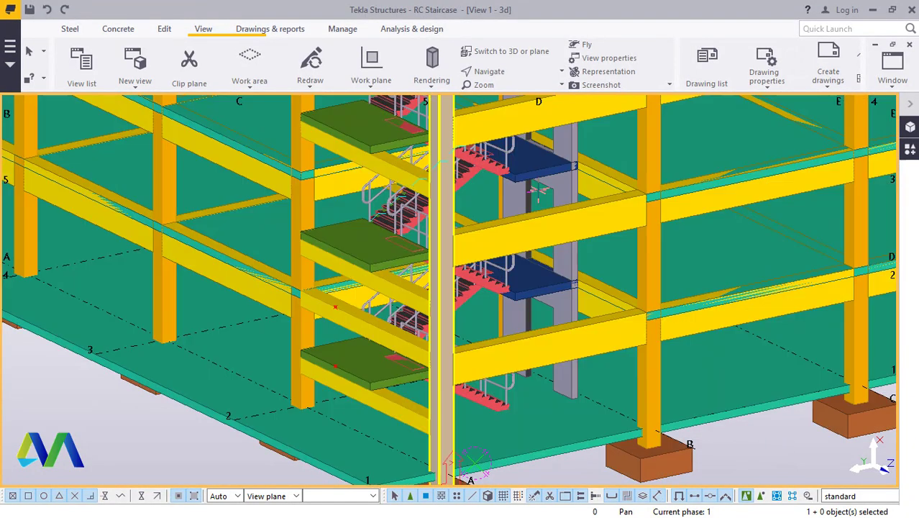
Inspect the stair flights, railings and landings between columns A/1 and B/1 from several sides using Rotate with mouse.
click(502, 69)
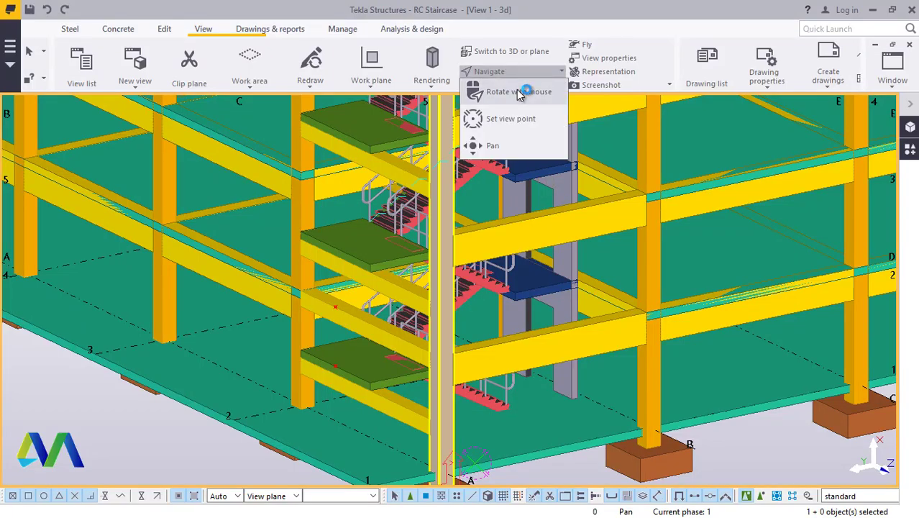
click(516, 92)
drag(517, 260, 558, 303)
scroll(557, 303, up, 8)
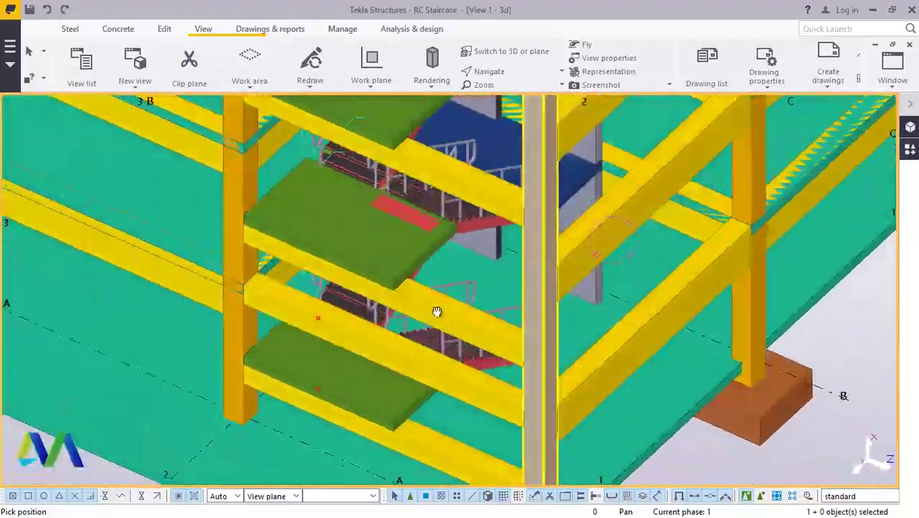
drag(436, 311, 352, 235)
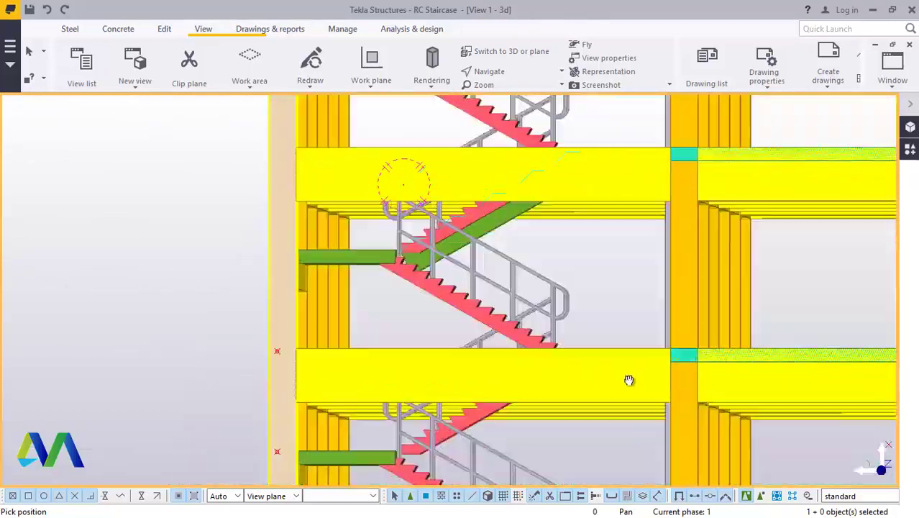
drag(629, 380, 600, 400)
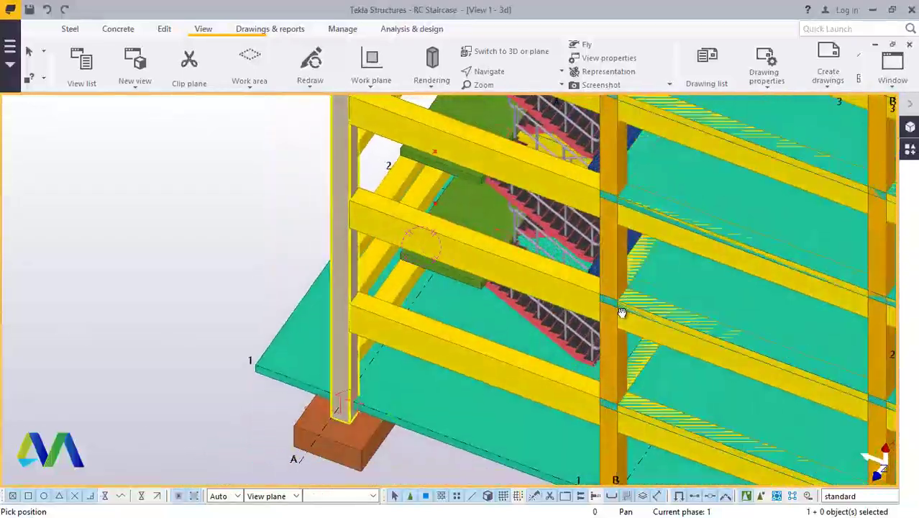
ctrl+middle_drag(599, 299, 638, 256)
scroll(441, 287, down, 5)
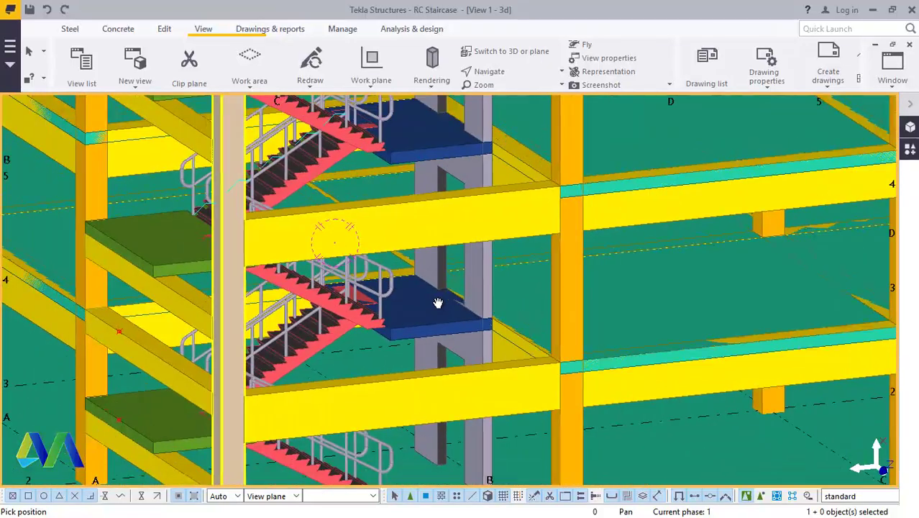
scroll(220, 328, up, 3)
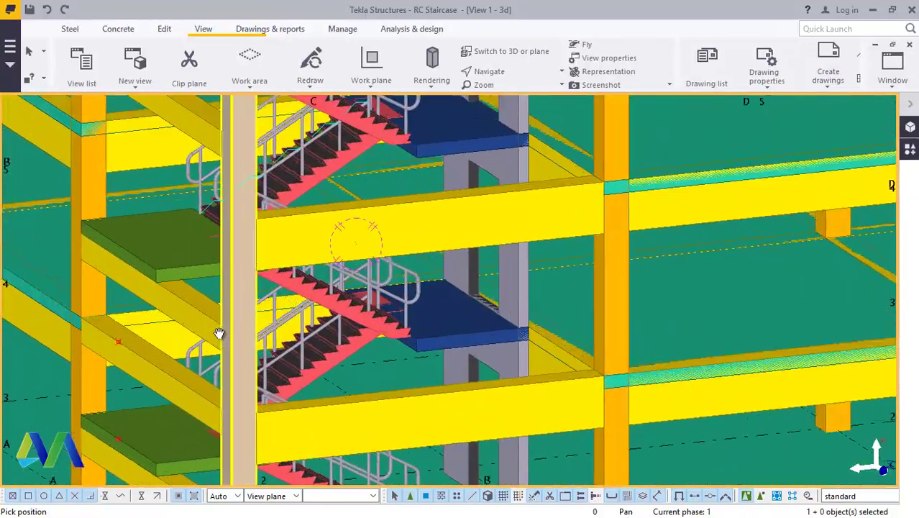
scroll(455, 327, down, 5)
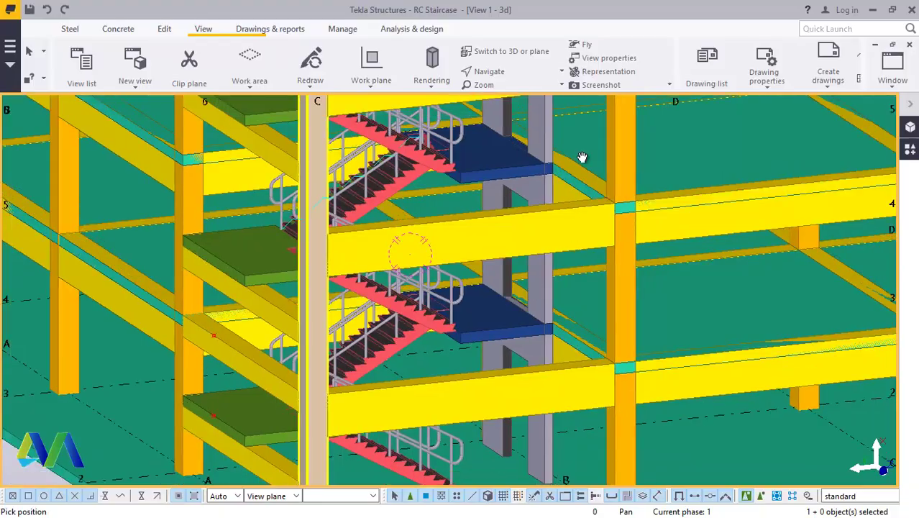
scroll(560, 205, up, 6)
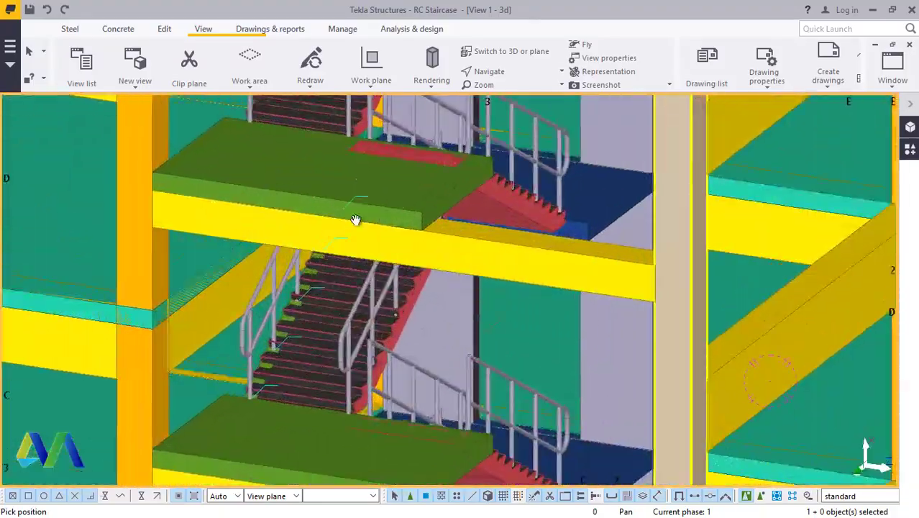
Review how the staircase sits in the building, checking the intermediate floors, the whole frame and the open roof bay.
ctrl+middle_drag(355, 219, 192, 293)
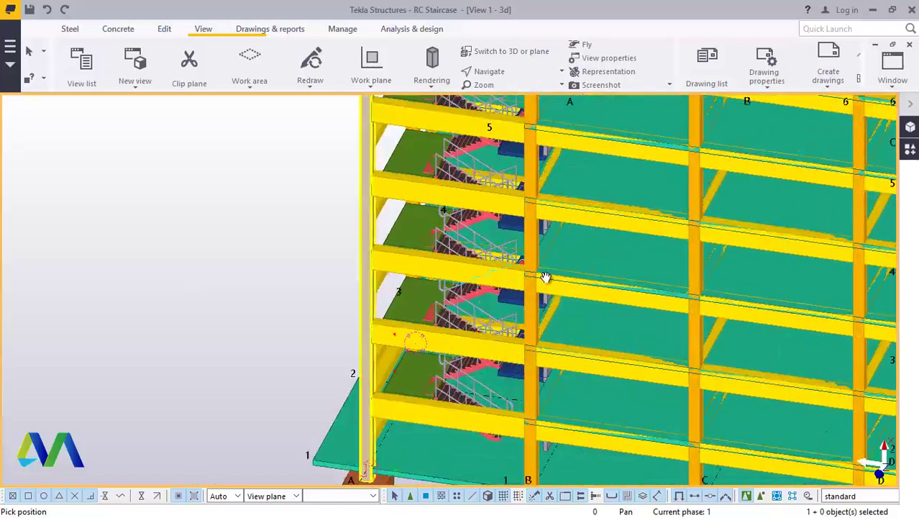
scroll(538, 269, up, 5)
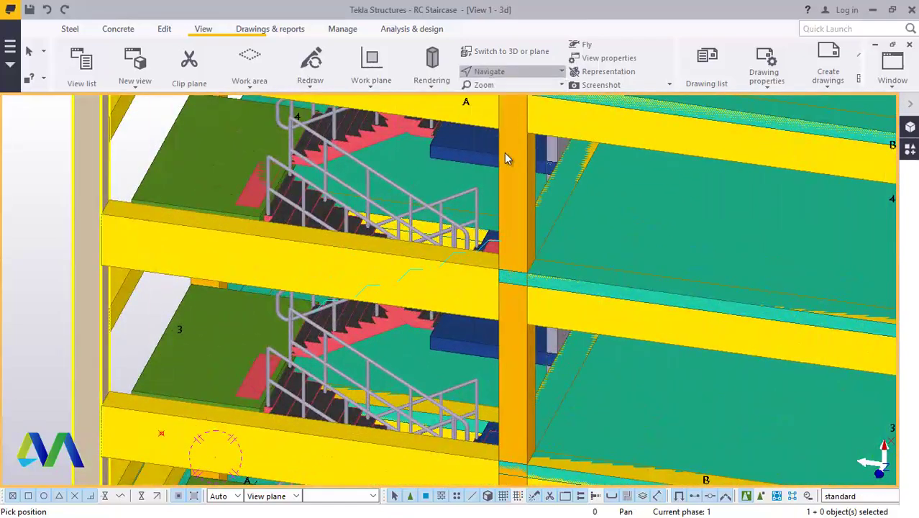
ctrl+middle_drag(458, 257, 483, 201)
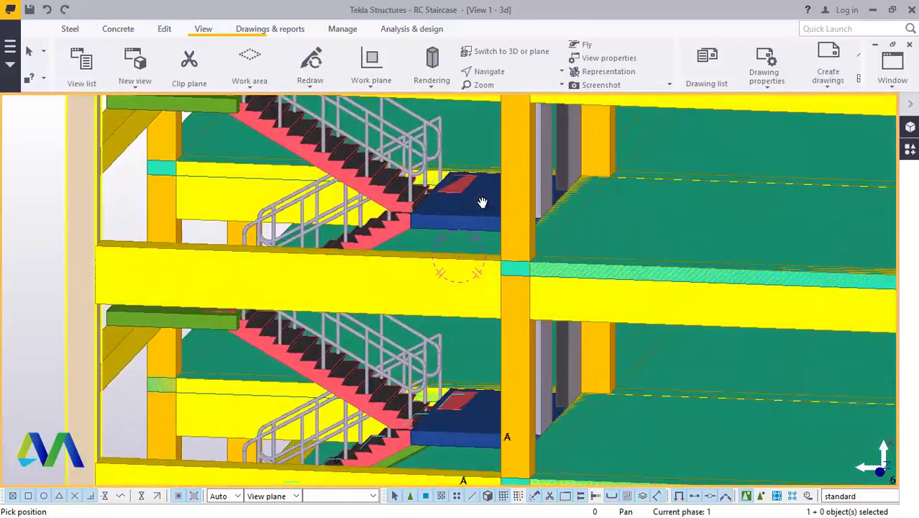
scroll(421, 146, up, 2)
ctrl+middle_drag(421, 146, 647, 256)
scroll(647, 256, down, 10)
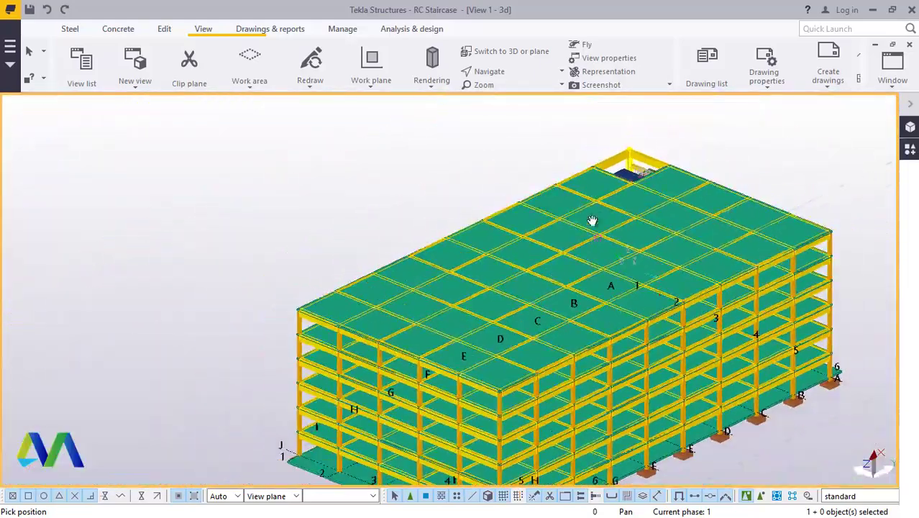
ctrl+middle_drag(555, 325, 690, 329)
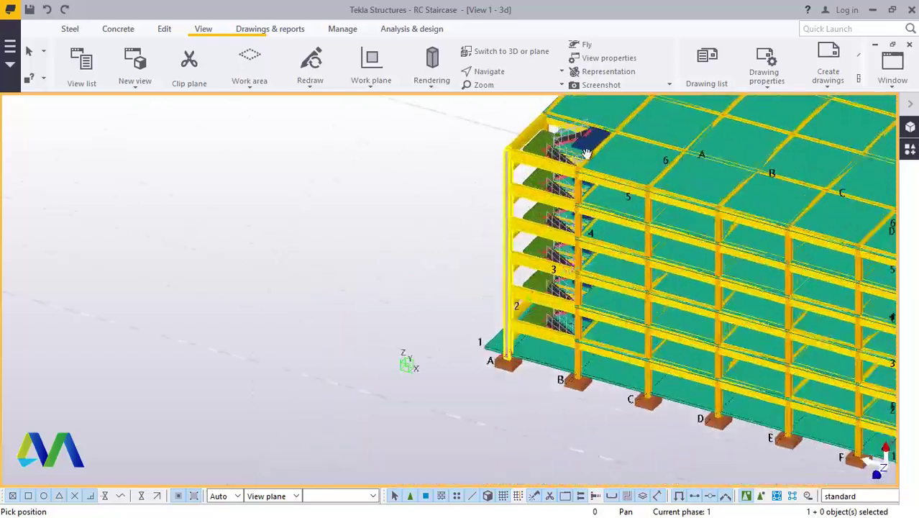
scroll(537, 149, up, 8)
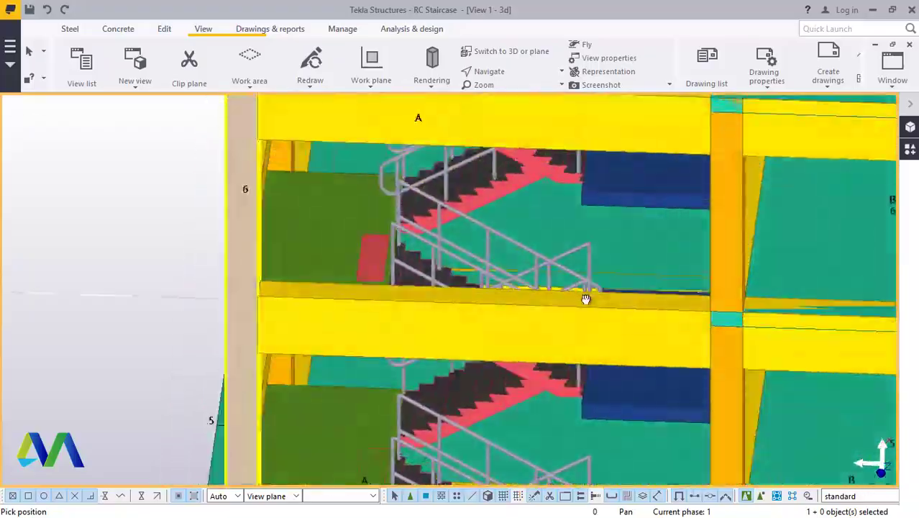
ctrl+middle_drag(586, 299, 609, 317)
scroll(608, 316, down, 3)
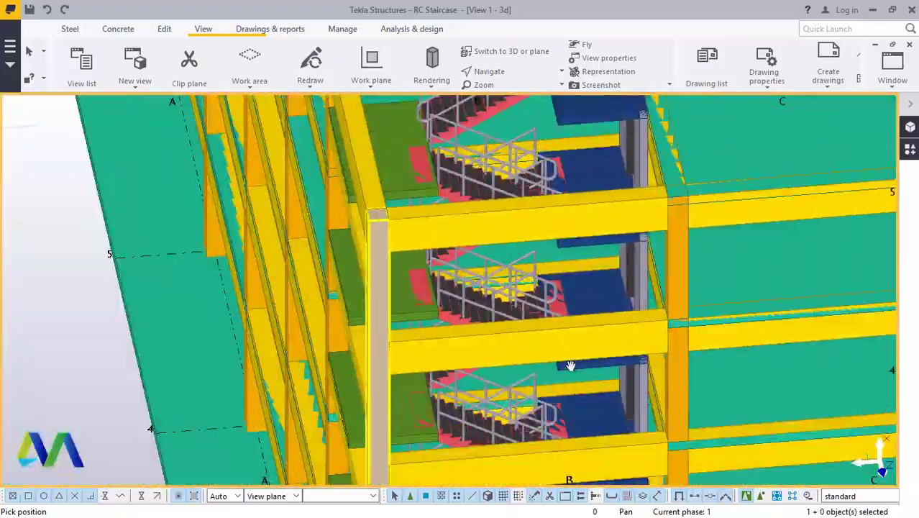
ctrl+middle_drag(572, 365, 606, 308)
scroll(606, 308, down, 5)
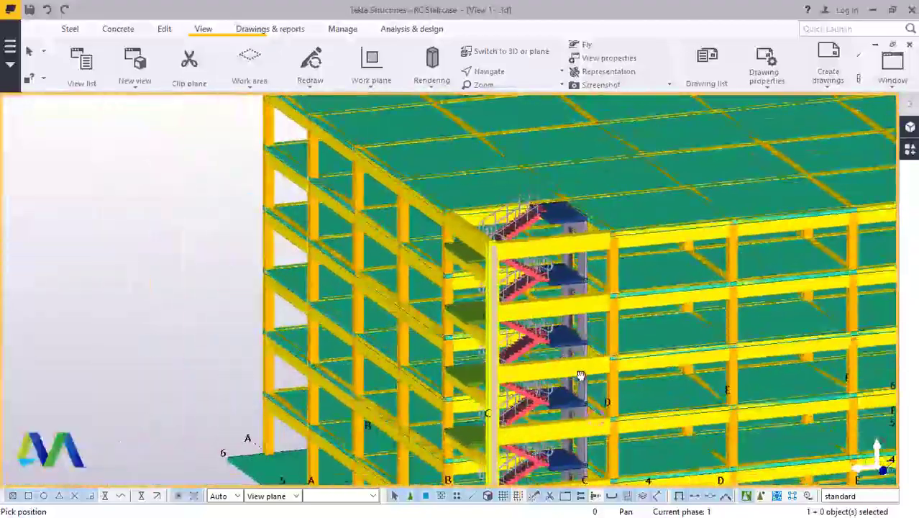
Examine the lowest stair flights and green landings beside column A/1 in relation to the ground slab and beams.
scroll(516, 298, down, 3)
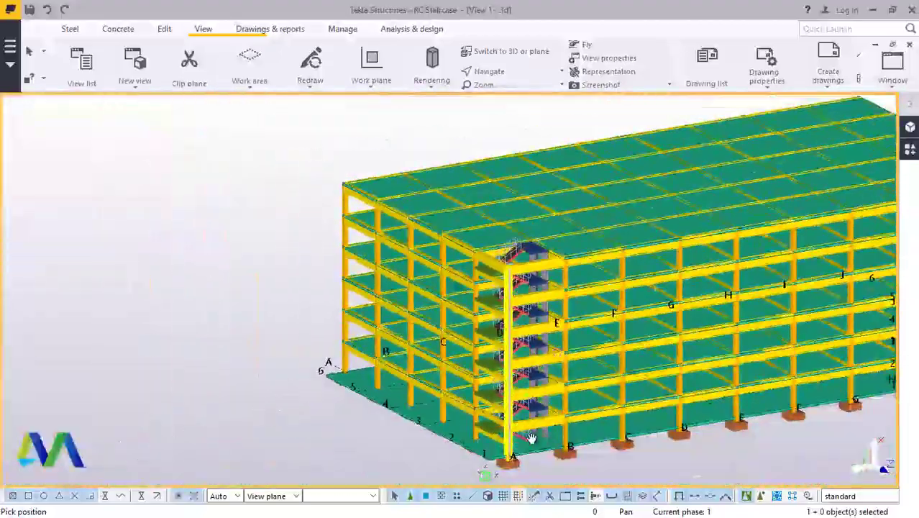
scroll(522, 450, up, 5)
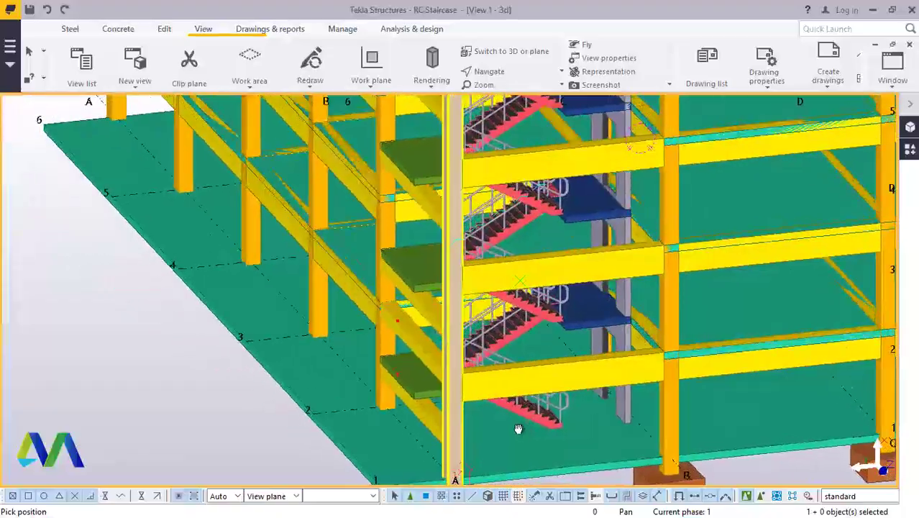
ctrl+middle_drag(522, 415, 519, 444)
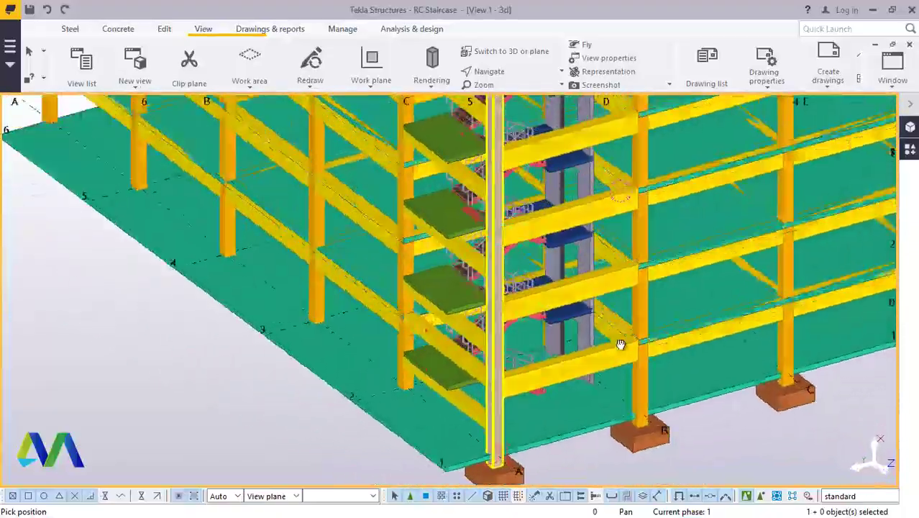
ctrl+middle_drag(620, 344, 641, 340)
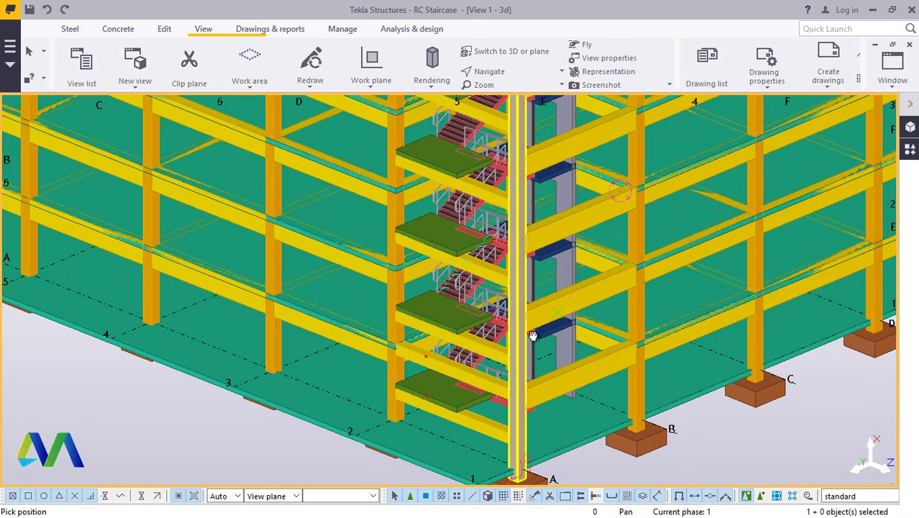
ctrl+middle_drag(535, 339, 536, 340)
scroll(526, 350, up, 10)
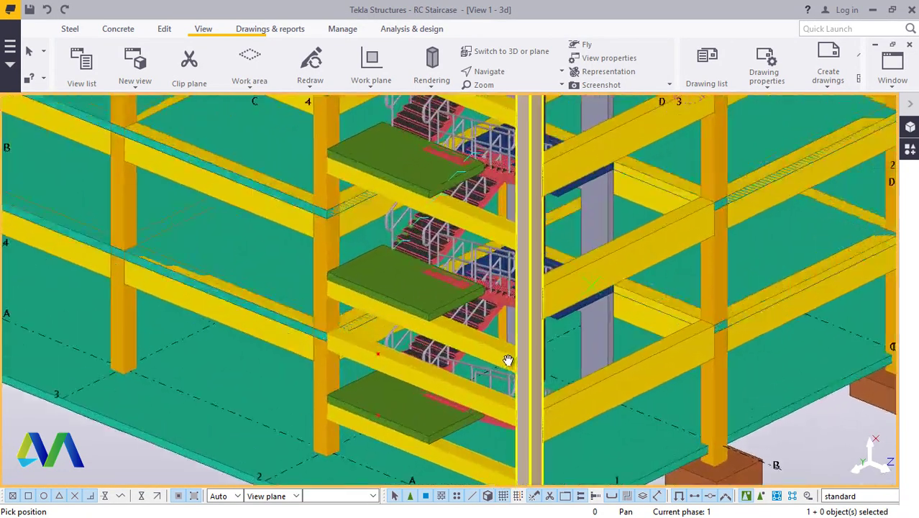